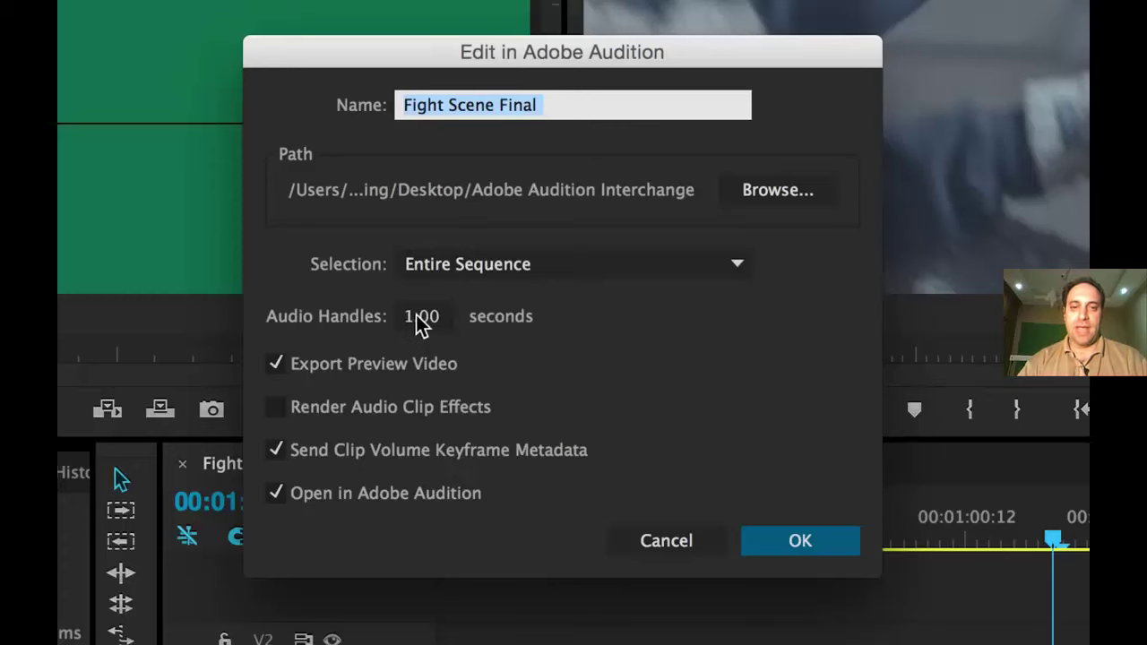
Set the audio handles to 5 seconds for the Fight Scene Final export to Audition.
{"action": "left_click", "coordinate": [409, 317]}
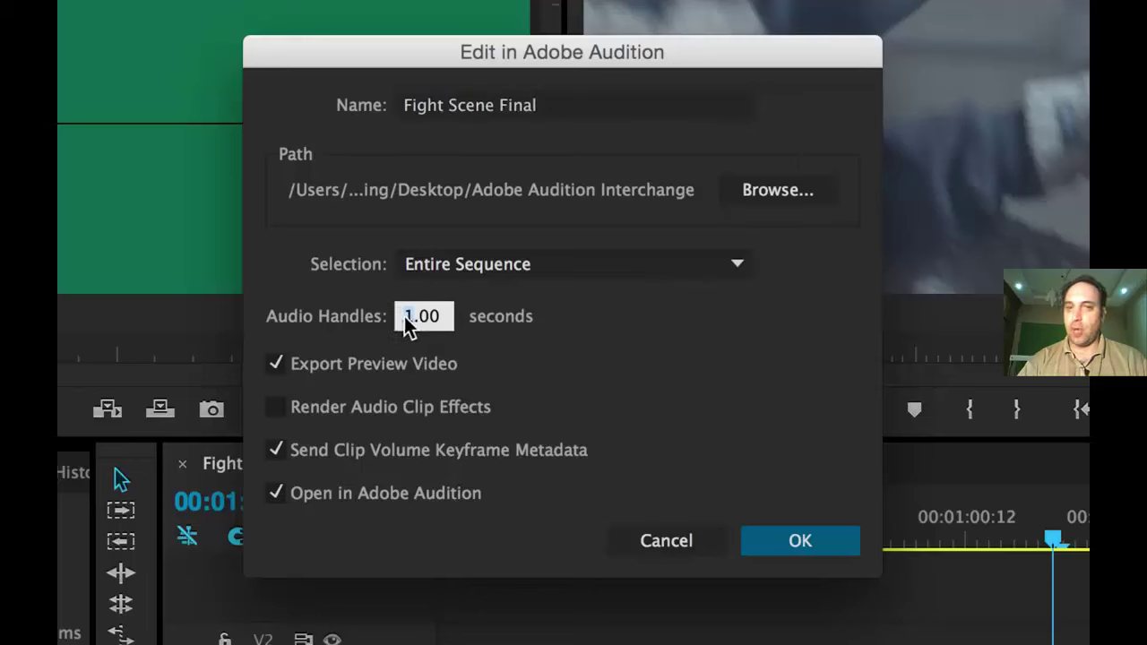
{"action": "left_click_drag", "start_coordinate": [412, 319], "coordinate": [451, 341]}
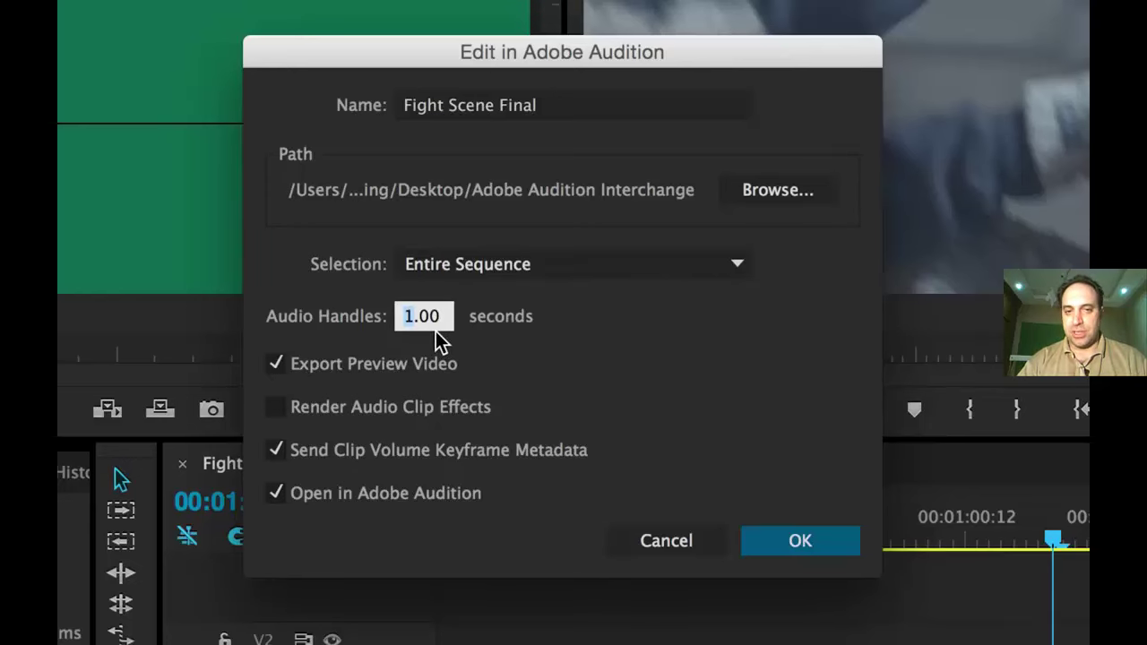
{"action": "type", "text": "5"}
{"action": "left_click", "coordinate": [503, 342]}
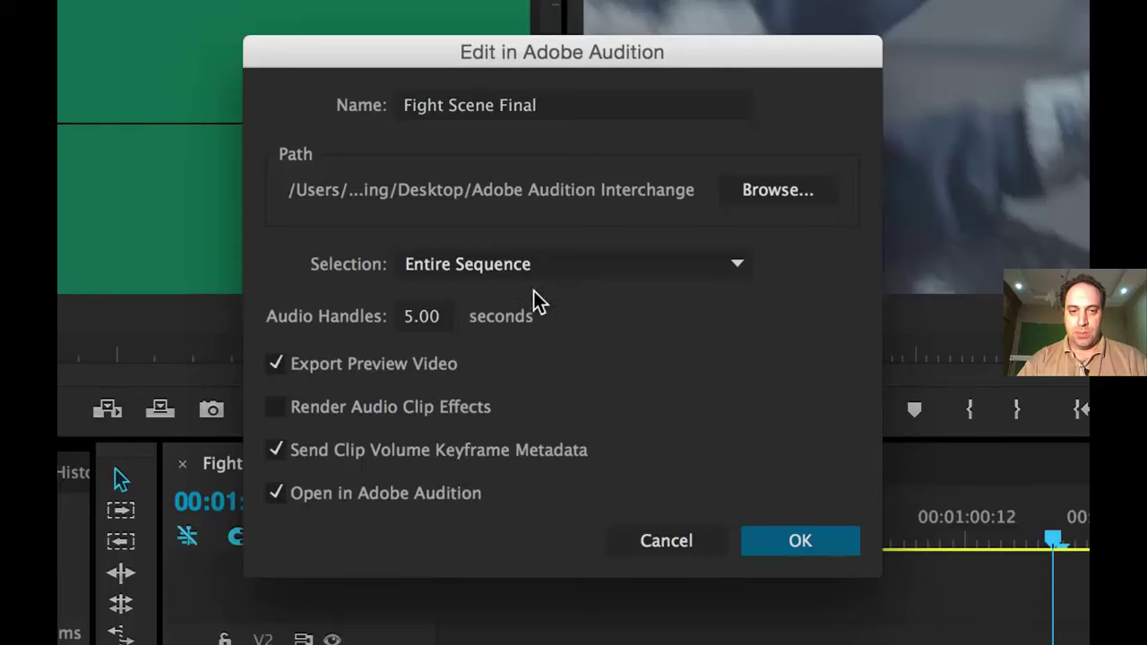
Create a folder named Fight Audio Mix inside Adobe Audition Interchange as the export path and send the sequence to Audition.
{"action": "left_click", "coordinate": [766, 195]}
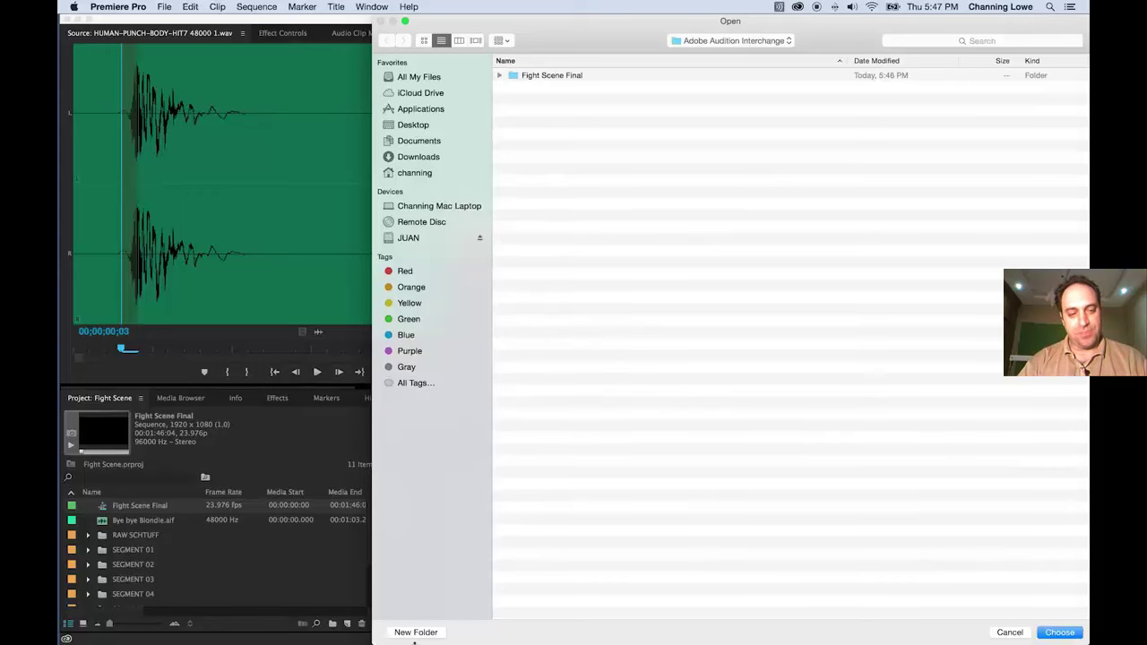
{"action": "left_click", "coordinate": [415, 634]}
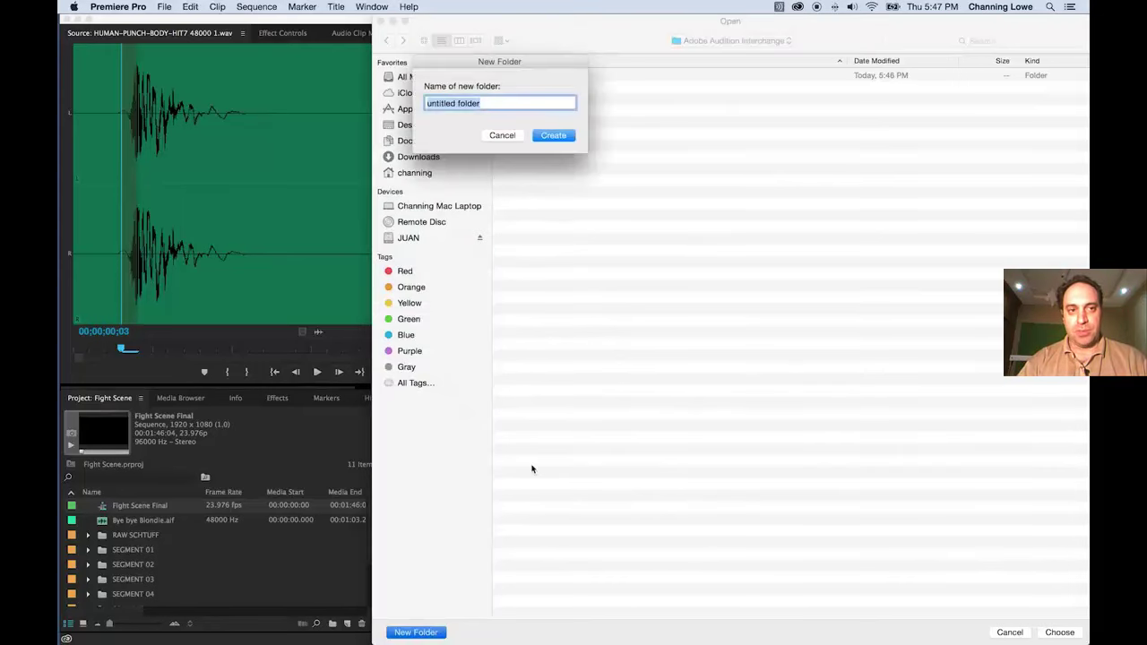
{"action": "type", "text": "Fight Audio Mix"}
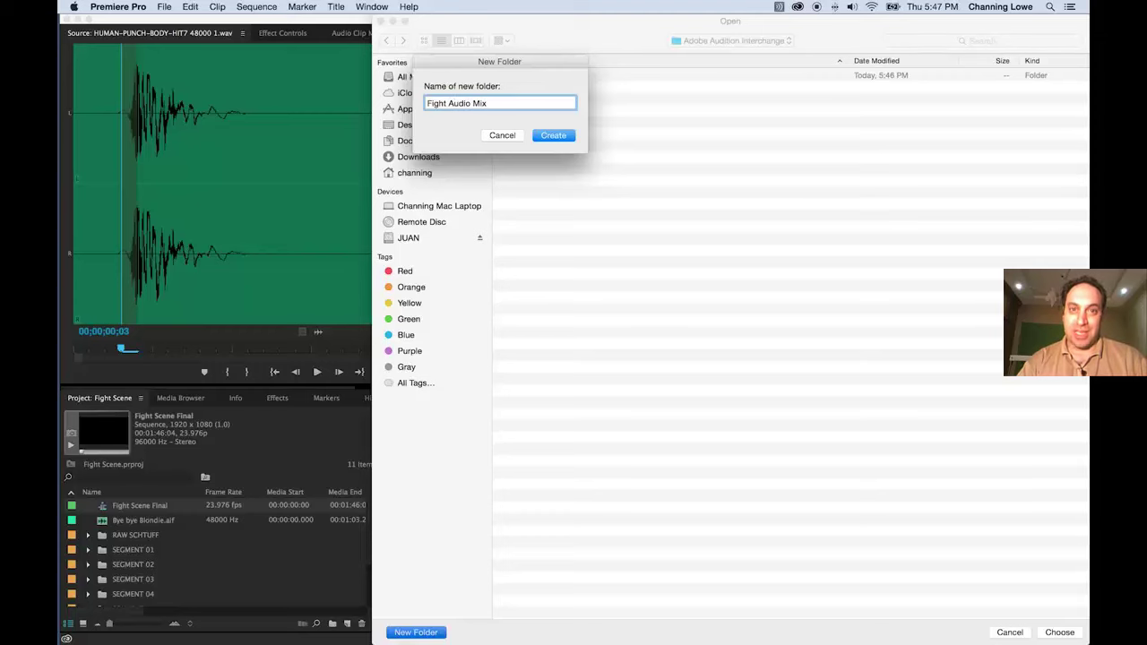
{"action": "key", "text": "Return"}
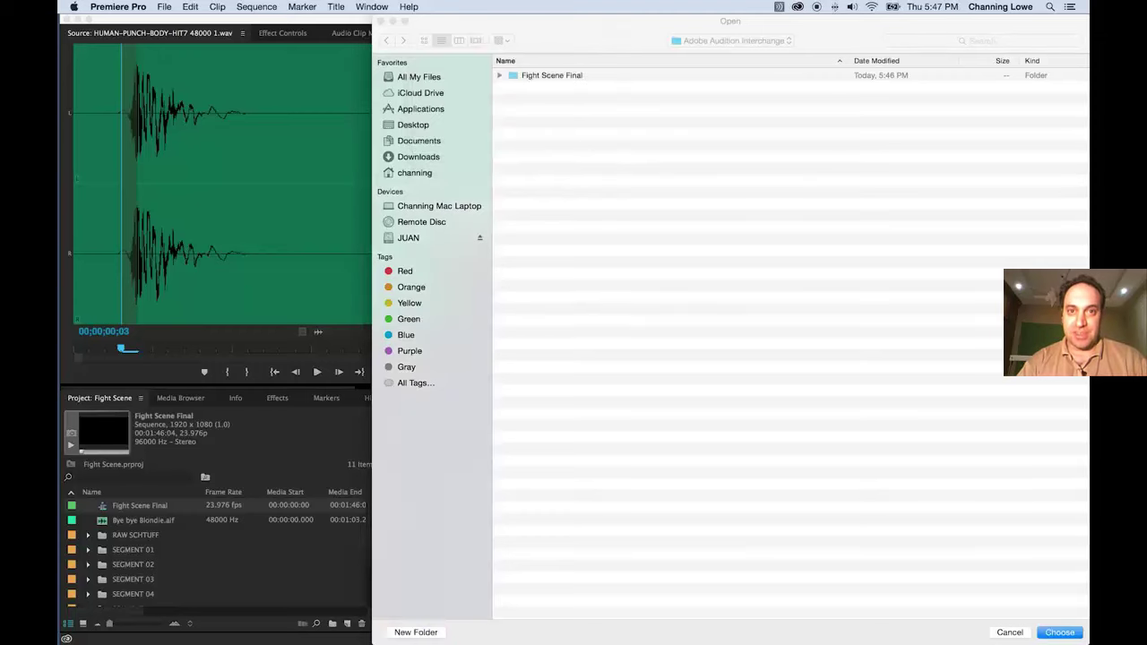
{"action": "left_click", "coordinate": [1059, 634]}
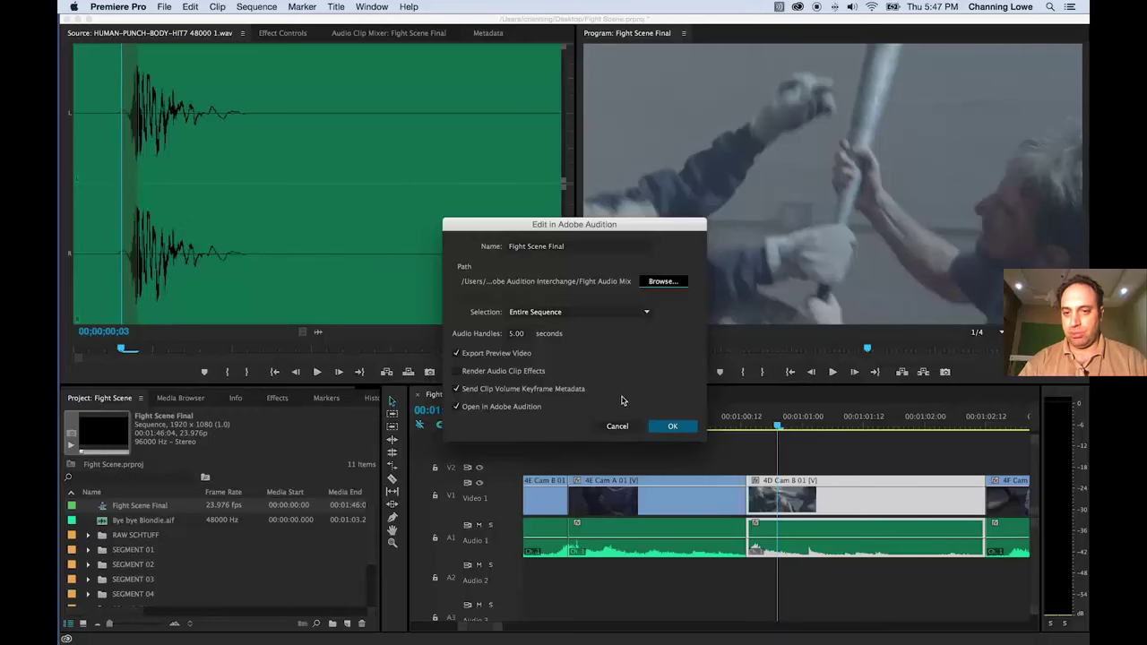
{"action": "left_click", "coordinate": [666, 427]}
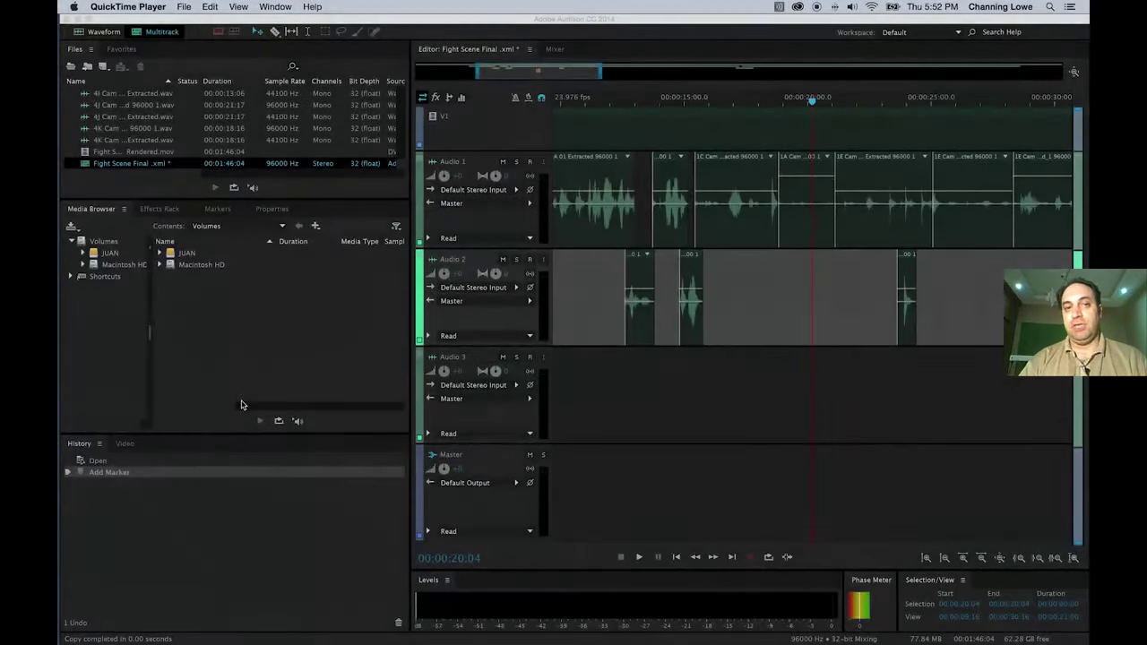
Delete the EOD marker at the start of the multitrack timeline in Audition.
{"action": "left_click", "coordinate": [717, 102]}
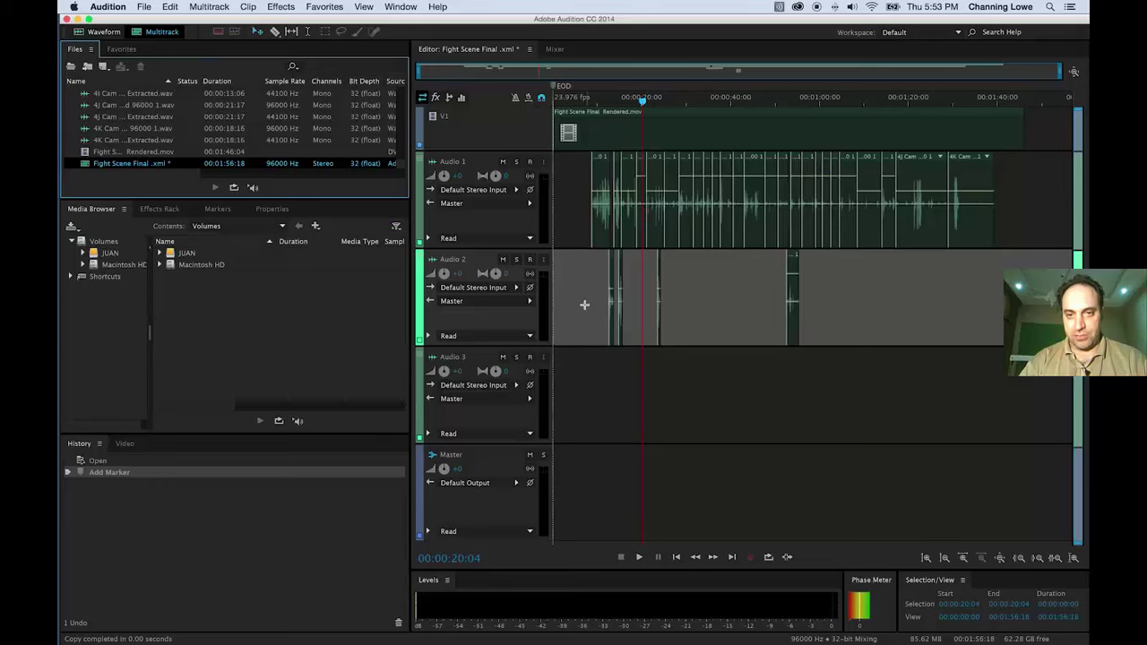
{"action": "left_click", "coordinate": [577, 367]}
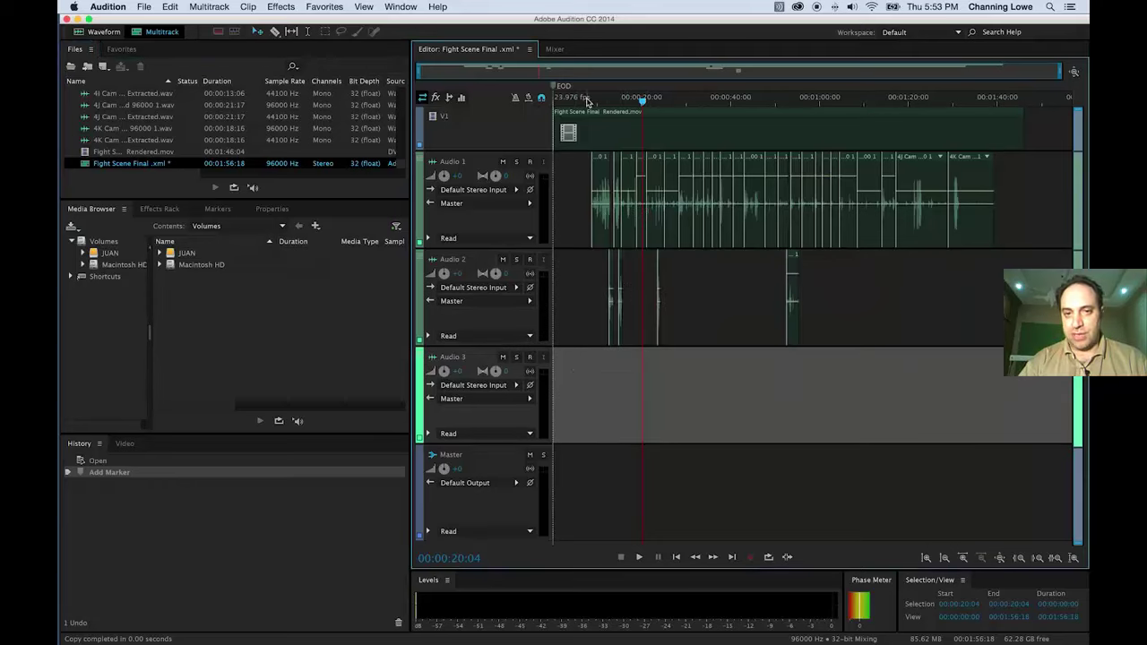
{"action": "left_click", "coordinate": [556, 88]}
{"action": "key", "text": "Delete"}
Show the video preview and scrub the playhead from the opening title to about 00:00:13:11.
{"action": "left_click", "coordinate": [576, 99]}
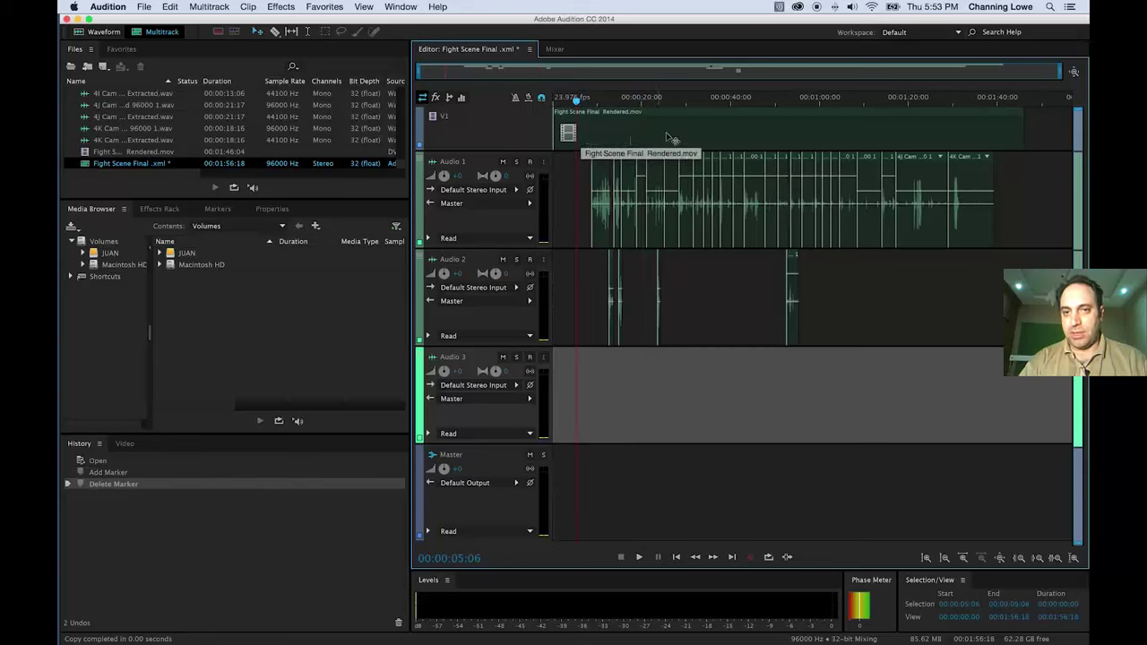
{"action": "left_click", "coordinate": [124, 444]}
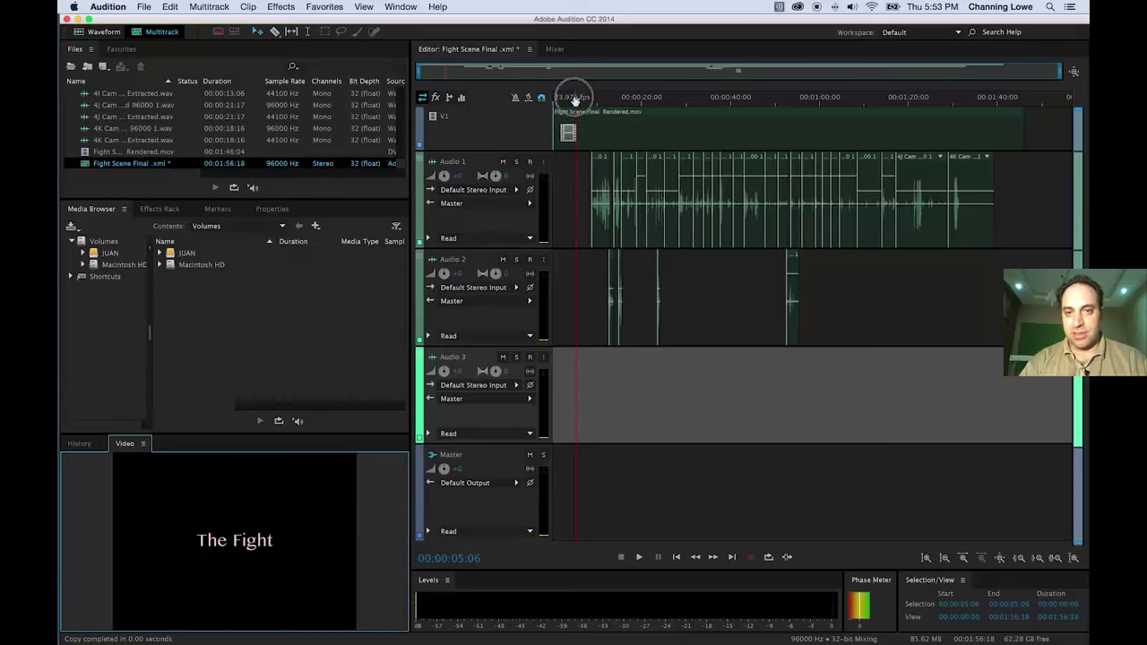
{"action": "left_click_drag", "start_coordinate": [574, 100], "coordinate": [613, 99]}
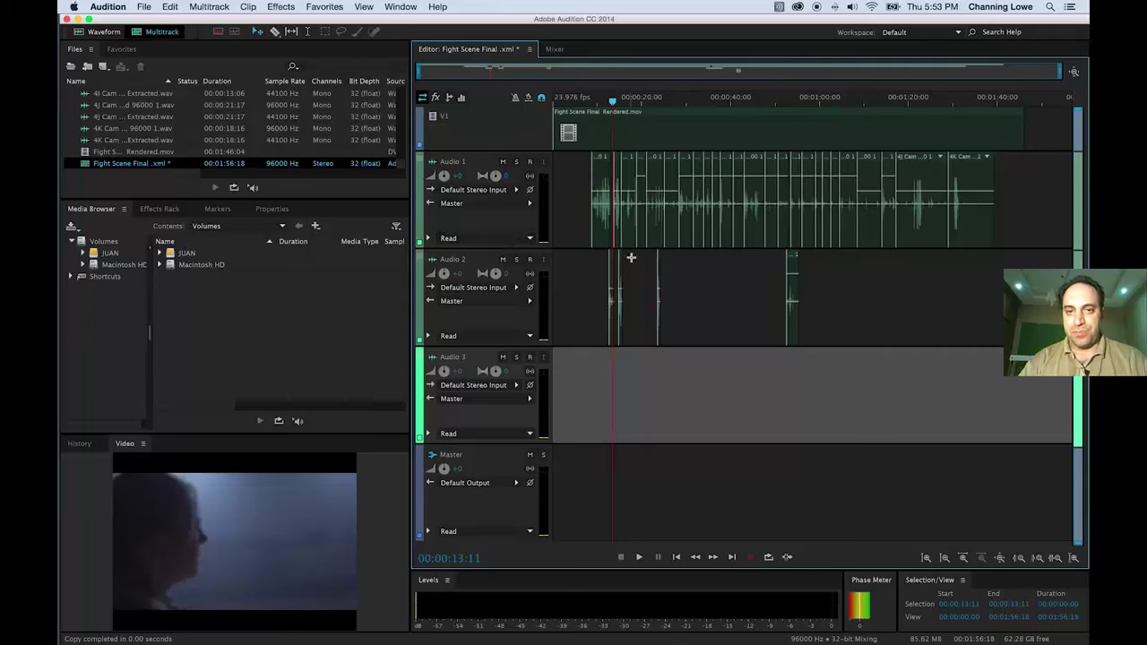
Play the session from 00:00:04:00 through the opening title into the first clip on Audio 1.
{"action": "key", "text": "="}
{"action": "key", "text": "="}
{"action": "key", "text": "="}
{"action": "key", "text": "="}
{"action": "key", "text": "="}
{"action": "key", "text": "="}
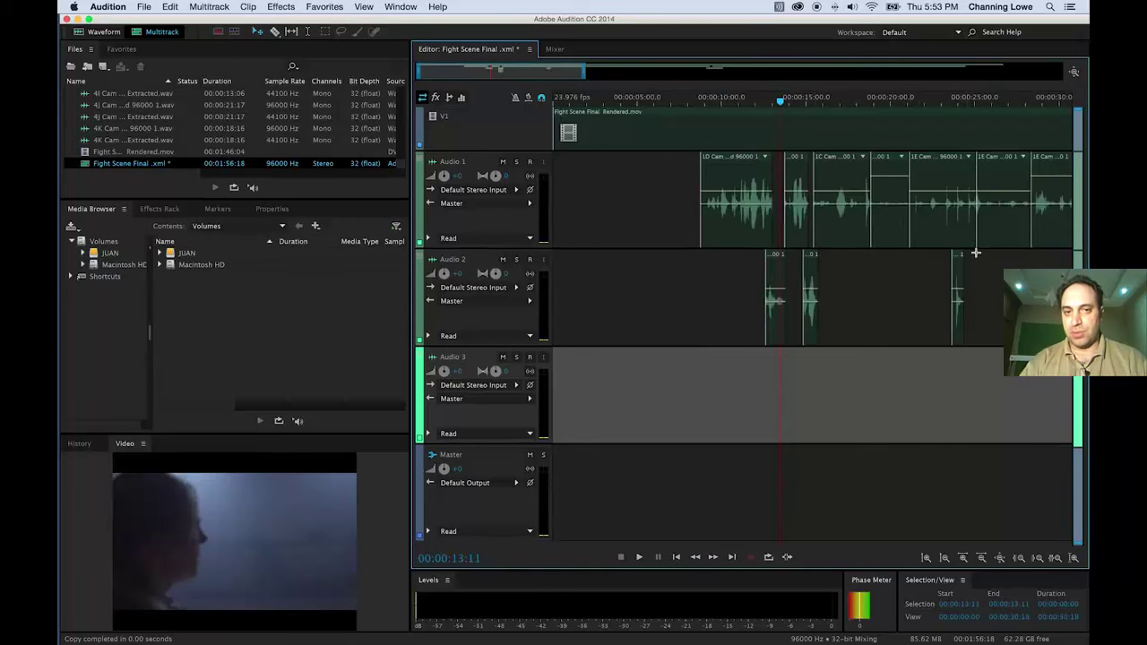
{"action": "scroll", "coordinate": [787, 176], "scroll_direction": "right", "scroll_amount": 1}
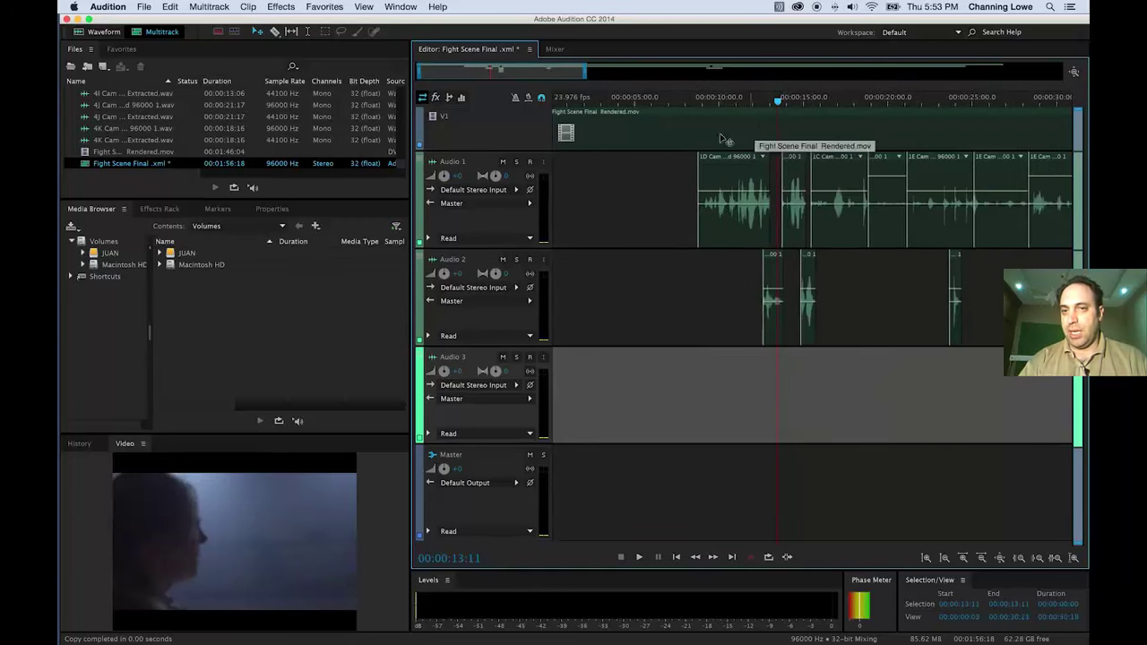
{"action": "left_click", "coordinate": [715, 105]}
{"action": "left_click", "coordinate": [651, 100]}
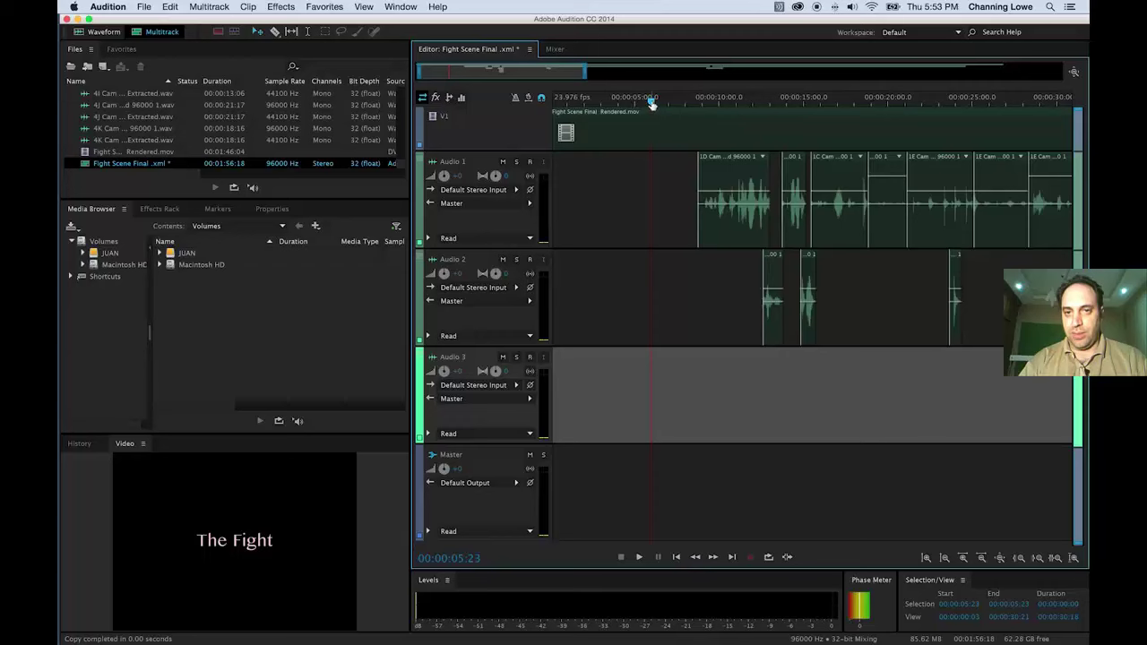
{"action": "left_click", "coordinate": [618, 103]}
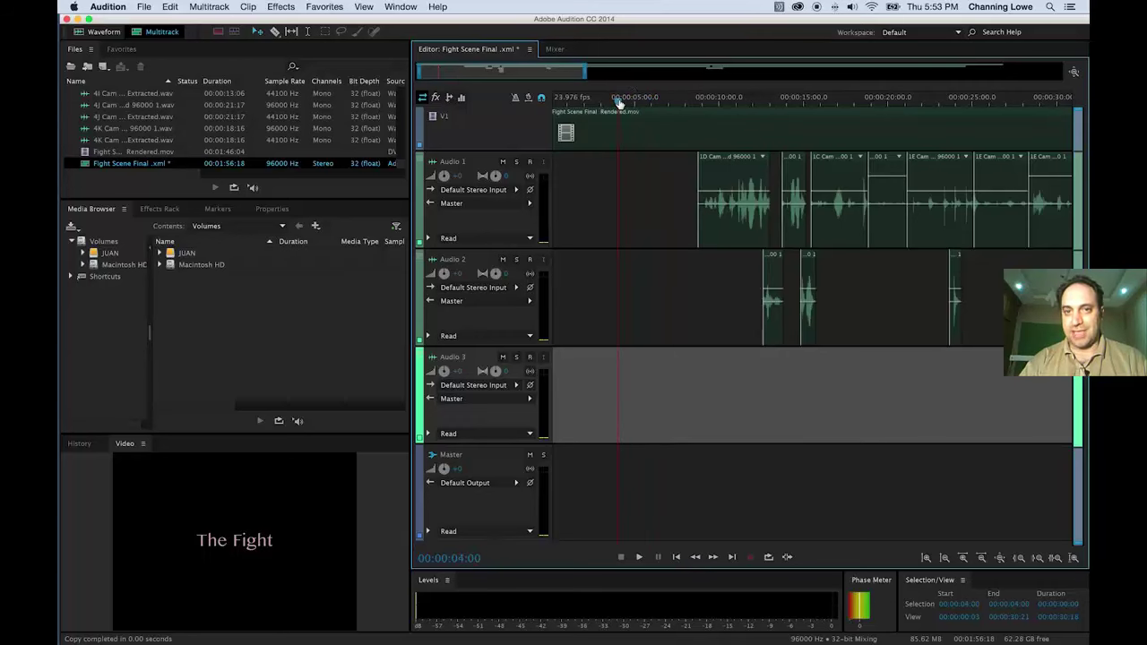
{"action": "key", "text": "space"}
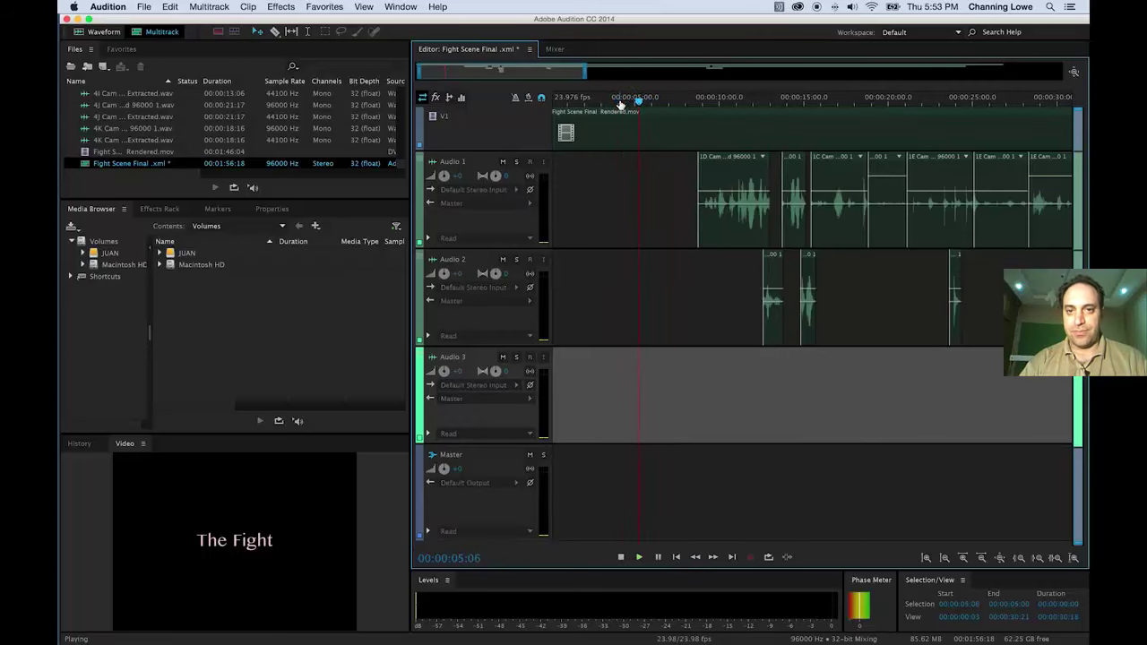
{"action": "key", "text": "space"}
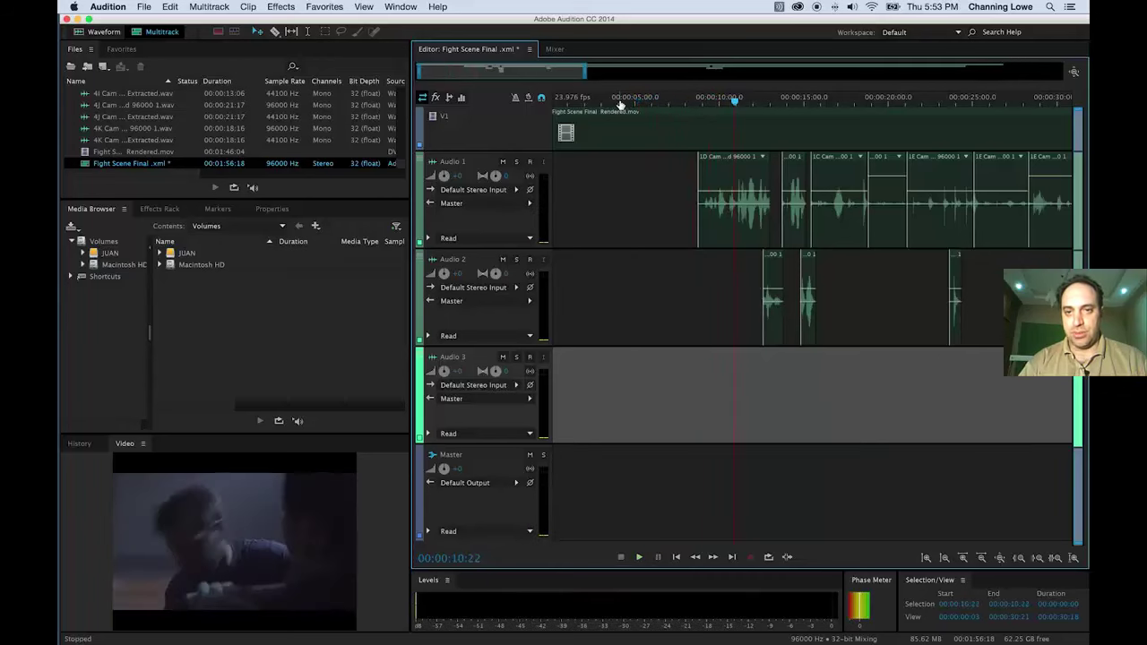
Shuttle playback backward and forward around the opening title, ending with the playhead at 00:00:07:19.
{"action": "left_click", "coordinate": [620, 105]}
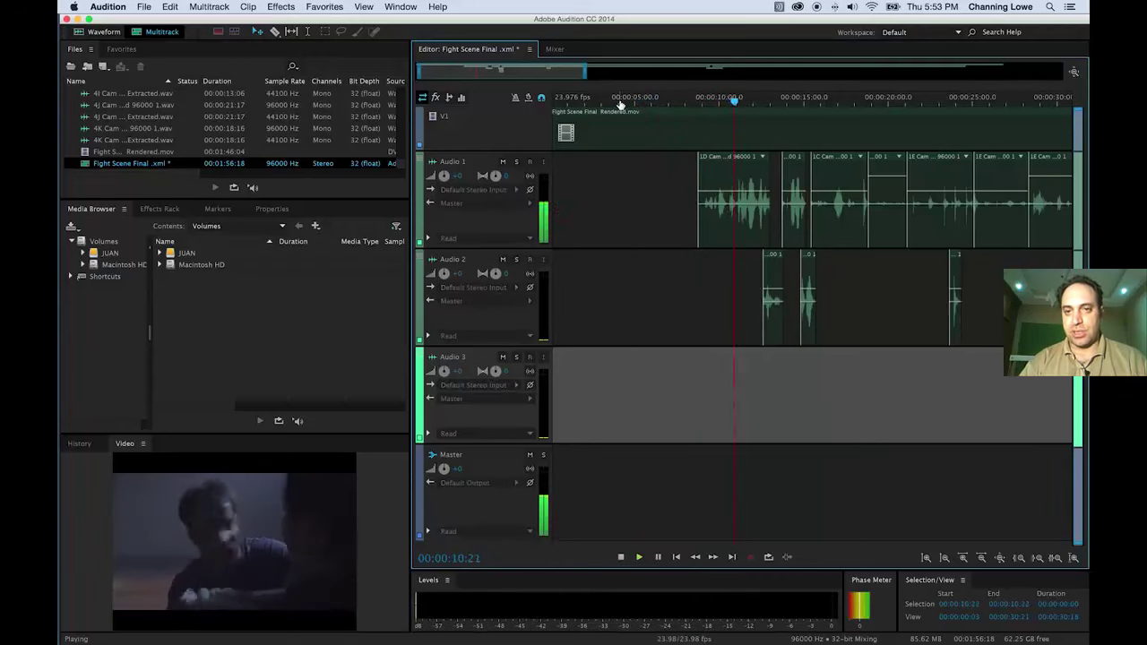
{"action": "key", "text": "space"}
{"action": "key", "text": "k"}
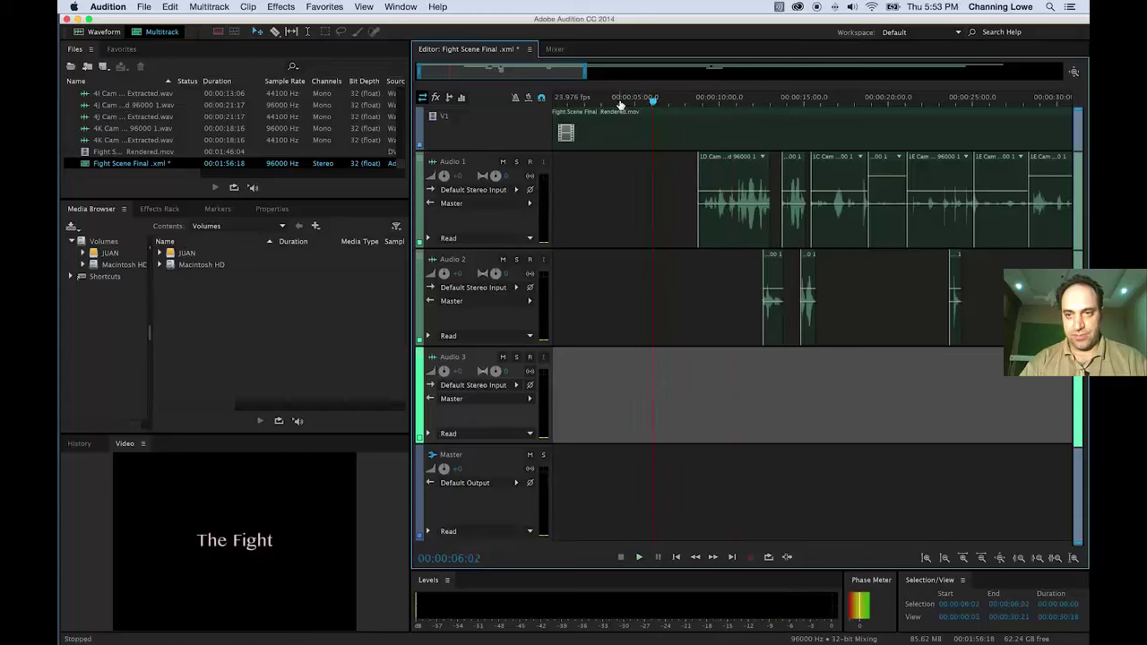
{"action": "key", "text": "j"}
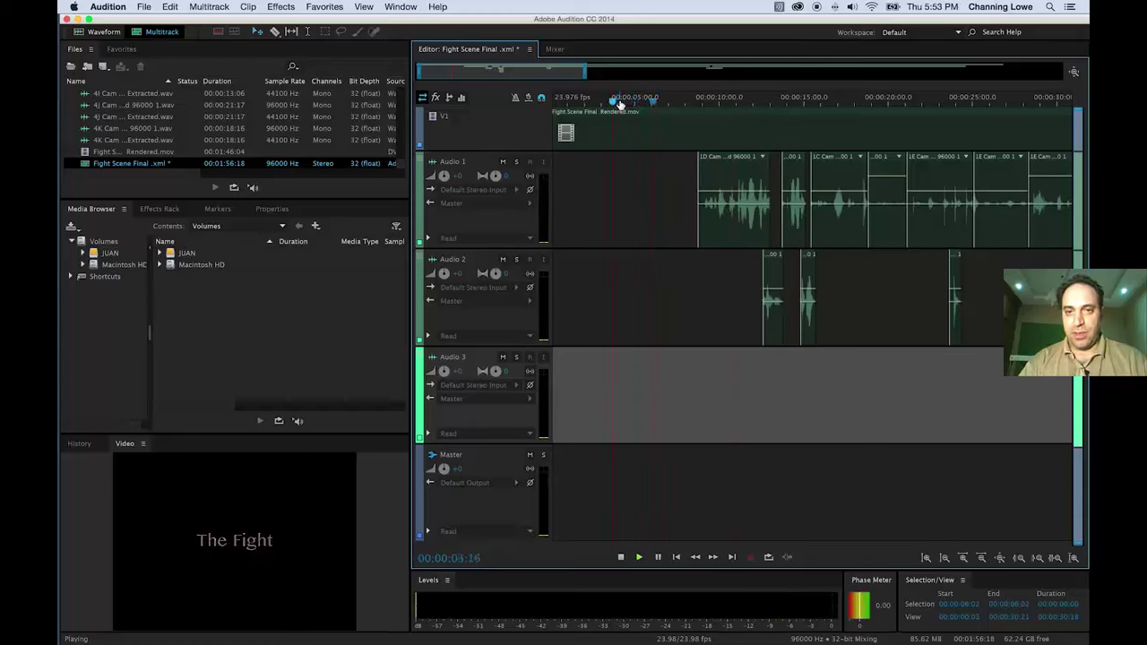
{"action": "key", "text": "k"}
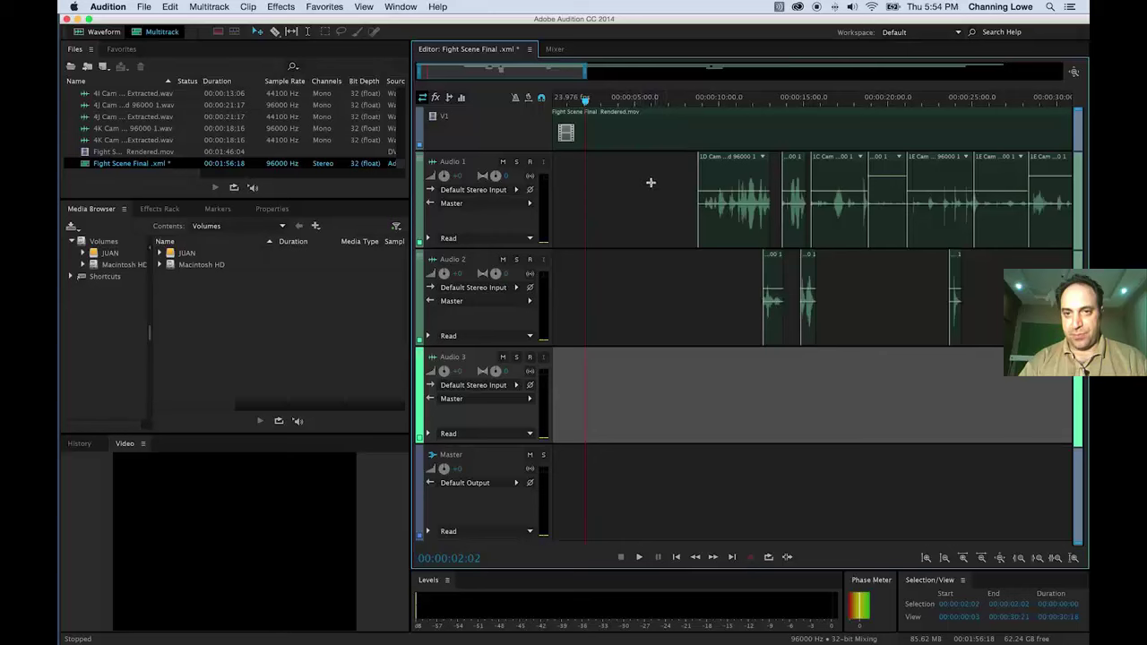
{"action": "key", "text": "space"}
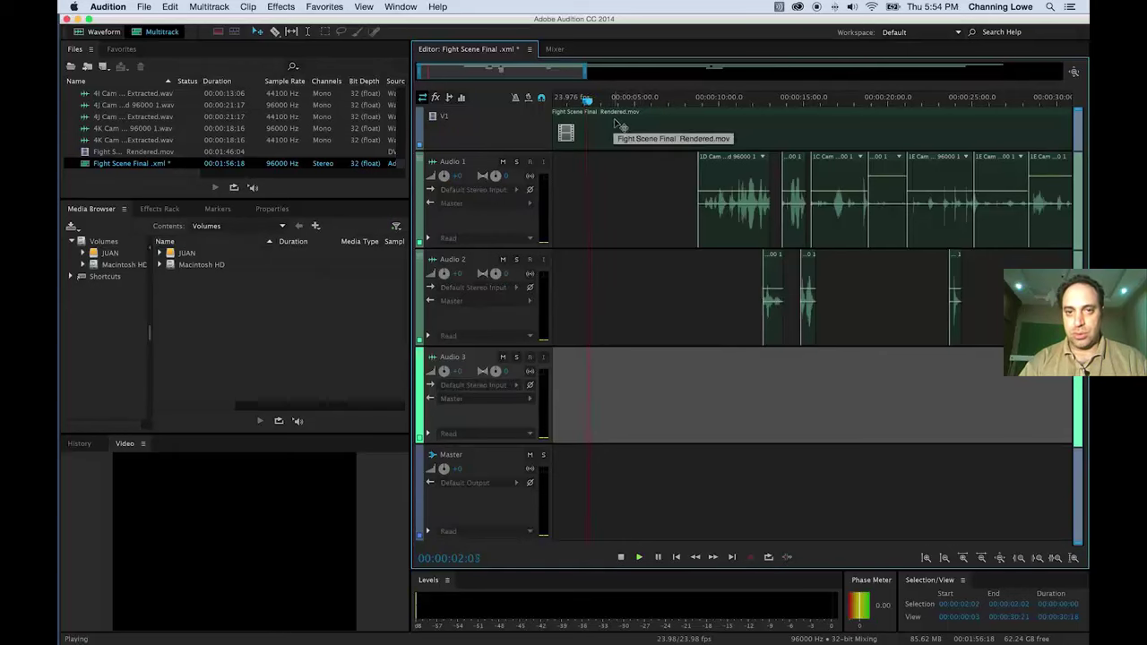
{"action": "left_click_drag", "start_coordinate": [616, 104], "coordinate": [682, 102]}
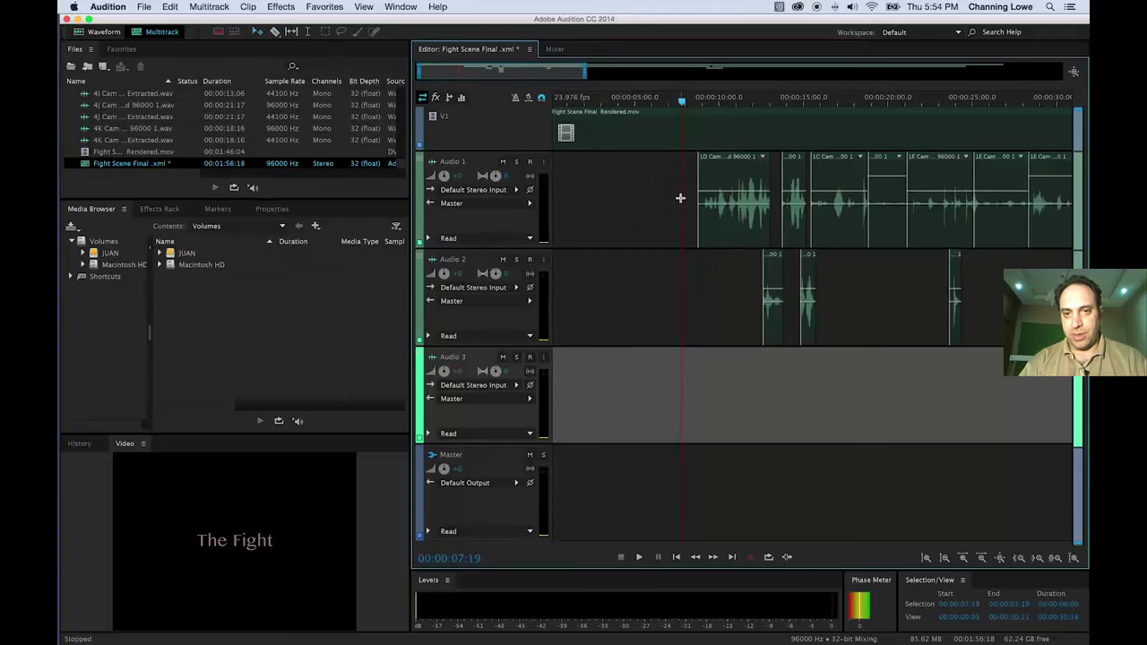
Enlarge and shrink the track heights to examine the Audio 1 and Audio 2 waveforms at different sizes.
{"action": "scroll", "coordinate": [683, 201], "scroll_direction": "up", "scroll_amount": 10}
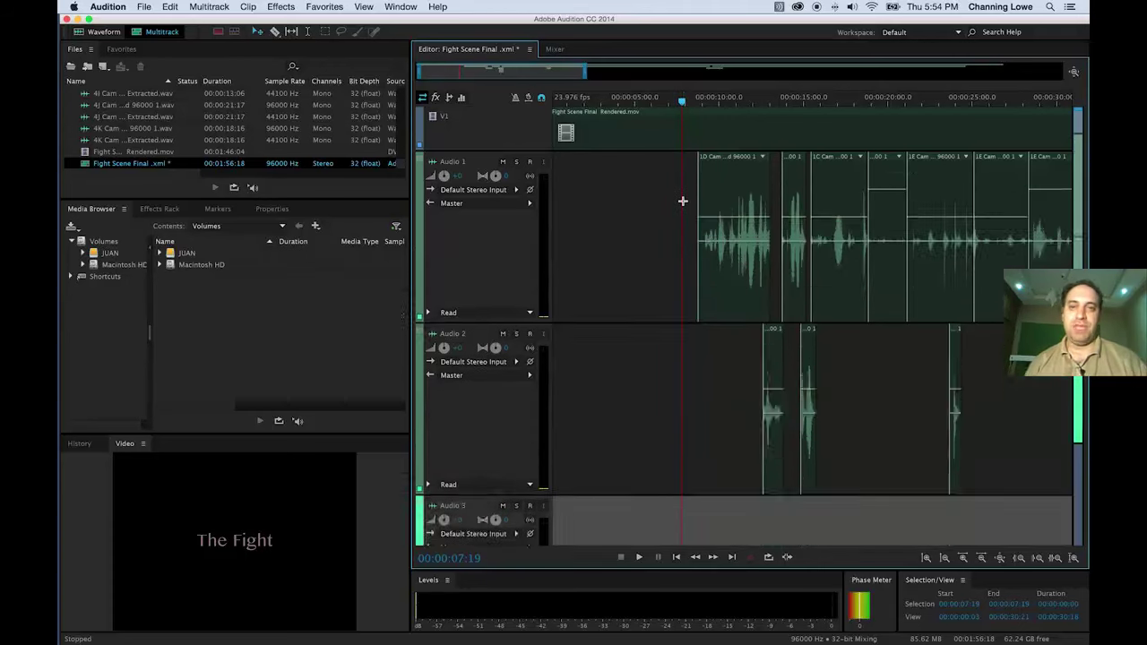
{"action": "scroll", "coordinate": [683, 201], "scroll_direction": "down", "scroll_amount": 8}
{"action": "scroll", "coordinate": [683, 201], "scroll_direction": "down", "scroll_amount": 6}
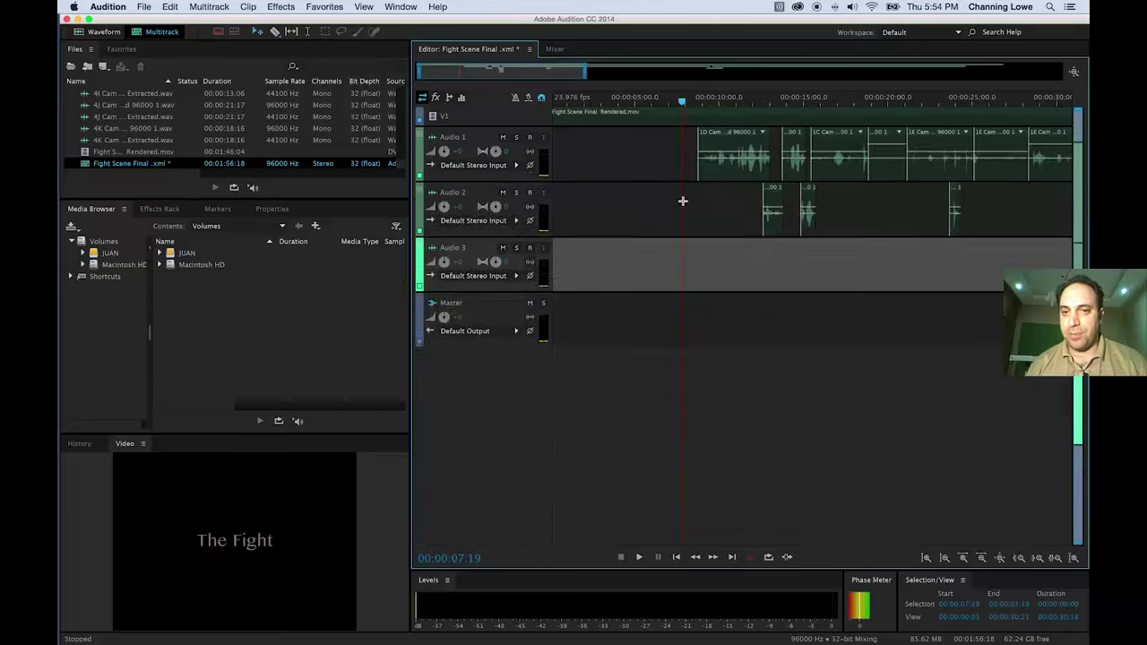
{"action": "scroll", "coordinate": [683, 201], "scroll_direction": "up", "scroll_amount": 4}
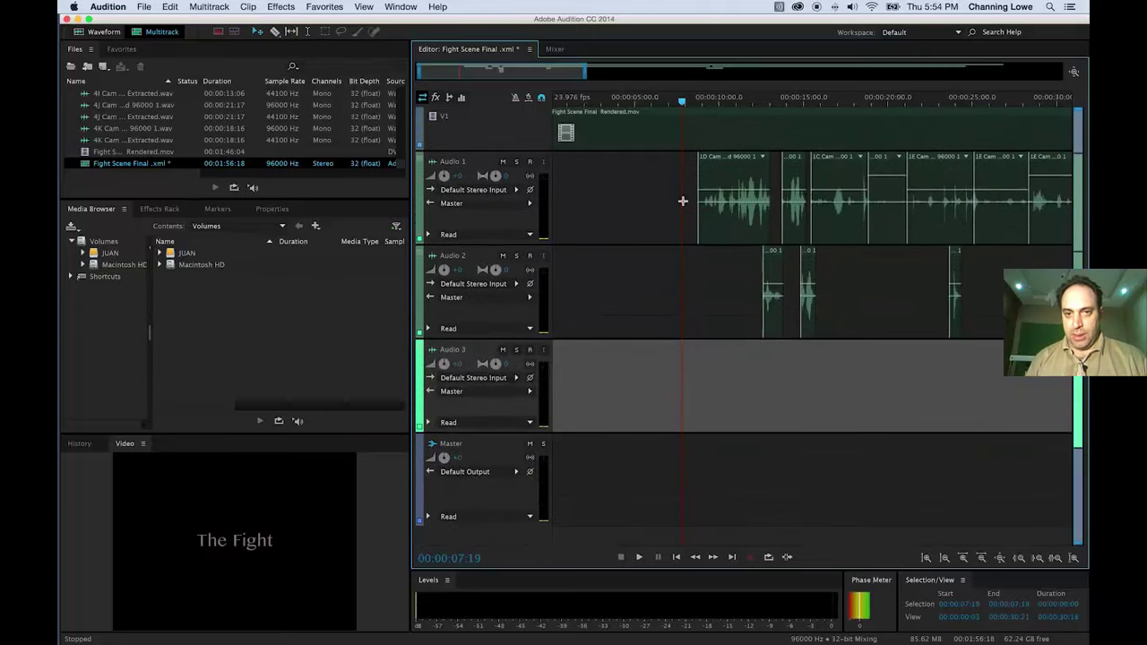
{"action": "scroll", "coordinate": [683, 201], "scroll_direction": "up", "scroll_amount": 3}
{"action": "scroll", "coordinate": [683, 201], "scroll_direction": "down", "scroll_amount": 2}
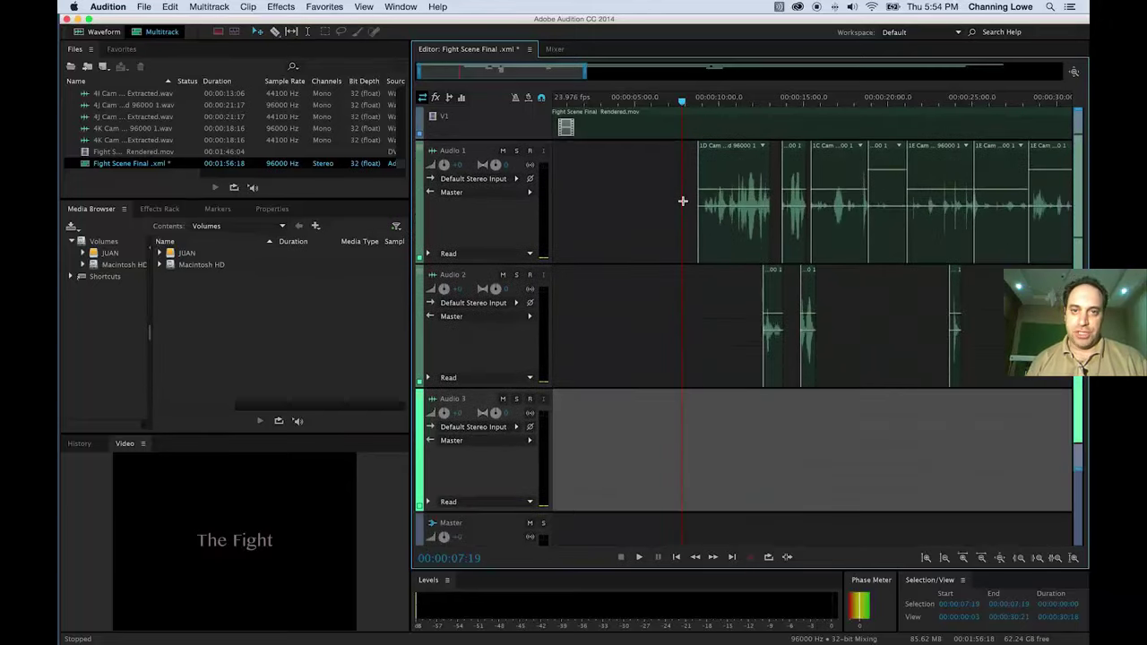
{"action": "scroll", "coordinate": [683, 201], "scroll_direction": "up", "scroll_amount": 2}
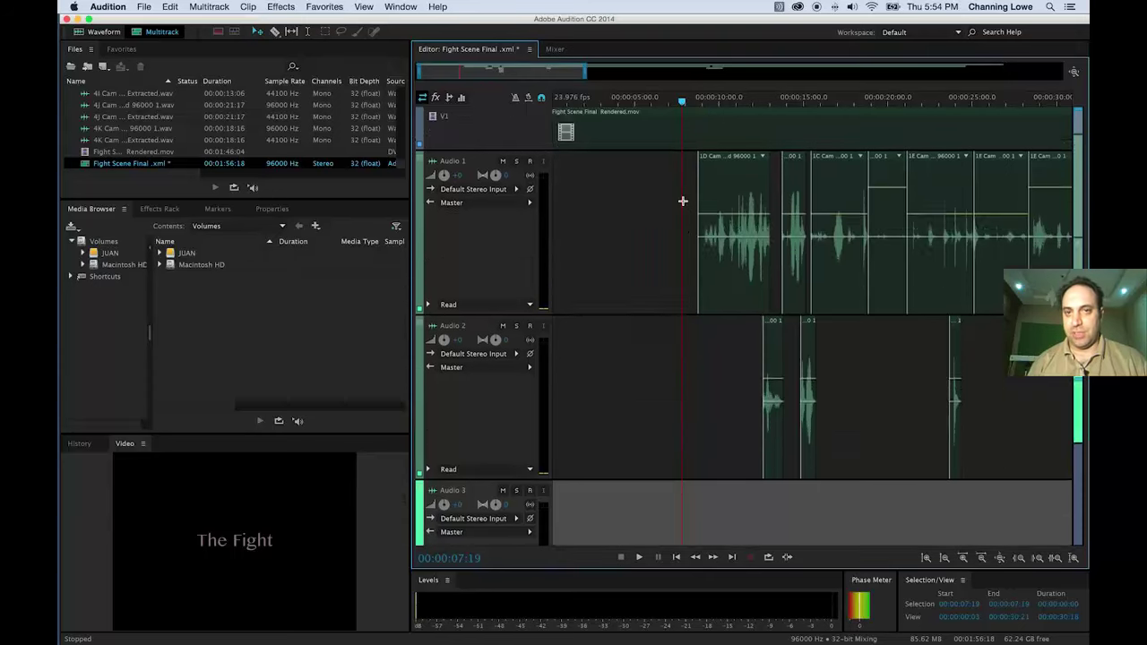
{"action": "scroll", "coordinate": [683, 201], "scroll_direction": "down", "scroll_amount": 2}
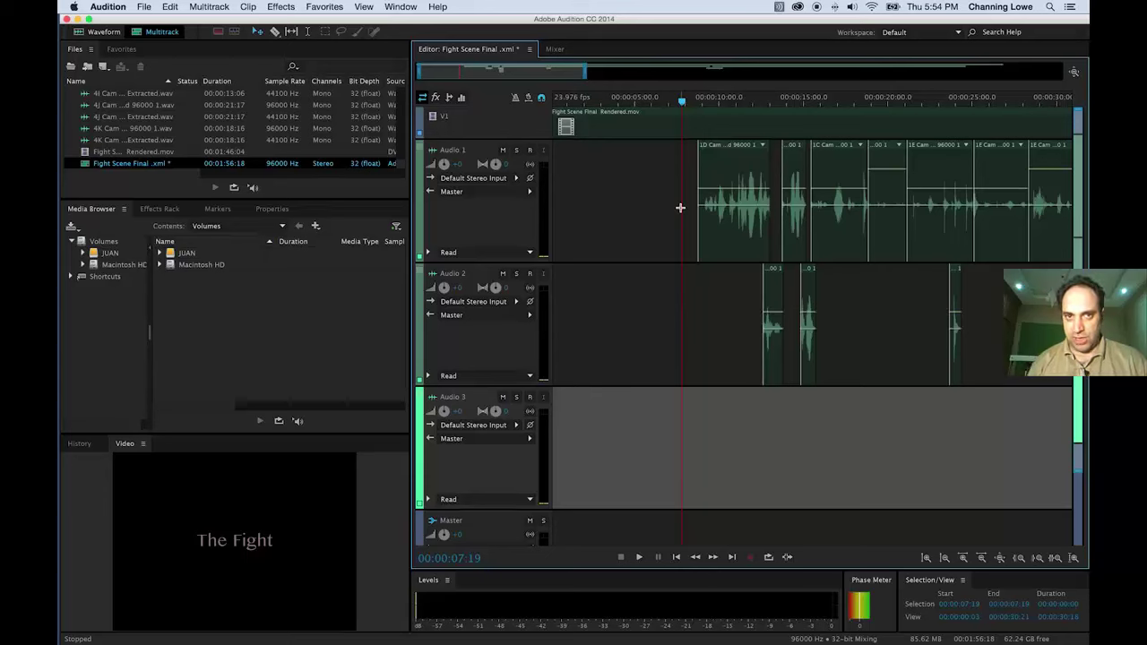
Zoom the timeline in and back out around the playhead to examine the clips, ending with about the first 47 seconds in view.
{"action": "scroll", "coordinate": [680, 208], "scroll_direction": "up", "scroll_amount": 6}
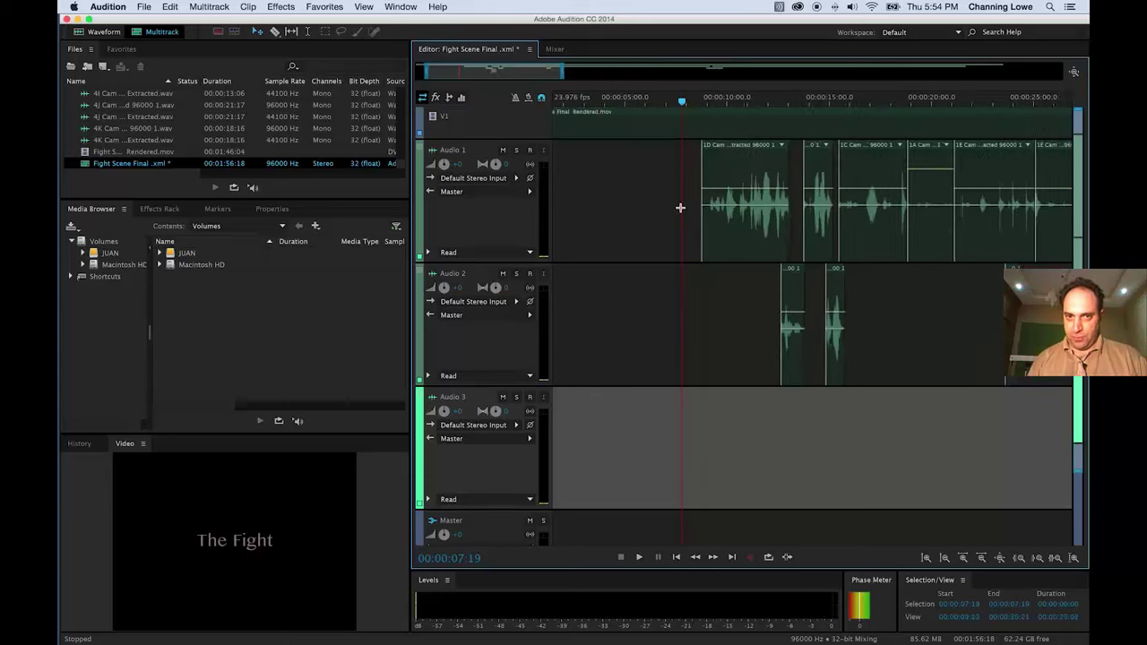
{"action": "scroll", "coordinate": [681, 208], "scroll_direction": "down", "scroll_amount": 6}
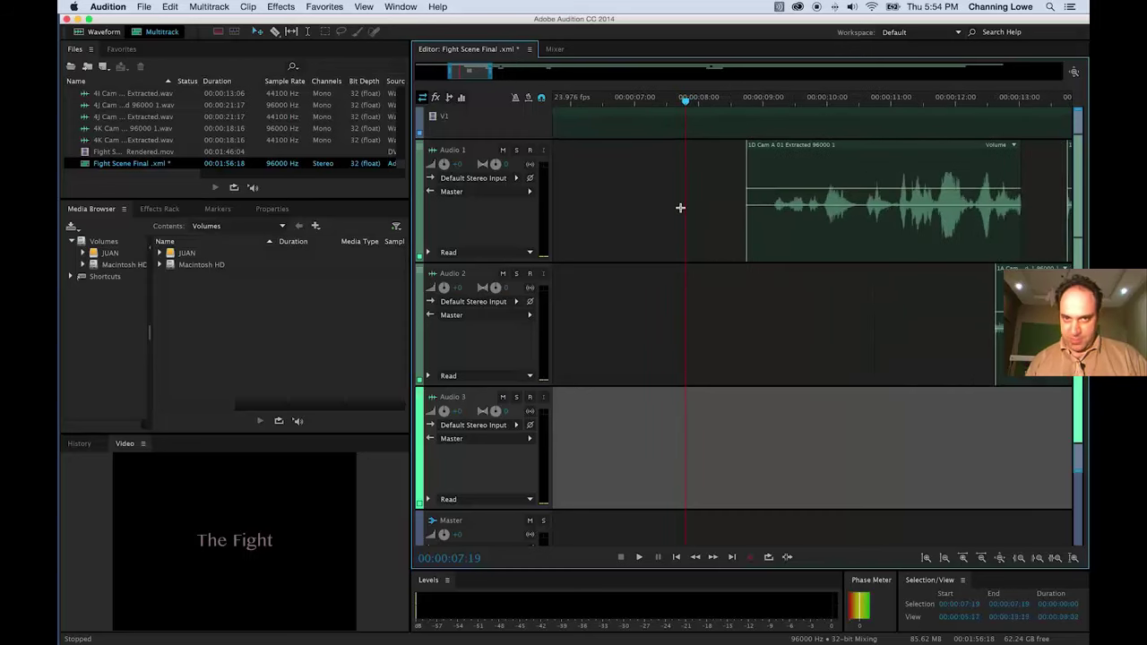
{"action": "scroll", "coordinate": [681, 208], "scroll_direction": "down", "scroll_amount": 5}
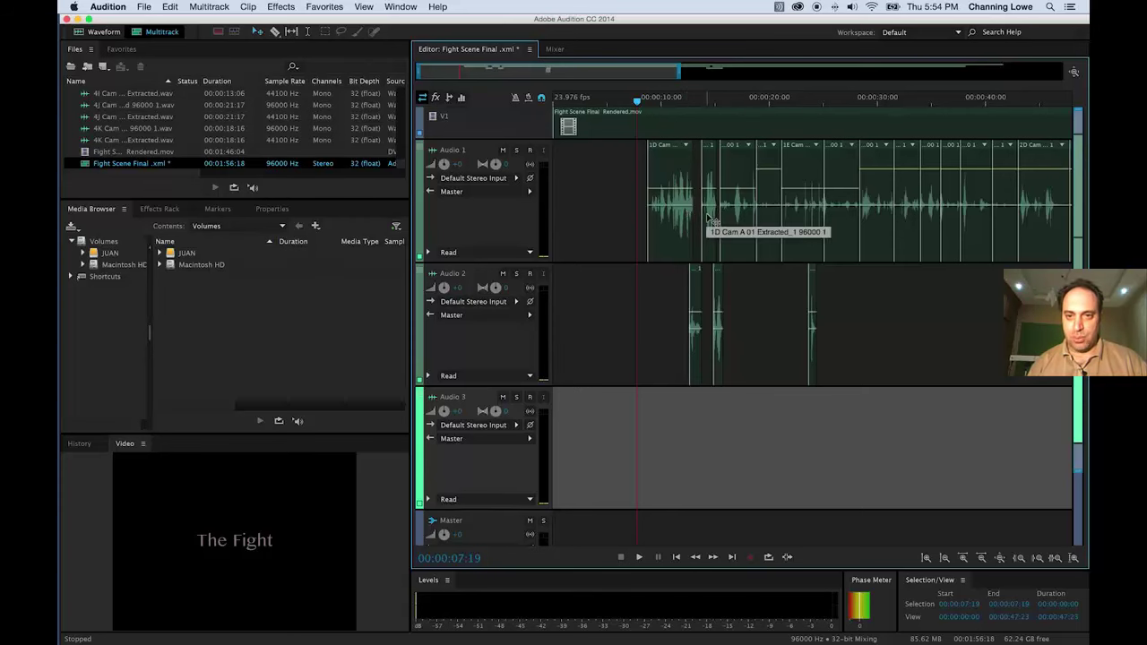
Examine the clips at different timeline zoom levels and track heights, finishing with the whole session in view.
{"action": "scroll", "coordinate": [709, 217], "scroll_direction": "up", "scroll_amount": 3}
{"action": "scroll", "coordinate": [708, 217], "scroll_direction": "down", "scroll_amount": 3}
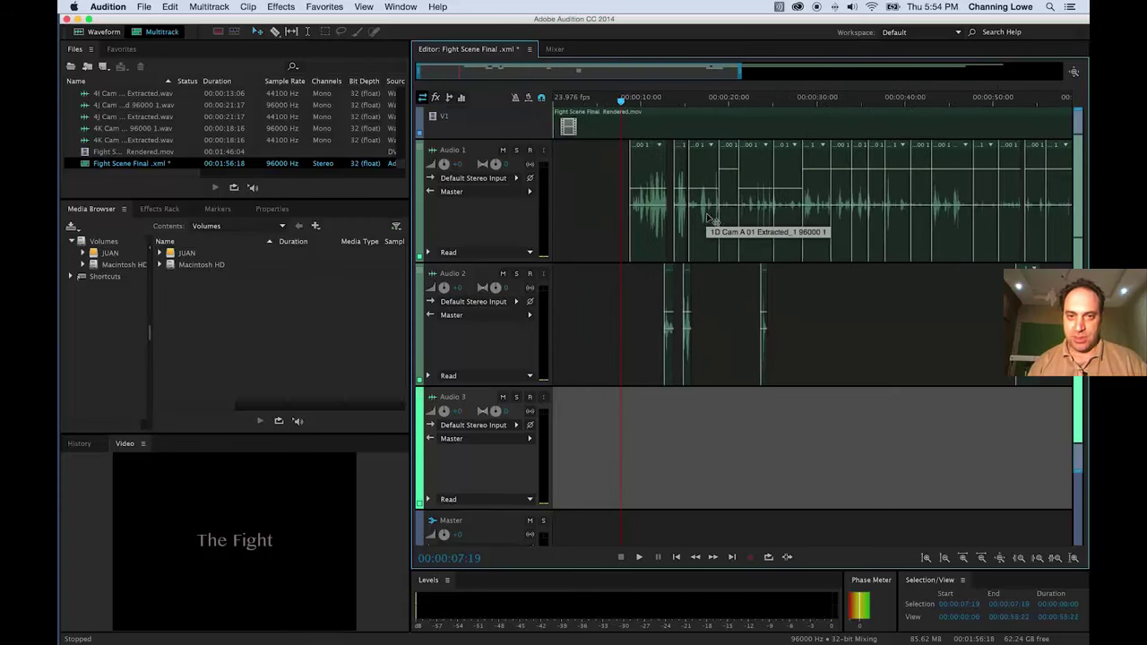
{"action": "scroll", "coordinate": [708, 218], "scroll_direction": "up", "scroll_amount": 4}
{"action": "scroll", "coordinate": [708, 218], "scroll_direction": "down", "scroll_amount": 6}
{"action": "scroll", "coordinate": [709, 218], "scroll_direction": "up", "scroll_amount": 3}
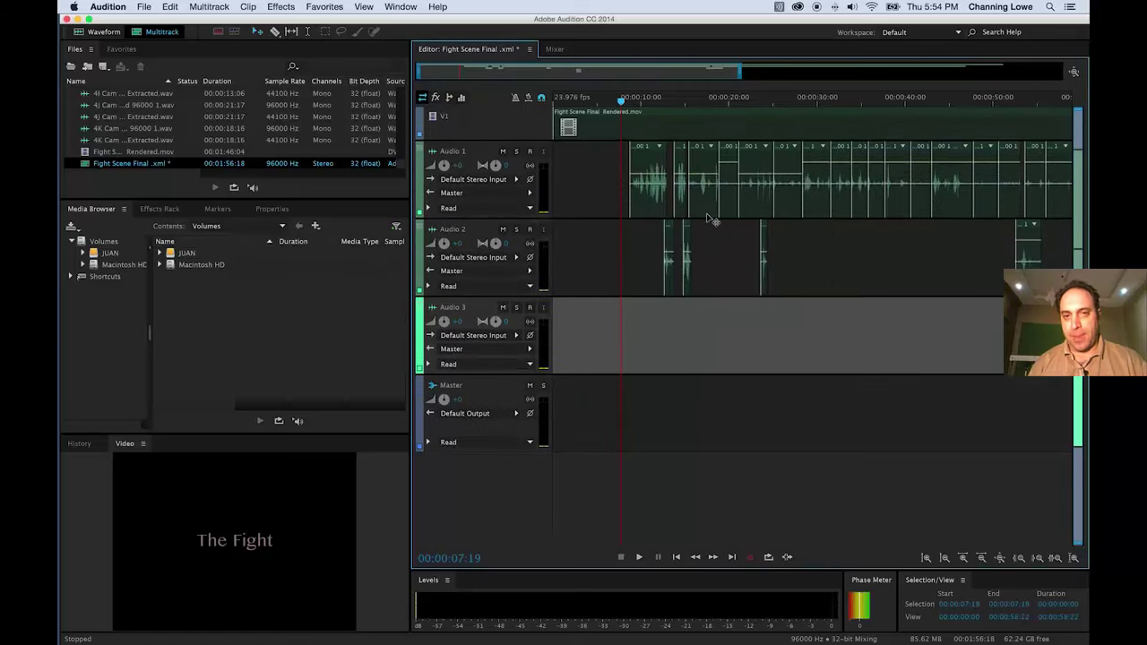
{"action": "scroll", "coordinate": [708, 218], "scroll_direction": "up", "scroll_amount": 3}
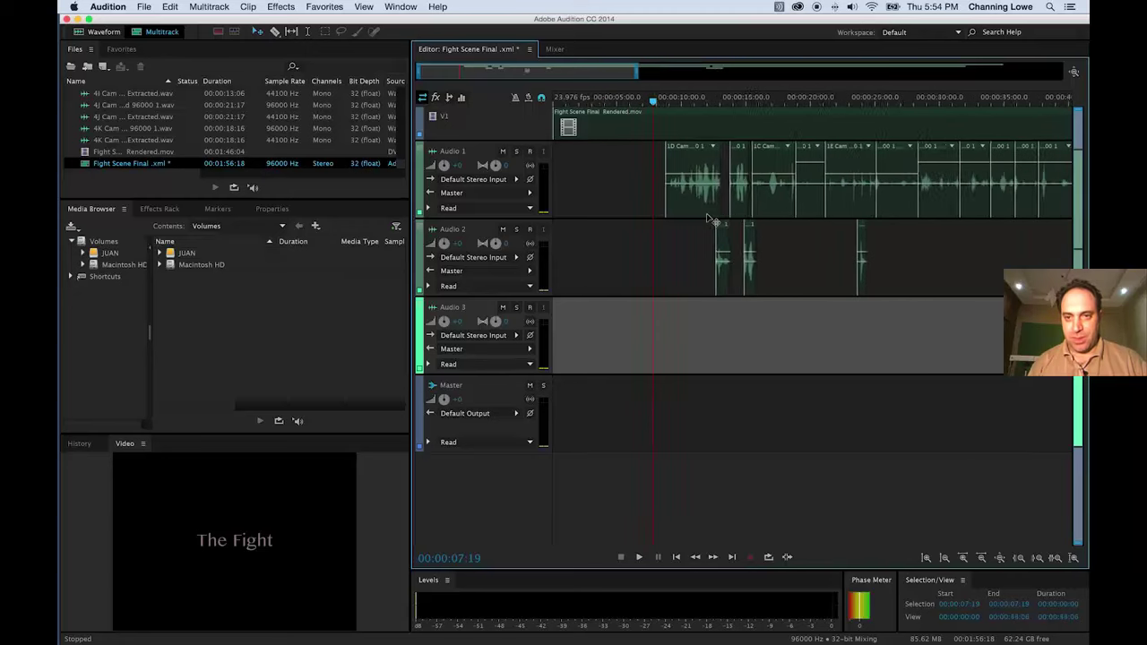
{"action": "scroll", "coordinate": [708, 218], "scroll_direction": "down", "scroll_amount": 3}
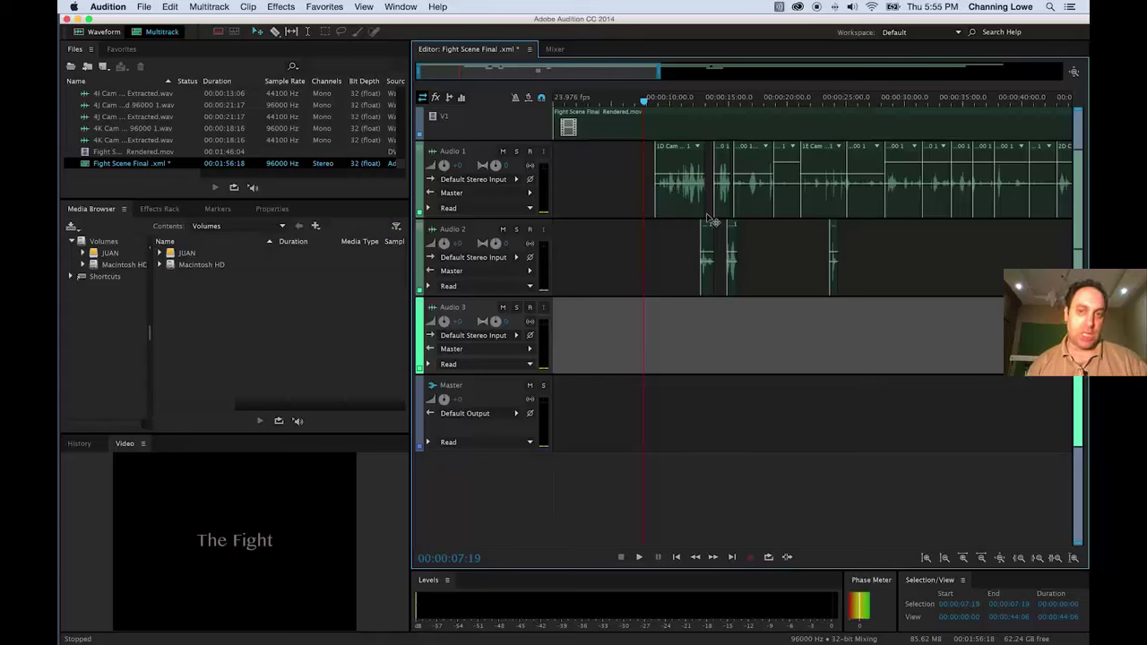
{"action": "scroll", "coordinate": [708, 217], "scroll_direction": "down", "scroll_amount": 3}
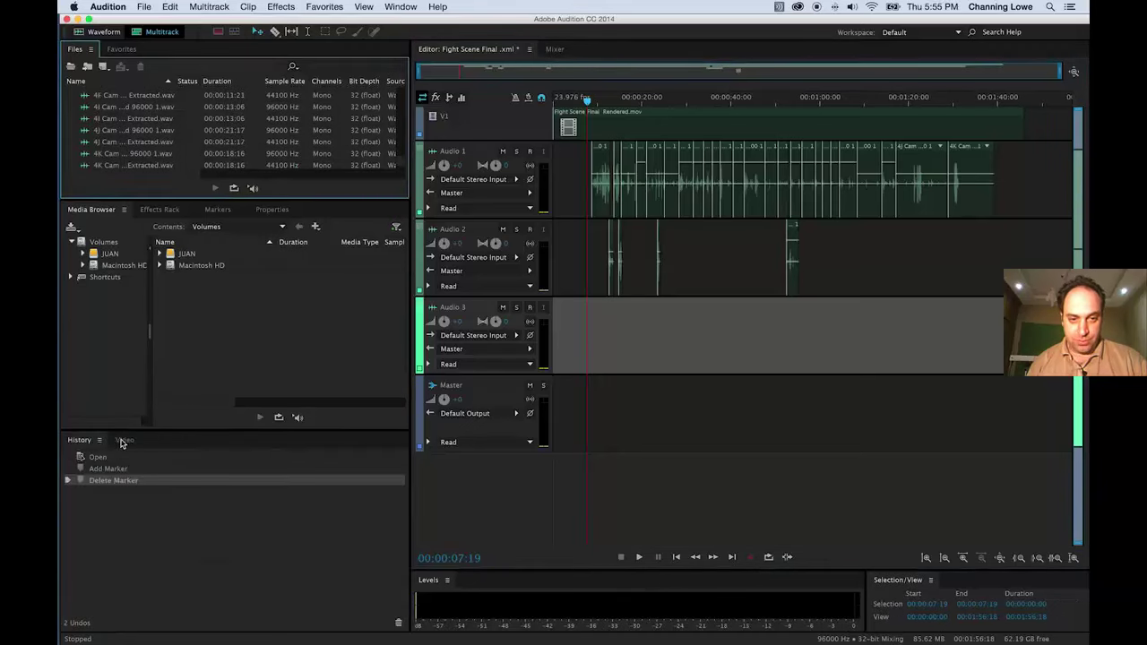
Bring up the Video panel and dock it in the Editor's panel group.
{"action": "left_click", "coordinate": [126, 442]}
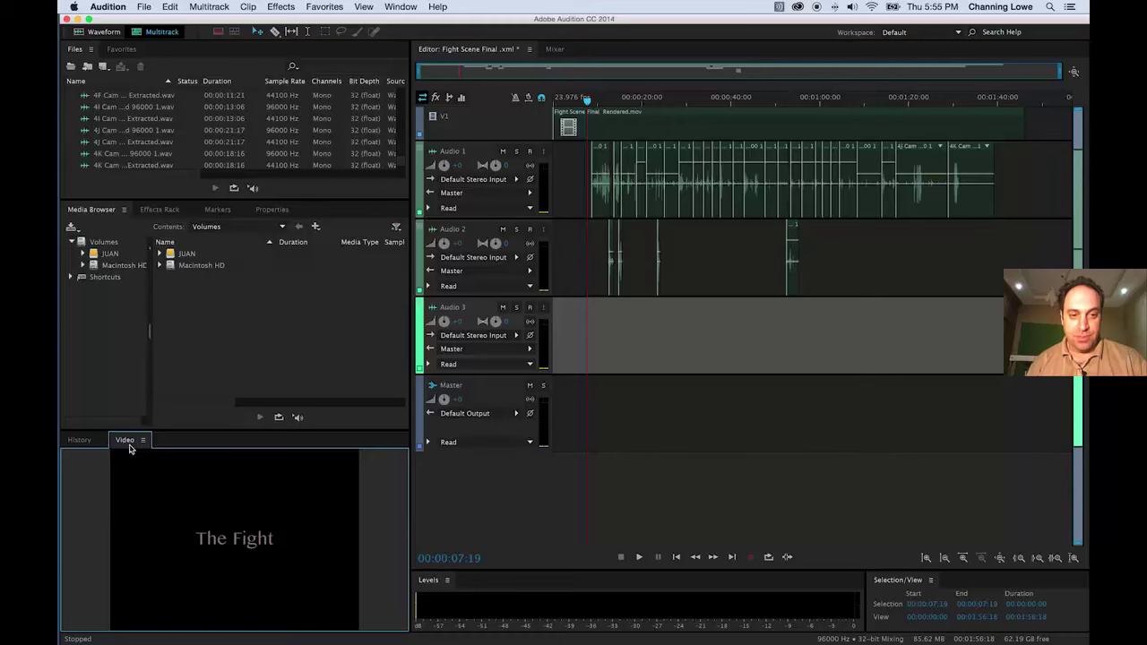
{"action": "left_click_drag", "start_coordinate": [129, 446], "coordinate": [666, 232]}
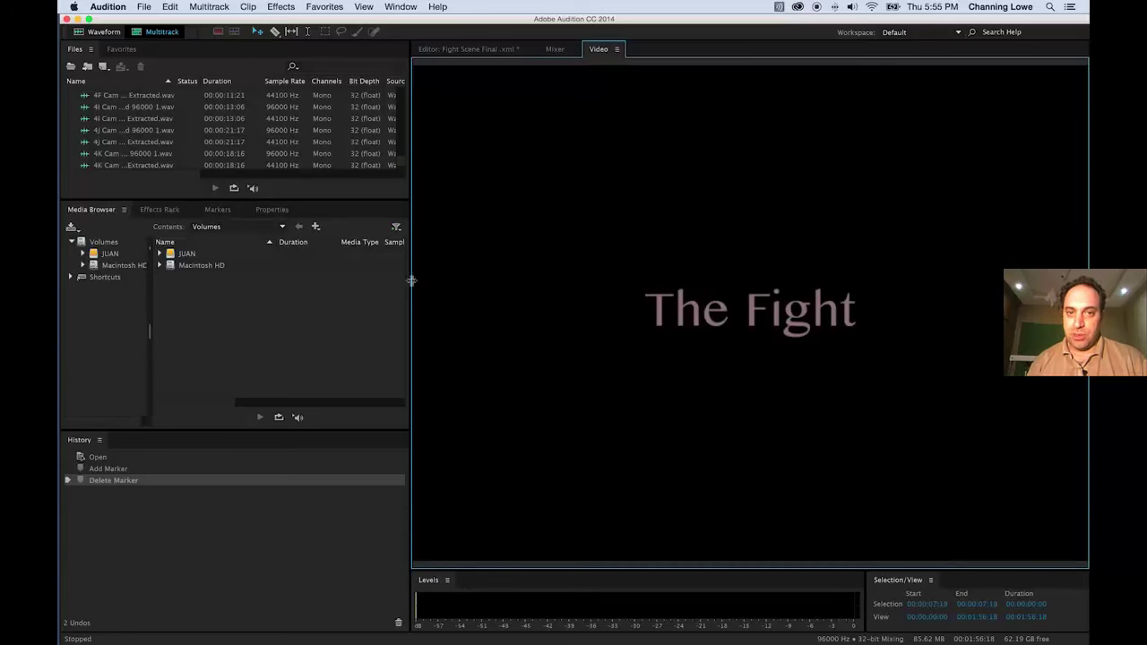
Reset the Default workspace to its original layout and bring the Video panel back up.
{"action": "left_click", "coordinate": [413, 7]}
{"action": "mouse_move", "coordinate": [437, 7]}
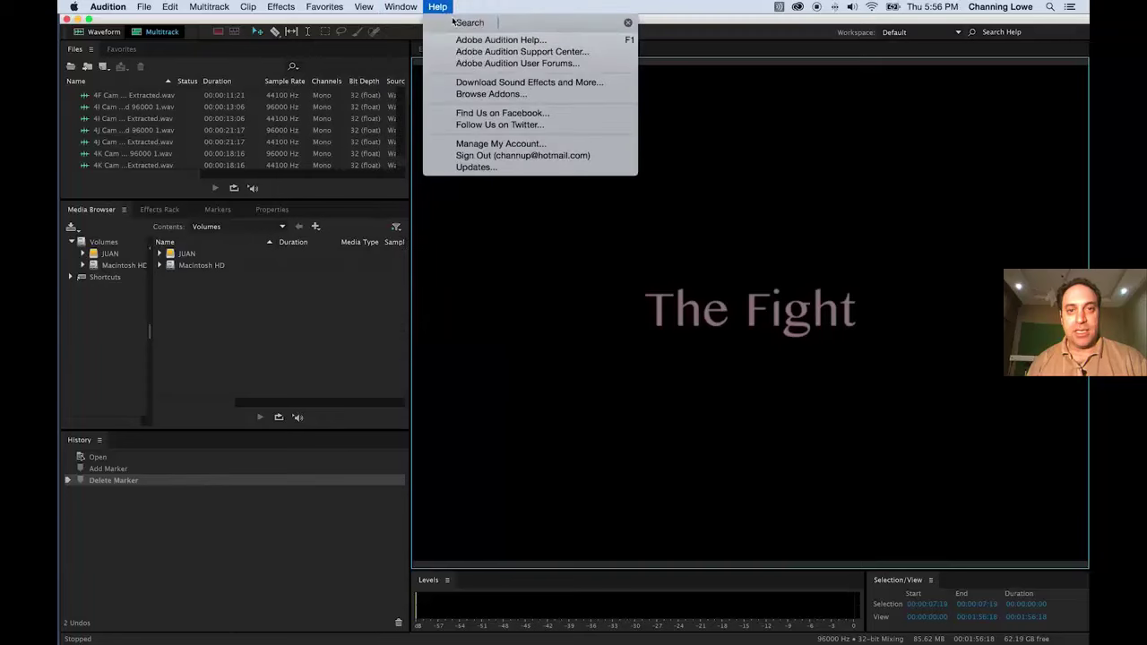
{"action": "mouse_move", "coordinate": [402, 7]}
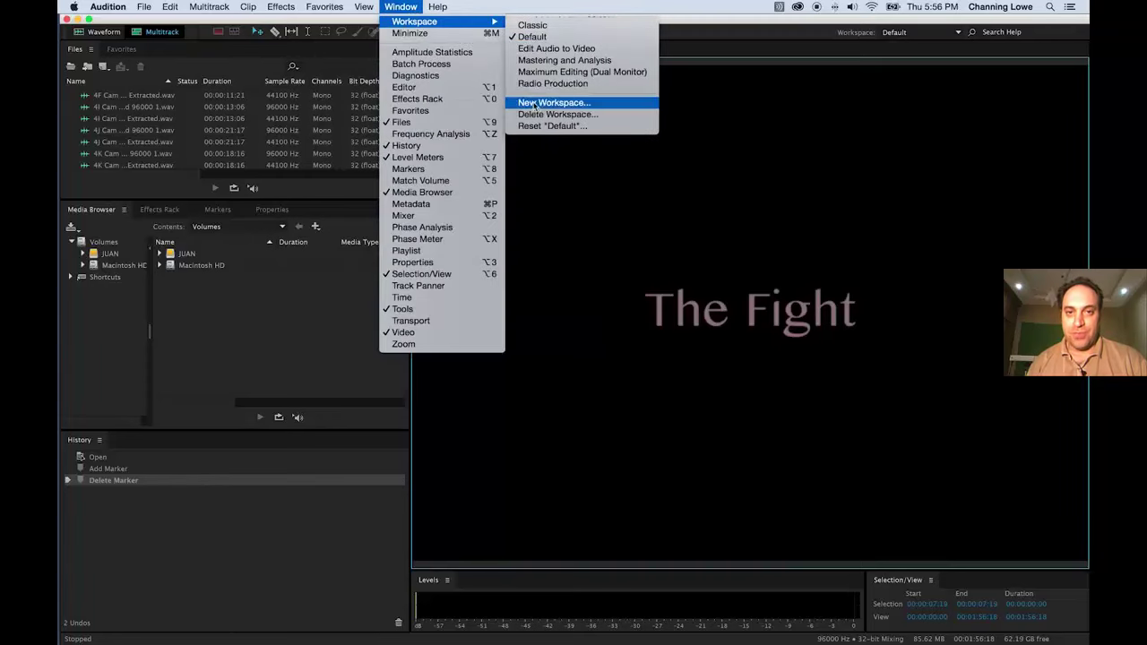
{"action": "left_click", "coordinate": [540, 126]}
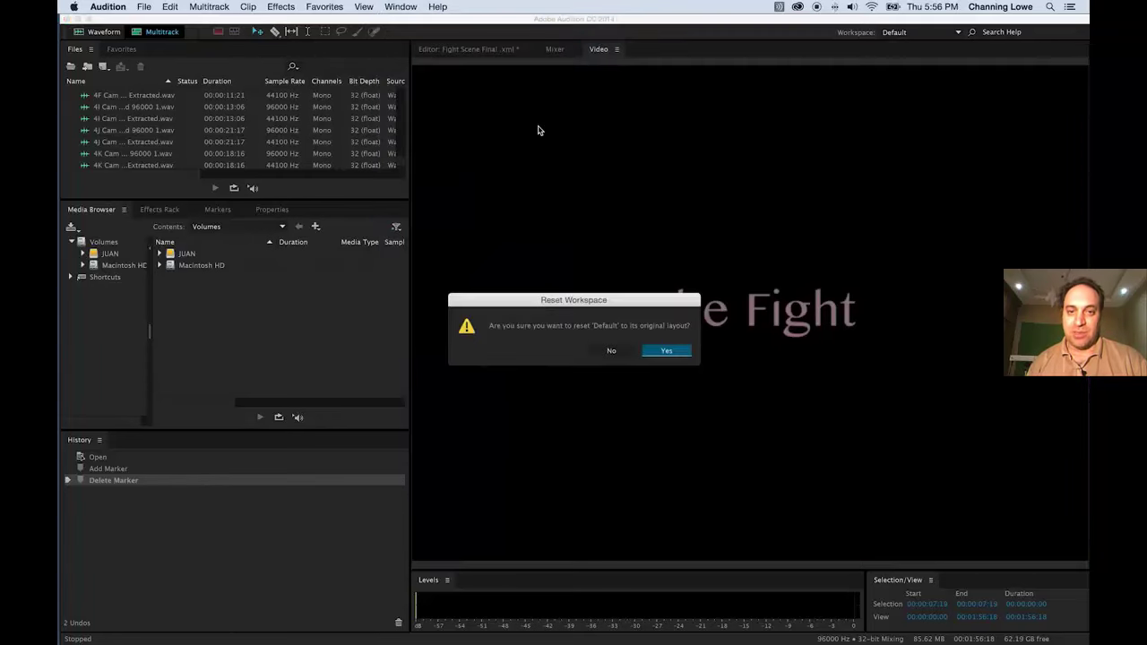
{"action": "key", "text": "Return"}
{"action": "left_click_drag", "start_coordinate": [176, 521], "coordinate": [125, 446]}
{"action": "left_click", "coordinate": [124, 442]}
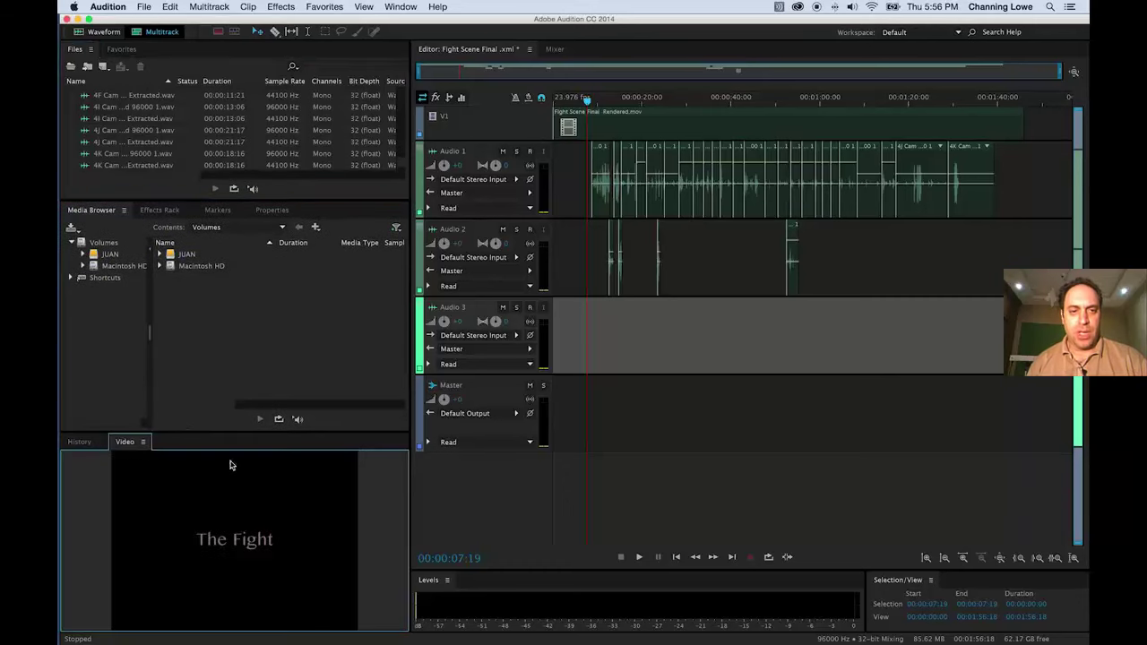
Move the playhead to 00:00:03:03 and switch the mute of Audio 2 on and off again.
{"action": "left_click_drag", "start_coordinate": [587, 99], "coordinate": [568, 100]}
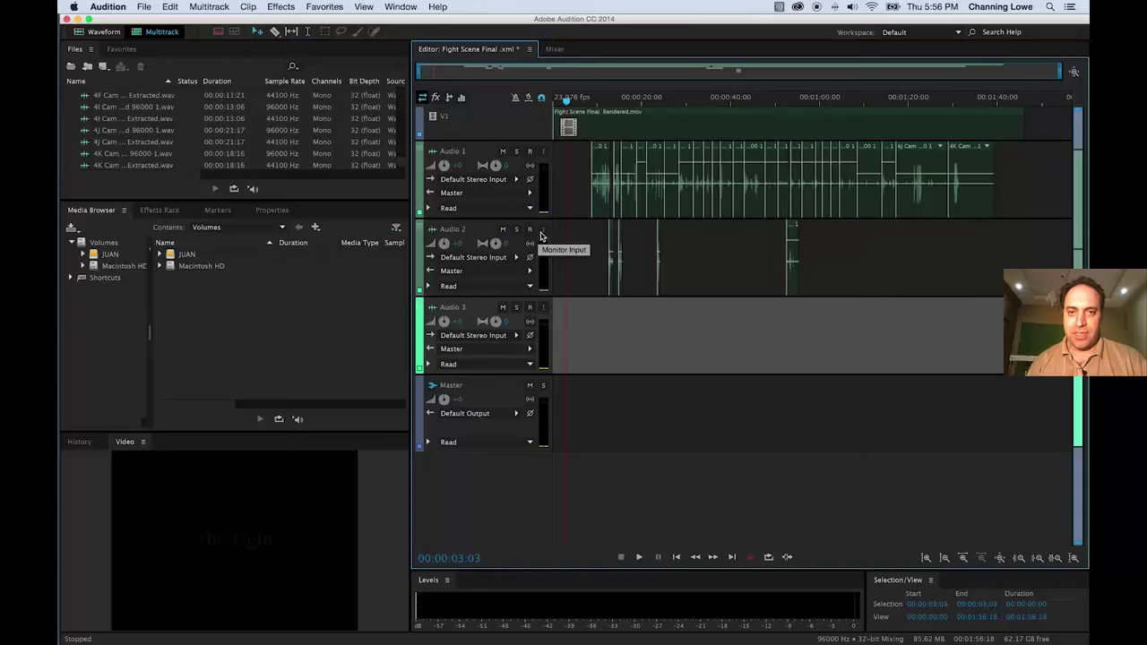
{"action": "left_click", "coordinate": [504, 230]}
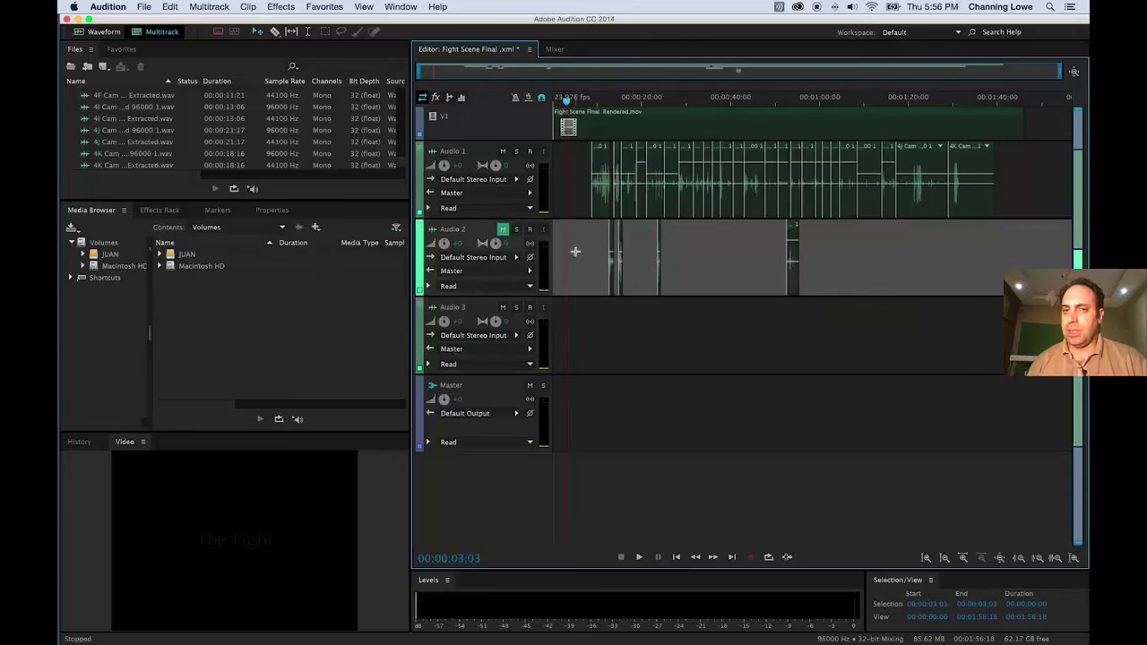
{"action": "left_click", "coordinate": [504, 231]}
Solo Audio 2 alone, Audio 1 alone and both tracks together, and clear all the solos again.
{"action": "left_click", "coordinate": [516, 230]}
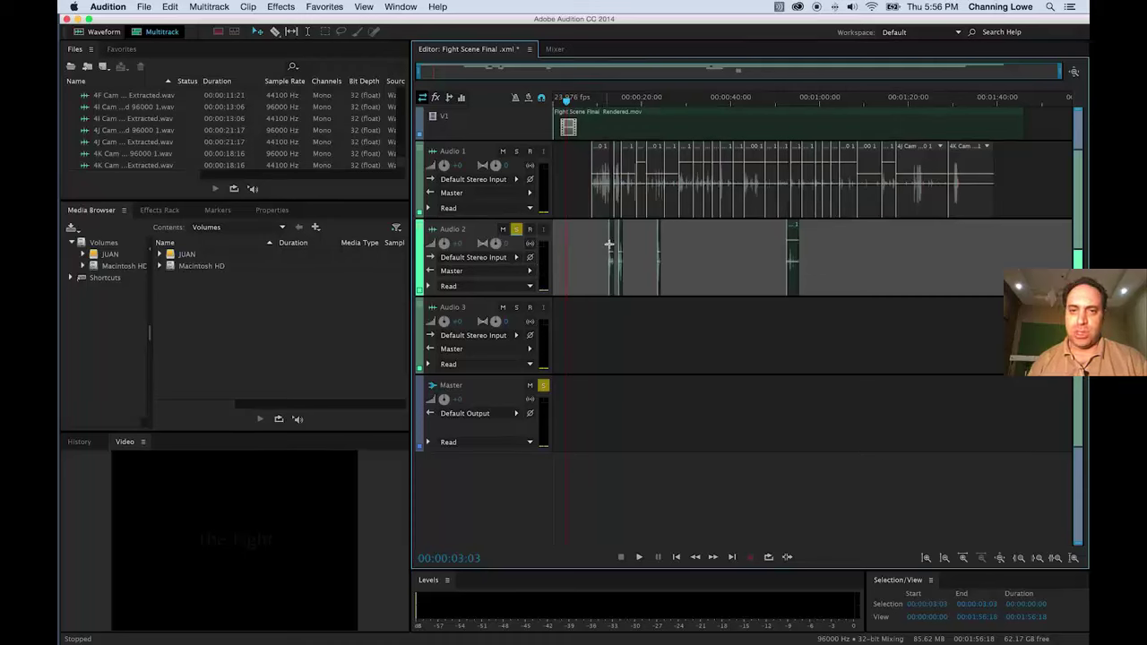
{"action": "left_click", "coordinate": [517, 231]}
{"action": "left_click", "coordinate": [520, 159]}
{"action": "left_click", "coordinate": [517, 151]}
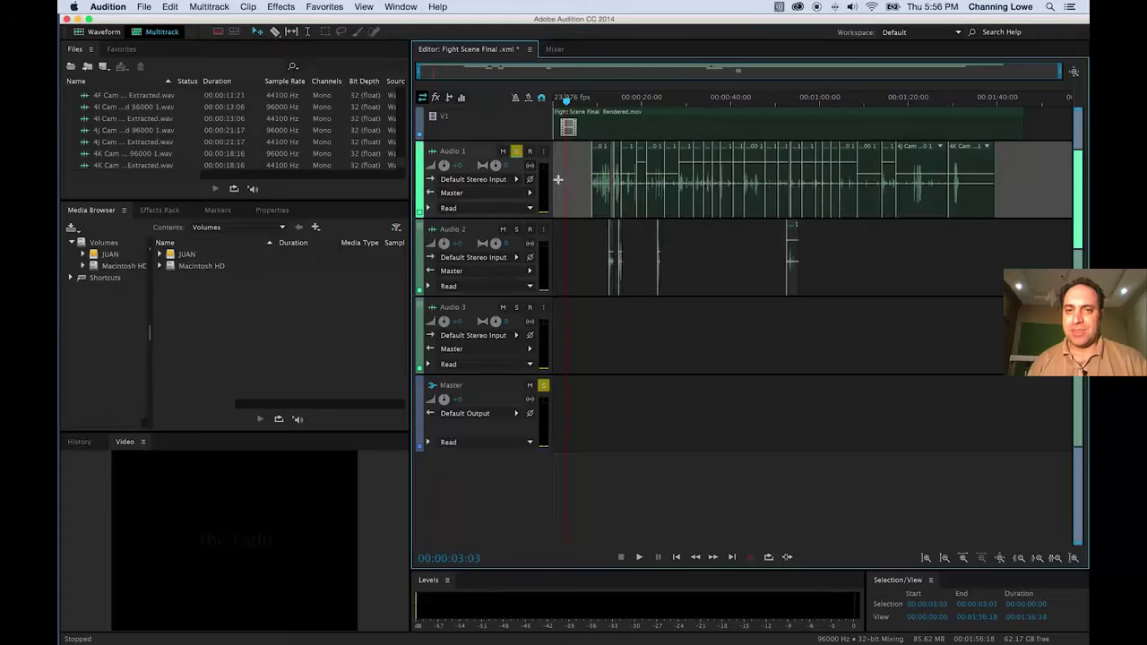
{"action": "left_click", "coordinate": [517, 236]}
{"action": "left_click", "coordinate": [517, 231]}
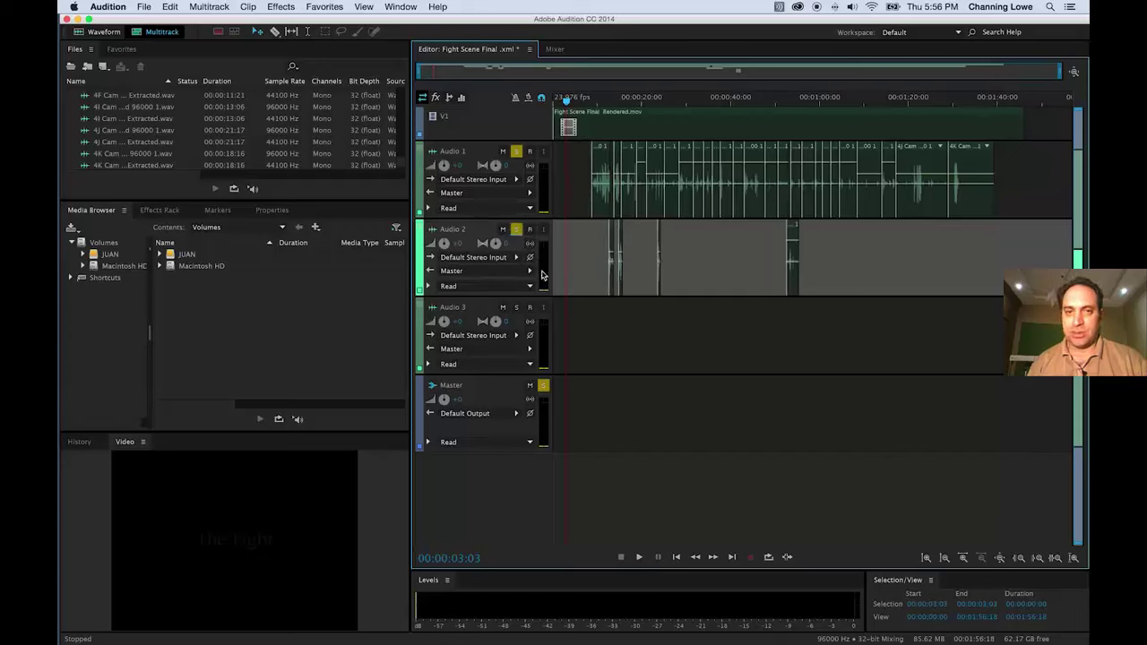
{"action": "left_click", "coordinate": [517, 232]}
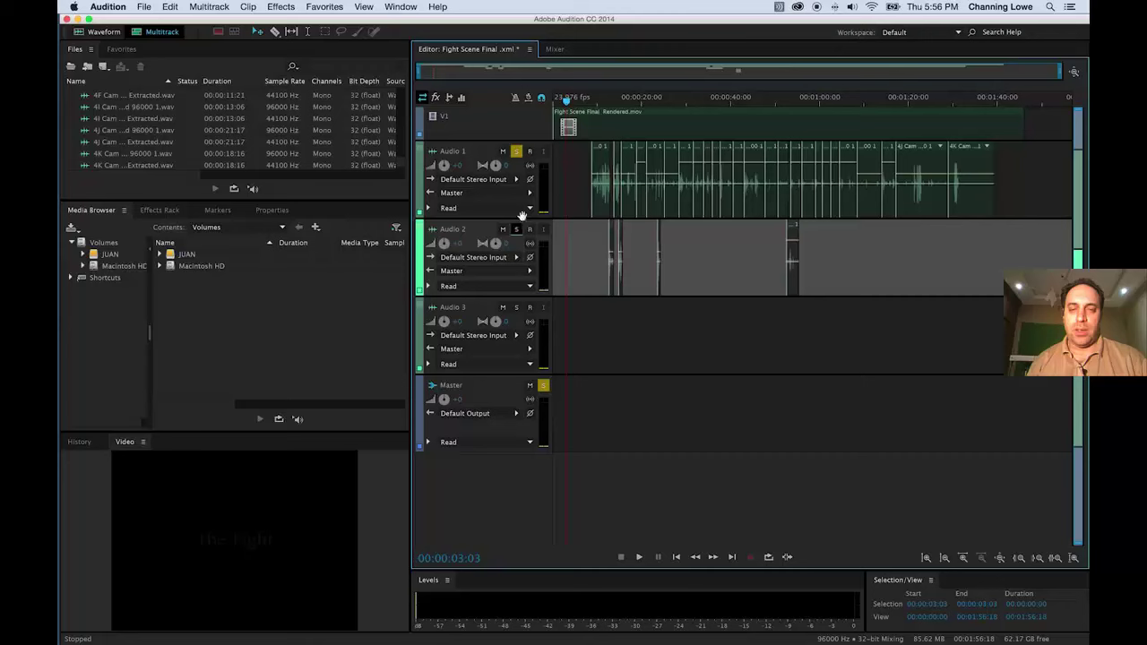
{"action": "left_click", "coordinate": [517, 153]}
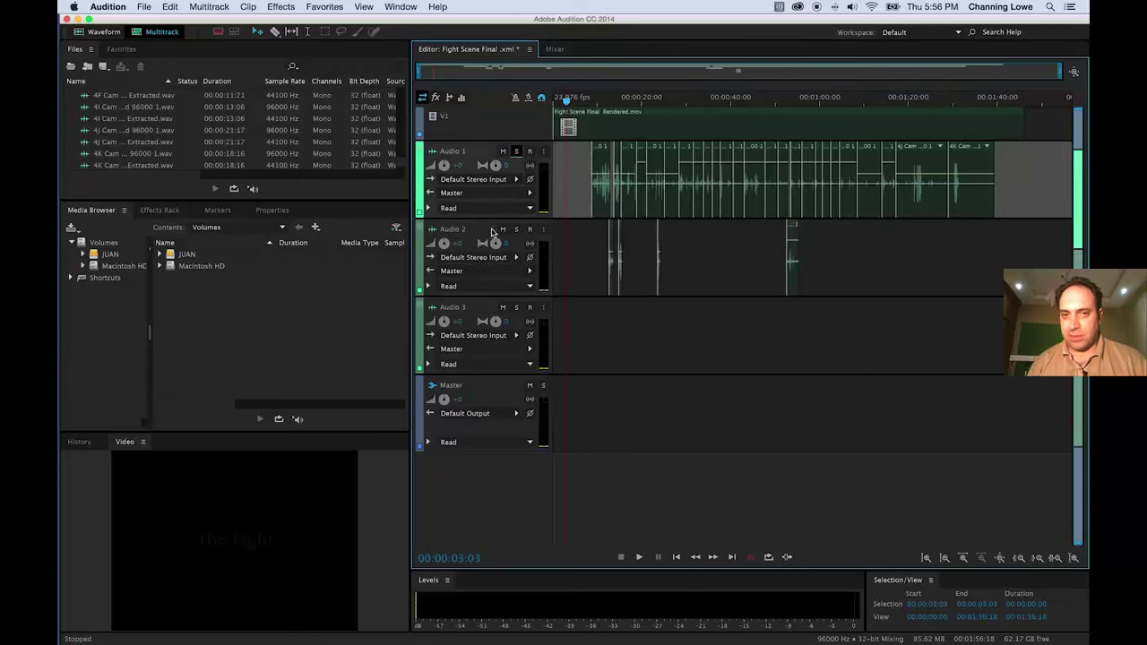
Try changing the volume of Audio 1 and set it back to 0.
{"action": "scroll", "coordinate": [493, 232], "scroll_direction": "up", "scroll_amount": 2}
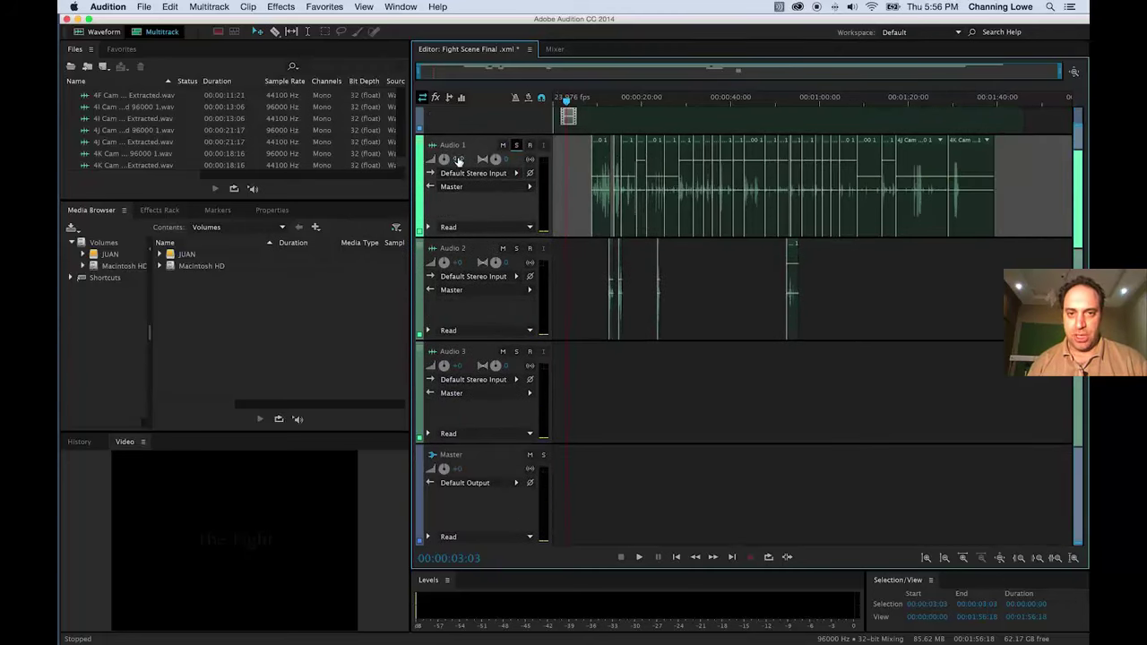
{"action": "mouse_move", "coordinate": [458, 163]}
{"action": "left_mouse_down"}
{"action": "mouse_move", "coordinate": [482, 164]}
{"action": "mouse_move", "coordinate": [462, 162]}
{"action": "mouse_move", "coordinate": [473, 164]}
{"action": "left_mouse_up"}
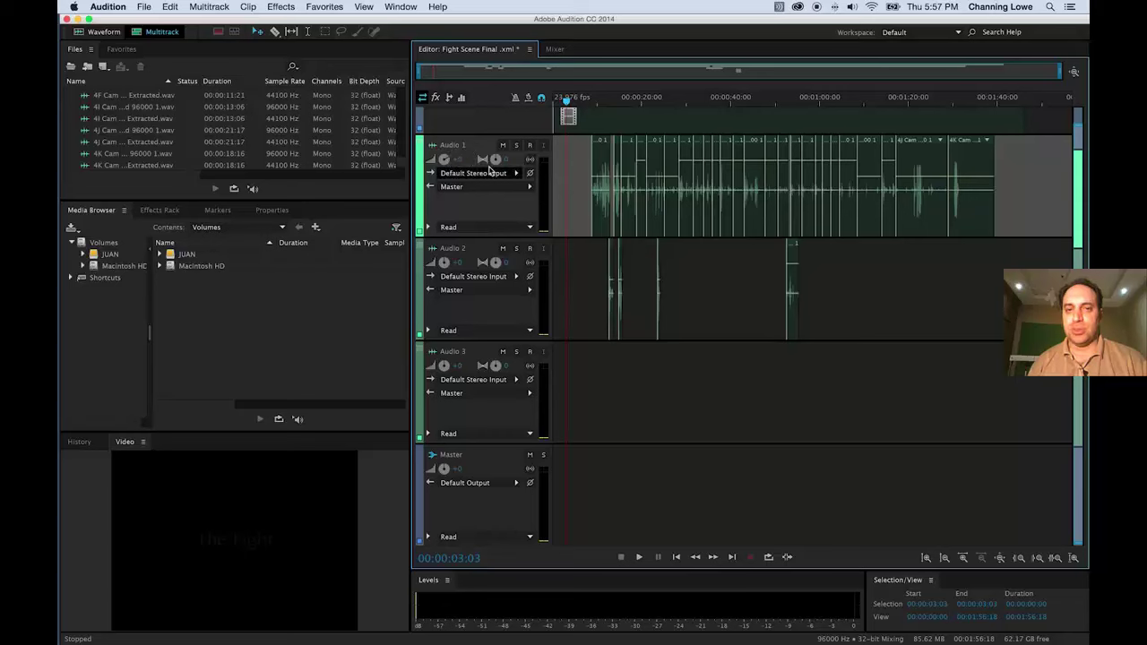
{"action": "left_click", "coordinate": [461, 164]}
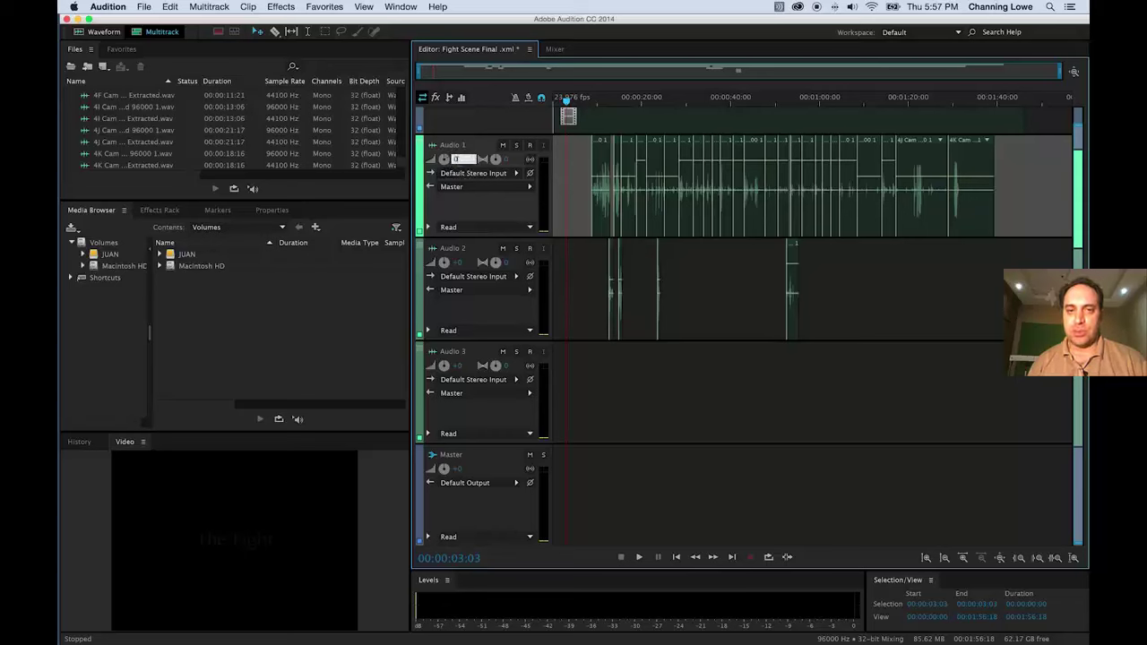
{"action": "type", "text": "0"}
{"action": "key", "text": "Return"}
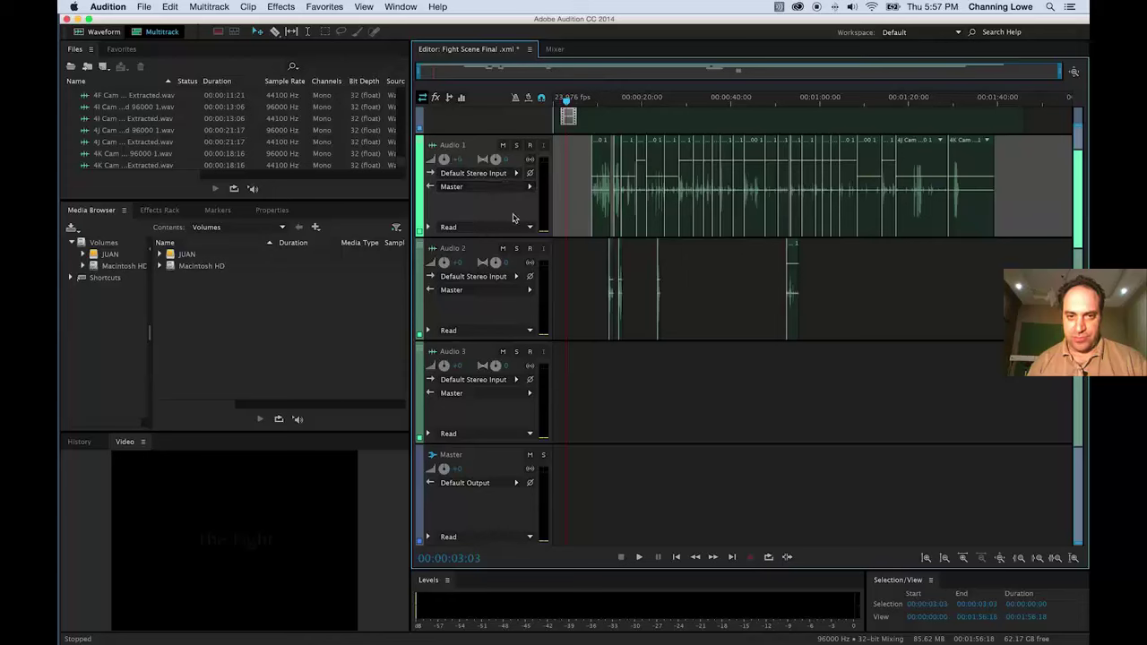
{"action": "left_click", "coordinate": [309, 302]}
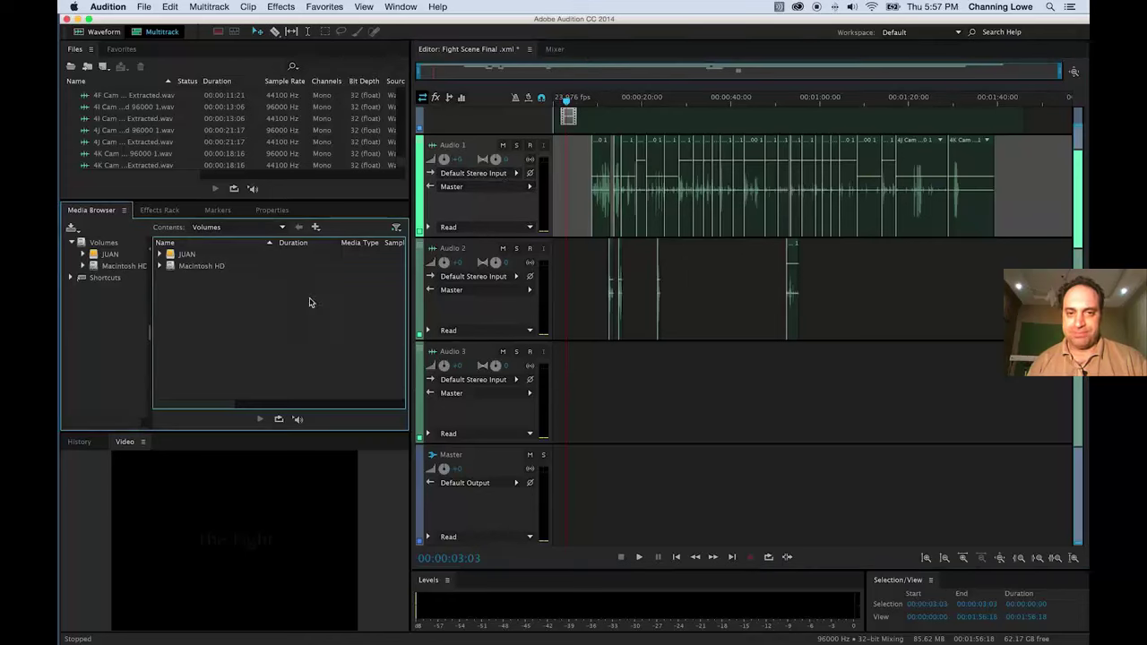
{"action": "key", "text": "super+Tab"}
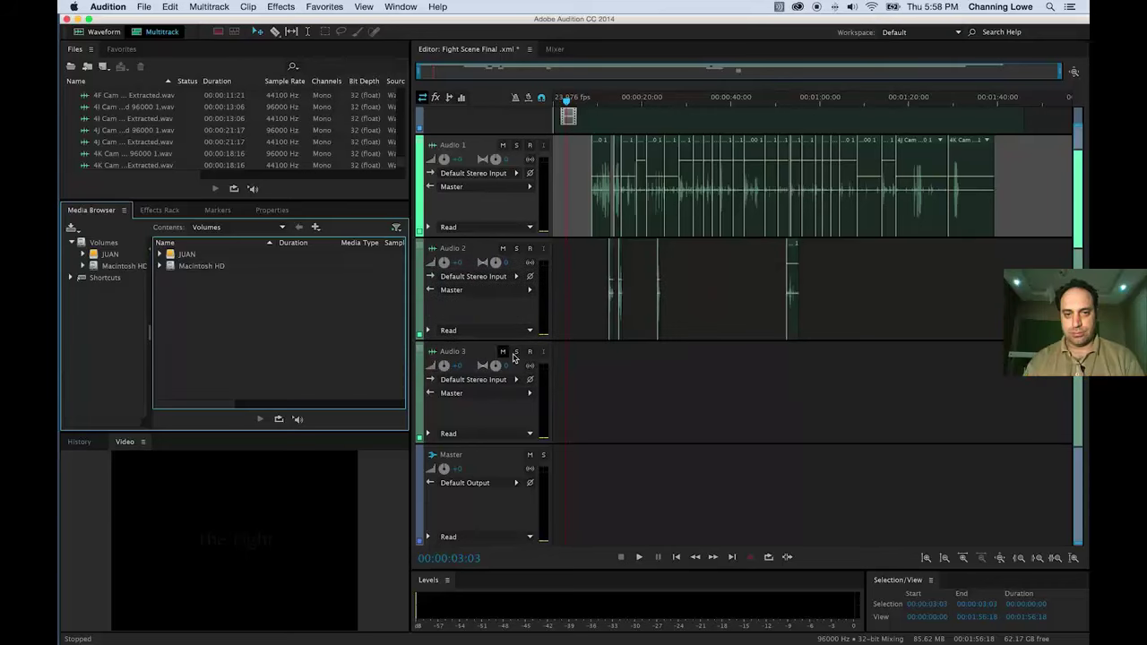
Play the session from 00:00:08:02 into the first Audio 1 clip, stopping at 00:00:12:05.
{"action": "left_click_drag", "start_coordinate": [576, 100], "coordinate": [589, 103]}
{"action": "key", "text": "="}
{"action": "key", "text": "="}
{"action": "key", "text": "="}
{"action": "key", "text": "="}
{"action": "key", "text": "="}
{"action": "key", "text": "="}
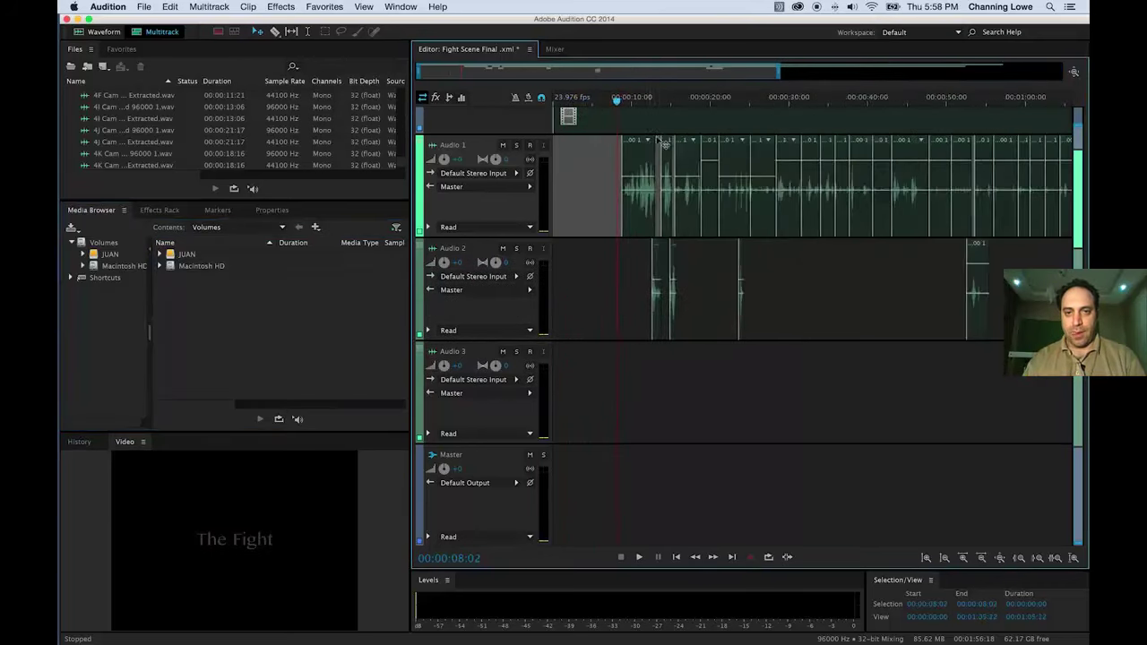
{"action": "key", "text": "="}
{"action": "key", "text": "="}
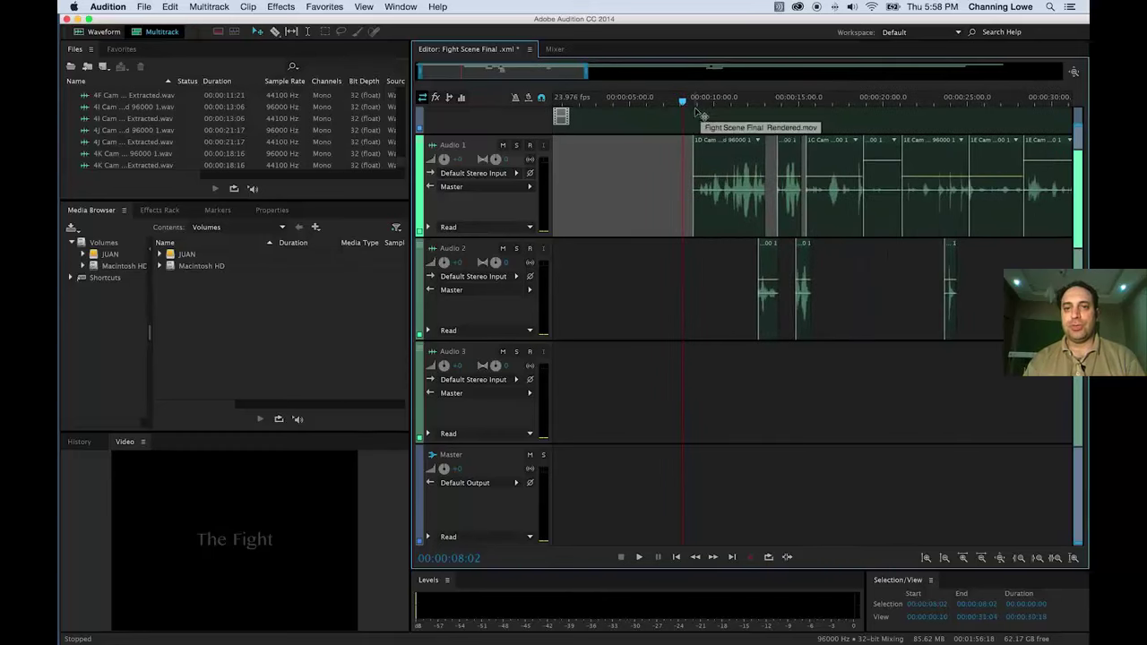
{"action": "key", "text": "space"}
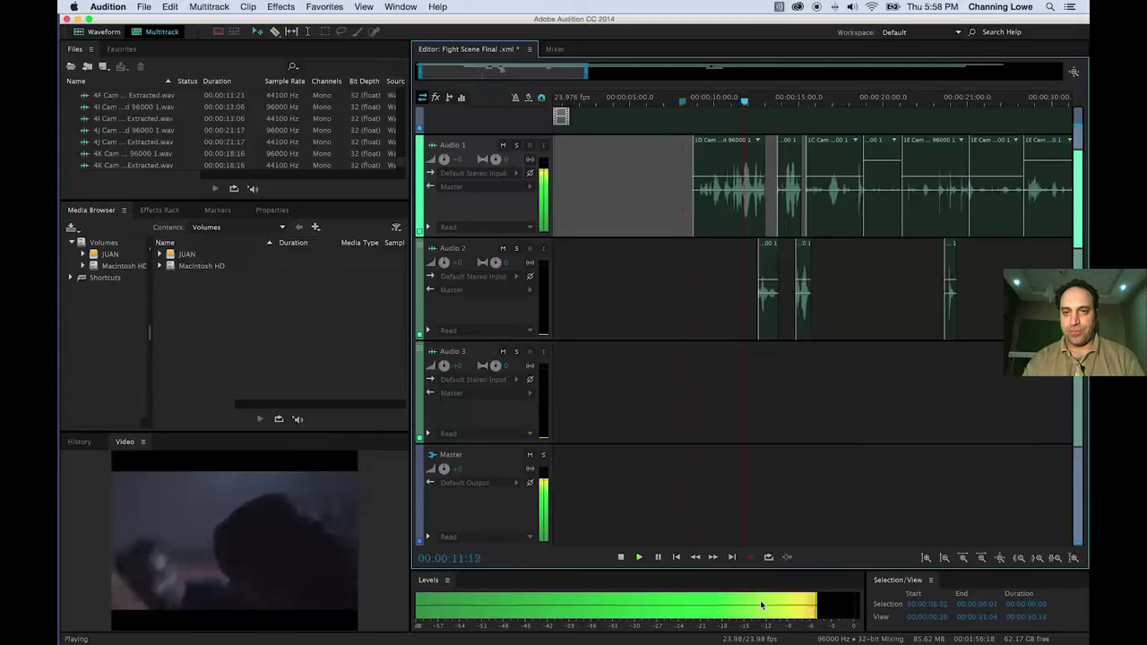
{"action": "key", "text": "space"}
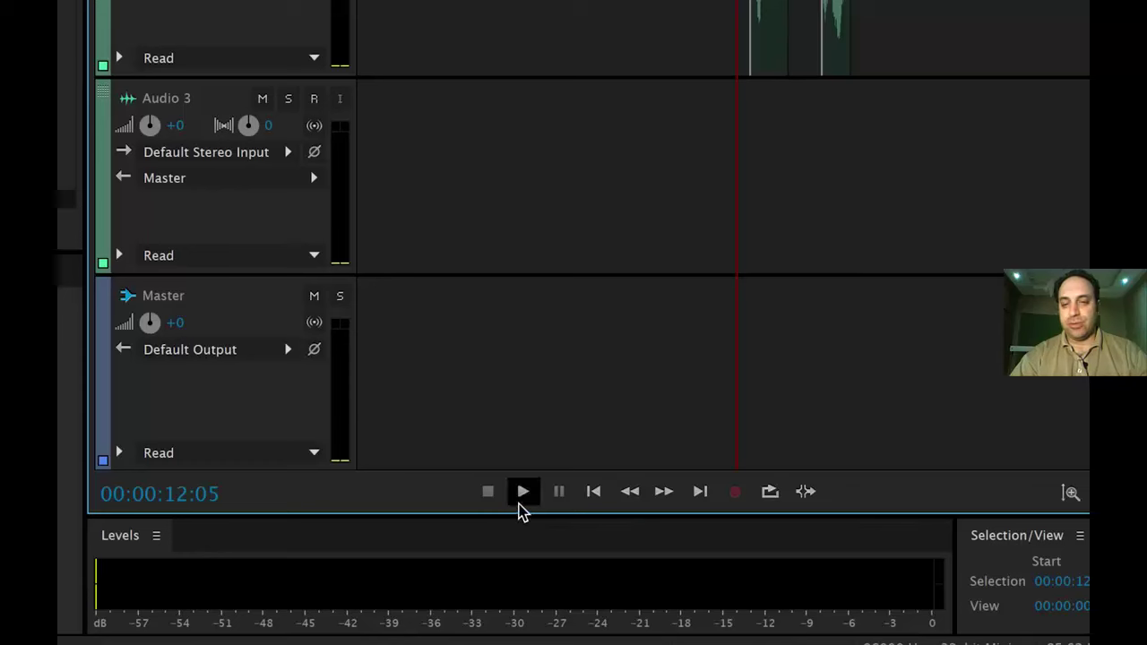
Return the playhead to 00:00:08:00 and reduce the track heights so Audio 1 through Master are in view.
{"action": "scroll", "coordinate": [651, 440], "scroll_direction": "right", "scroll_amount": 1}
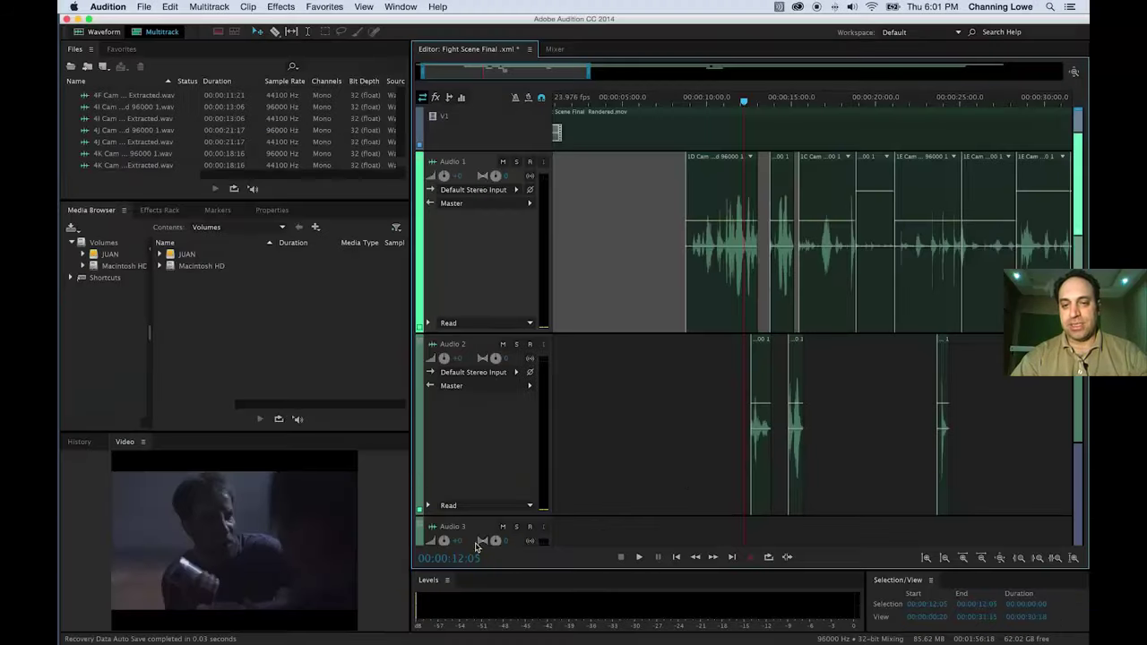
{"action": "left_click", "coordinate": [674, 117]}
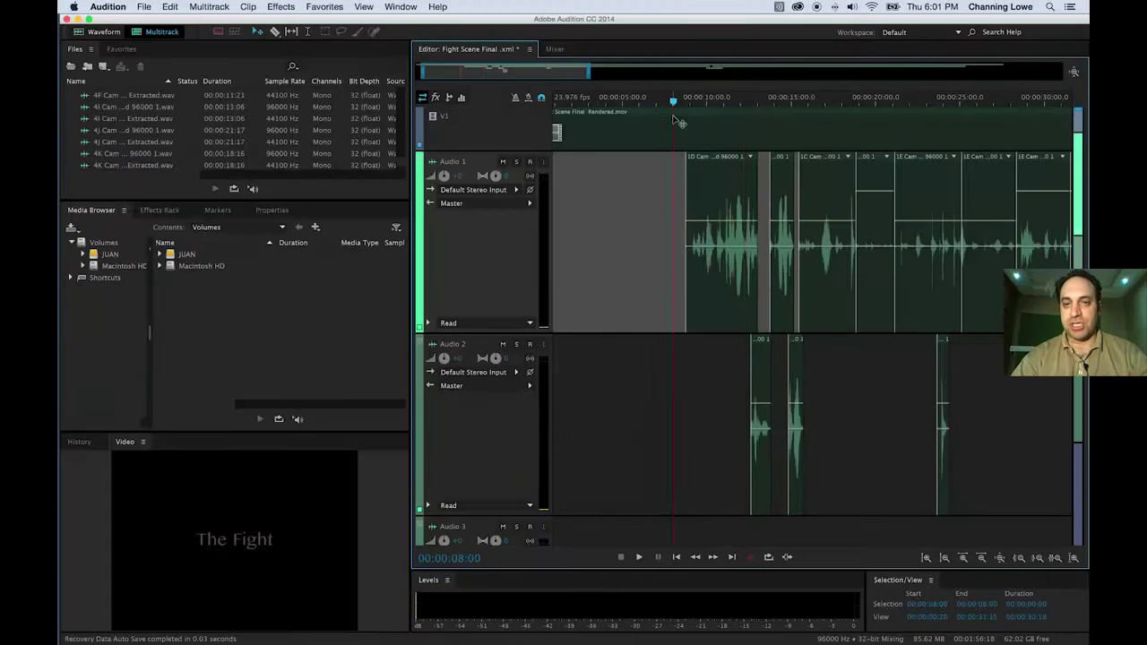
{"action": "scroll", "coordinate": [671, 231], "scroll_direction": "up", "scroll_amount": 4}
{"action": "scroll", "coordinate": [671, 231], "scroll_direction": "down", "scroll_amount": 10}
{"action": "scroll", "coordinate": [671, 230], "scroll_direction": "up", "scroll_amount": 5}
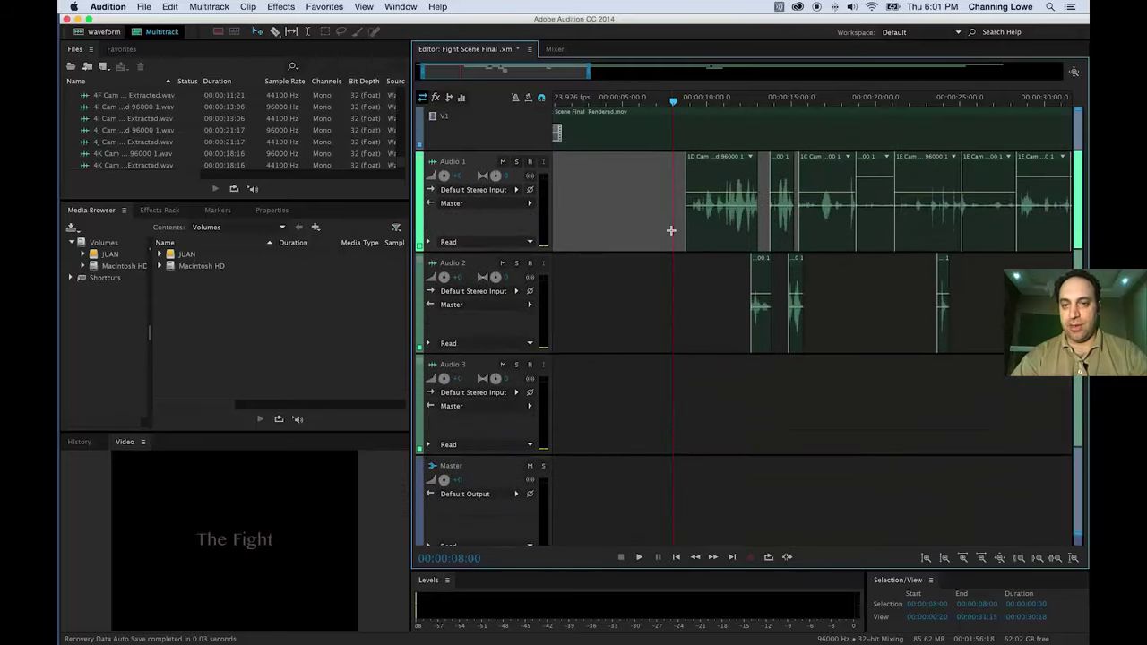
Play the first Audio 1 clip from 00:00:09:03 to 00:00:12:03 to check its levels.
{"action": "scroll", "coordinate": [715, 208], "scroll_direction": "up", "scroll_amount": 3}
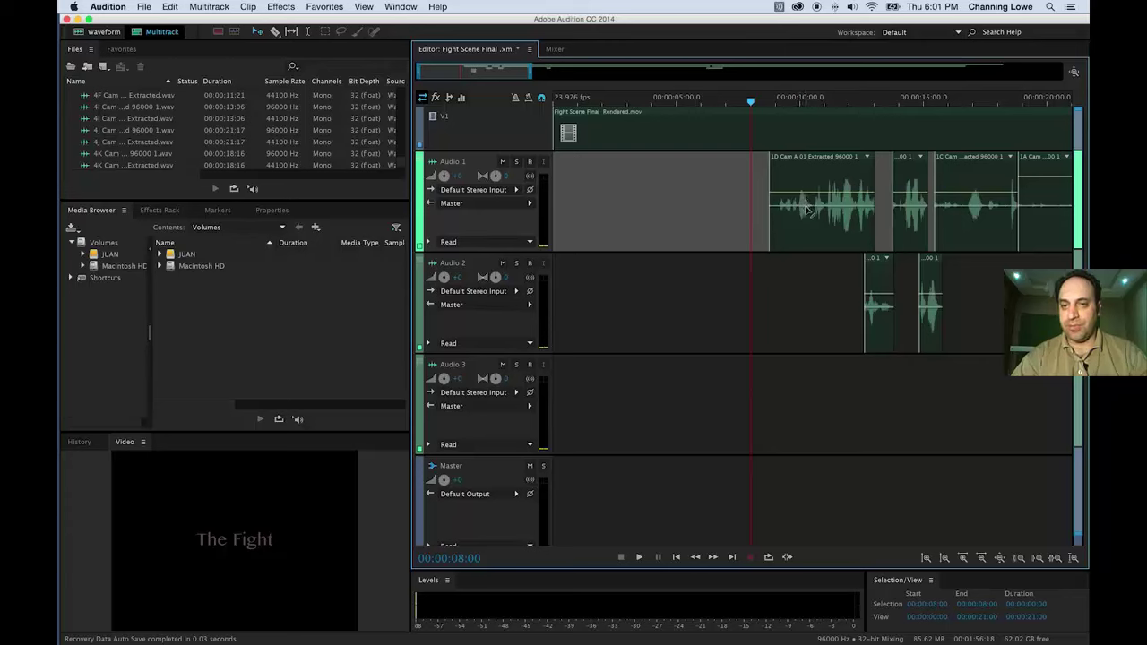
{"action": "scroll", "coordinate": [798, 182], "scroll_direction": "up", "scroll_amount": 2}
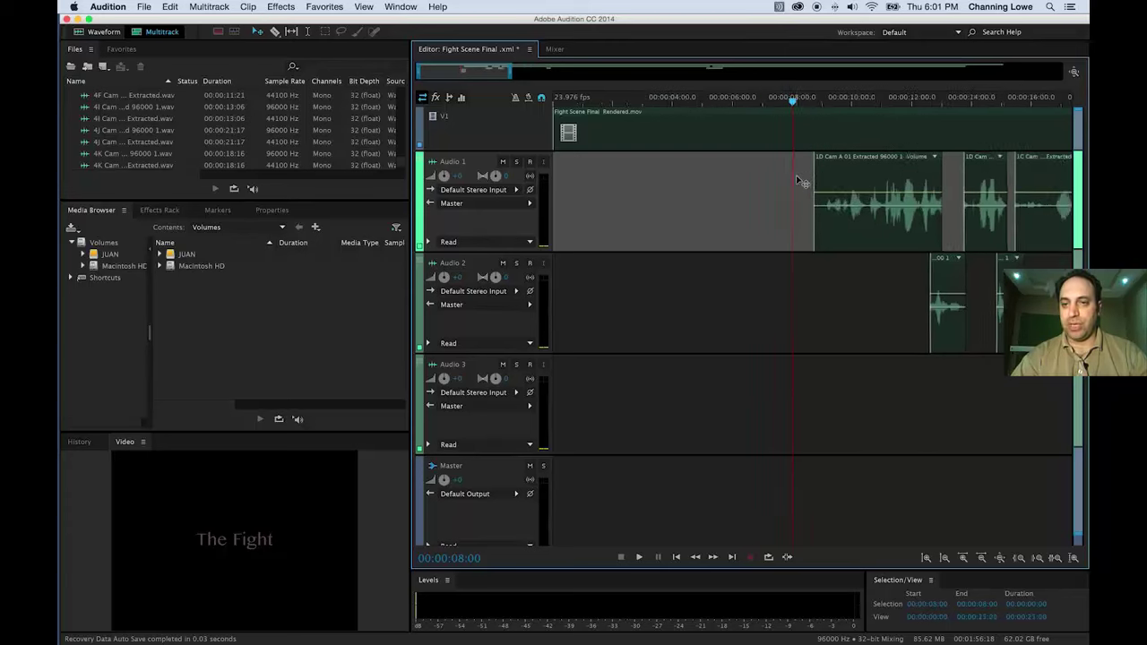
{"action": "scroll", "coordinate": [801, 182], "scroll_direction": "up", "scroll_amount": 1}
{"action": "left_click_drag", "start_coordinate": [822, 113], "coordinate": [845, 103]}
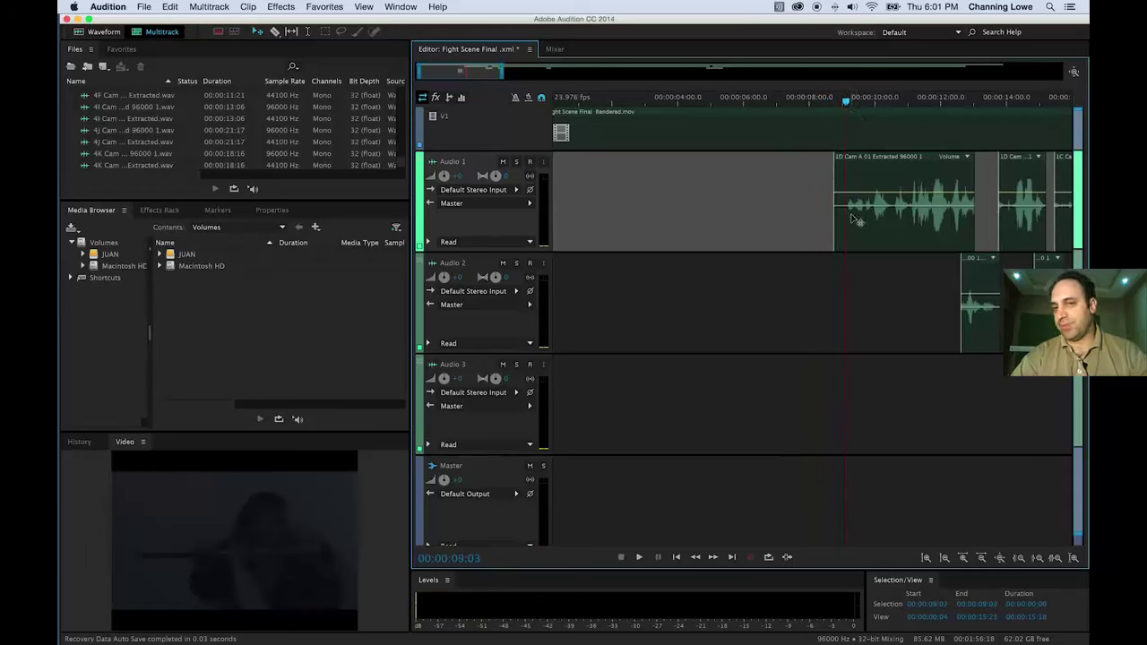
{"action": "key", "text": "space"}
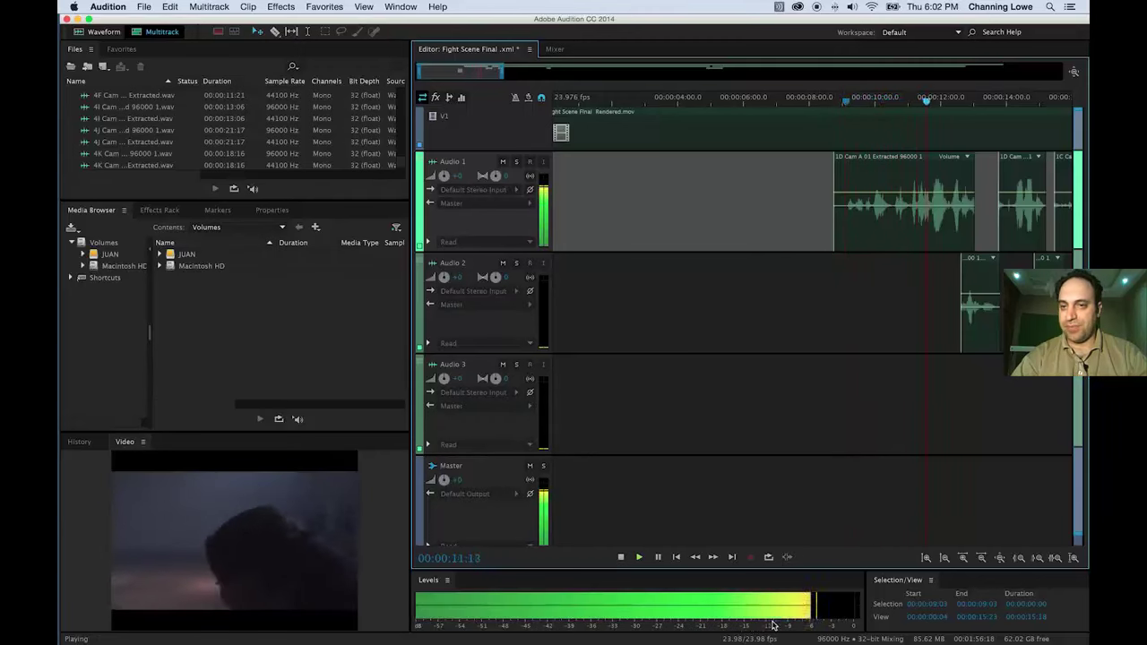
{"action": "key", "text": "space"}
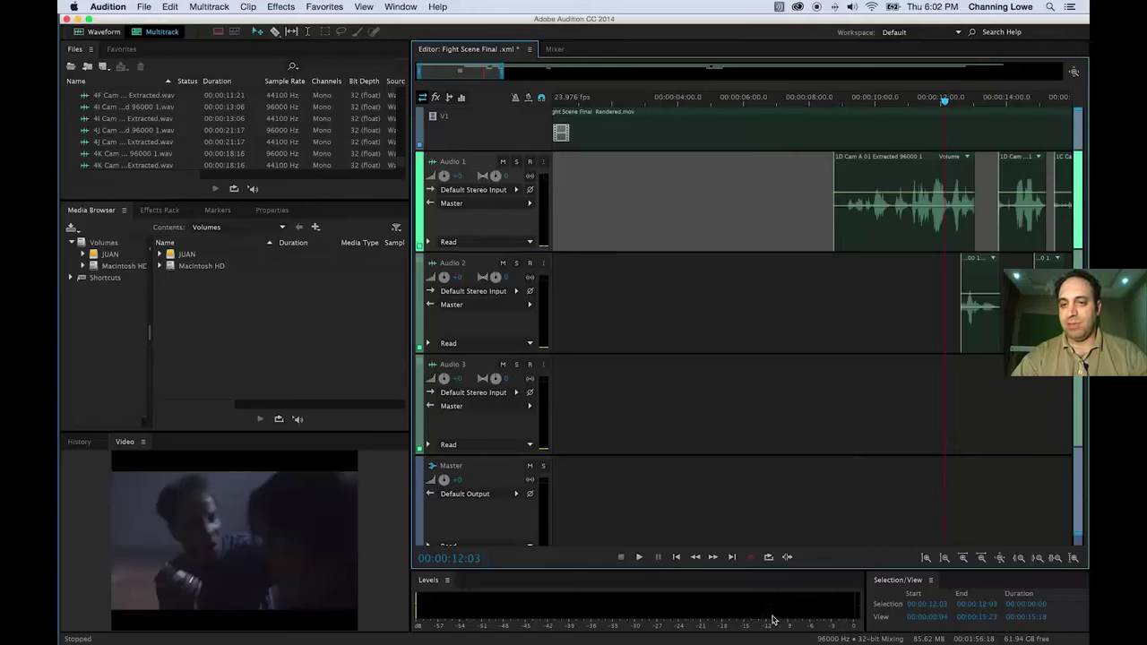
Move the playhead back to 00:00:09:08 and replay the opening of the first Audio 1 clip, stopping at 00:00:10:15.
{"action": "left_click_drag", "start_coordinate": [945, 101], "coordinate": [869, 105]}
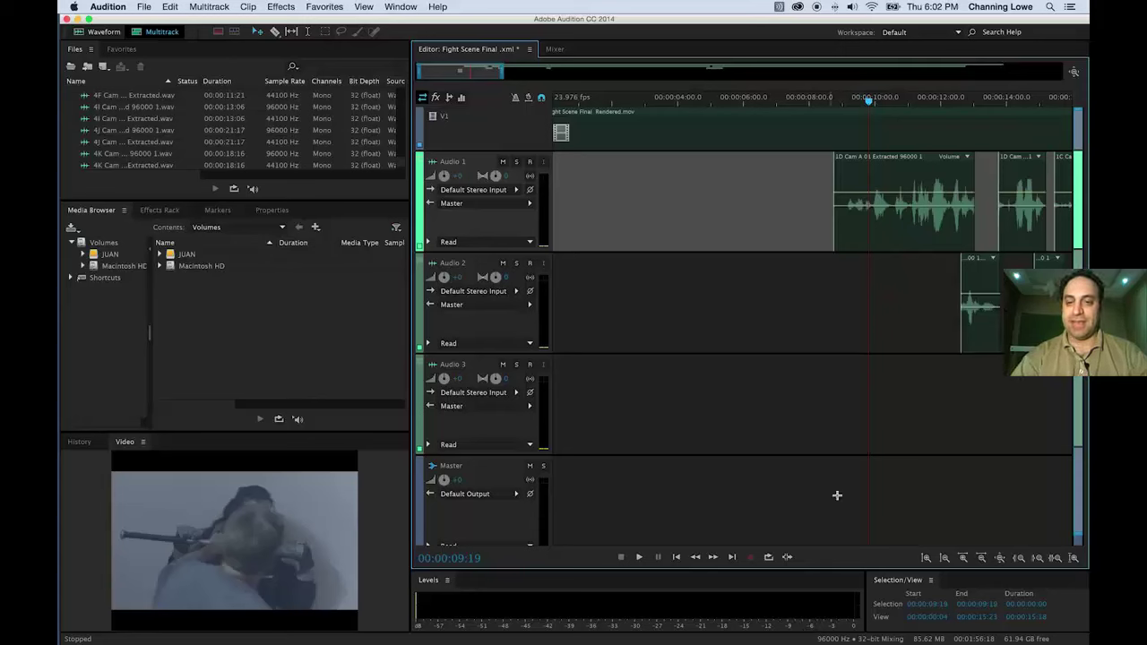
{"action": "left_click_drag", "start_coordinate": [867, 103], "coordinate": [854, 104]}
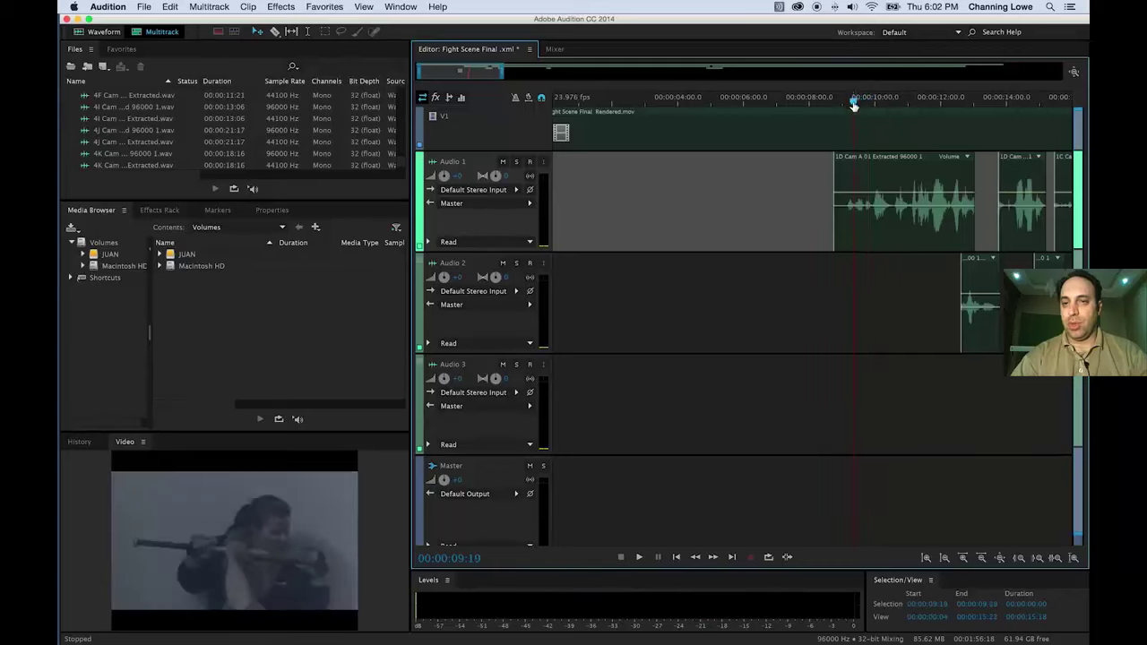
{"action": "key", "text": "="}
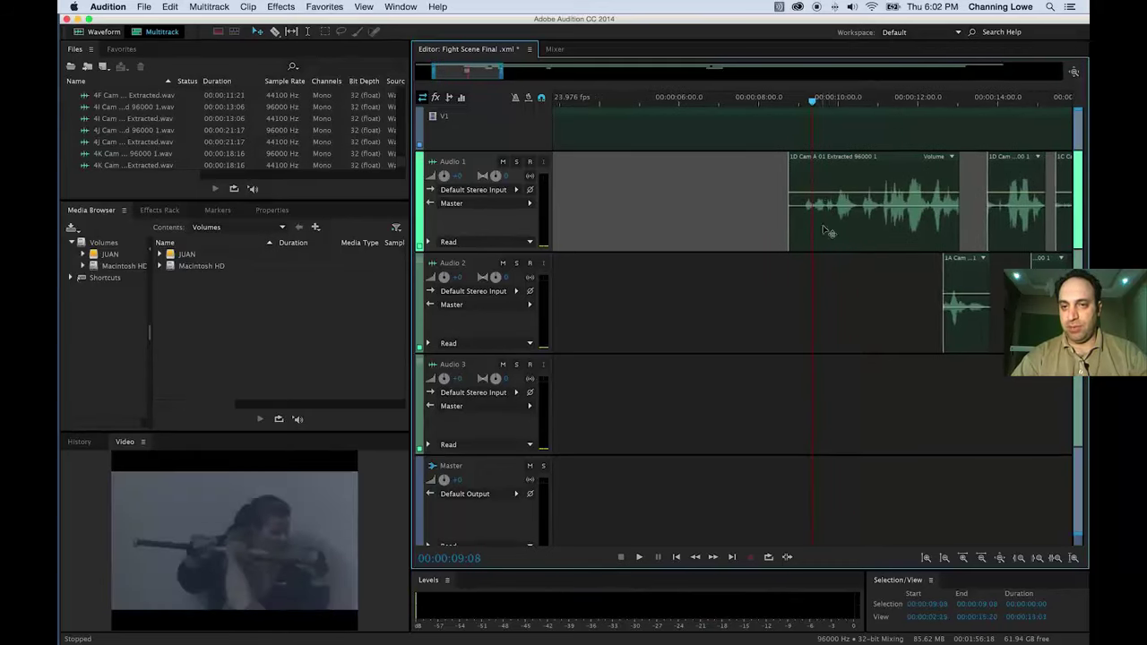
{"action": "key", "text": "space"}
{"action": "key", "text": "space"}
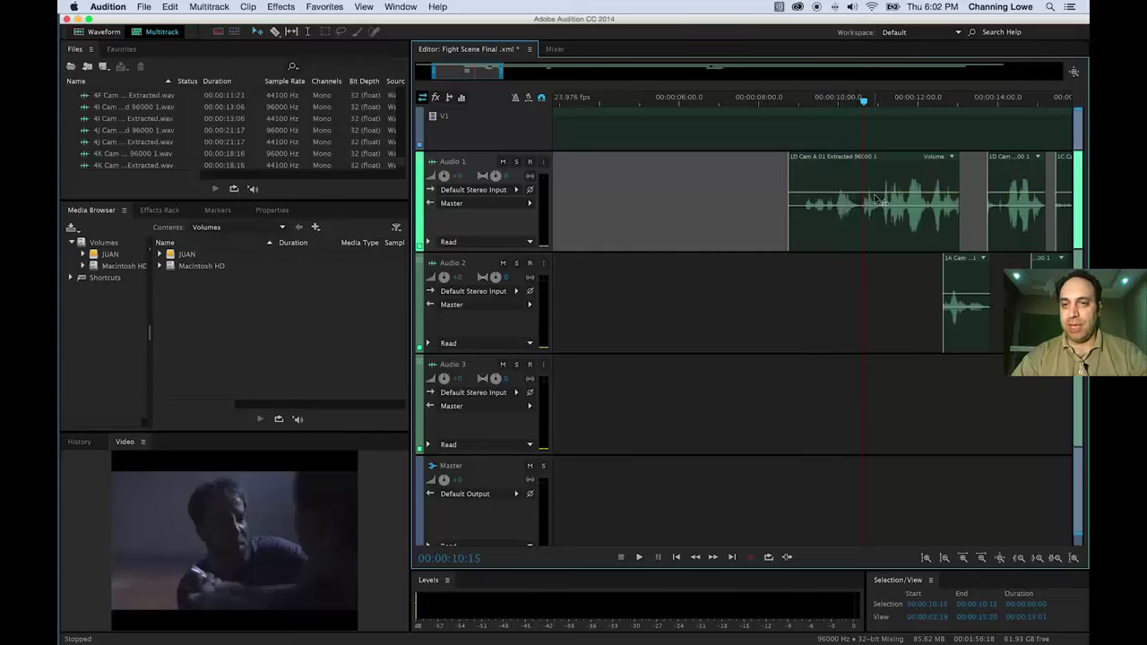
Try lowering the whole volume line of the first Audio 1 clip.
{"action": "scroll", "coordinate": [872, 199], "scroll_direction": "up", "scroll_amount": 3}
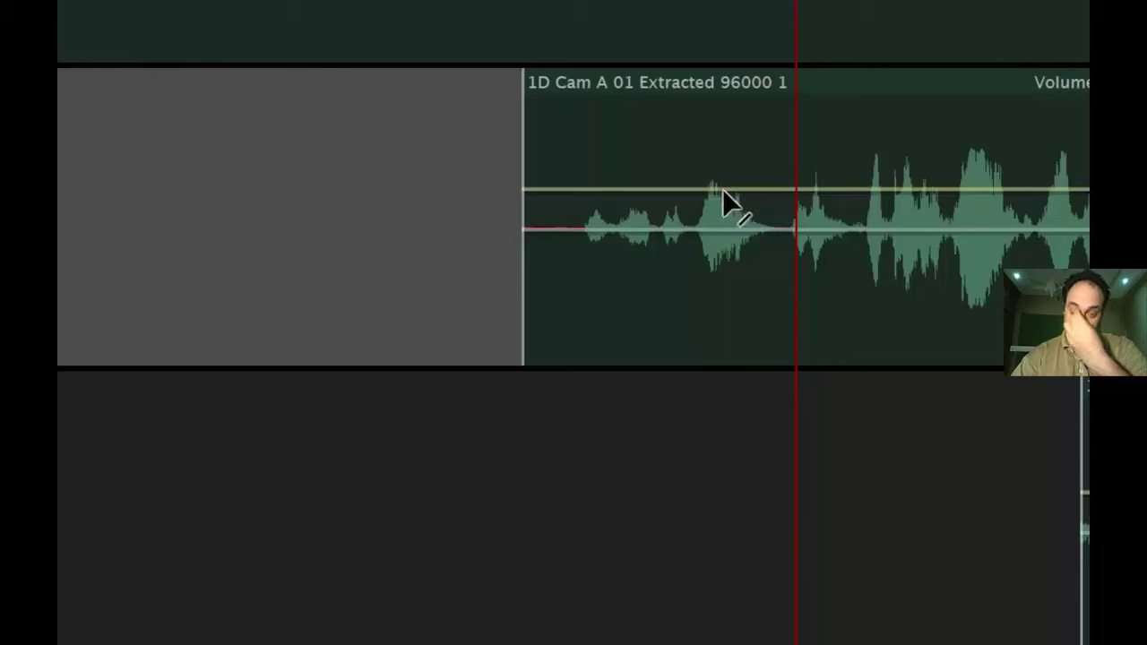
{"action": "left_click", "coordinate": [677, 192]}
{"action": "mouse_move", "coordinate": [677, 192]}
{"action": "left_mouse_down"}
{"action": "mouse_move", "coordinate": [687, 269]}
{"action": "mouse_move", "coordinate": [685, 205]}
{"action": "left_mouse_up"}
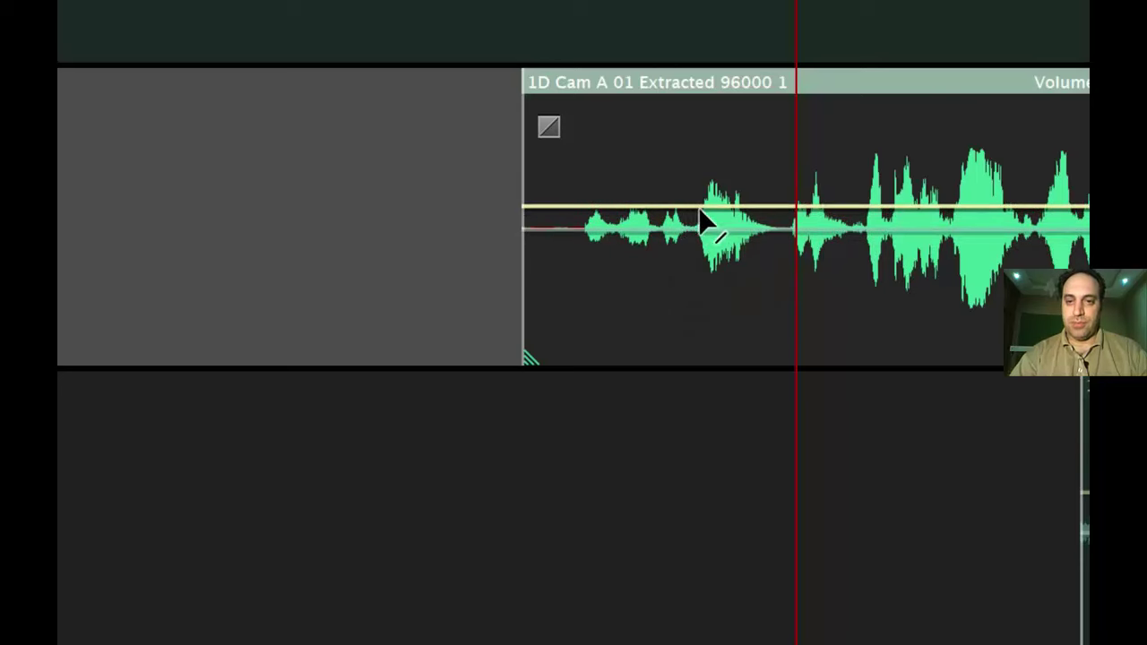
Add two volume keyframes to the first Audio 1 clip, lower the second to about -1.6 dB, and move both earlier so the drop starts near 00:00:10:15.
{"action": "left_click", "coordinate": [833, 190]}
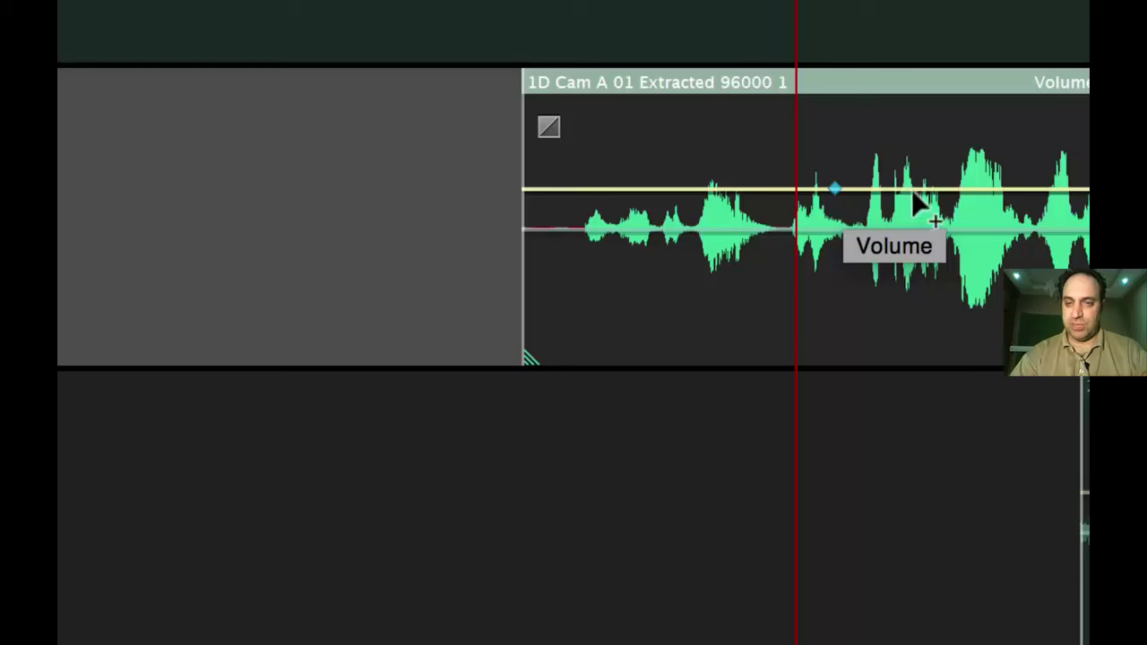
{"action": "left_click", "coordinate": [914, 189]}
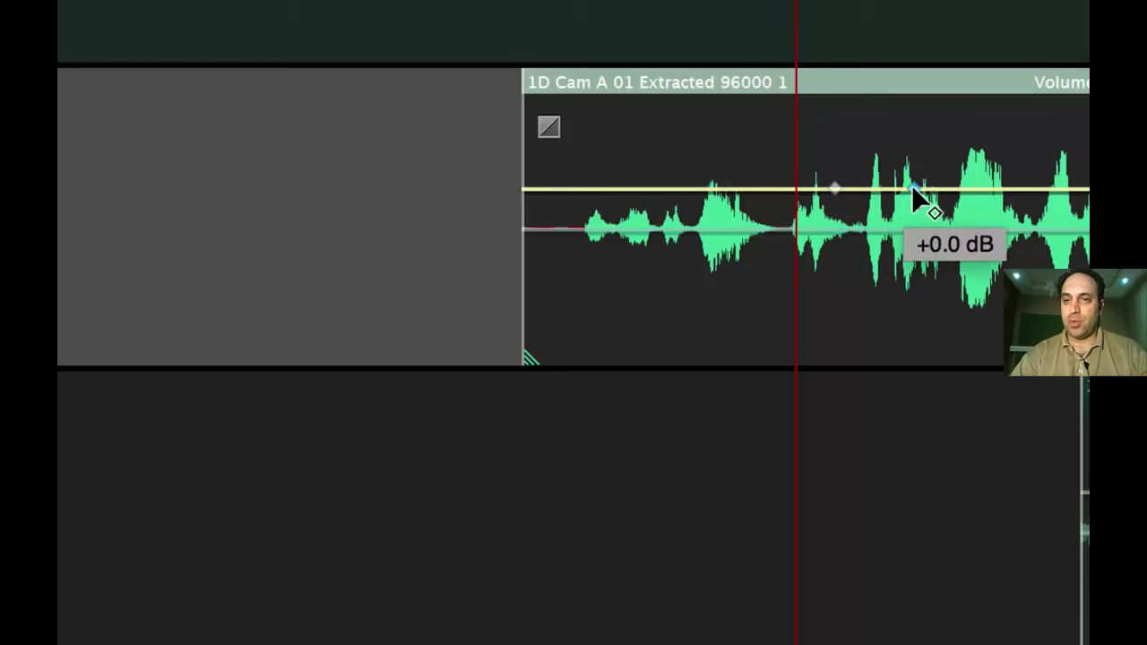
{"action": "left_click_drag", "start_coordinate": [910, 190], "coordinate": [892, 204]}
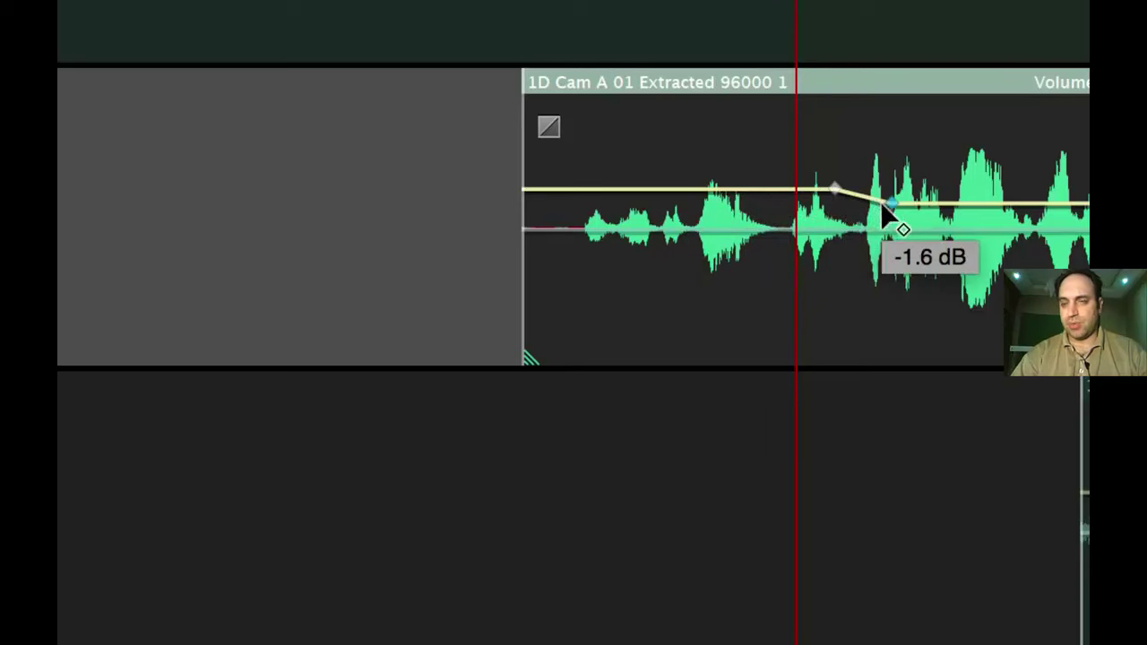
{"action": "left_click_drag", "start_coordinate": [888, 200], "coordinate": [804, 190]}
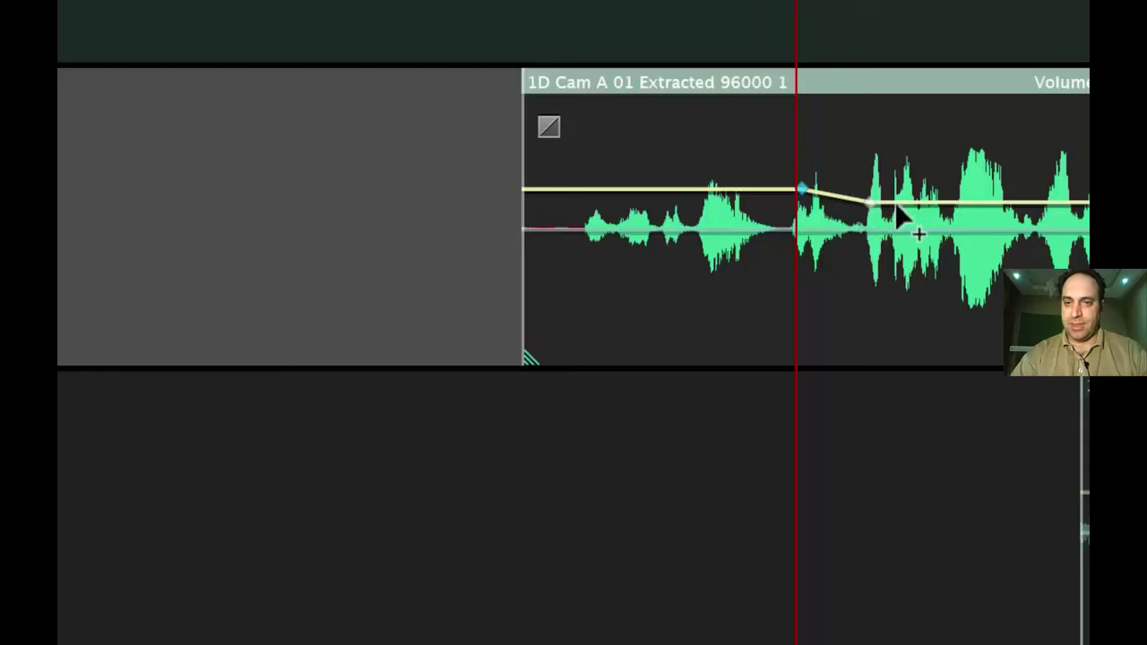
Play the first Audio 1 clip from 00:00:09:14 to 00:00:12:04 to hear the volume drop.
{"action": "scroll", "coordinate": [887, 215], "scroll_direction": "right", "scroll_amount": 2}
{"action": "scroll", "coordinate": [885, 203], "scroll_direction": "right", "scroll_amount": 1}
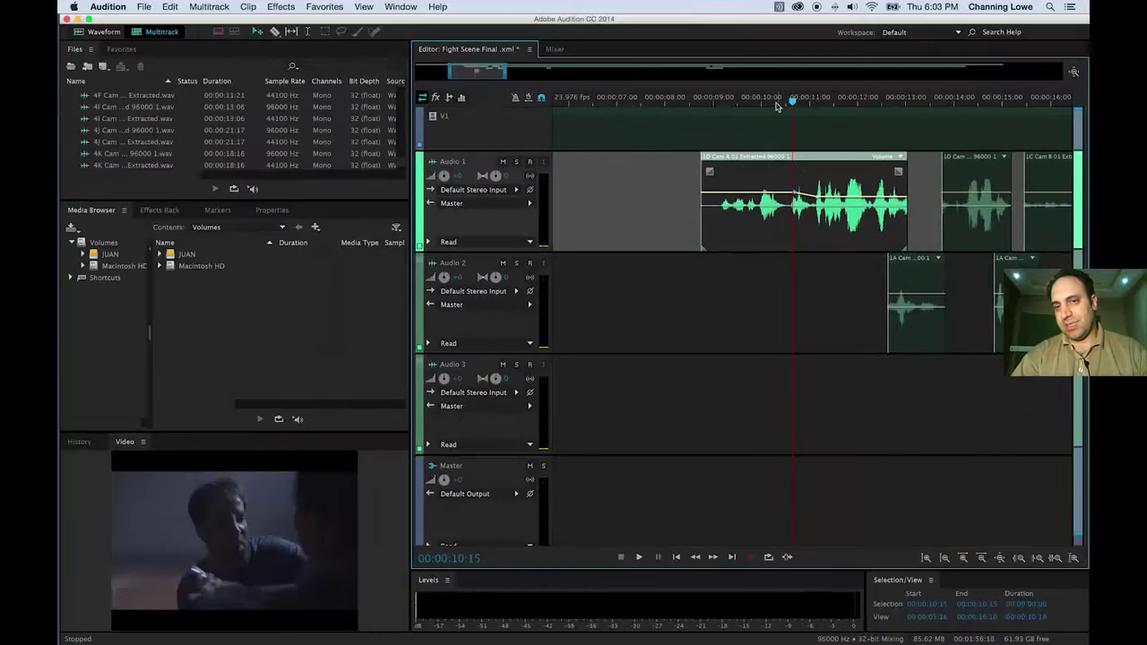
{"action": "left_click", "coordinate": [744, 98]}
{"action": "key", "text": "space"}
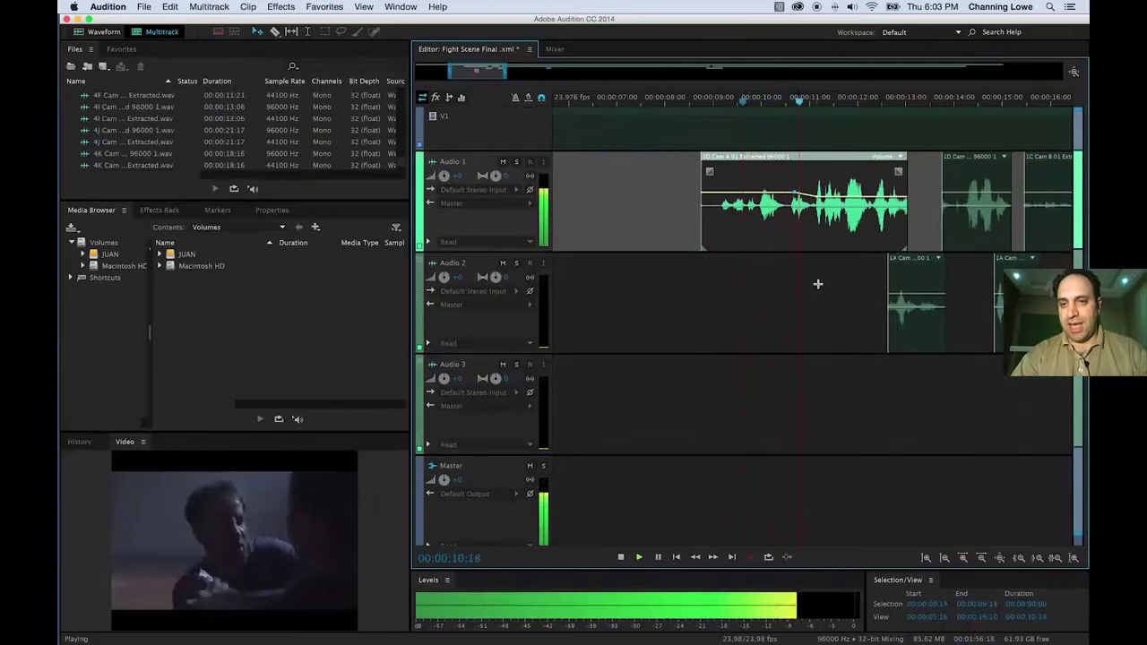
{"action": "key", "text": "space"}
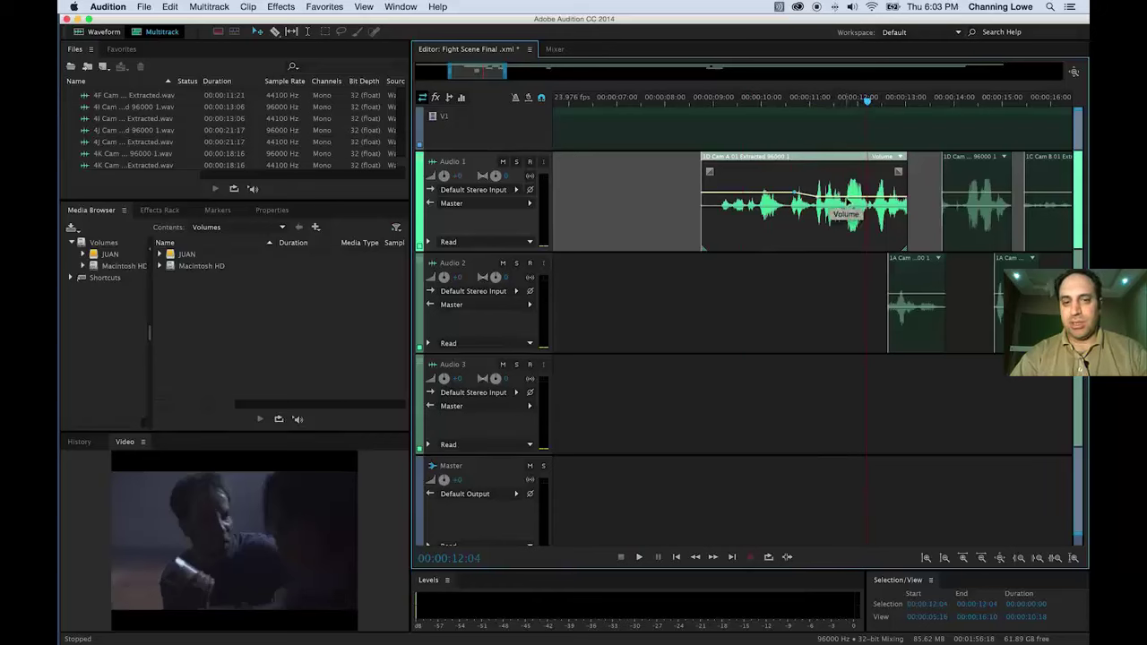
Lower the later part of the clip's volume line and add keyframes just before 00:00:10:00 to reduce the volume there.
{"action": "left_click_drag", "start_coordinate": [847, 197], "coordinate": [747, 193]}
{"action": "left_click", "coordinate": [747, 197]}
{"action": "left_click", "coordinate": [761, 197]}
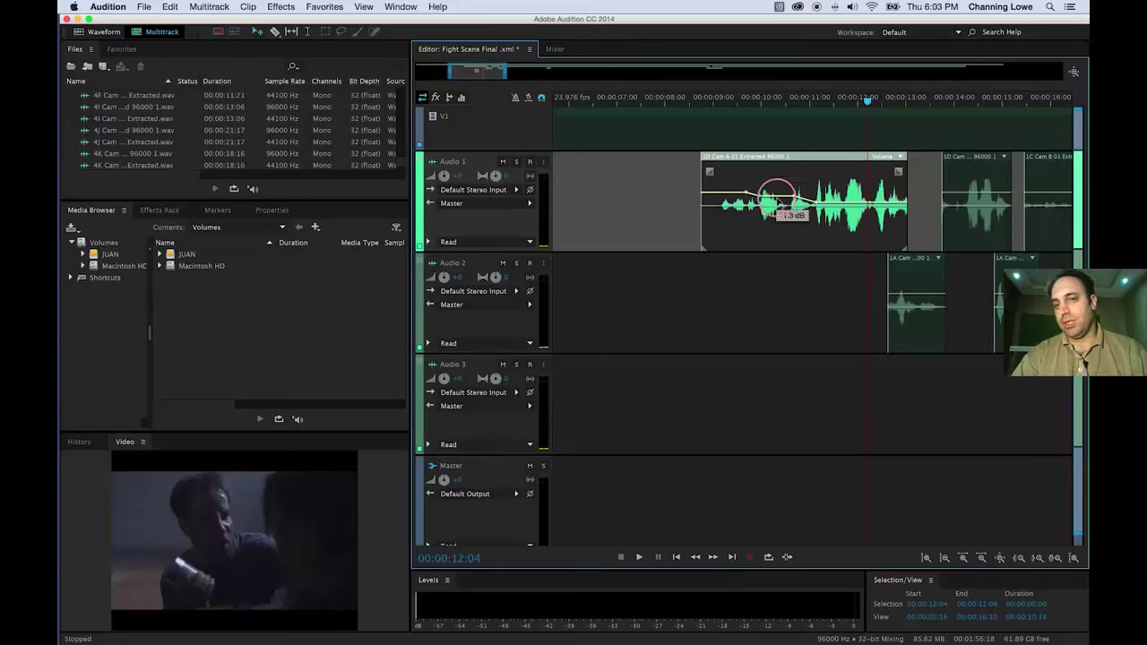
Play the adjusted Audio 1 clip from about 00:00:09:02 to 00:00:13:09 while checking the levels.
{"action": "left_click", "coordinate": [718, 108]}
{"action": "key", "text": "space"}
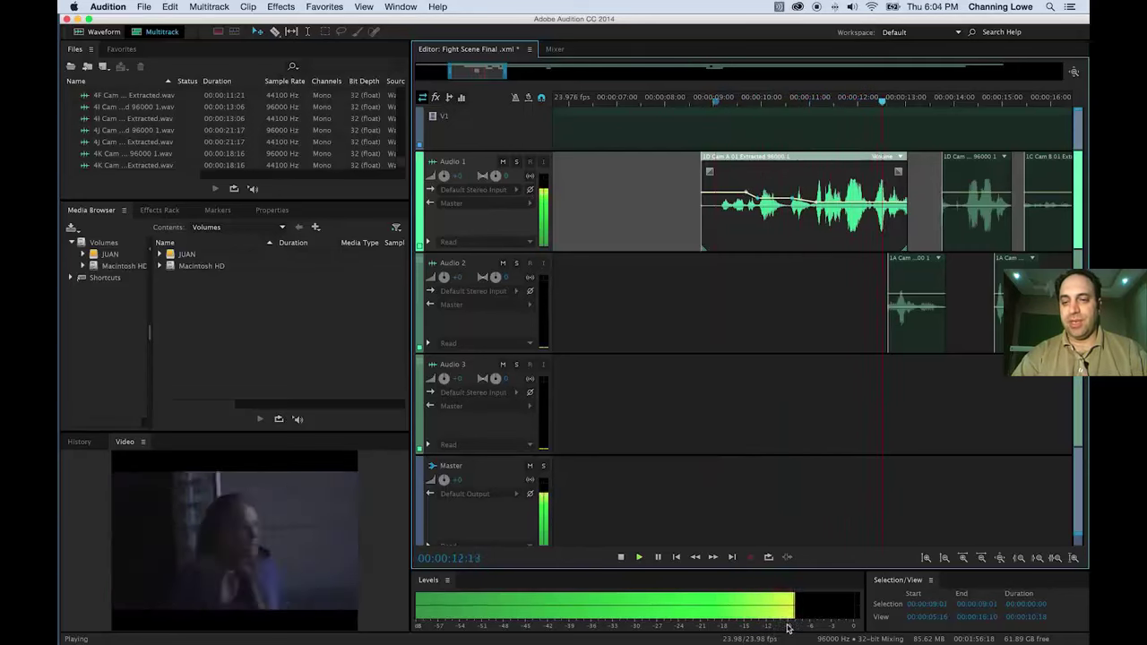
{"action": "key", "text": "space"}
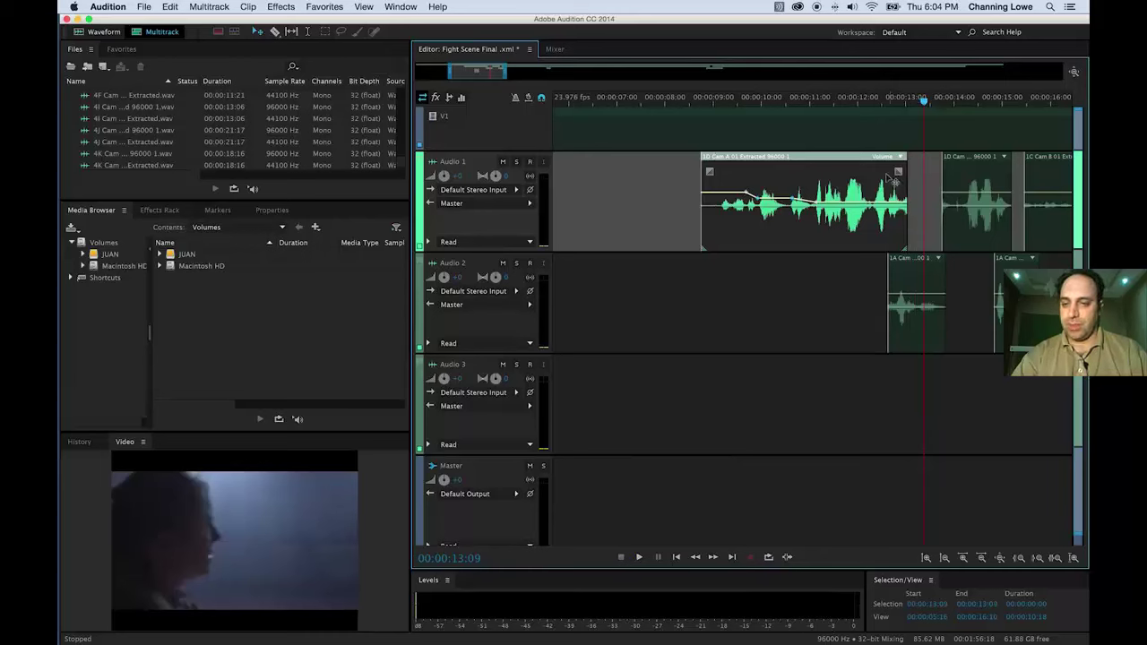
Place the playhead at 00:00:09:00 and add a fade-in of about 0.8 second to the start of the first Audio 1 clip.
{"action": "scroll", "coordinate": [887, 174], "scroll_direction": "right", "scroll_amount": 1}
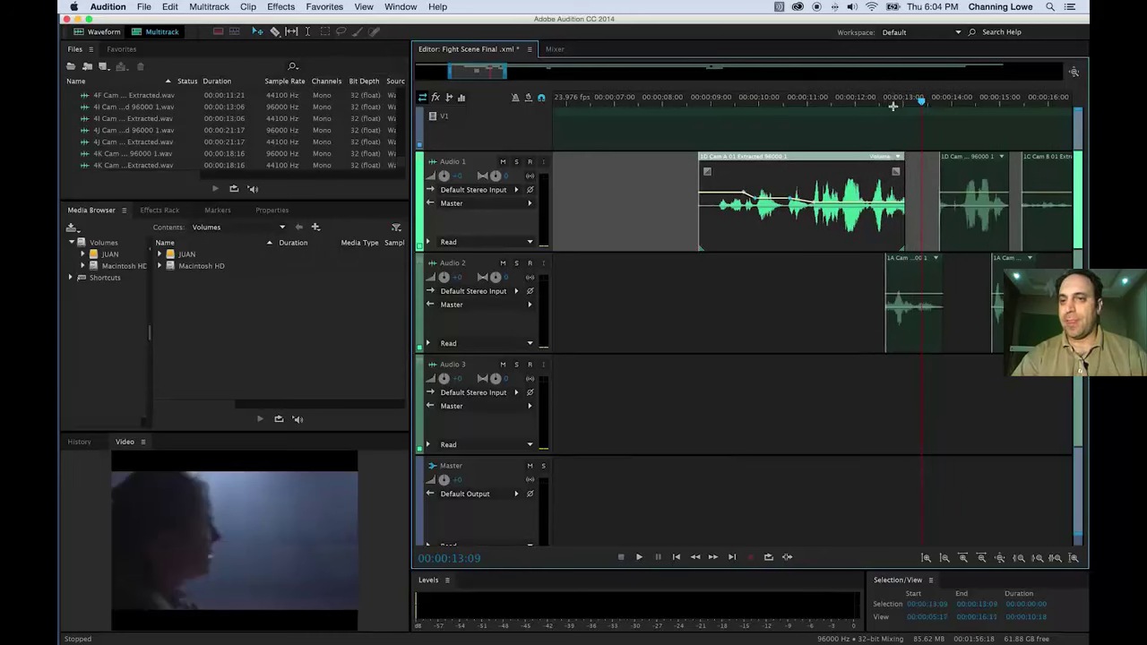
{"action": "left_click_drag", "start_coordinate": [893, 106], "coordinate": [714, 116]}
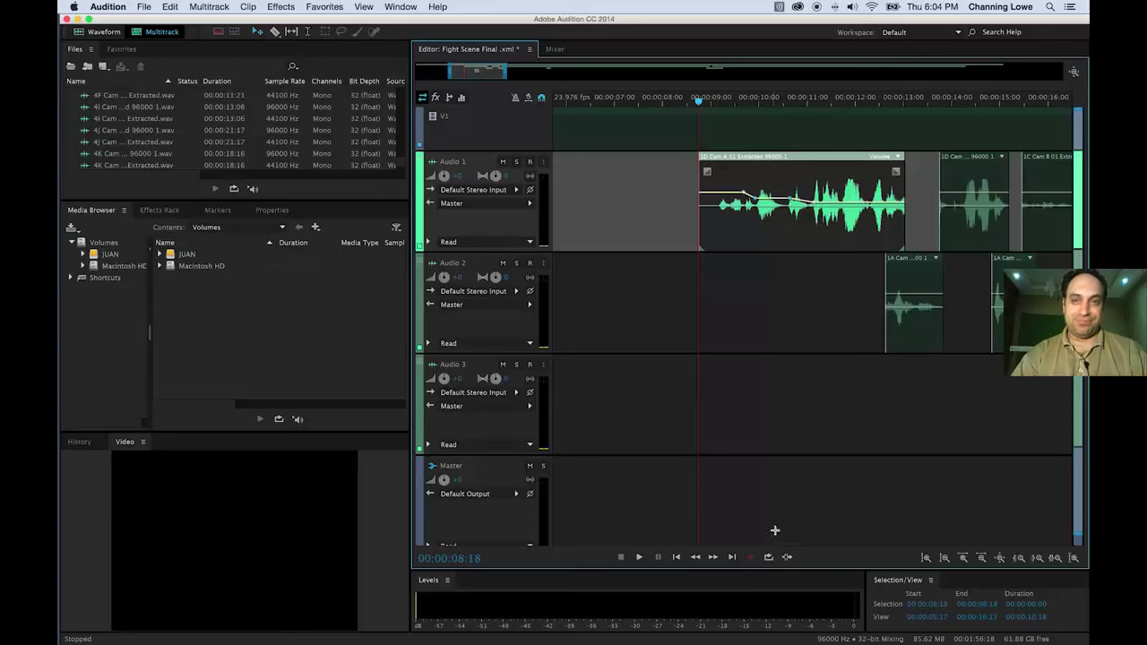
{"action": "left_click", "coordinate": [712, 97]}
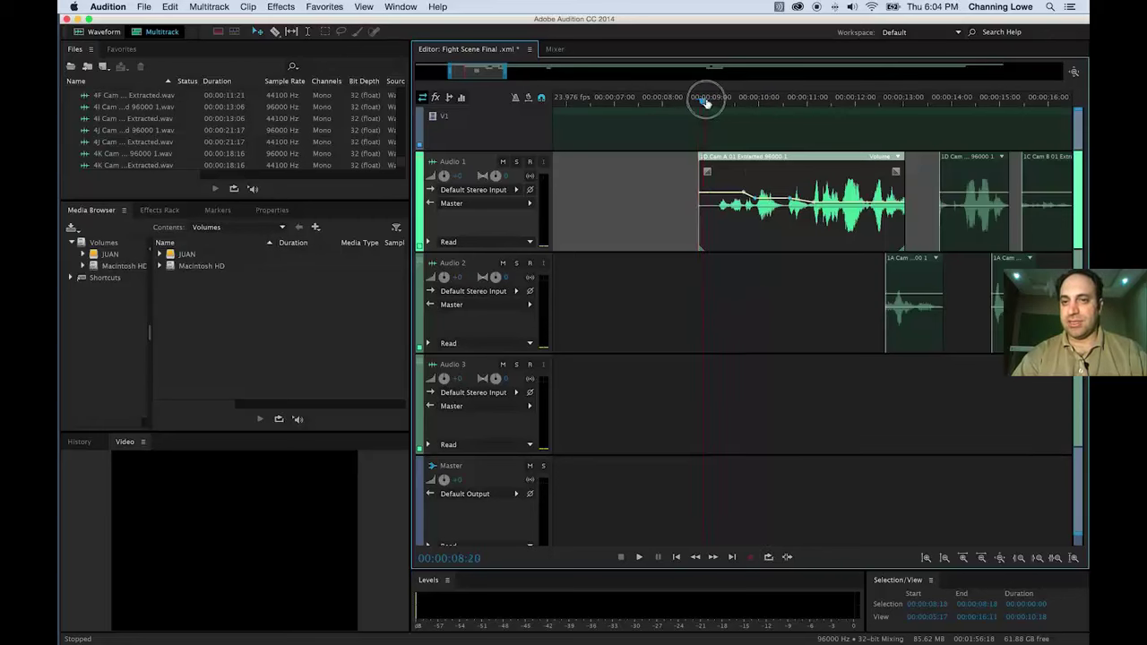
{"action": "key", "text": "equal"}
{"action": "key", "text": "equal"}
{"action": "key", "text": "equal"}
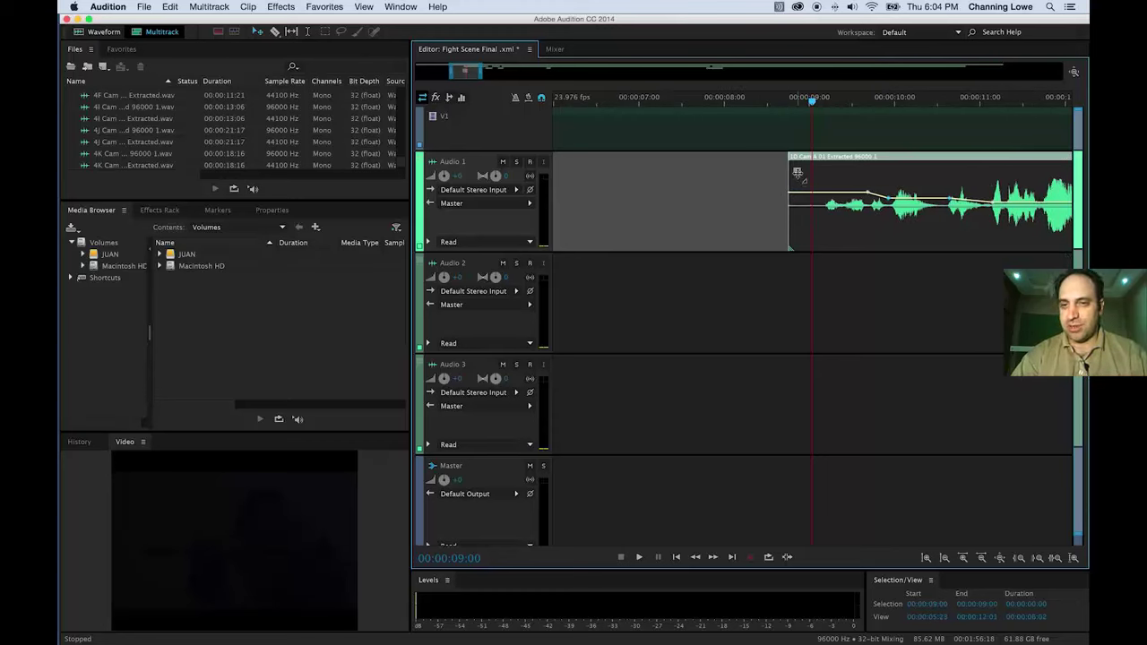
{"action": "left_click_drag", "start_coordinate": [795, 173], "coordinate": [863, 171]}
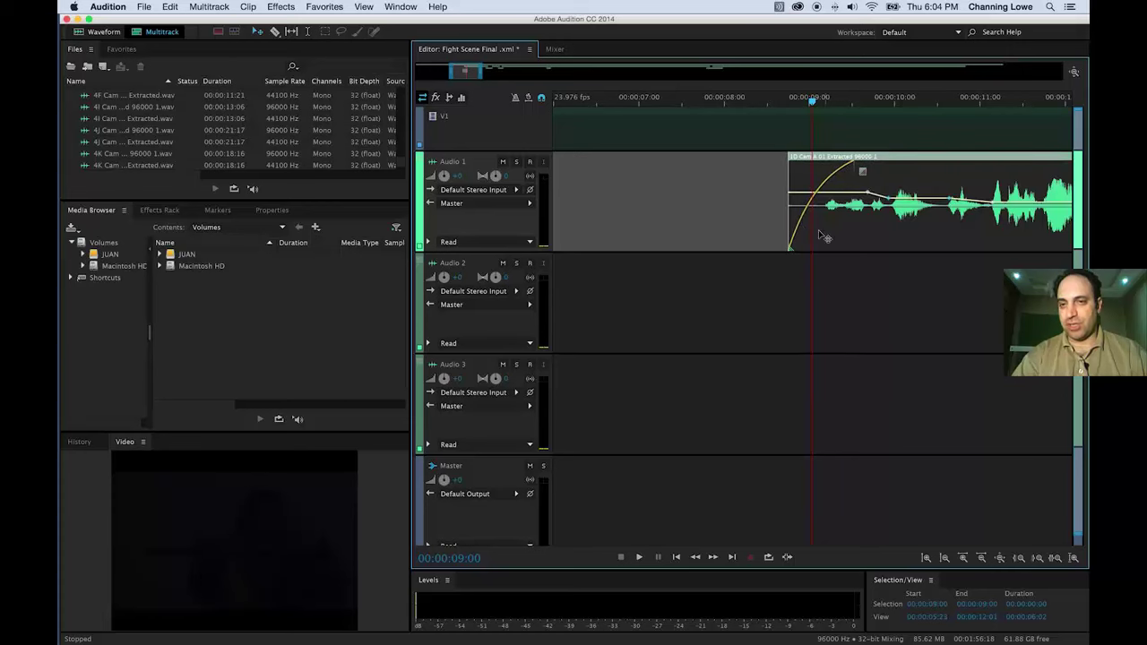
Play the end of the first Audio 1 clip from 00:00:12:12 to 00:00:13:16 and add a short fade-out at its end.
{"action": "key", "text": "minus"}
{"action": "key", "text": "minus"}
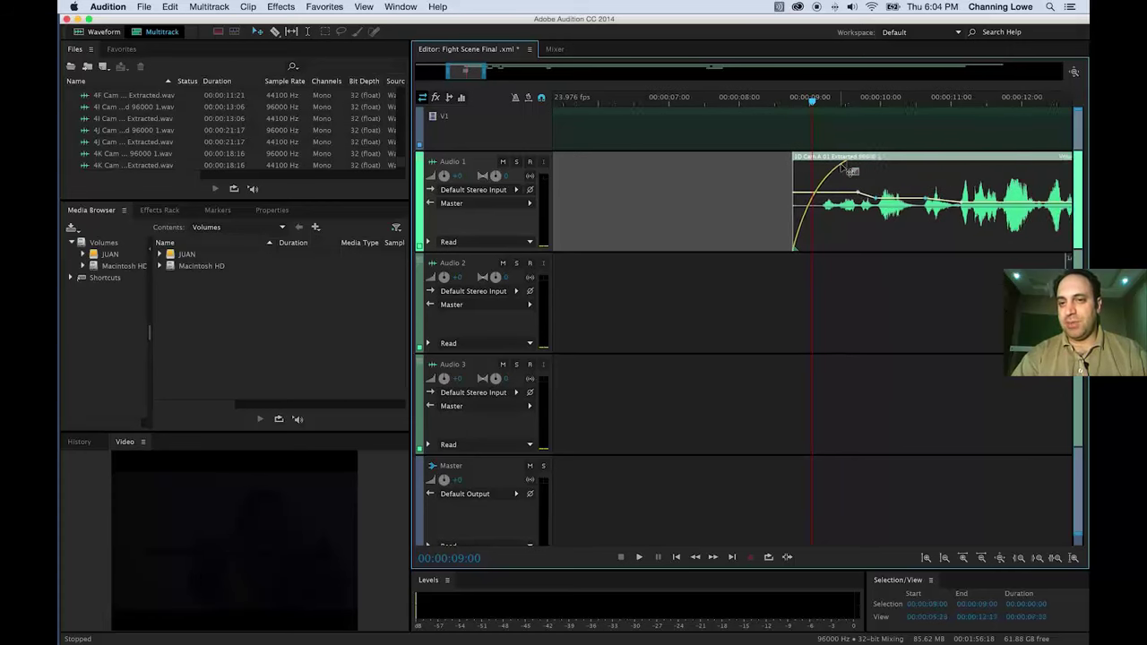
{"action": "key", "text": "minus"}
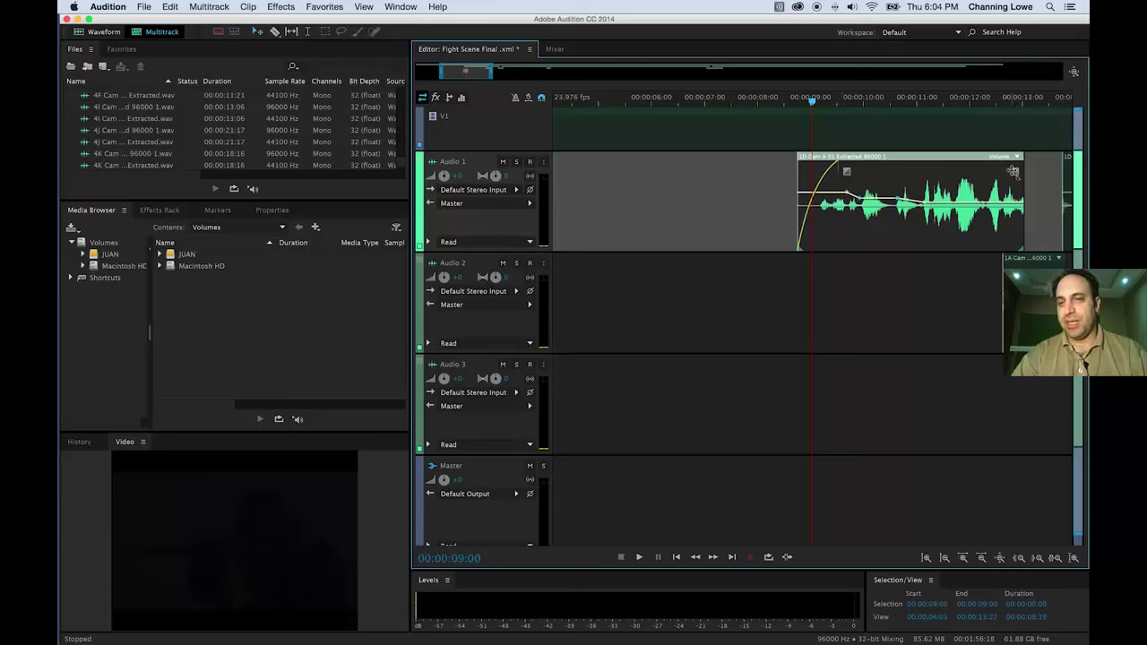
{"action": "left_click_drag", "start_coordinate": [1014, 172], "coordinate": [1024, 208]}
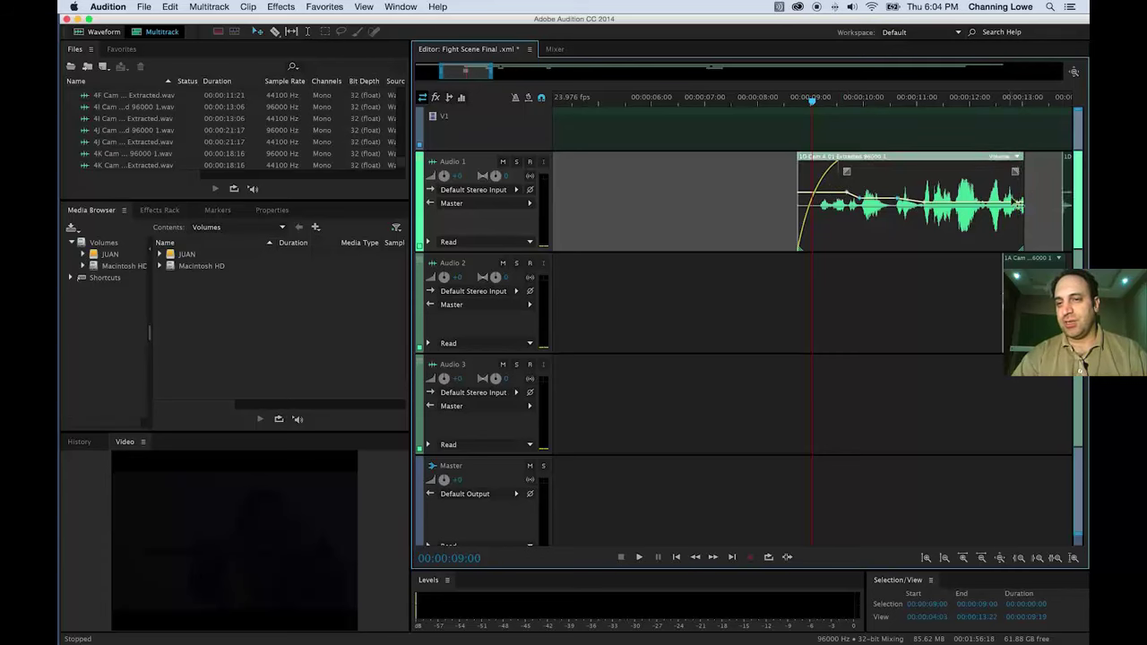
{"action": "mouse_move", "coordinate": [976, 100]}
{"action": "left_mouse_down"}
{"action": "mouse_move", "coordinate": [966, 102]}
{"action": "mouse_move", "coordinate": [997, 100]}
{"action": "left_mouse_up"}
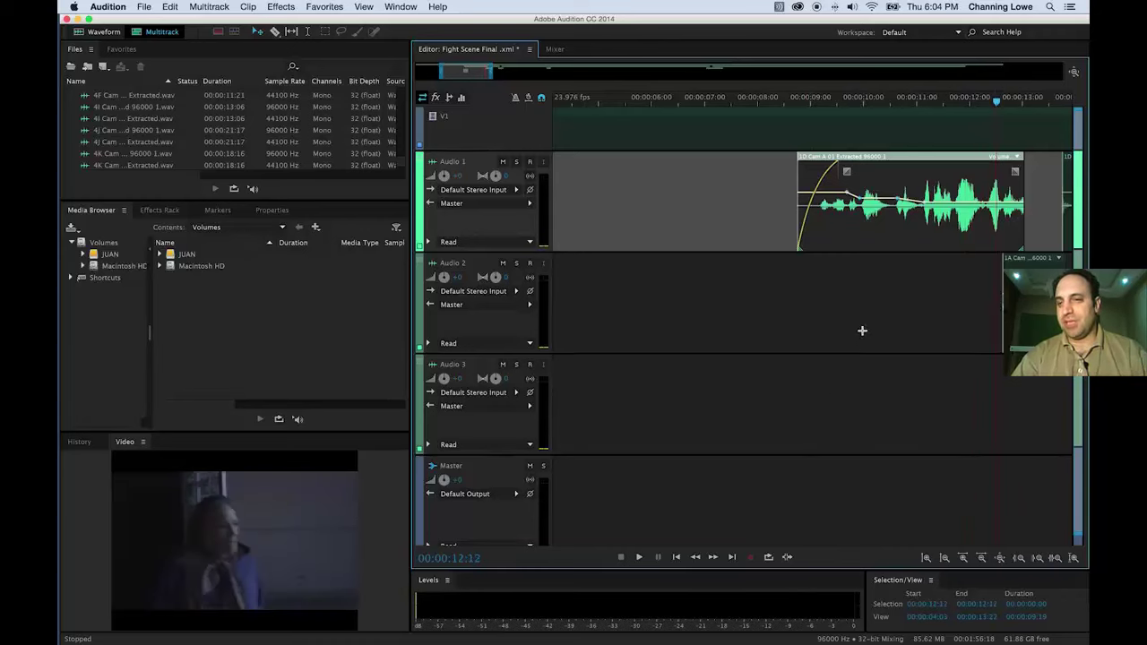
{"action": "key", "text": "equal"}
{"action": "key", "text": "equal"}
{"action": "key", "text": "equal"}
{"action": "key", "text": "equal"}
{"action": "key", "text": "space"}
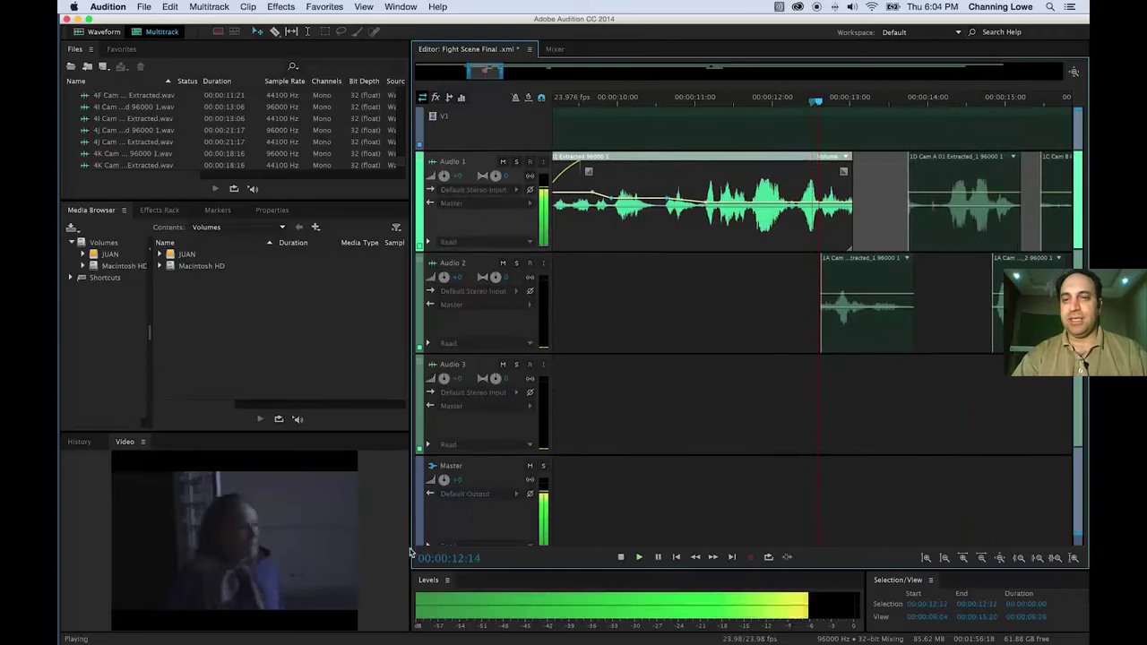
{"action": "key", "text": "space"}
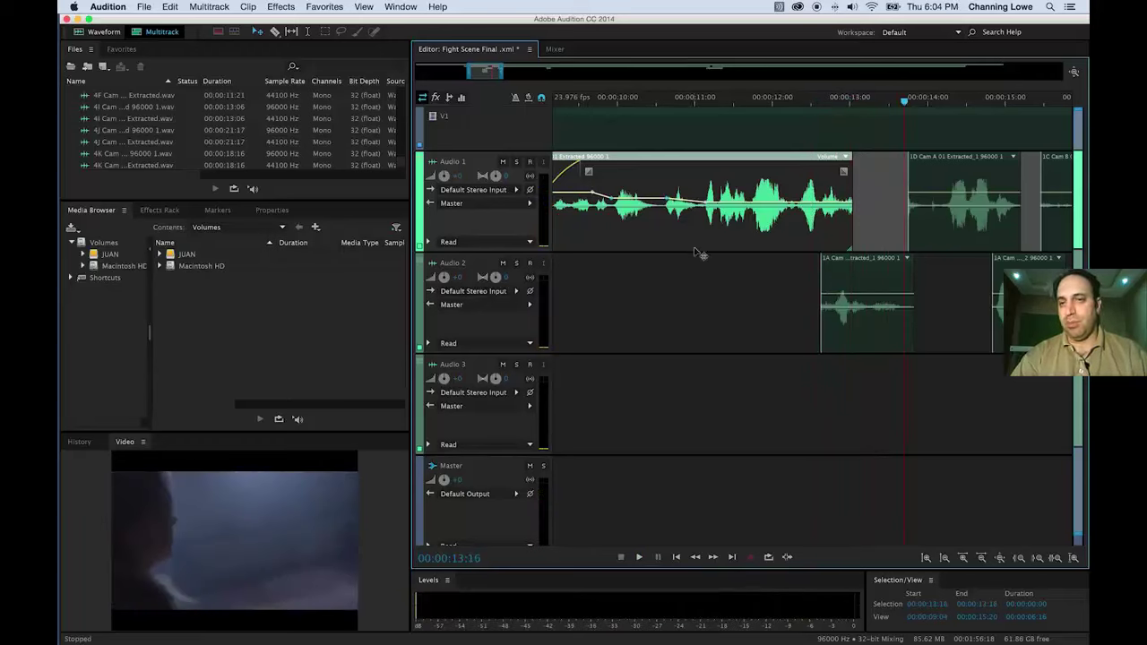
{"action": "left_click_drag", "start_coordinate": [844, 170], "coordinate": [827, 170]}
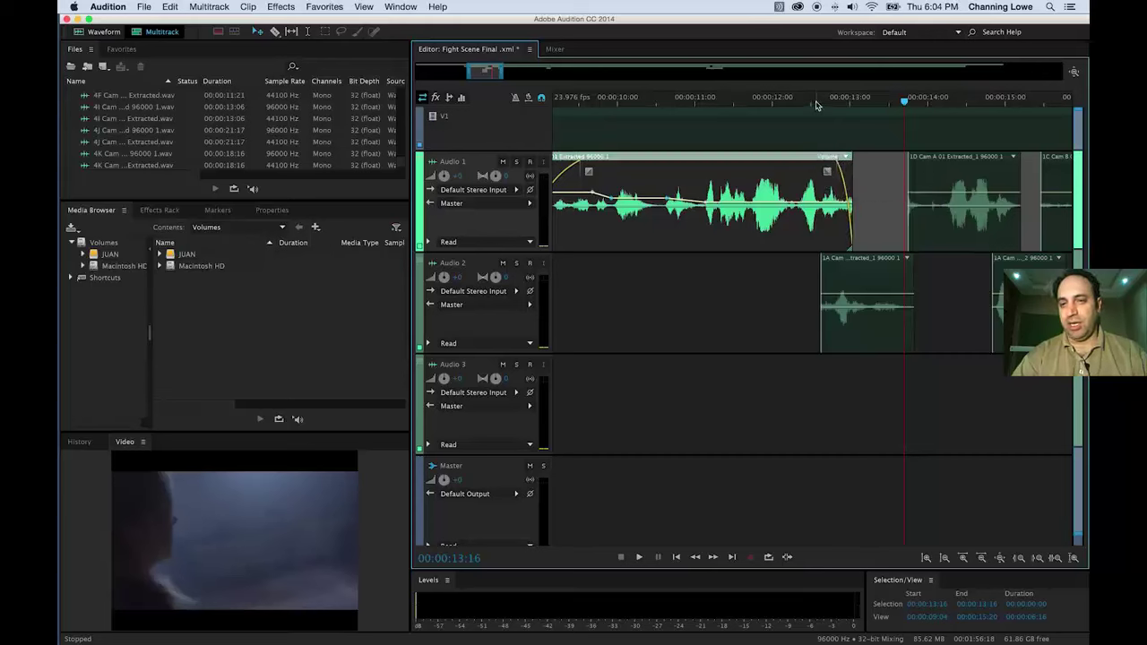
Solo Audio 2 and play from just before its first clip, stopping near 00:00:13:16.
{"action": "left_click", "coordinate": [517, 264]}
{"action": "left_click", "coordinate": [811, 112]}
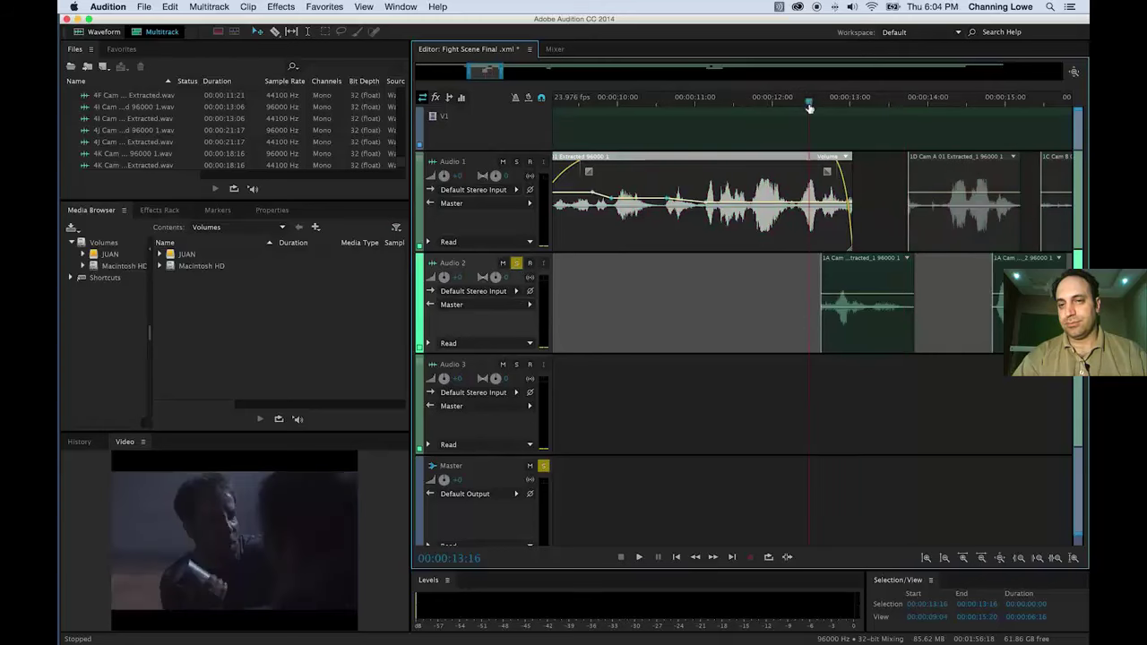
{"action": "key", "text": "space"}
{"action": "key", "text": "space"}
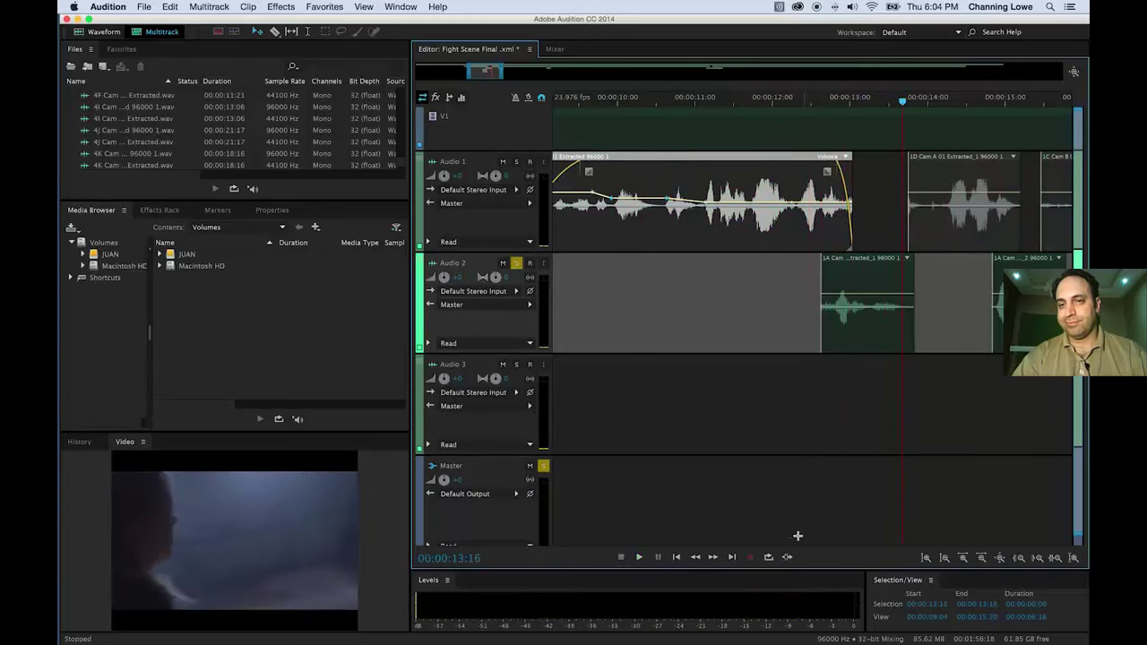
Add short fades at both ends of the first Audio 2 clip, playing it from 00:00:12:19 before and 00:00:12:09 after.
{"action": "left_click", "coordinate": [835, 102]}
{"action": "key", "text": "space"}
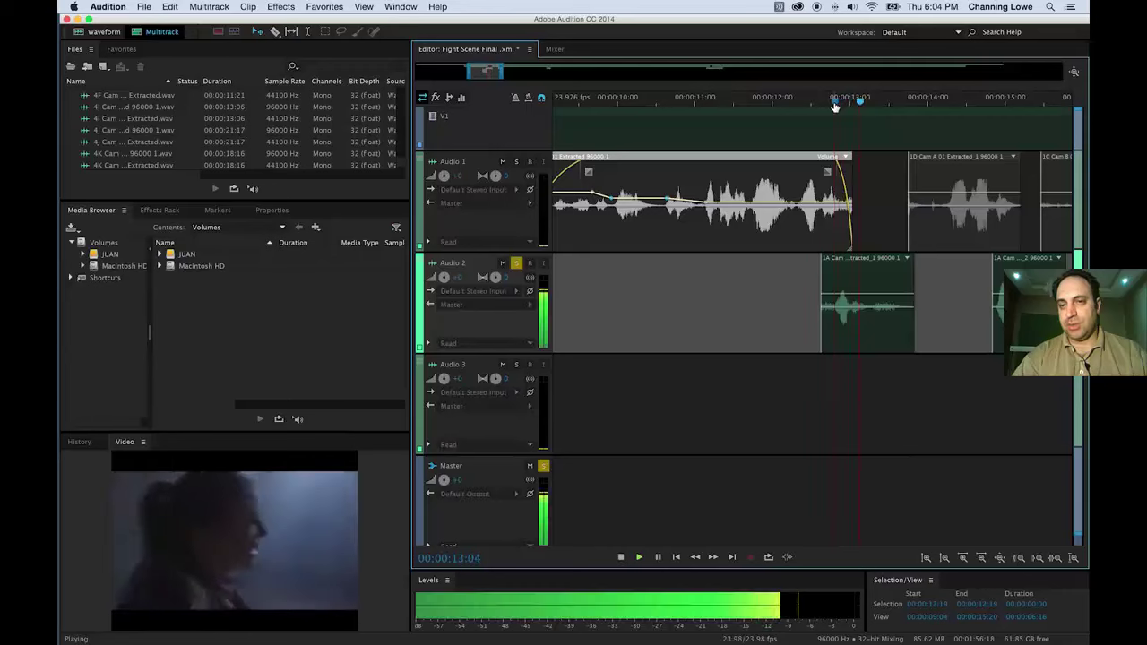
{"action": "key", "text": "space"}
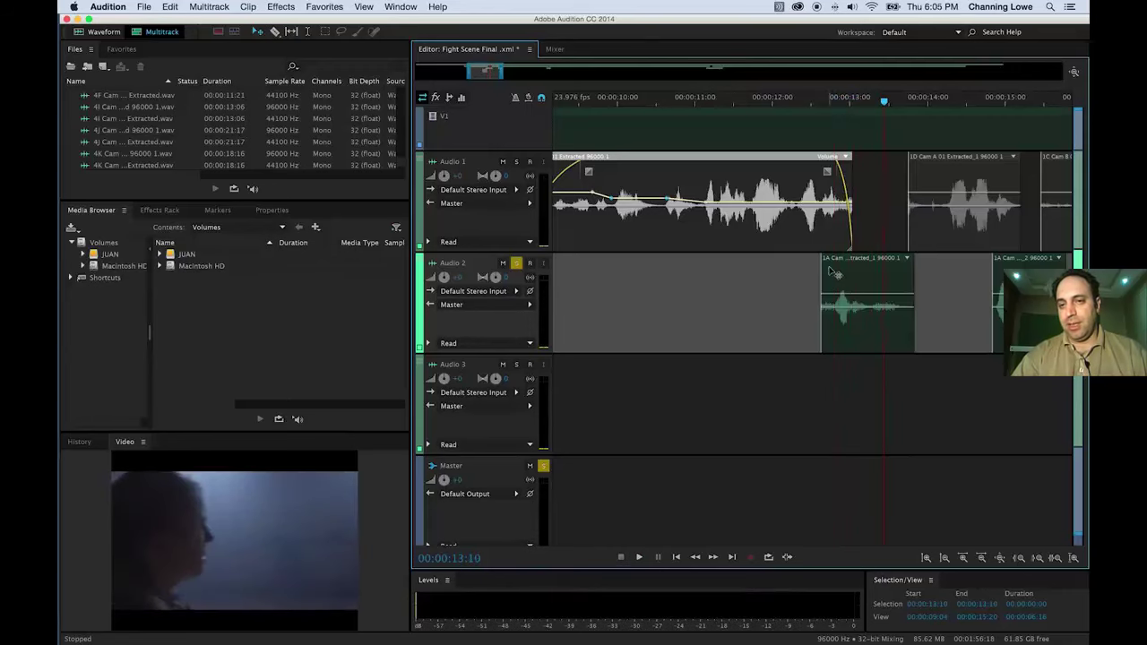
{"action": "left_click", "coordinate": [834, 271]}
{"action": "left_click_drag", "start_coordinate": [829, 272], "coordinate": [892, 274]}
{"action": "left_click", "coordinate": [803, 101]}
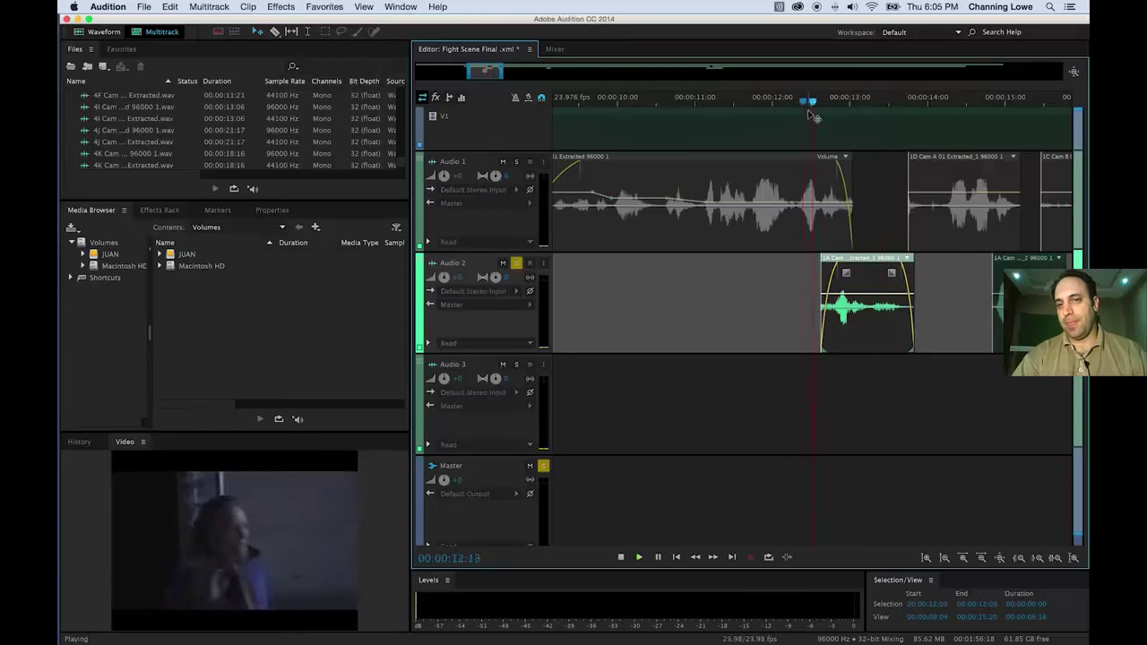
{"action": "key", "text": "space"}
{"action": "key", "text": "space"}
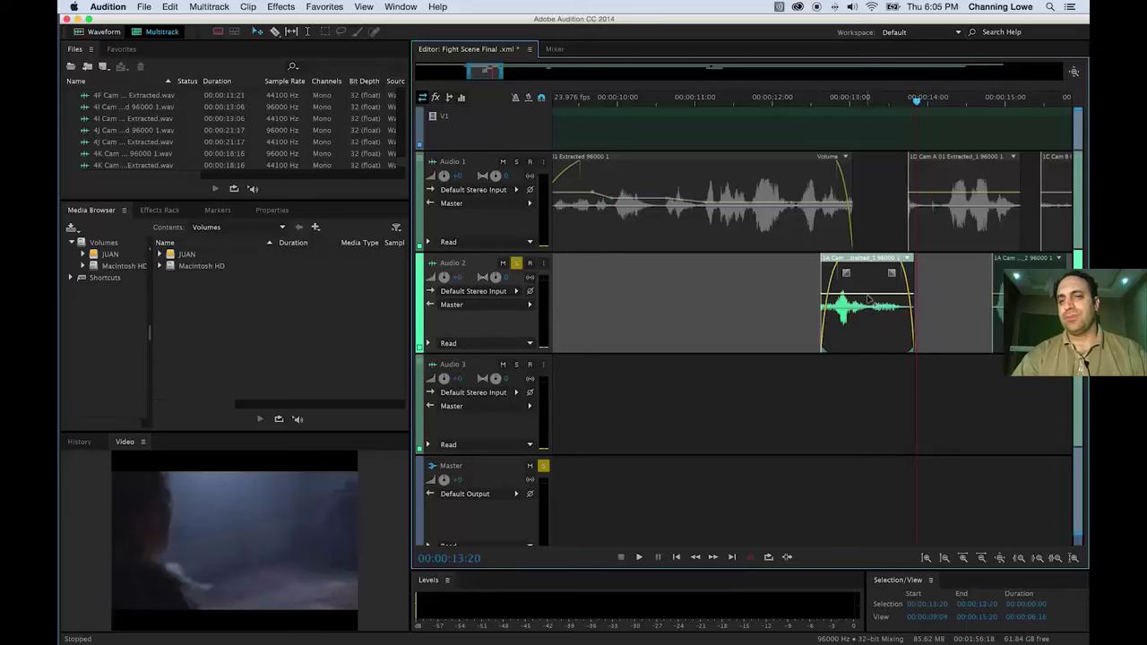
Lower the volume of the first Audio 2 clip slightly and replay the soloed clip to check its level.
{"action": "left_click_drag", "start_coordinate": [868, 293], "coordinate": [867, 298]}
{"action": "left_click", "coordinate": [841, 105]}
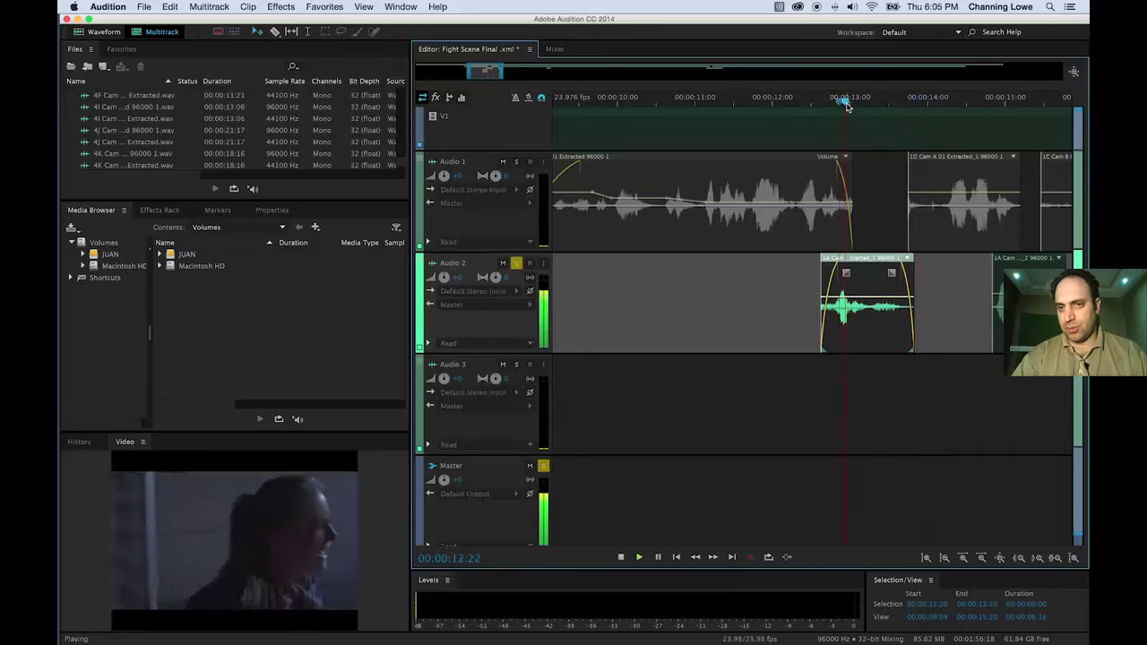
{"action": "key", "text": "space"}
{"action": "key", "text": "space"}
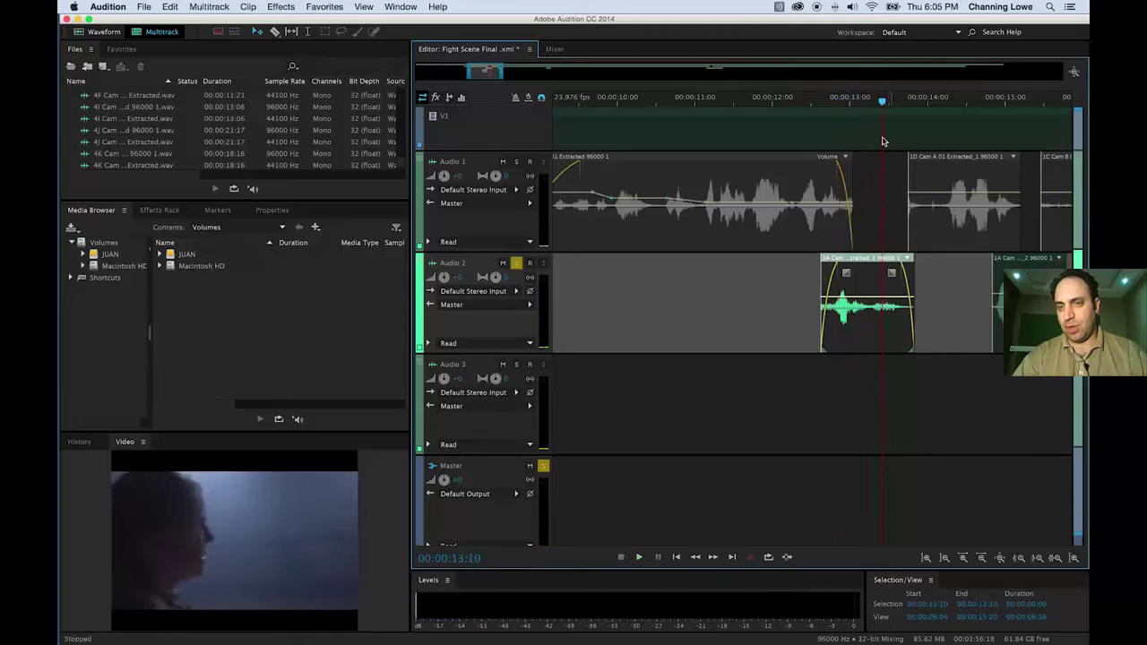
{"action": "left_click", "coordinate": [828, 104]}
{"action": "key", "text": "space"}
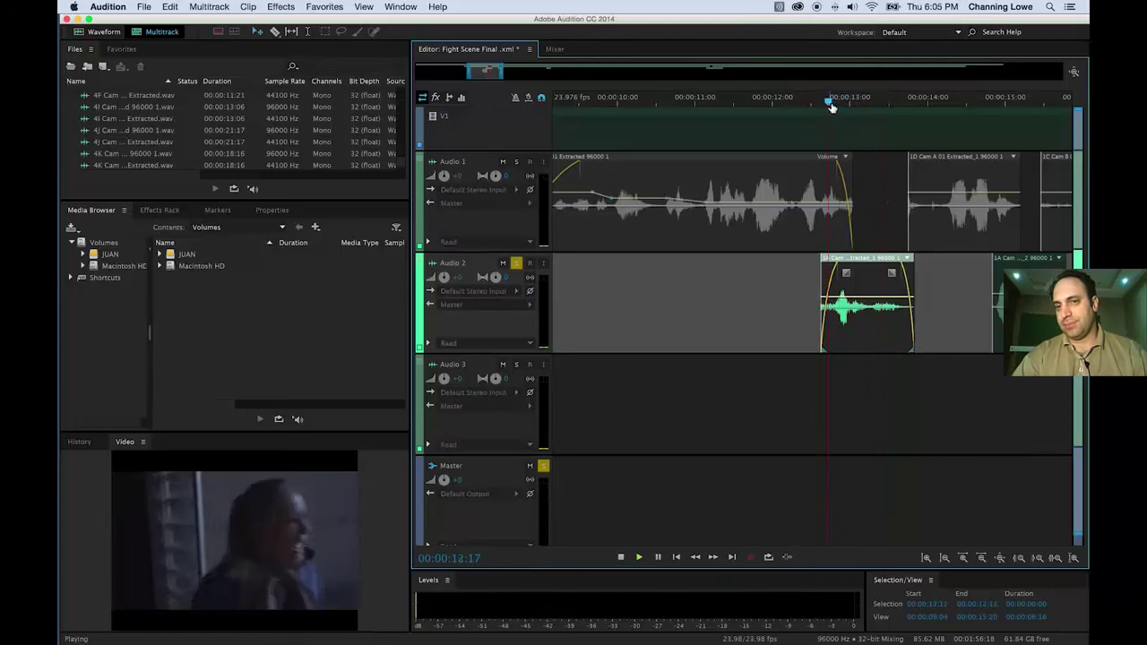
{"action": "key", "text": "space"}
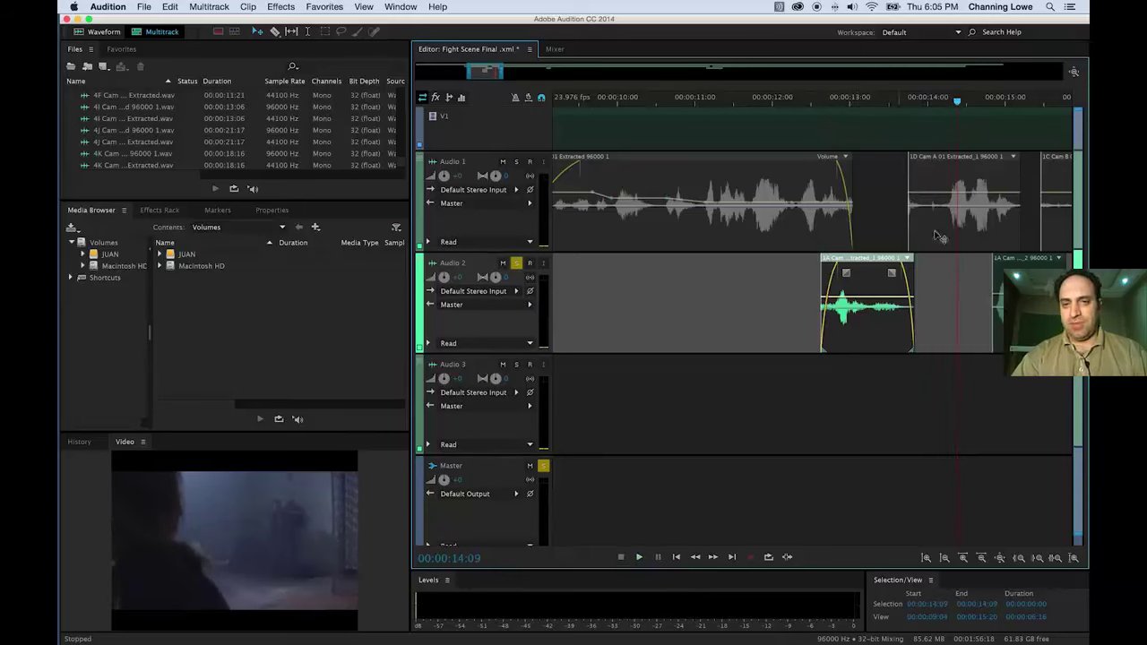
Play the soloed Audio 2 from about 00:00:13:14, then unsolo it and play the full mix from the same point.
{"action": "left_click", "coordinate": [897, 101]}
{"action": "key", "text": "space"}
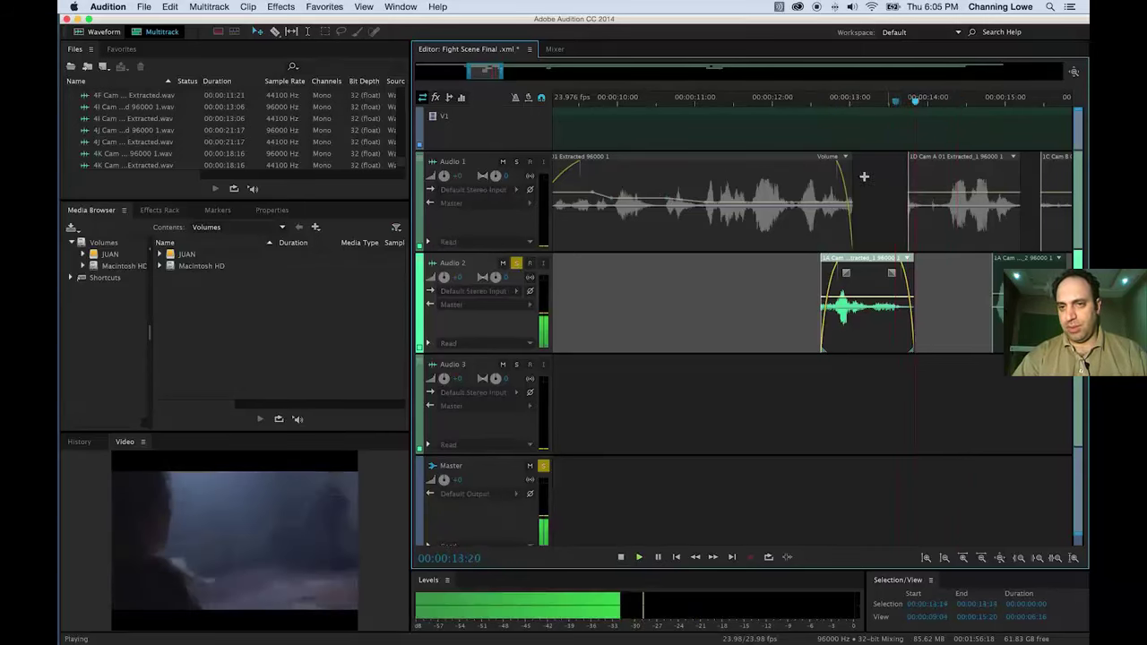
{"action": "key", "text": "space"}
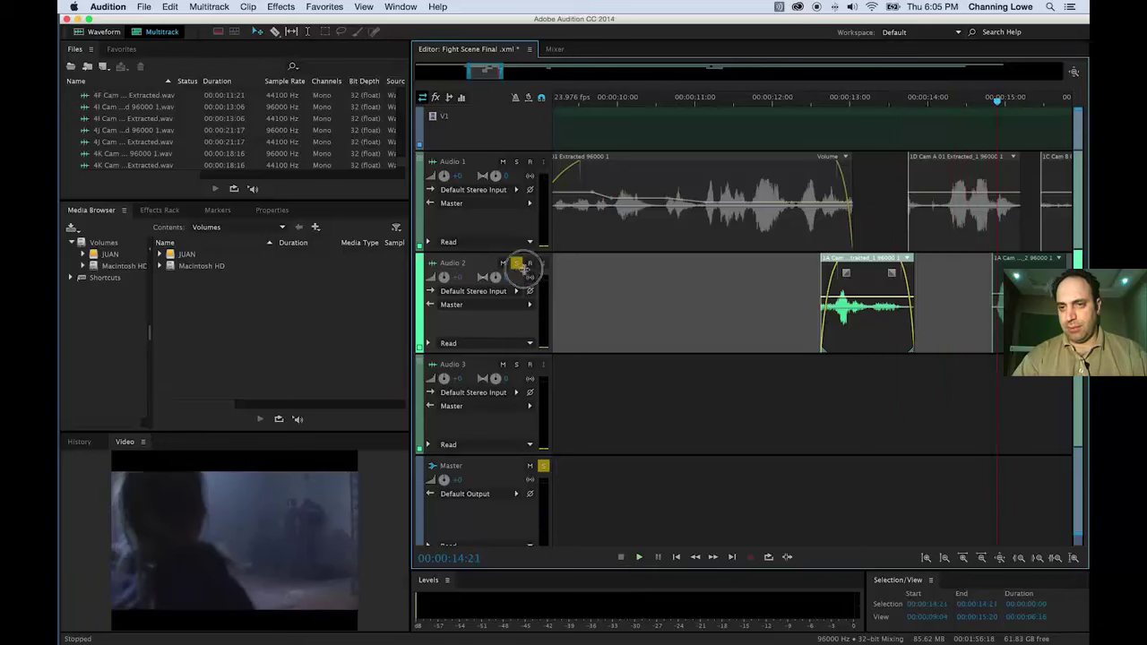
{"action": "left_click", "coordinate": [516, 263]}
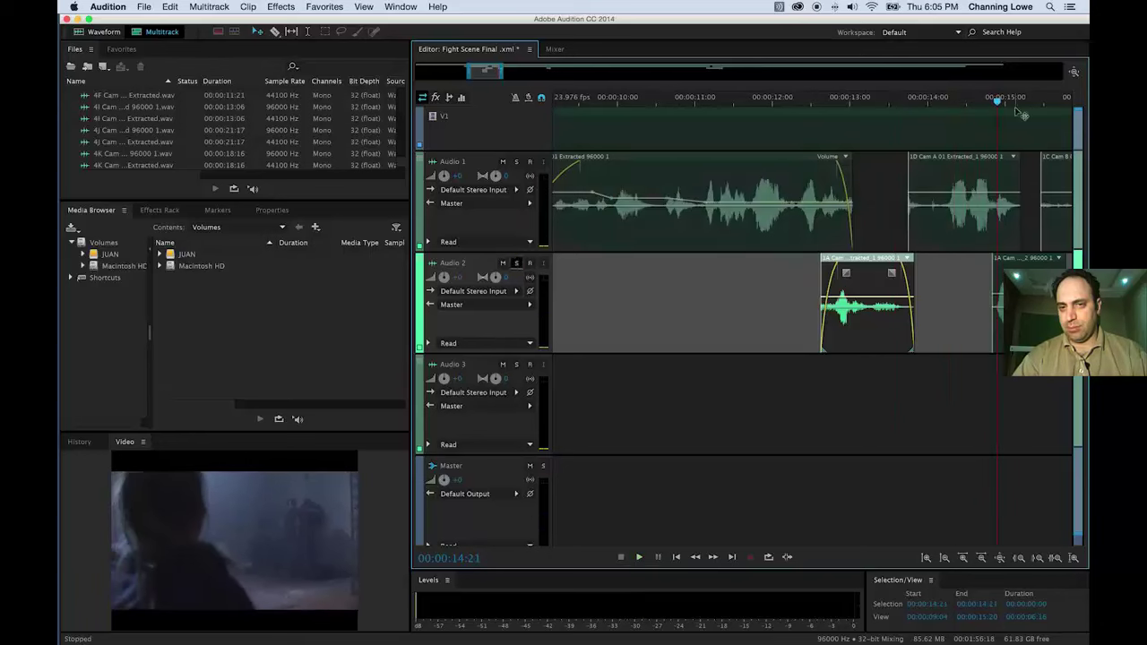
{"action": "left_click", "coordinate": [896, 100]}
{"action": "key", "text": "space"}
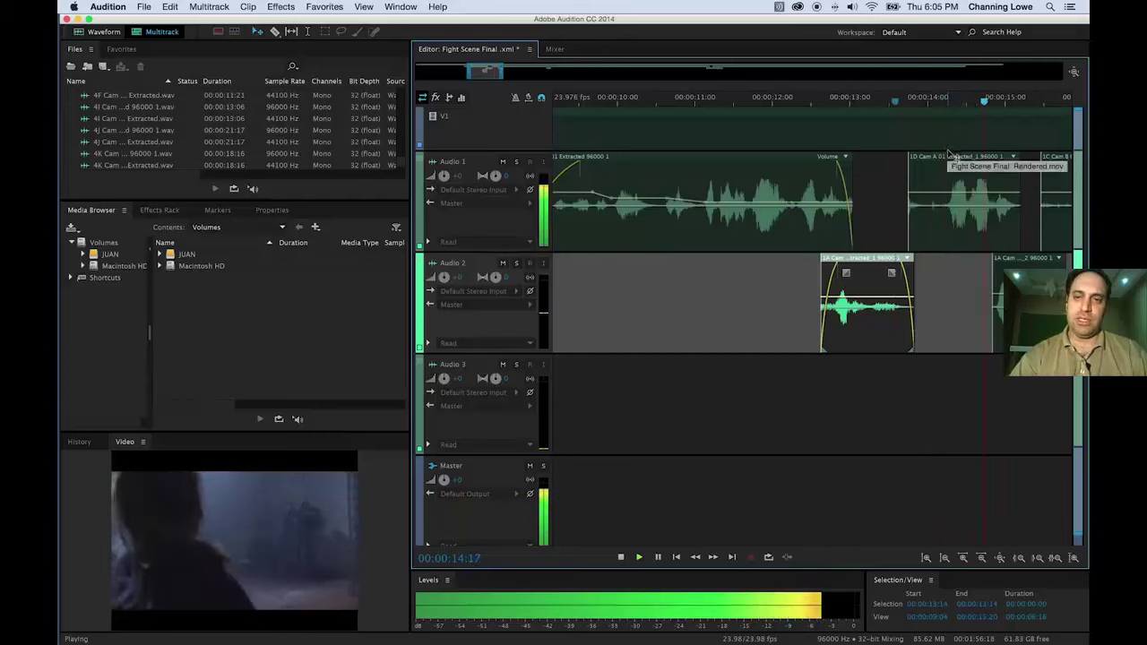
{"action": "key", "text": "space"}
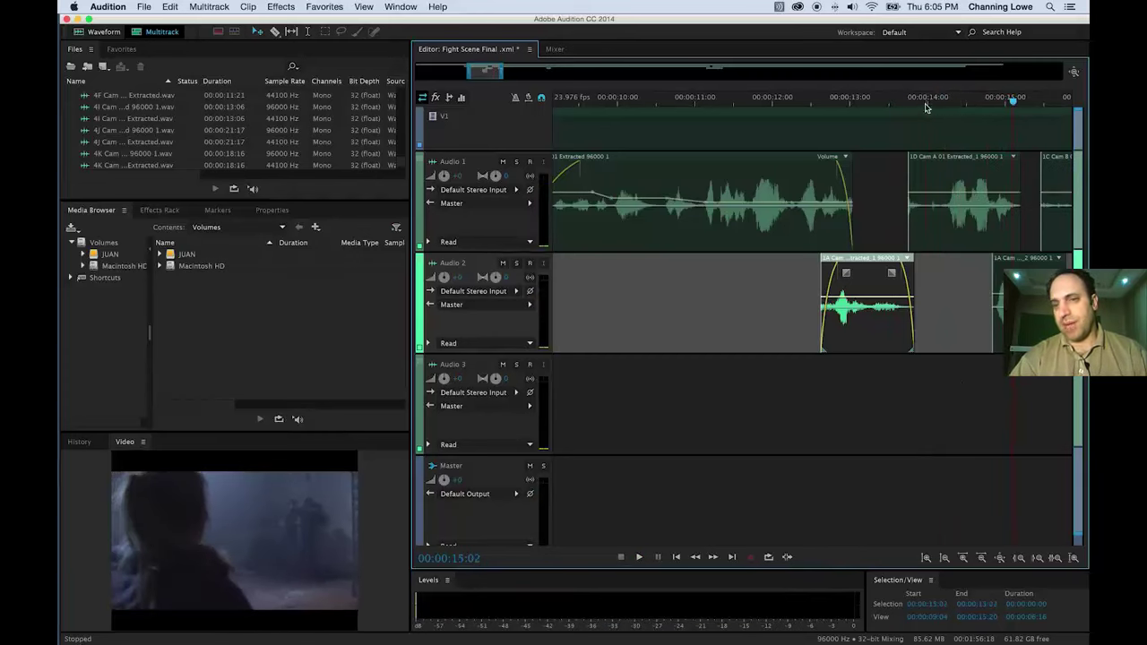
{"action": "key", "text": "space"}
{"action": "key", "text": "space"}
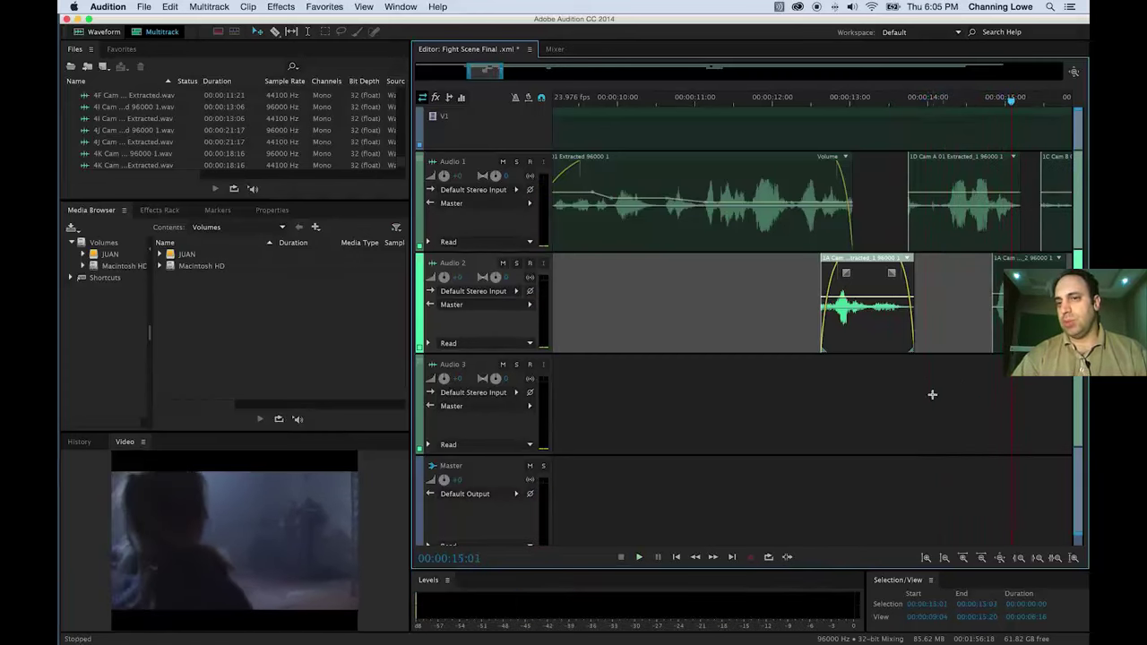
Lower the volume of the 1D Cam A 01 clip on Audio 1 and play it from 00:00:13:21 to 00:00:15:09.
{"action": "scroll", "coordinate": [962, 257], "scroll_direction": "left", "scroll_amount": 1}
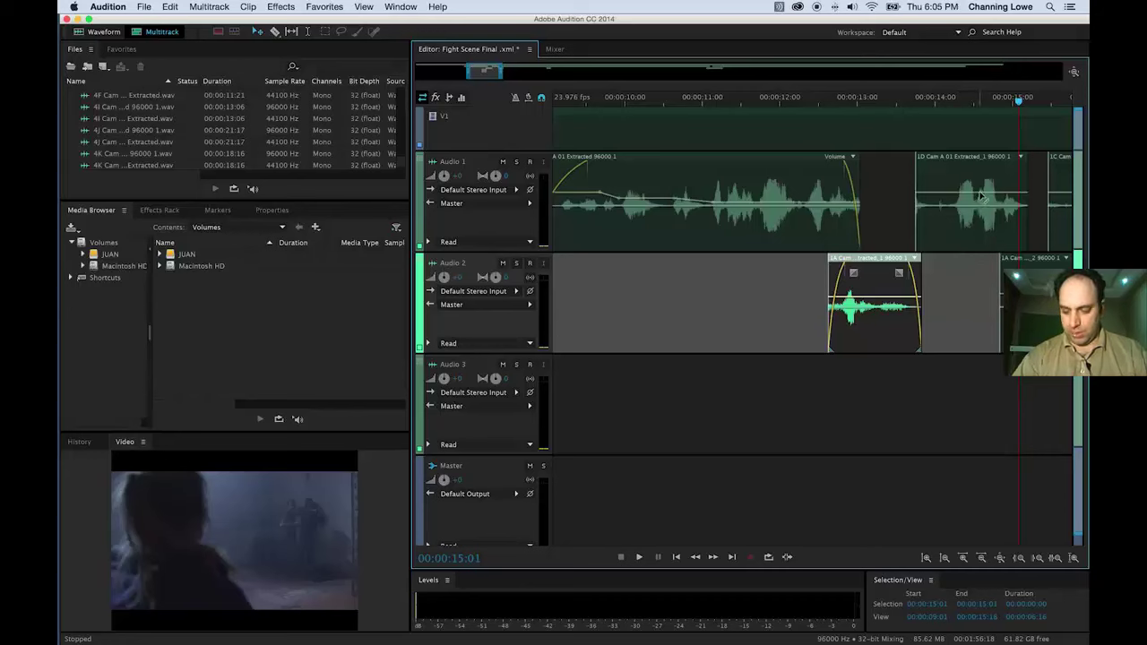
{"action": "left_click_drag", "start_coordinate": [979, 193], "coordinate": [978, 204]}
{"action": "left_click", "coordinate": [924, 97]}
{"action": "key", "text": "space"}
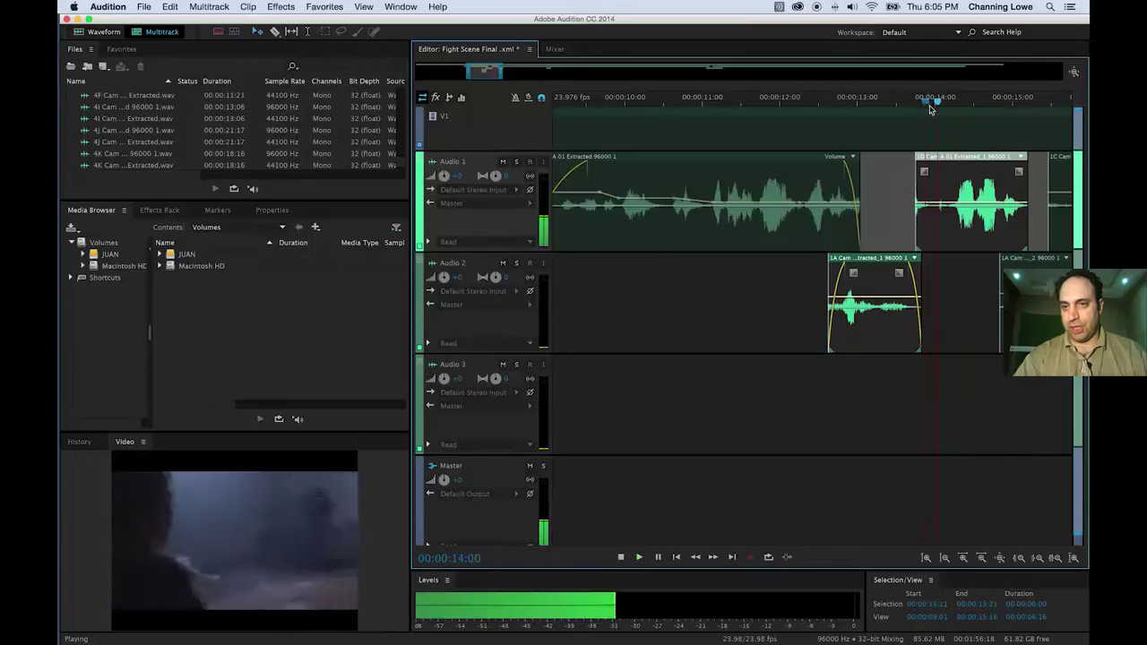
{"action": "key", "text": "space"}
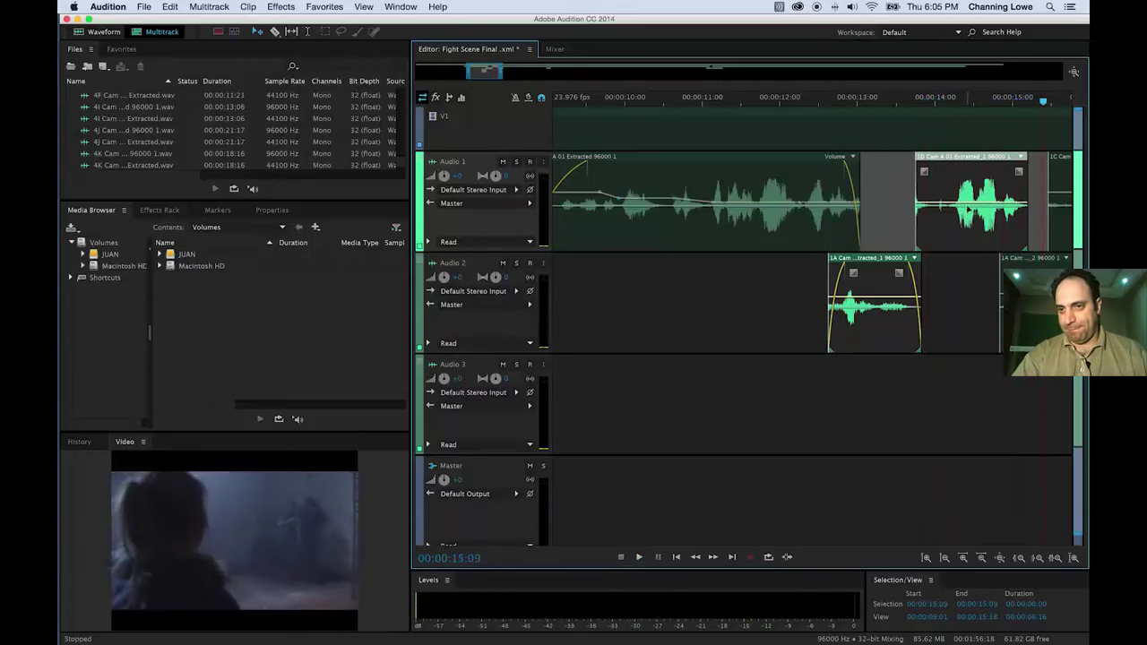
Lower the 1D Cam A 01 clip's volume slightly more, check it in playback, and add a short fade-in at its start.
{"action": "left_click_drag", "start_coordinate": [968, 204], "coordinate": [969, 210]}
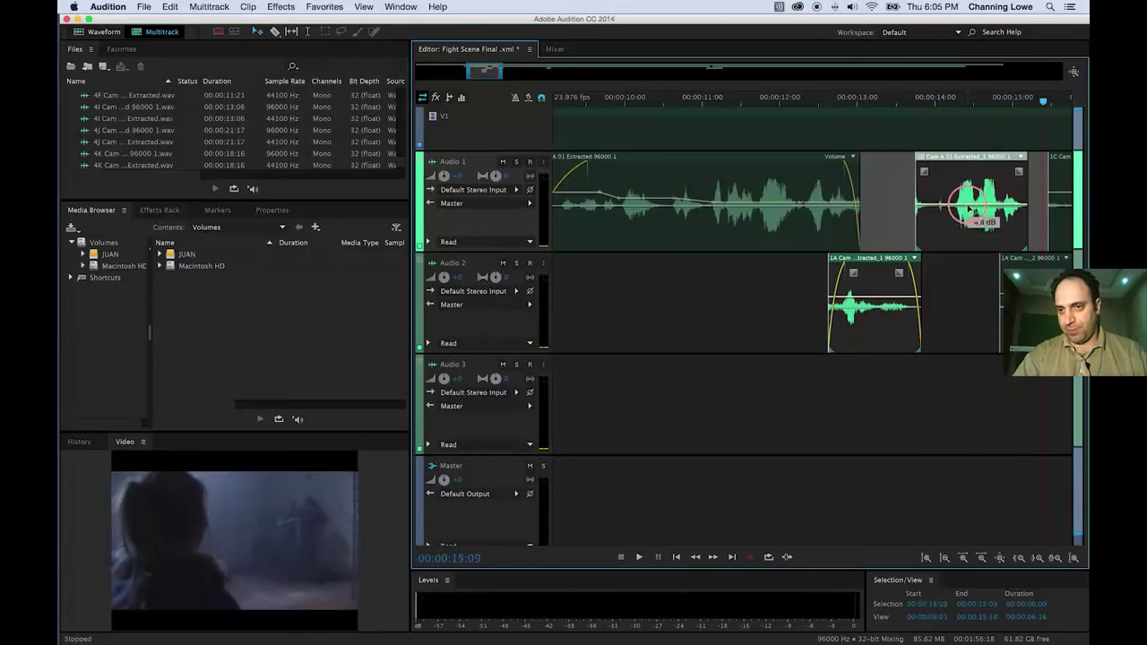
{"action": "left_click", "coordinate": [919, 96]}
{"action": "key", "text": "space"}
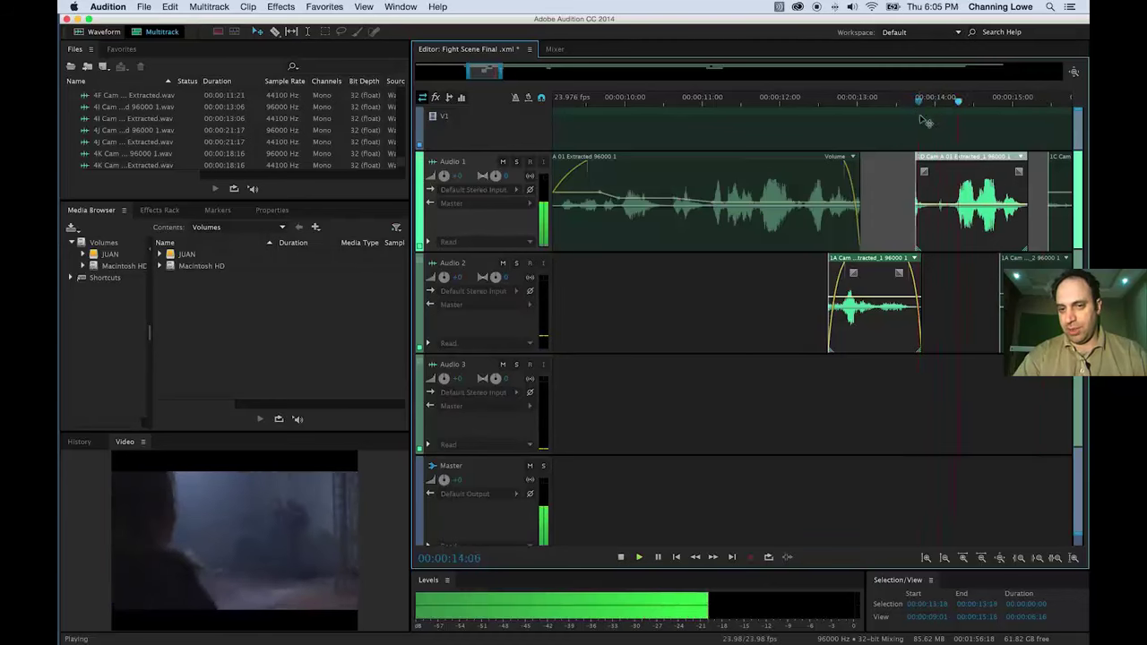
{"action": "key", "text": "space"}
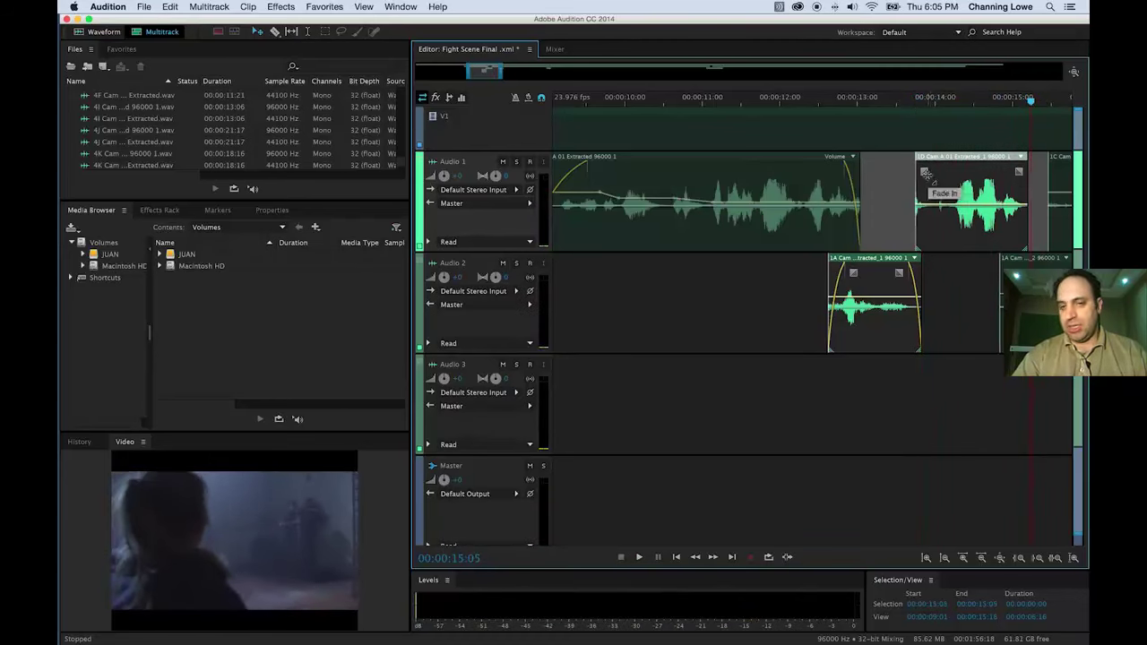
{"action": "left_click_drag", "start_coordinate": [926, 173], "coordinate": [939, 173]}
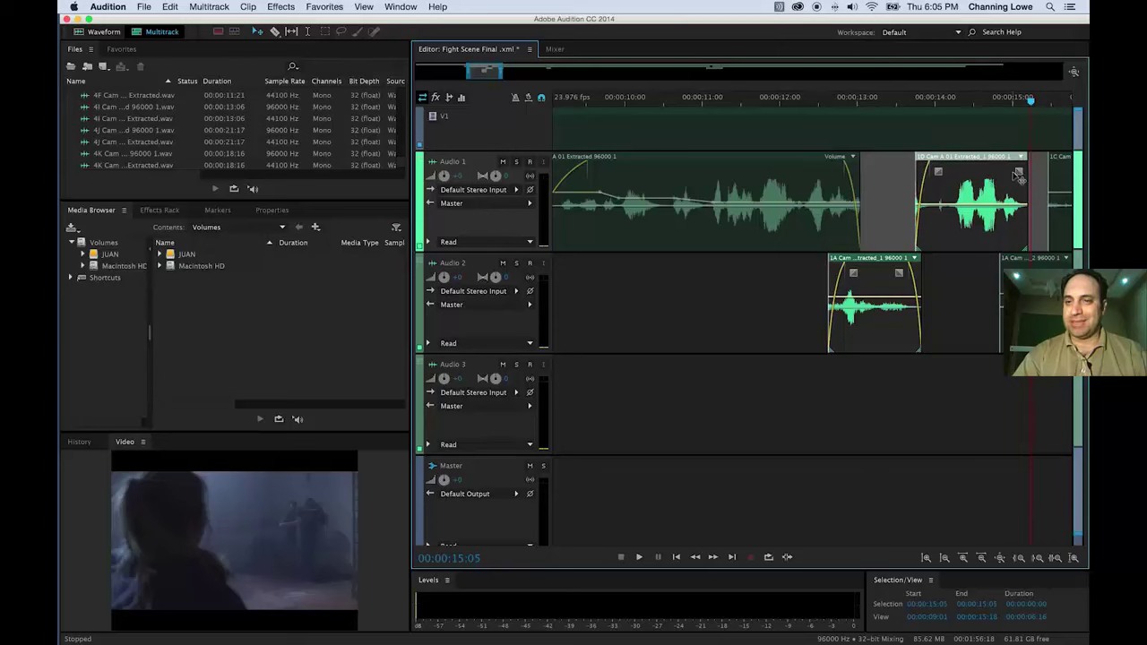
Select the second clip on Audio 2 and play it from 00:00:14:18 to 00:00:15:18 while checking the levels.
{"action": "key", "text": "="}
{"action": "key", "text": "="}
{"action": "key", "text": "="}
{"action": "key", "text": "="}
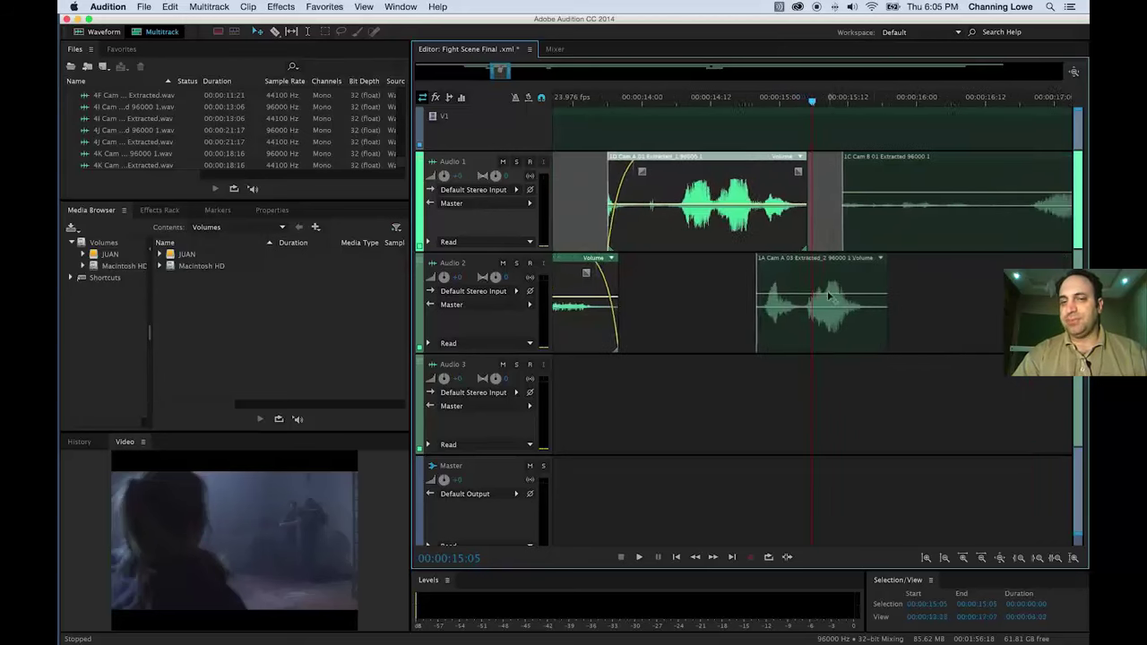
{"action": "left_click", "coordinate": [772, 275]}
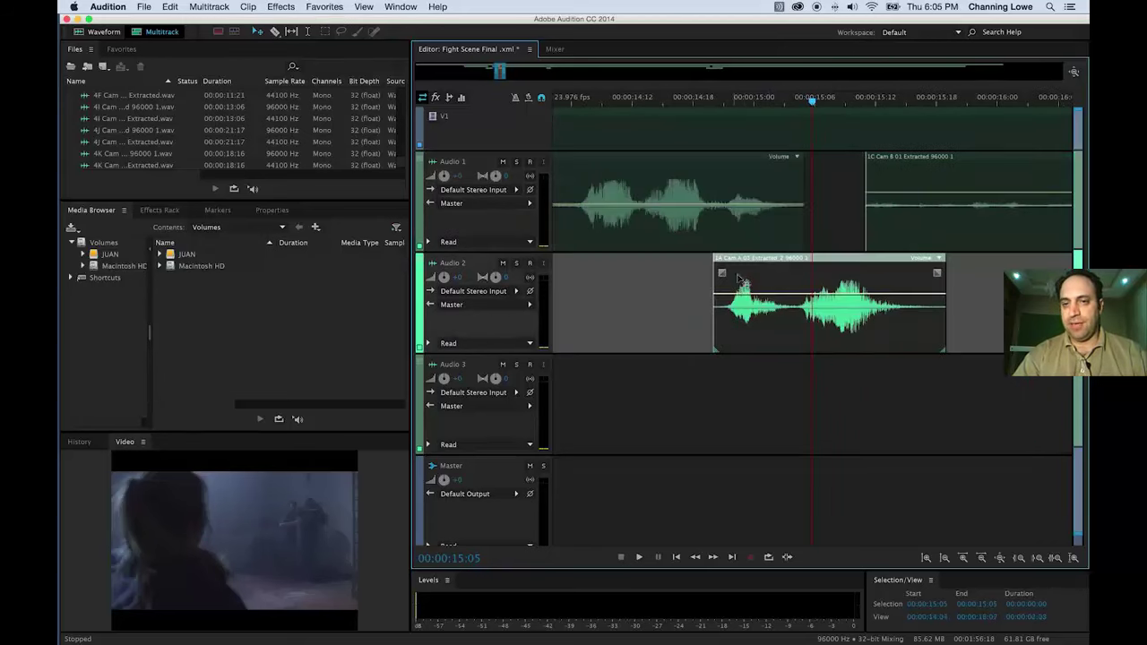
{"action": "key", "text": "space"}
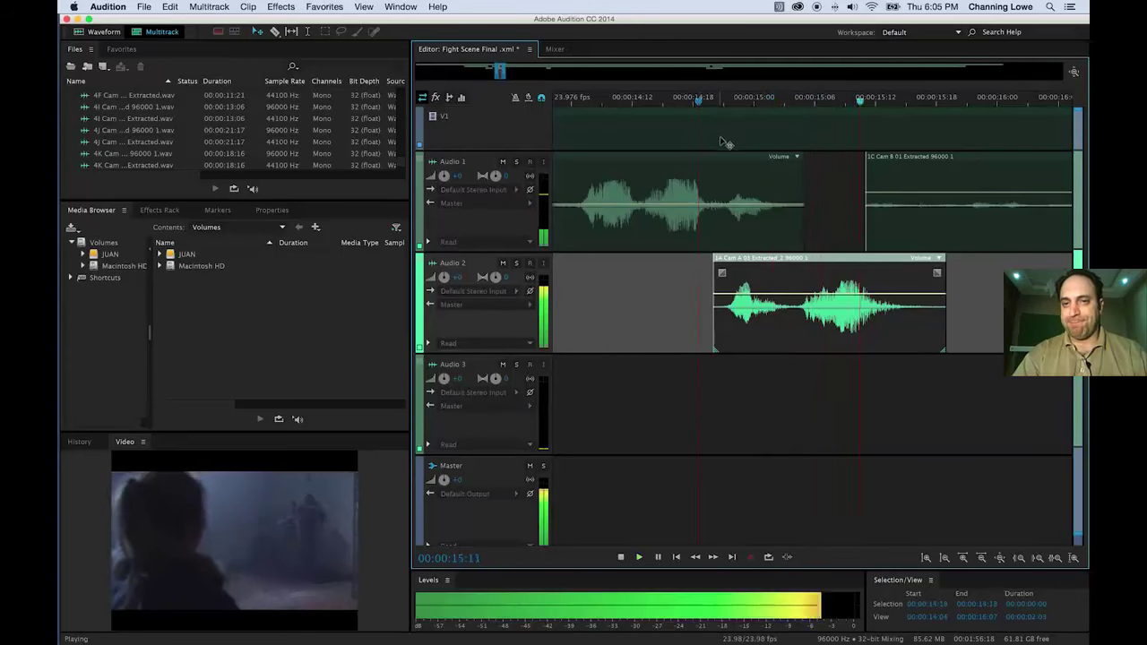
{"action": "key", "text": "space"}
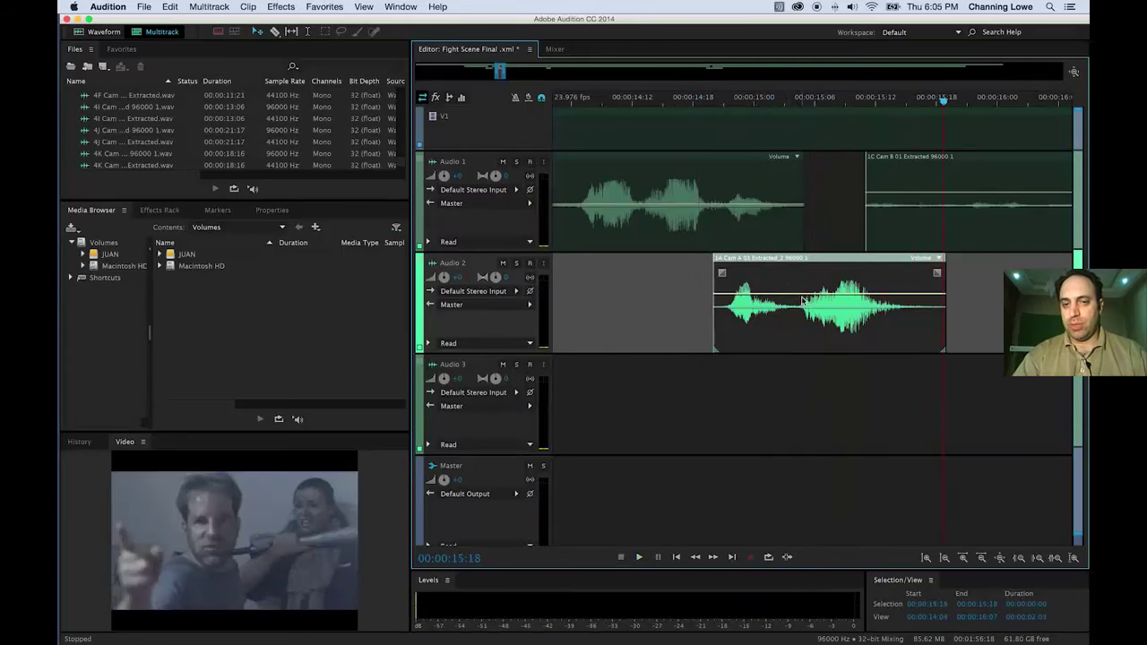
Add volume keyframes between the two sounds in the second Audio 2 clip, lower the volume after them, and check it from 00:00:14:17.
{"action": "left_click", "coordinate": [802, 301]}
{"action": "left_click", "coordinate": [782, 300]}
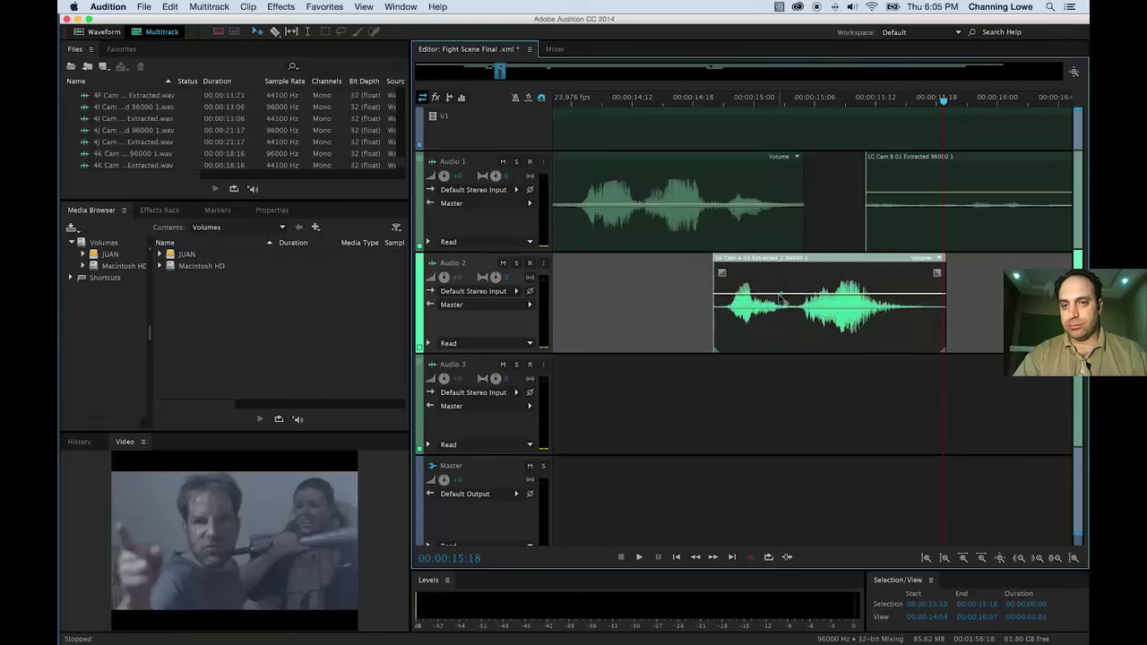
{"action": "left_click", "coordinate": [808, 301]}
{"action": "left_click", "coordinate": [814, 296]}
{"action": "left_click_drag", "start_coordinate": [816, 297], "coordinate": [812, 307]}
{"action": "left_click", "coordinate": [691, 102]}
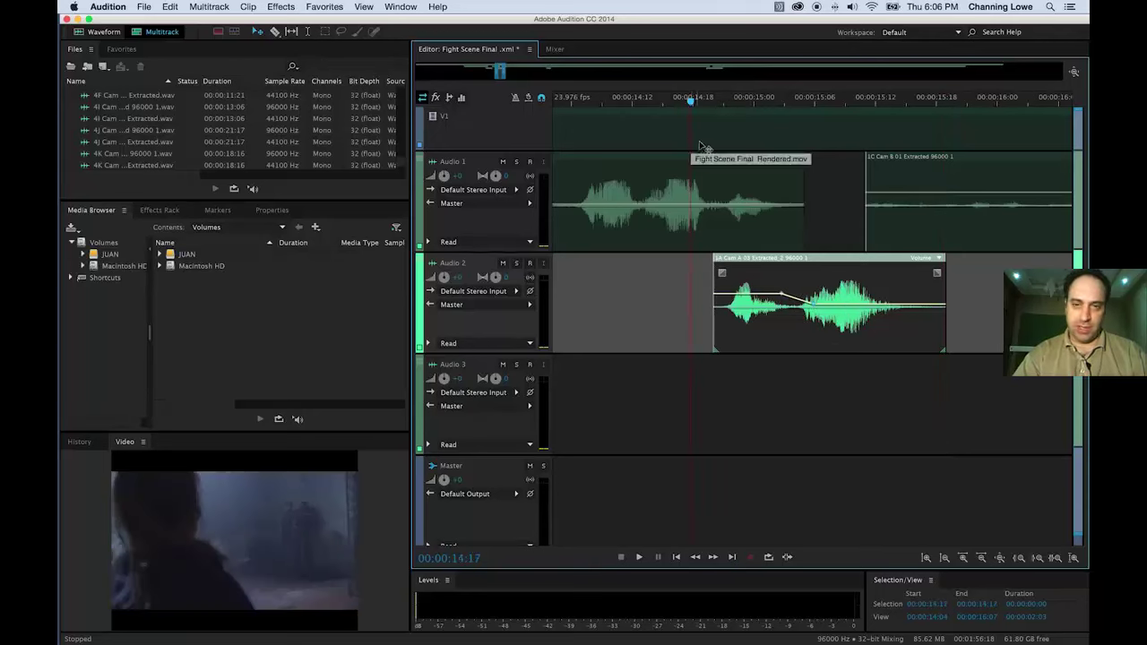
{"action": "key", "text": "space"}
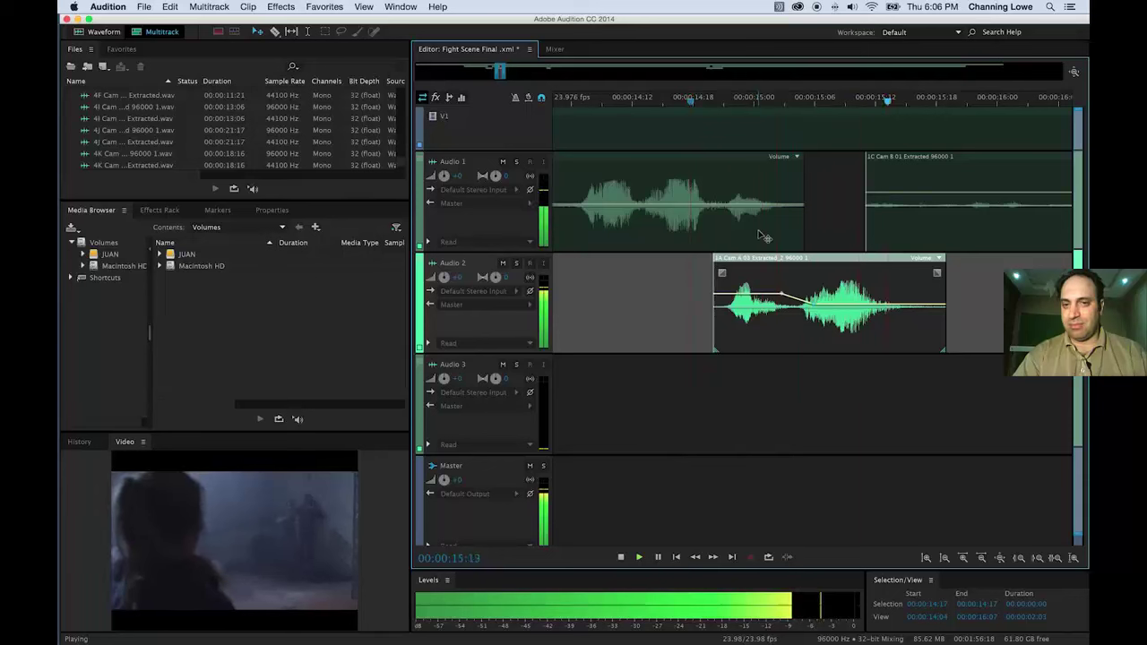
{"action": "key", "text": "space"}
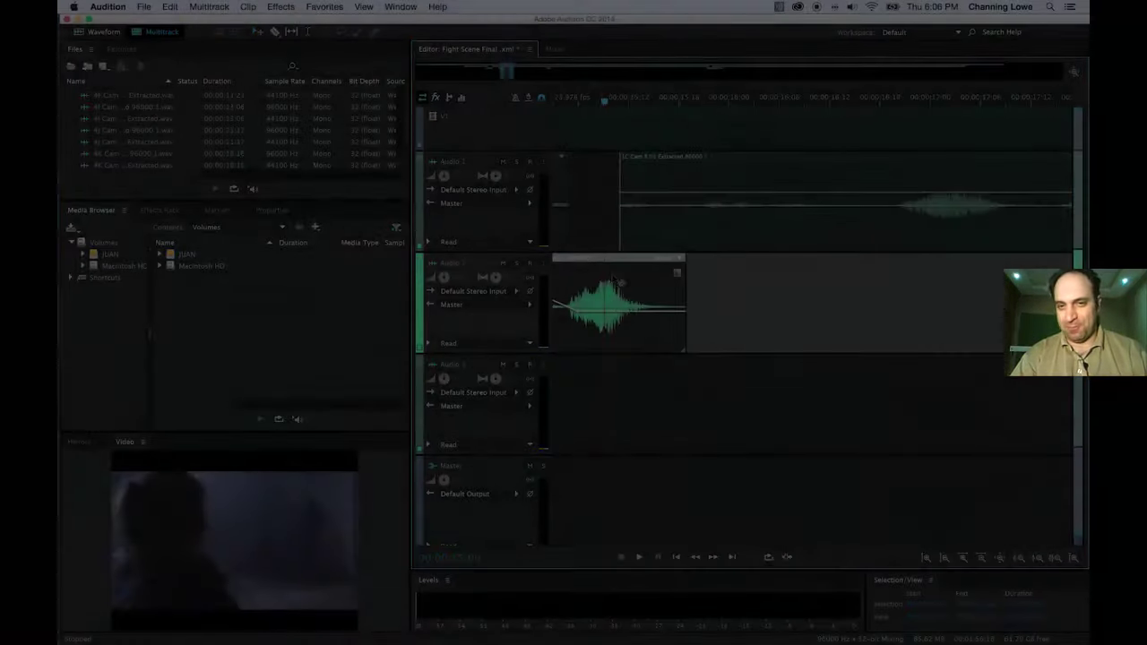
{"action": "key", "text": "space"}
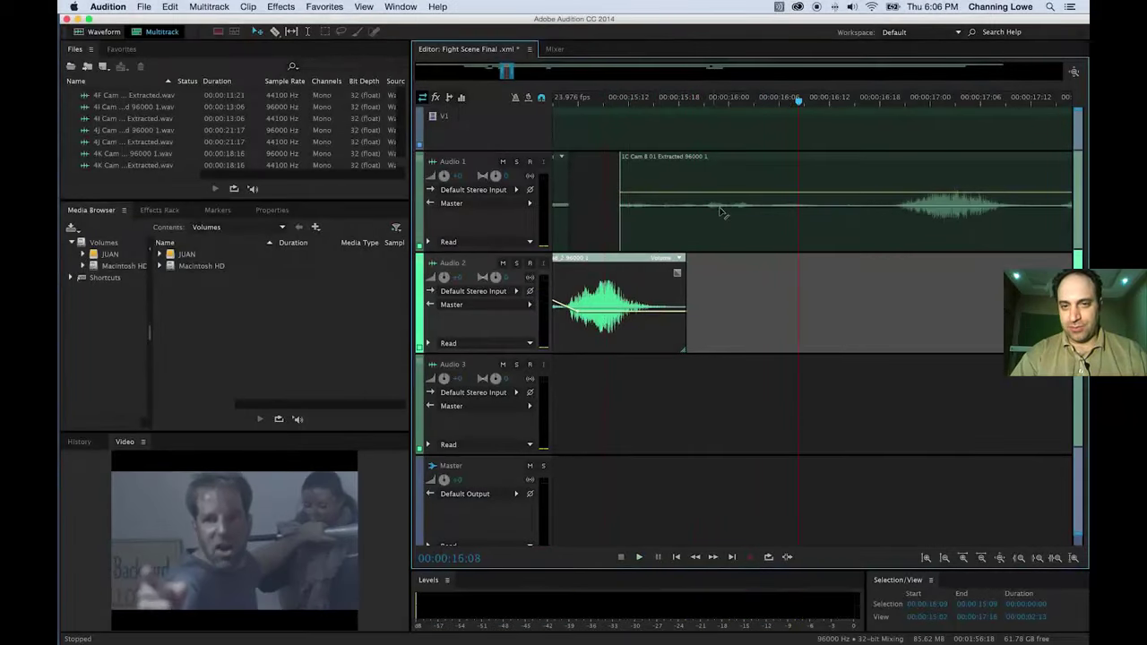
Raise the quiet opening of the 1C Cam B 01 clip with two volume keyframes, add a short fade-in, and play the result.
{"action": "scroll", "coordinate": [894, 206], "scroll_direction": "right", "scroll_amount": 1}
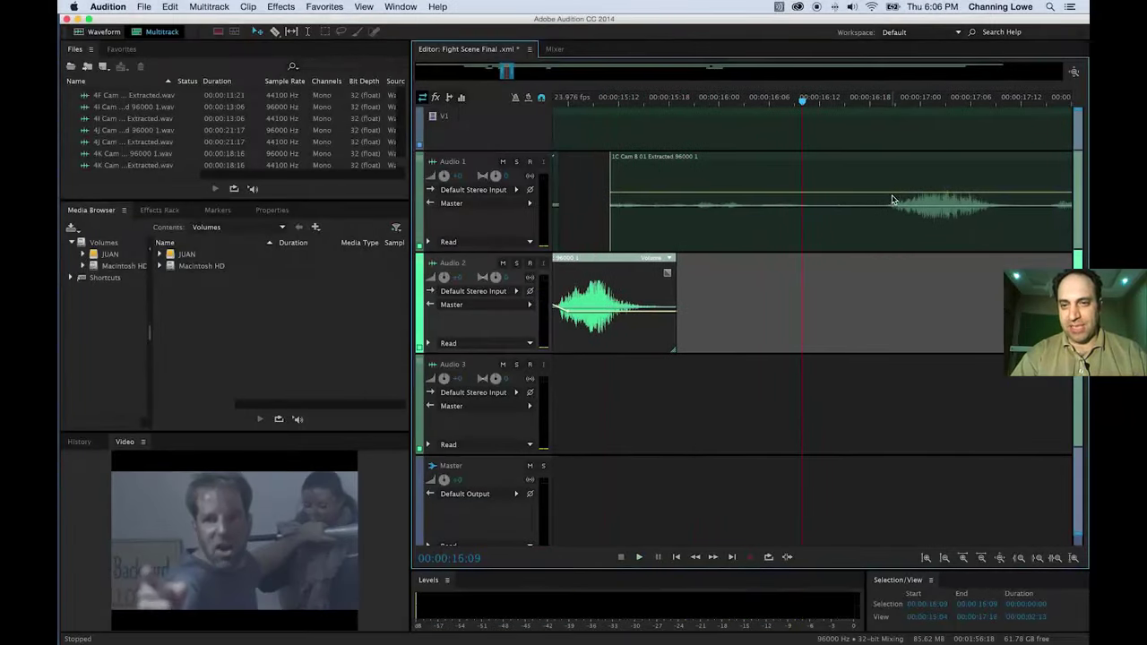
{"action": "left_click", "coordinate": [894, 199]}
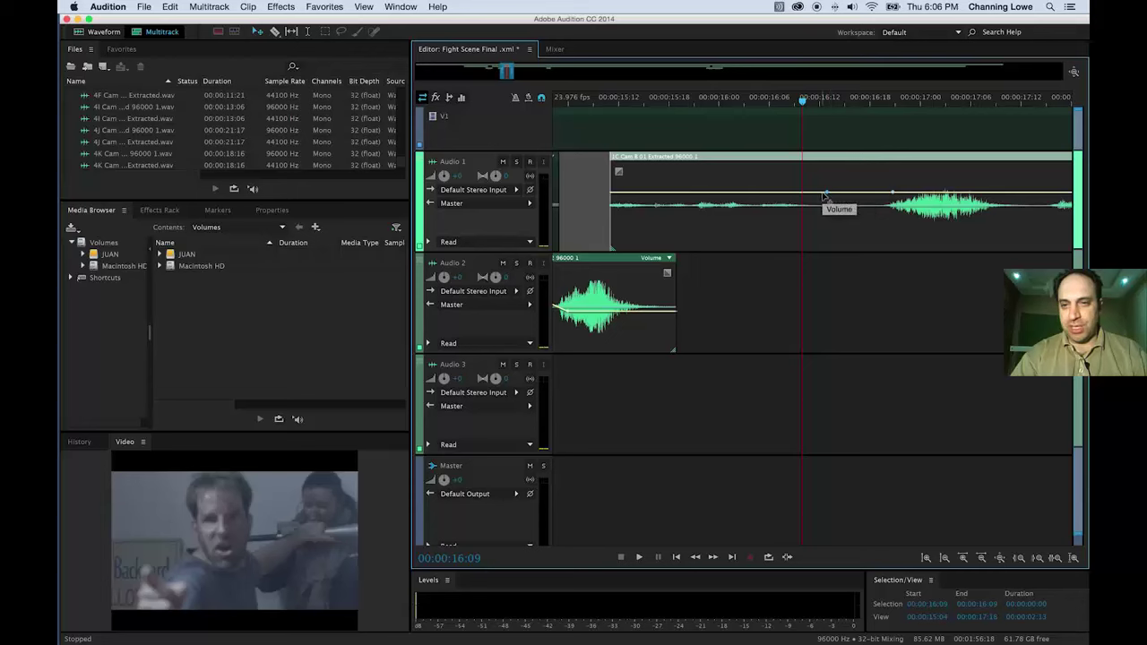
{"action": "left_click_drag", "start_coordinate": [828, 193], "coordinate": [814, 167]}
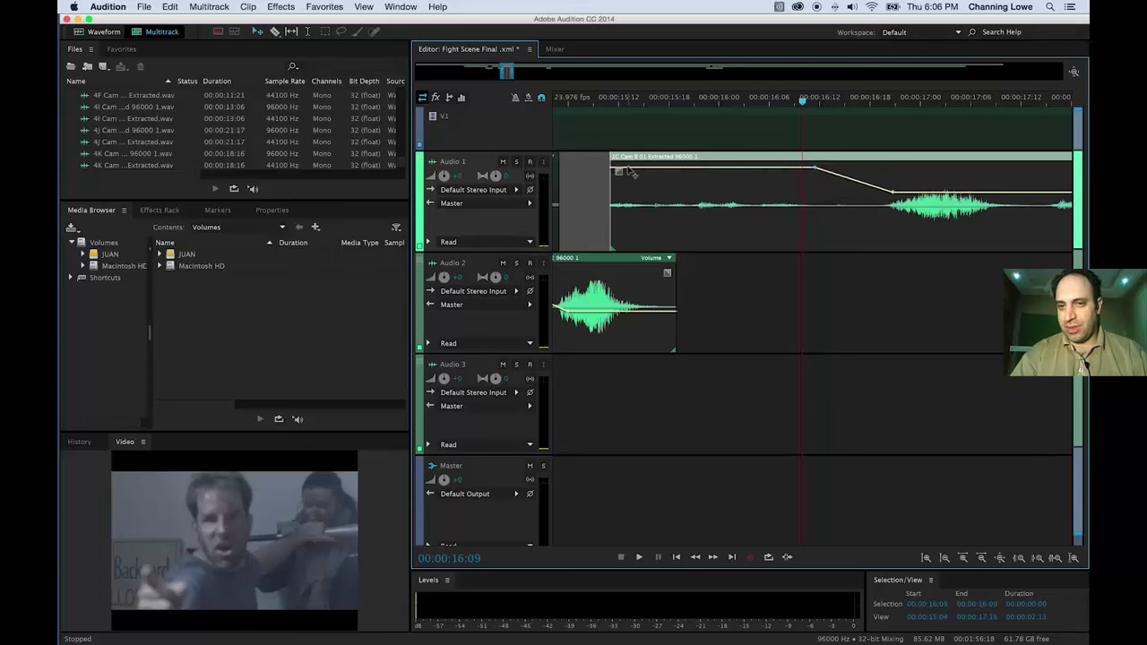
{"action": "left_click_drag", "start_coordinate": [635, 170], "coordinate": [647, 170]}
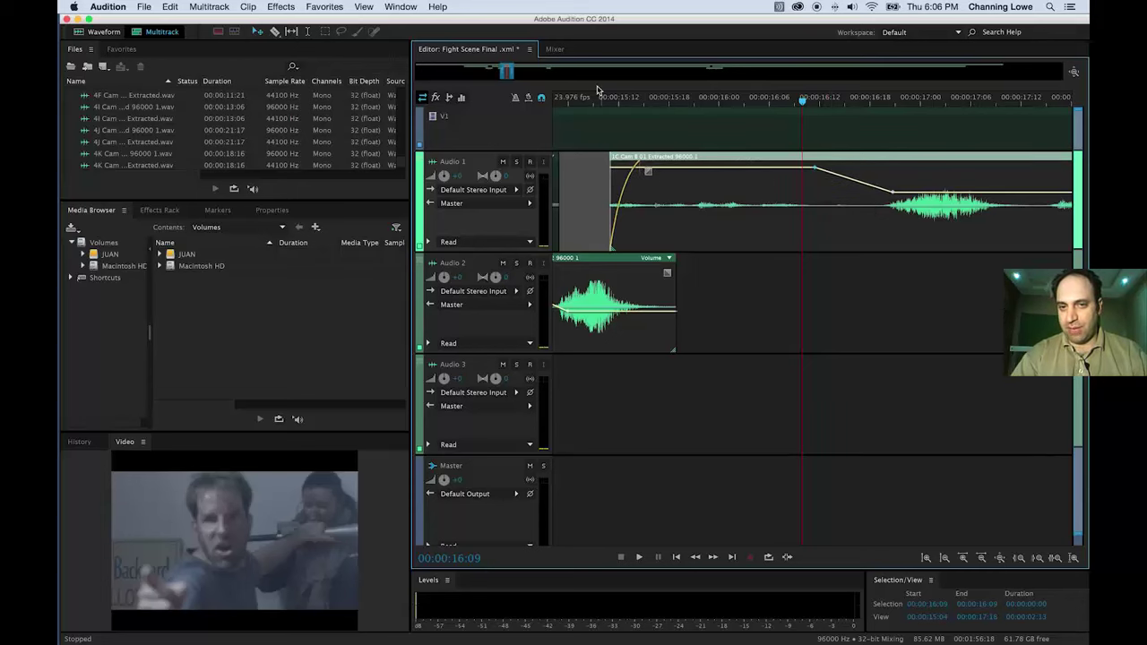
{"action": "left_click", "coordinate": [593, 100]}
{"action": "key", "text": "space"}
{"action": "key", "text": "space"}
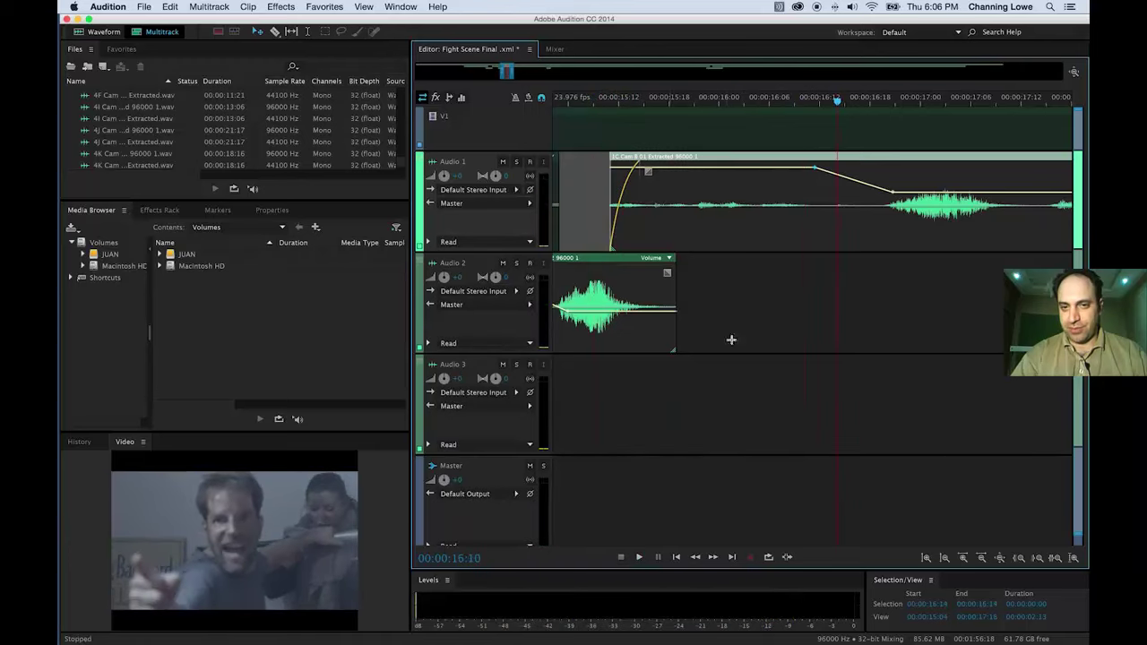
Fine-tune the opening volume of the 1C Cam B 01 clip on Audio 1 slightly lower, checking it in playback from its start.
{"action": "left_click_drag", "start_coordinate": [704, 167], "coordinate": [697, 175]}
{"action": "left_click", "coordinate": [614, 100]}
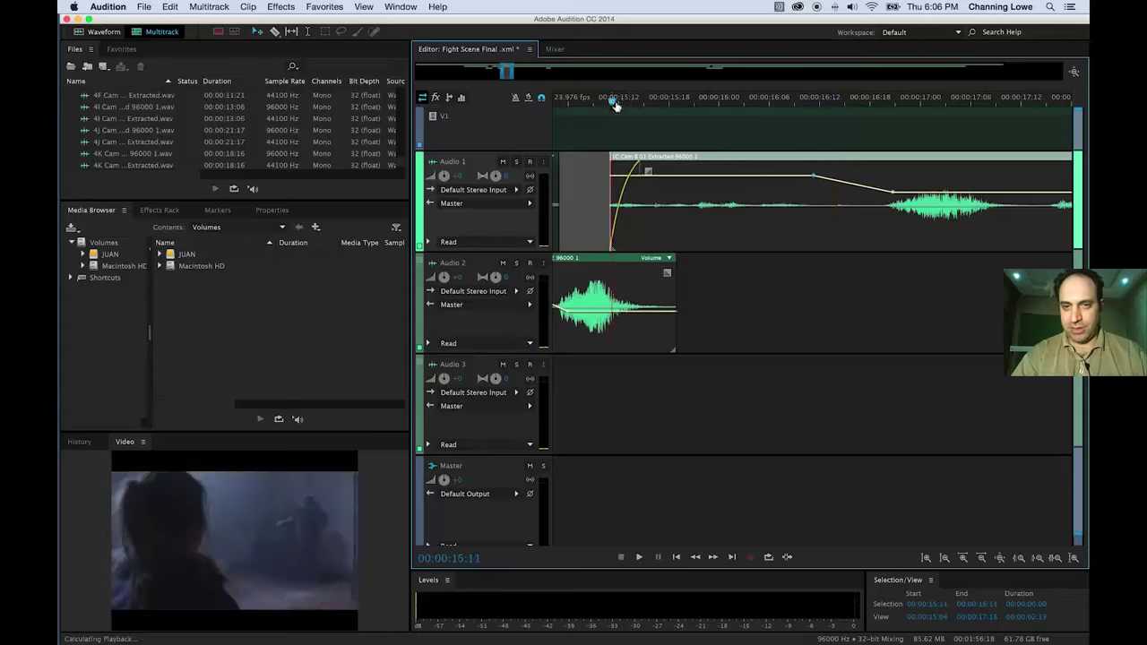
{"action": "key", "text": "space"}
{"action": "key", "text": "space"}
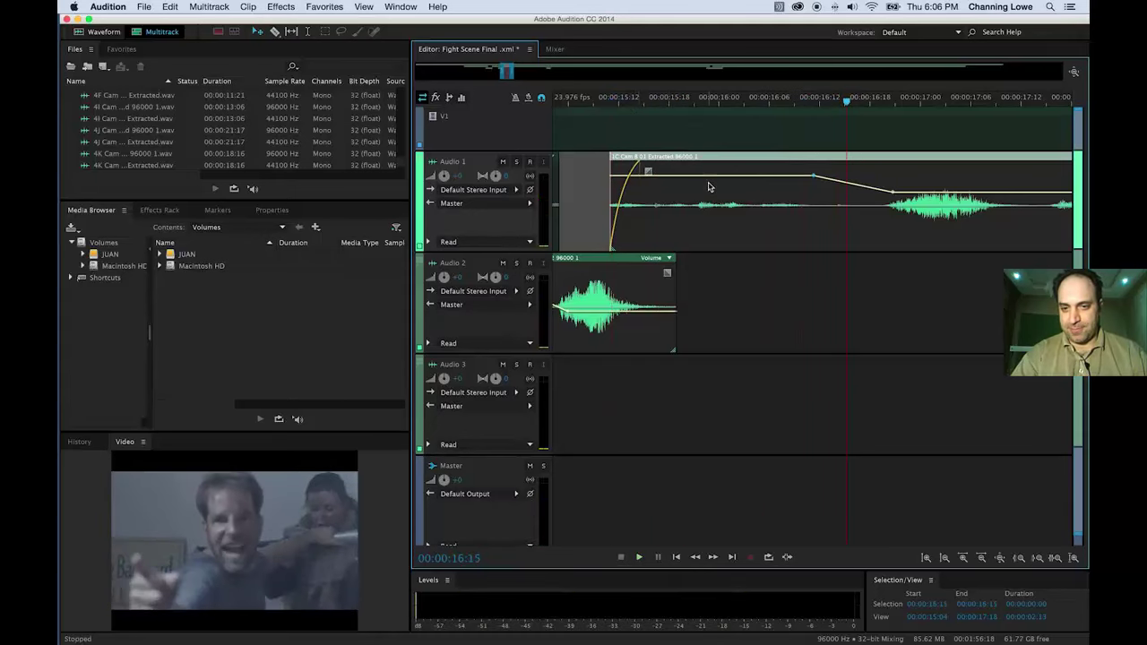
{"action": "left_click_drag", "start_coordinate": [709, 175], "coordinate": [712, 175]}
{"action": "left_click", "coordinate": [614, 99]}
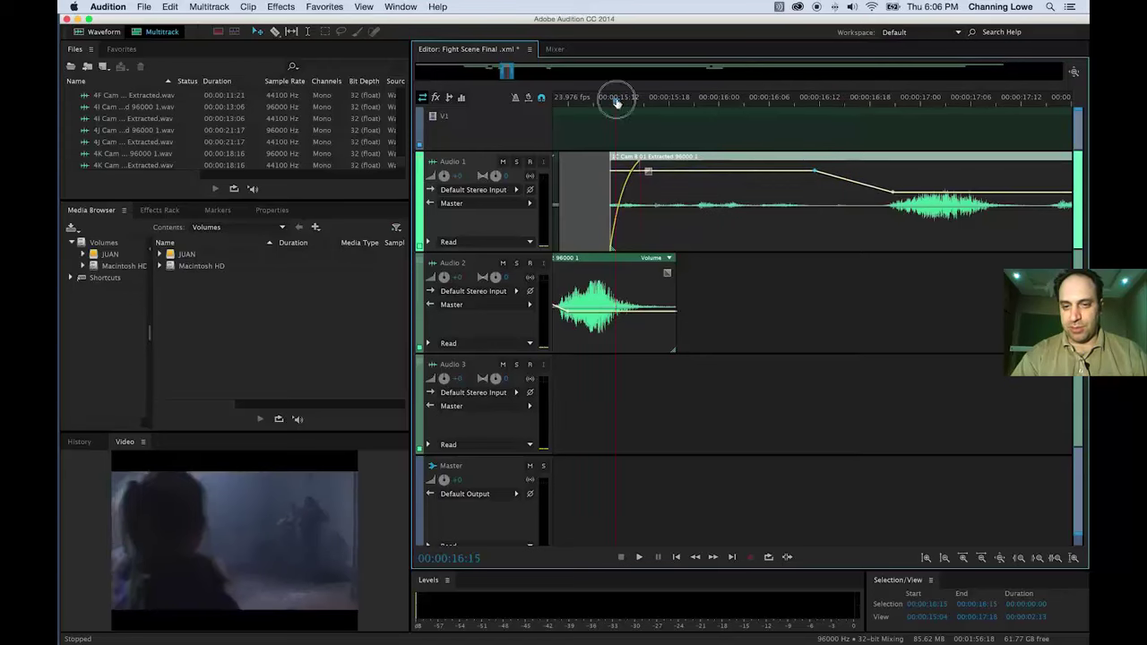
{"action": "key", "text": "space"}
{"action": "key", "text": "space"}
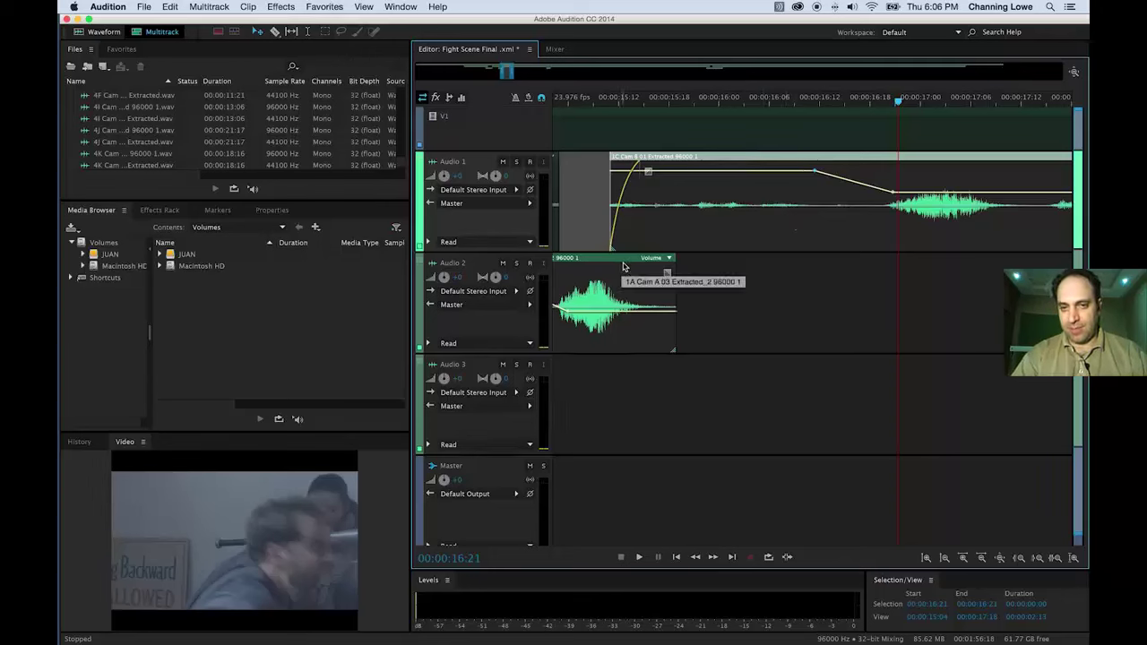
{"action": "key", "text": "super+Tab"}
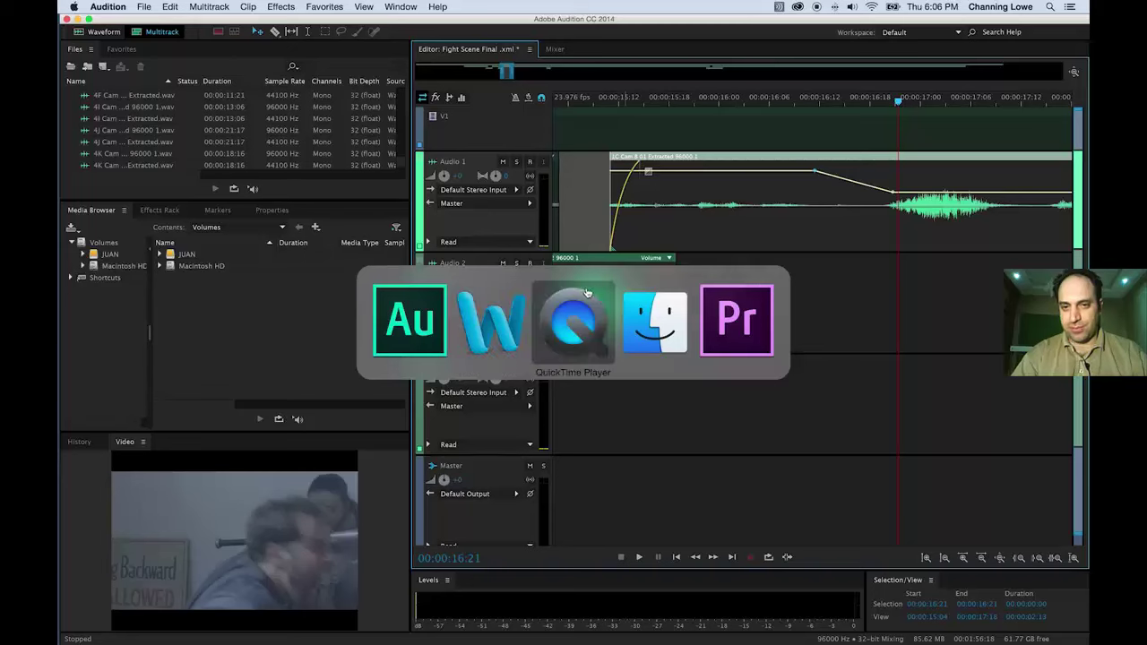
{"action": "left_click", "coordinate": [586, 295]}
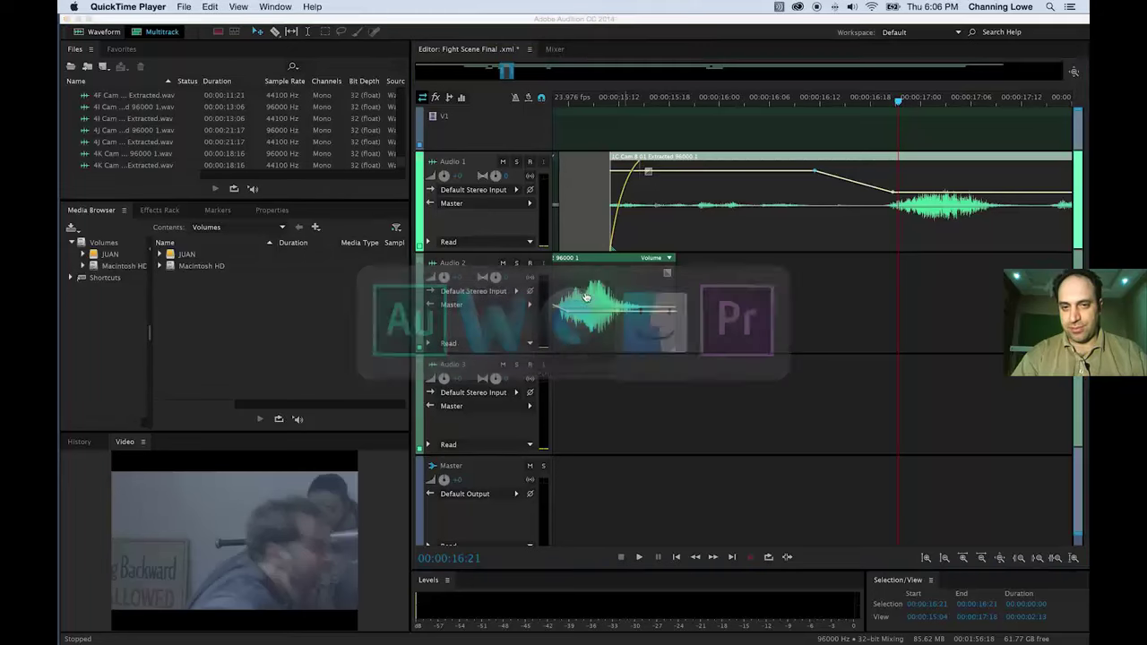
{"action": "left_click", "coordinate": [632, 122]}
Play the adjusted mix from the start of the 1D Cam A 01 clip at 00:00:08:17 to check the levels.
{"action": "scroll", "coordinate": [642, 210], "scroll_direction": "up", "scroll_amount": 5}
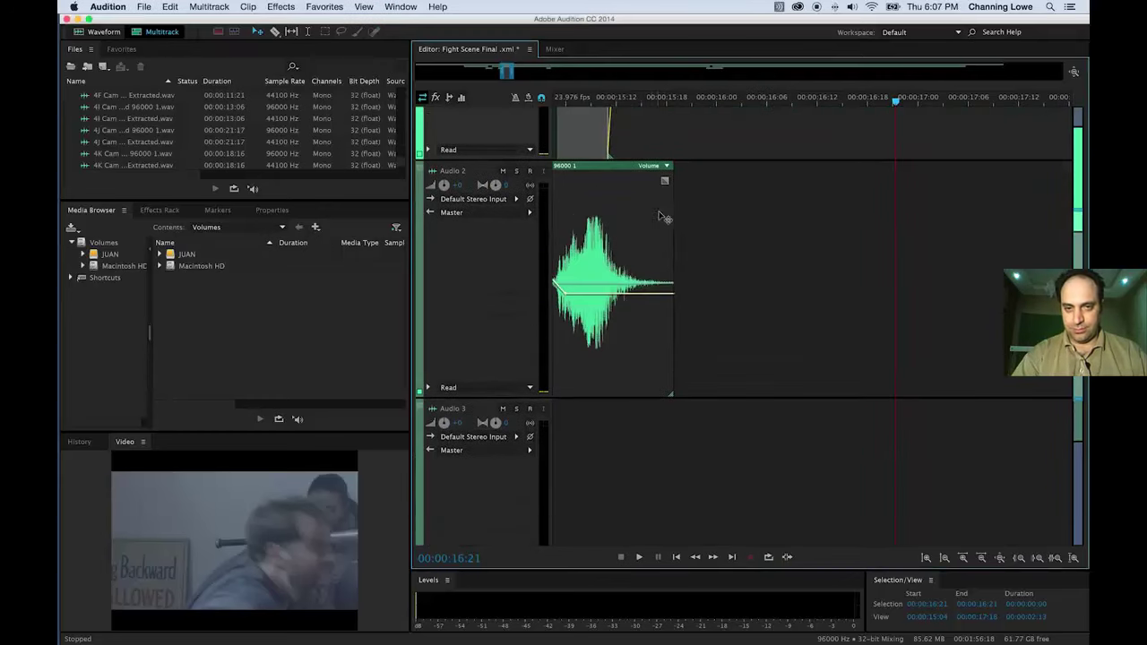
{"action": "scroll", "coordinate": [664, 218], "scroll_direction": "up", "scroll_amount": 5}
{"action": "scroll", "coordinate": [674, 108], "scroll_direction": "down", "scroll_amount": 10}
{"action": "scroll", "coordinate": [713, 114], "scroll_direction": "up", "scroll_amount": 4}
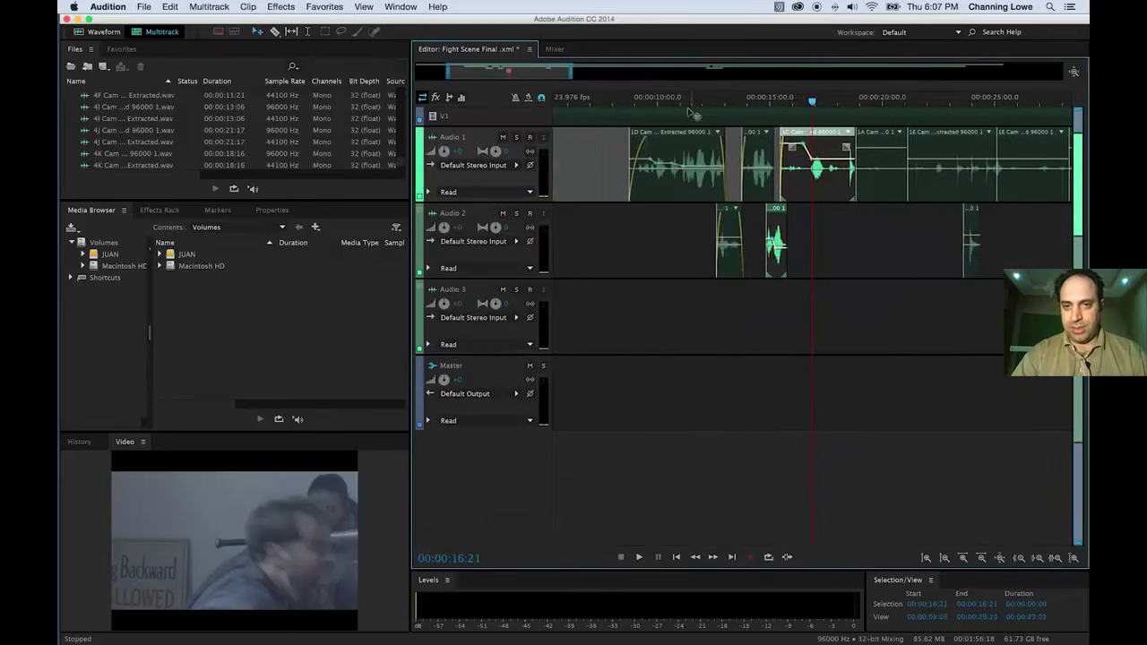
{"action": "scroll", "coordinate": [692, 112], "scroll_direction": "up", "scroll_amount": 1}
{"action": "left_click", "coordinate": [611, 102]}
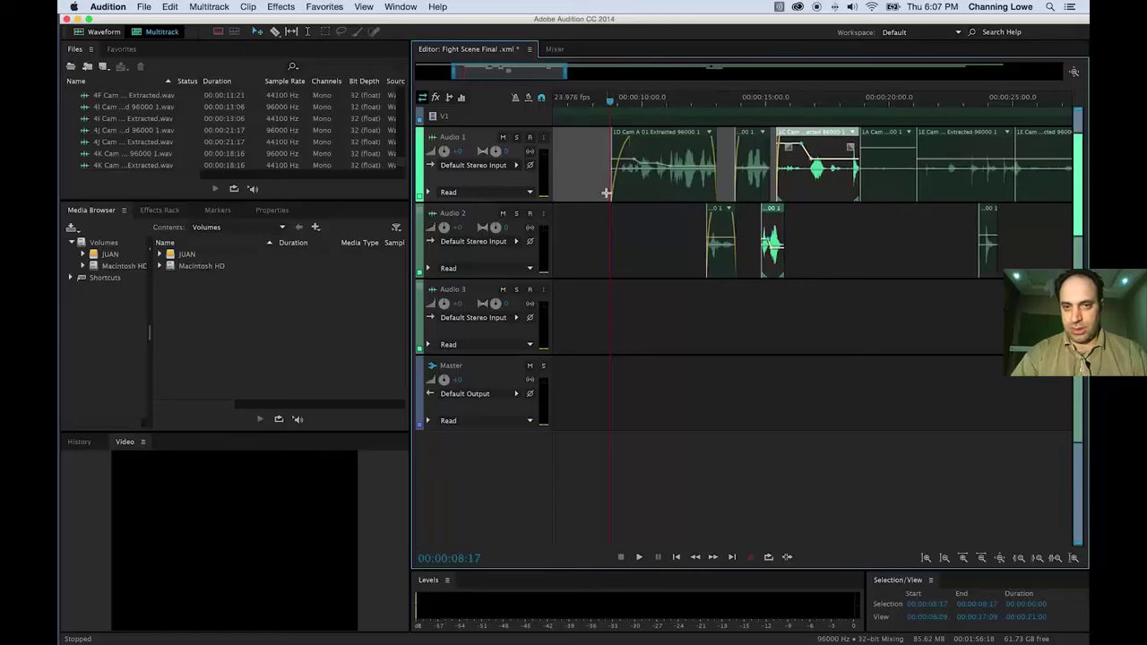
{"action": "key", "text": "space"}
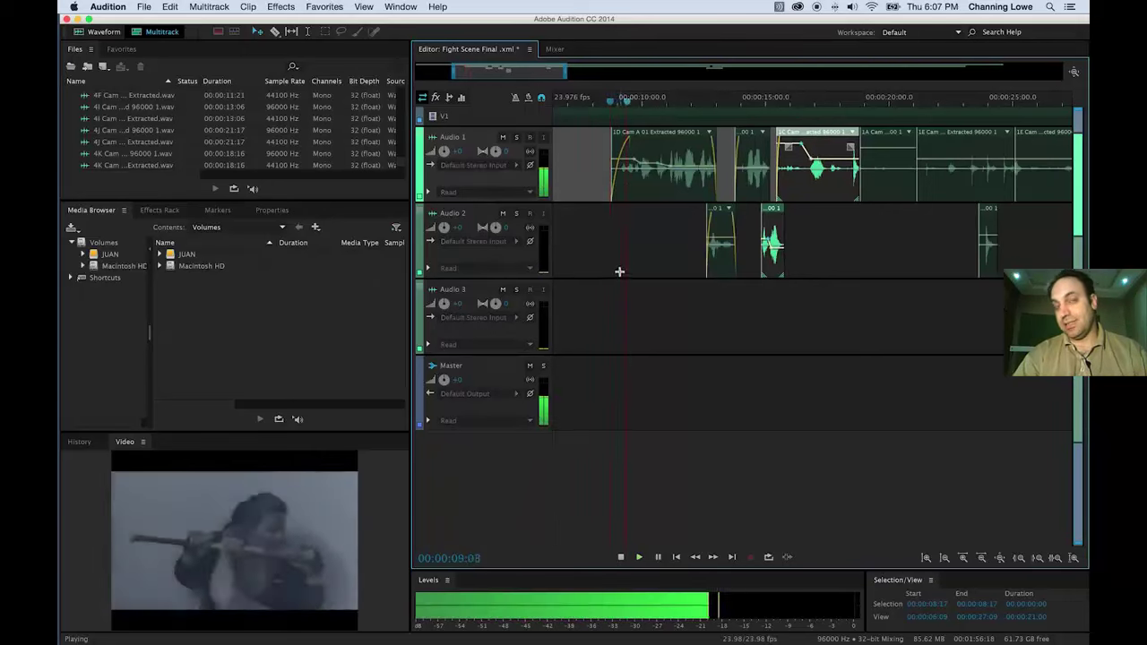
{"action": "key", "text": "space"}
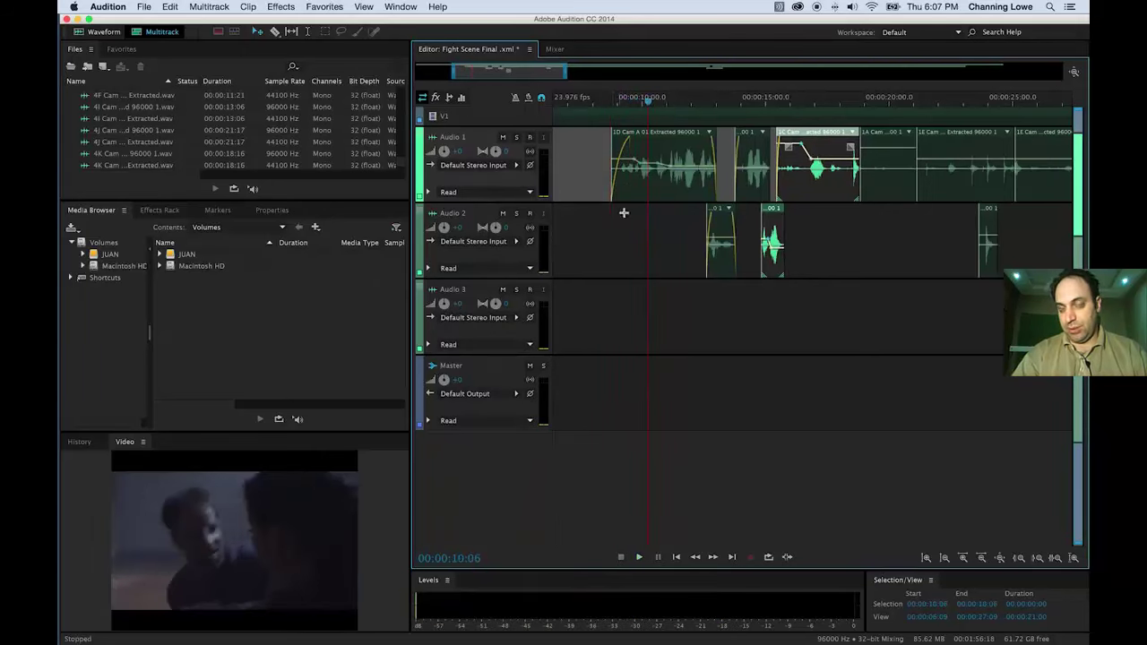
Play the overlap of the Audio 1 and Audio 2 clips from 00:00:12:12, and continue into the second 1D Cam A 01 clip.
{"action": "scroll", "coordinate": [754, 113], "scroll_direction": "up", "scroll_amount": 5}
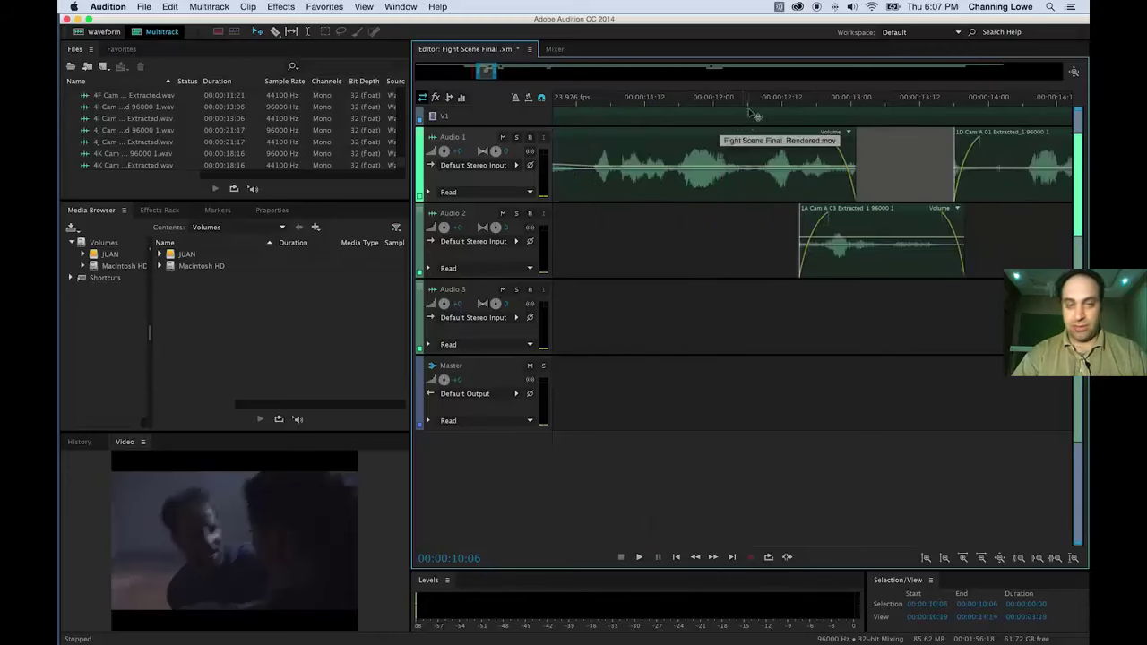
{"action": "key", "text": "space"}
{"action": "left_click", "coordinate": [784, 101]}
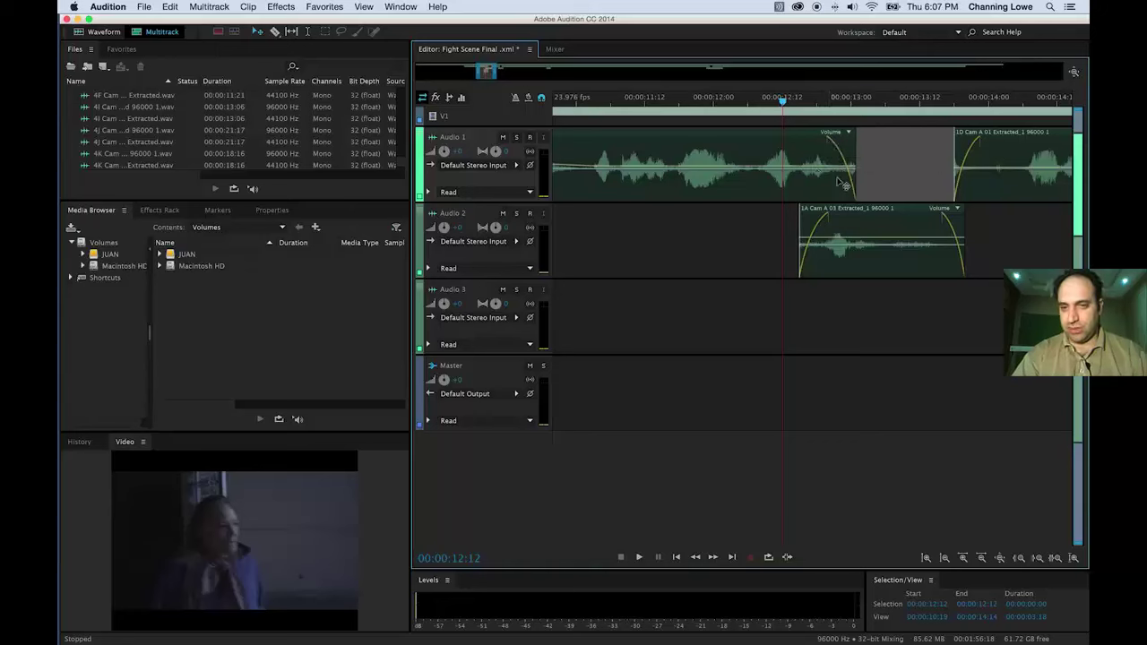
{"action": "key", "text": "space"}
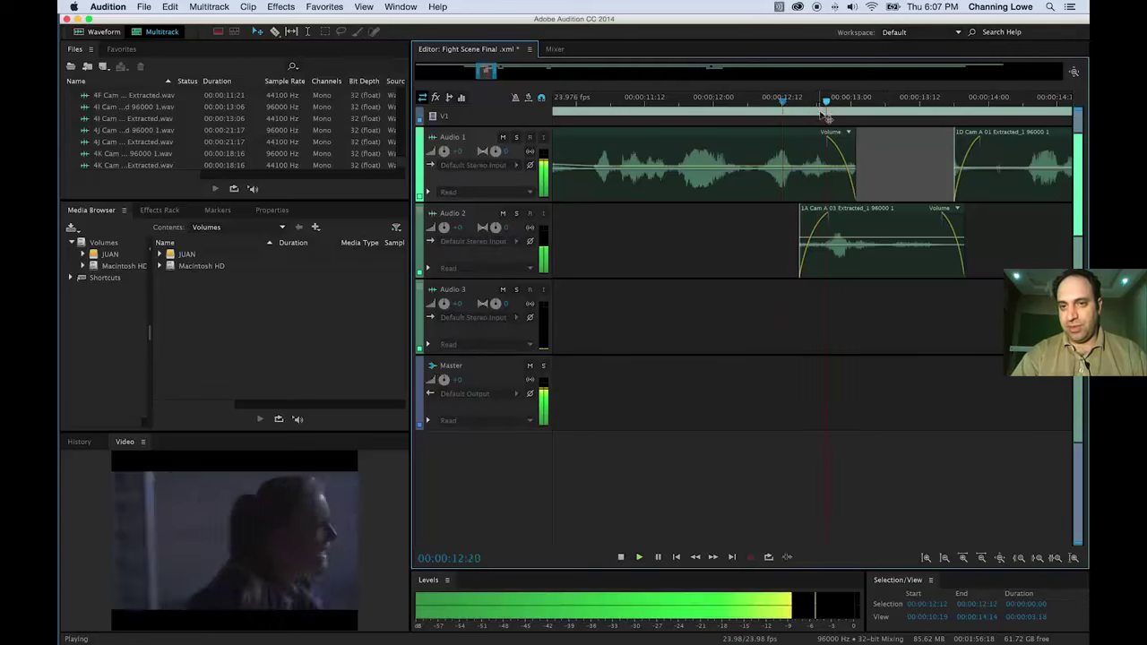
{"action": "key", "text": "space"}
{"action": "key", "text": "space"}
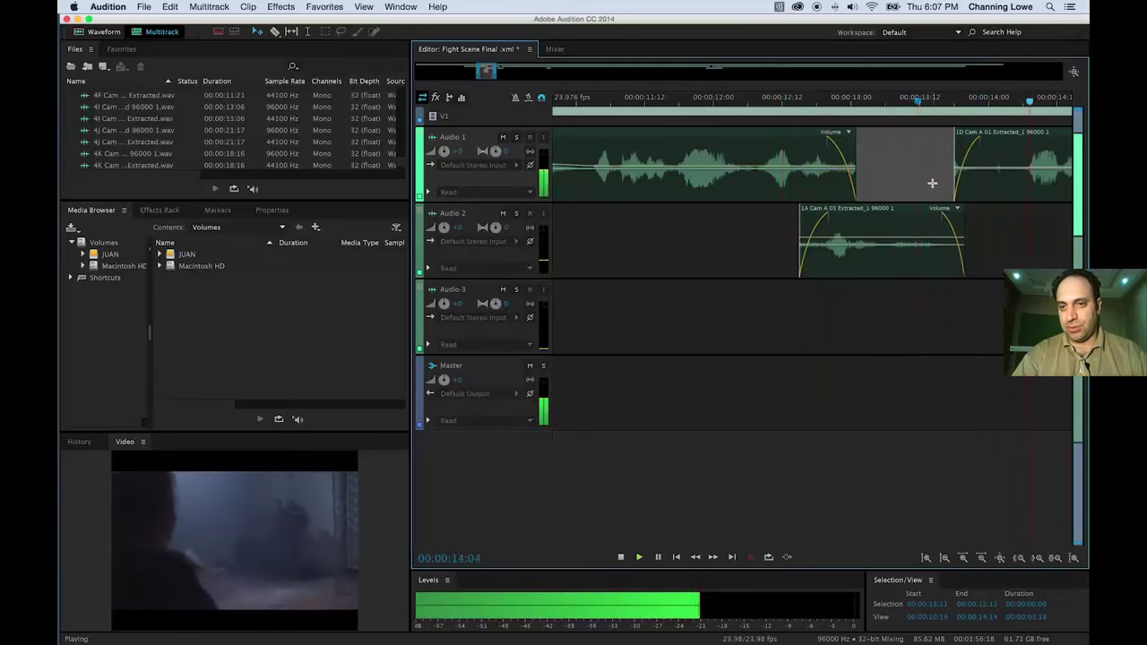
{"action": "key", "text": "space"}
Add a short fade-out to the end of the second 1D Cam A 01 clip on Audio 1.
{"action": "key", "text": "minus"}
{"action": "key", "text": "minus"}
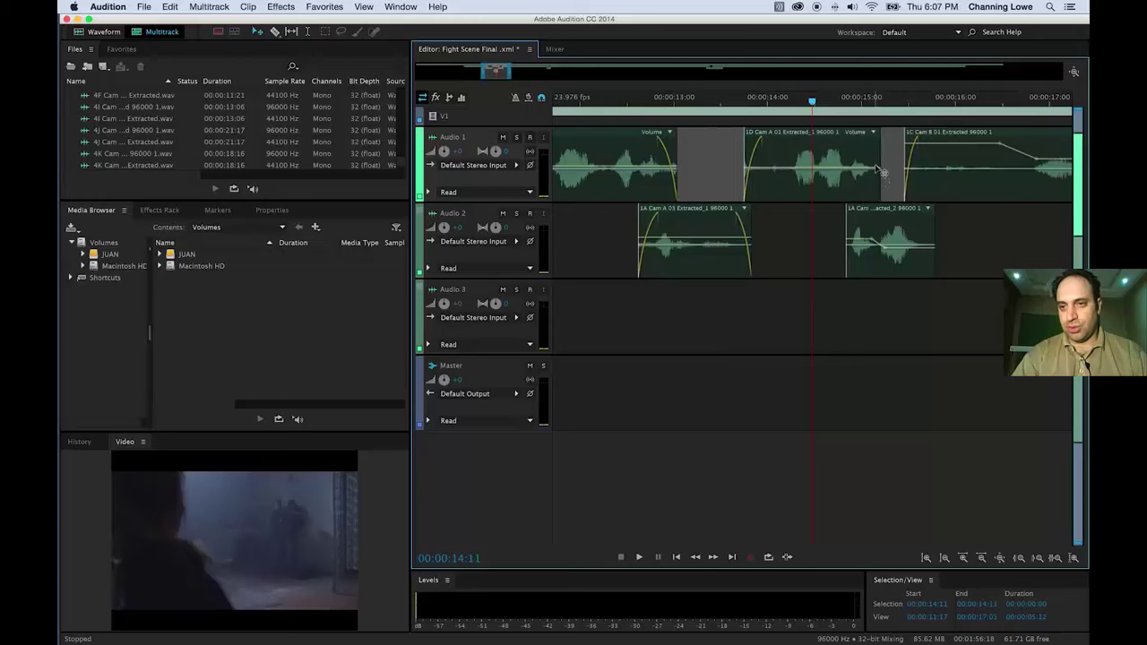
{"action": "key", "text": "equal"}
{"action": "key", "text": "equal"}
{"action": "key", "text": "equal"}
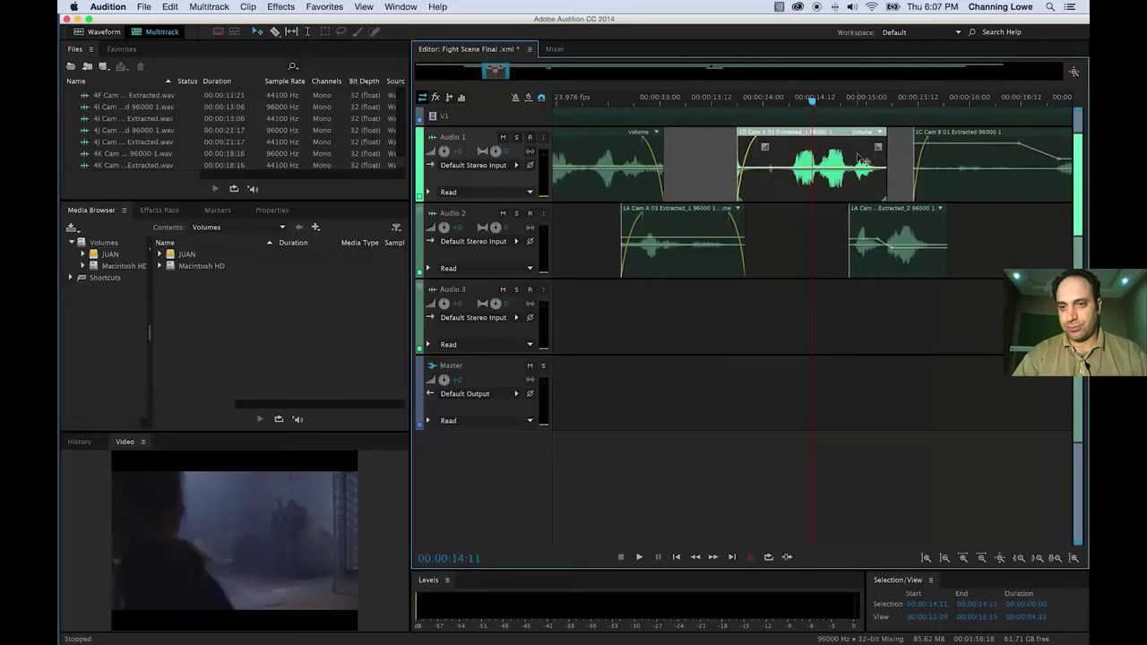
{"action": "key", "text": "equal"}
{"action": "left_click_drag", "start_coordinate": [963, 146], "coordinate": [937, 150]}
Add a short fade-in to the second 1A Cam A 03 clip on Audio 2 and play the result from 00:00:14:11.
{"action": "left_click", "coordinate": [919, 232]}
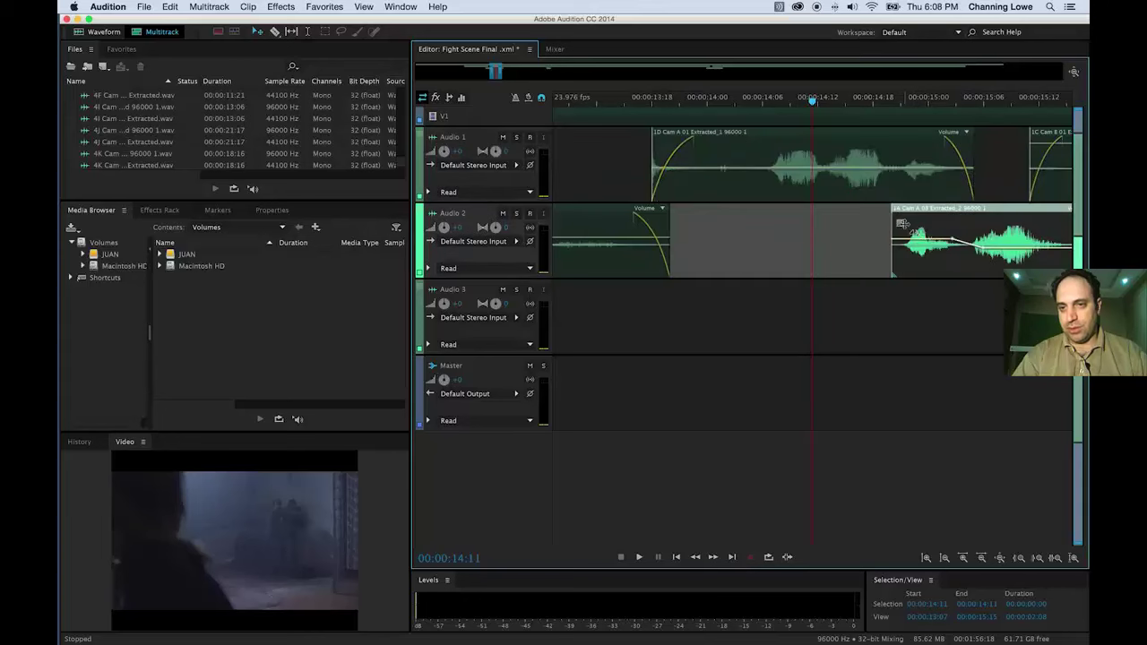
{"action": "left_click_drag", "start_coordinate": [903, 222], "coordinate": [921, 225]}
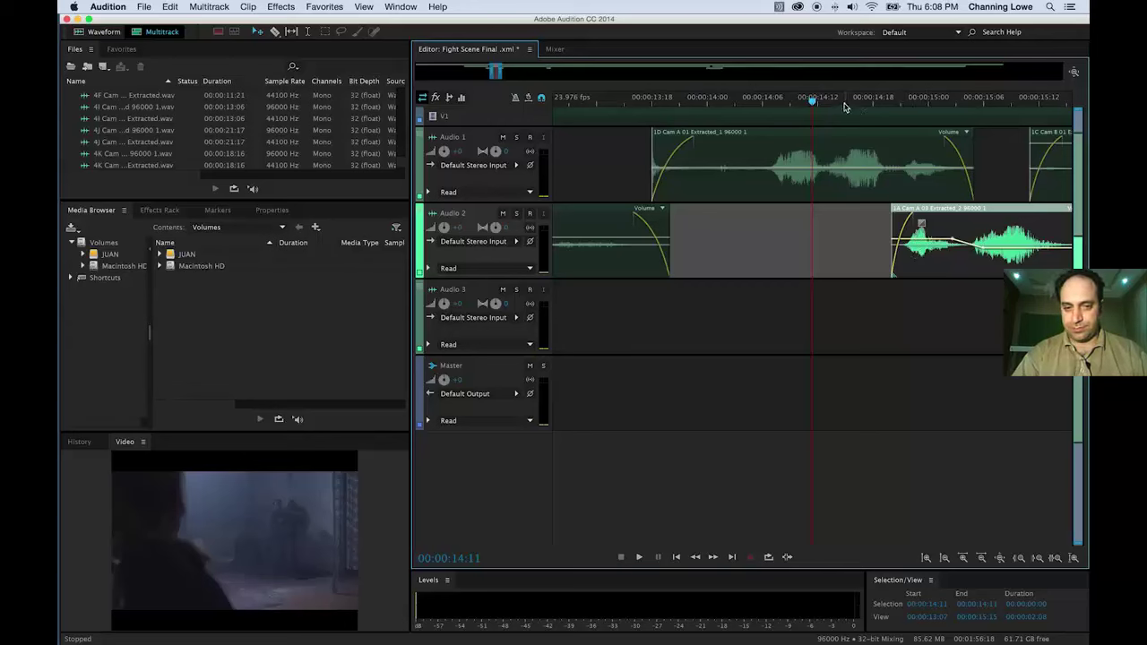
{"action": "key", "text": "space"}
{"action": "key", "text": "space"}
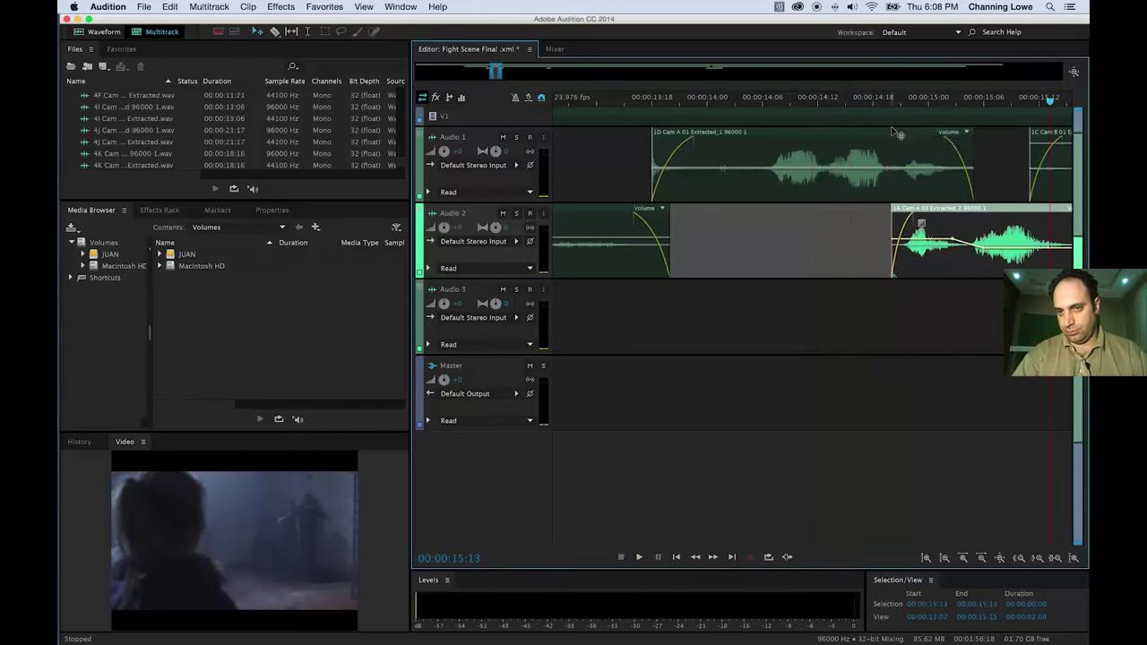
Play the 1C Cam B 01 clip on Audio 1 from 00:00:15:13 to its end at 00:00:18:19.
{"action": "key", "text": "minus"}
{"action": "key", "text": "minus"}
{"action": "key", "text": "minus"}
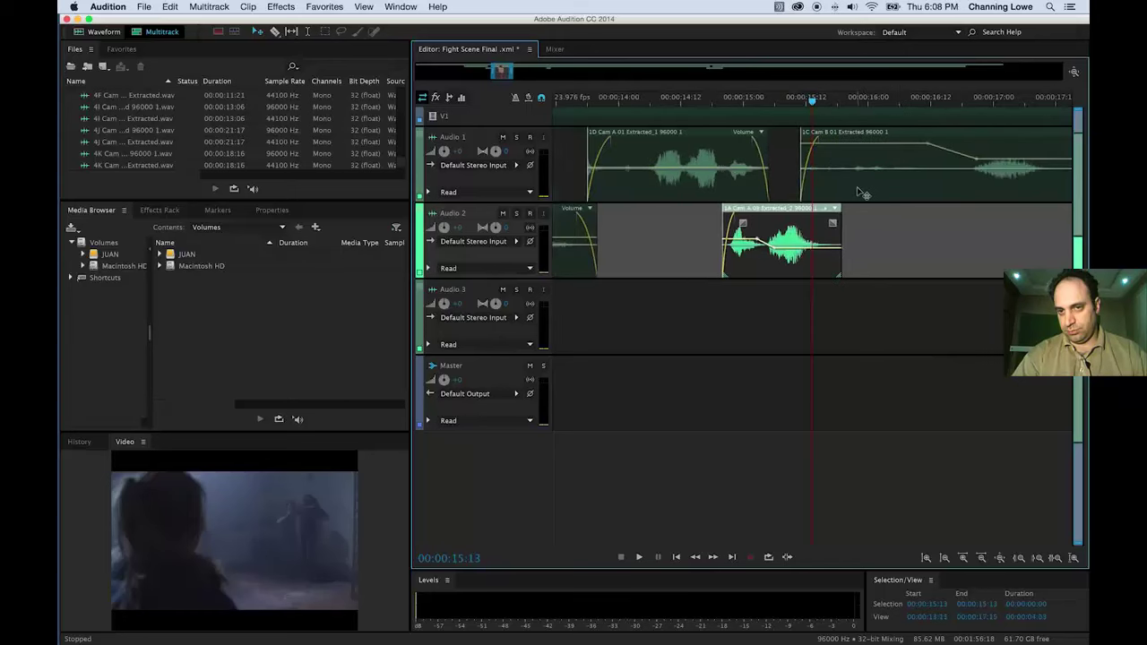
{"action": "key", "text": "space"}
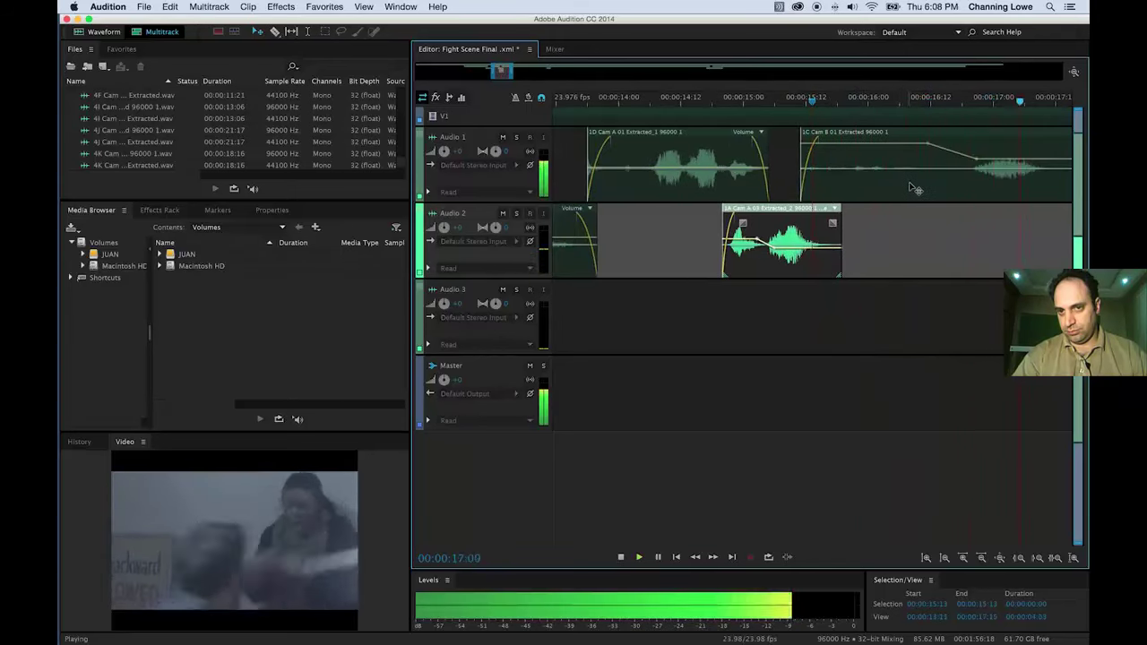
{"action": "key", "text": "space"}
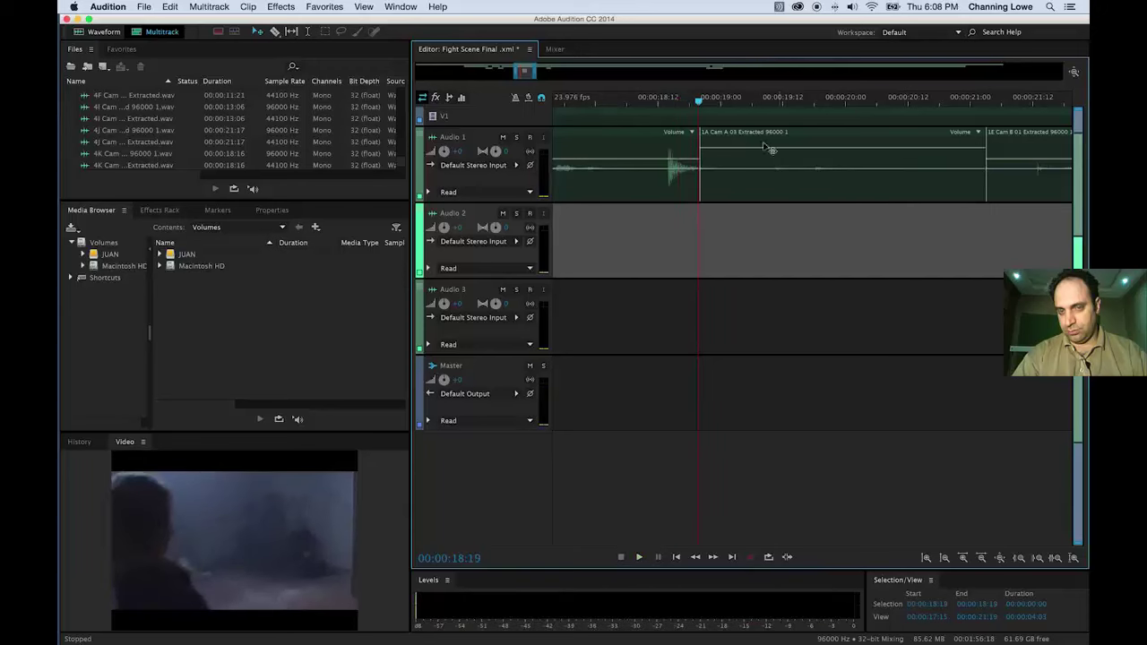
Play from 00:00:18:12 through the 1A Cam A 03 clip on Audio 1 and into the 1E Cam B 01 clip.
{"action": "left_click_drag", "start_coordinate": [697, 102], "coordinate": [665, 103]}
{"action": "key", "text": "equal"}
{"action": "key", "text": "equal"}
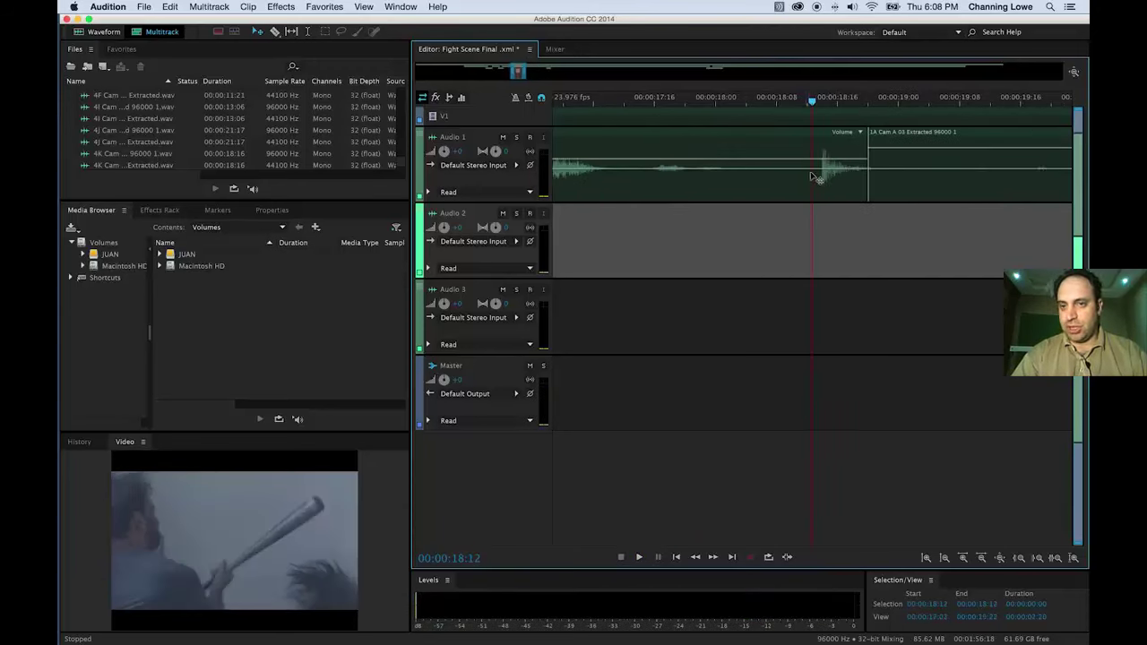
{"action": "key", "text": "space"}
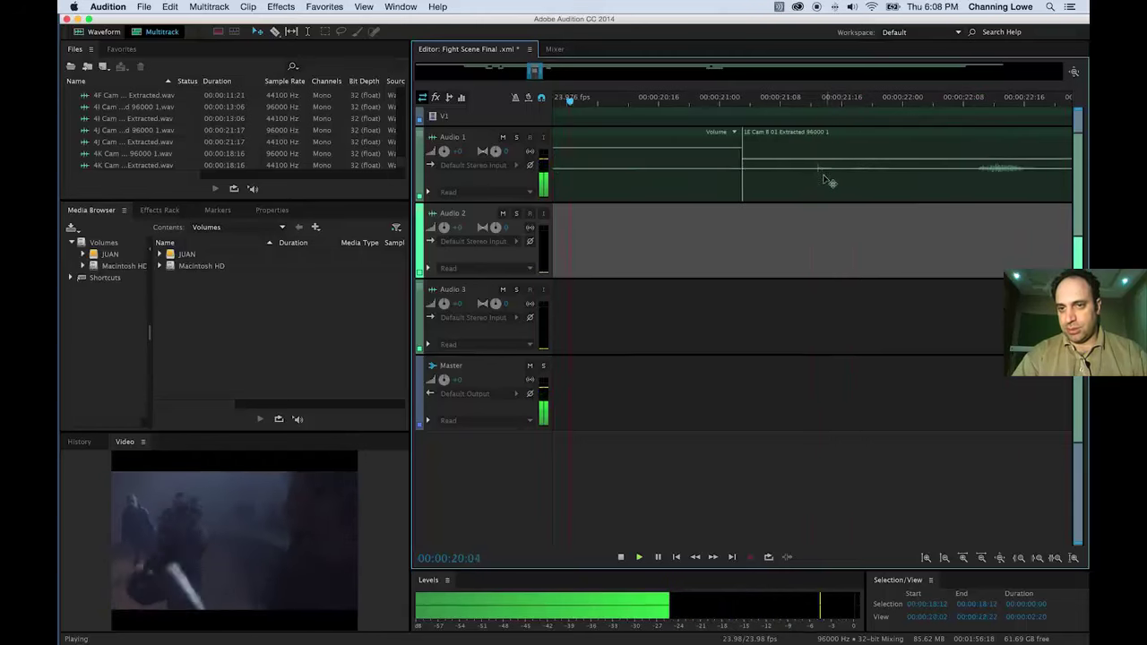
{"action": "key", "text": "space"}
{"action": "key", "text": "minus"}
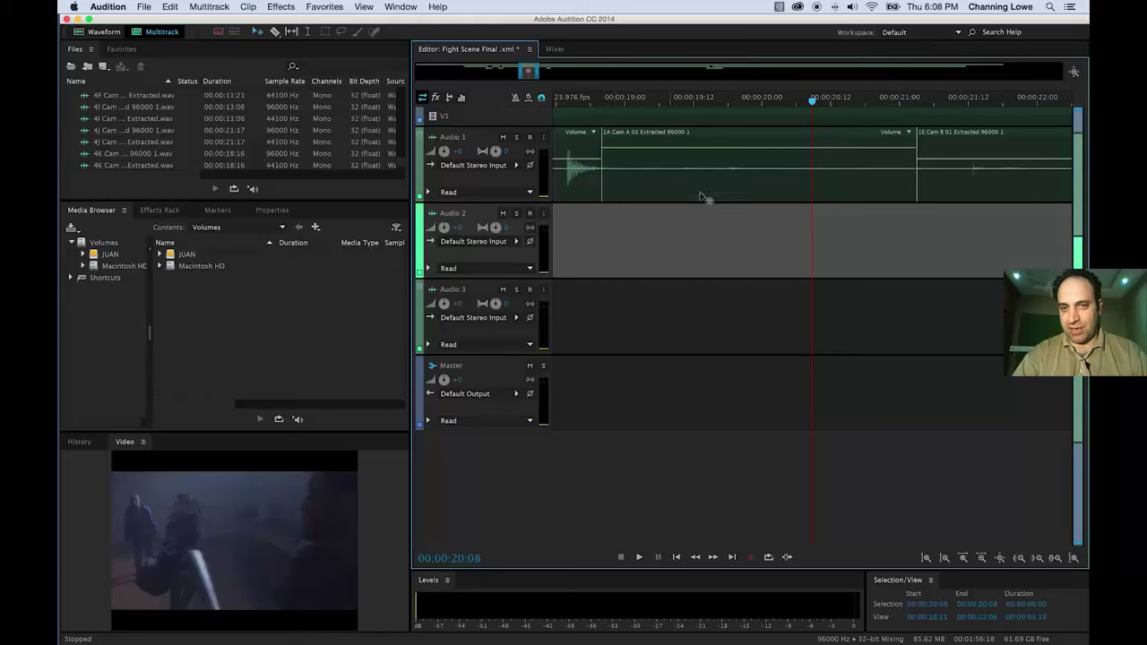
{"action": "key", "text": "space"}
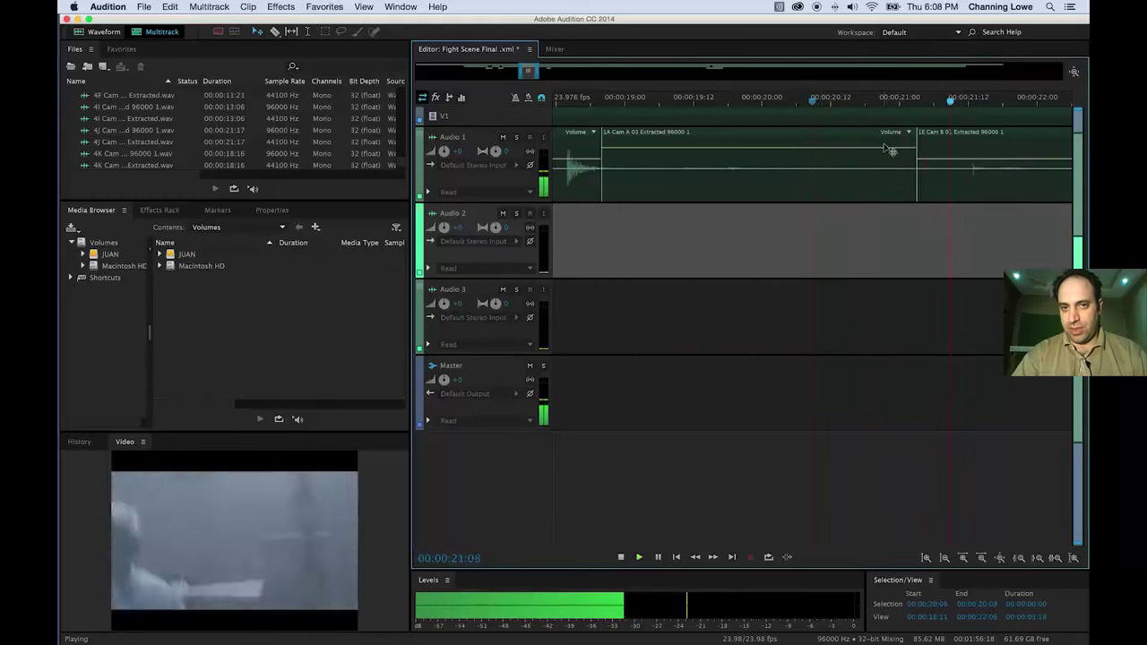
{"action": "key", "text": "space"}
Extend the end of the 1A Cam A 03 clip on Audio 1 over the 1E Cam B 01 clip to create a short crossfade.
{"action": "mouse_move", "coordinate": [898, 105]}
{"action": "left_mouse_down"}
{"action": "mouse_move", "coordinate": [874, 104]}
{"action": "mouse_move", "coordinate": [895, 103]}
{"action": "left_mouse_up"}
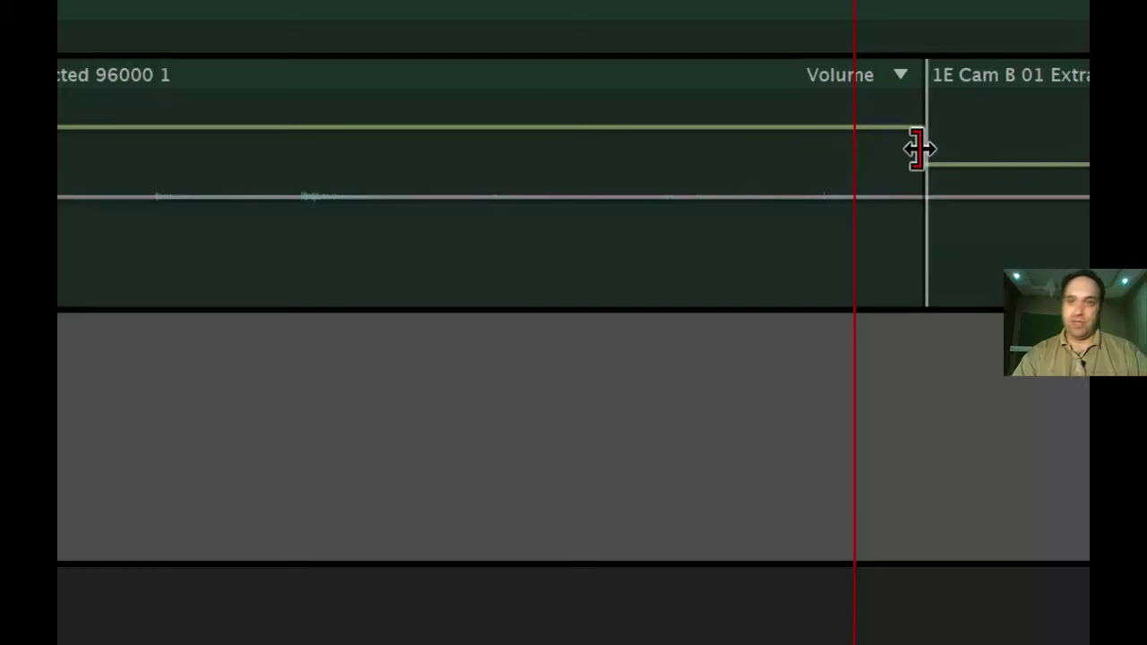
{"action": "left_click_drag", "start_coordinate": [919, 148], "coordinate": [1030, 158]}
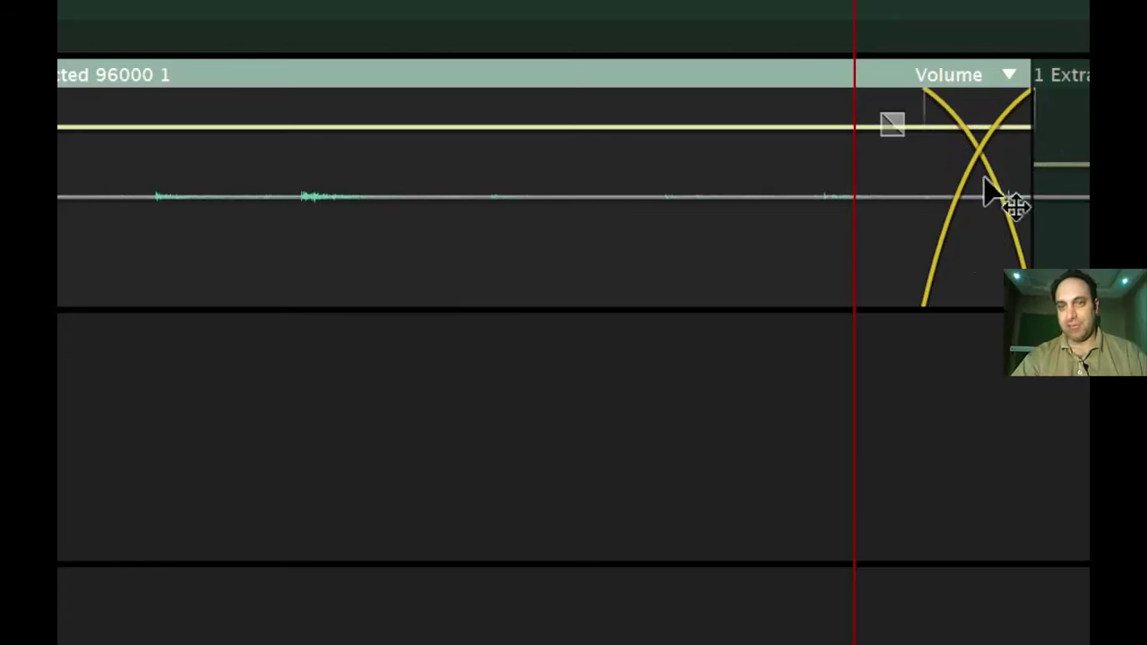
{"action": "mouse_move", "coordinate": [1028, 147]}
{"action": "left_mouse_down"}
{"action": "mouse_move", "coordinate": [884, 146]}
{"action": "mouse_move", "coordinate": [1031, 151]}
{"action": "left_mouse_up"}
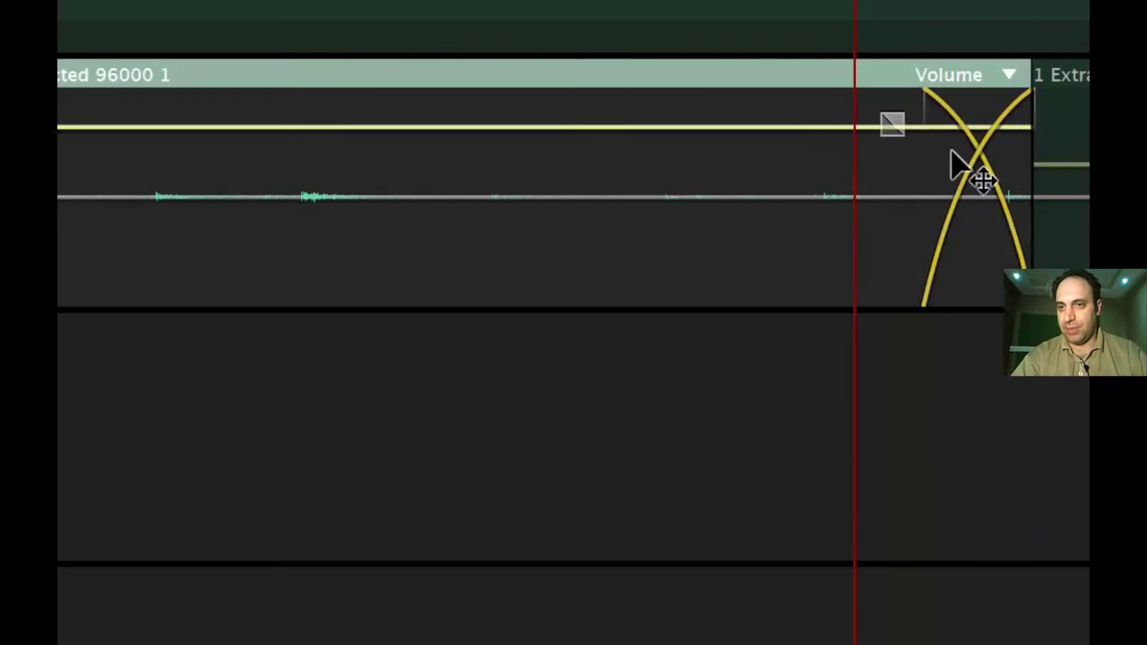
{"action": "scroll", "coordinate": [952, 151], "scroll_direction": "down", "scroll_amount": 5}
{"action": "scroll", "coordinate": [967, 166], "scroll_direction": "up", "scroll_amount": 4}
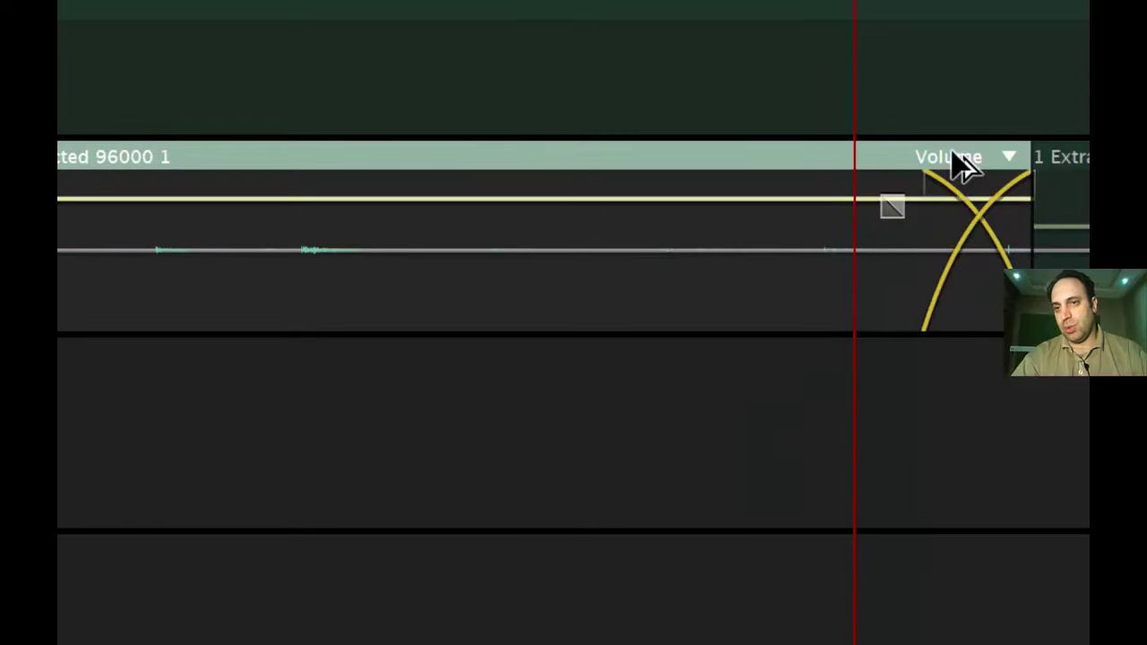
{"action": "scroll", "coordinate": [955, 153], "scroll_direction": "up", "scroll_amount": 2}
{"action": "scroll", "coordinate": [932, 157], "scroll_direction": "right", "scroll_amount": 5}
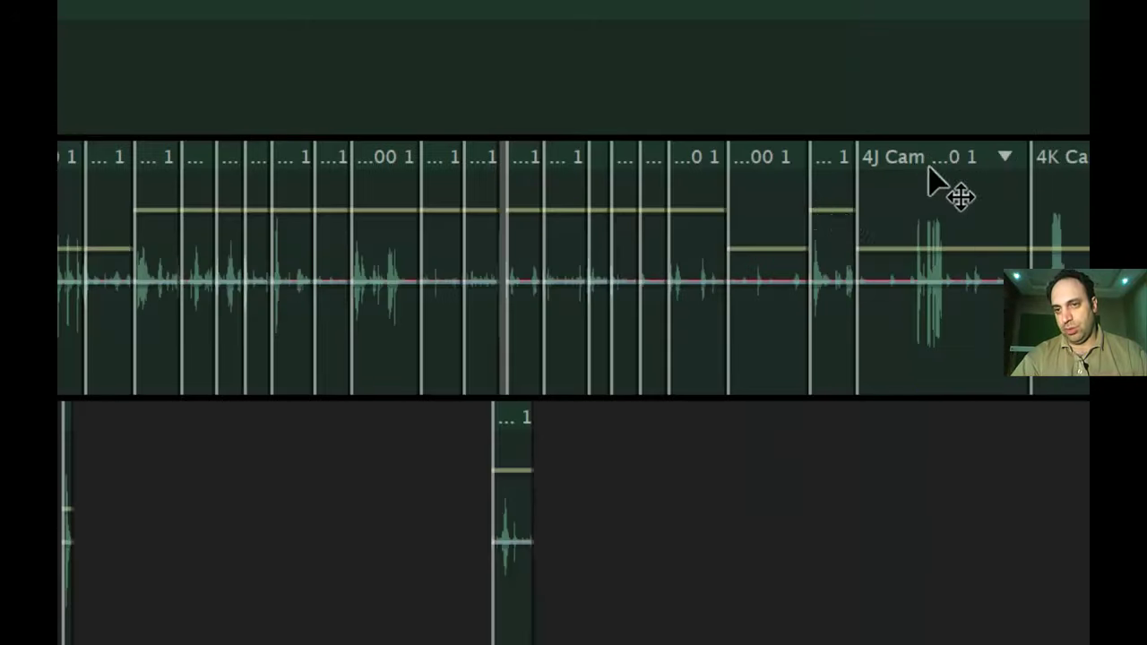
{"action": "scroll", "coordinate": [748, 200], "scroll_direction": "left", "scroll_amount": 8}
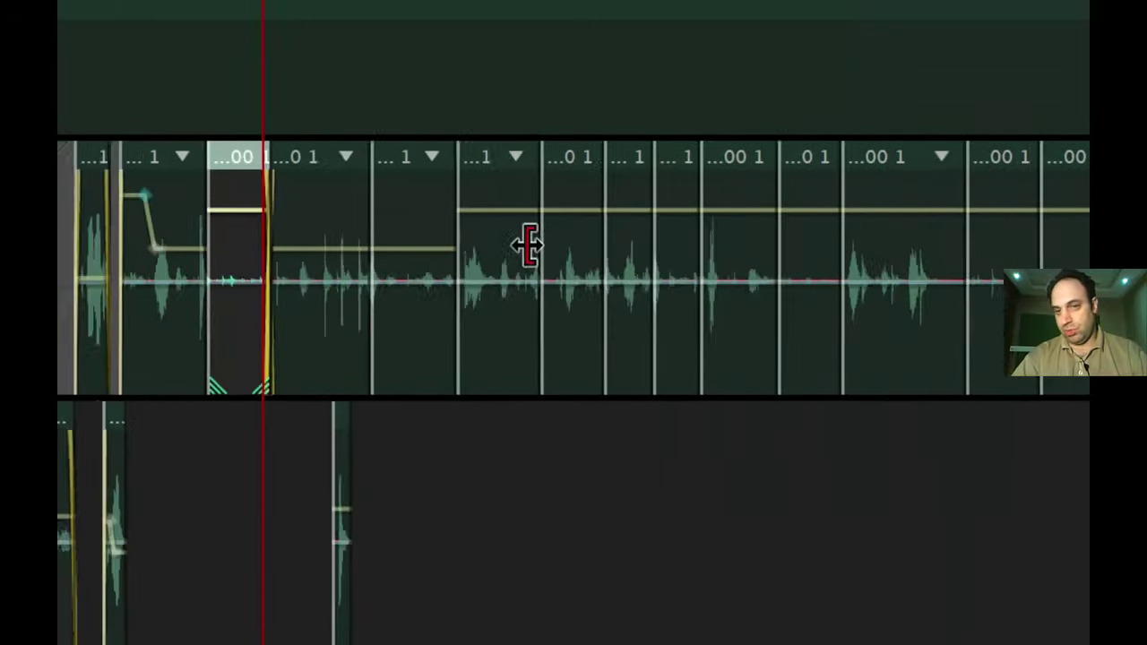
{"action": "scroll", "coordinate": [493, 256], "scroll_direction": "up", "scroll_amount": 6}
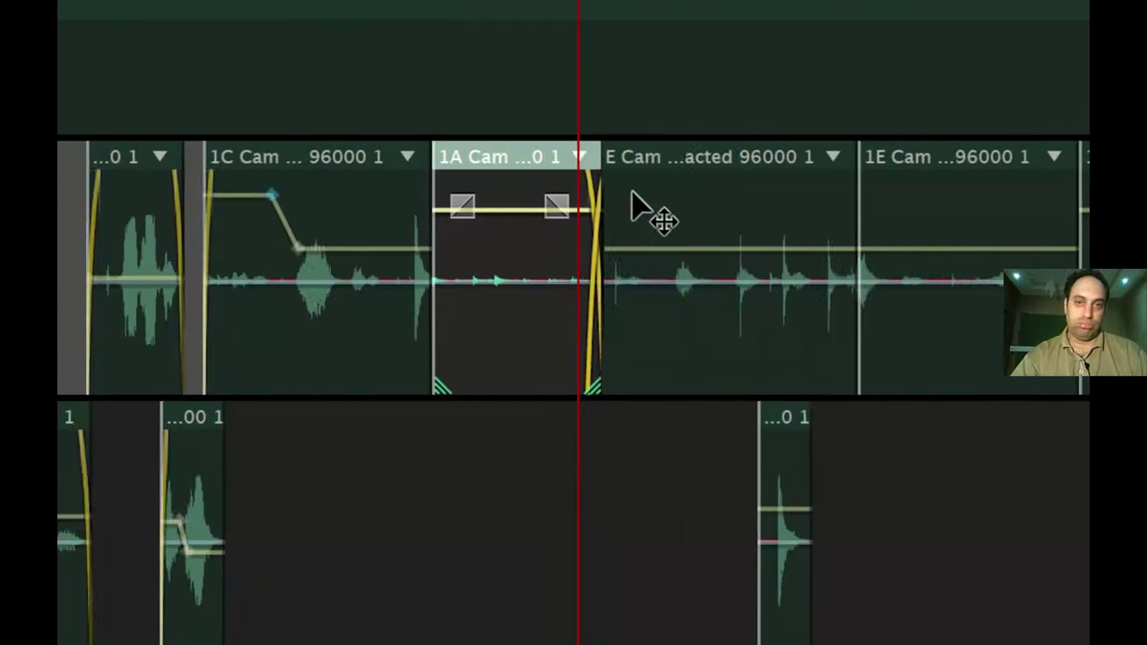
{"action": "scroll", "coordinate": [629, 135], "scroll_direction": "up", "scroll_amount": 1}
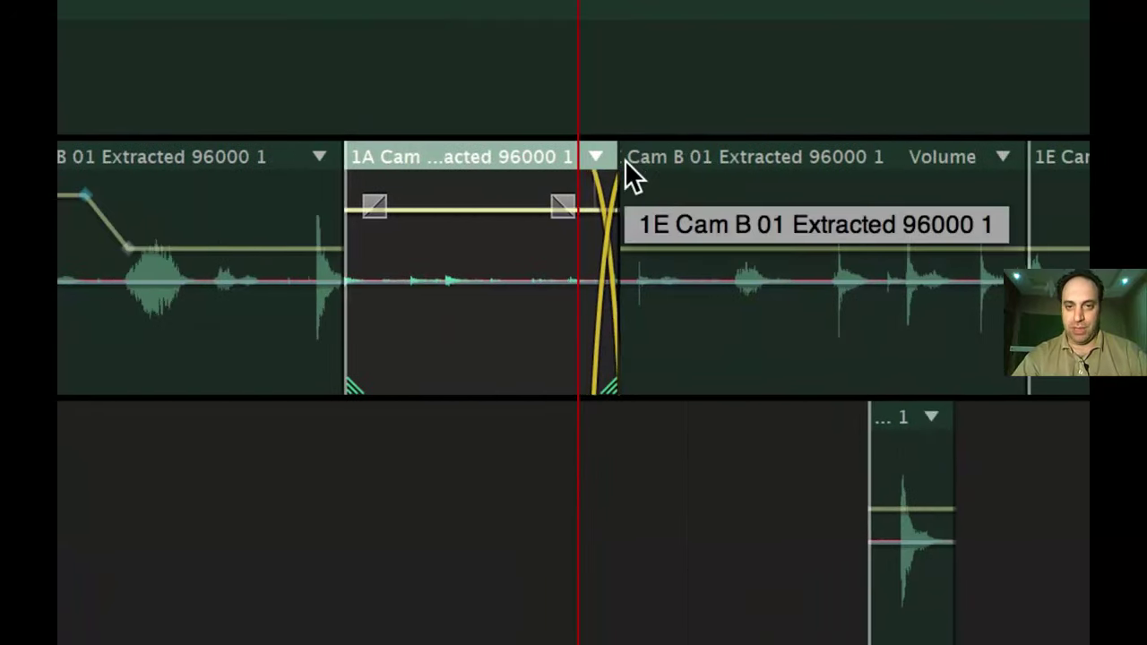
Examine the crossfade between the 1A Cam A 03 and 1E Cam B 01 clips and play through it to 00:00:21:17.
{"action": "scroll", "coordinate": [625, 159], "scroll_direction": "up", "scroll_amount": 3}
{"action": "scroll", "coordinate": [625, 160], "scroll_direction": "up", "scroll_amount": 5}
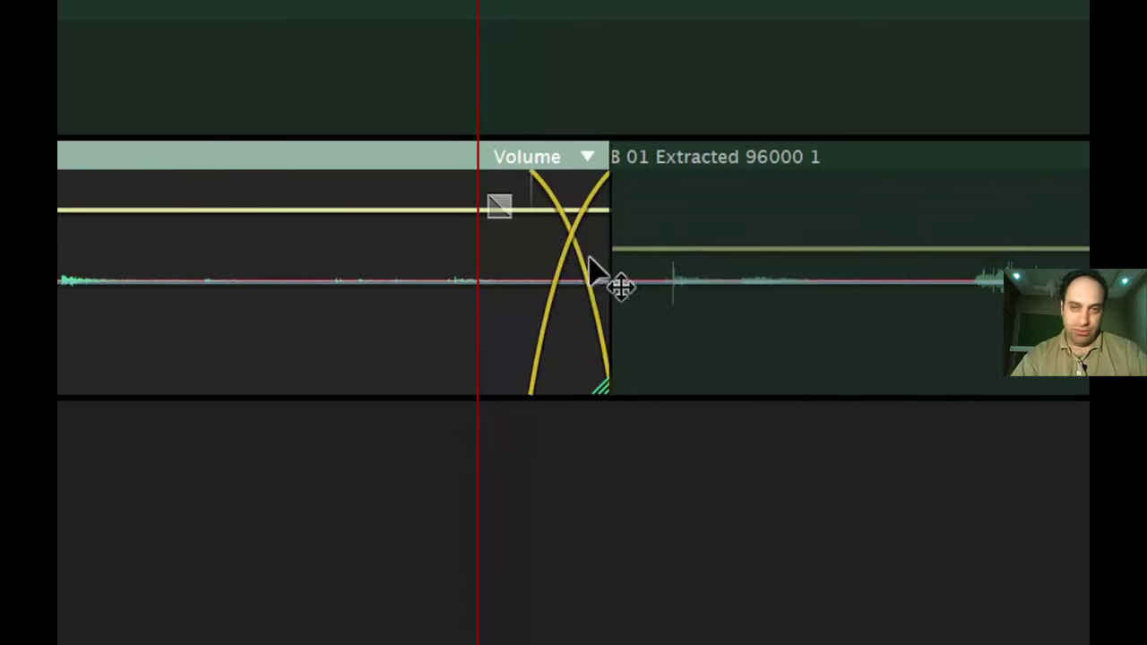
{"action": "scroll", "coordinate": [556, 212], "scroll_direction": "right", "scroll_amount": 2}
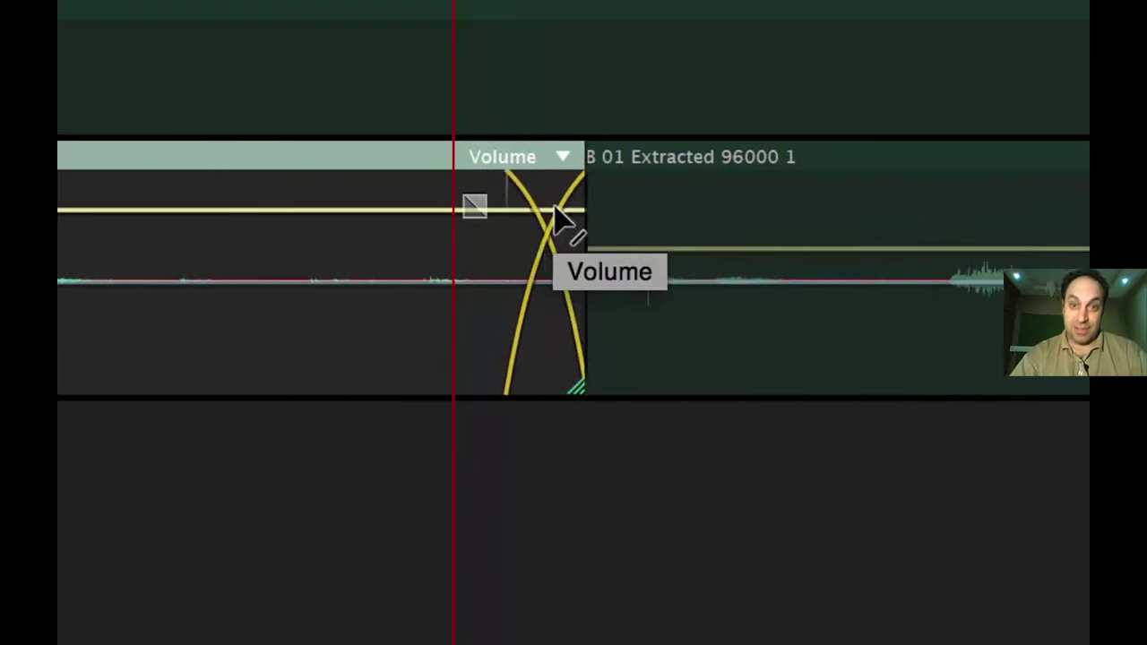
{"action": "scroll", "coordinate": [554, 212], "scroll_direction": "up", "scroll_amount": 5}
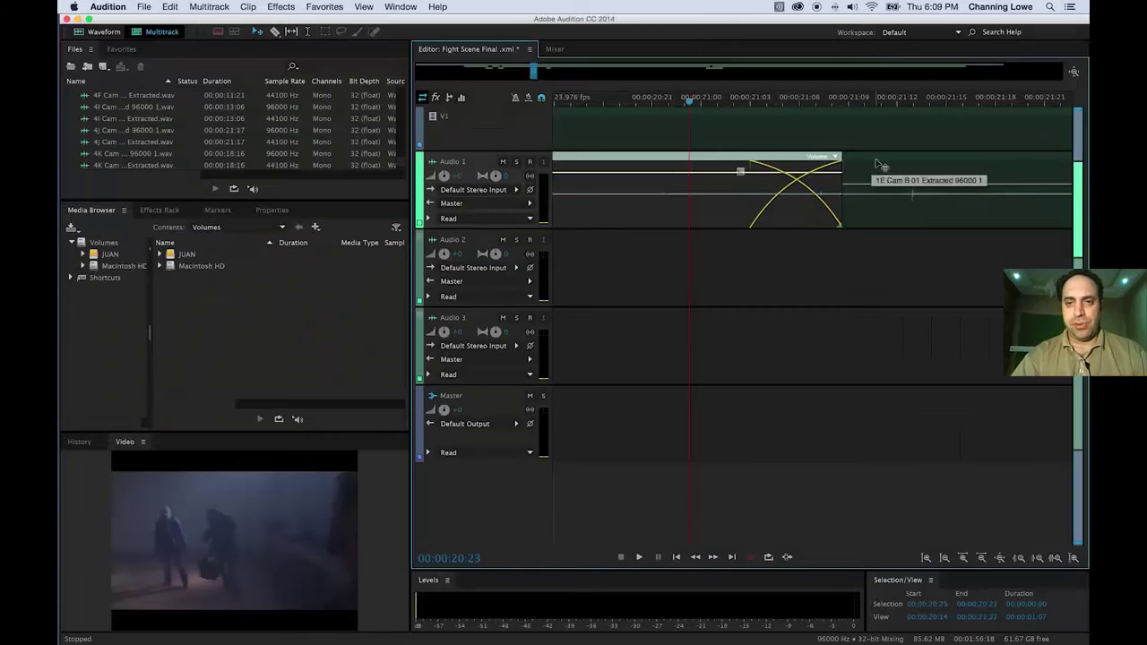
{"action": "scroll", "coordinate": [722, 96], "scroll_direction": "up", "scroll_amount": 1}
{"action": "key", "text": "space"}
{"action": "key", "text": "space"}
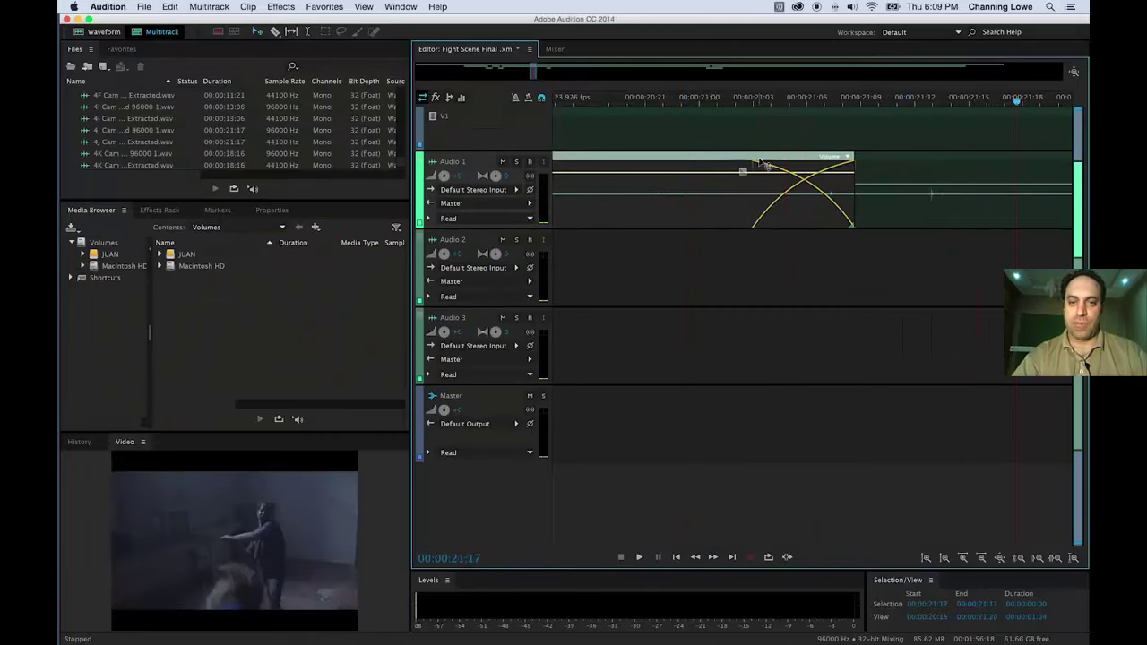
Extend the end of the clip preceding 1A Cam A 03 on Audio 1 to create a short crossfade, and play it from 00:00:18:11.
{"action": "key", "text": "minus"}
{"action": "key", "text": "minus"}
{"action": "key", "text": "minus"}
{"action": "key", "text": "minus"}
{"action": "key", "text": "minus"}
{"action": "key", "text": "minus"}
{"action": "key", "text": "minus"}
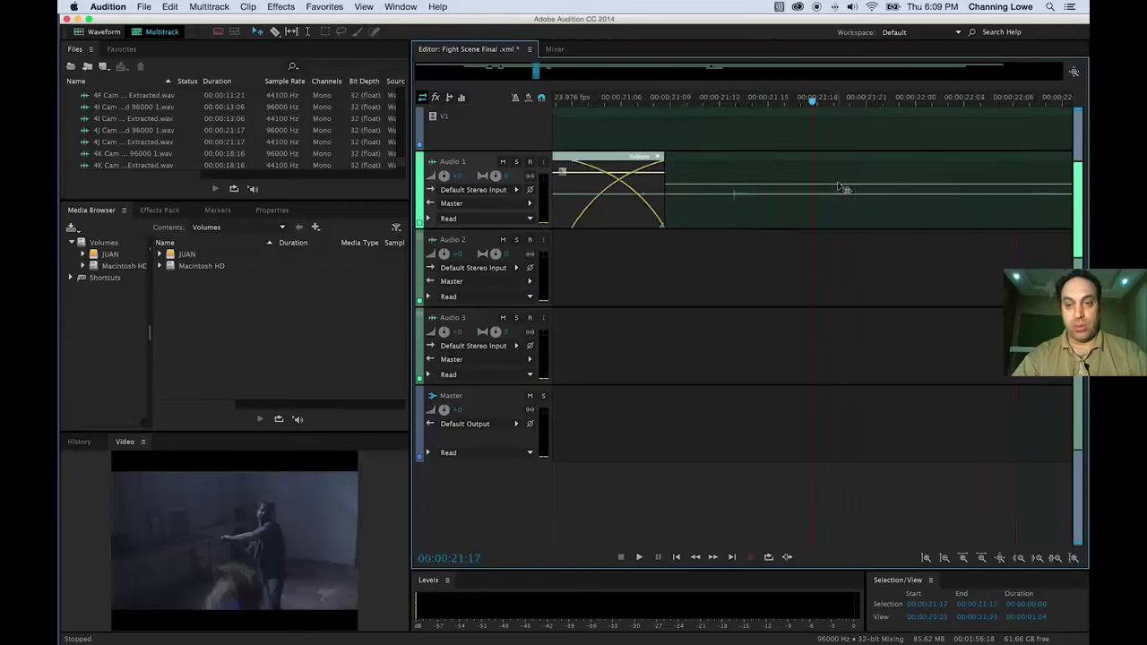
{"action": "key", "text": "minus"}
{"action": "key", "text": "minus"}
{"action": "key", "text": "minus"}
{"action": "key", "text": "minus"}
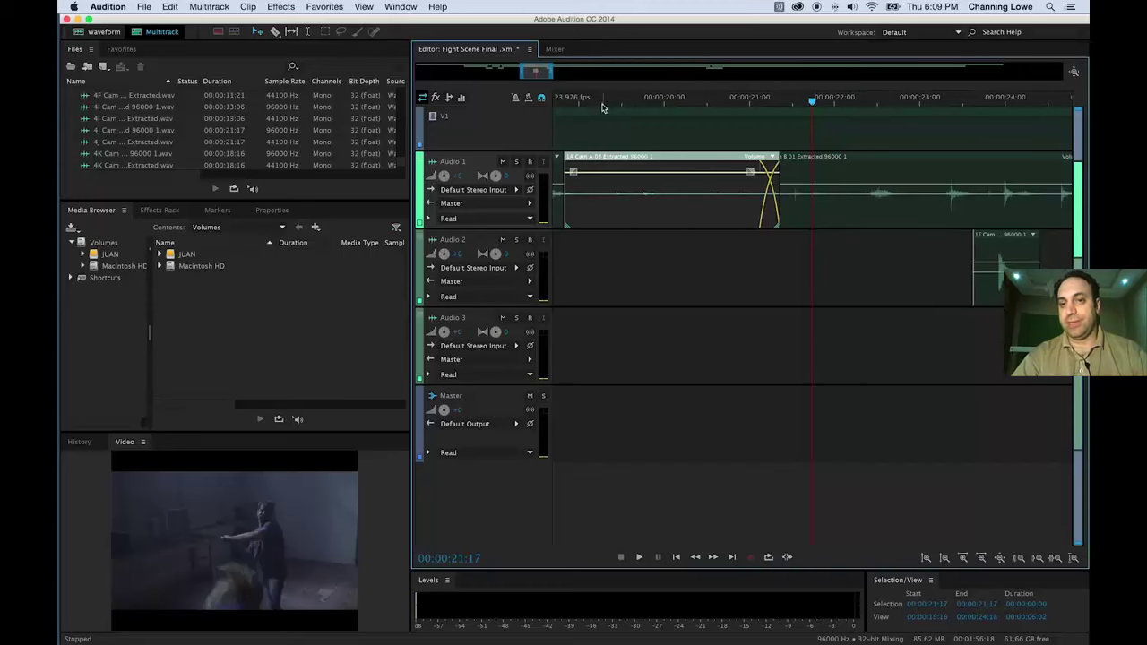
{"action": "mouse_move", "coordinate": [602, 107]}
{"action": "left_mouse_down"}
{"action": "mouse_move", "coordinate": [520, 97]}
{"action": "mouse_move", "coordinate": [617, 106]}
{"action": "left_mouse_up"}
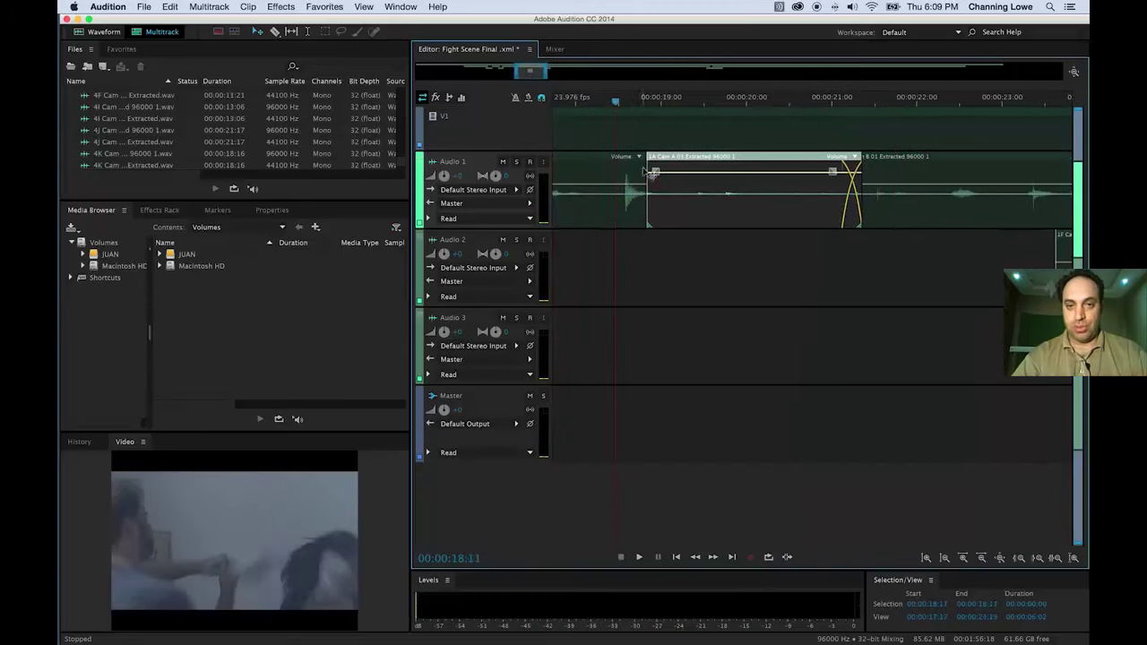
{"action": "left_click_drag", "start_coordinate": [646, 180], "coordinate": [671, 179]}
{"action": "key", "text": "space"}
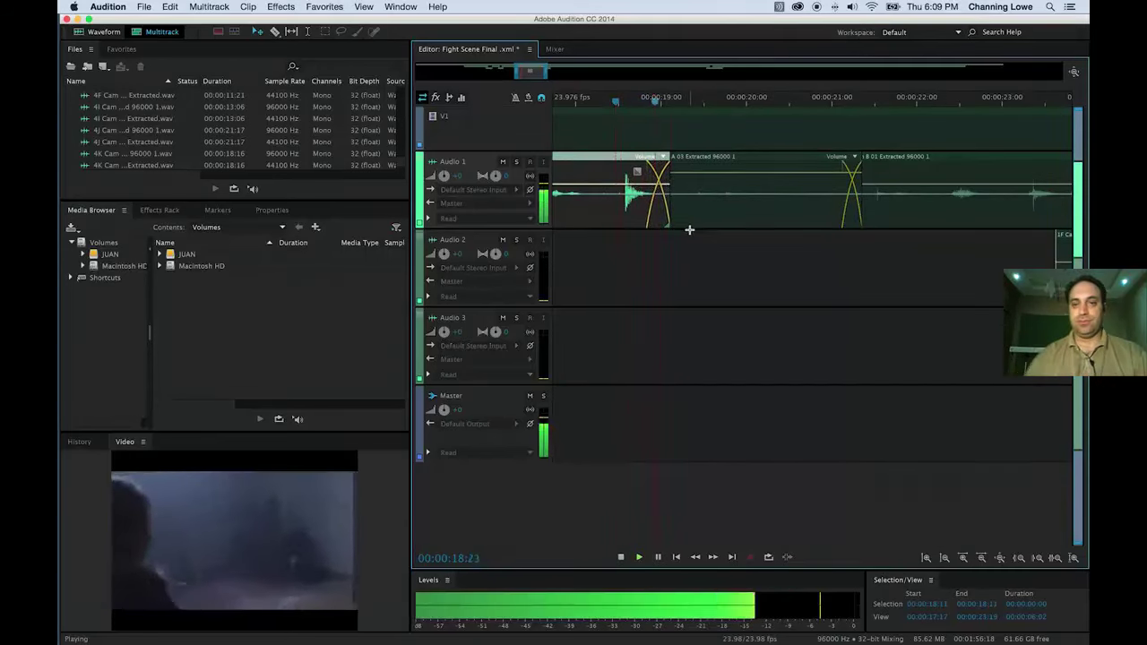
{"action": "key", "text": "space"}
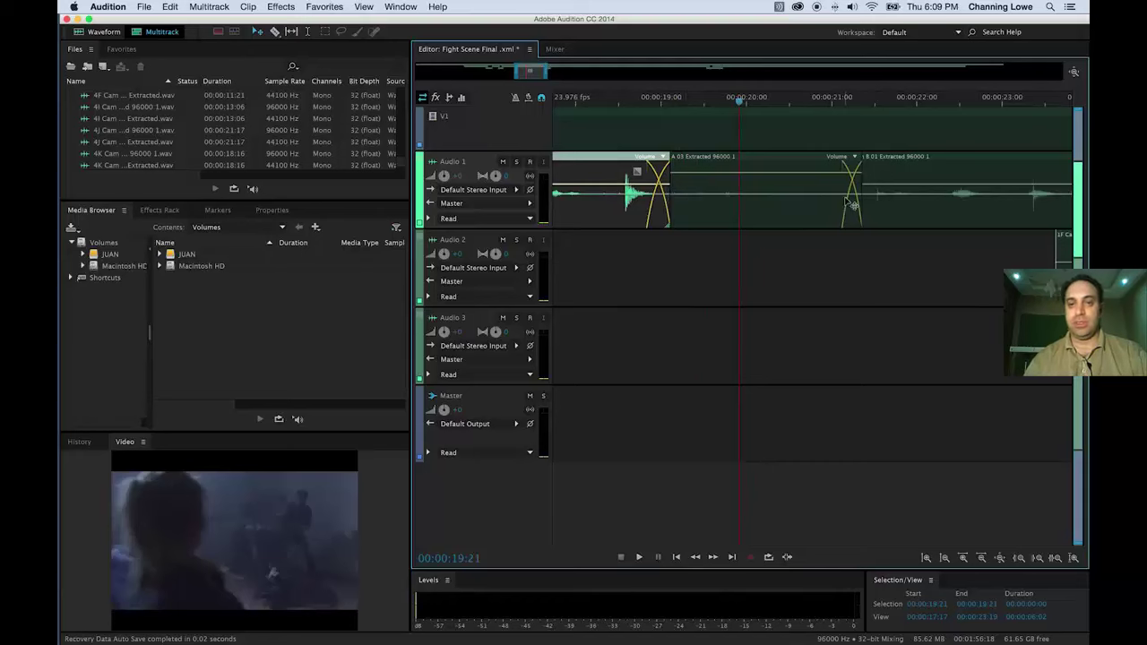
Play from 00:00:19:21 through the 1E Cam B 01 clip on Audio 1 to 00:00:24:08.
{"action": "scroll", "coordinate": [850, 202], "scroll_direction": "down", "scroll_amount": 2}
{"action": "key", "text": "space"}
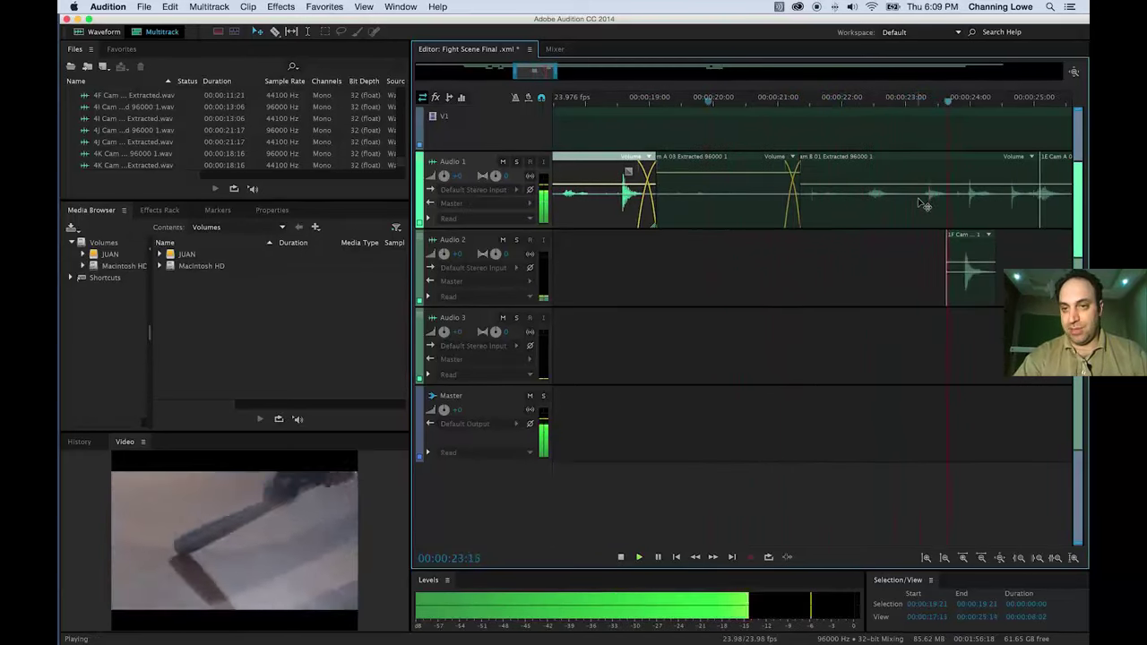
{"action": "key", "text": "space"}
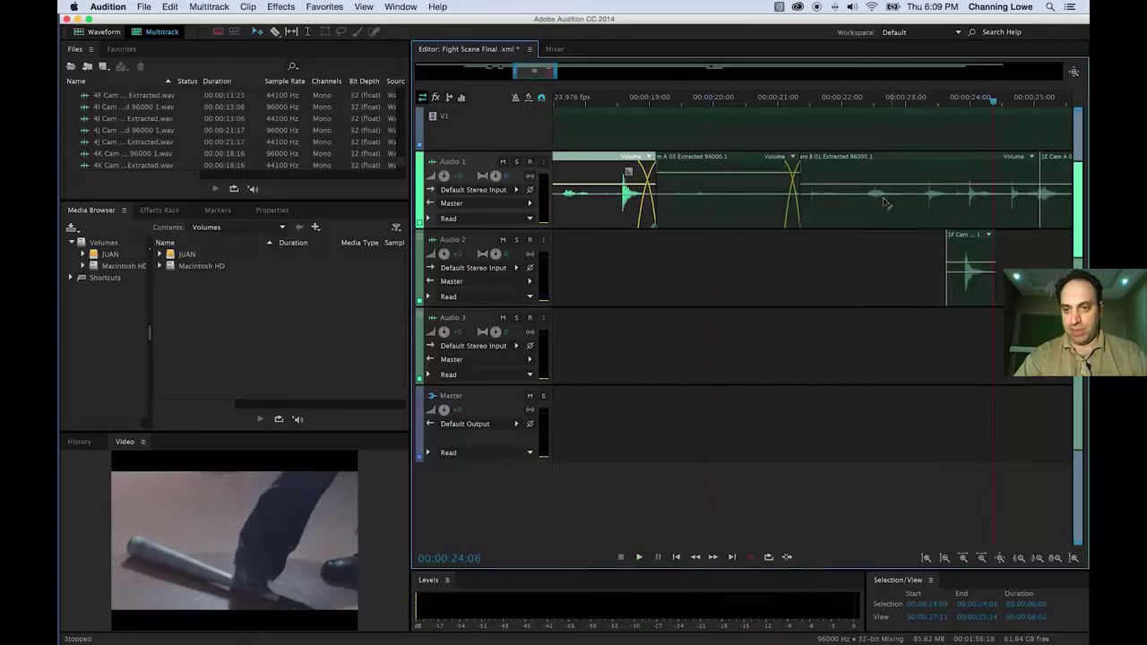
{"action": "key", "text": "backslash"}
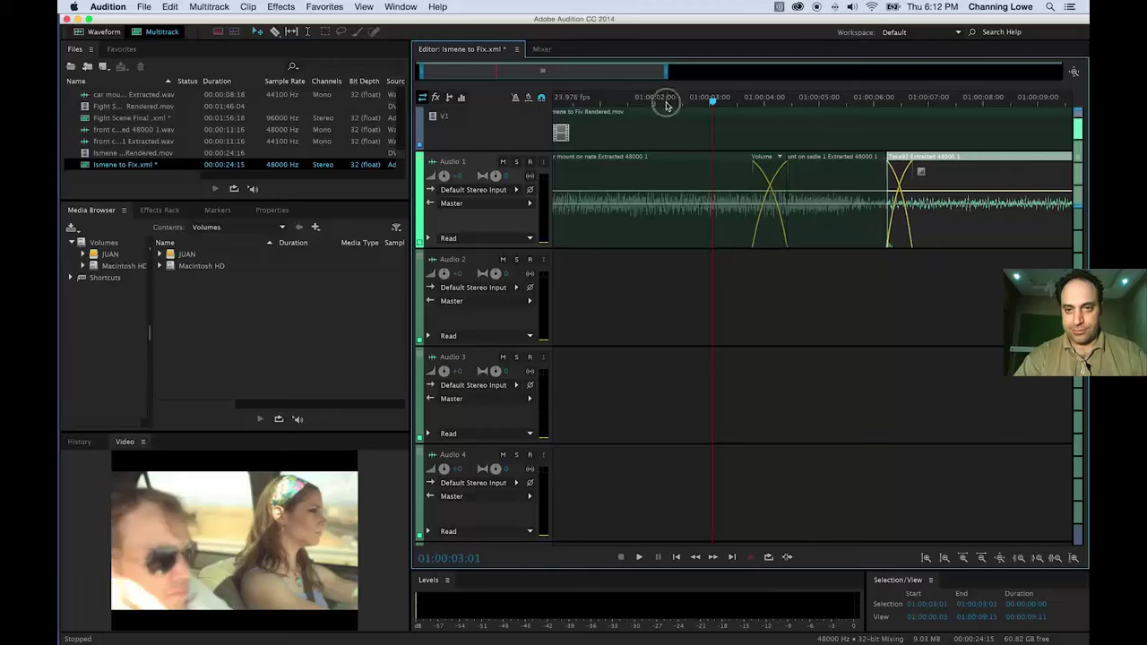
Play the car mount on nate clip in the Ismene to Fix session from 01:00:00:19 and again from 01:00:01:02.
{"action": "left_click_drag", "start_coordinate": [667, 106], "coordinate": [590, 104]}
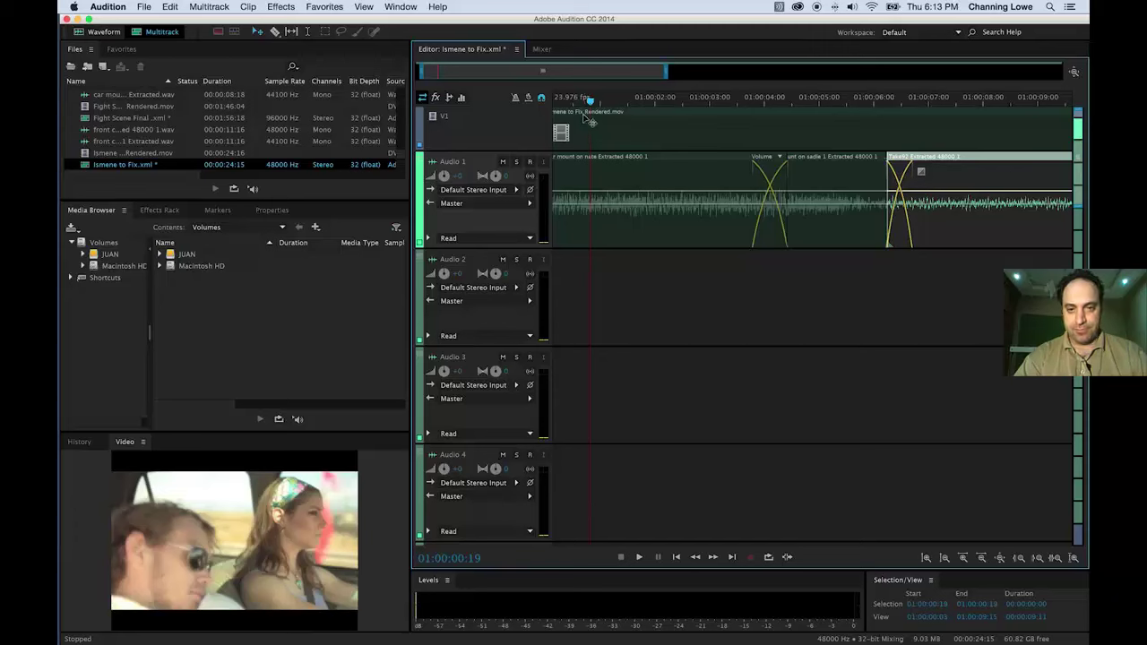
{"action": "key", "text": "space"}
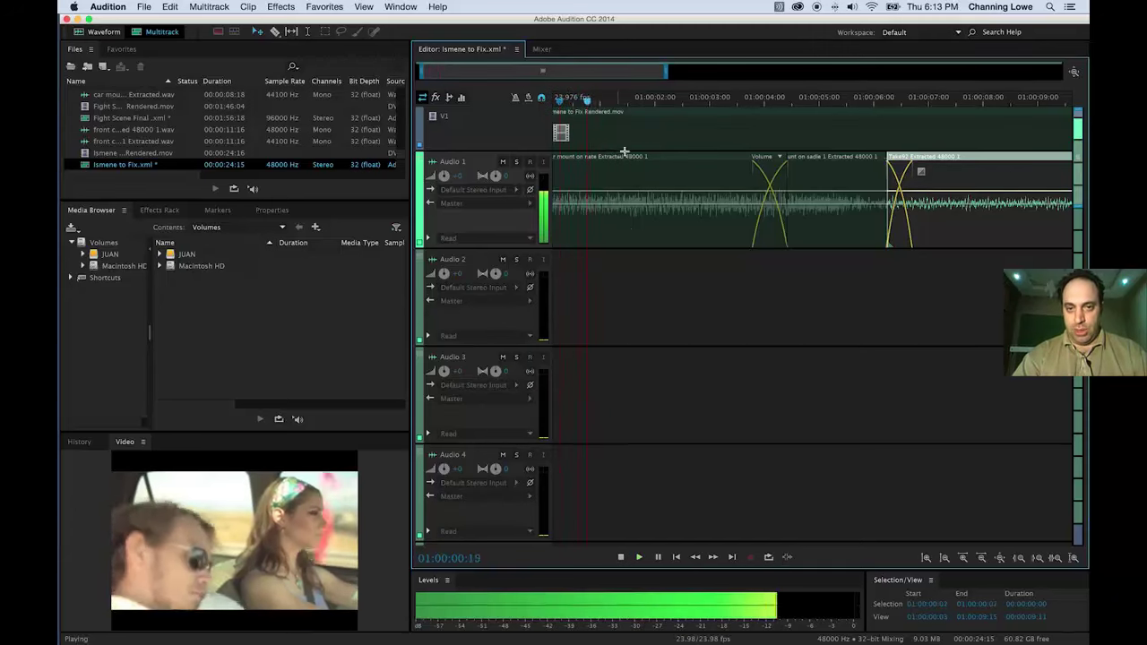
{"action": "key", "text": "space"}
{"action": "left_click_drag", "start_coordinate": [658, 103], "coordinate": [606, 104]}
{"action": "key", "text": "space"}
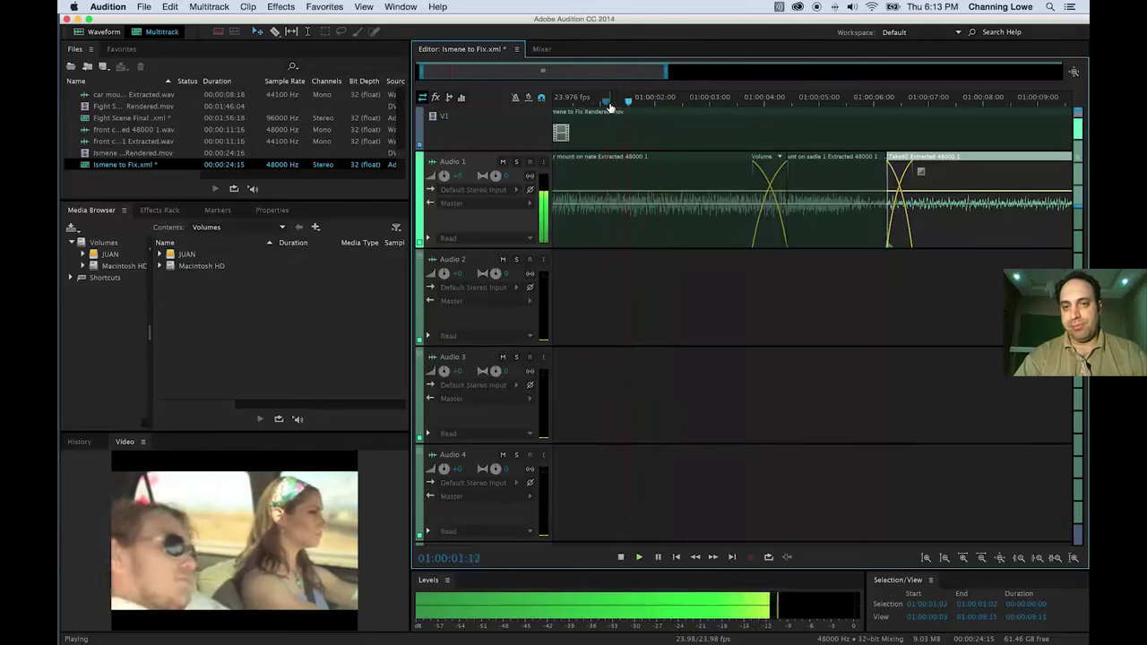
{"action": "key", "text": "space"}
Return to the start of the session, raise the system volume and play the opening of the car mount on nate clip.
{"action": "key", "text": "="}
{"action": "key", "text": "="}
{"action": "key", "text": "="}
{"action": "key", "text": "="}
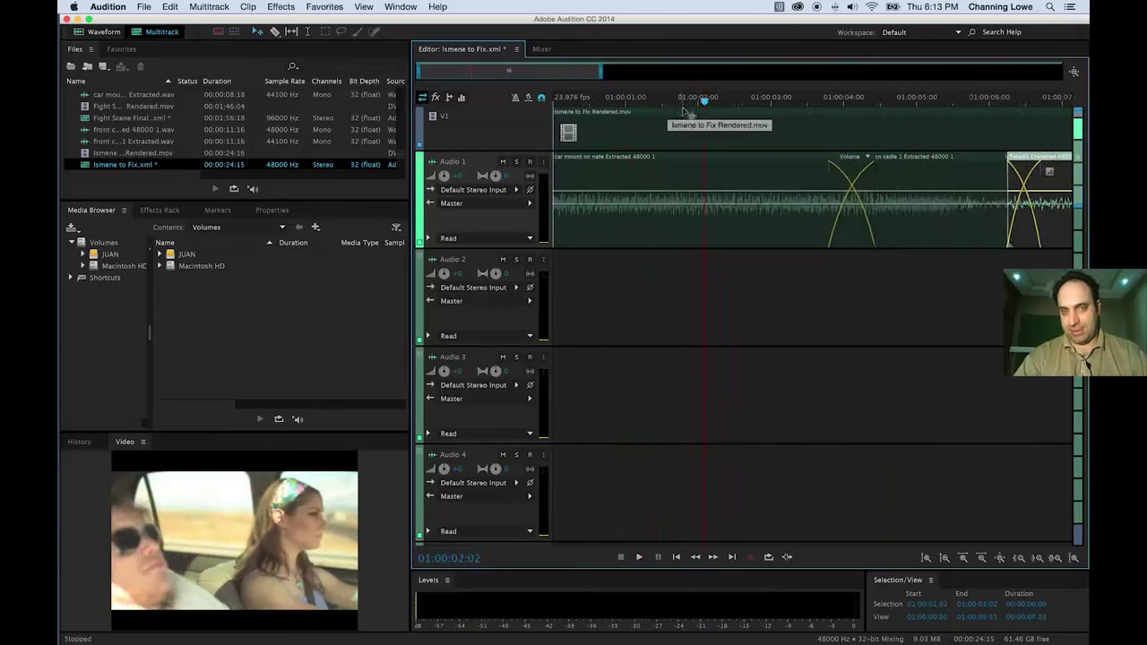
{"action": "left_click_drag", "start_coordinate": [686, 105], "coordinate": [542, 127]}
{"action": "key", "text": "XF86AudioRaiseVolume"}
{"action": "key", "text": "XF86AudioRaiseVolume"}
{"action": "key", "text": "XF86AudioRaiseVolume"}
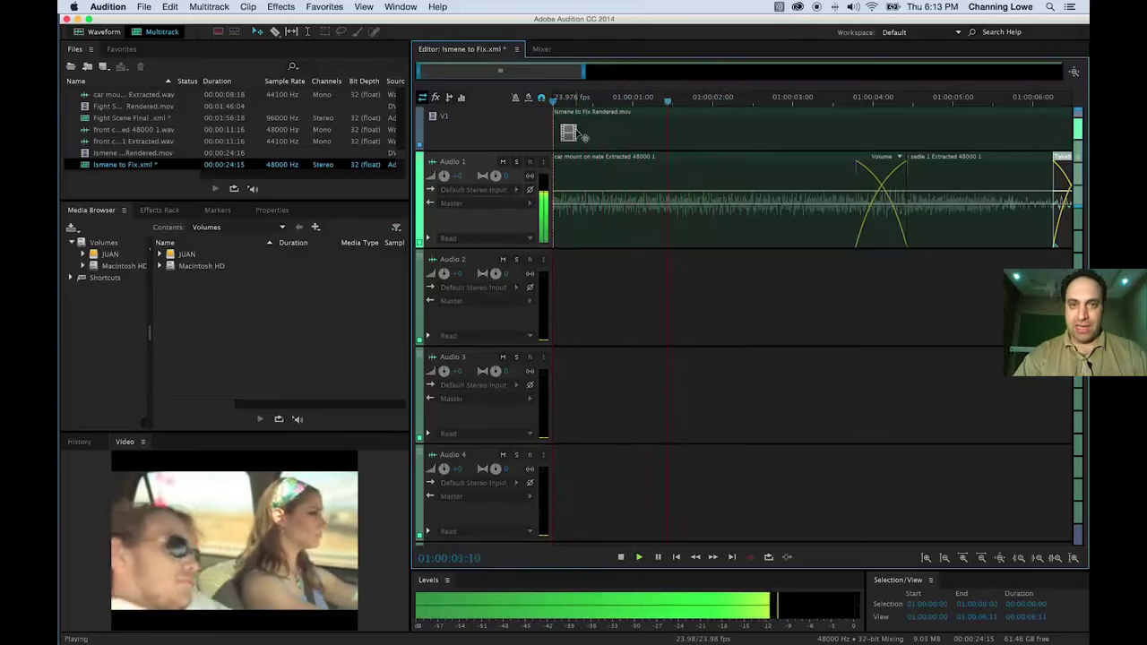
{"action": "key", "text": "space"}
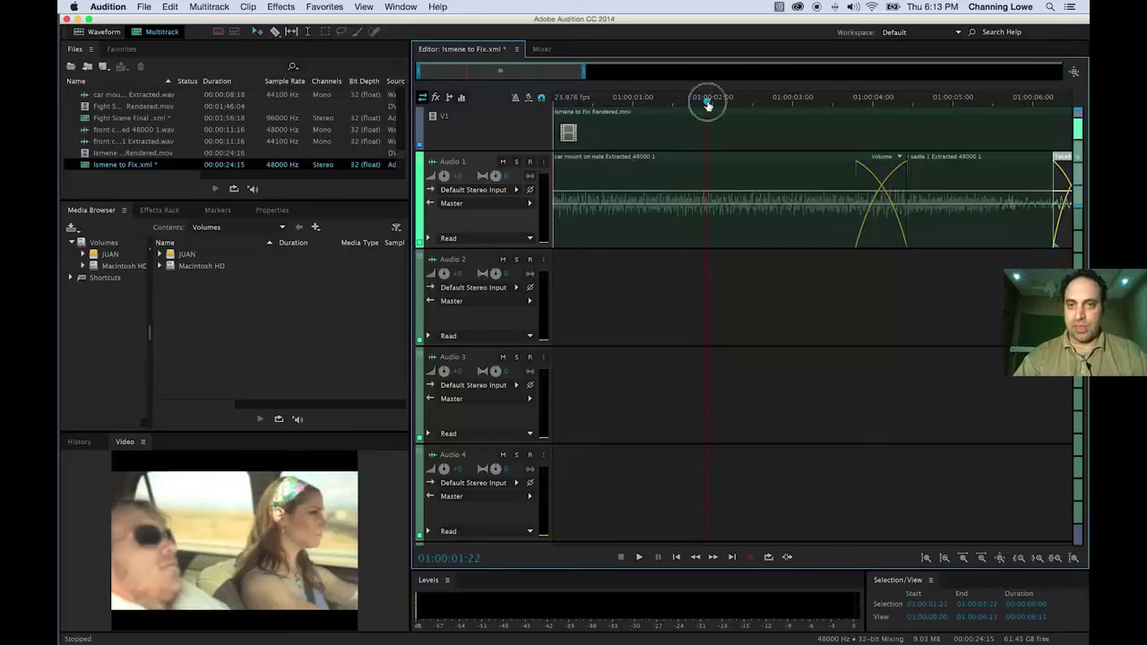
Scrub the car mount on nate clip from 01:00:01:20 back to 01:00:01:03 and select the clip.
{"action": "left_click_drag", "start_coordinate": [708, 105], "coordinate": [702, 104]}
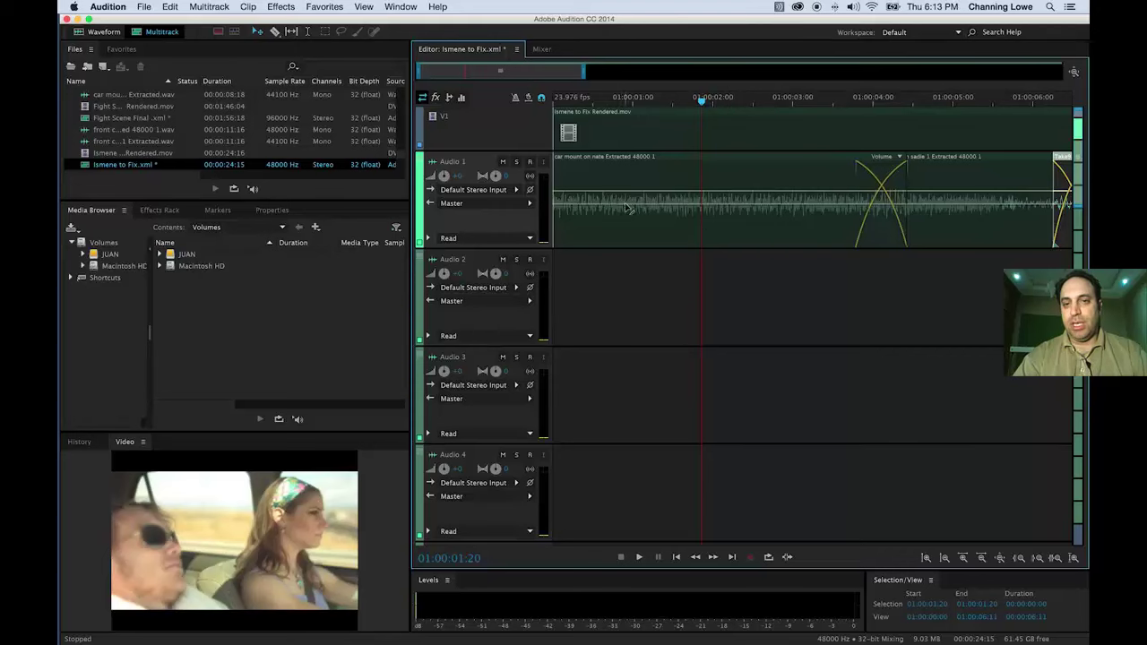
{"action": "key", "text": "minus"}
{"action": "key", "text": "equal"}
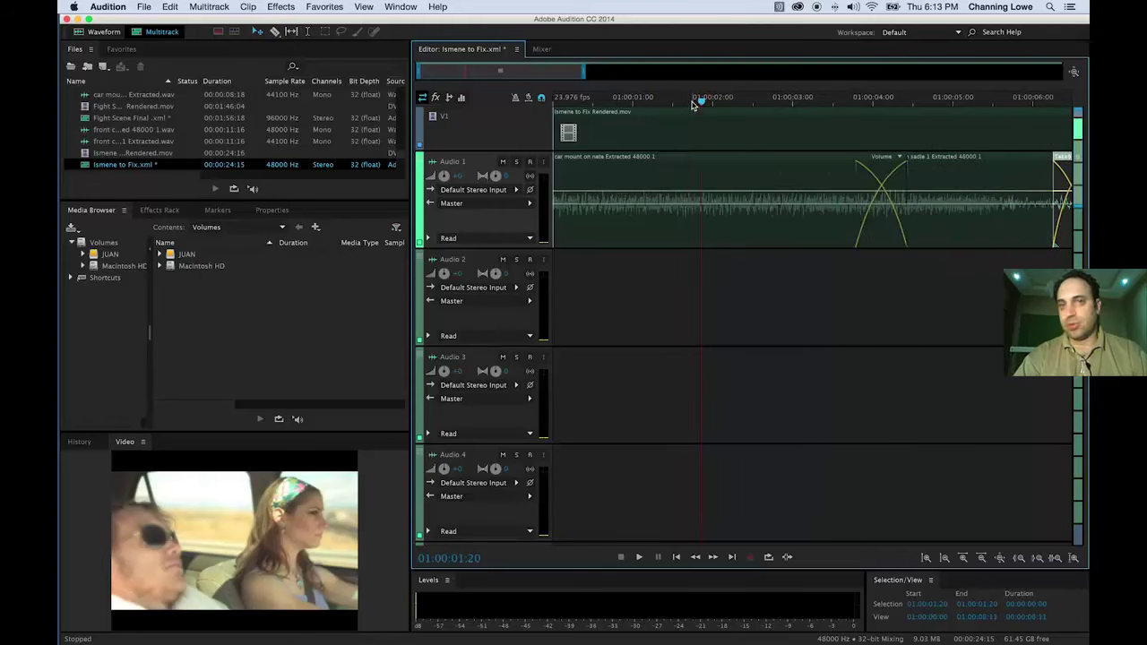
{"action": "mouse_move", "coordinate": [693, 105]}
{"action": "left_mouse_down"}
{"action": "mouse_move", "coordinate": [640, 103]}
{"action": "mouse_move", "coordinate": [675, 105]}
{"action": "left_mouse_up"}
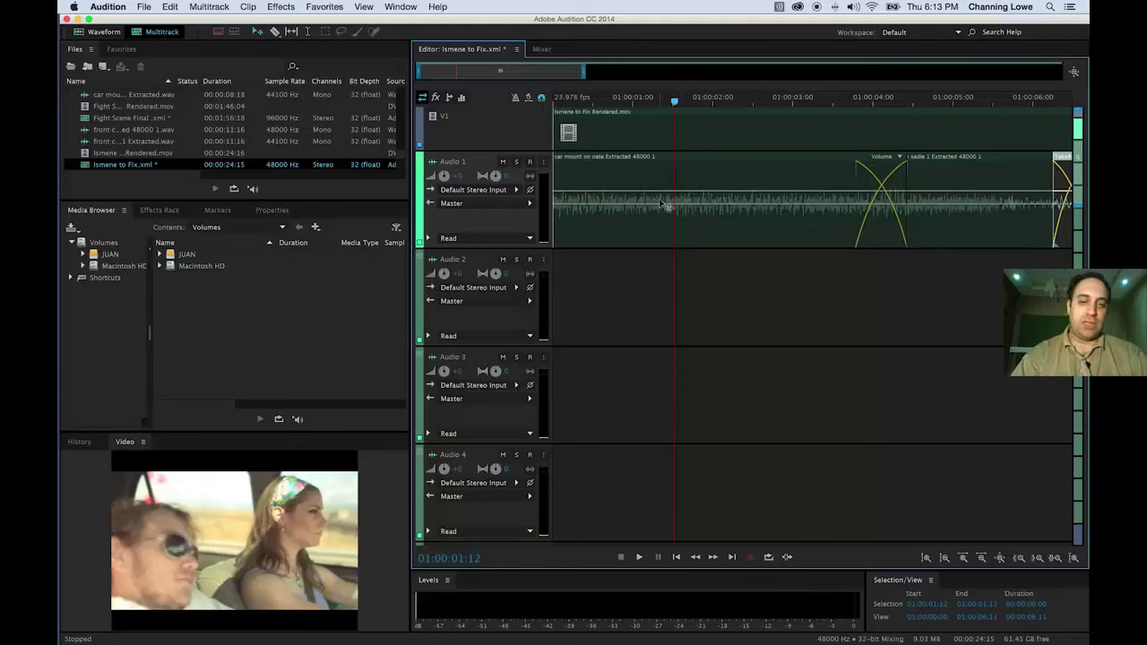
{"action": "scroll", "coordinate": [690, 211], "scroll_direction": "up", "scroll_amount": 3}
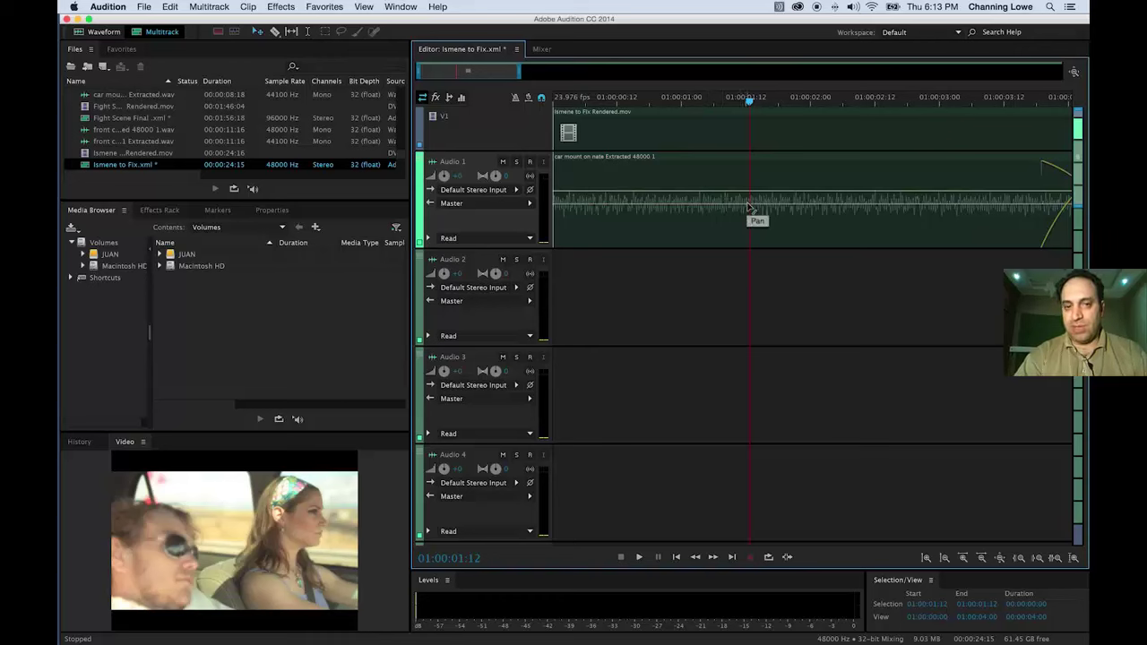
{"action": "left_click_drag", "start_coordinate": [749, 95], "coordinate": [700, 103]}
{"action": "right_click", "coordinate": [676, 179]}
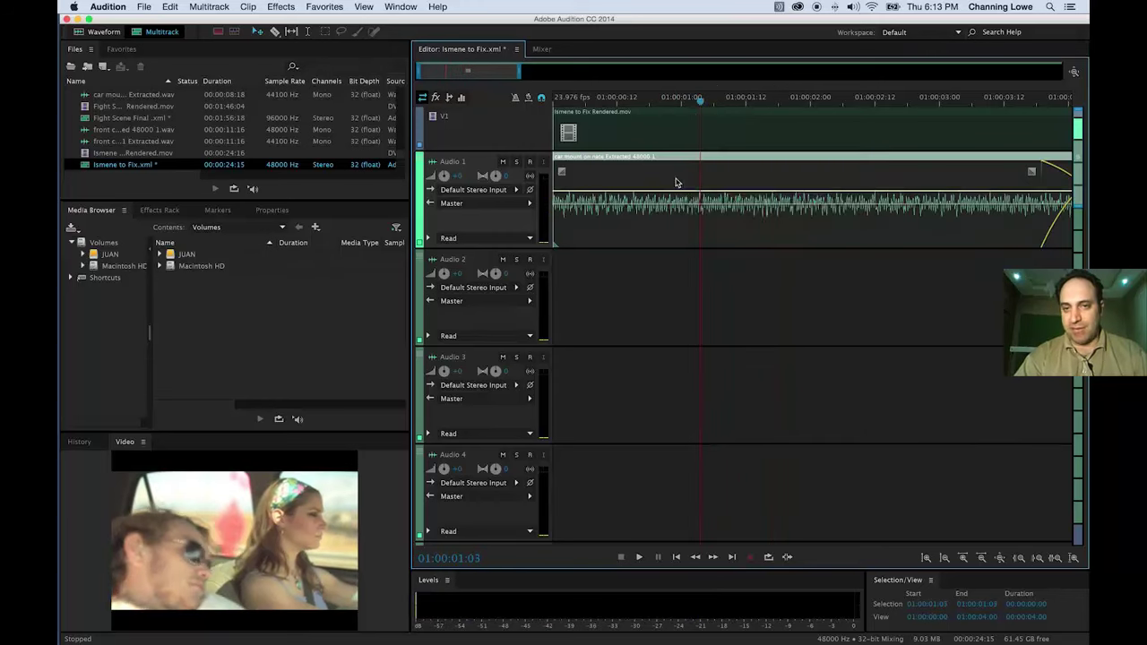
{"action": "left_click", "coordinate": [642, 193]}
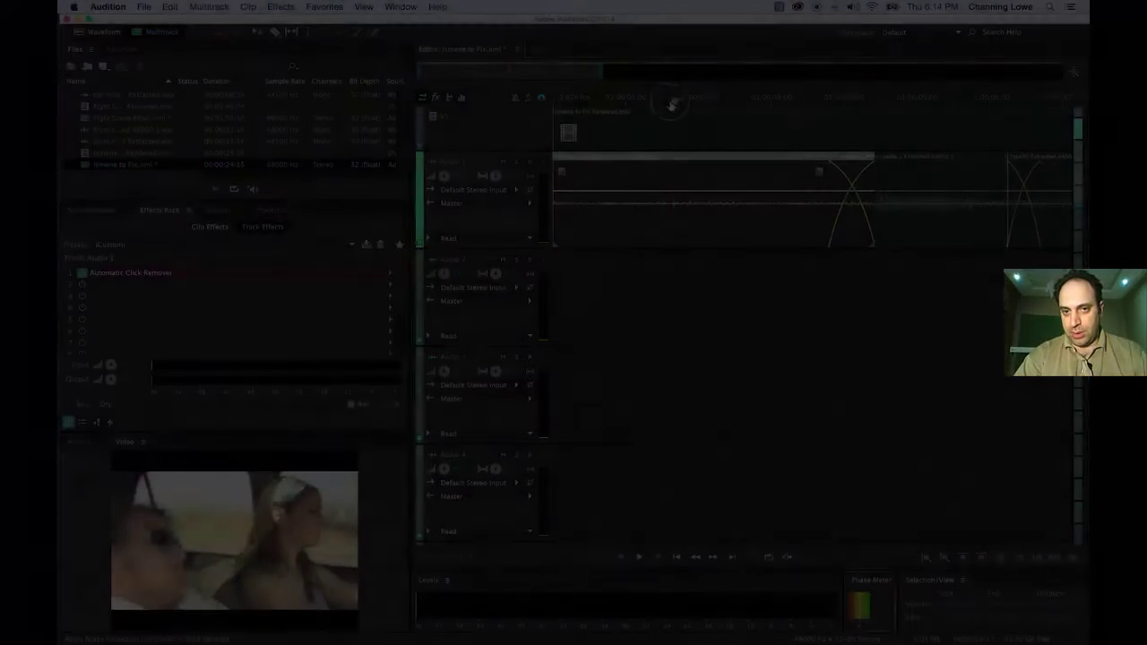
Enlarge the tracks and inspect the spike in the car mount on nate clip, placing the playhead before it at 01:00:01:07.
{"action": "left_click_drag", "start_coordinate": [672, 104], "coordinate": [661, 103]}
{"action": "key", "text": "alt+="}
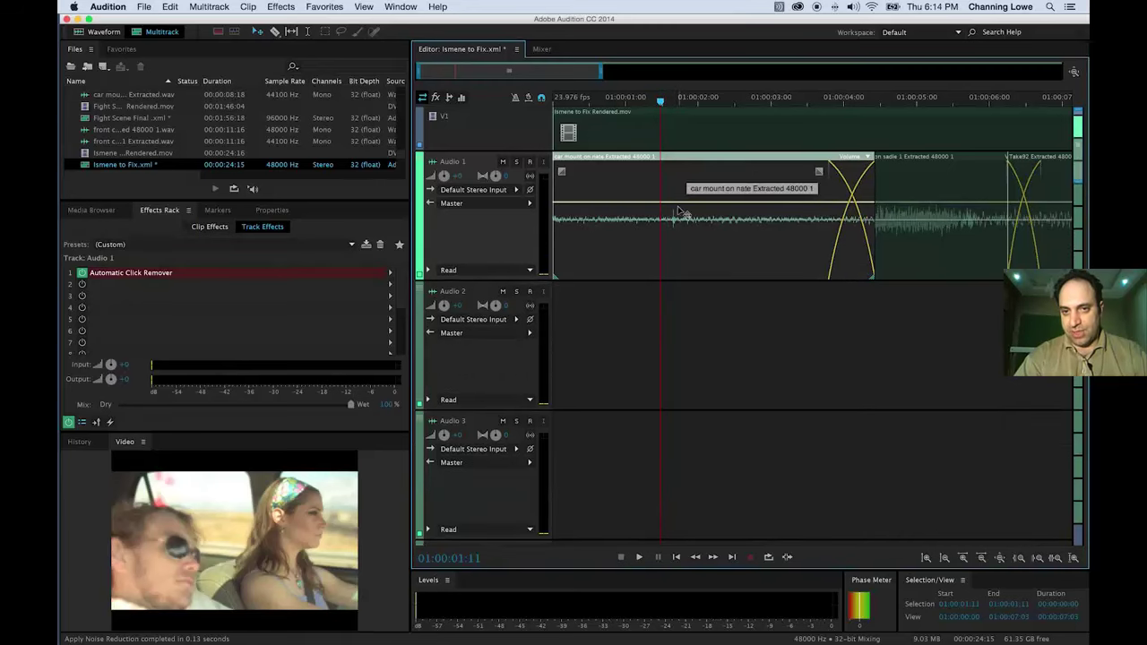
{"action": "key", "text": "="}
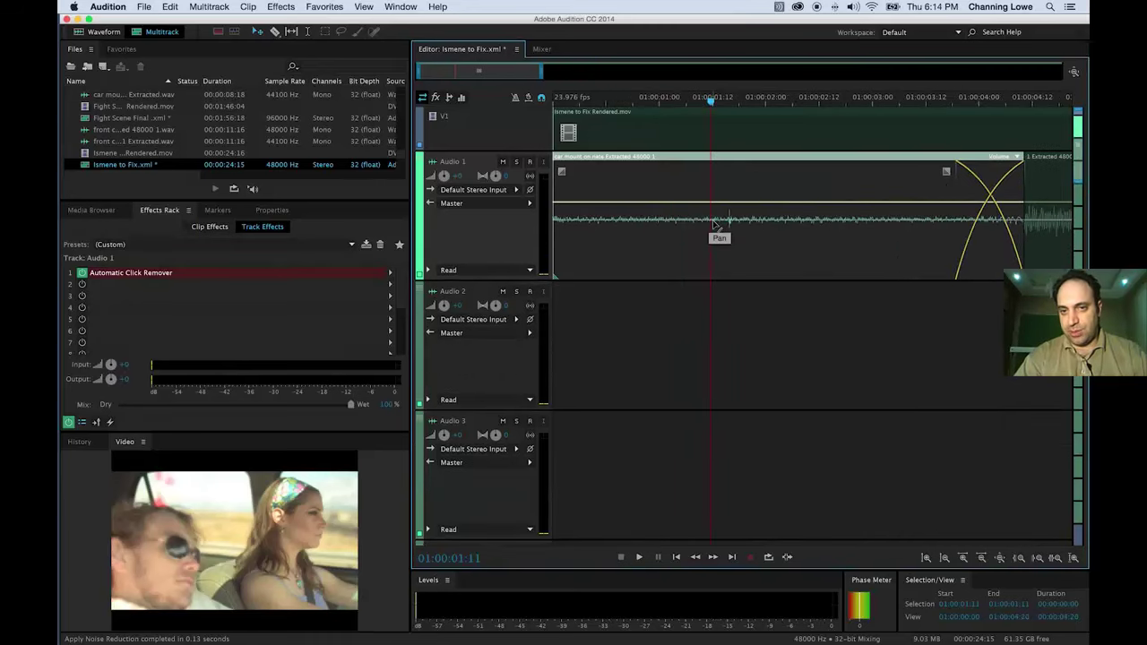
{"action": "left_click", "coordinate": [712, 98]}
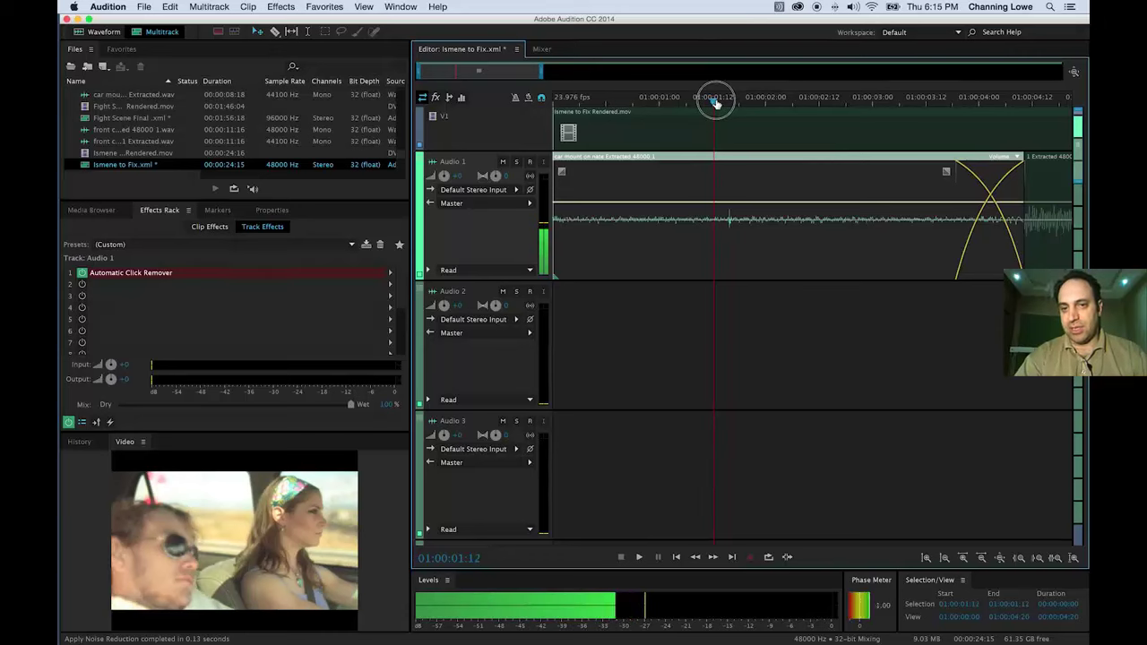
{"action": "left_click_drag", "start_coordinate": [715, 103], "coordinate": [692, 109]}
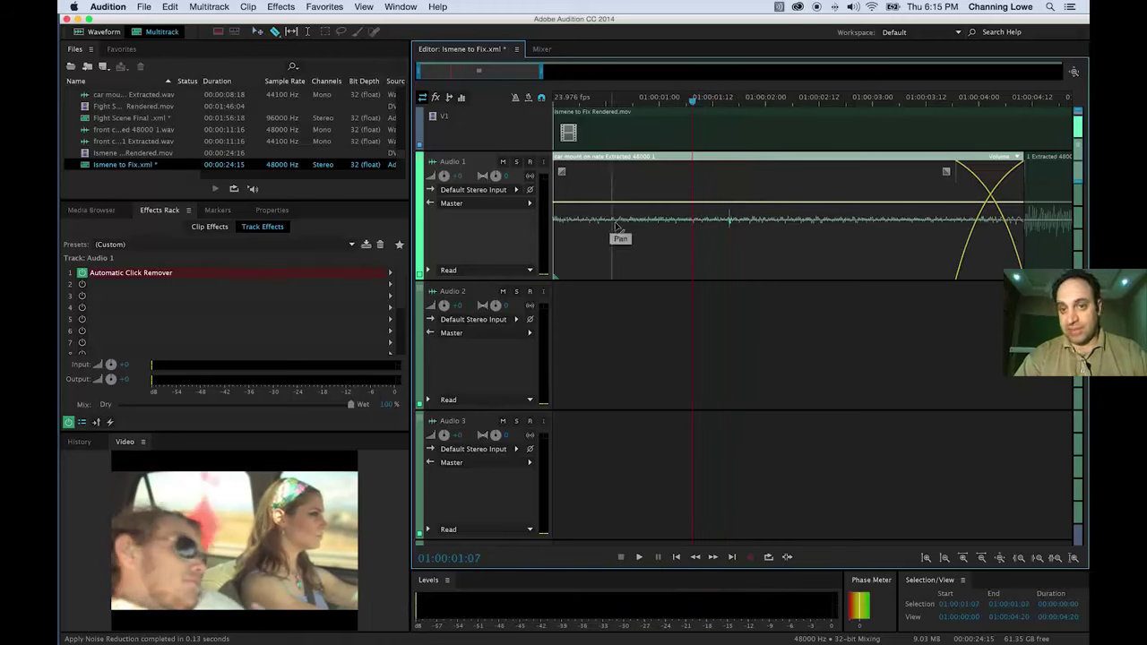
Split the car mount on nate clip at 01:00:01:07 and about 01:00:02:00, and delete the segment between the cuts.
{"action": "left_click", "coordinate": [698, 193]}
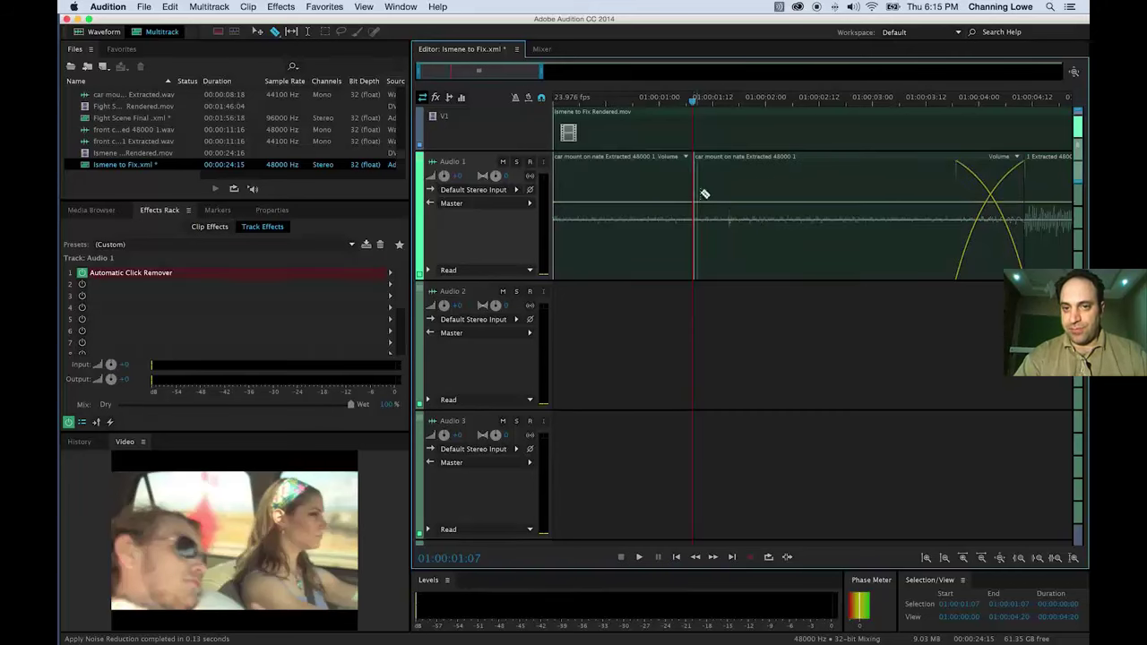
{"action": "left_click", "coordinate": [769, 206]}
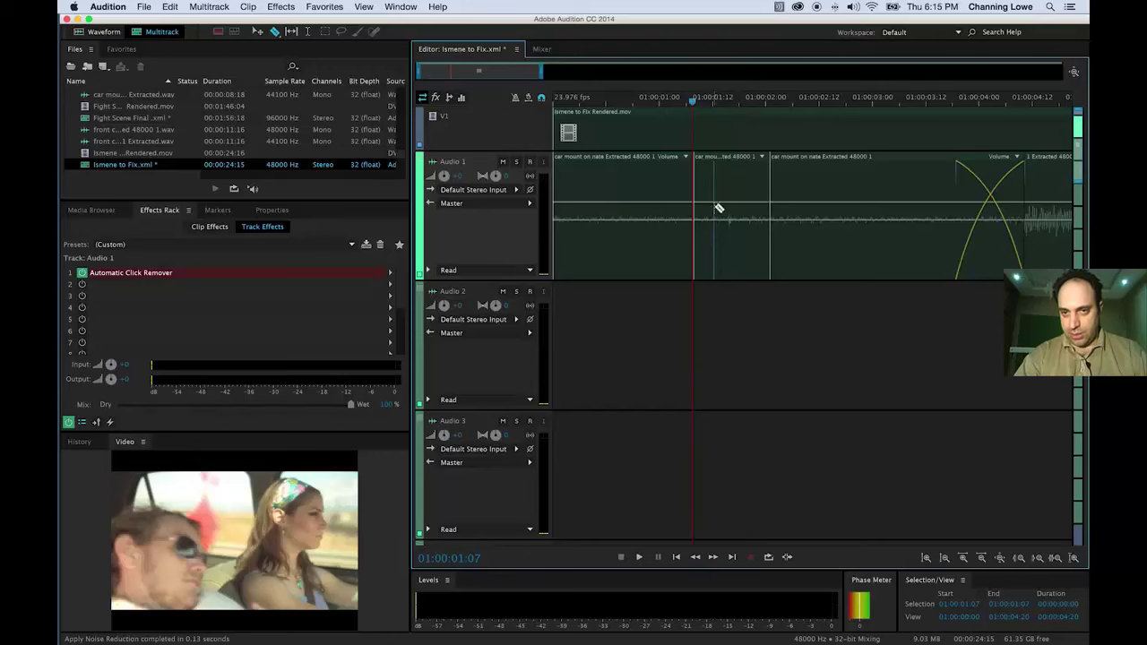
{"action": "key", "text": "v"}
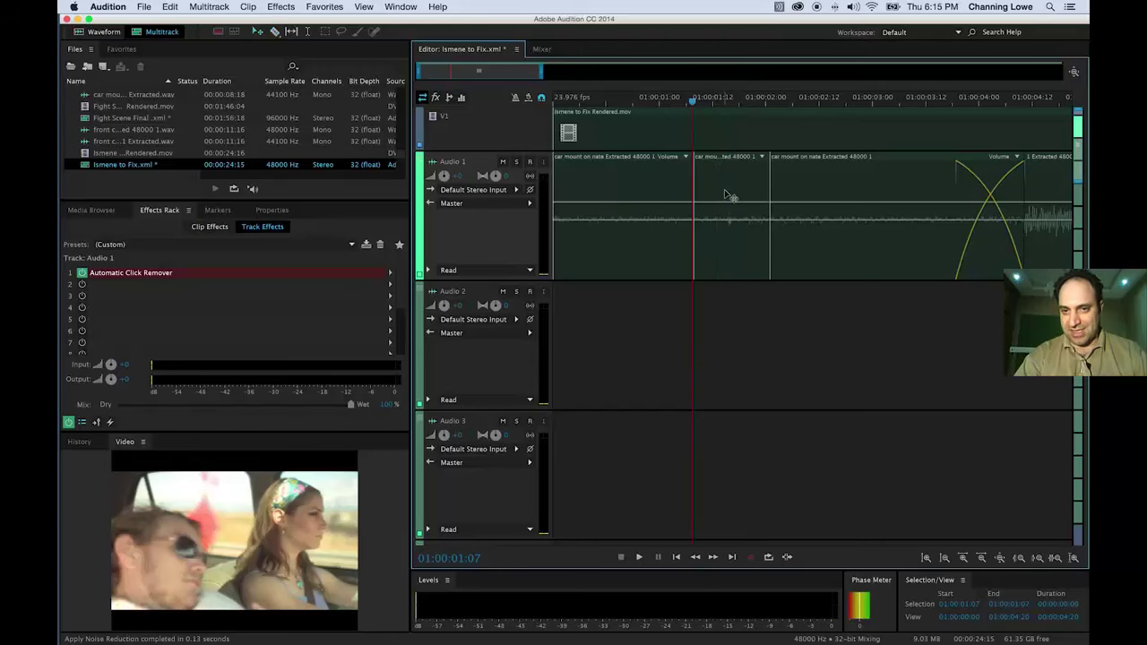
{"action": "scroll", "coordinate": [726, 192], "scroll_direction": "right", "scroll_amount": 1}
{"action": "left_click", "coordinate": [733, 190]}
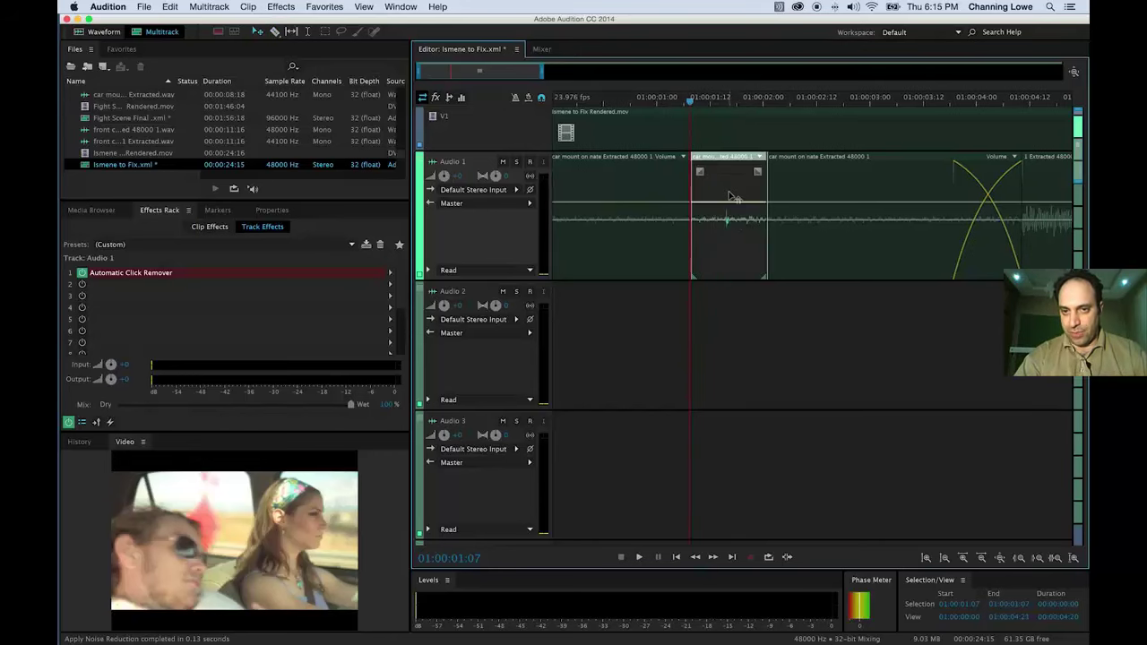
{"action": "key", "text": "Delete"}
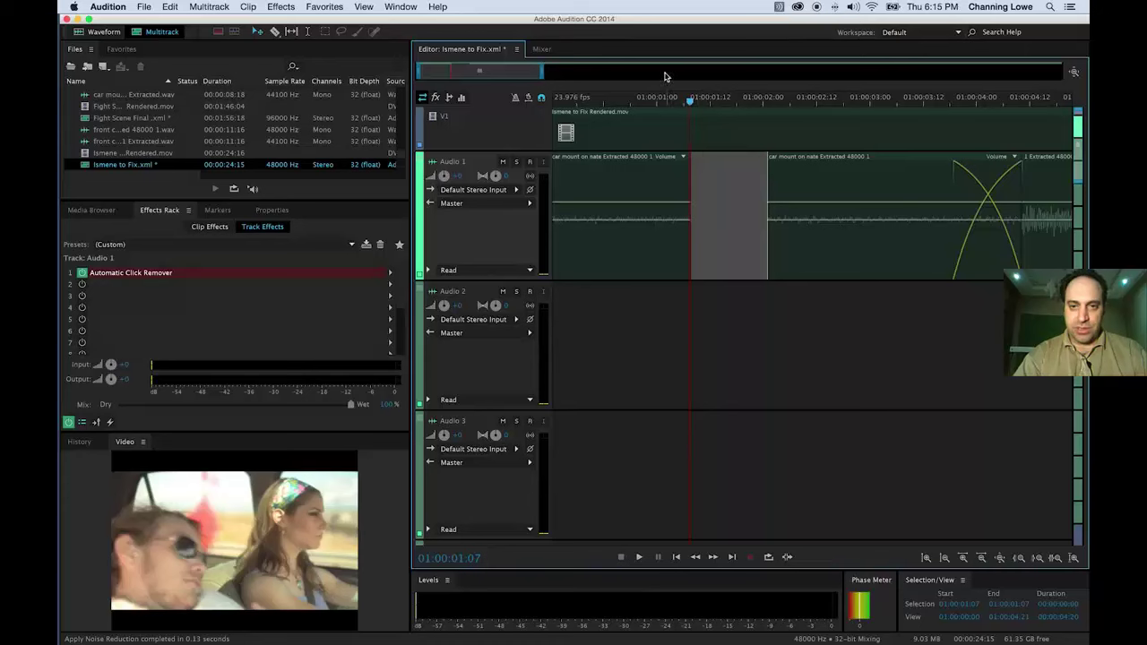
Play the shortened first car mount on nate segment from 01:00:00:00 and select that segment.
{"action": "left_click_drag", "start_coordinate": [638, 99], "coordinate": [552, 102]}
{"action": "key", "text": "space"}
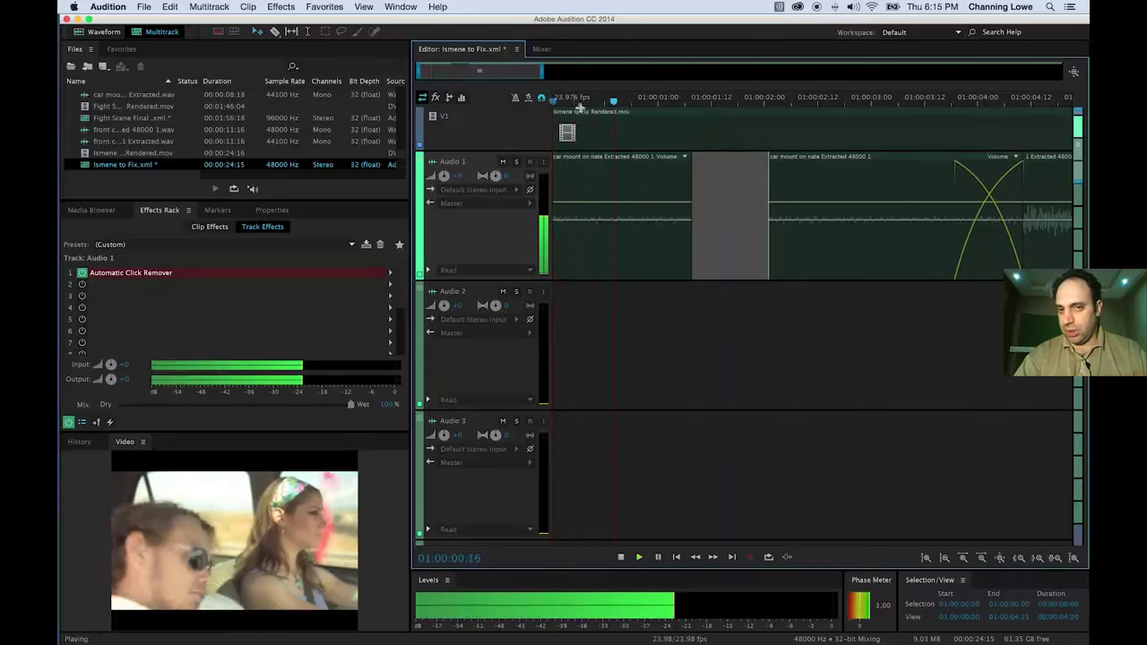
{"action": "key", "text": "space"}
{"action": "left_click", "coordinate": [616, 182]}
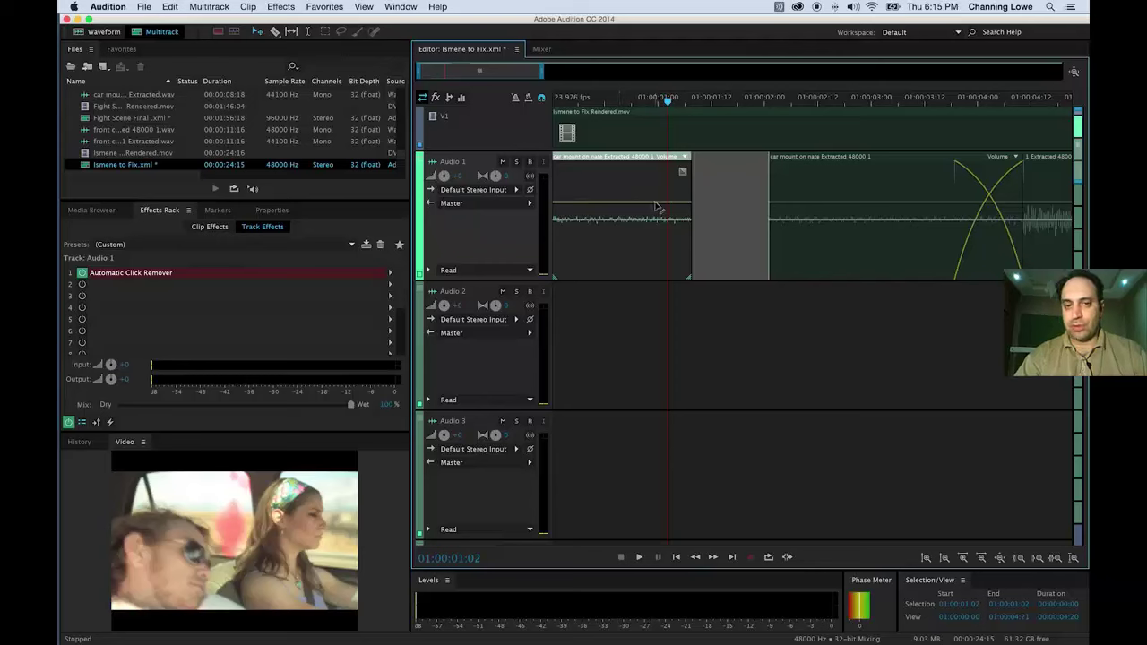
Paste the copied car mount on nate segment at 01:00:01:03 and shift it earlier to overlap the clips on both sides of the gap.
{"action": "left_click_drag", "start_coordinate": [668, 101], "coordinate": [674, 102]}
{"action": "key", "text": "super+v"}
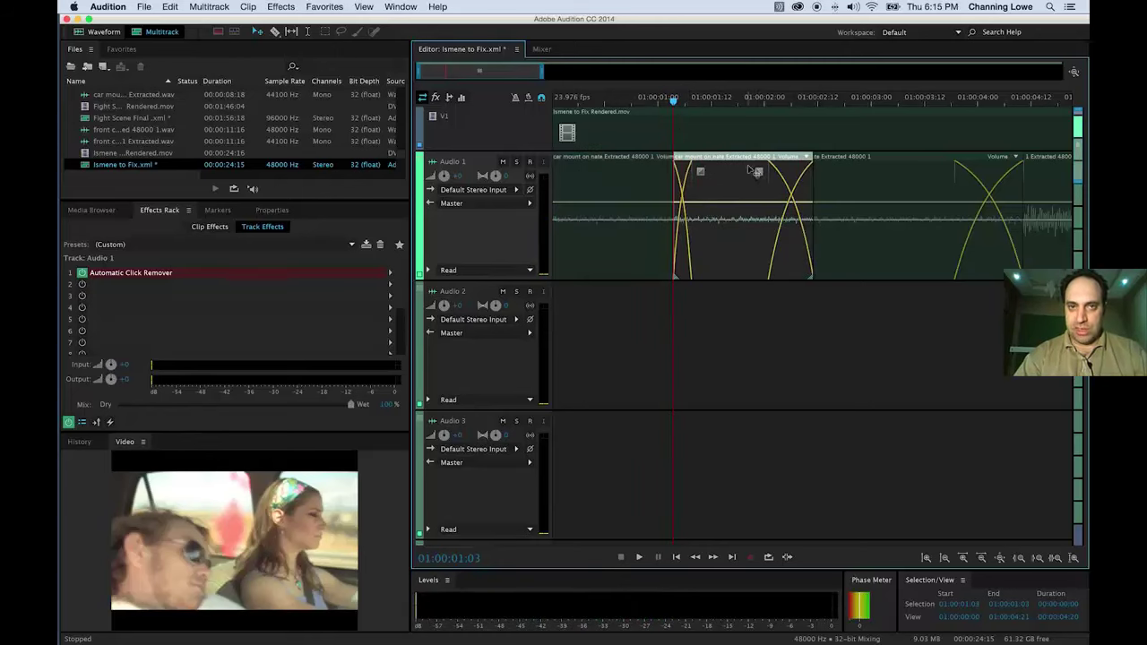
{"action": "left_click_drag", "start_coordinate": [743, 164], "coordinate": [724, 164]}
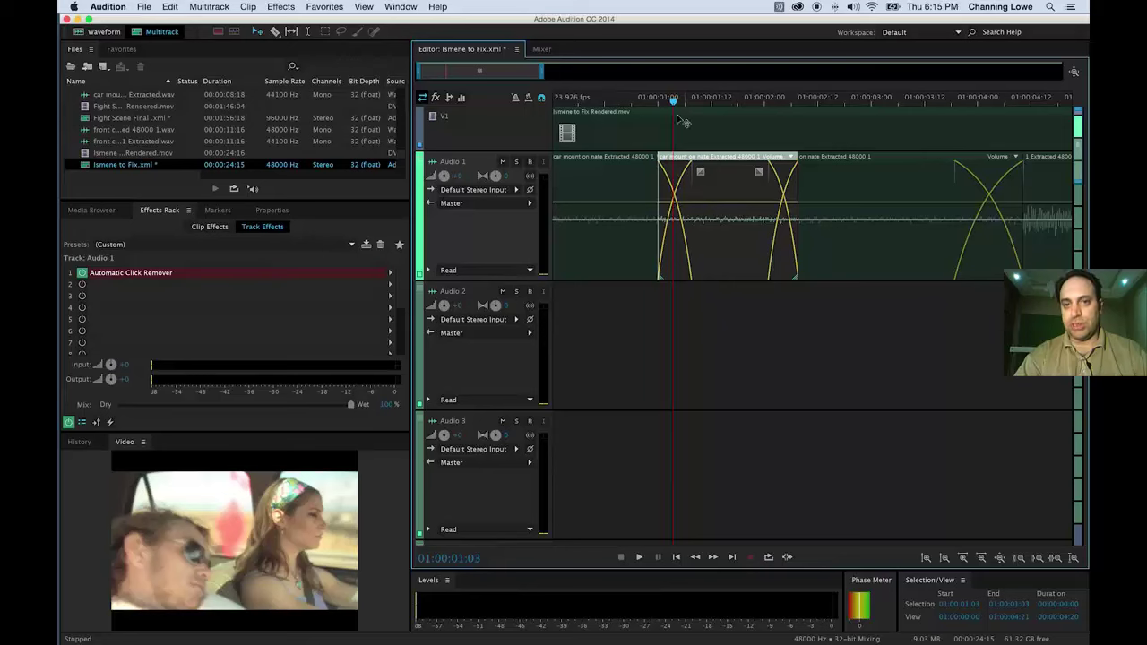
Play the patched gap from 01:00:00:11, and delete the pasted segment.
{"action": "left_click_drag", "start_coordinate": [655, 98], "coordinate": [603, 102]}
{"action": "key", "text": "space"}
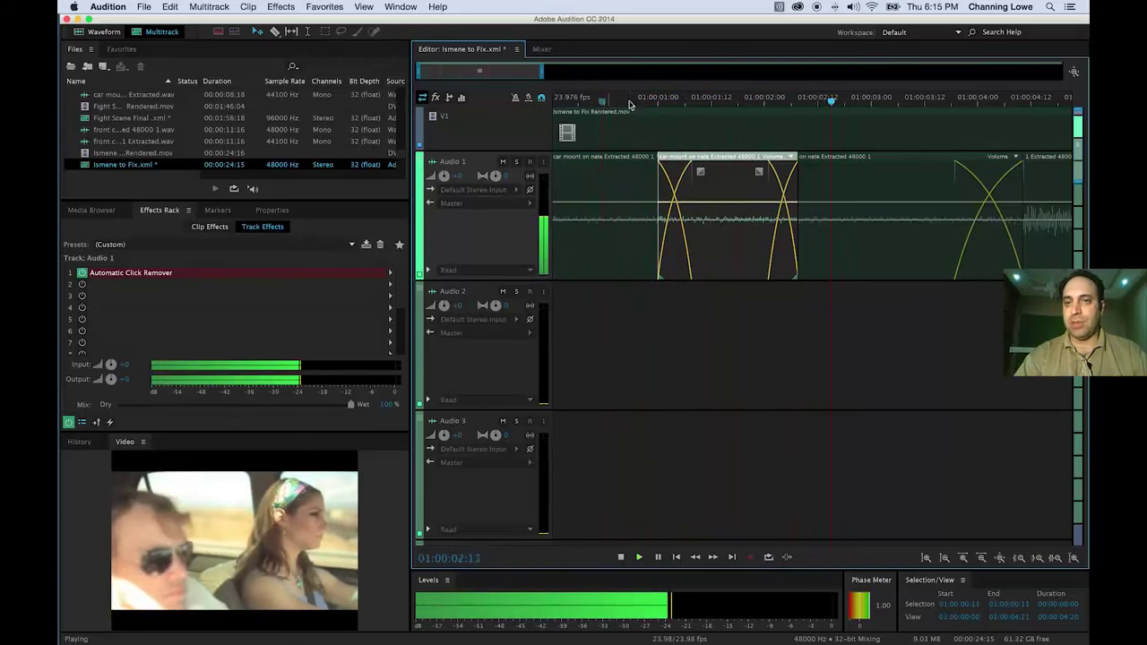
{"action": "key", "text": "space"}
{"action": "key", "text": "Delete"}
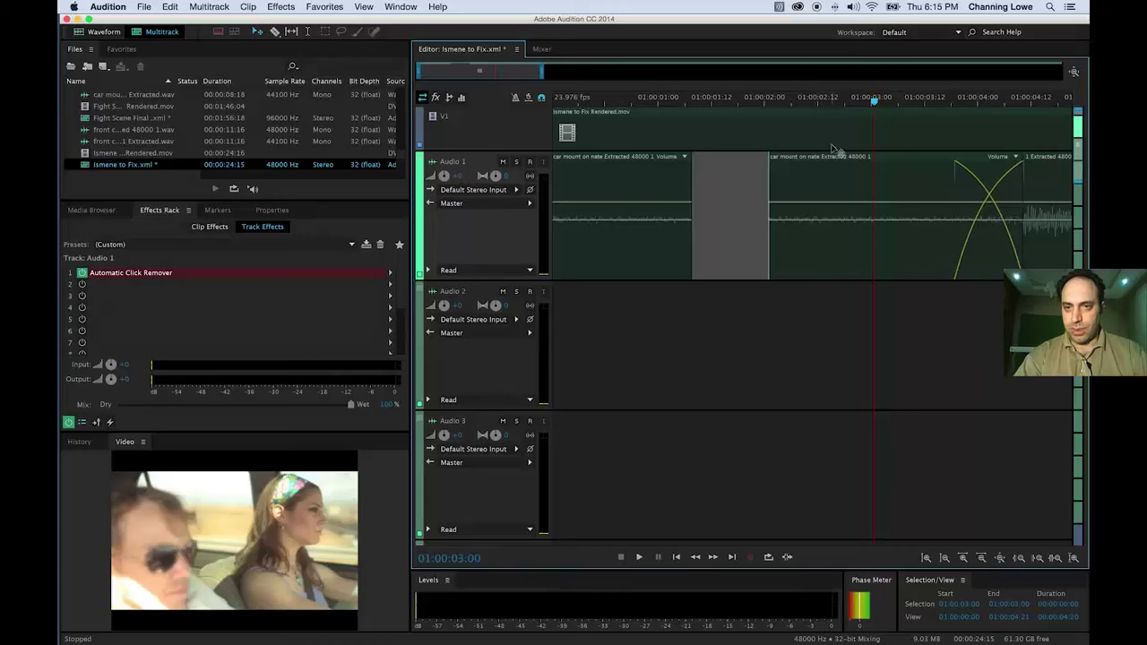
Select and copy the range from 01:00:02:07 to 01:00:02:22 in the second car mount on nate clip.
{"action": "left_click", "coordinate": [794, 100]}
{"action": "left_click_drag", "start_coordinate": [794, 100], "coordinate": [807, 98]}
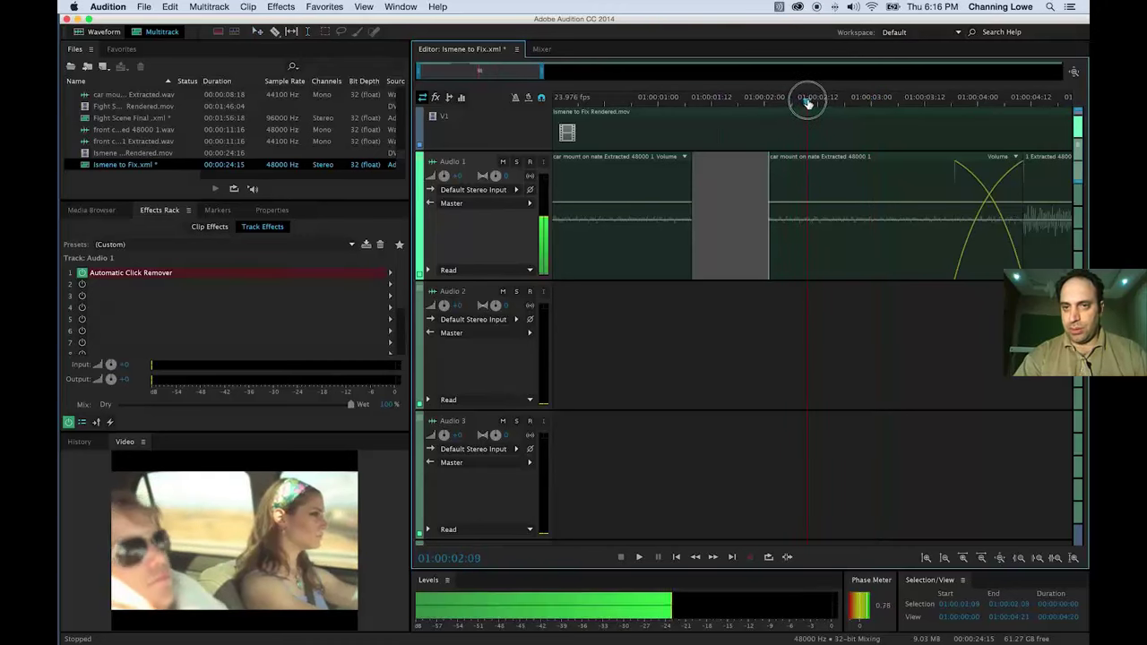
{"action": "left_click", "coordinate": [310, 32]}
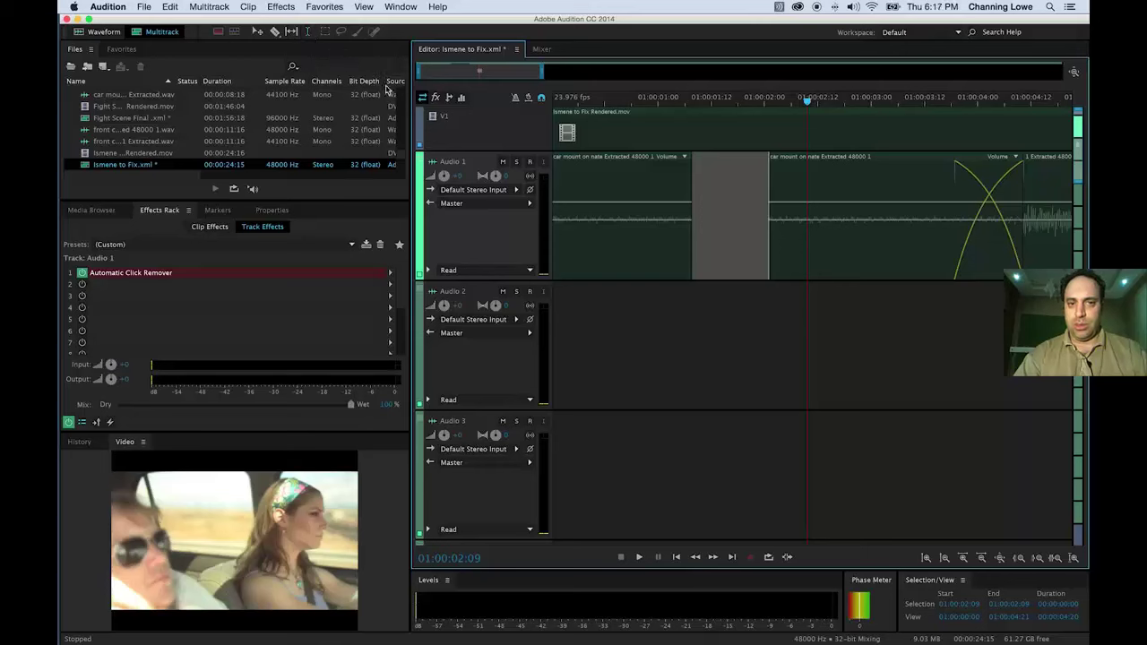
{"action": "left_click_drag", "start_coordinate": [798, 188], "coordinate": [864, 195]}
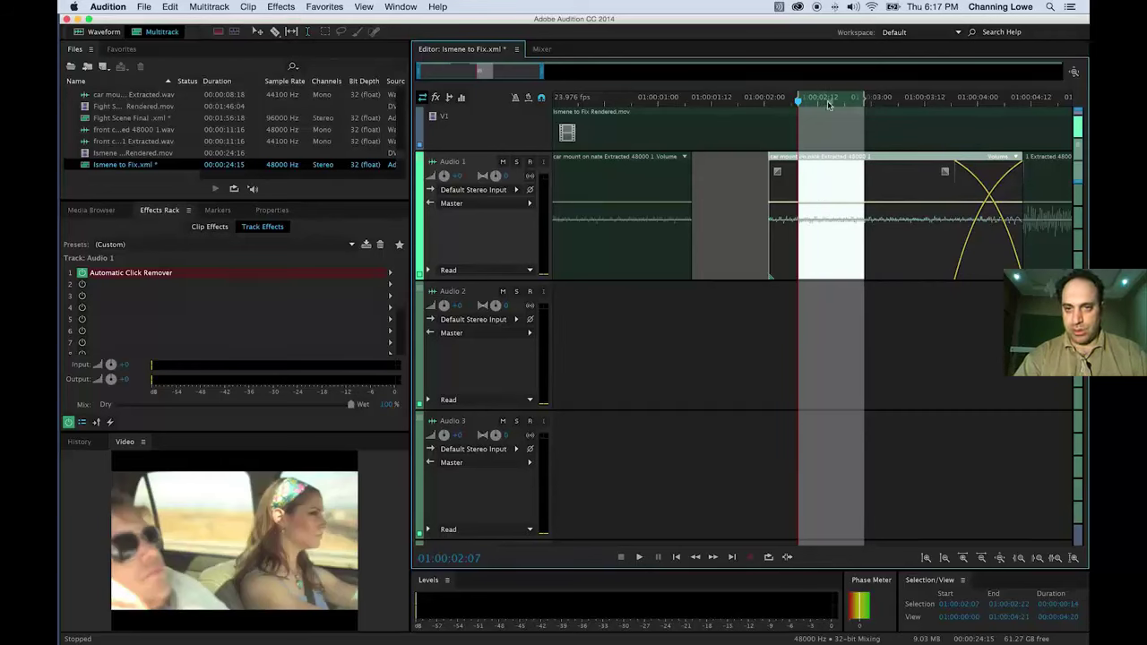
{"action": "left_click", "coordinate": [796, 125]}
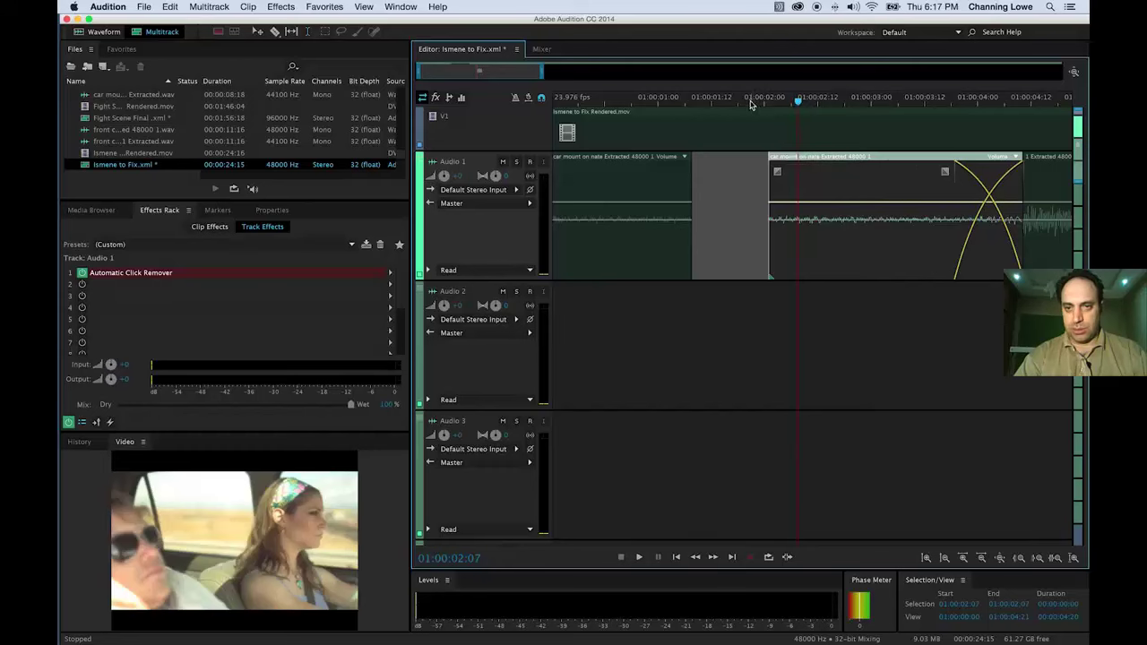
Paste the copied piece into the Audio 1 gap at 01:00:01:14 and center it between the two clips.
{"action": "left_click", "coordinate": [718, 100]}
{"action": "left_click", "coordinate": [721, 205]}
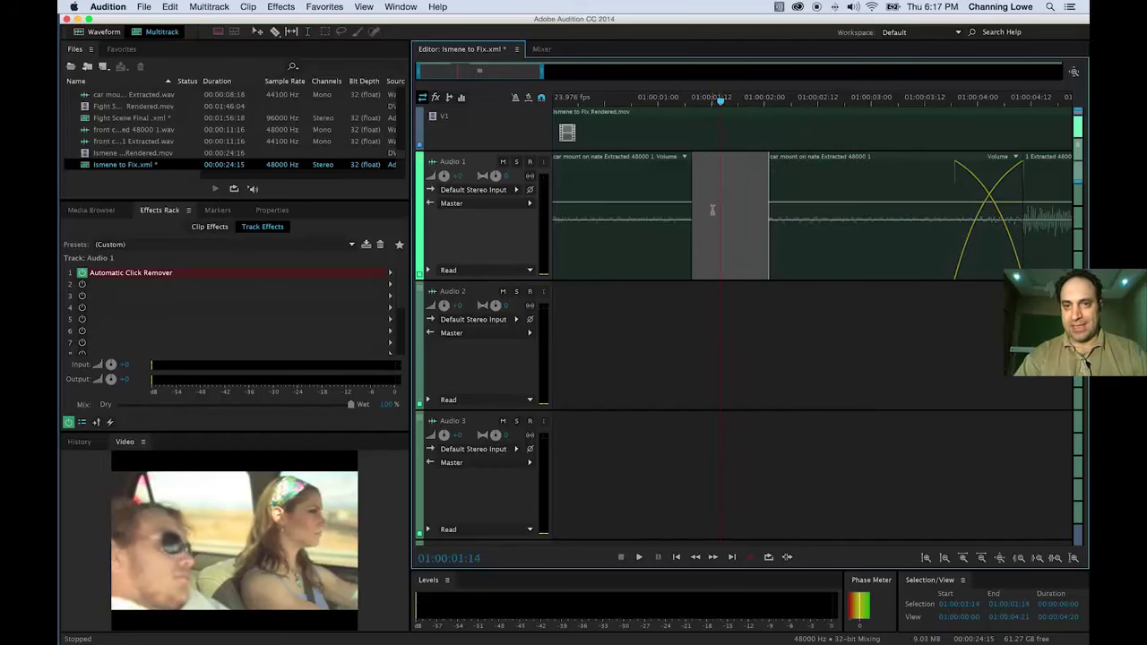
{"action": "key", "text": "super+v"}
{"action": "left_click_drag", "start_coordinate": [749, 159], "coordinate": [726, 159]}
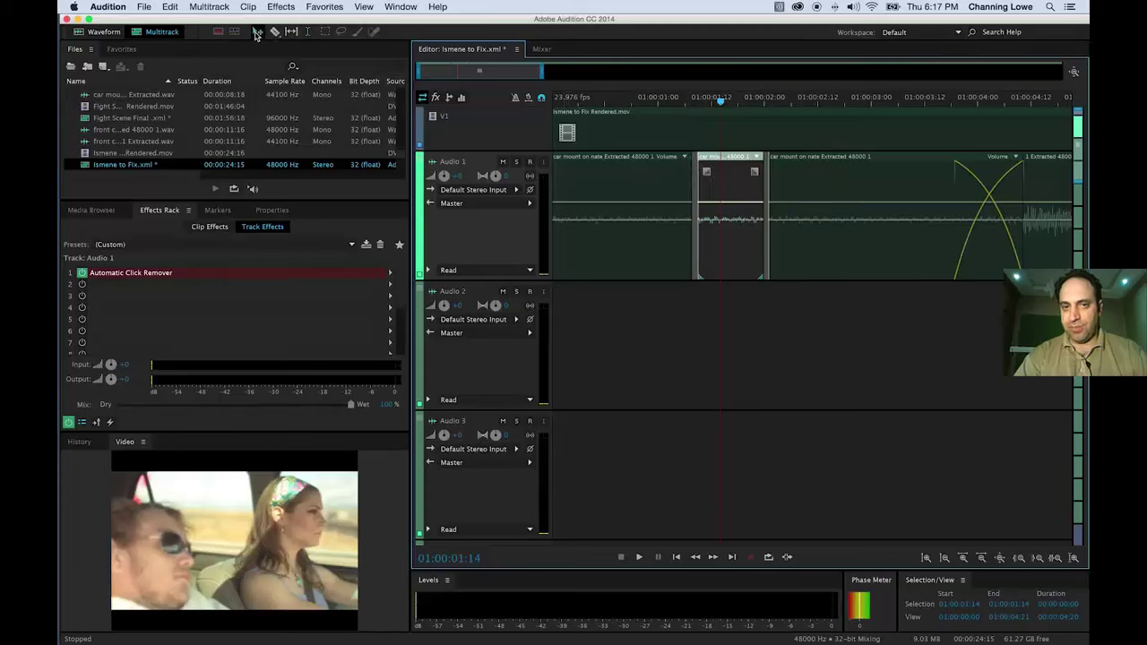
Extend both ends of the pasted piece over the neighboring car mount on nate clips to create a crossfade on each side.
{"action": "left_click_drag", "start_coordinate": [762, 191], "coordinate": [784, 190]}
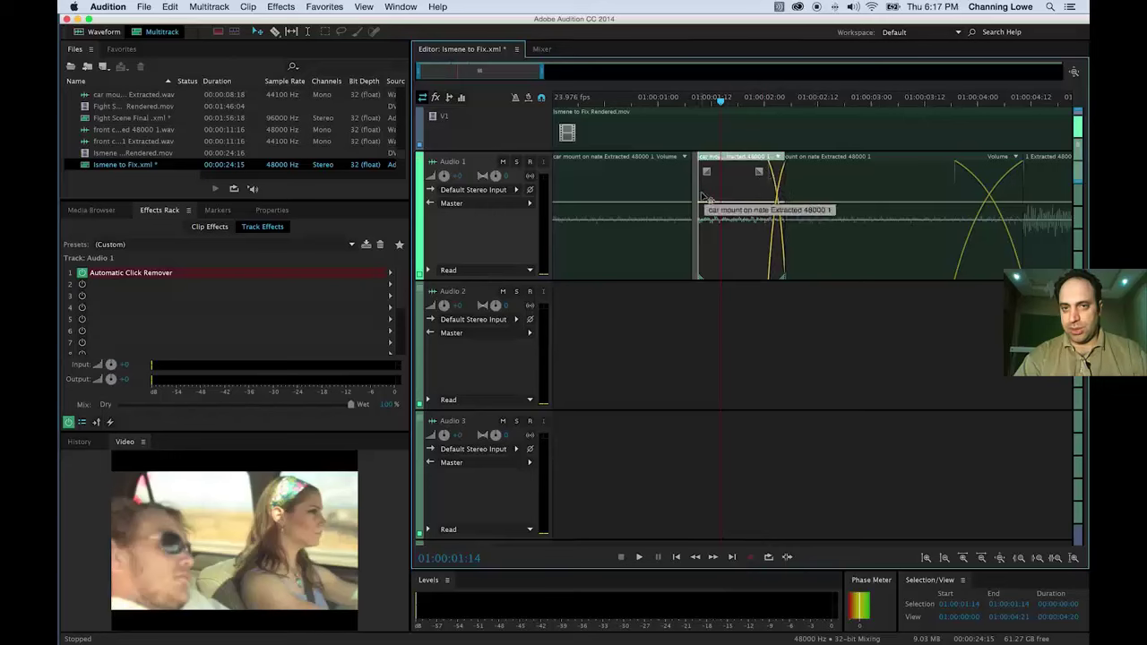
{"action": "left_click", "coordinate": [698, 194]}
{"action": "left_click_drag", "start_coordinate": [699, 194], "coordinate": [678, 196]}
Play the repaired car mount on nate section from near the start of the session.
{"action": "left_click", "coordinate": [564, 99]}
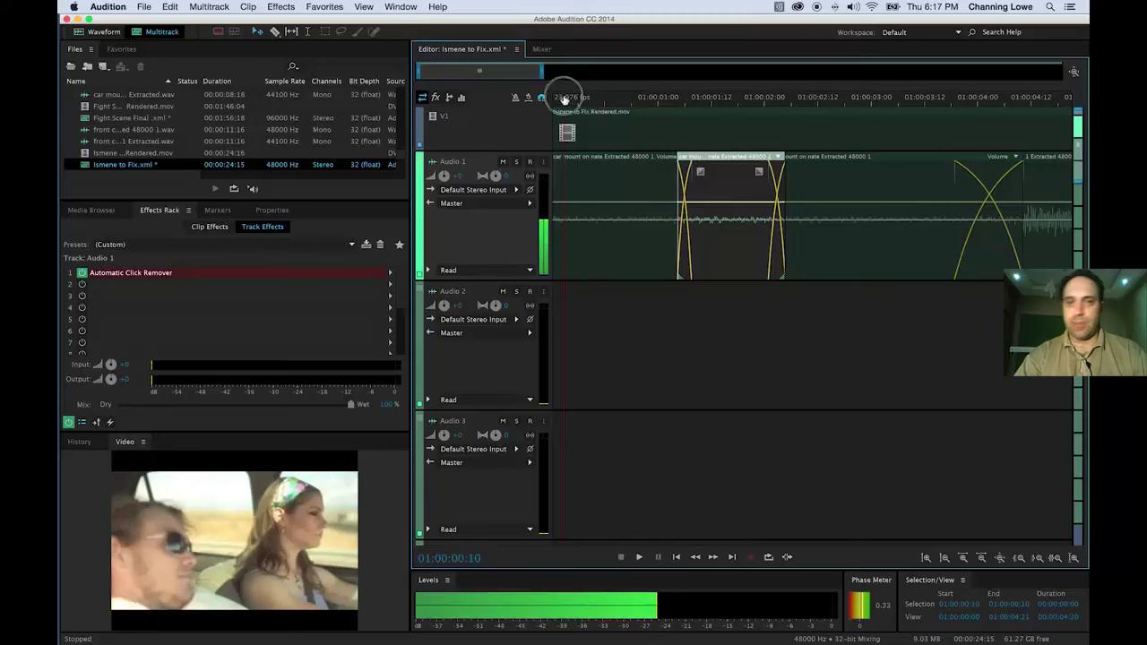
{"action": "key", "text": "space"}
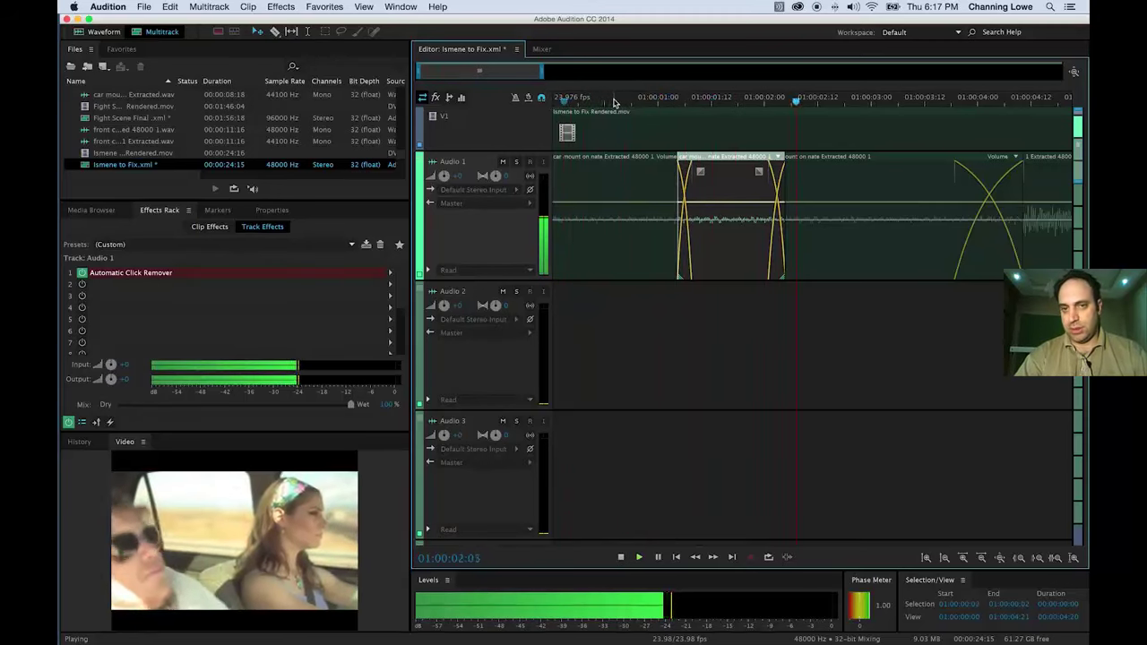
{"action": "key", "text": "space"}
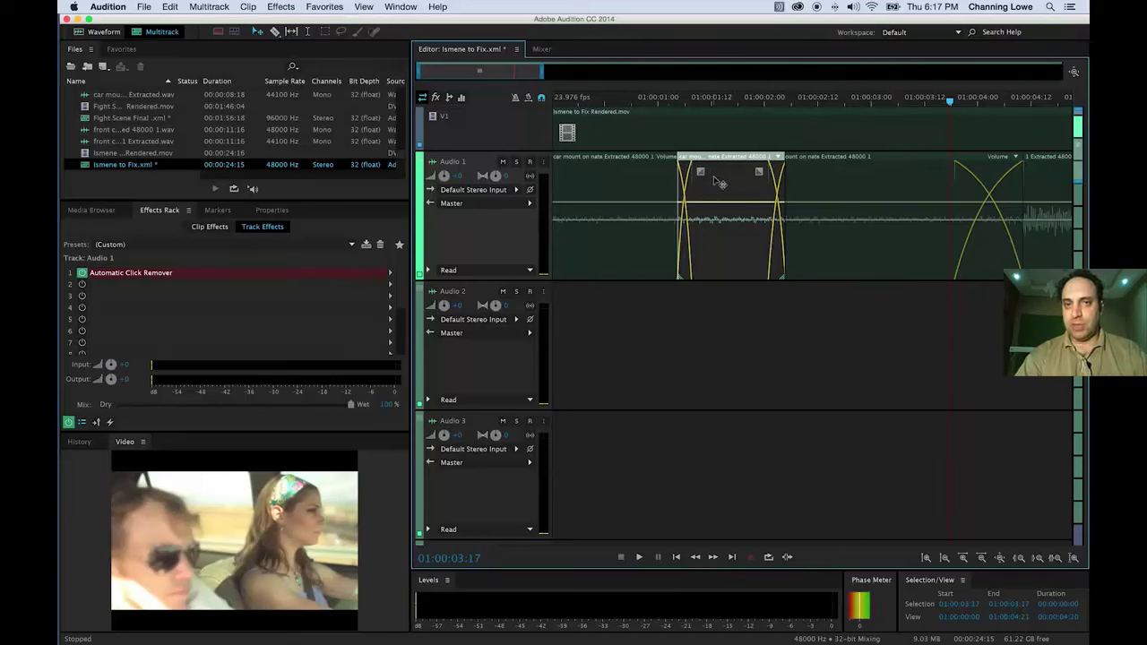
Examine the crossfade from the car mount on nate clip into the sadie clip, scrubbing from 01:00:03:06 to 01:00:04:16.
{"action": "key", "text": "backslash"}
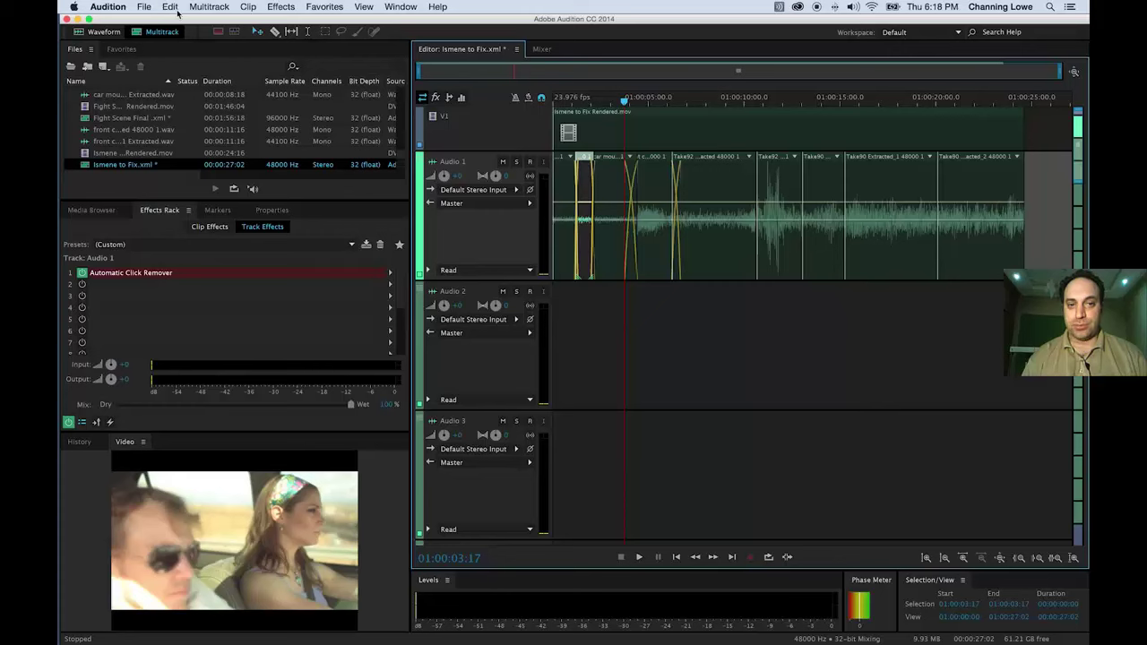
{"action": "left_click_drag", "start_coordinate": [625, 102], "coordinate": [615, 105]}
{"action": "key", "text": "equal"}
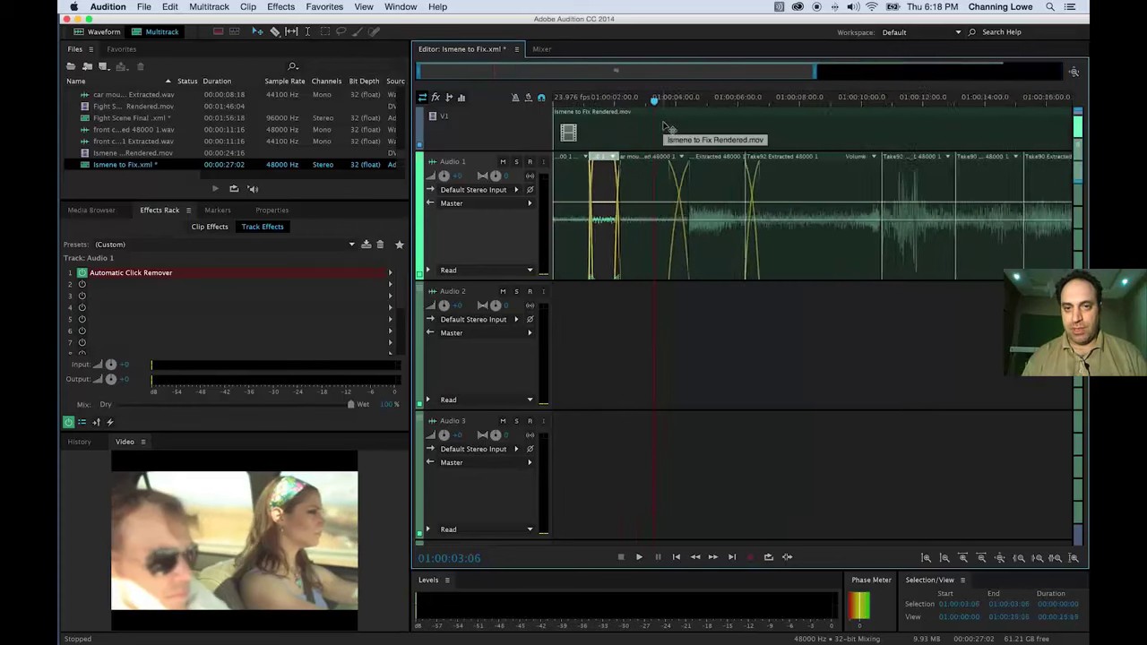
{"action": "key", "text": "equal"}
{"action": "key", "text": "equal"}
{"action": "key", "text": "equal"}
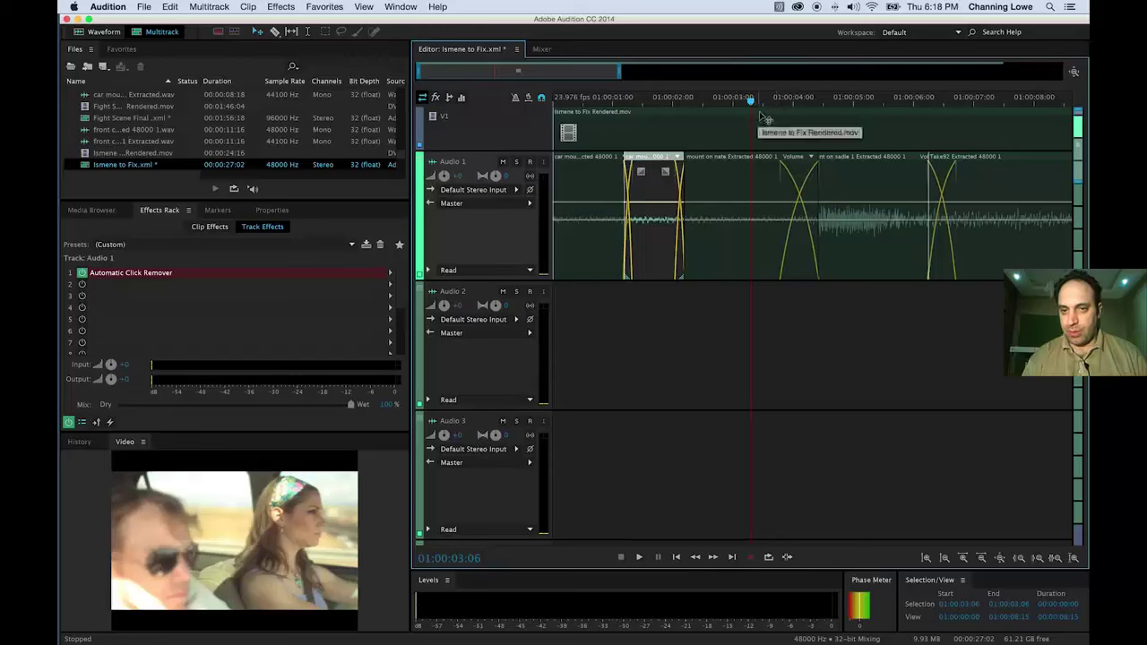
{"action": "left_click_drag", "start_coordinate": [751, 100], "coordinate": [834, 100]}
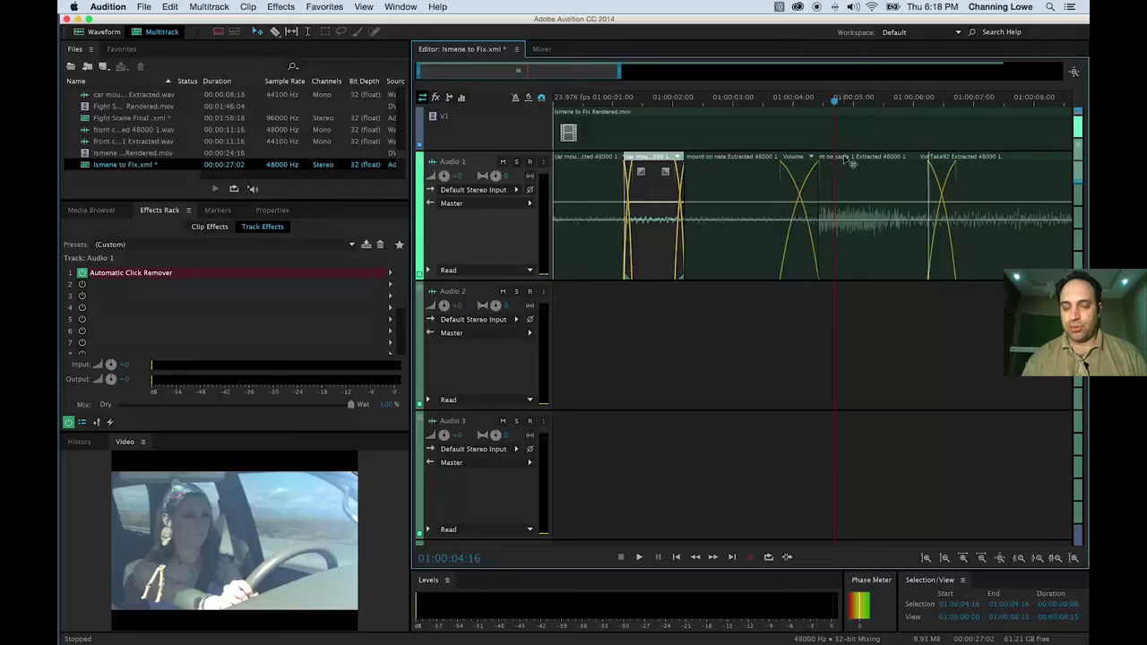
{"action": "key", "text": "super+backslash"}
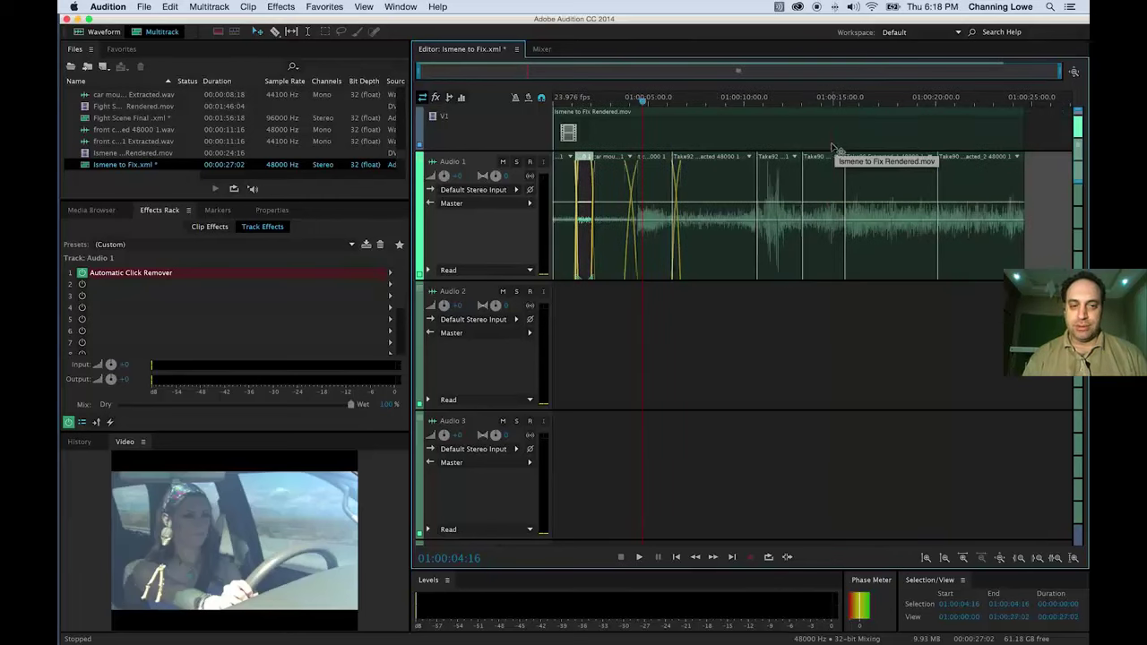
Raise the system volume and play the loud Take92 Extracted_1 clip twice from 01:00:10:14.
{"action": "left_click", "coordinate": [755, 98]}
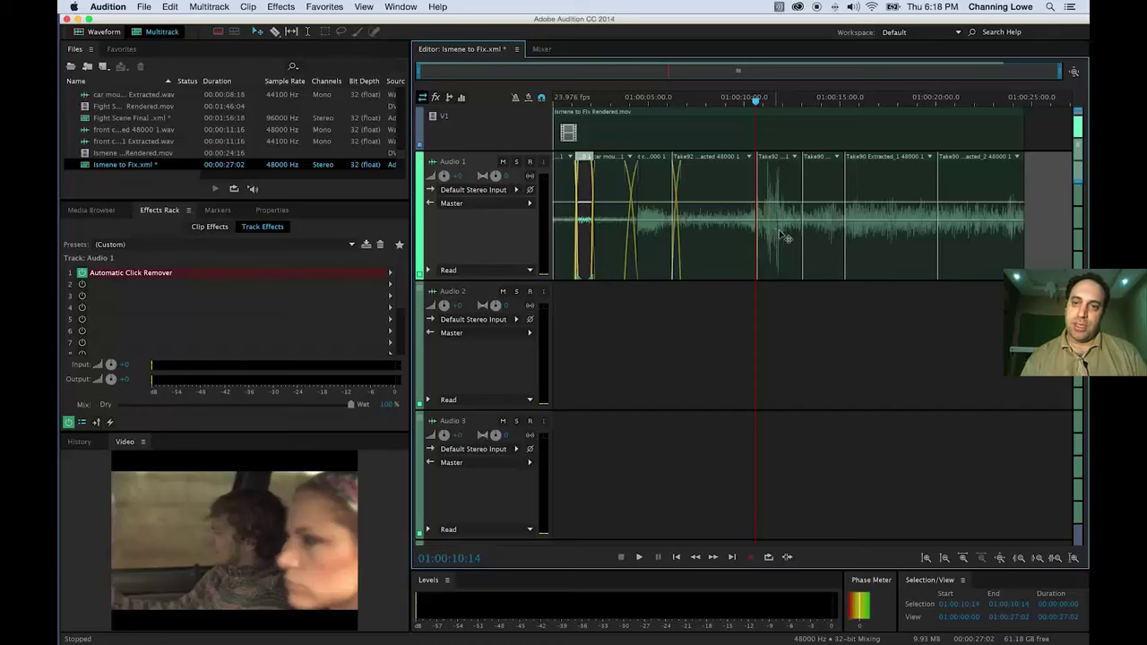
{"action": "scroll", "coordinate": [780, 235], "scroll_direction": "up", "scroll_amount": 4}
{"action": "key", "text": "XF86AudioRaiseVolume"}
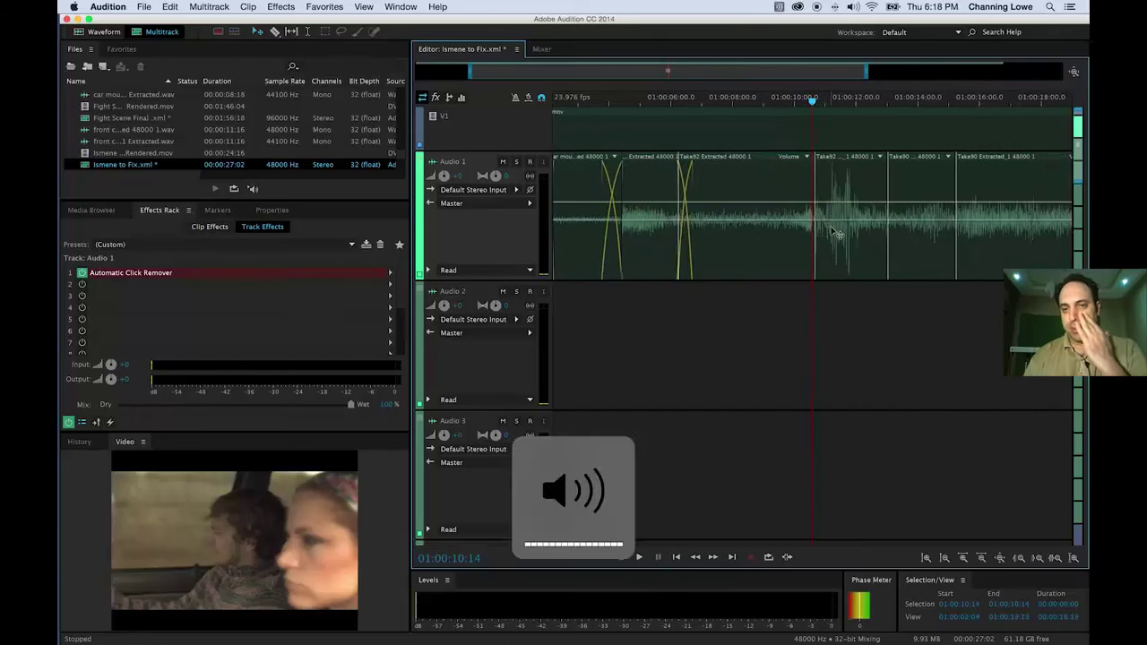
{"action": "key", "text": "space"}
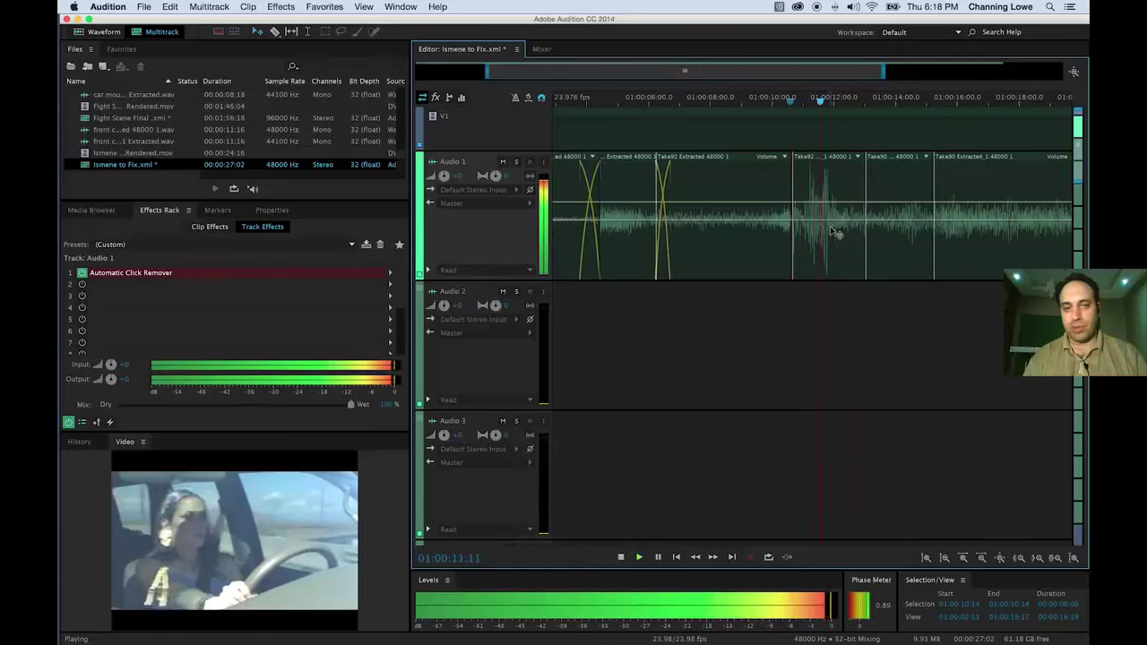
{"action": "key", "text": "space"}
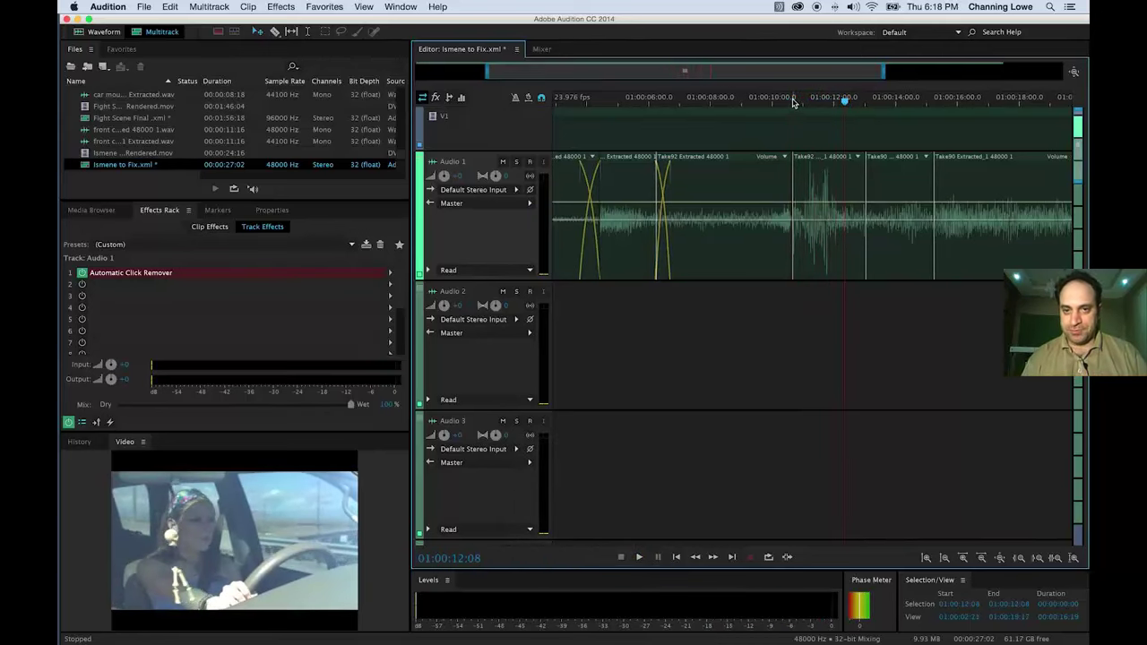
{"action": "left_click", "coordinate": [789, 102]}
{"action": "key", "text": "space"}
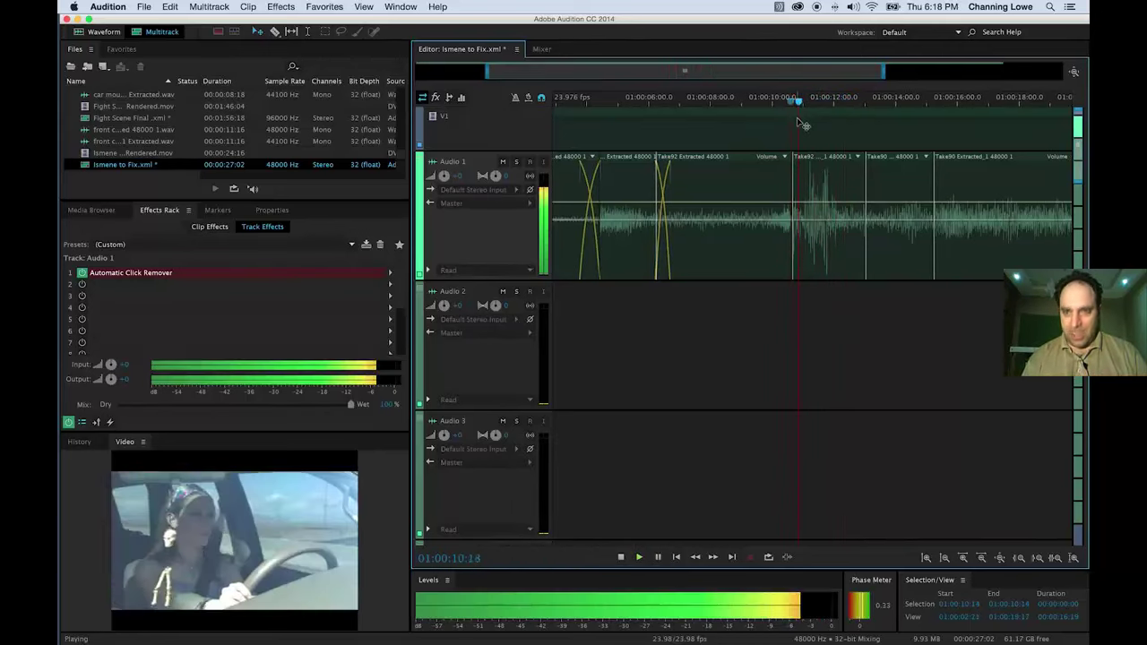
{"action": "key", "text": "space"}
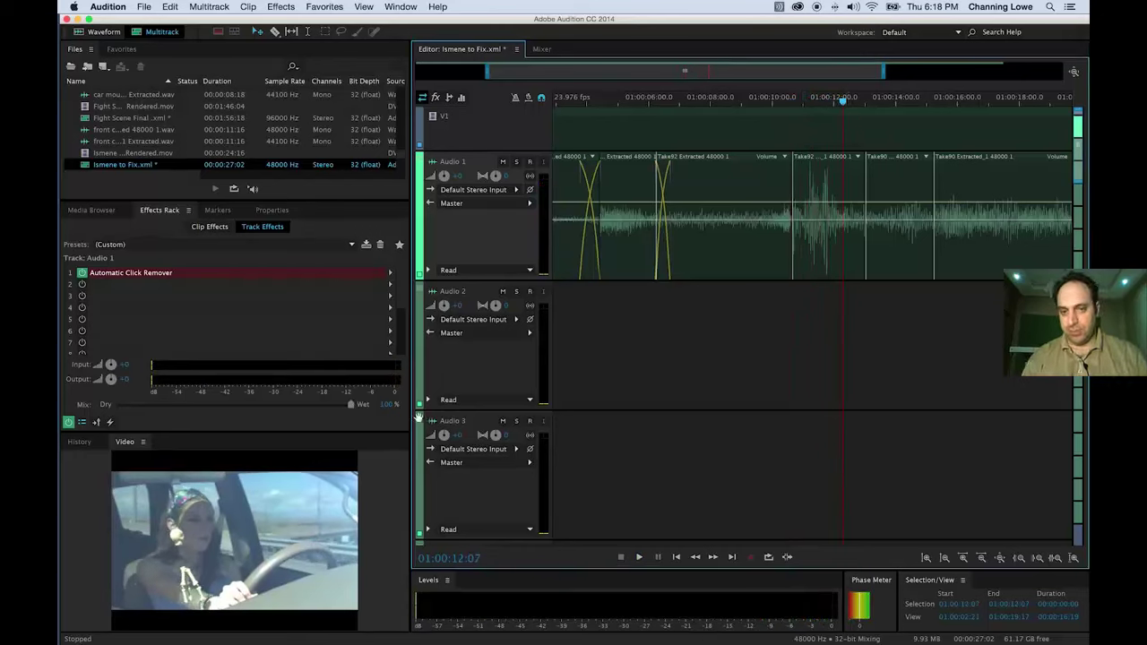
Add a Parametric Equalizer as a clip effect to the Take92 Extracted_1 clip.
{"action": "left_click", "coordinate": [808, 206]}
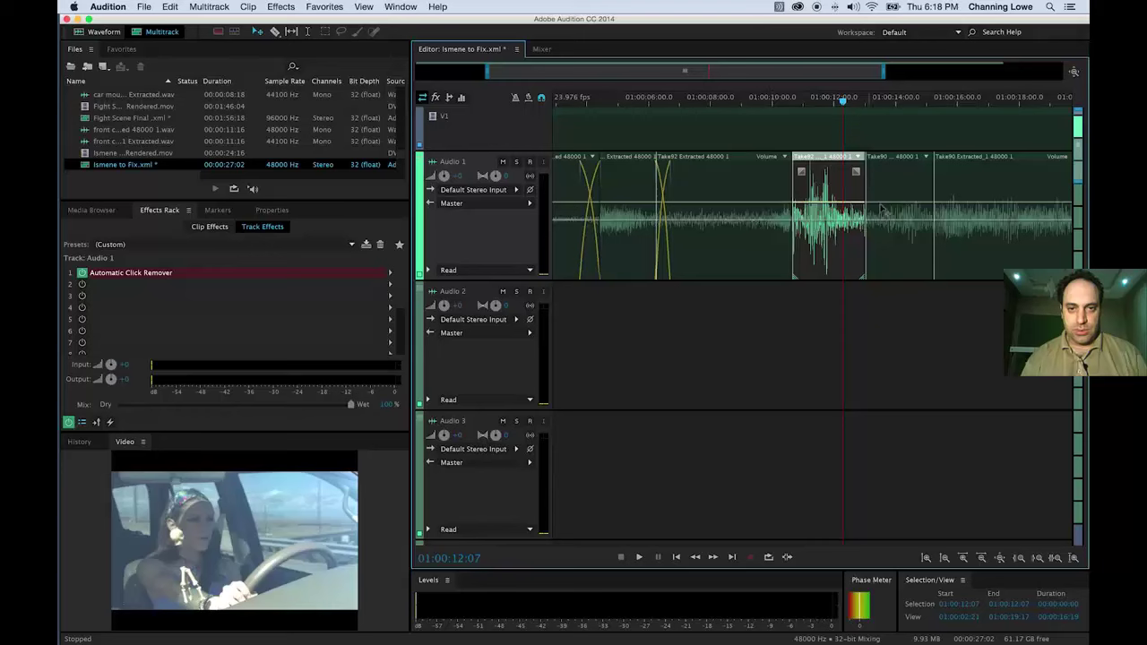
{"action": "left_click", "coordinate": [235, 235]}
{"action": "left_click", "coordinate": [211, 228]}
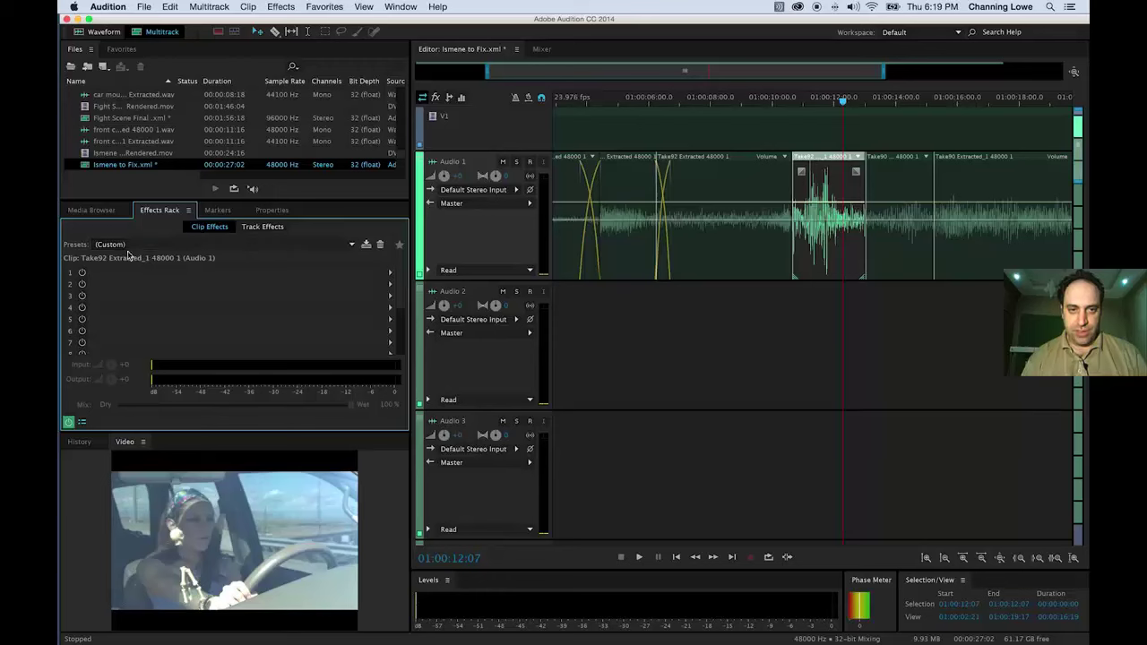
{"action": "left_click", "coordinate": [282, 6]}
{"action": "mouse_move", "coordinate": [329, 196]}
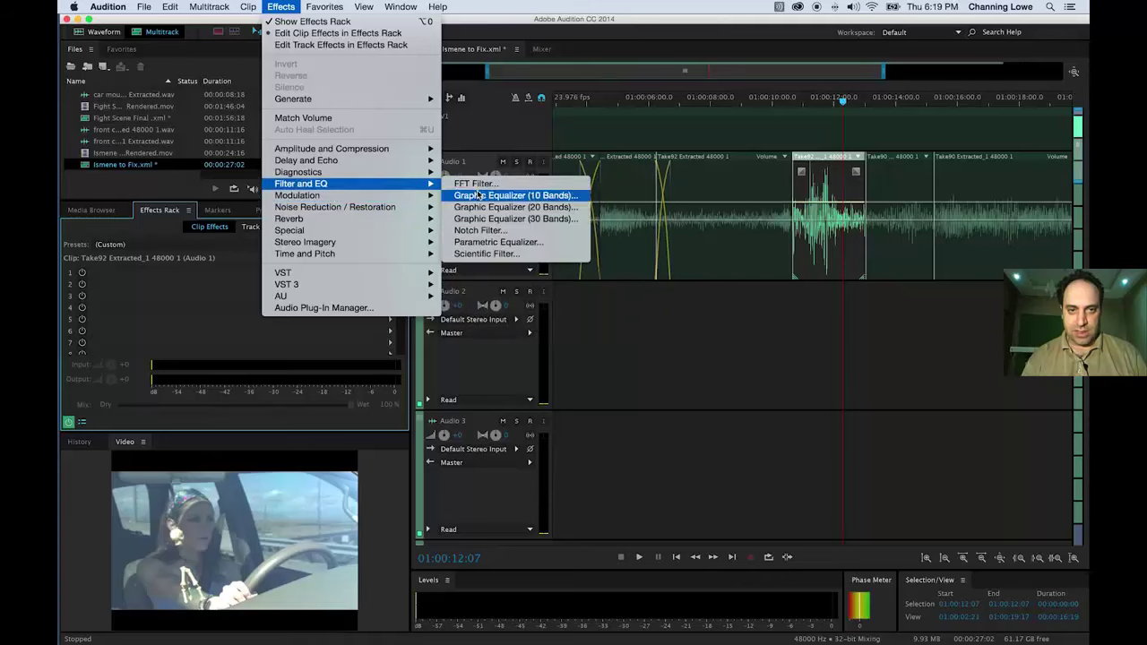
{"action": "left_click", "coordinate": [482, 243]}
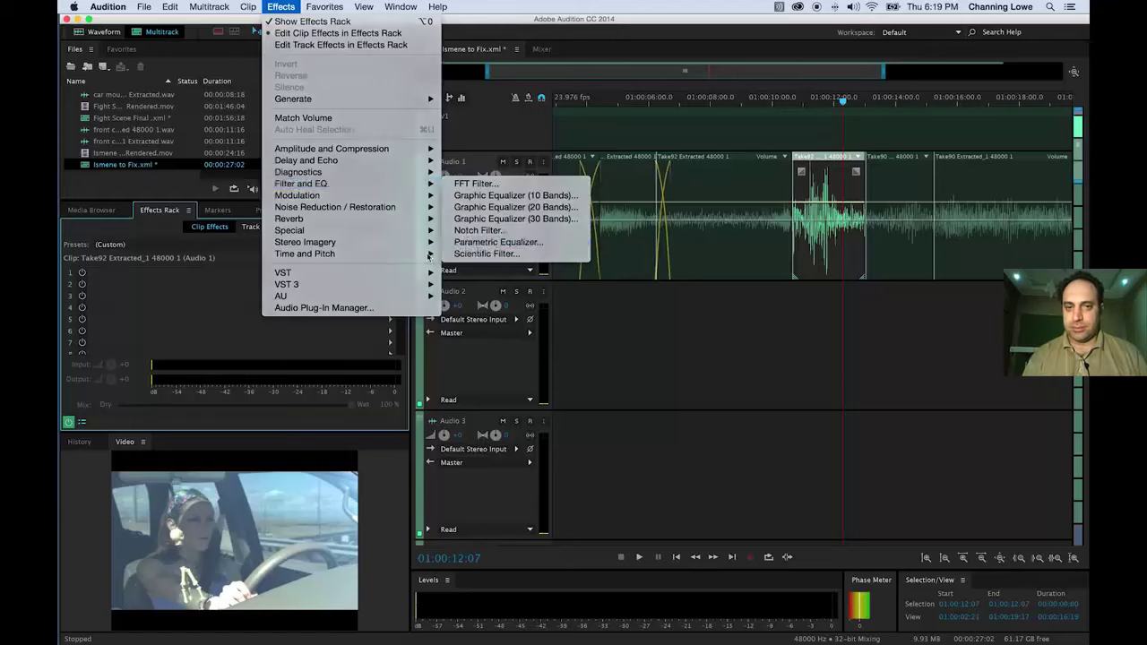
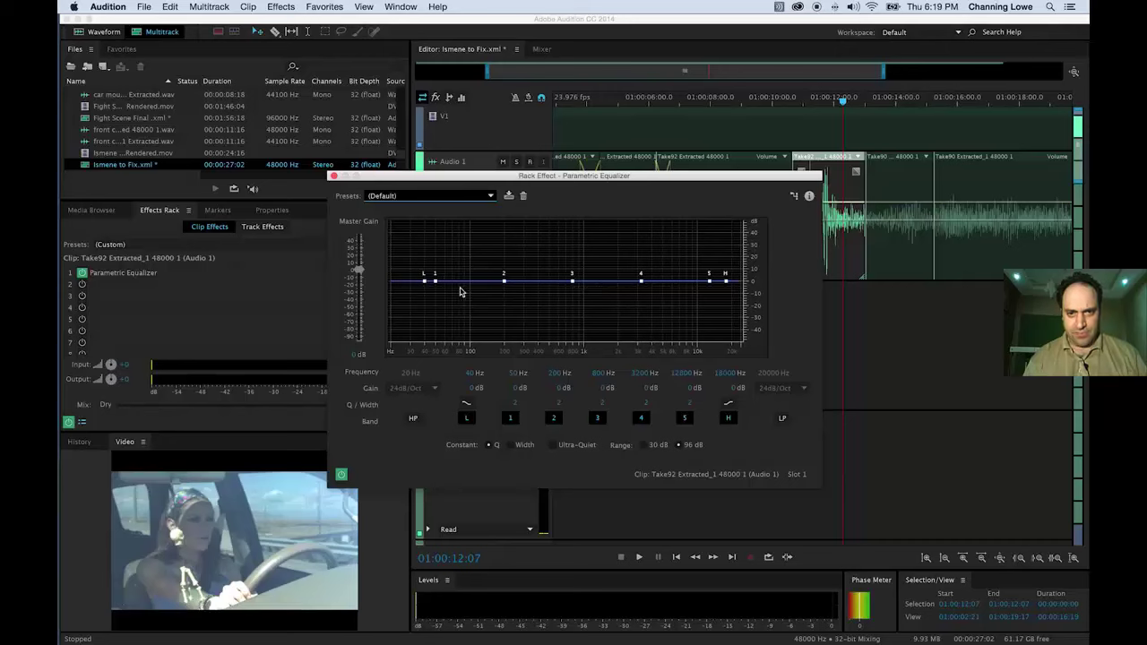
Set equalizer band 1 to 77 Hz at -34.9 dB, band 2 to 195 Hz at 14.1 dB and band 3 to 684 Hz at 5.6 dB.
{"action": "mouse_move", "coordinate": [424, 282]}
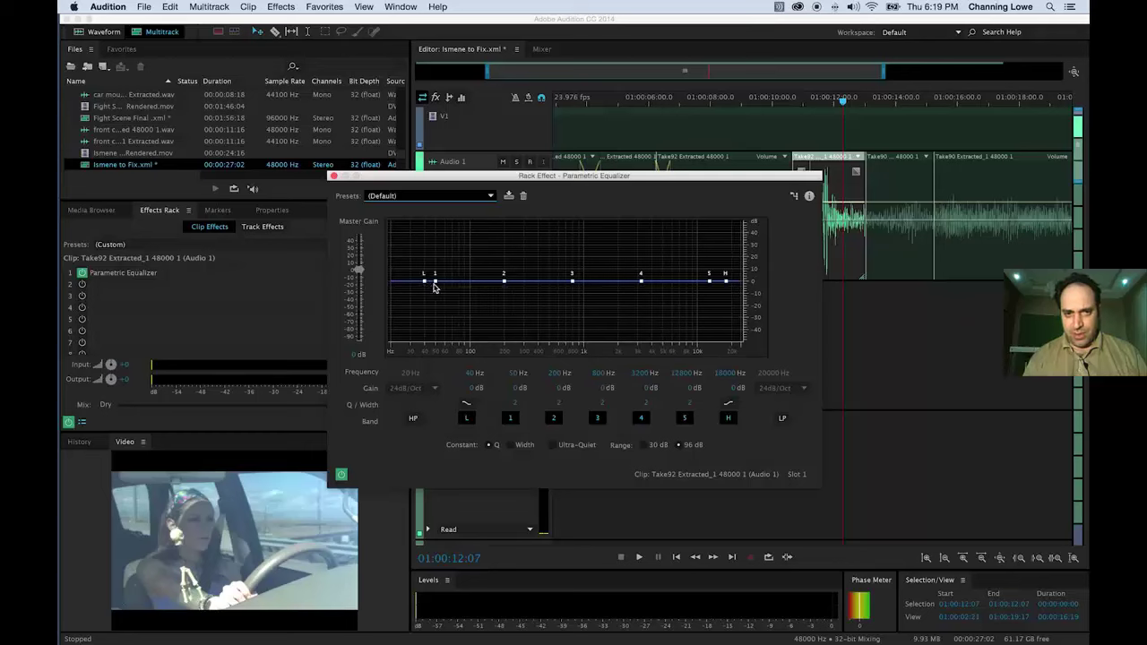
{"action": "left_click", "coordinate": [437, 284]}
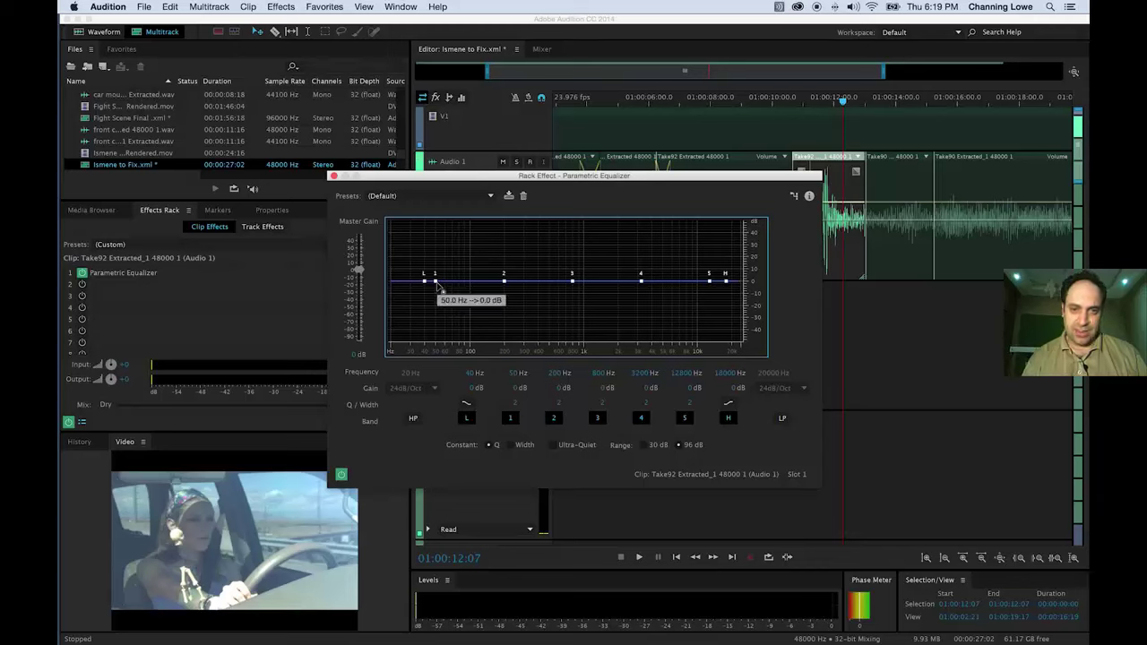
{"action": "left_click_drag", "start_coordinate": [437, 283], "coordinate": [458, 325]}
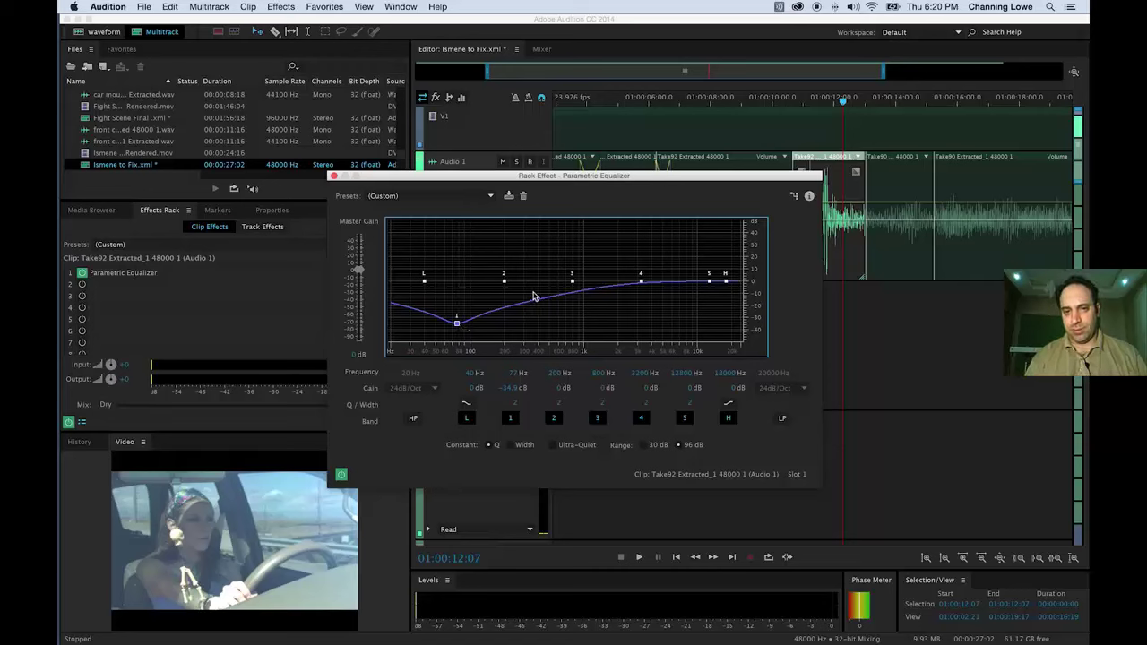
{"action": "left_click_drag", "start_coordinate": [504, 283], "coordinate": [565, 270]}
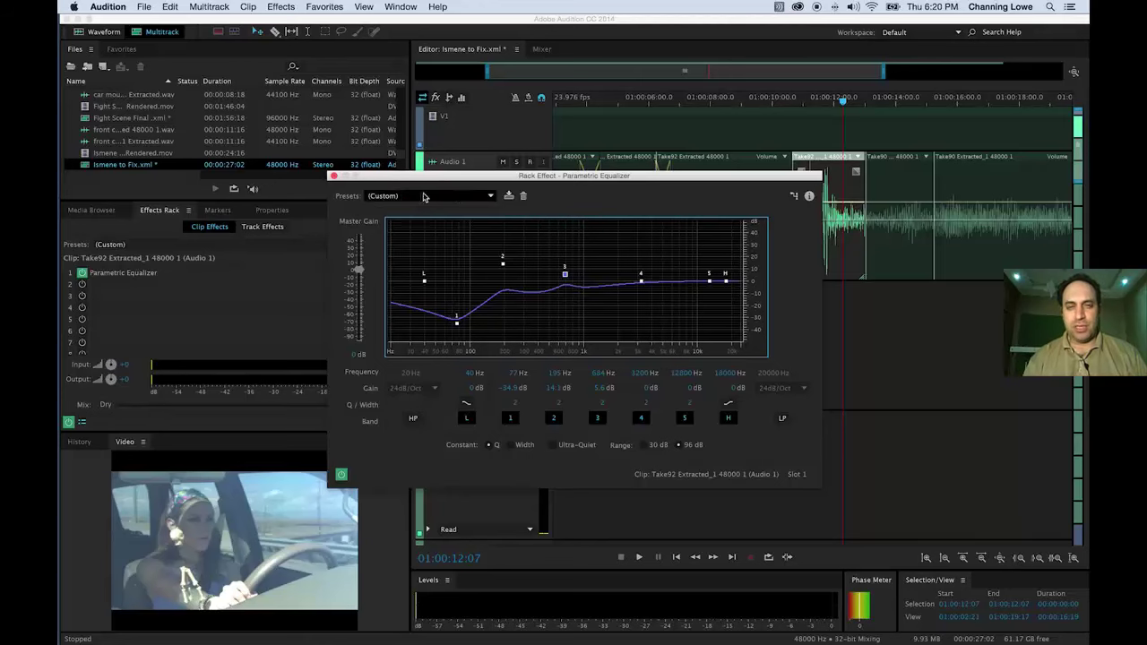
{"action": "left_click_drag", "start_coordinate": [683, 177], "coordinate": [532, 170]}
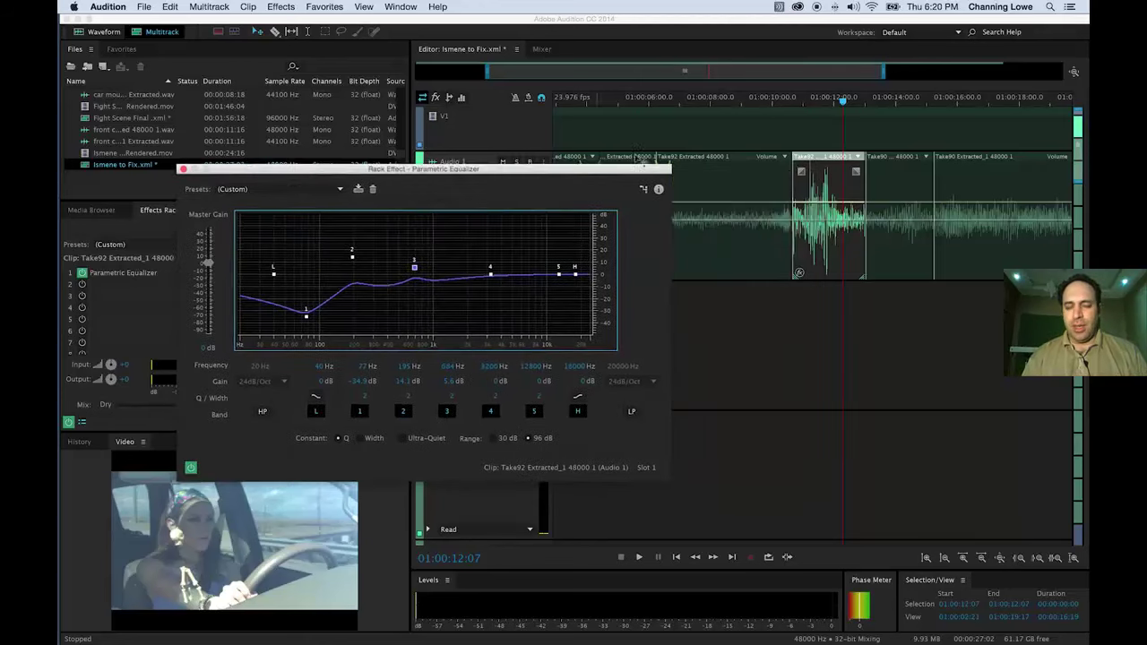
Play the equalized Take92 Extracted_1 clip from 01:00:10:09 to hear the result.
{"action": "left_click_drag", "start_coordinate": [781, 97], "coordinate": [778, 96]}
{"action": "left_click", "coordinate": [779, 97]}
{"action": "key", "text": "space"}
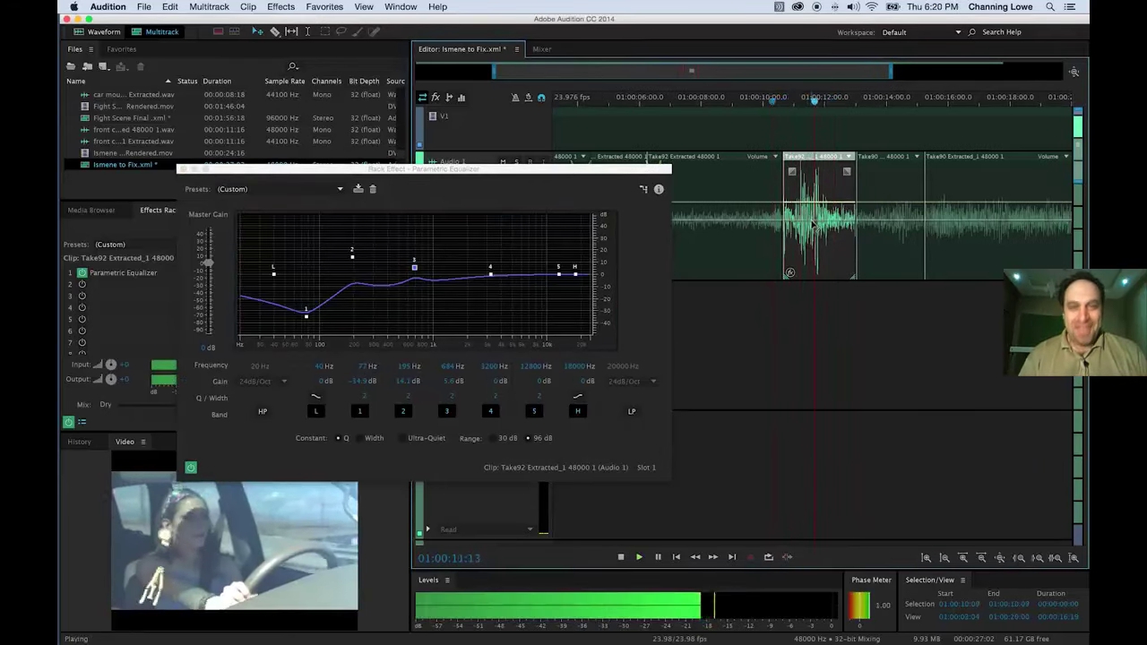
{"action": "key", "text": "space"}
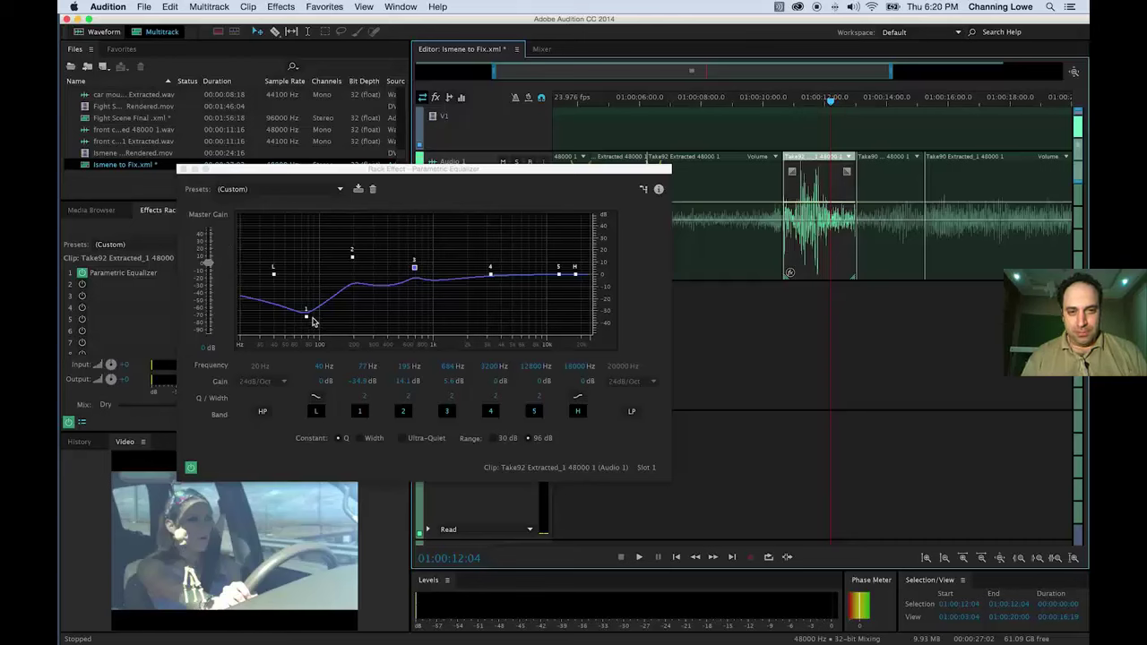
{"action": "left_click_drag", "start_coordinate": [307, 320], "coordinate": [351, 260]}
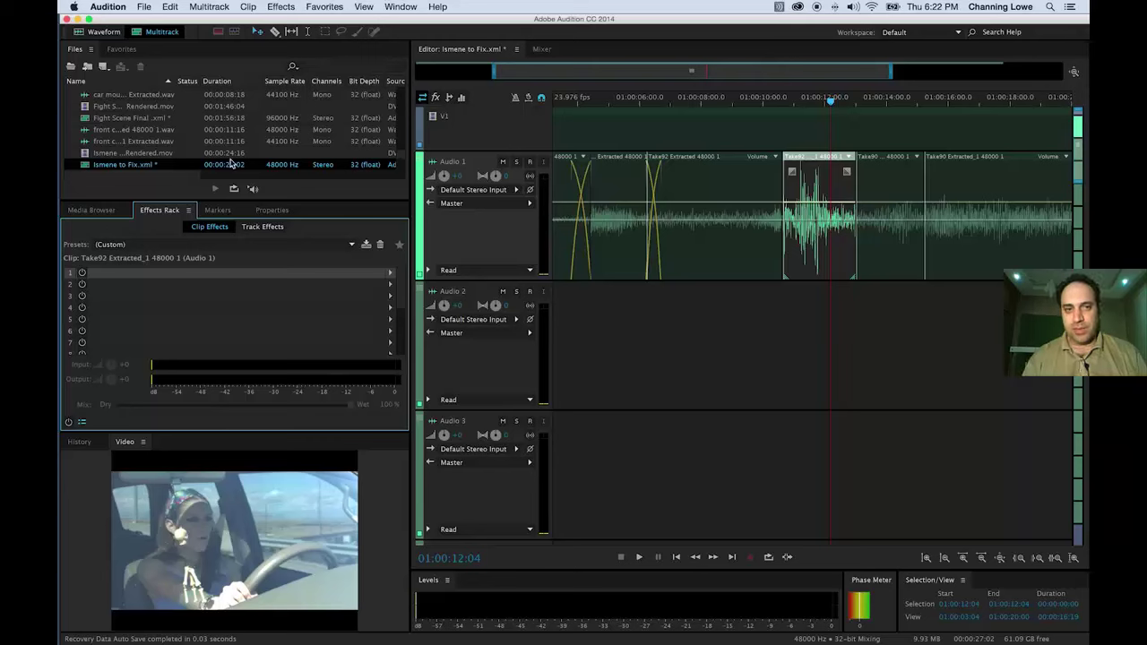
Open the recent Fight Scene Final .xml session and scrub the first dialogue clip to 00:00:10:12.
{"action": "left_click", "coordinate": [653, 100]}
{"action": "key", "text": "minus"}
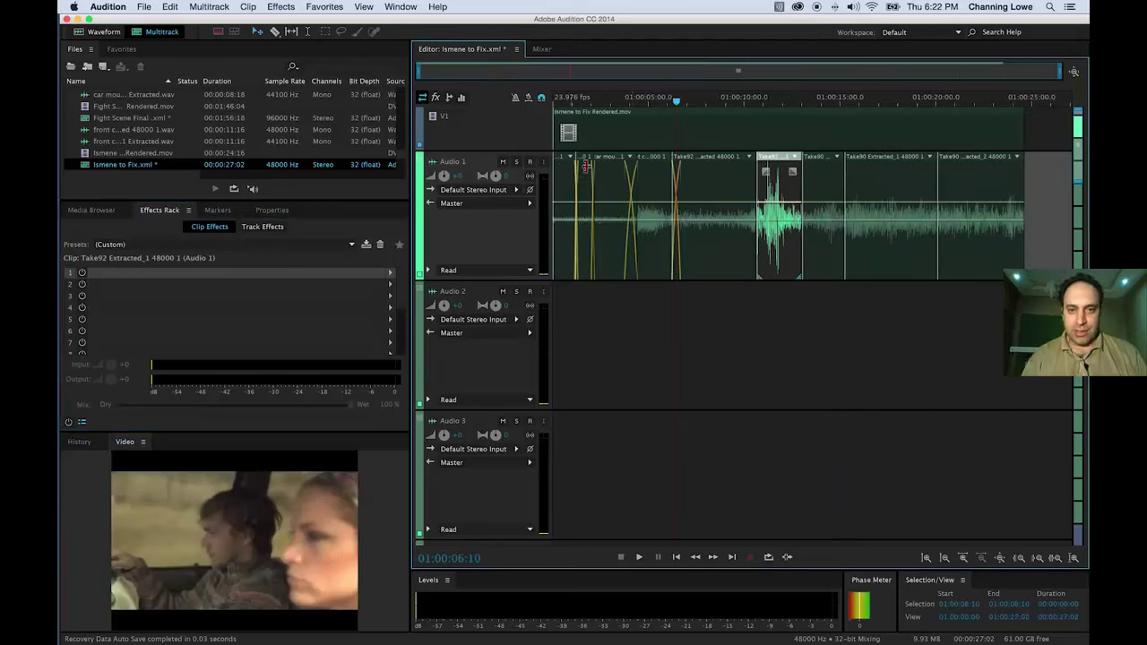
{"action": "left_click", "coordinate": [144, 6]}
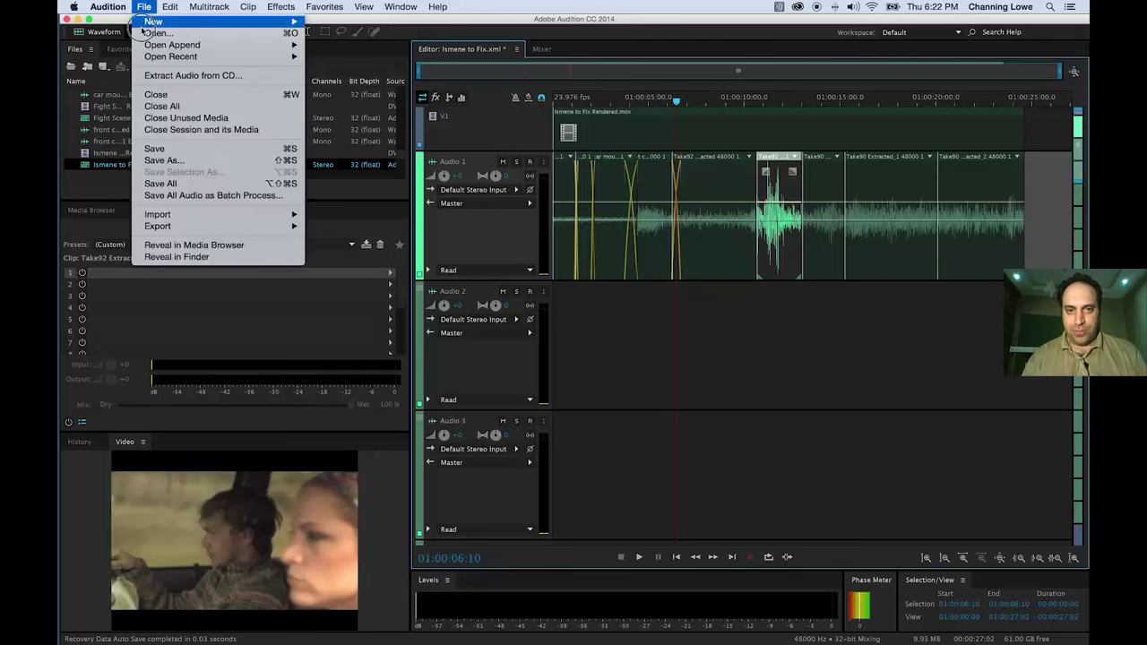
{"action": "mouse_move", "coordinate": [230, 57]}
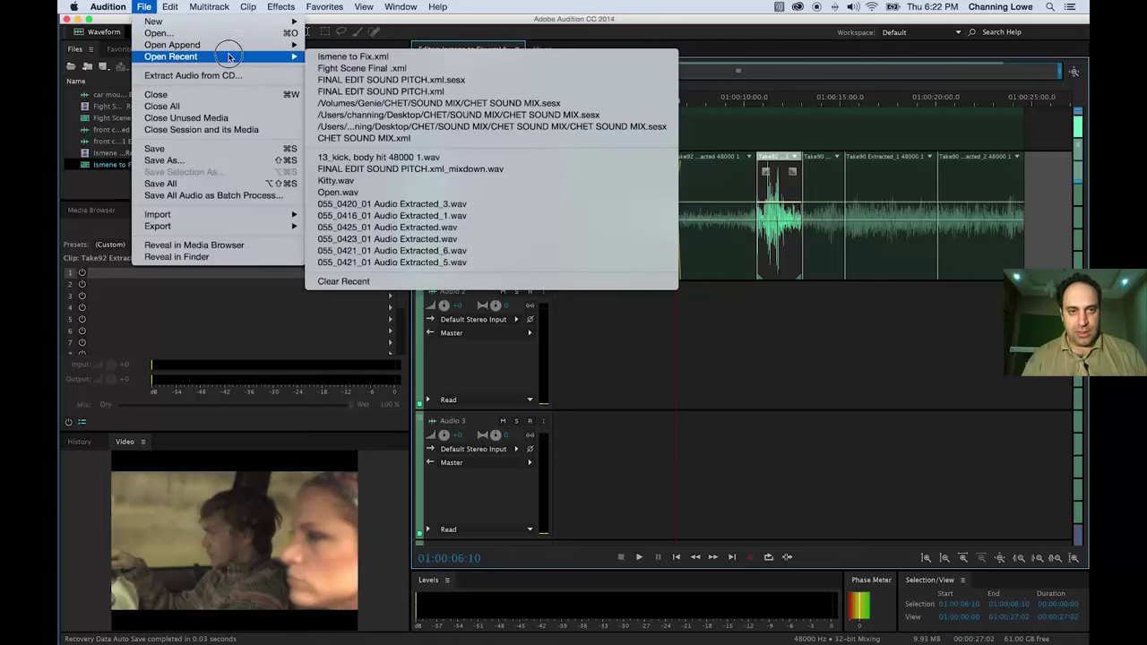
{"action": "left_click", "coordinate": [358, 68]}
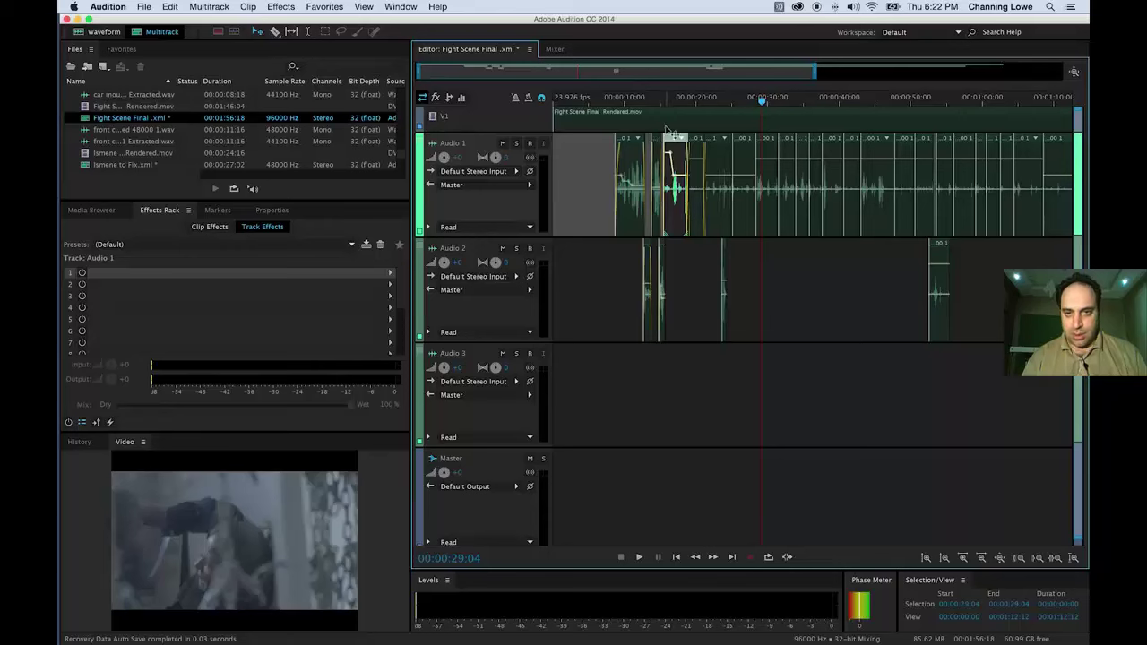
{"action": "left_click", "coordinate": [615, 101]}
{"action": "left_click_drag", "start_coordinate": [617, 101], "coordinate": [629, 102]}
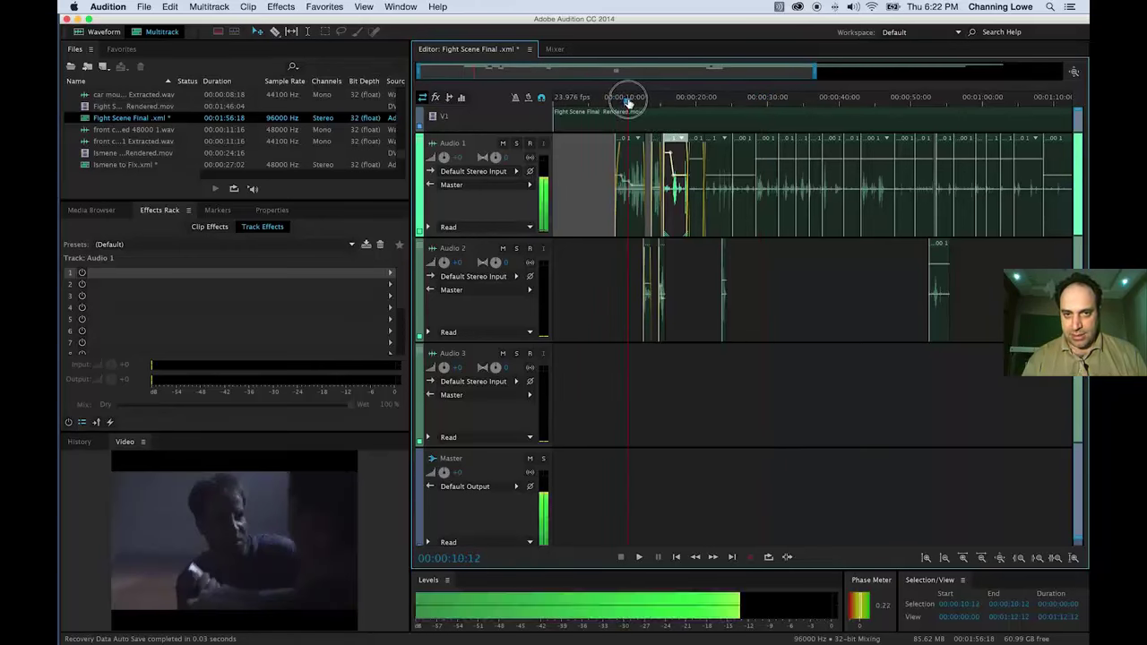
Rename the Audio 1 track as Dialogue 01 and the Audio 2 track as Dialogue 02.
{"action": "left_click", "coordinate": [457, 145]}
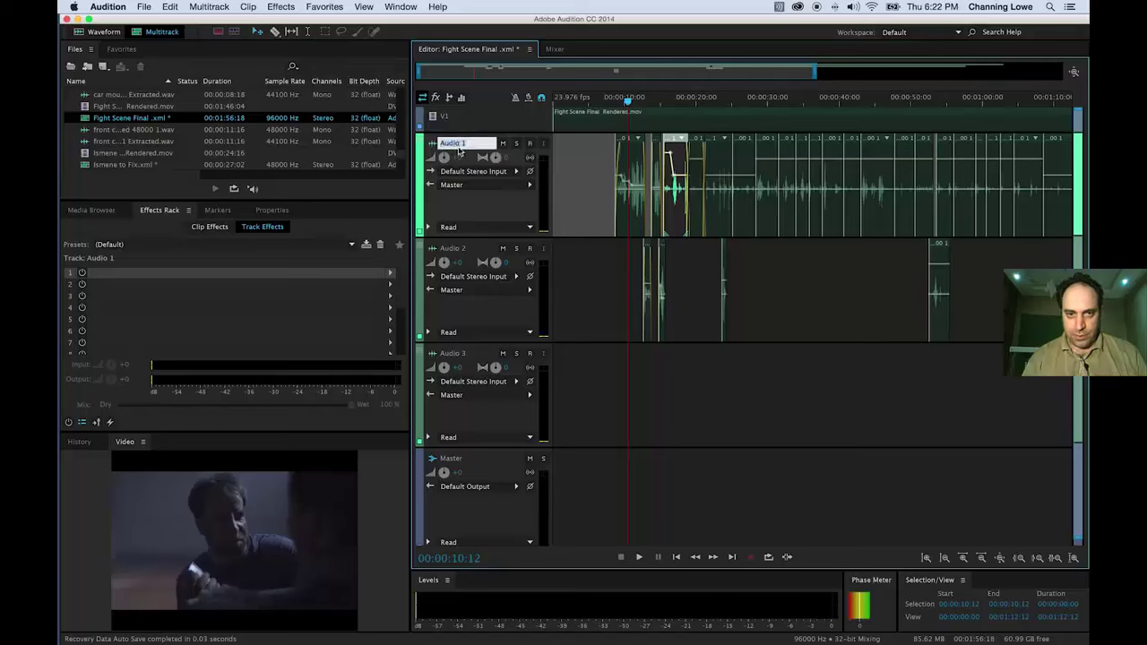
{"action": "type", "text": "Dialo"}
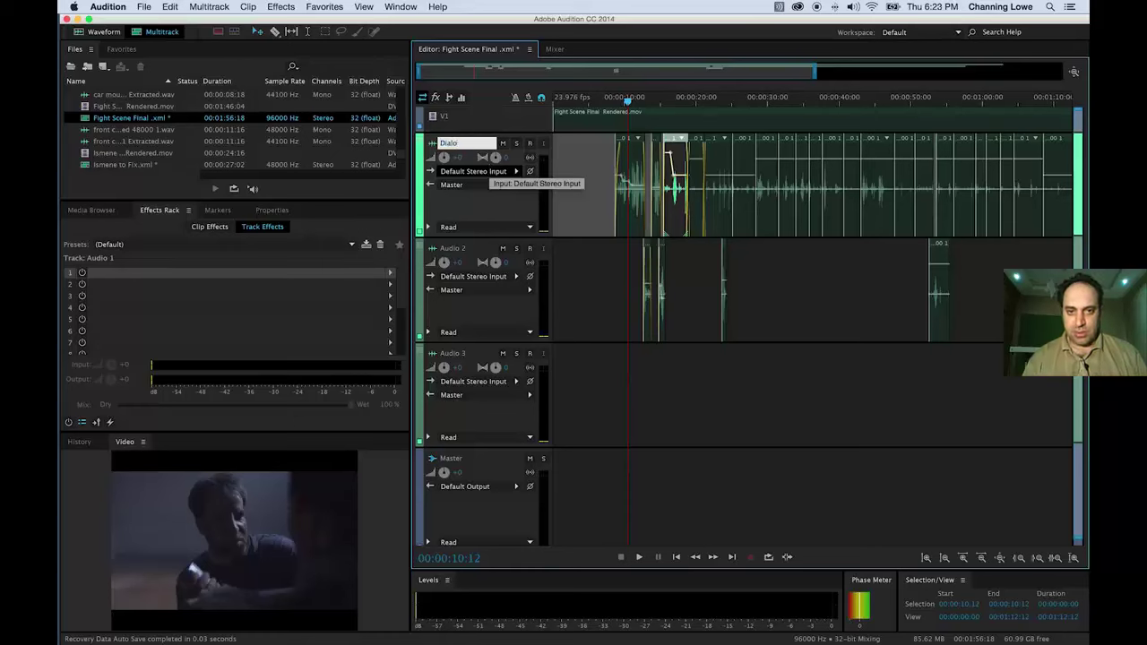
{"action": "type", "text": "gue 01"}
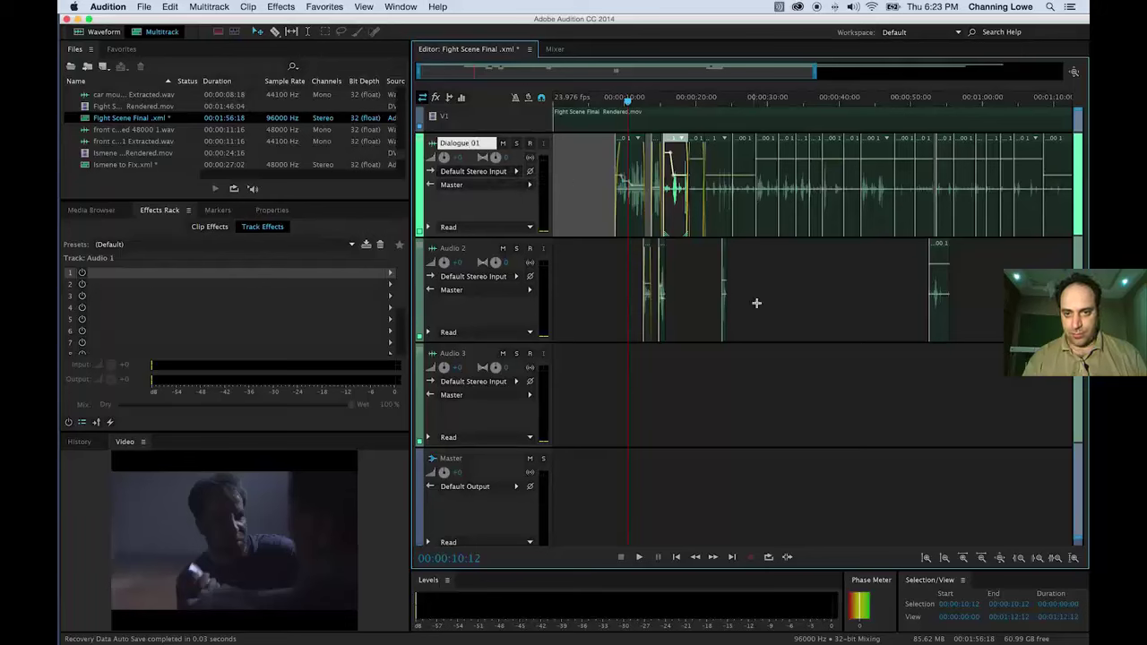
{"action": "left_click", "coordinate": [473, 250]}
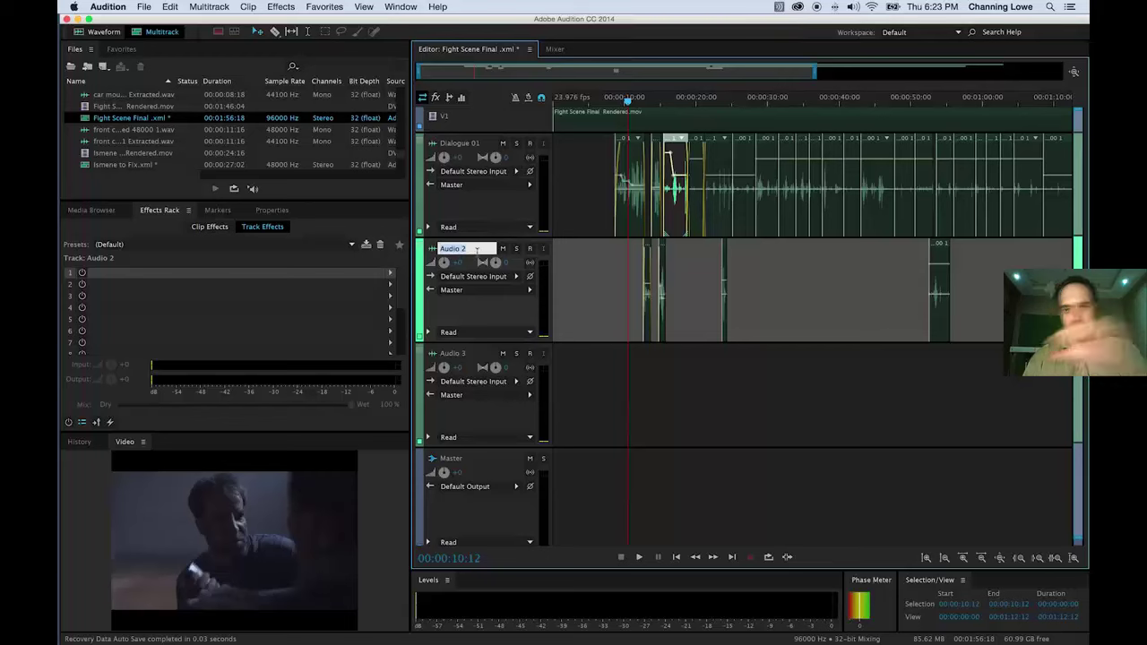
{"action": "type", "text": "Dialogue"}
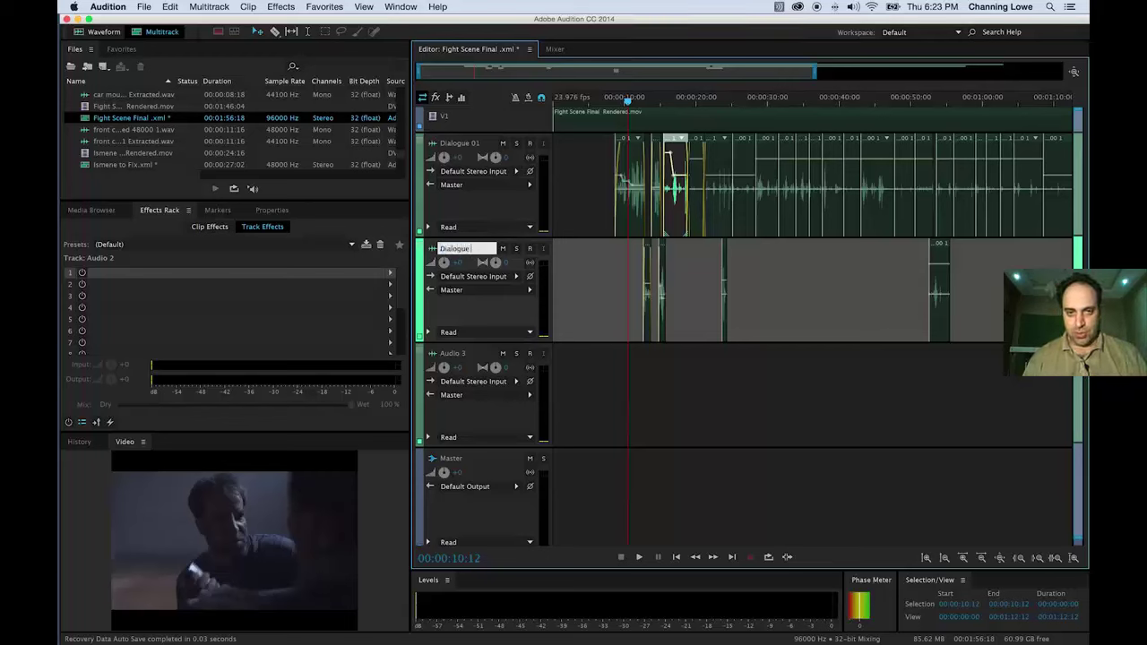
{"action": "type", "text": " 02"}
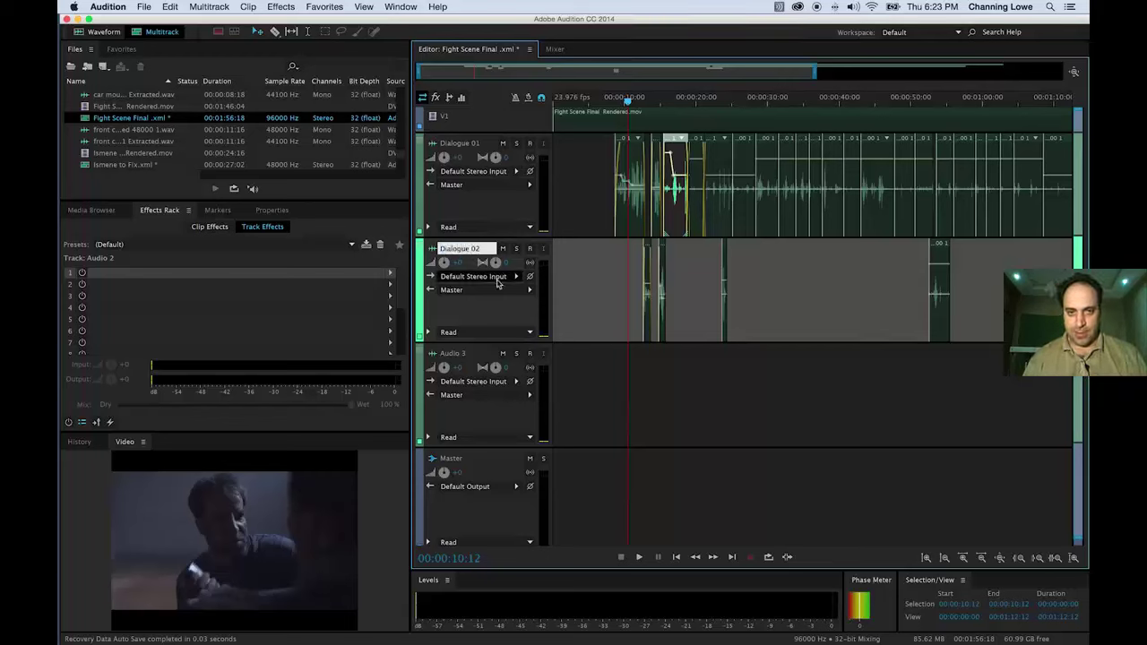
{"action": "left_click", "coordinate": [570, 365]}
{"action": "left_click", "coordinate": [618, 248]}
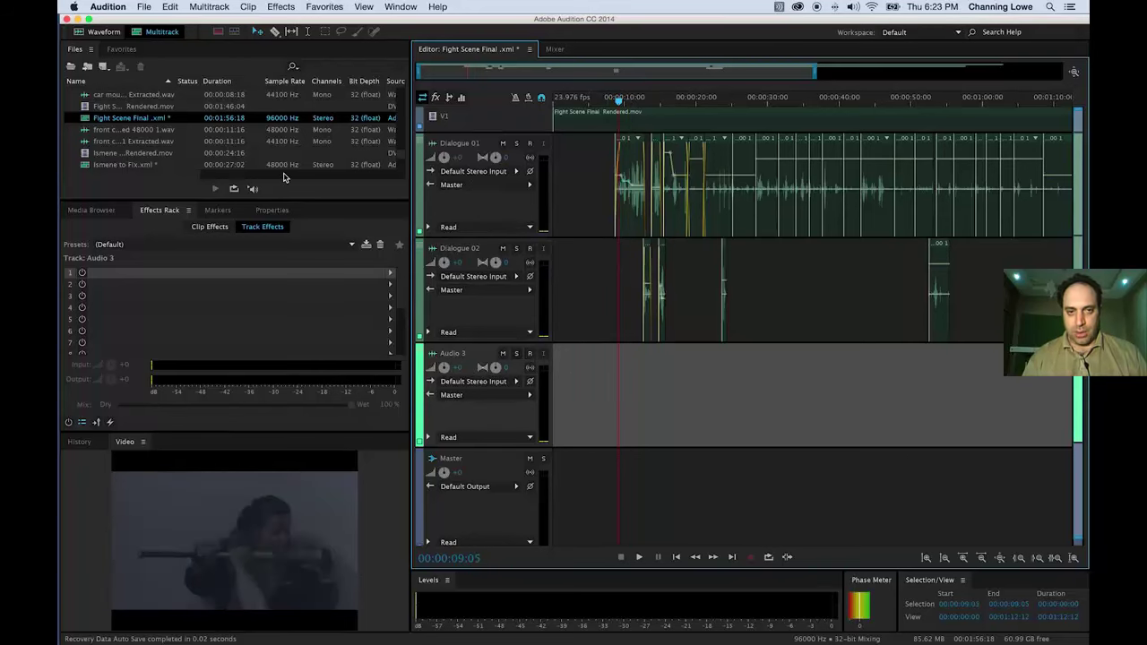
Return to the recently opened Ismene to Fix.xml session.
{"action": "key", "text": "super+o"}
{"action": "key", "text": "Escape"}
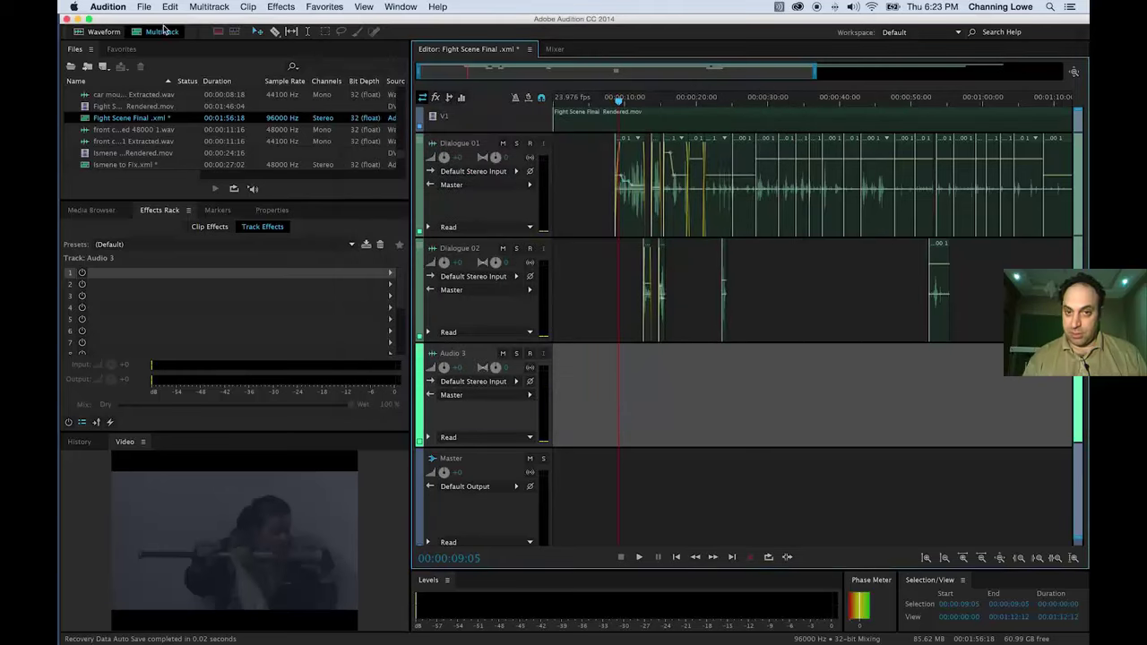
{"action": "left_click", "coordinate": [144, 7]}
{"action": "mouse_move", "coordinate": [185, 56]}
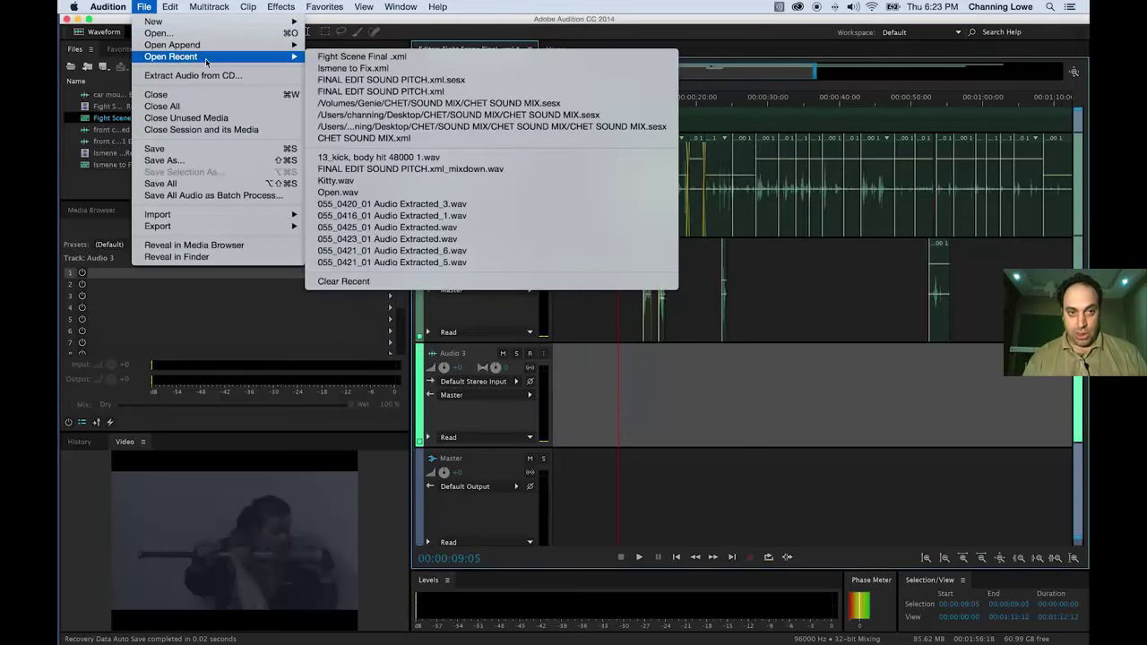
{"action": "left_click", "coordinate": [351, 69]}
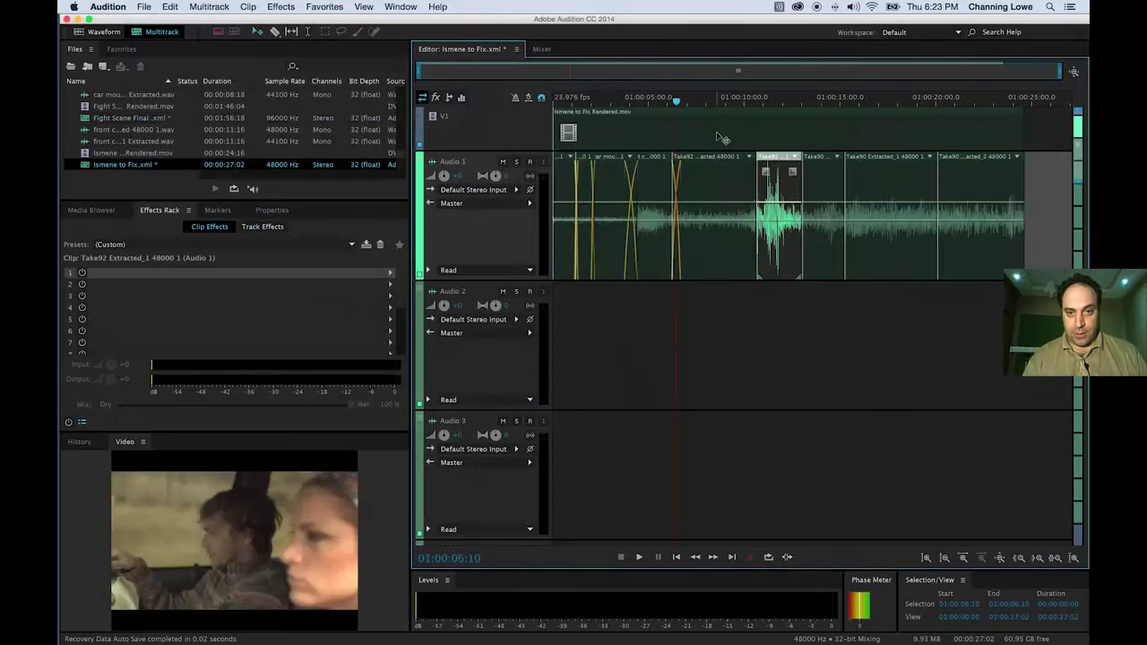
Play part of the Take92 Extracted 48000 1 clip's background noise and open the clip in the Waveform editor.
{"action": "mouse_move", "coordinate": [694, 103]}
{"action": "left_mouse_down"}
{"action": "mouse_move", "coordinate": [720, 105]}
{"action": "mouse_move", "coordinate": [702, 103]}
{"action": "left_mouse_up"}
{"action": "key", "text": "space"}
{"action": "key", "text": "space"}
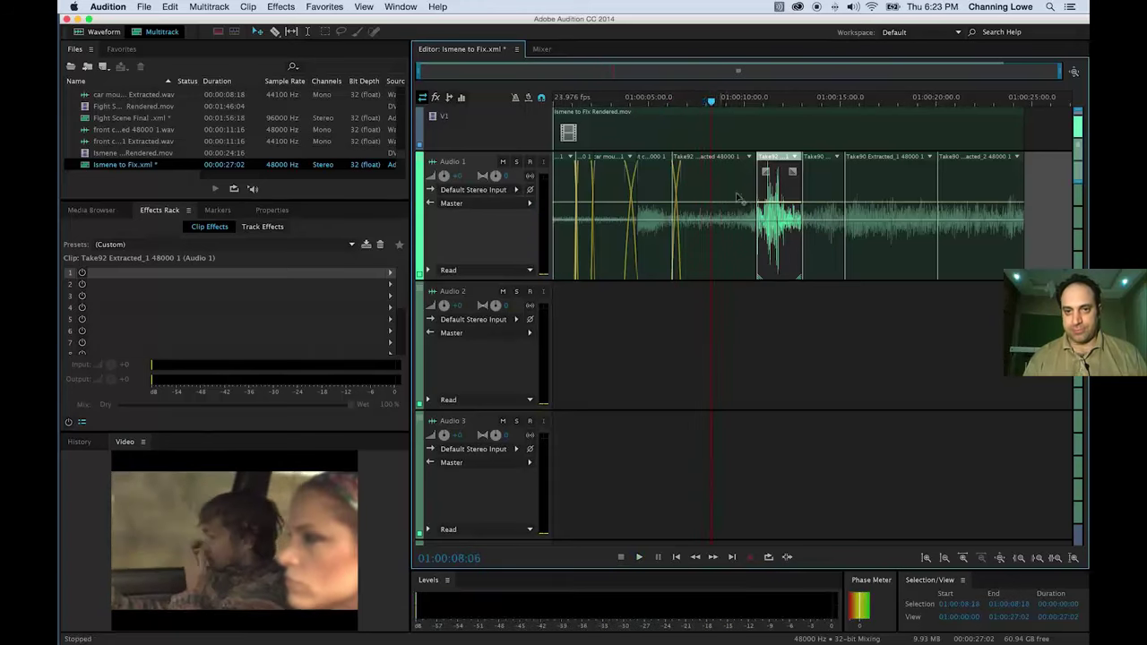
{"action": "scroll", "coordinate": [730, 183], "scroll_direction": "up", "scroll_amount": 3}
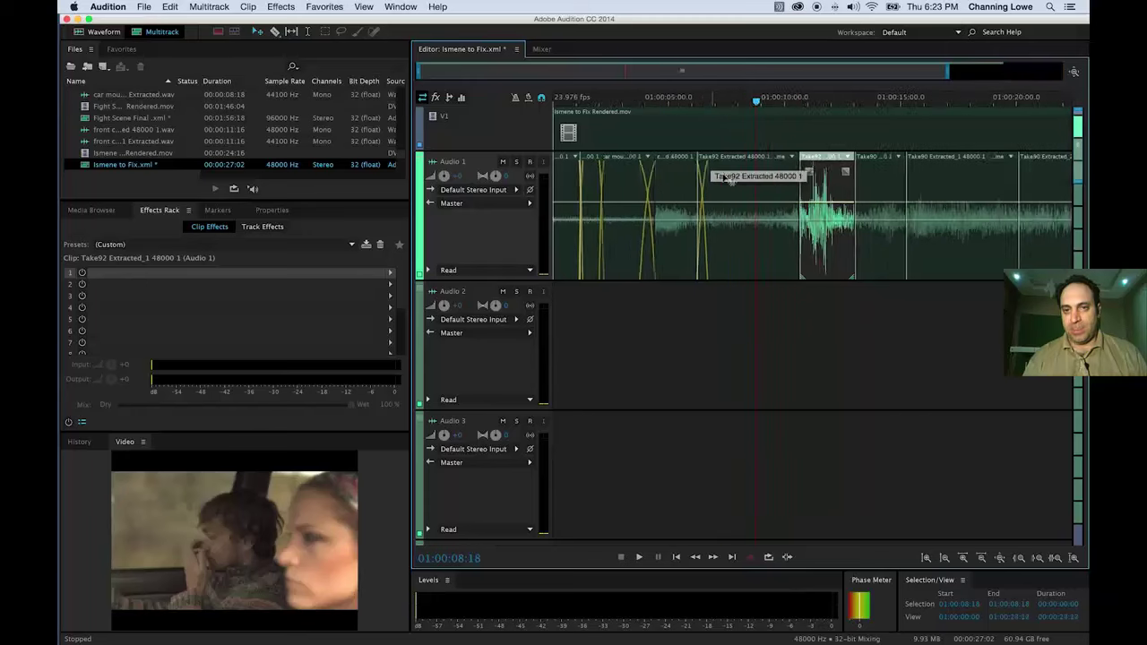
{"action": "scroll", "coordinate": [776, 190], "scroll_direction": "up", "scroll_amount": 3}
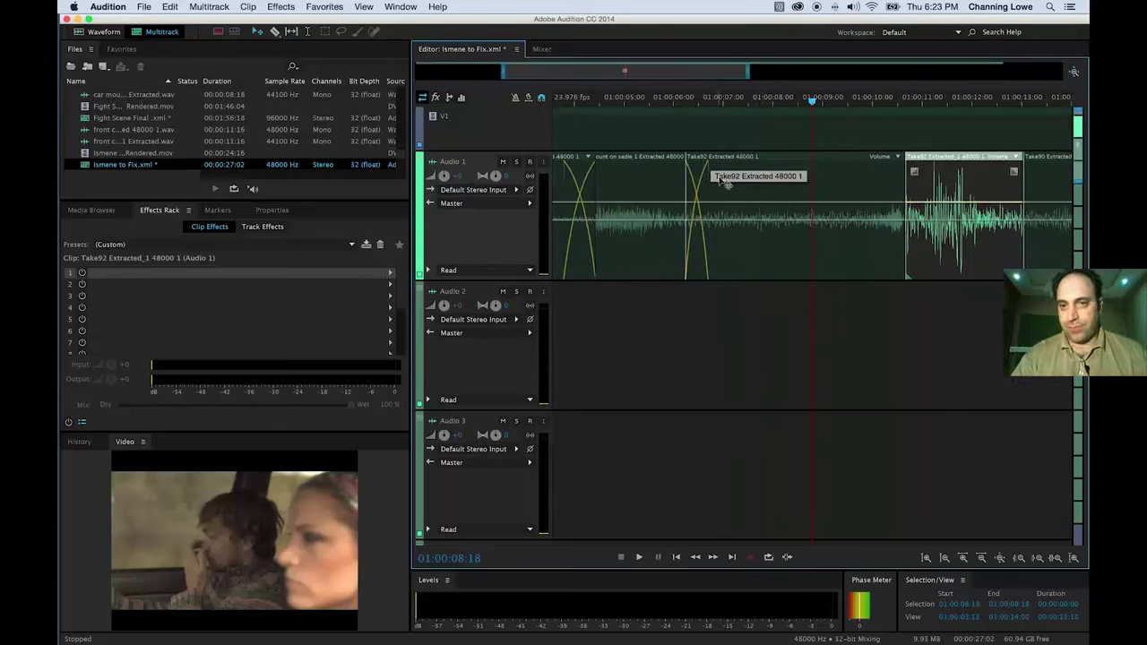
{"action": "left_click", "coordinate": [748, 177]}
{"action": "double_click", "coordinate": [748, 177]}
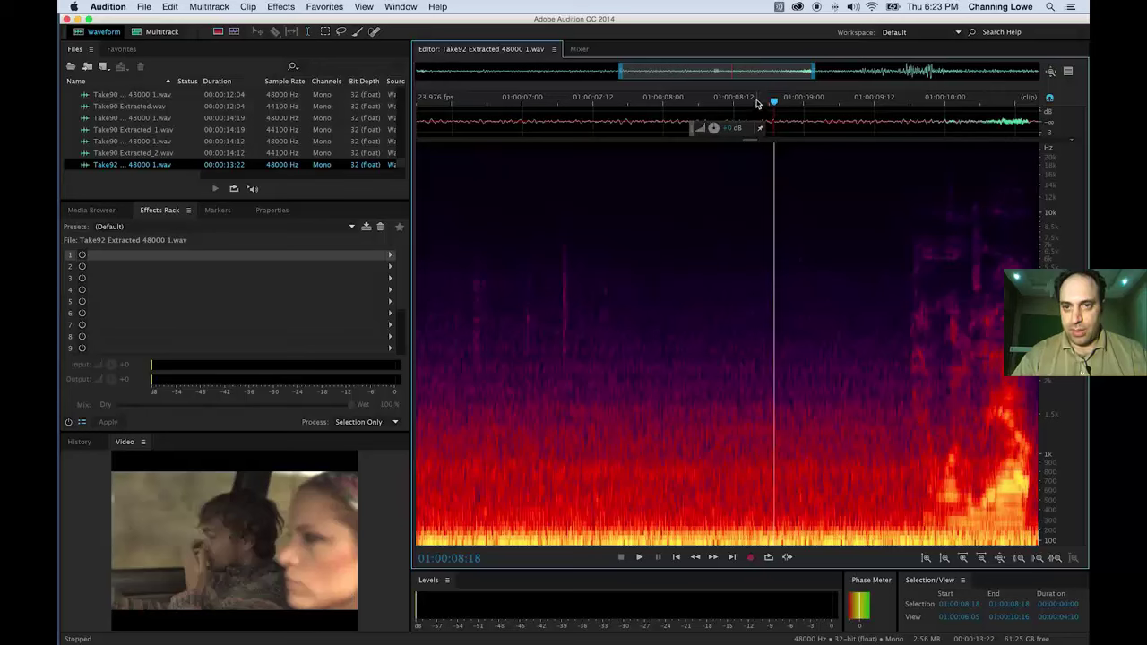
Compare the clip's Spectral Frequency and Spectral Pitch displays, ending on the plain waveform.
{"action": "left_click", "coordinate": [741, 99]}
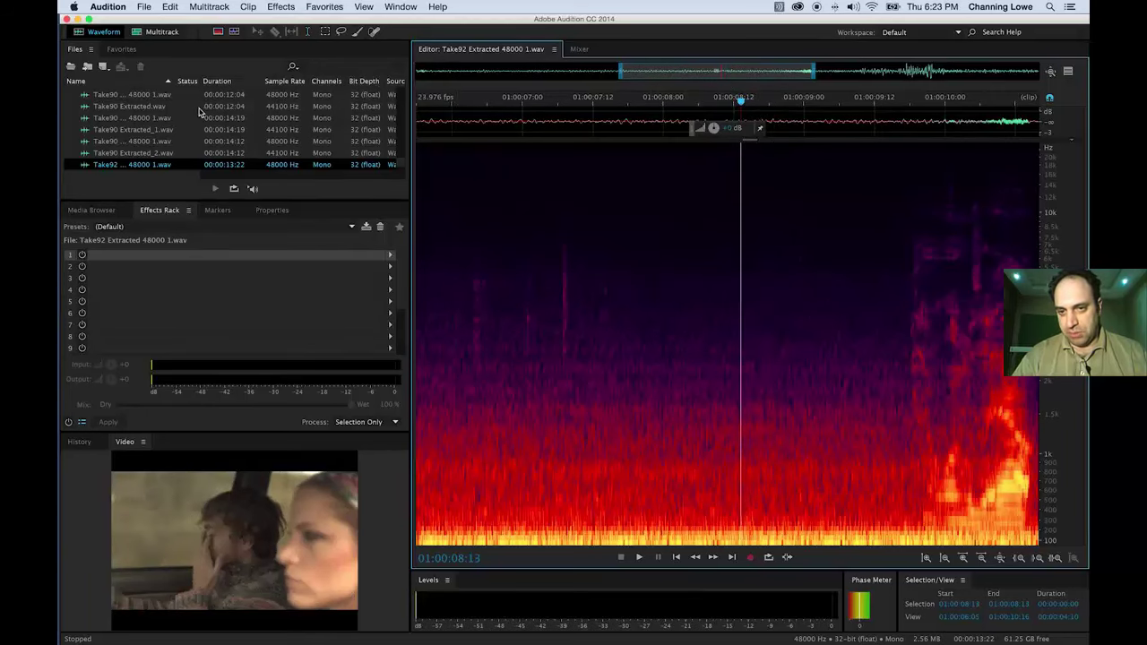
{"action": "left_click", "coordinate": [218, 32]}
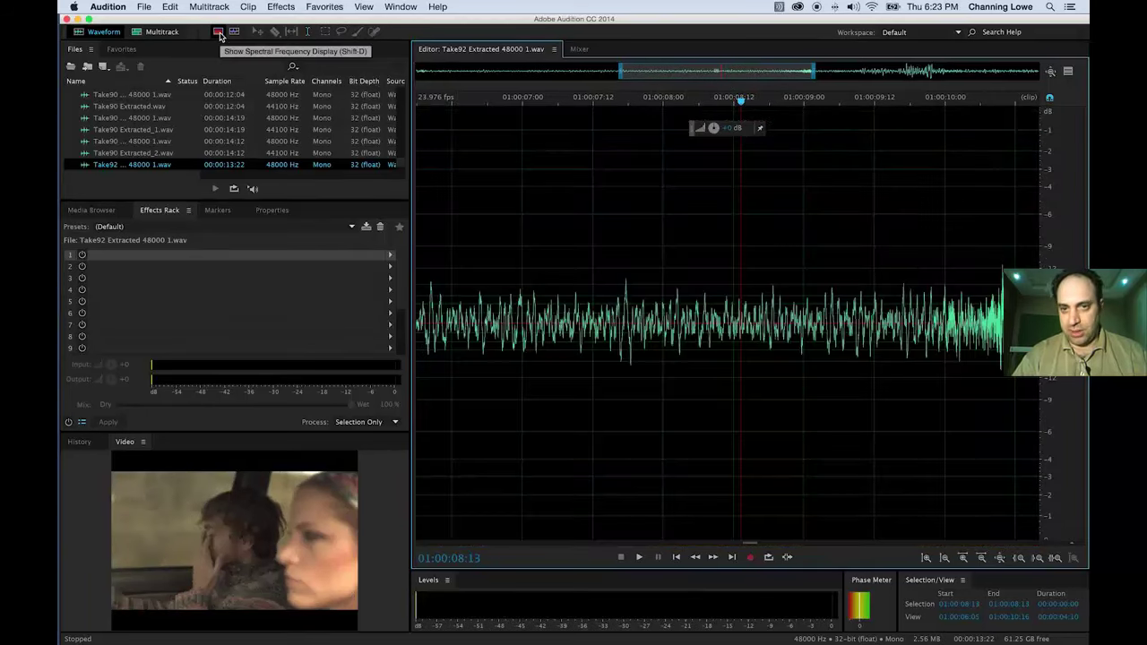
{"action": "left_click", "coordinate": [223, 37]}
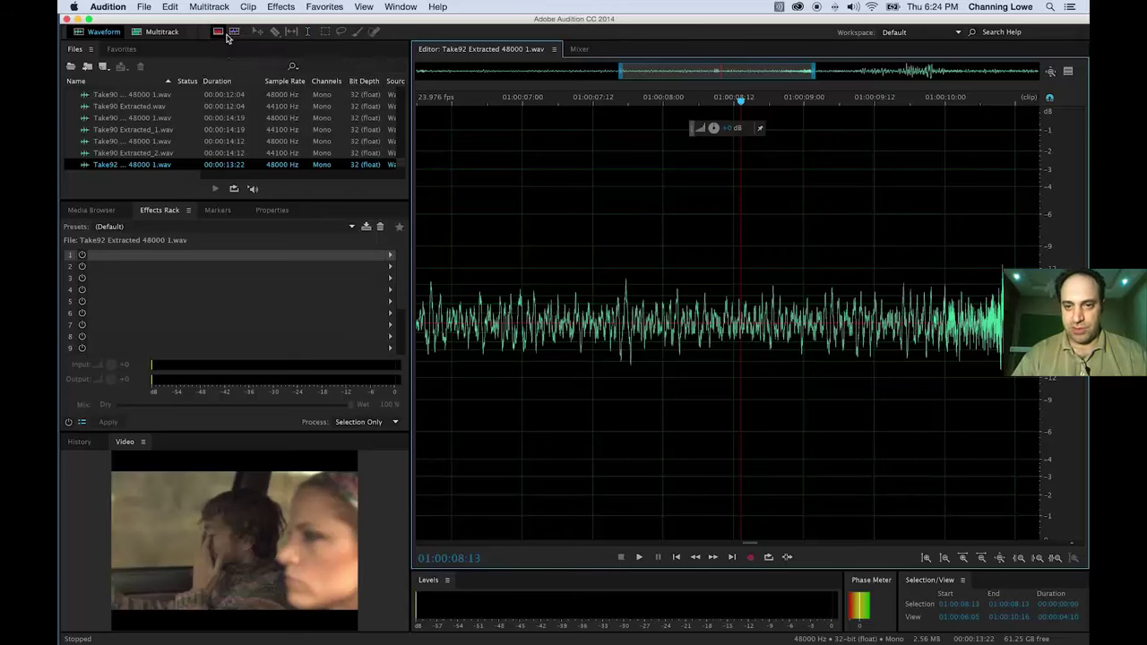
{"action": "left_click", "coordinate": [232, 38]}
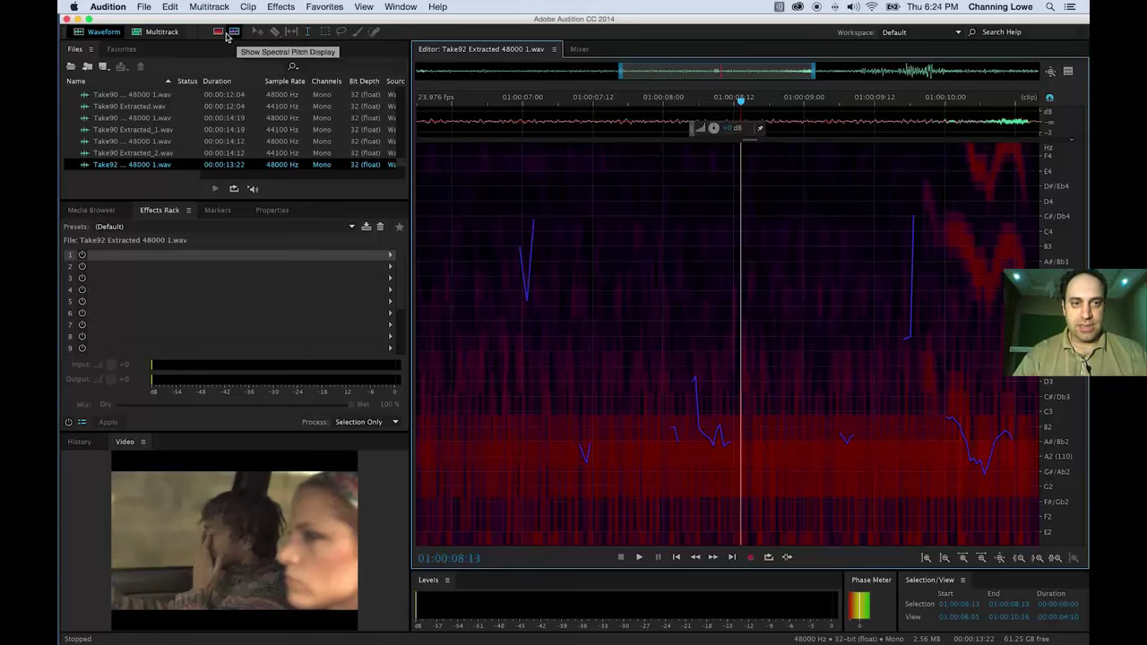
{"action": "left_click", "coordinate": [229, 34]}
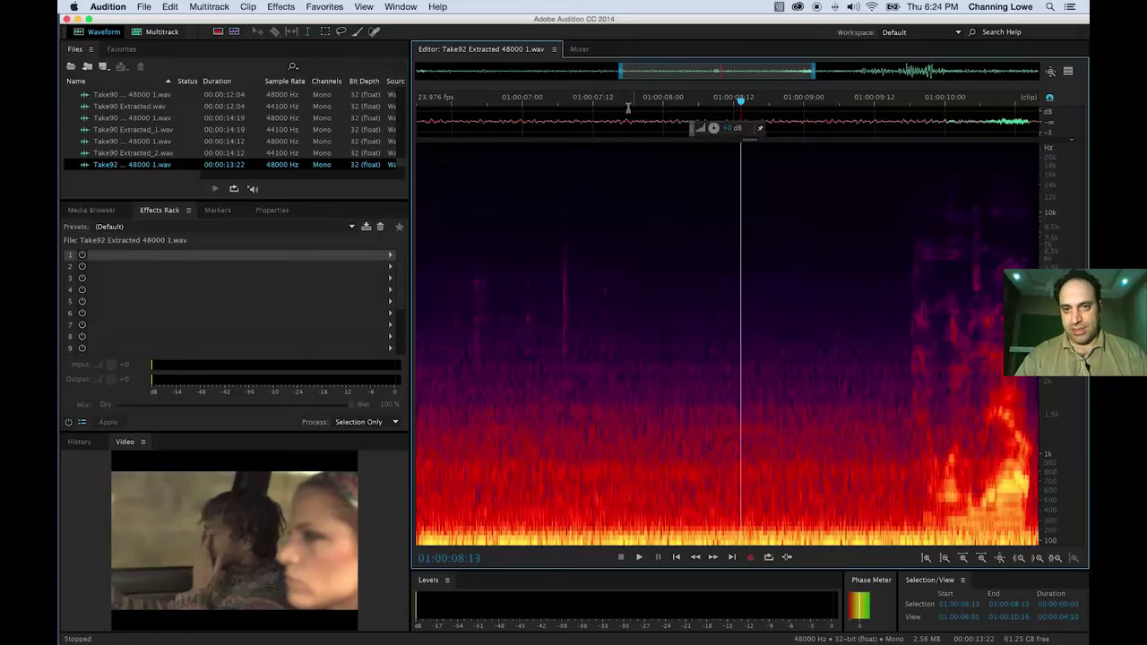
{"action": "left_click", "coordinate": [217, 33]}
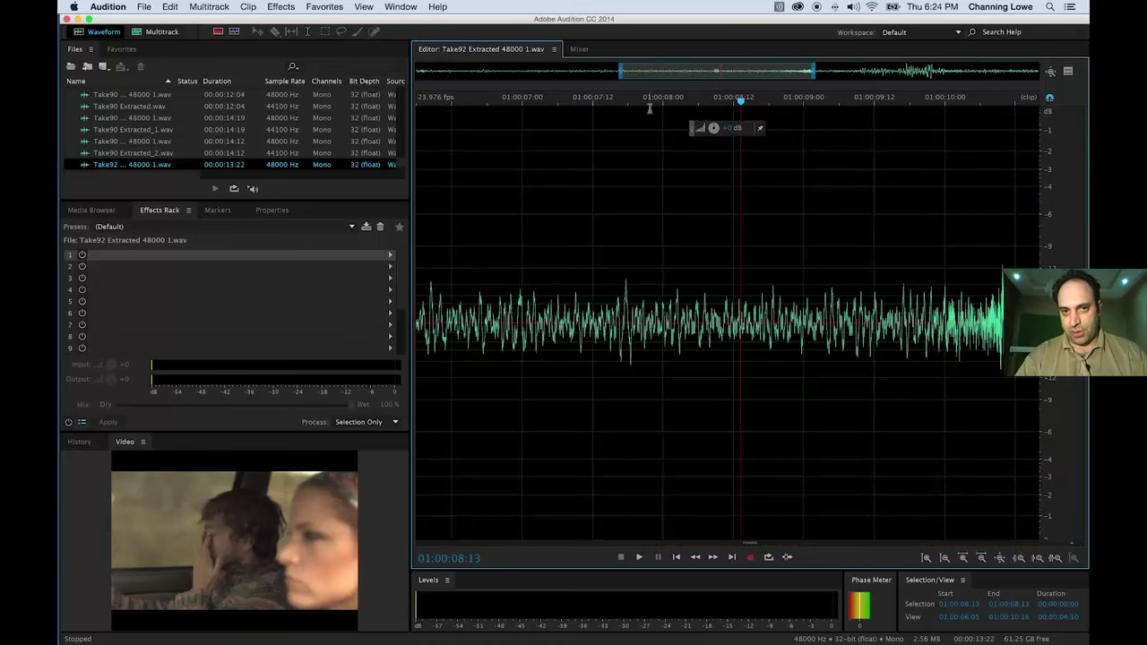
Select the noise-only stretch from 01:00:07:12 to 01:00:08:10, play it and capture it as a noise print.
{"action": "left_click_drag", "start_coordinate": [650, 106], "coordinate": [592, 123]}
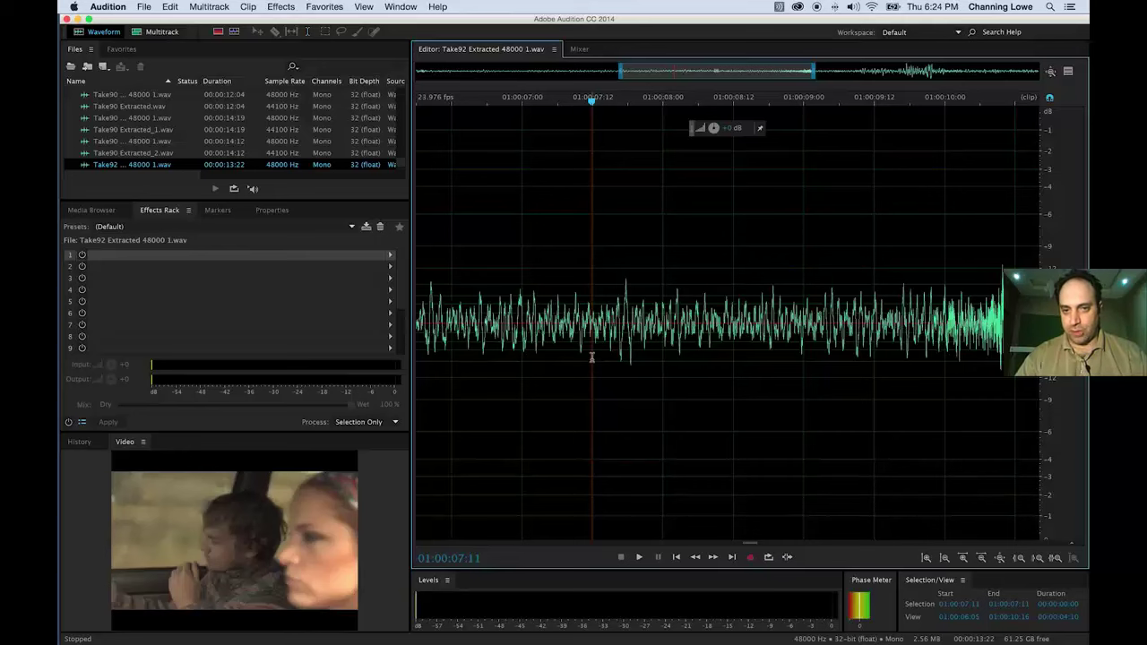
{"action": "left_click_drag", "start_coordinate": [592, 358], "coordinate": [723, 362]}
{"action": "key", "text": "space"}
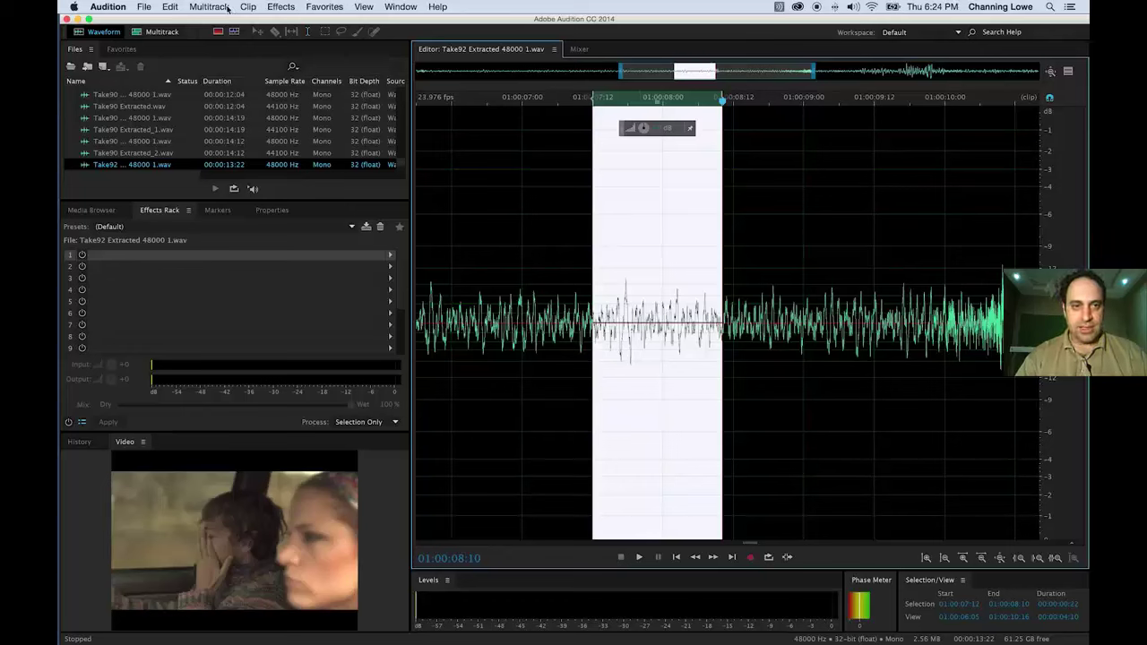
{"action": "left_click", "coordinate": [280, 7]}
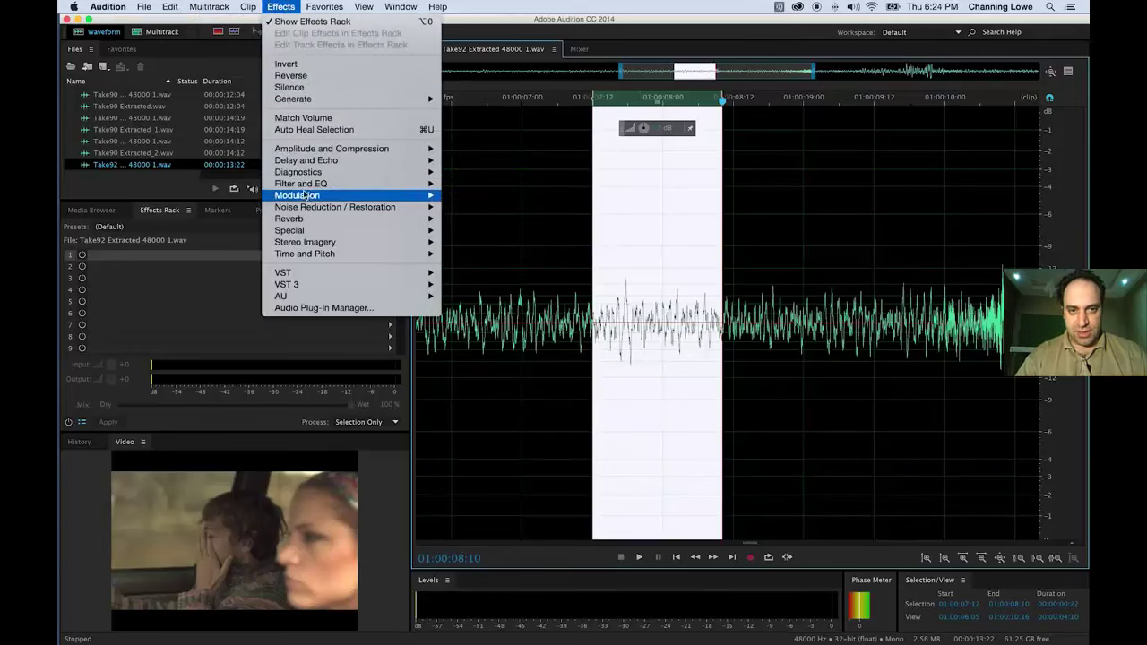
{"action": "mouse_move", "coordinate": [323, 207]}
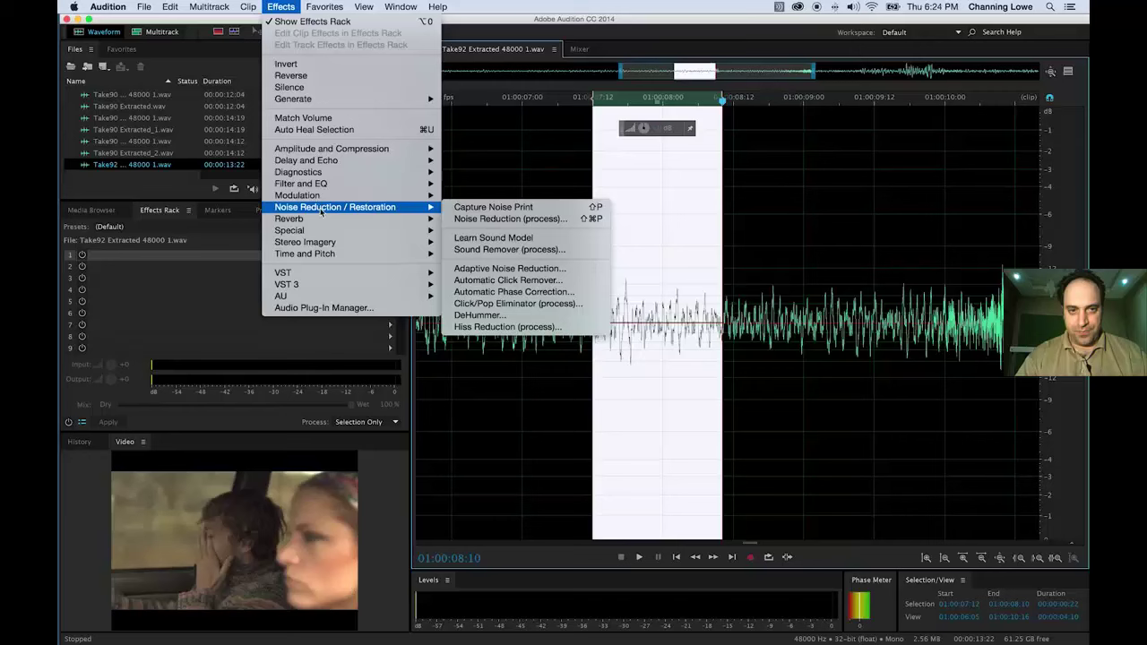
{"action": "left_click", "coordinate": [516, 209]}
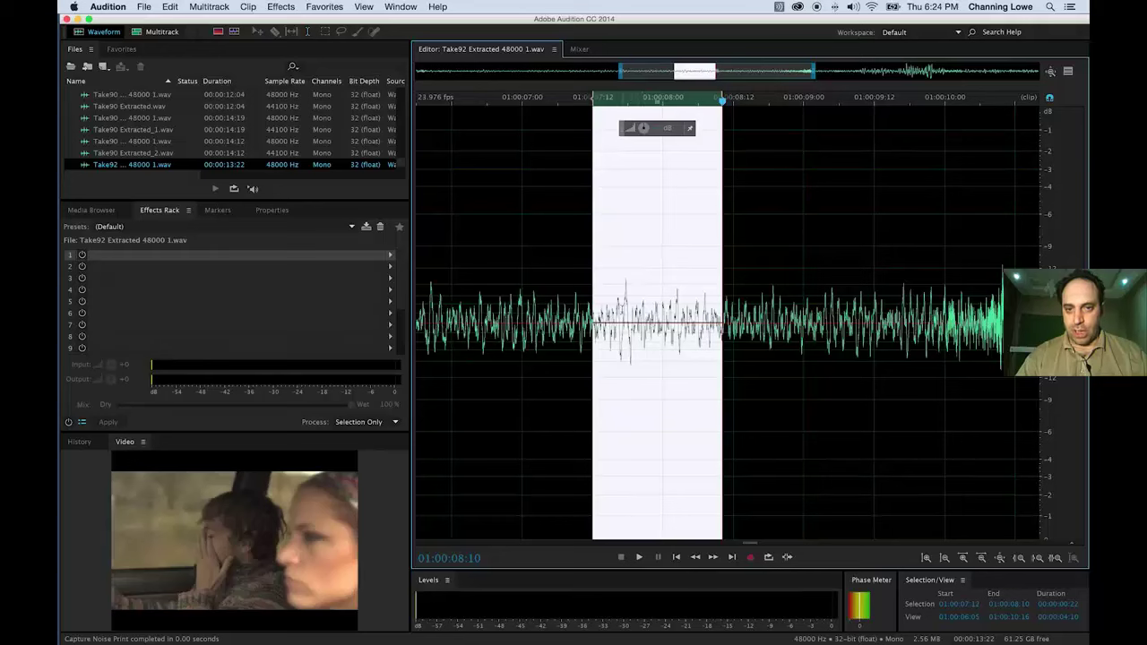
Select the entire Take92 Extracted 48000 1 clip, open the Noise Reduction process and preview it with the captured noise print.
{"action": "left_click", "coordinate": [564, 257]}
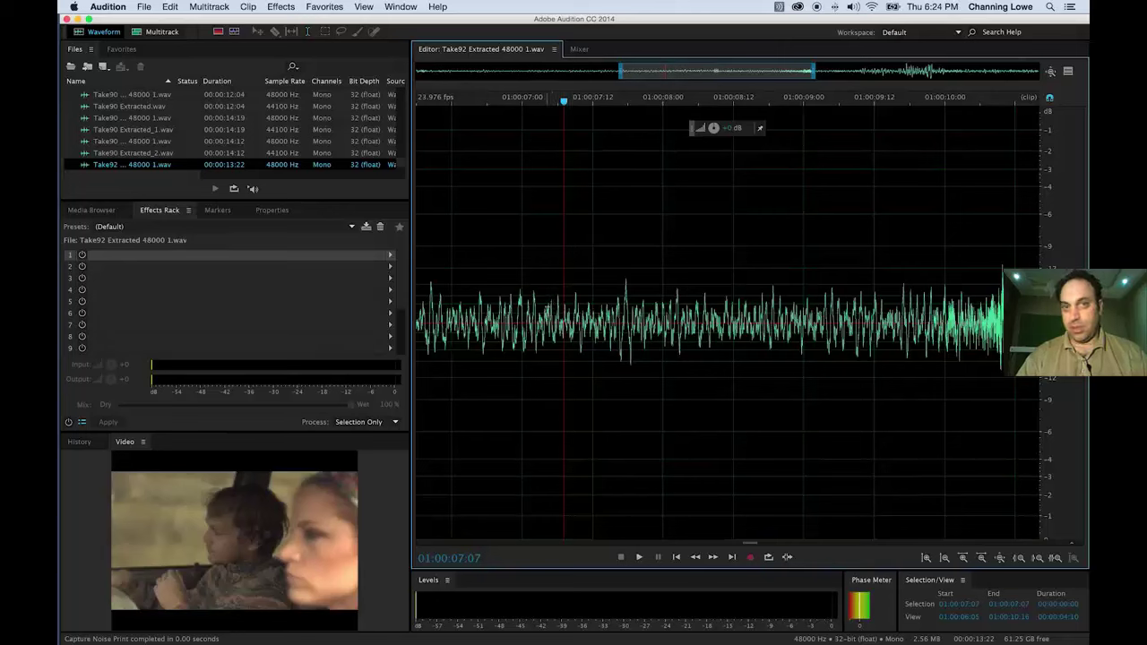
{"action": "key", "text": "super+a"}
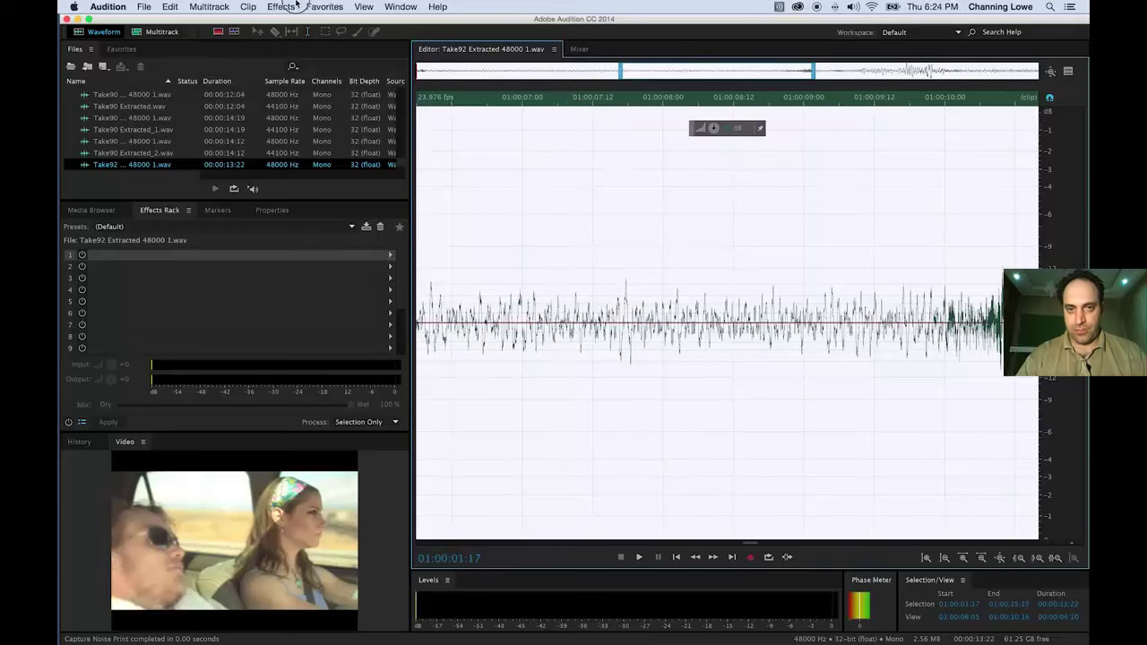
{"action": "left_click", "coordinate": [297, 6]}
{"action": "mouse_move", "coordinate": [315, 209]}
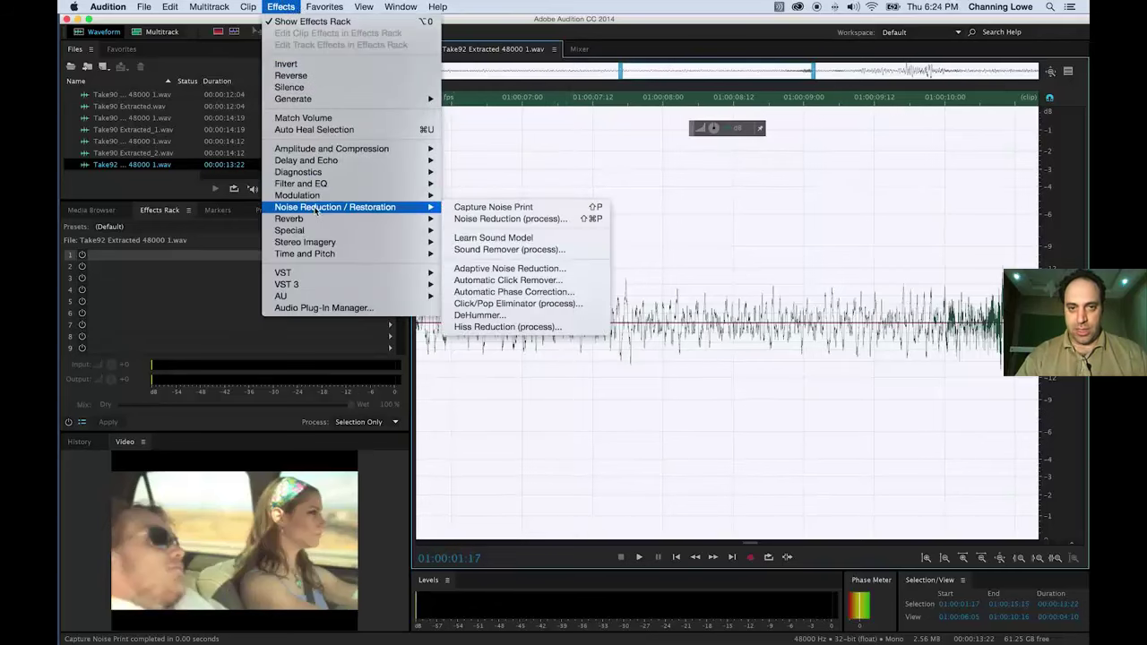
{"action": "left_click", "coordinate": [517, 220]}
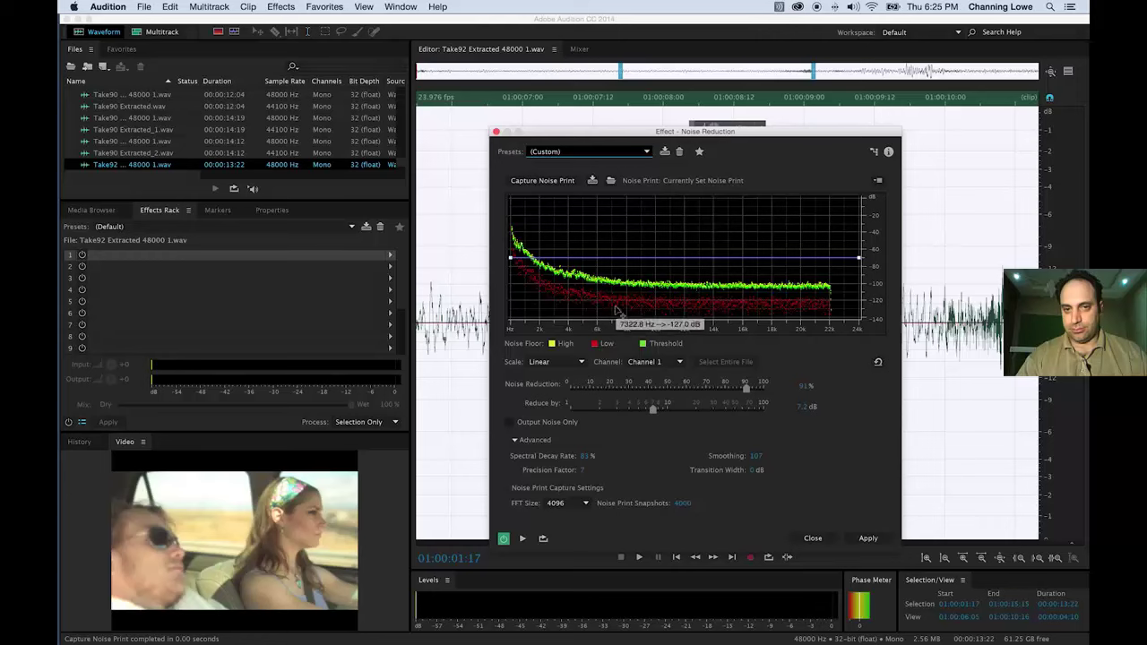
{"action": "left_click", "coordinate": [523, 540]}
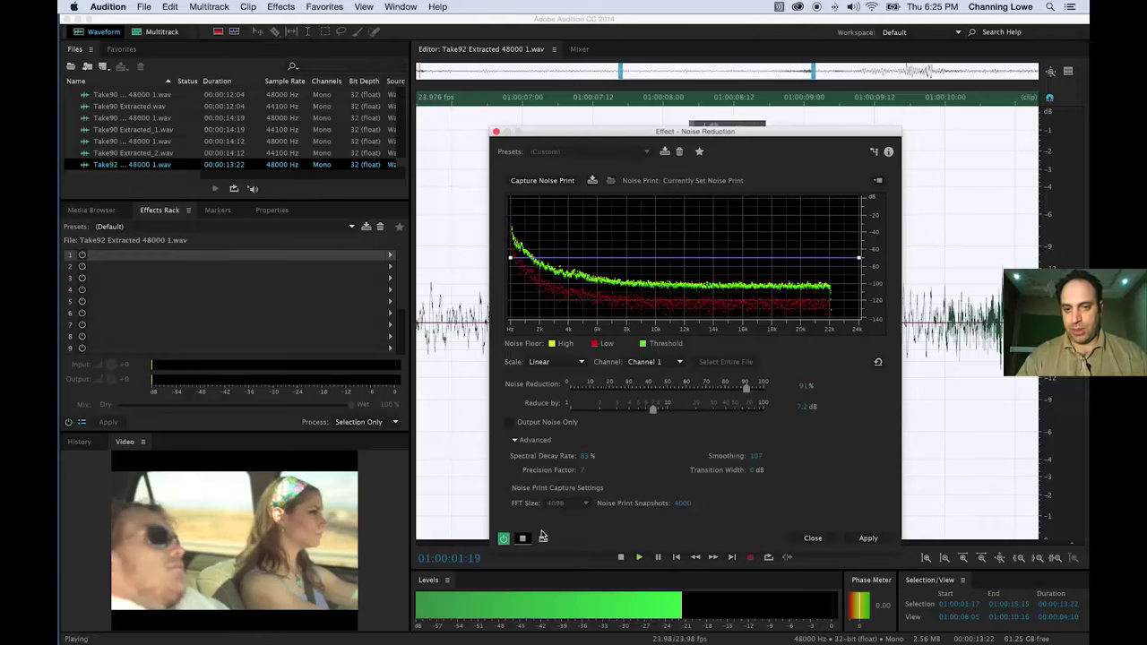
Try an extreme reduction of about 63.8 dB and listen to how it affects the clip.
{"action": "left_click_drag", "start_coordinate": [652, 409], "coordinate": [743, 415]}
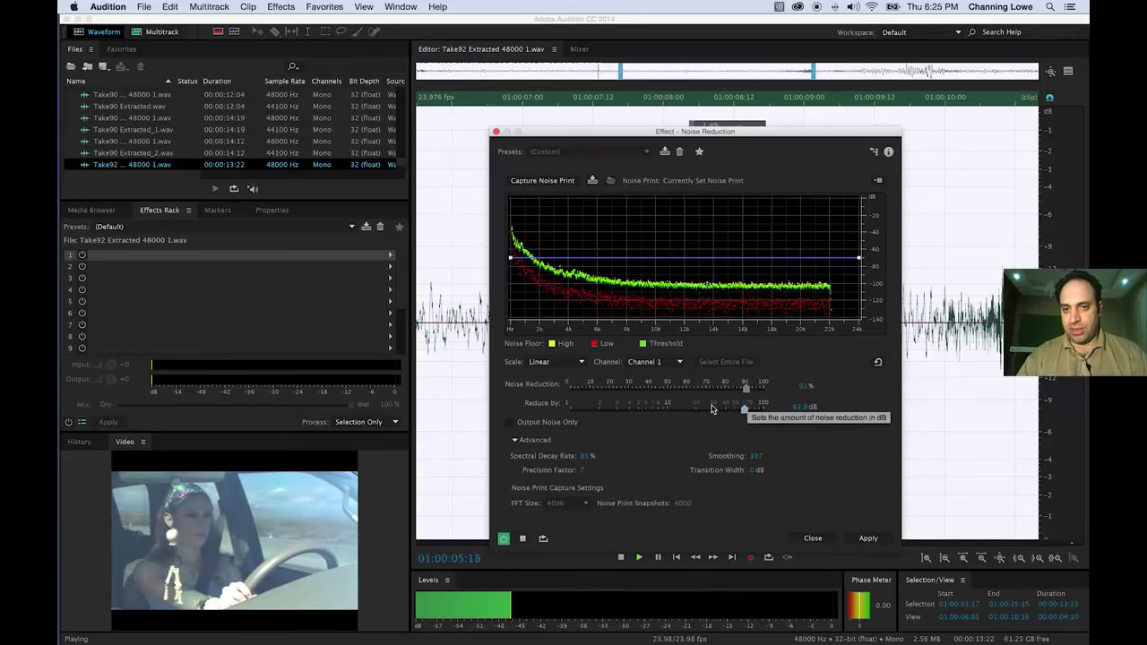
{"action": "key", "text": "space"}
{"action": "key", "text": "XF86AudioRaiseVolume"}
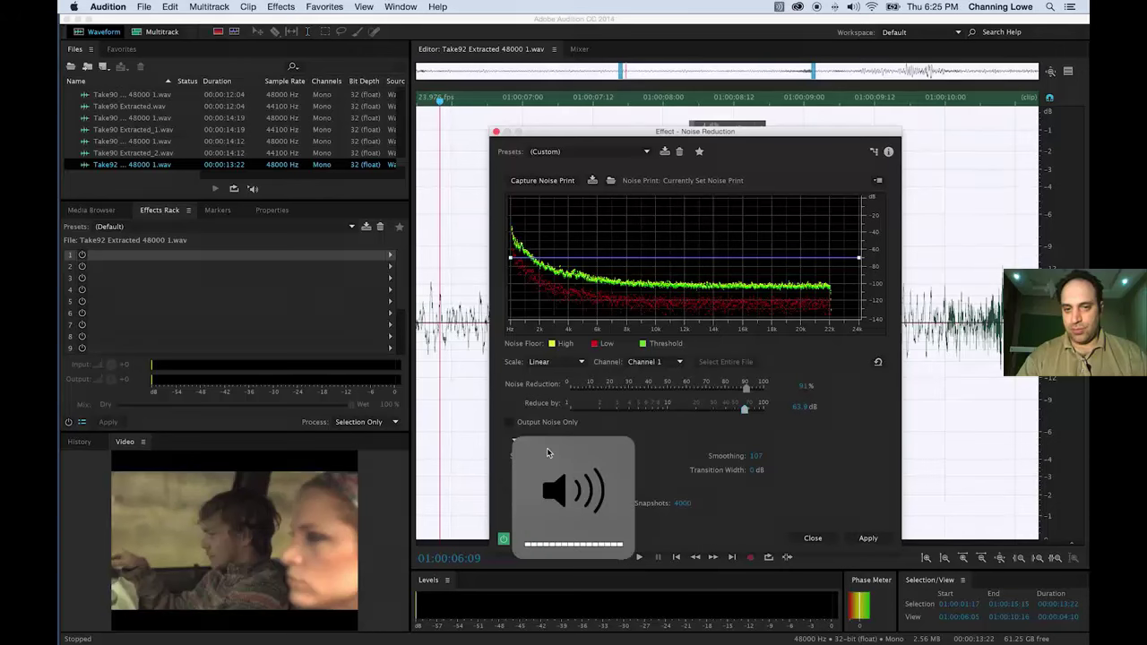
{"action": "key", "text": "space"}
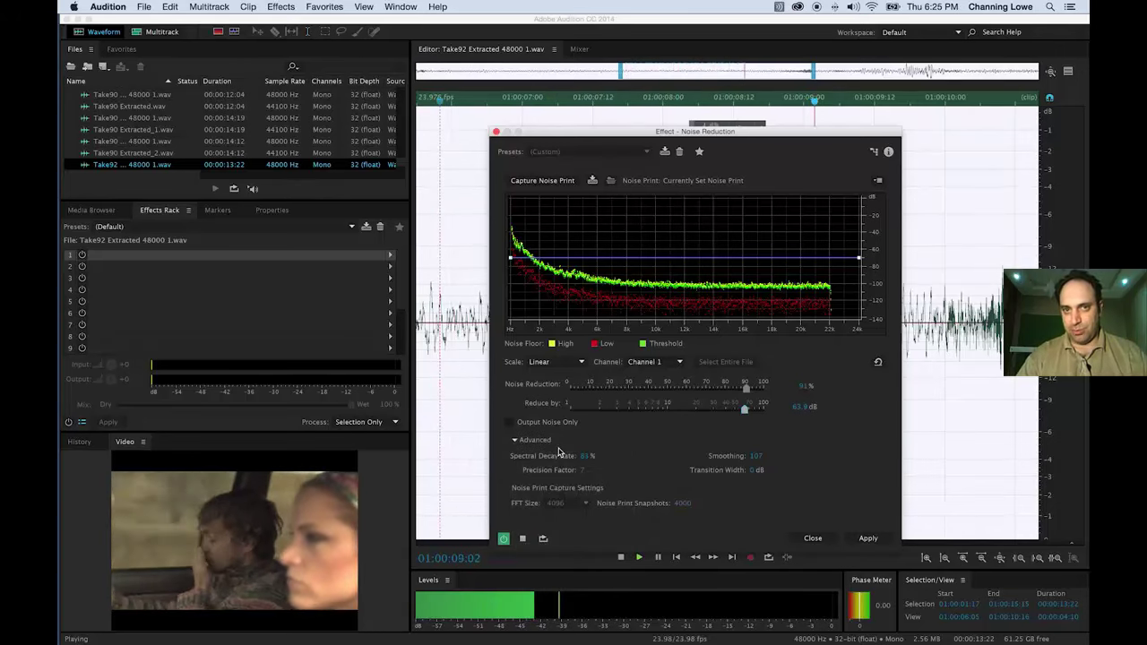
{"action": "key", "text": "space"}
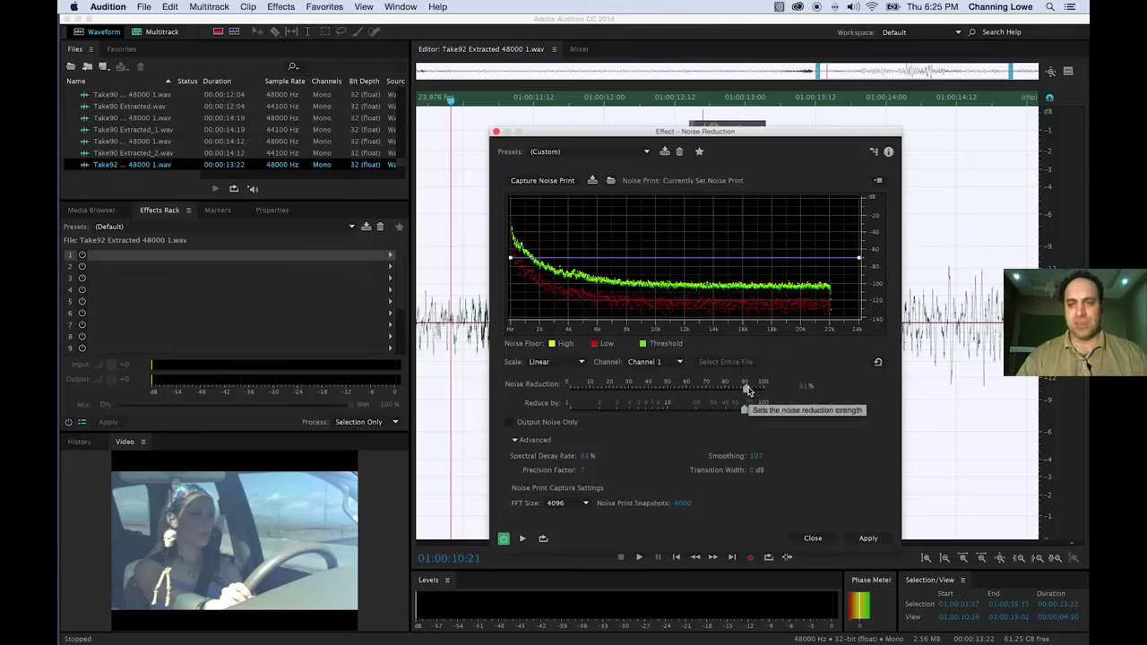
Set Noise Reduction to about 64% and Reduce by to 11.5 dB, preview the sound and apply the effect.
{"action": "left_click_drag", "start_coordinate": [746, 387], "coordinate": [694, 389]}
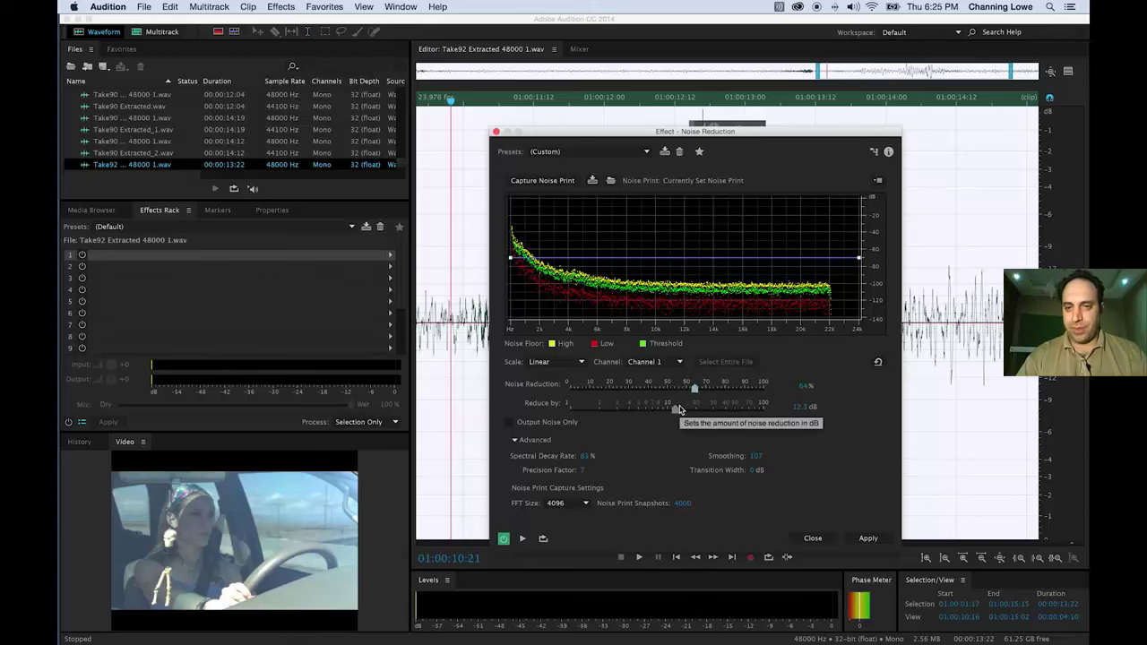
{"action": "left_click", "coordinate": [523, 539]}
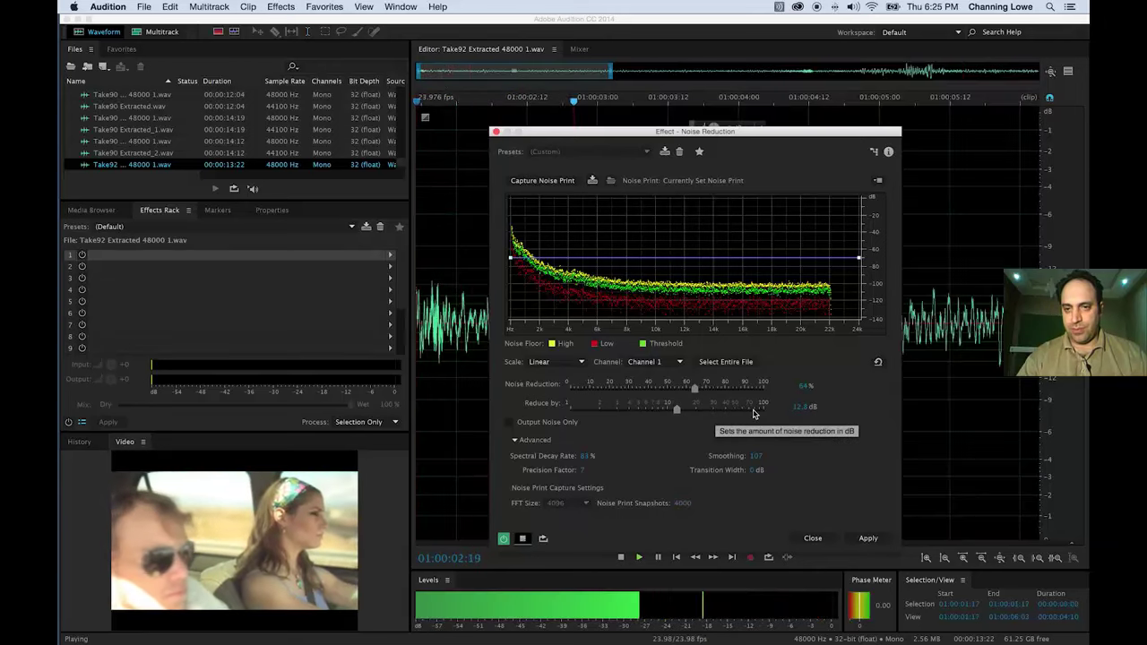
{"action": "left_click_drag", "start_coordinate": [677, 413], "coordinate": [674, 411]}
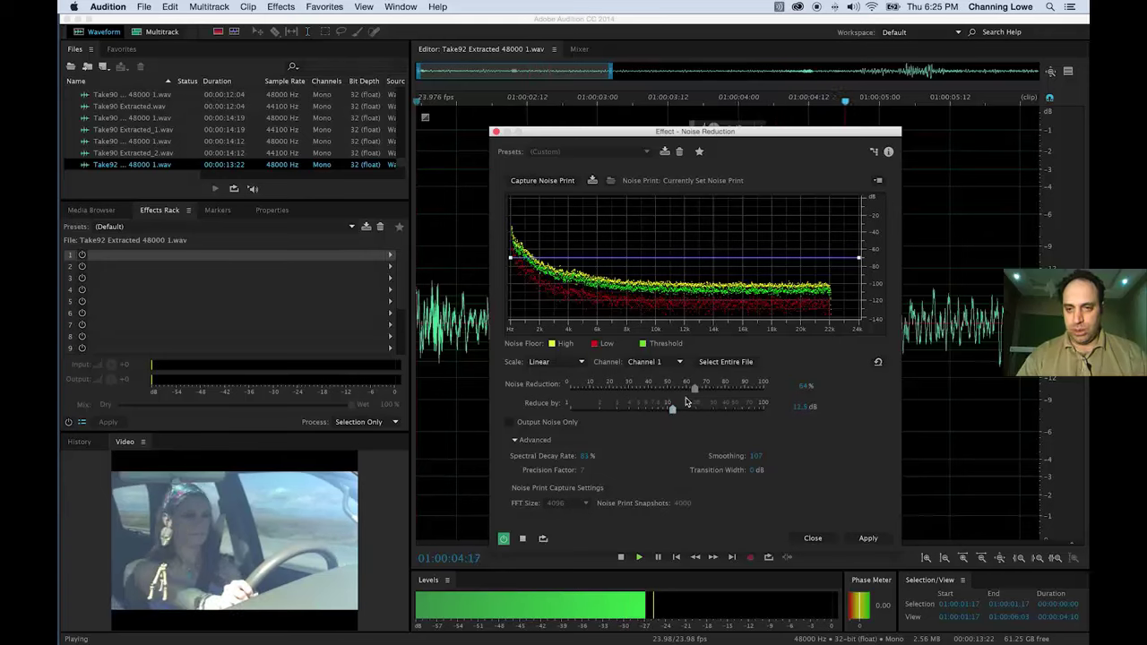
{"action": "left_click", "coordinate": [694, 389]}
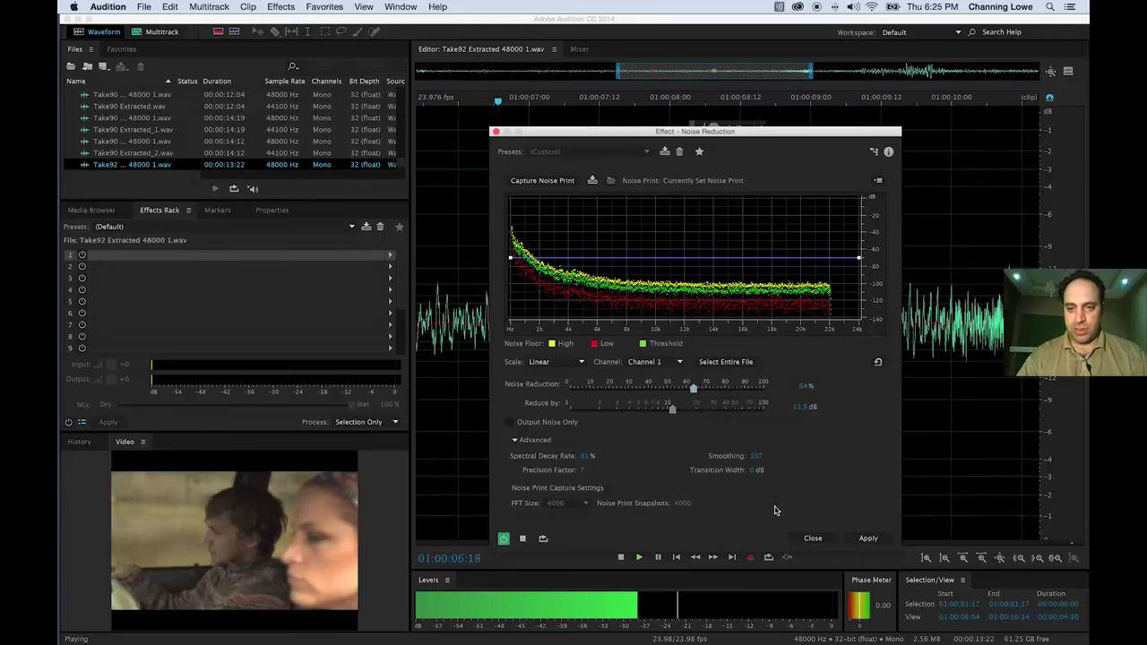
{"action": "key", "text": "space"}
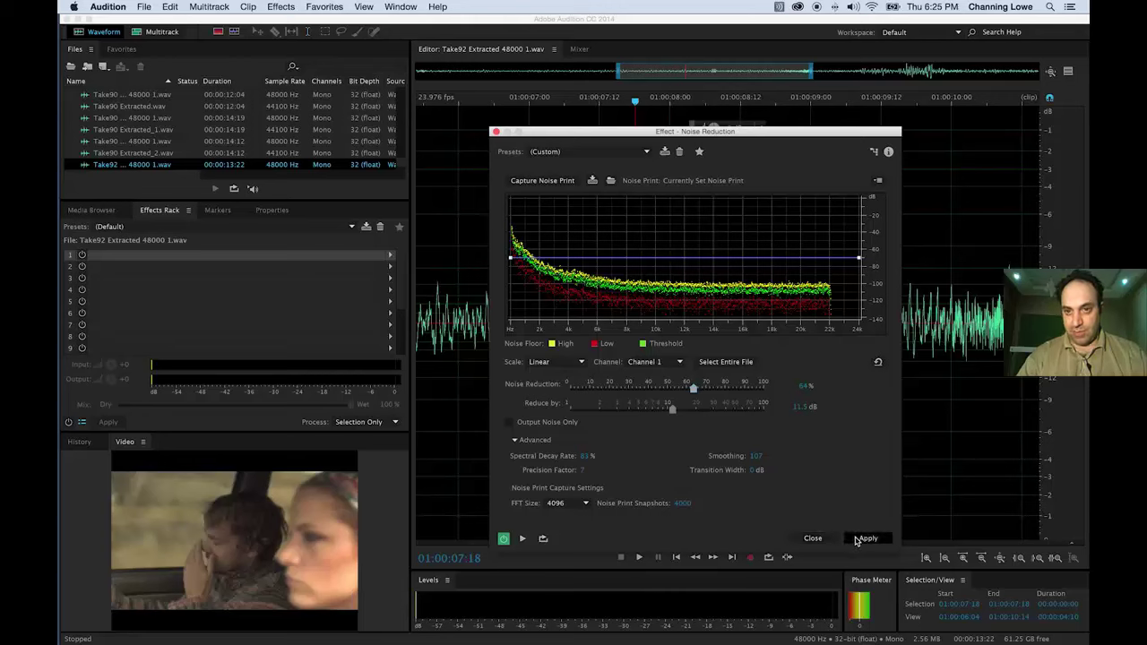
{"action": "left_click", "coordinate": [871, 540]}
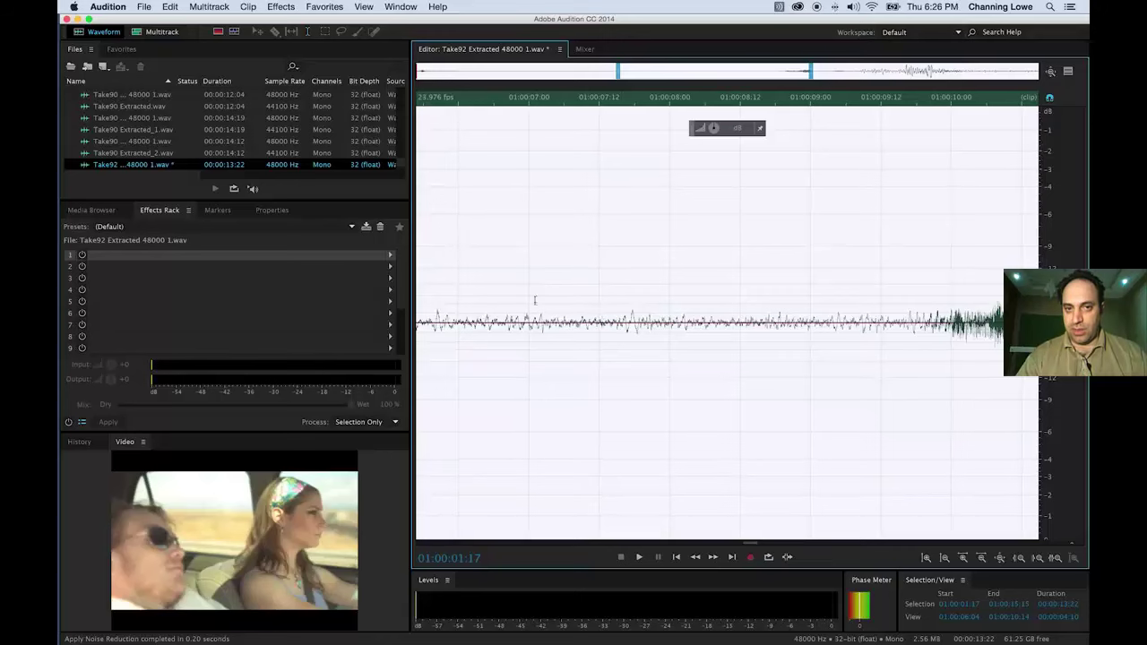
Return to the multitrack session and place the playhead near the start of the Take92 clip at 01:00:06:18.
{"action": "left_click", "coordinate": [160, 31]}
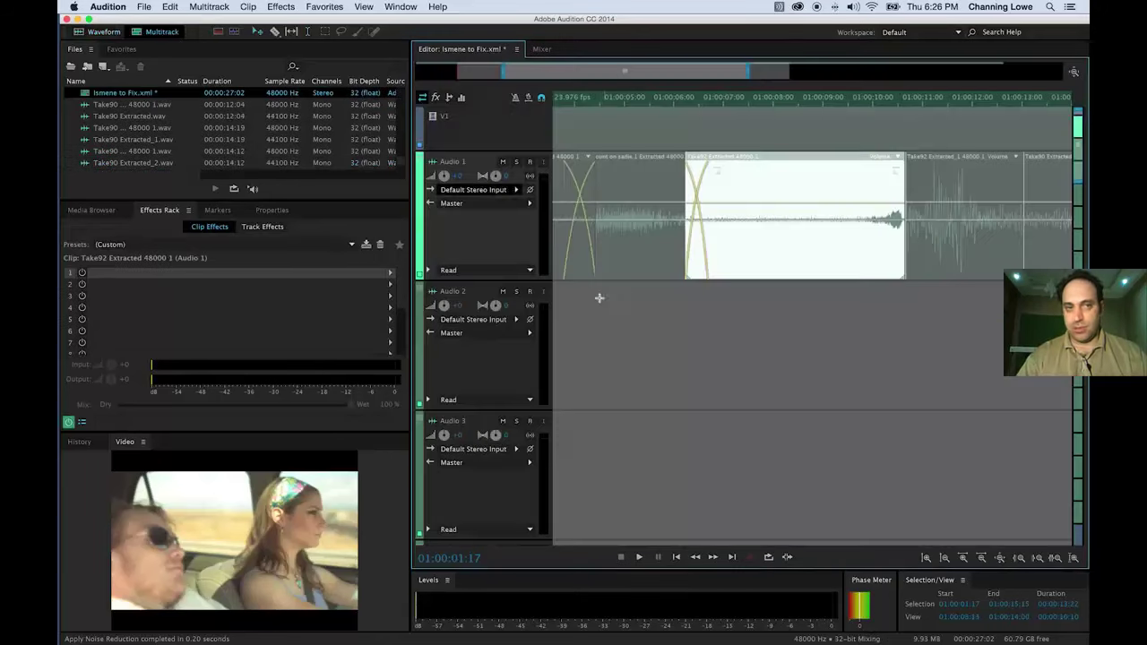
{"action": "left_click", "coordinate": [758, 127]}
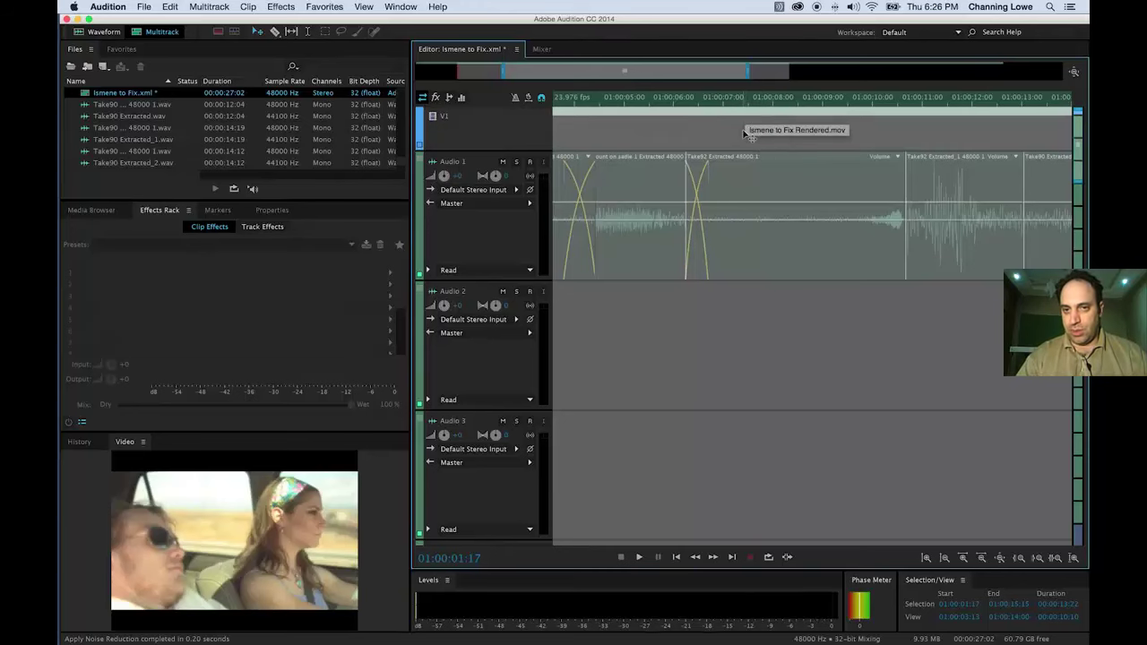
{"action": "left_click", "coordinate": [744, 133]}
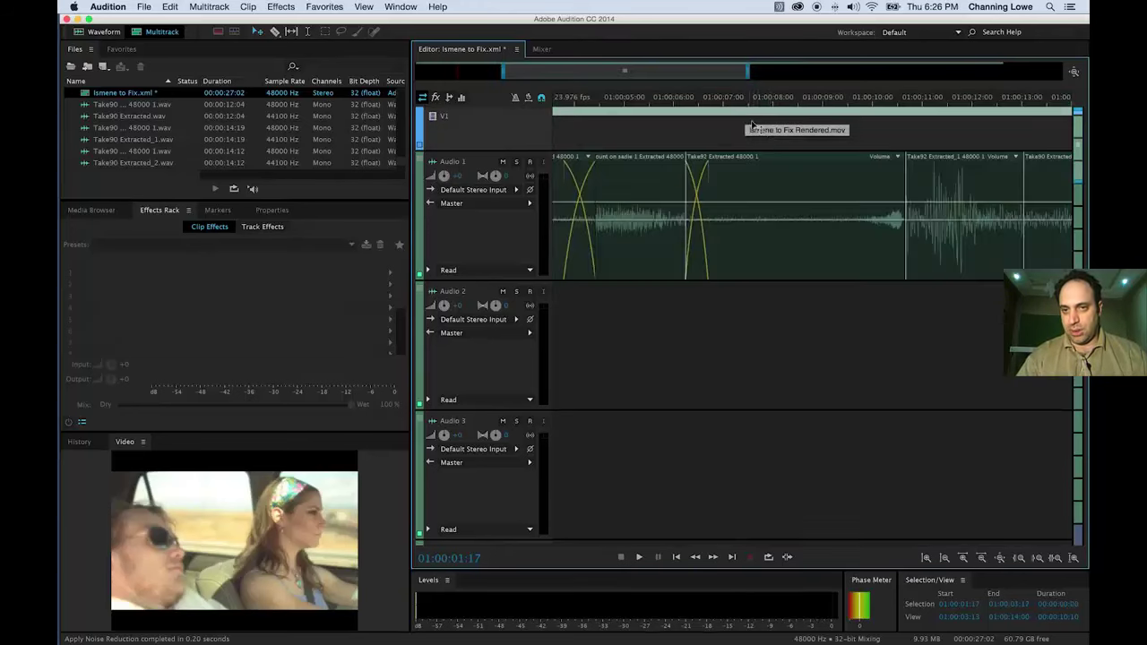
{"action": "left_click", "coordinate": [733, 101]}
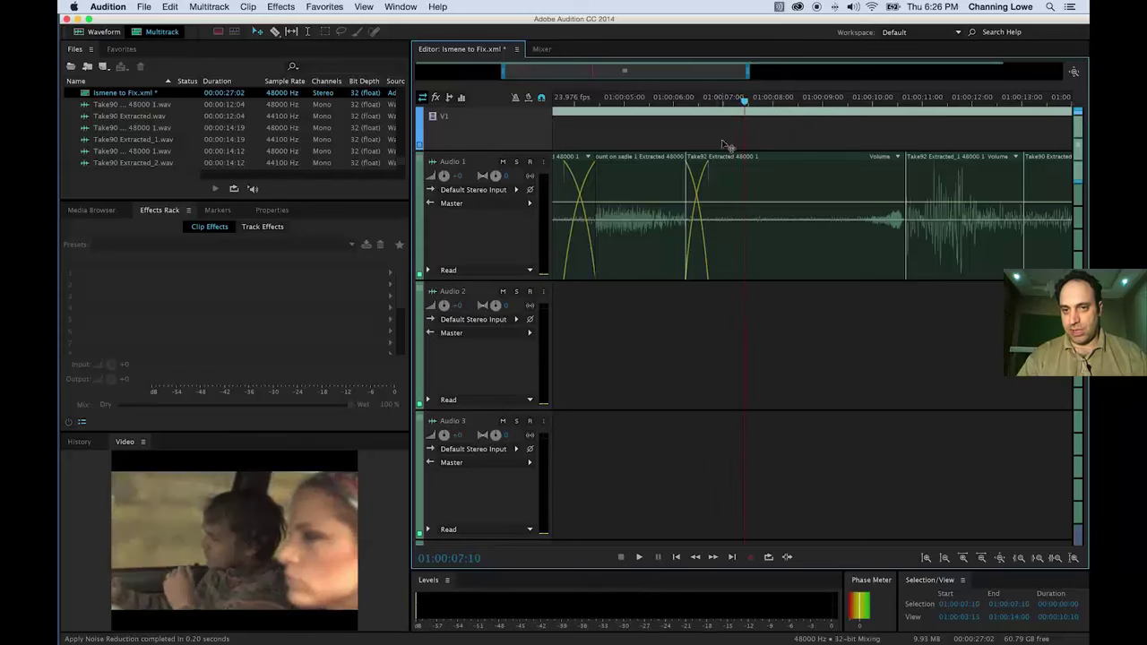
{"action": "left_click", "coordinate": [711, 101]}
Open the front car mount on sadie 1 clip in the Waveform editor and play part of its background noise.
{"action": "double_click", "coordinate": [652, 196]}
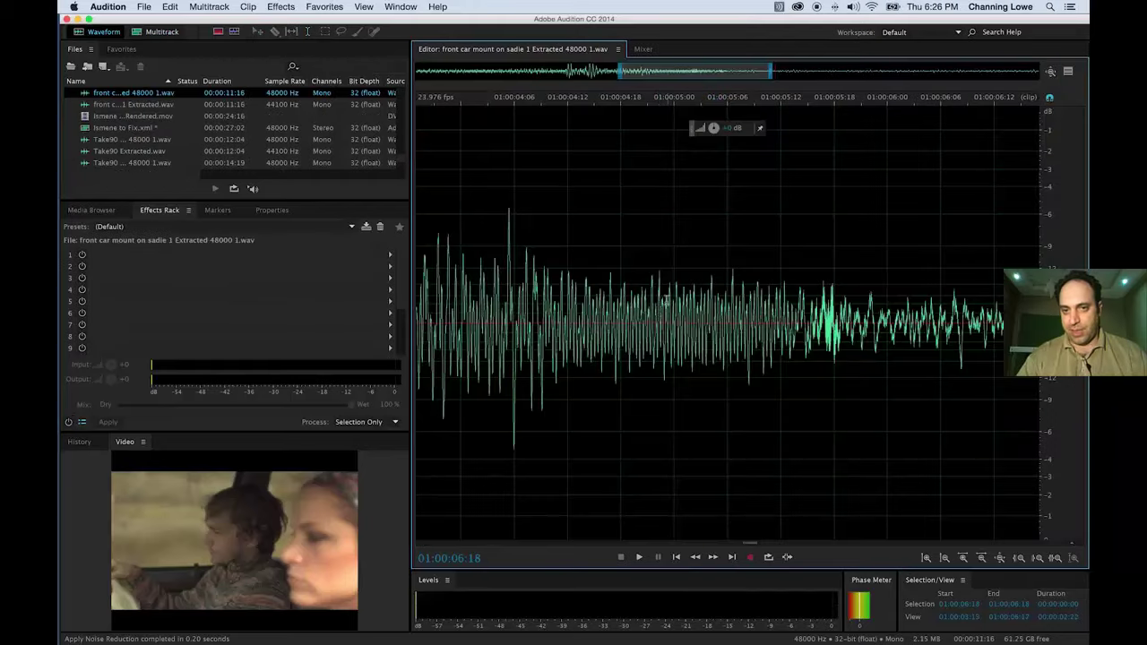
{"action": "key", "text": "space"}
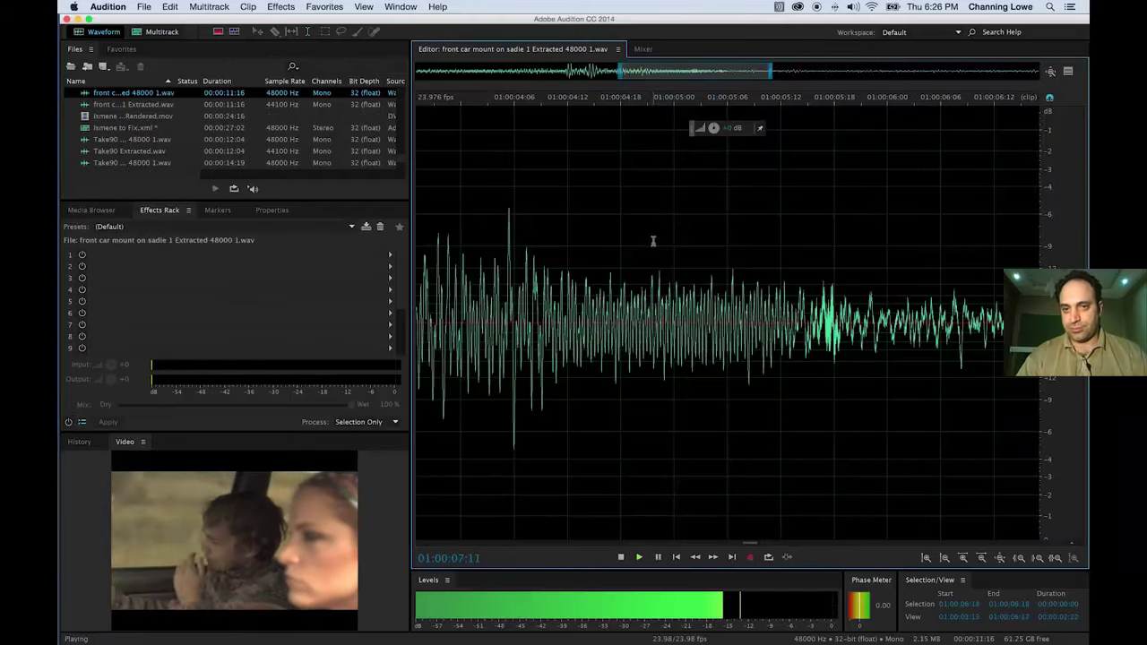
{"action": "key", "text": "space"}
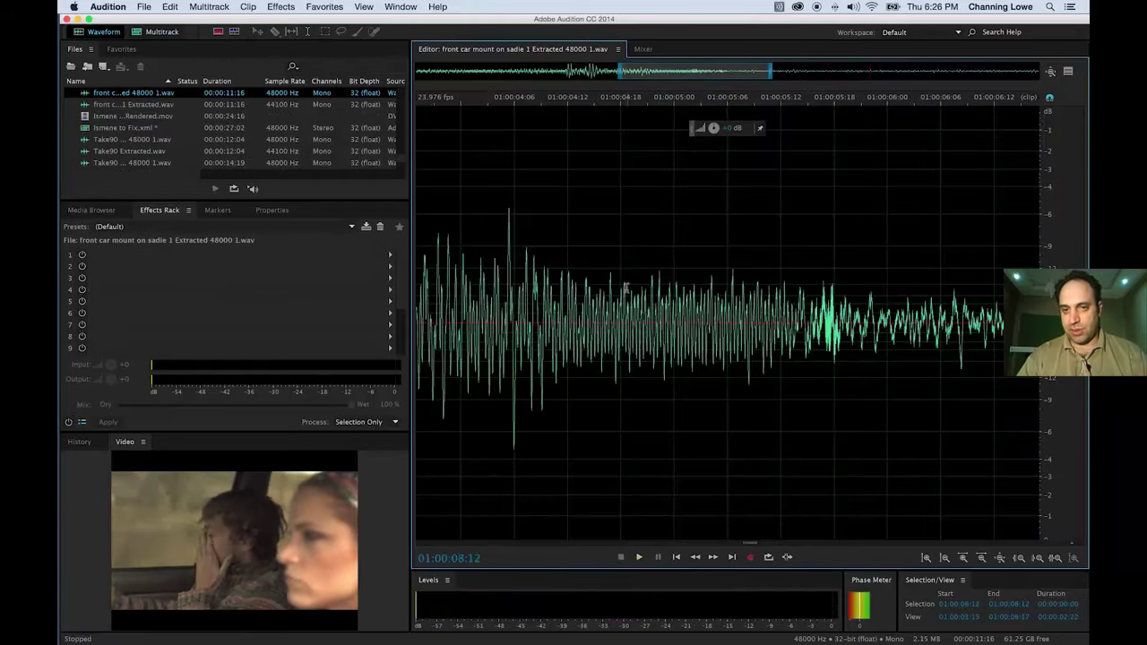
Apply Noise Reduction to the entire front car mount on sadie 1 clip with the existing noise print and settings, and play the result.
{"action": "key", "text": "super+a"}
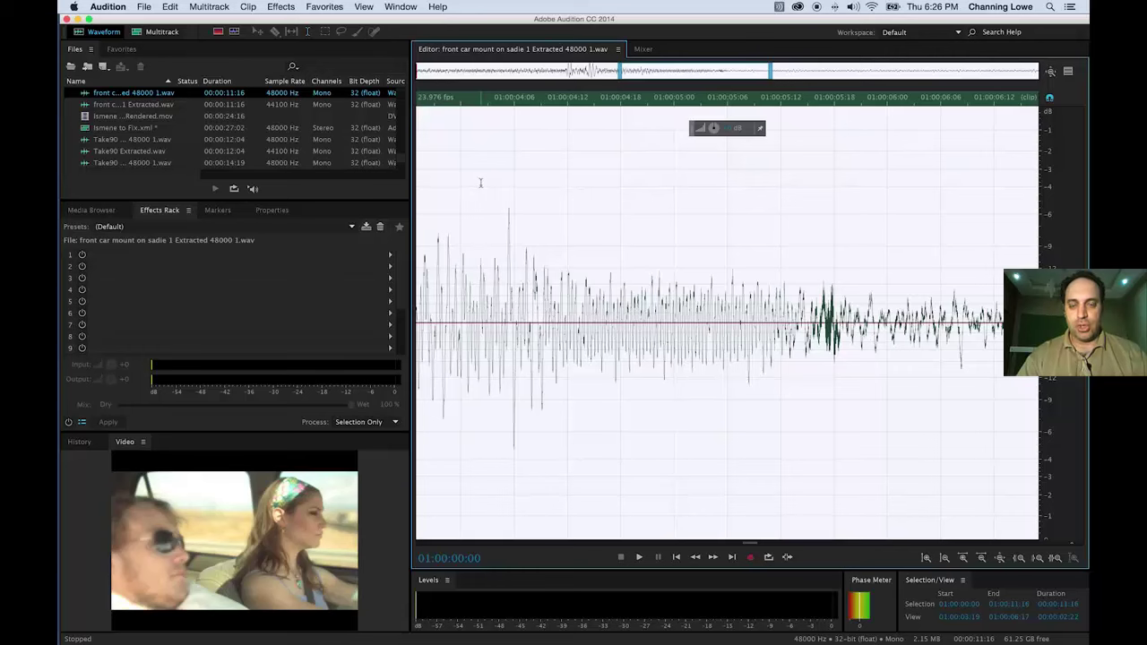
{"action": "key", "text": "super+shift+p"}
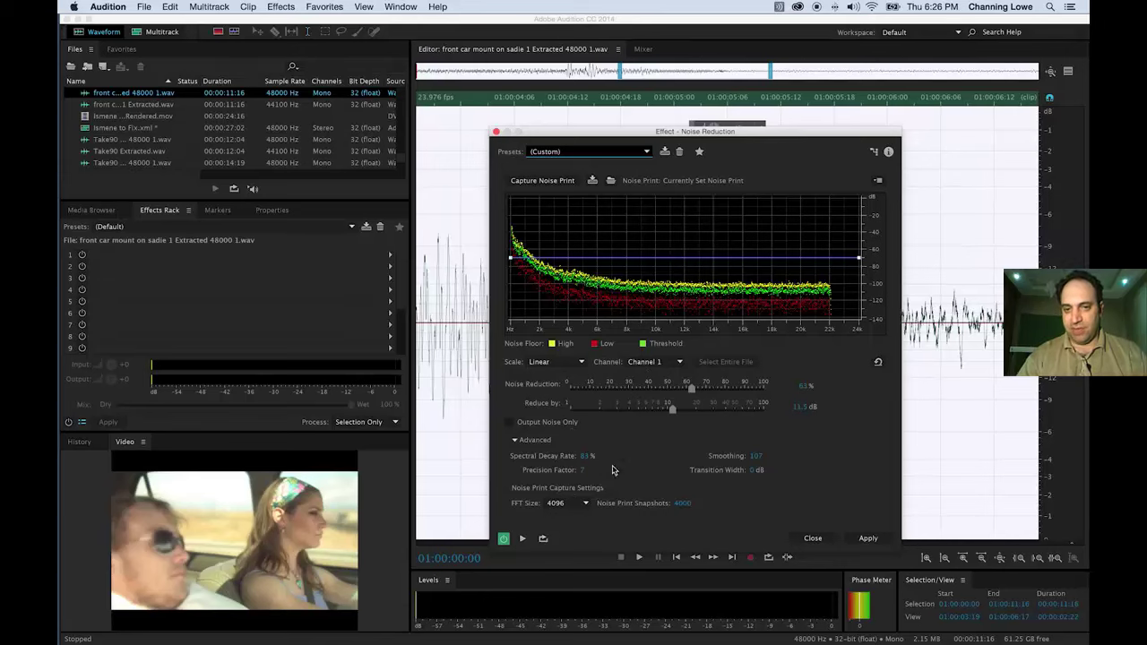
{"action": "left_click", "coordinate": [869, 539]}
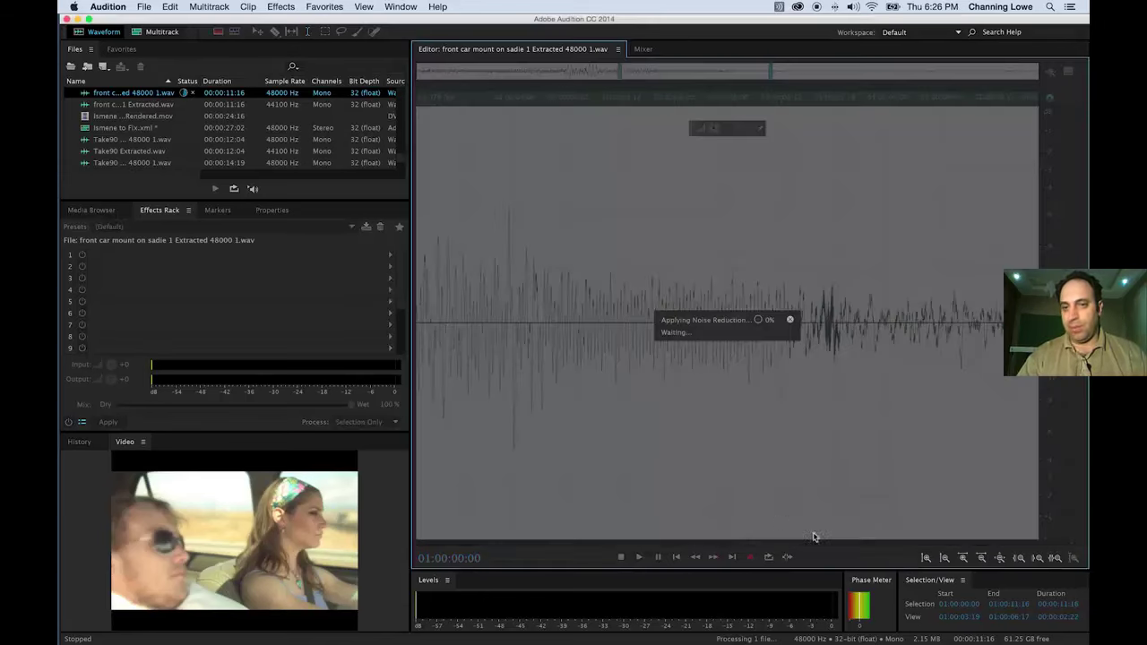
{"action": "key", "text": "space"}
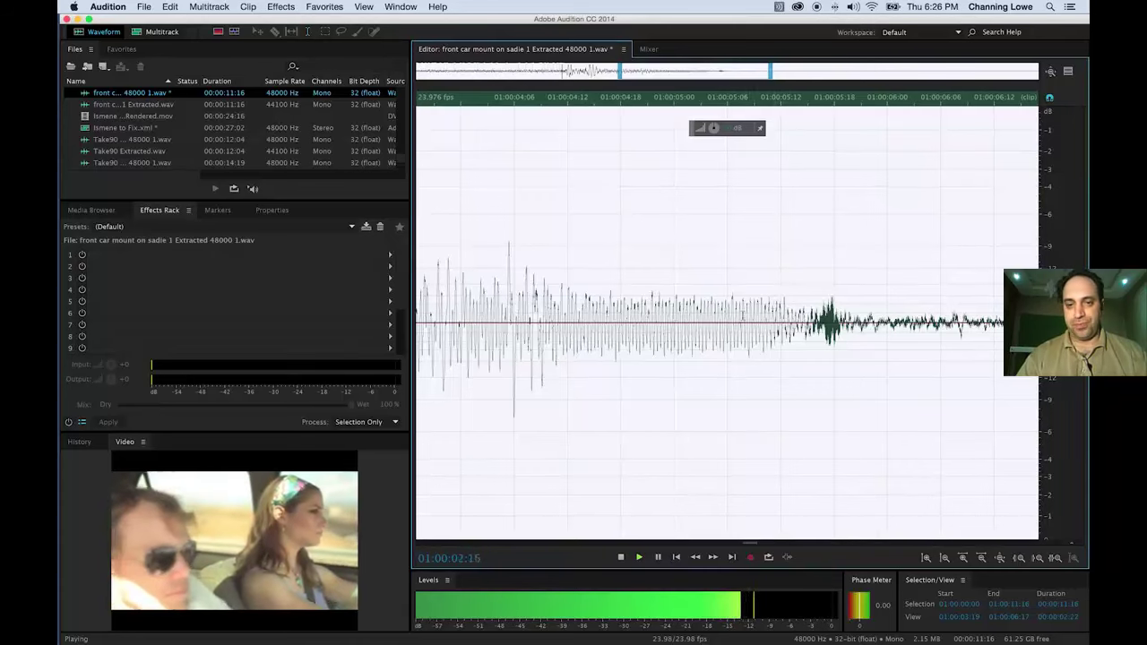
{"action": "key", "text": "space"}
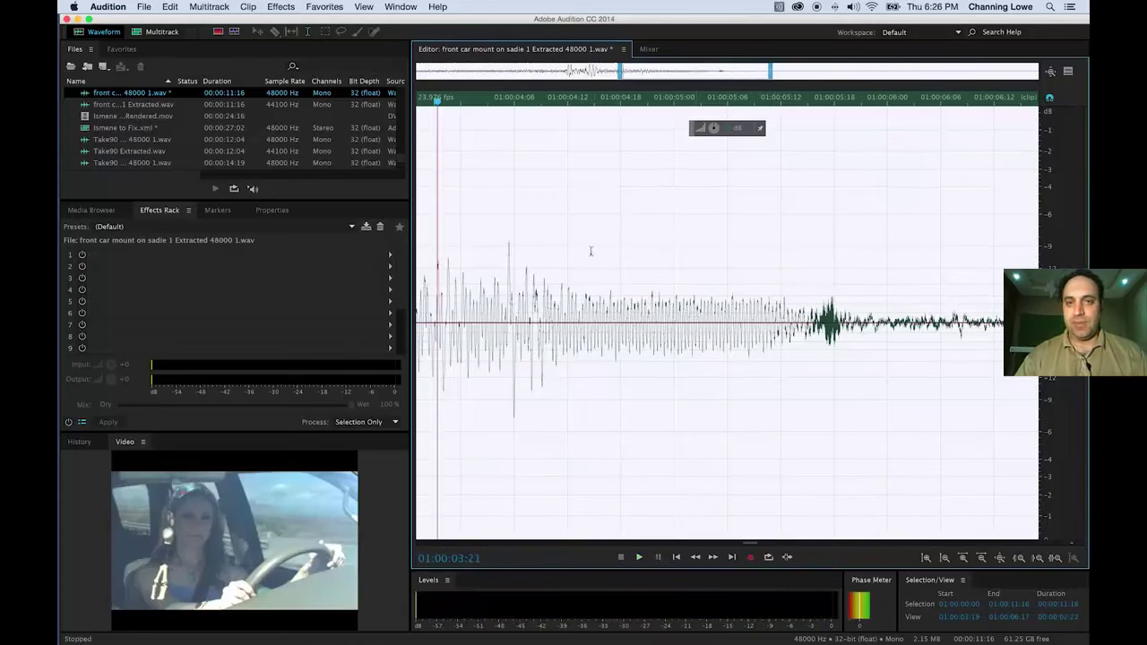
Return to the Ismene to Fix.xml session and open the recent Fight Scene Final .xml session.
{"action": "double_click", "coordinate": [269, 129]}
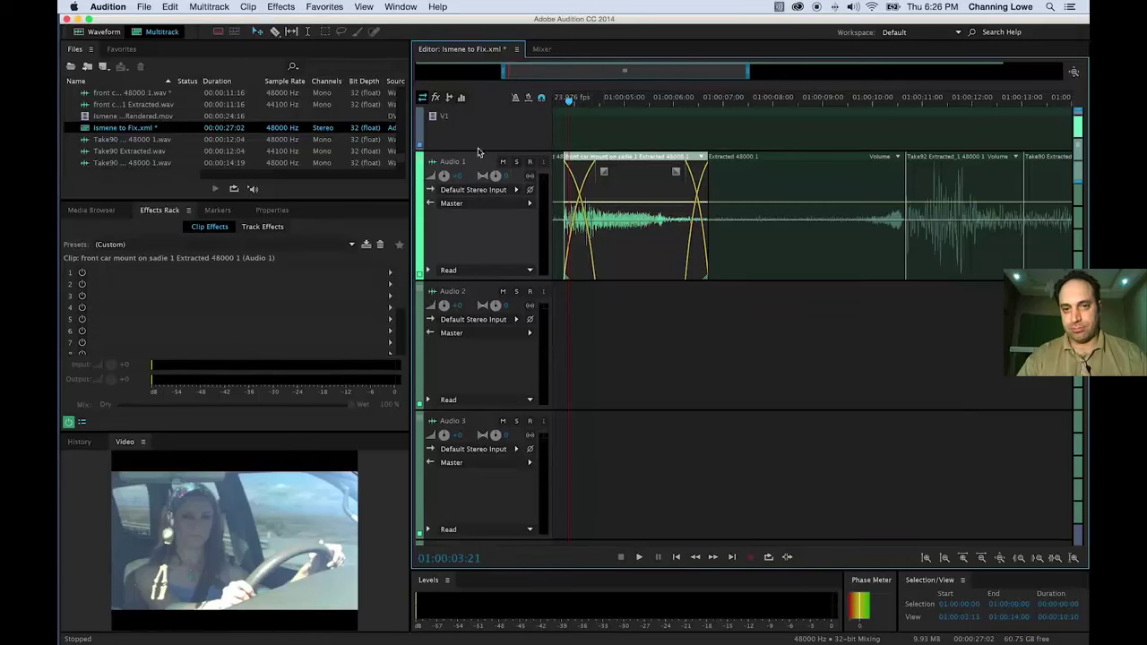
{"action": "left_click", "coordinate": [112, 6]}
{"action": "mouse_move", "coordinate": [175, 60]}
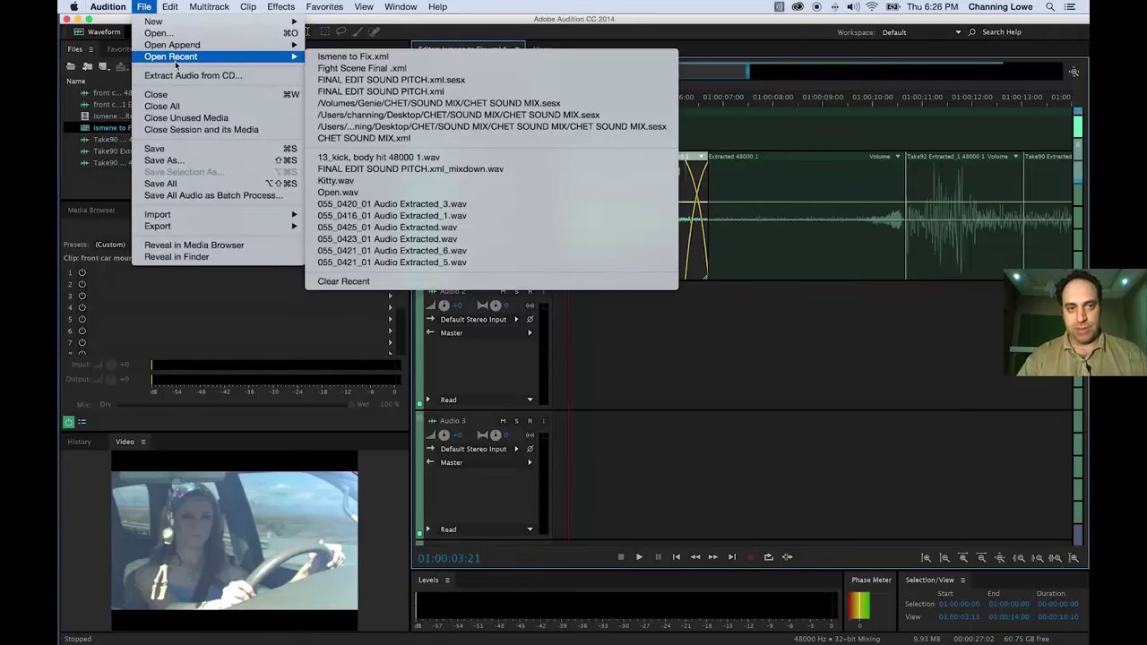
{"action": "left_click", "coordinate": [354, 68]}
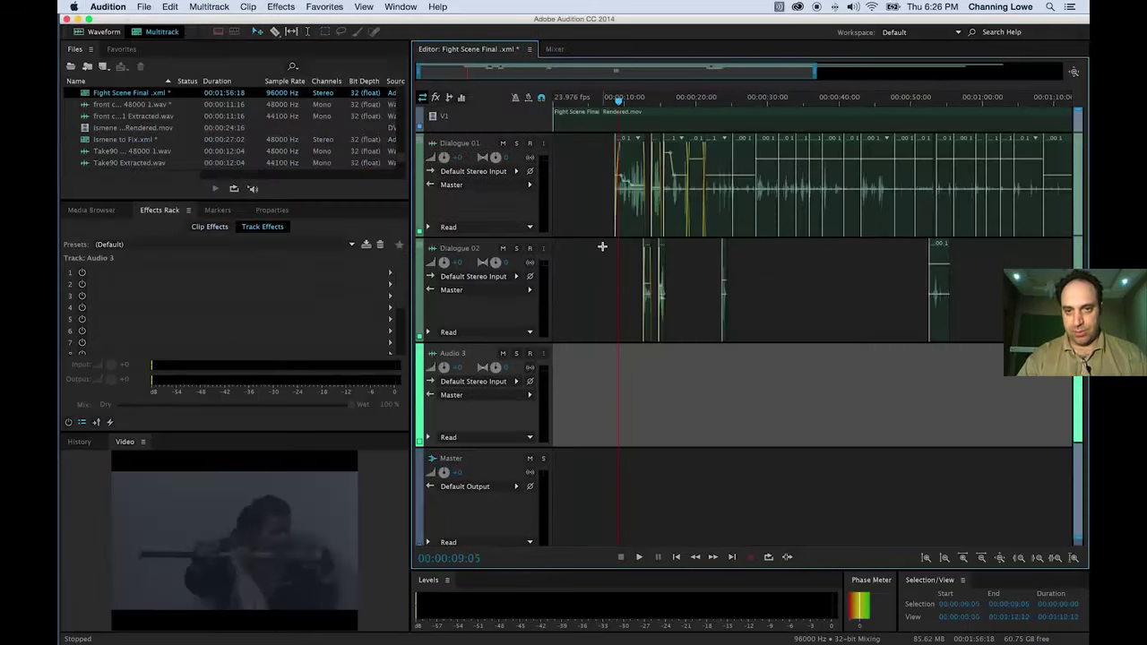
{"action": "key", "text": "="}
{"action": "key", "text": "="}
{"action": "key", "text": "="}
{"action": "key", "text": "="}
{"action": "key", "text": "="}
{"action": "key", "text": "="}
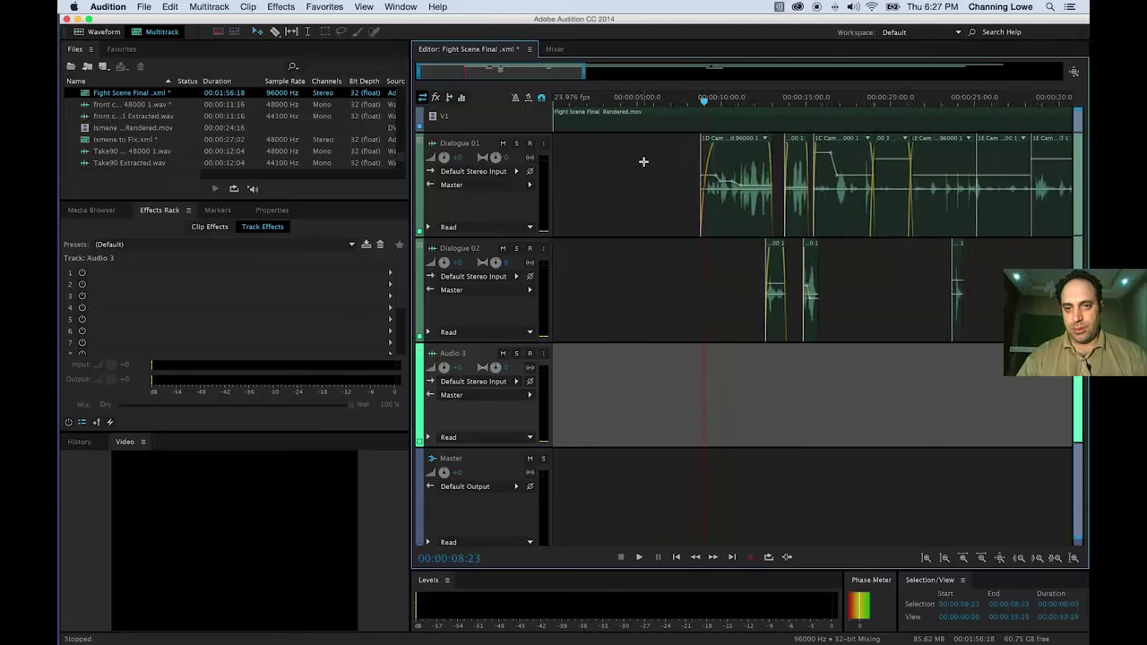
{"action": "key", "text": "="}
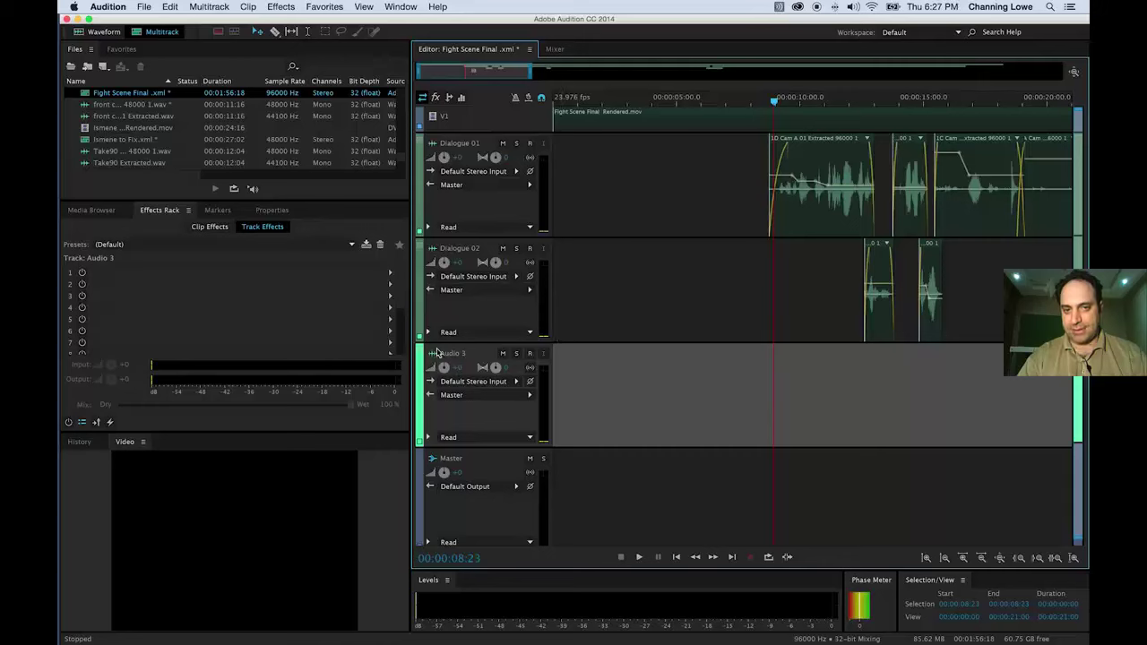
Switch to Finder.
{"action": "key", "text": "super+Tab"}
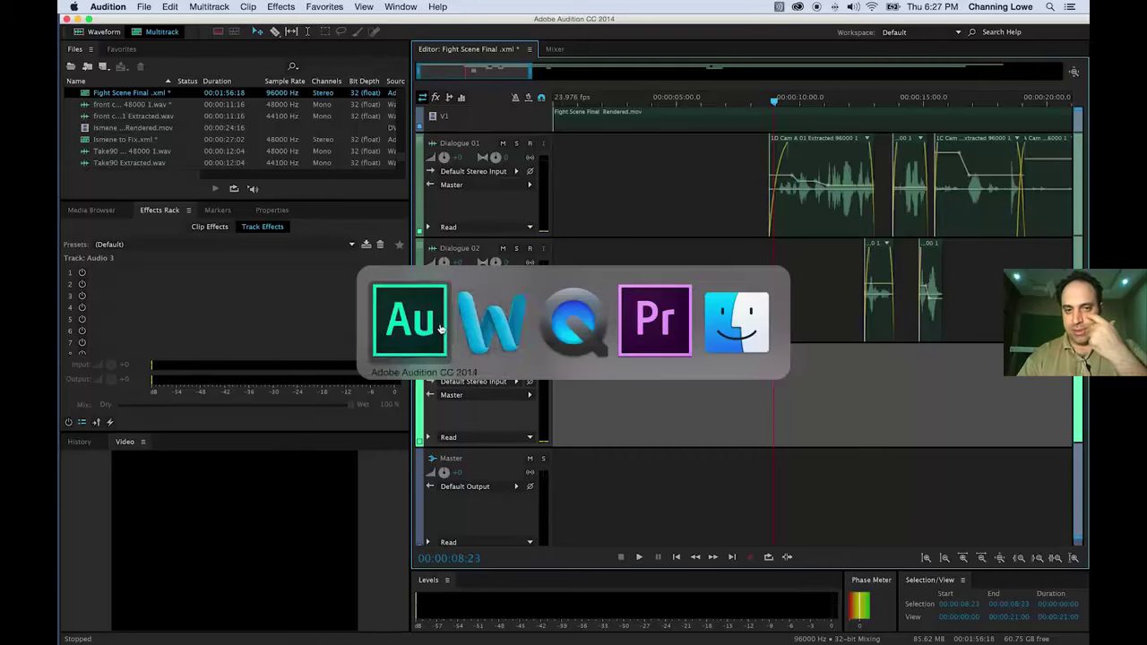
{"action": "left_click", "coordinate": [727, 334]}
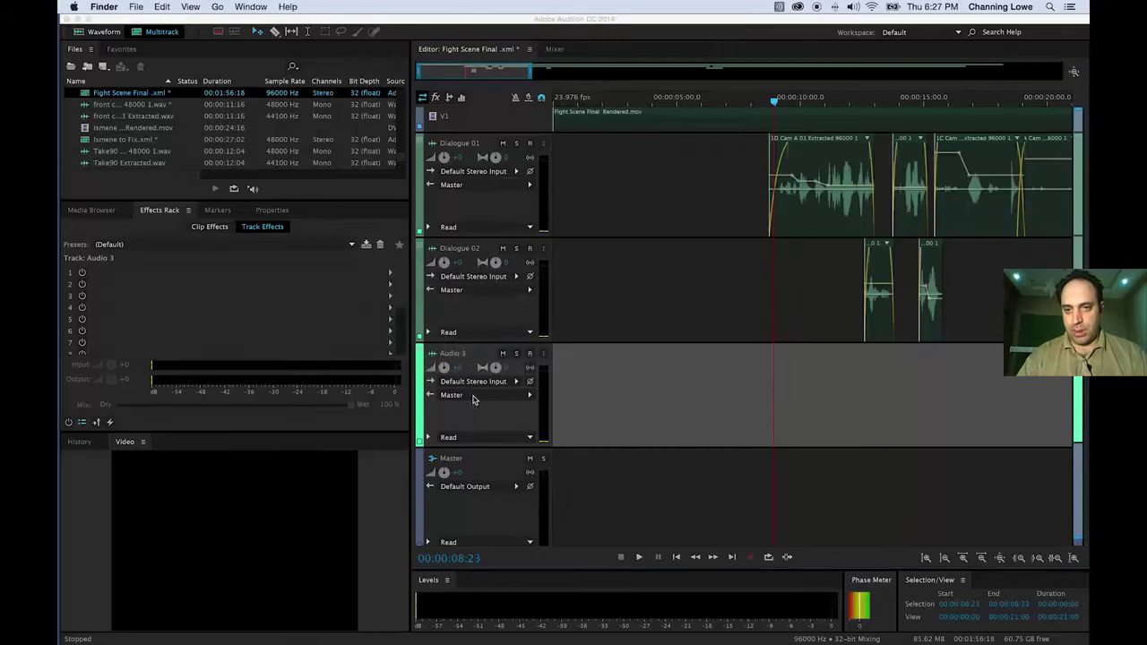
Open the Sound FX folder stored on the desktop under STUFF and search it for "room tone".
{"action": "key", "text": "super+w"}
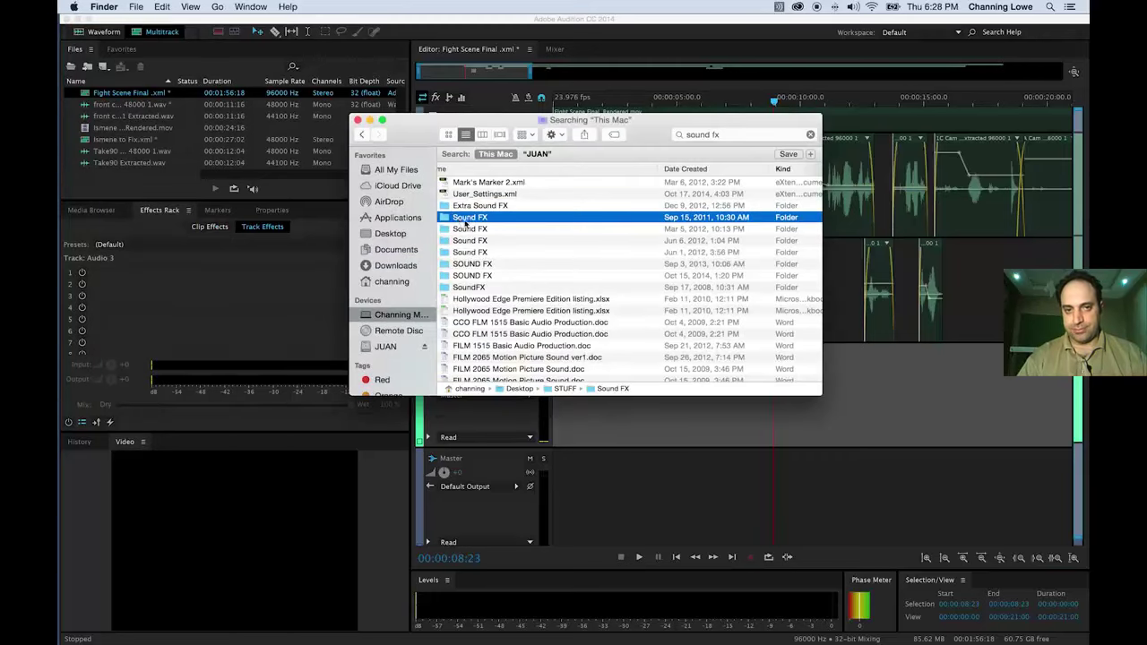
{"action": "key", "text": "super+Down"}
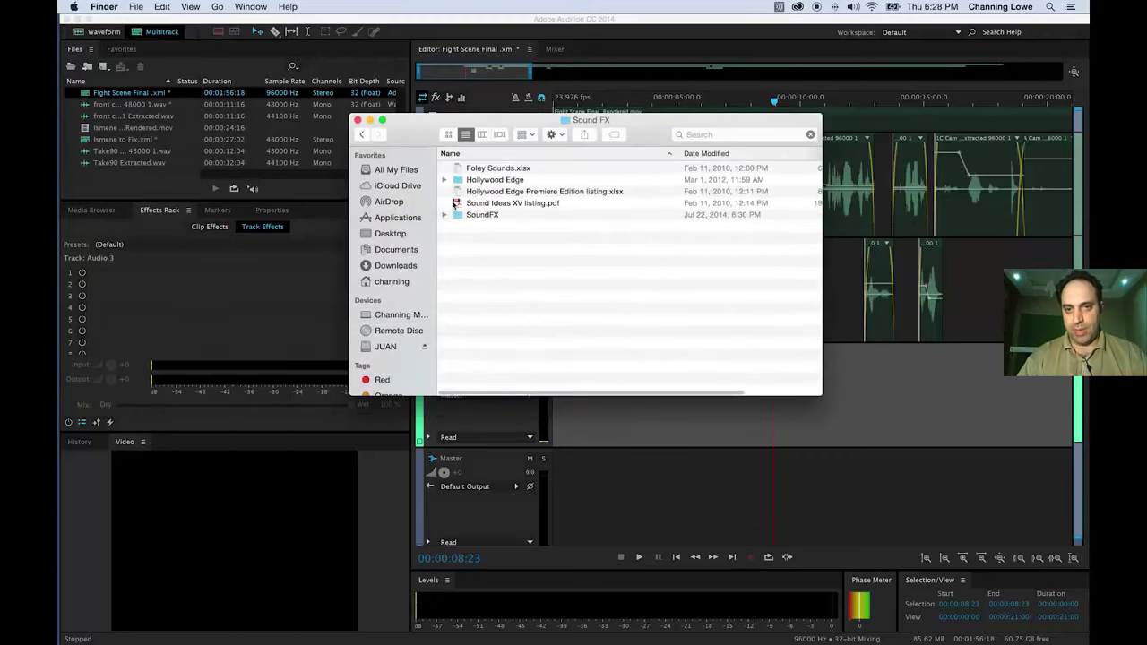
{"action": "left_click_drag", "start_coordinate": [664, 140], "coordinate": [534, 185]}
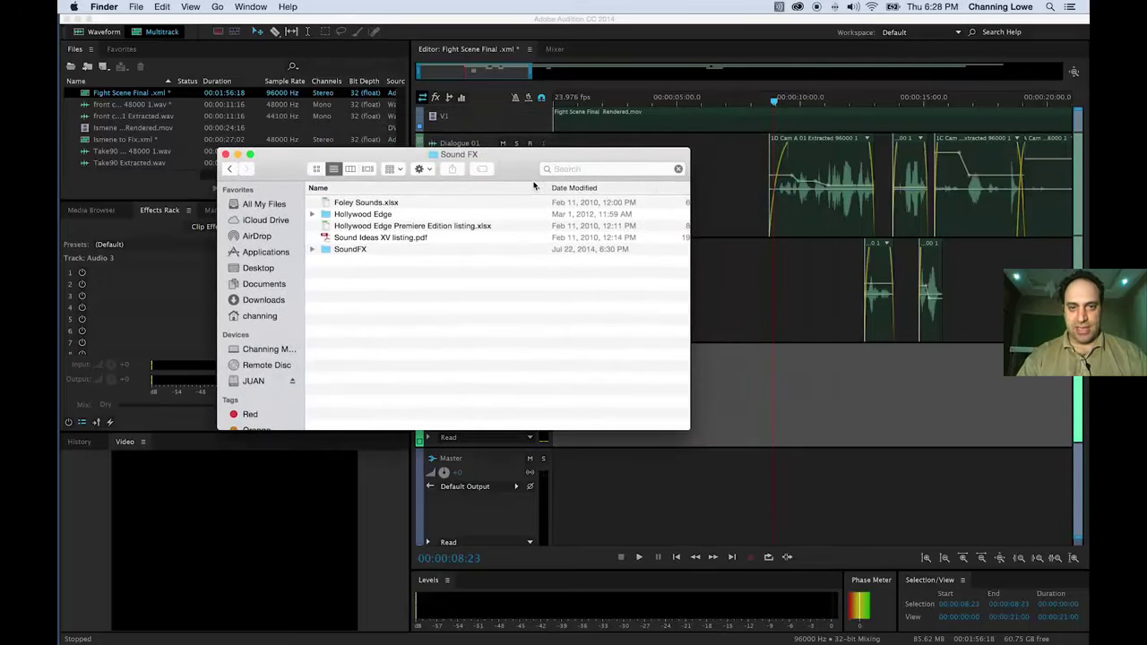
{"action": "key", "text": "super+f"}
{"action": "type", "text": "room tone"}
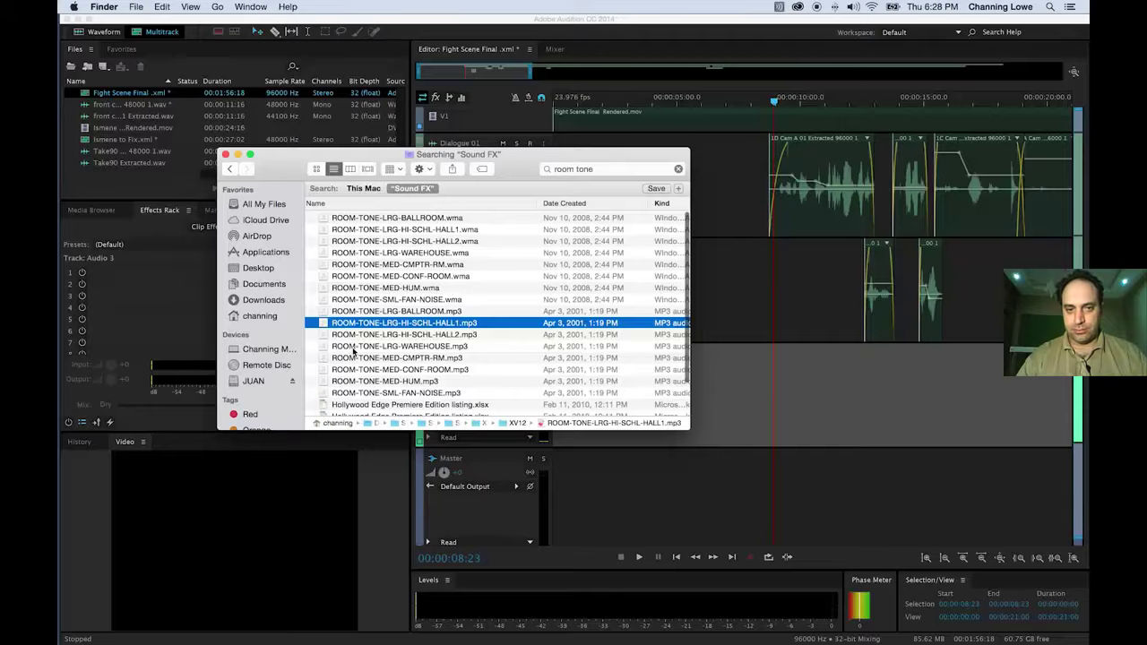
Preview the MP3 room tones ROOM-TONE-LRG-HI-SCHL-HALL1, ROOM-TONE-LRG-WAREHOUSE and ROOM-TONE-LRG-HI-SCHL-HALL2 by listening to each.
{"action": "key", "text": "space"}
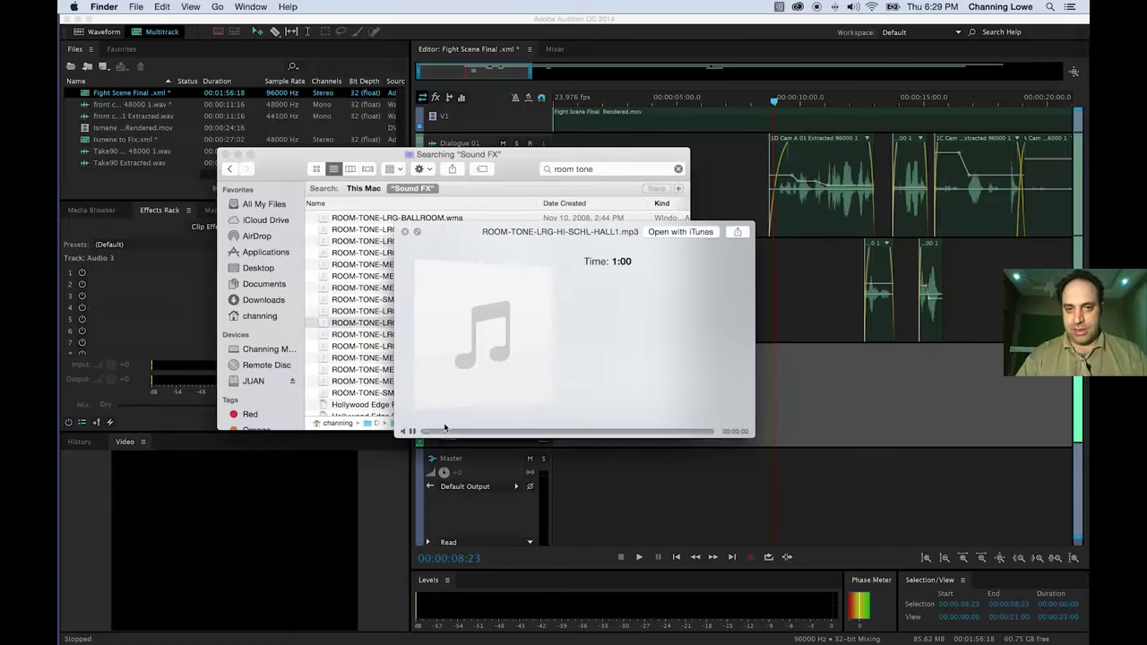
{"action": "key", "text": "space"}
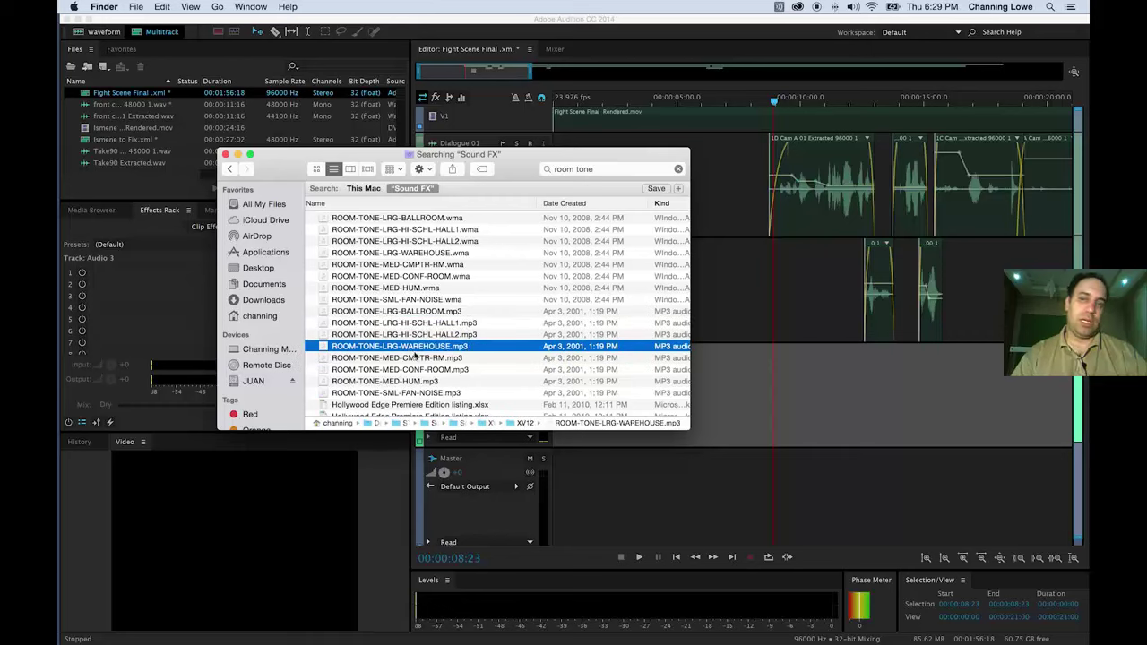
{"action": "left_click", "coordinate": [405, 348]}
{"action": "key", "text": "space"}
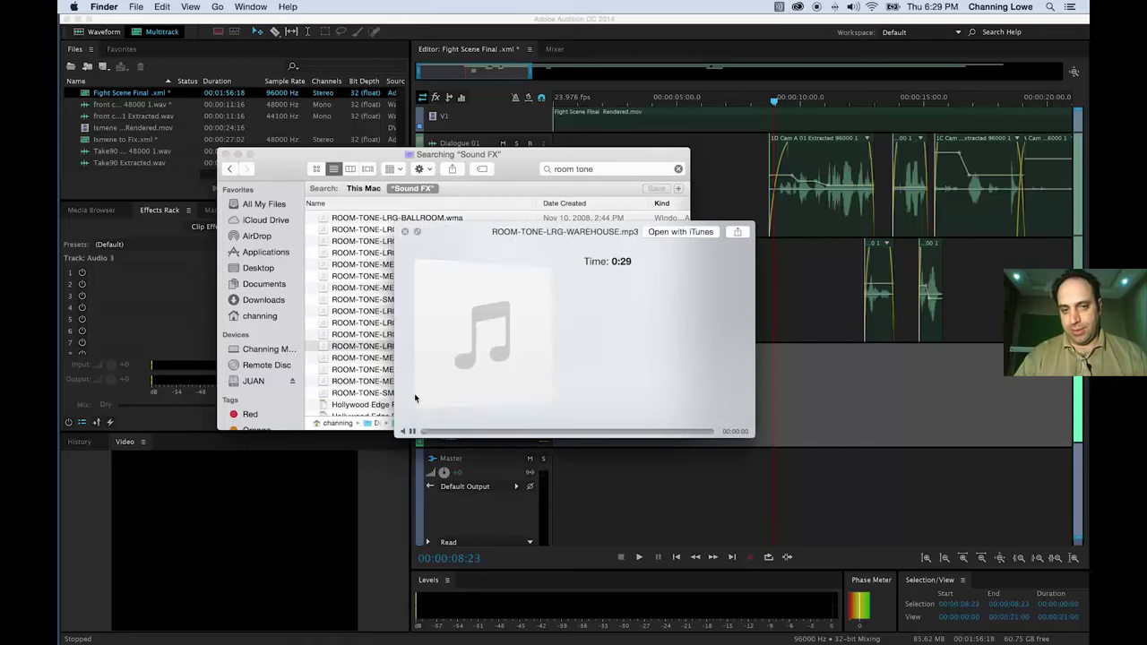
{"action": "key", "text": "space"}
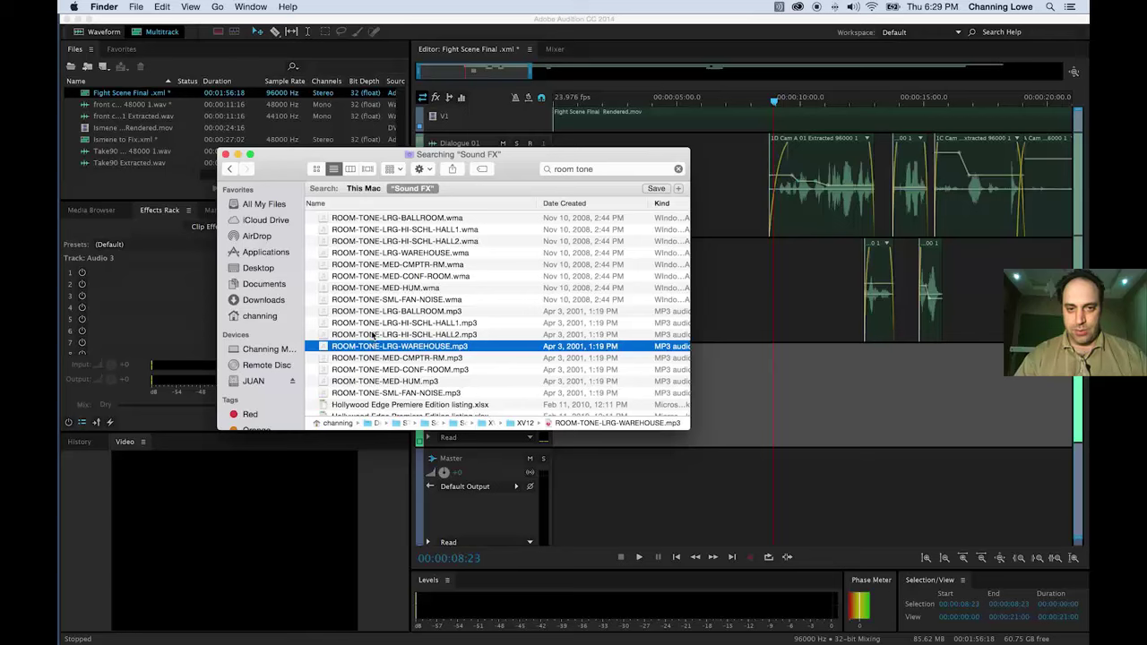
{"action": "key", "text": "Up"}
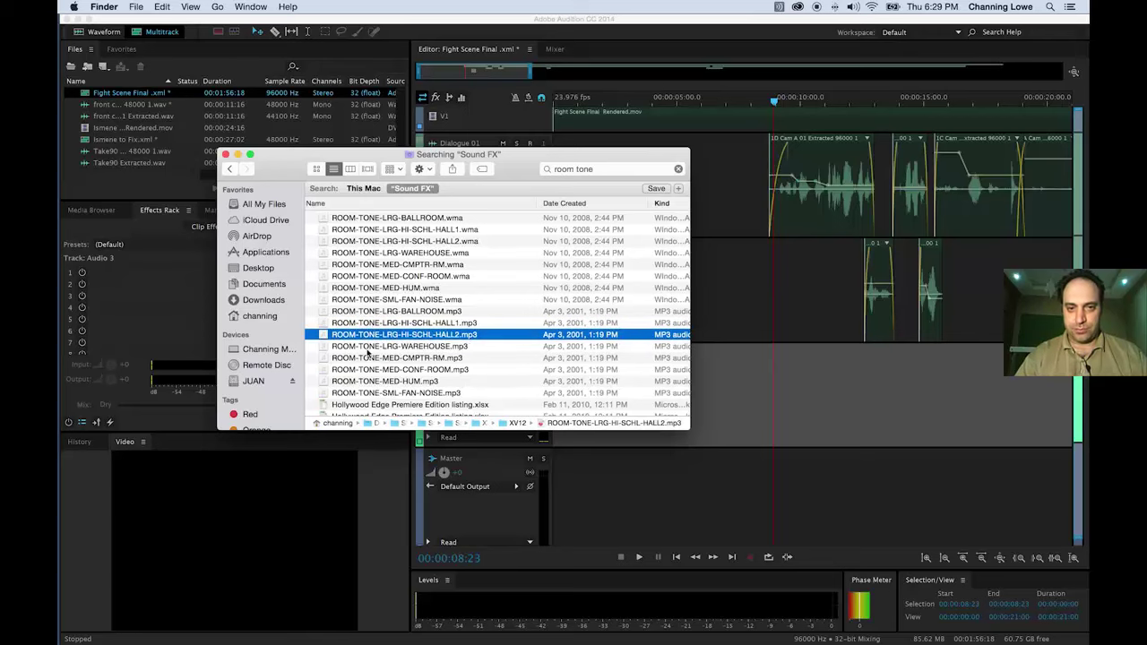
{"action": "key", "text": "space"}
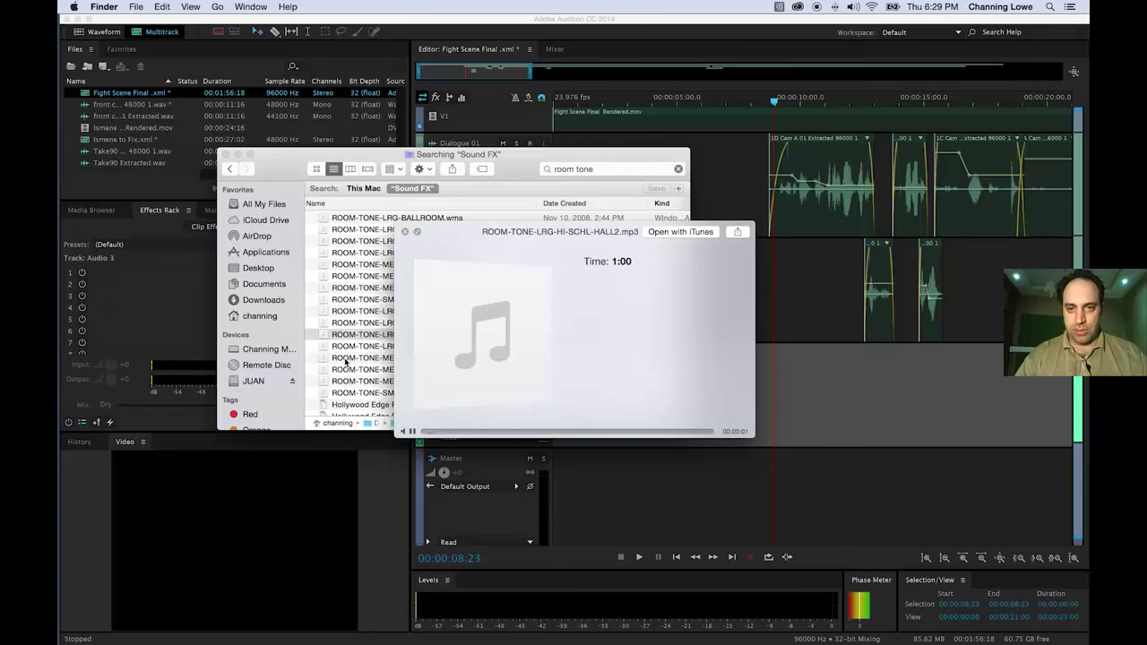
{"action": "key", "text": "space"}
Insert ROOM-TONE-LRG-HI-SCHL-HALL2.mp3 on Audition's Audio 3 track, conforming a copy to the session's sample rate and suppressing further alerts.
{"action": "left_click_drag", "start_coordinate": [278, 174], "coordinate": [220, 105]}
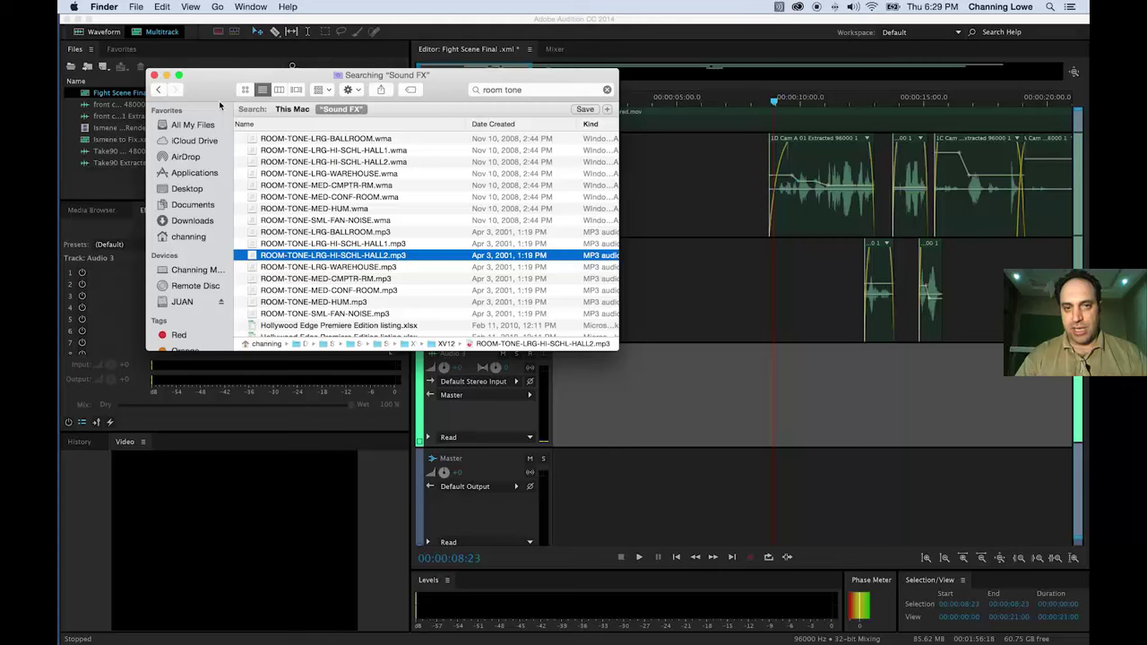
{"action": "left_click", "coordinate": [128, 139]}
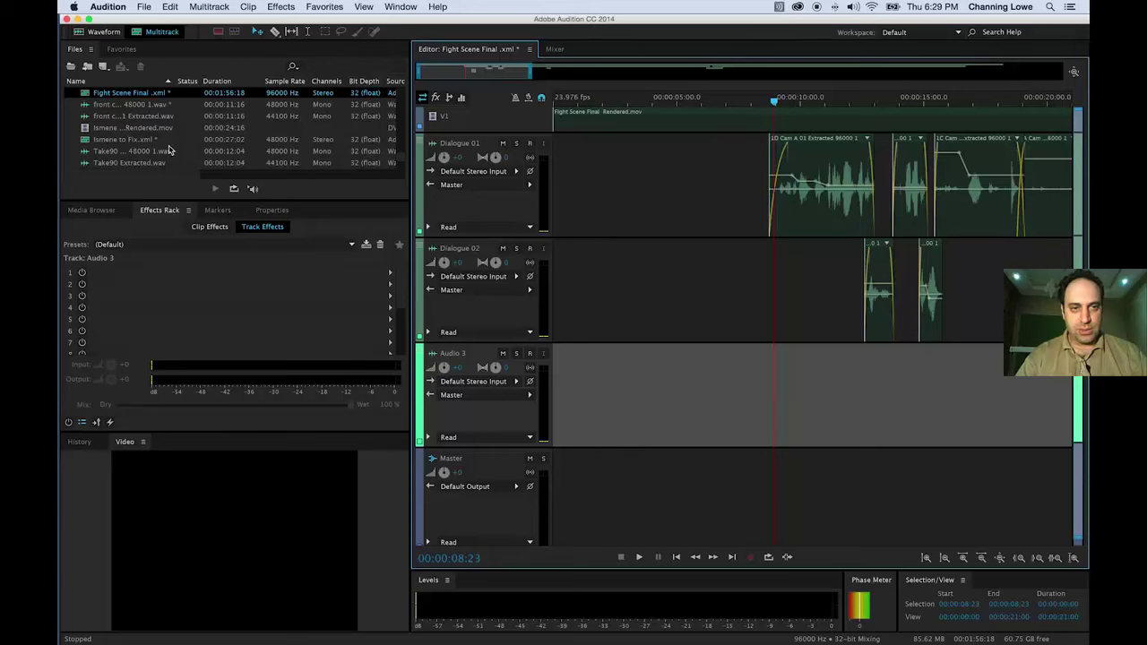
{"action": "key", "text": "super+Tab"}
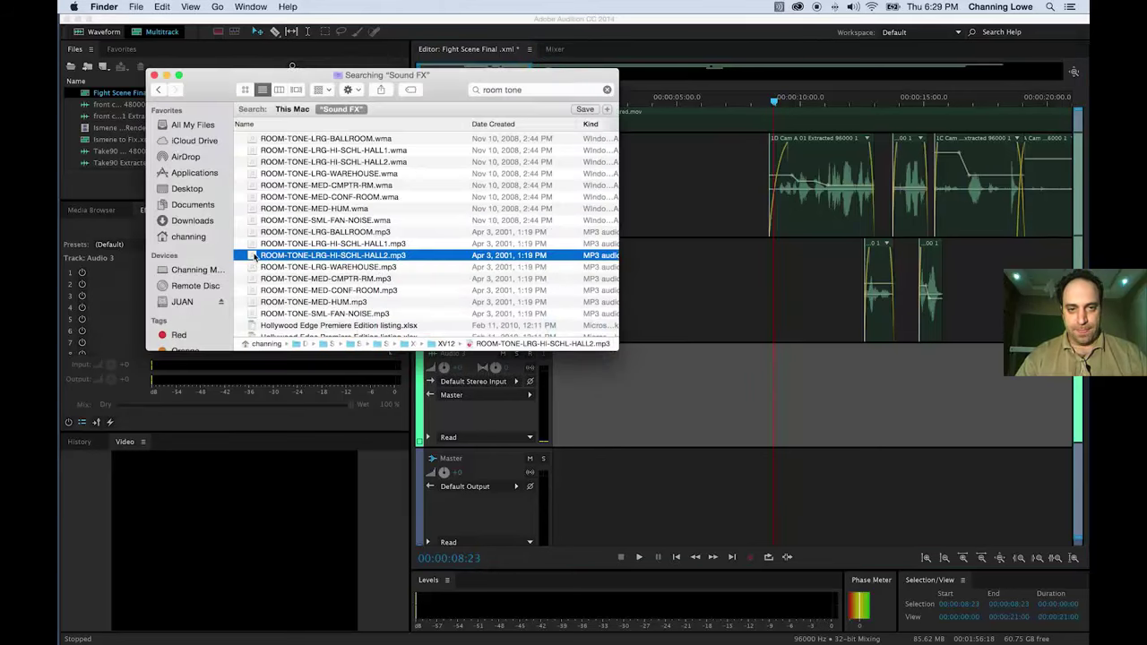
{"action": "left_click_drag", "start_coordinate": [256, 257], "coordinate": [642, 423]}
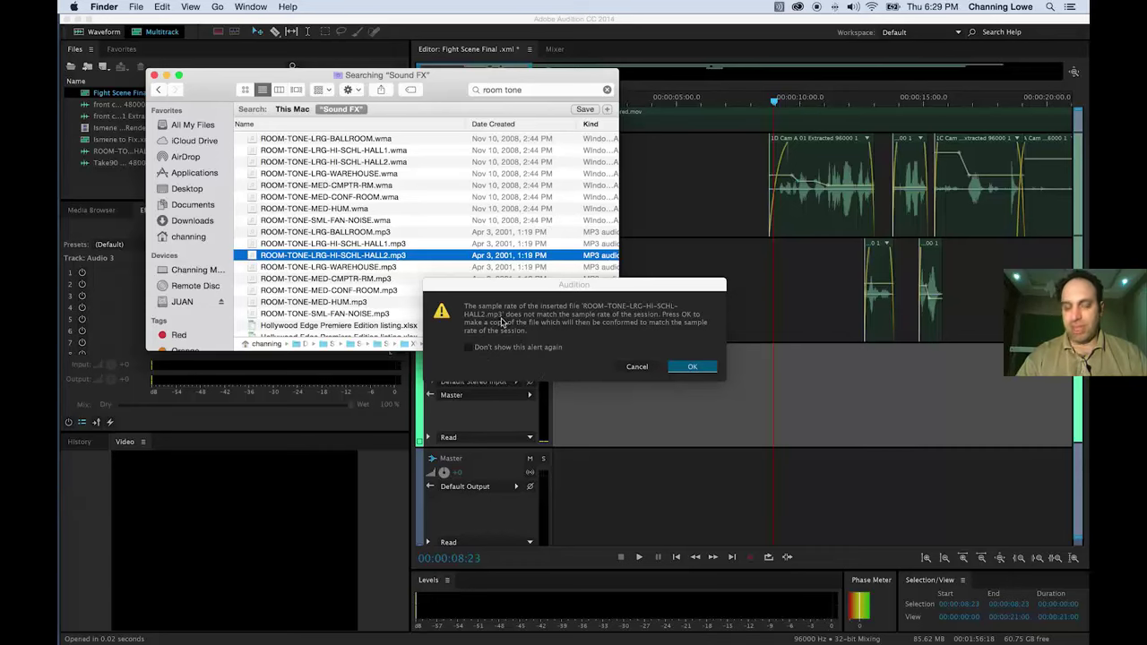
{"action": "left_click", "coordinate": [468, 349]}
{"action": "left_click", "coordinate": [468, 348]}
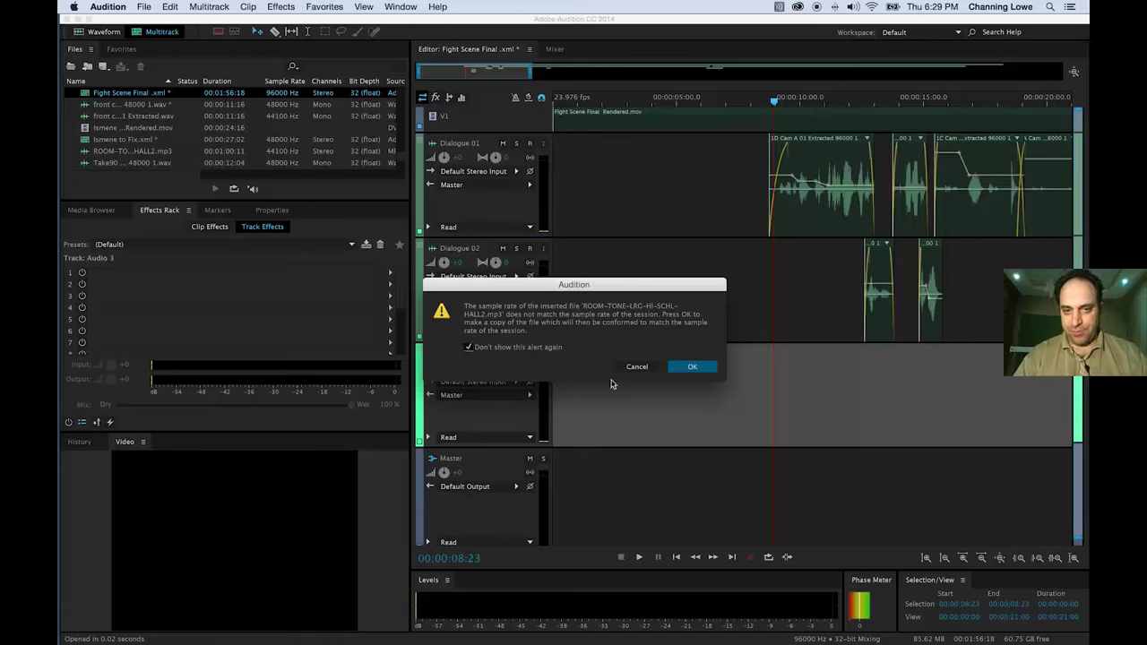
{"action": "left_click", "coordinate": [679, 372]}
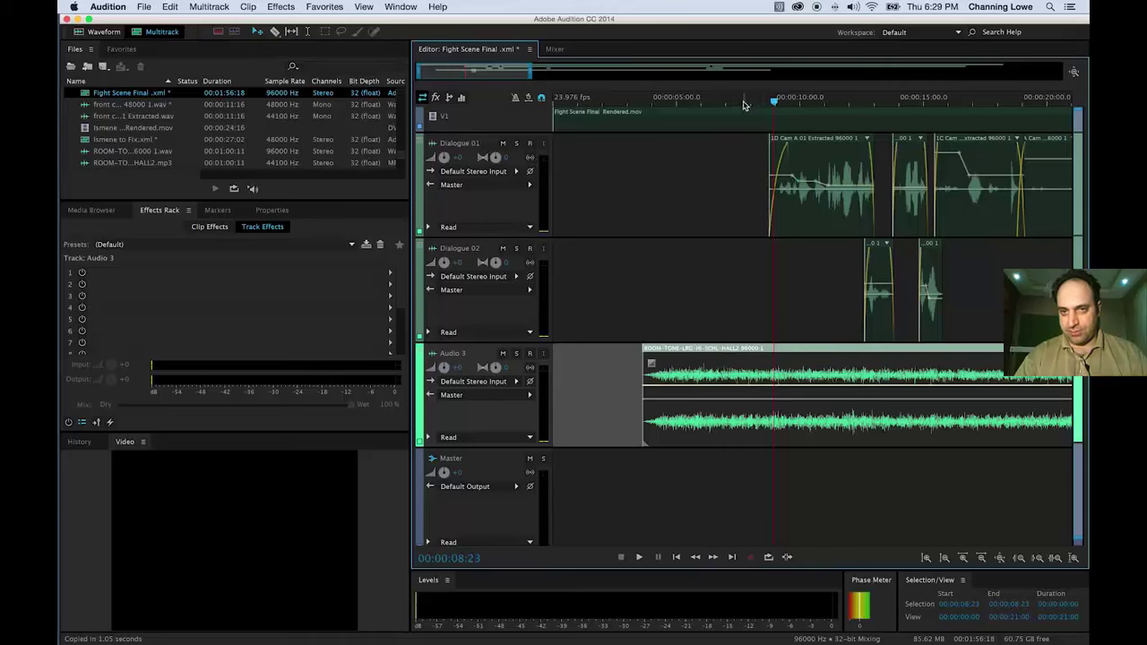
Rename the Audio 3 track as Ambience 01.
{"action": "left_click", "coordinate": [663, 100]}
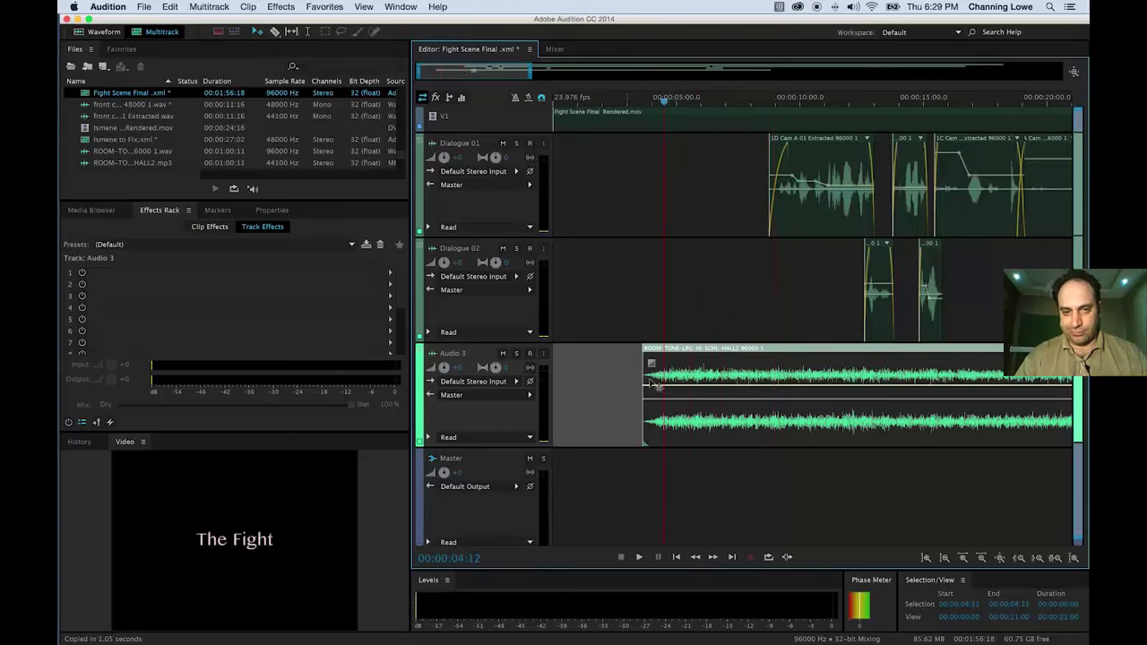
{"action": "left_click", "coordinate": [456, 354]}
{"action": "type", "text": "Ro"}
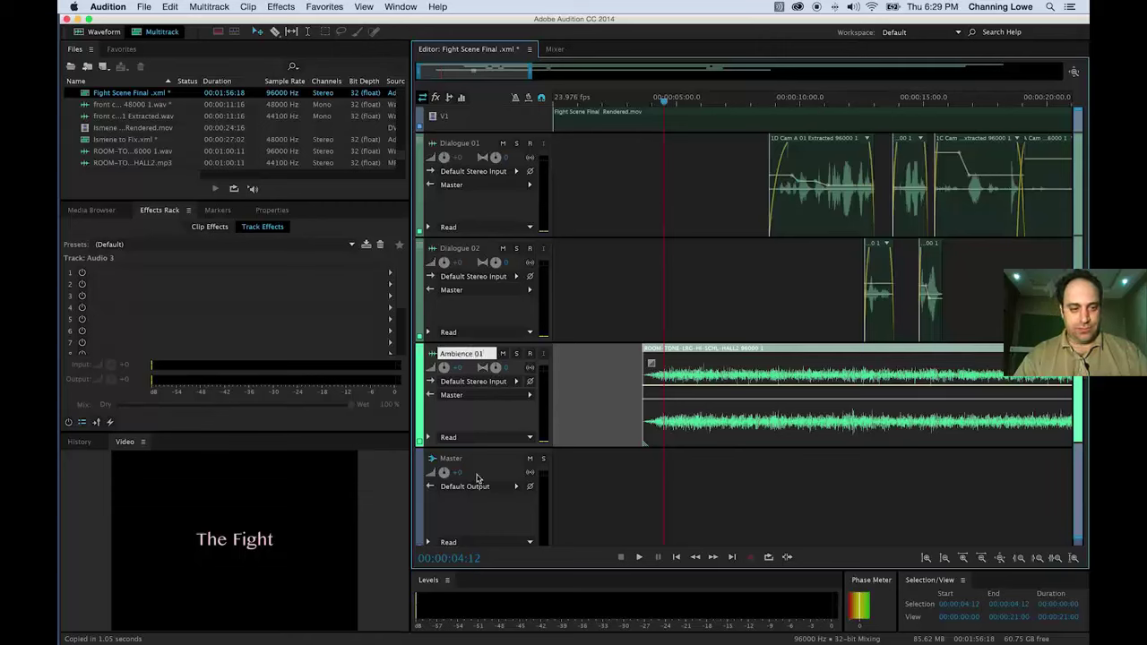
Add a stereo audio track below Ambience 01 and name it Ambience 02.
{"action": "right_click", "coordinate": [576, 415]}
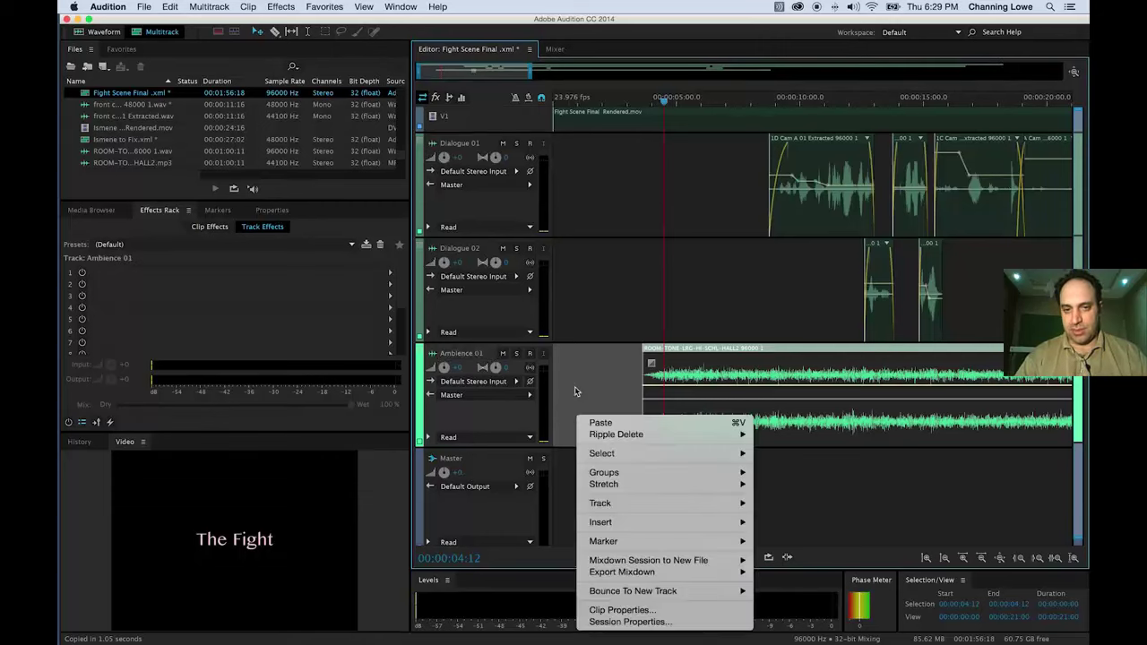
{"action": "left_click", "coordinate": [565, 398]}
{"action": "right_click", "coordinate": [579, 394]}
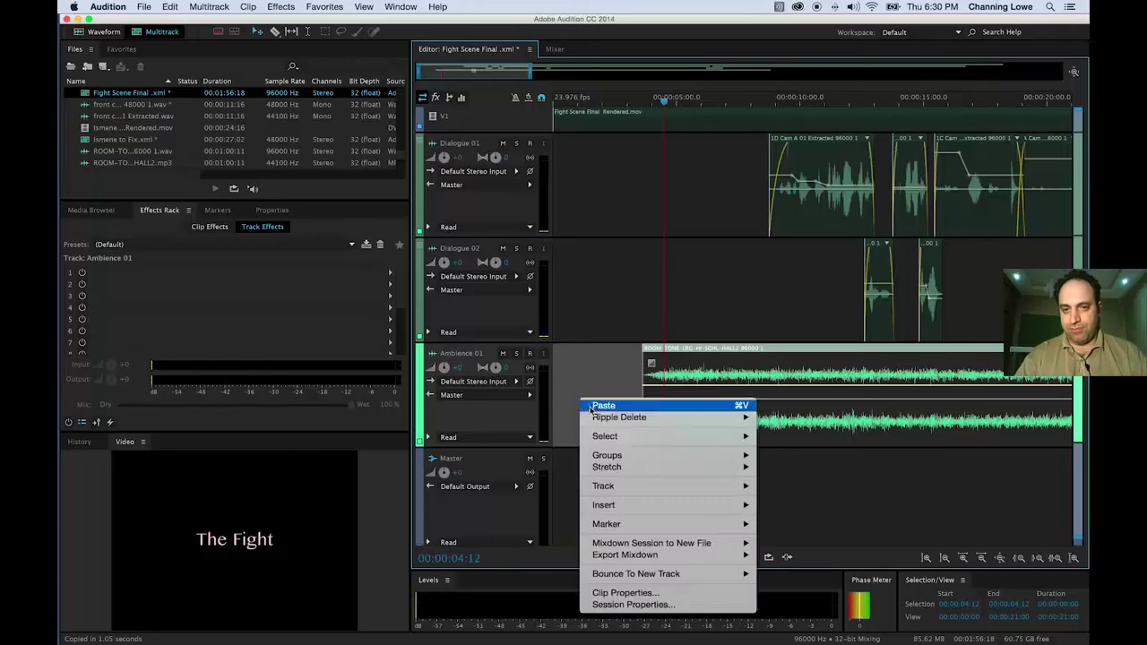
{"action": "mouse_move", "coordinate": [686, 507]}
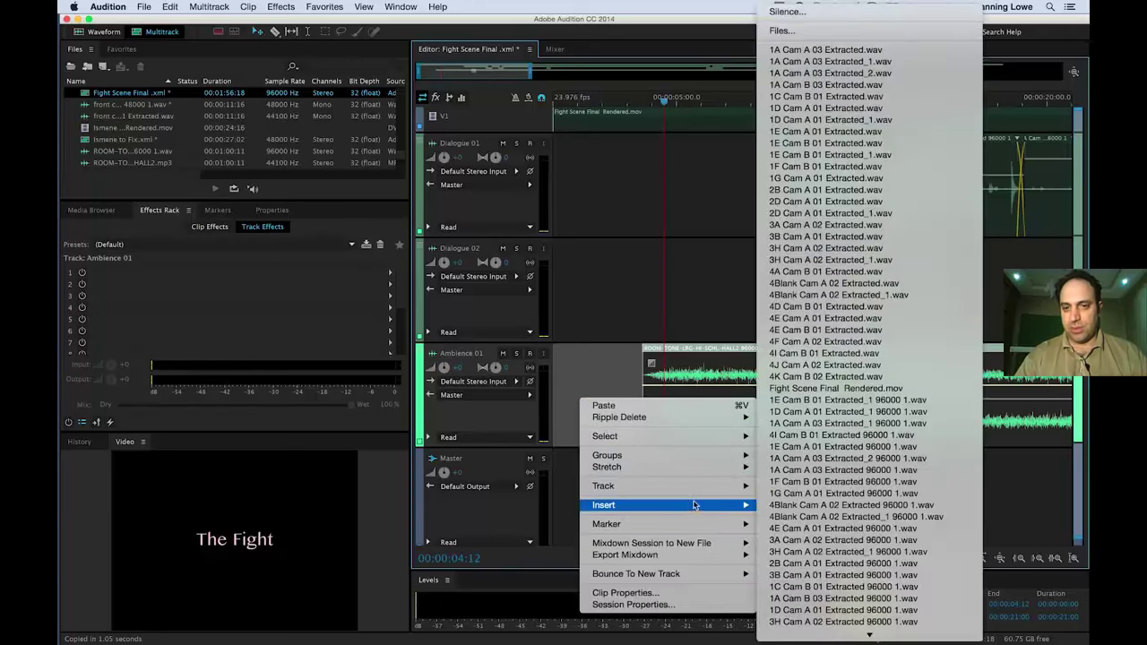
{"action": "mouse_move", "coordinate": [674, 487]}
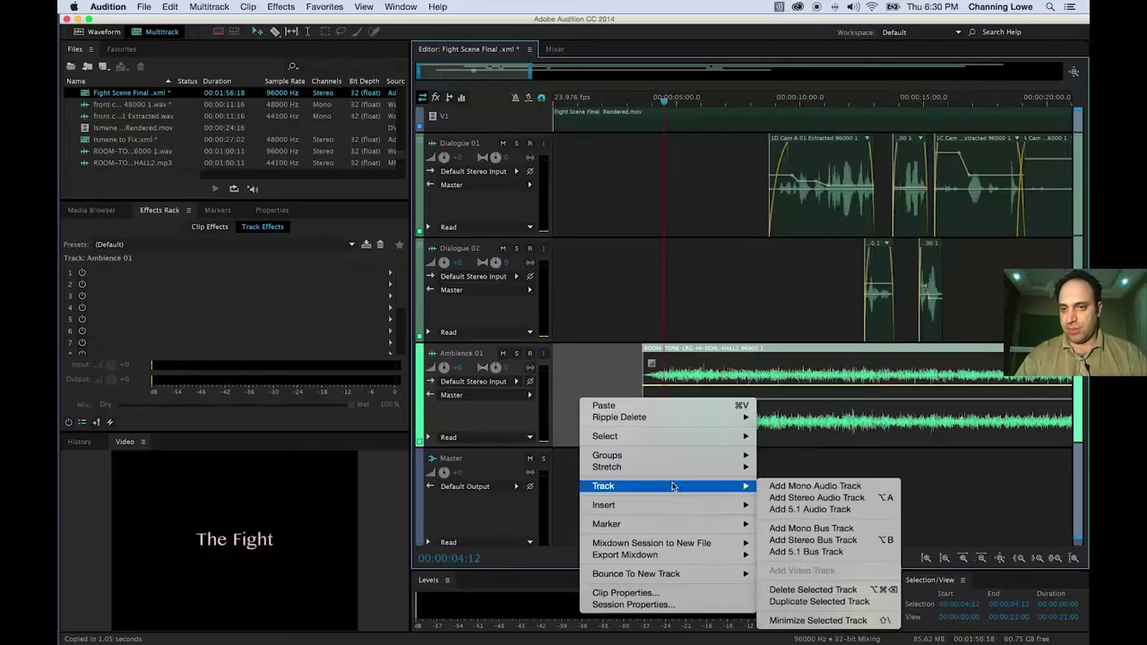
{"action": "left_click", "coordinate": [803, 499]}
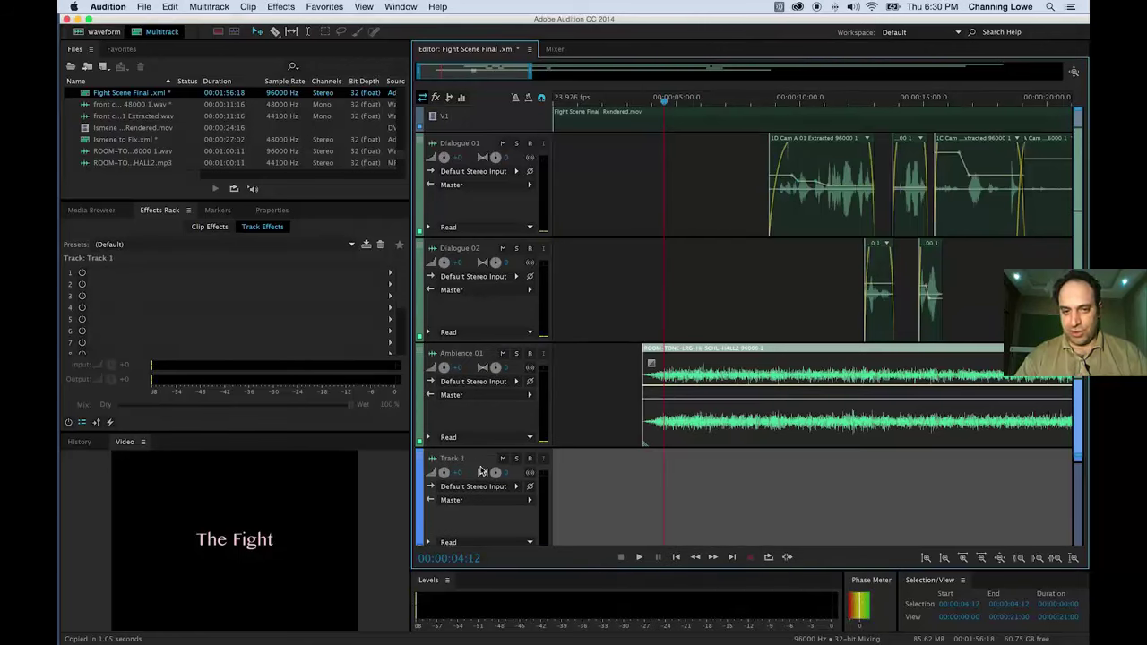
{"action": "left_click", "coordinate": [457, 459]}
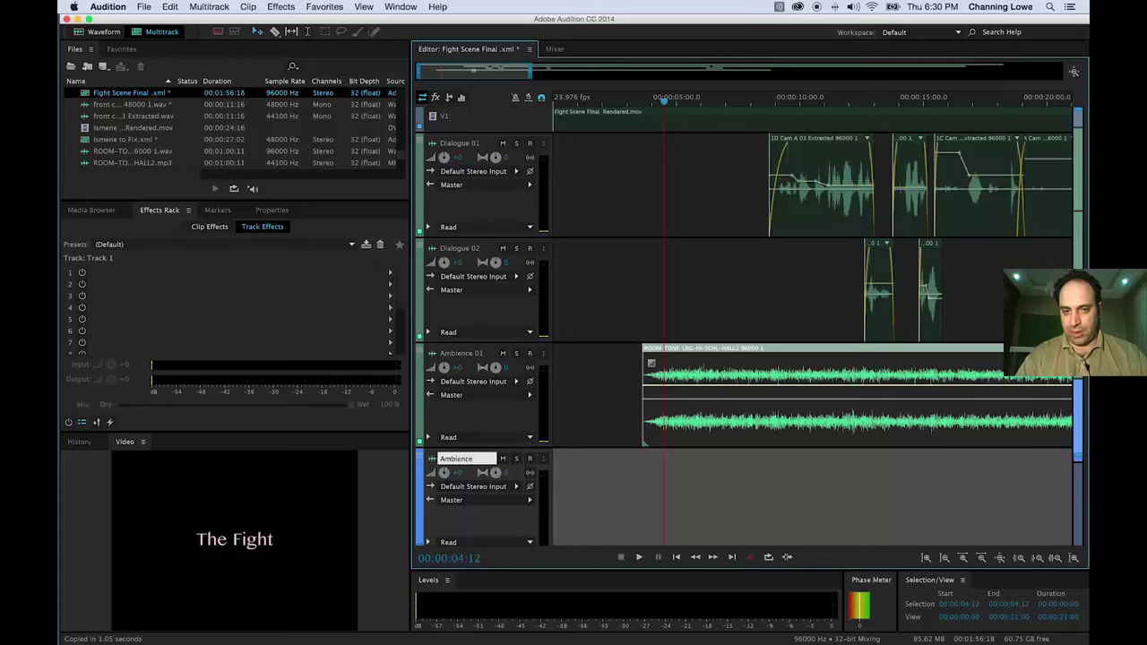
{"action": "key", "text": "Return"}
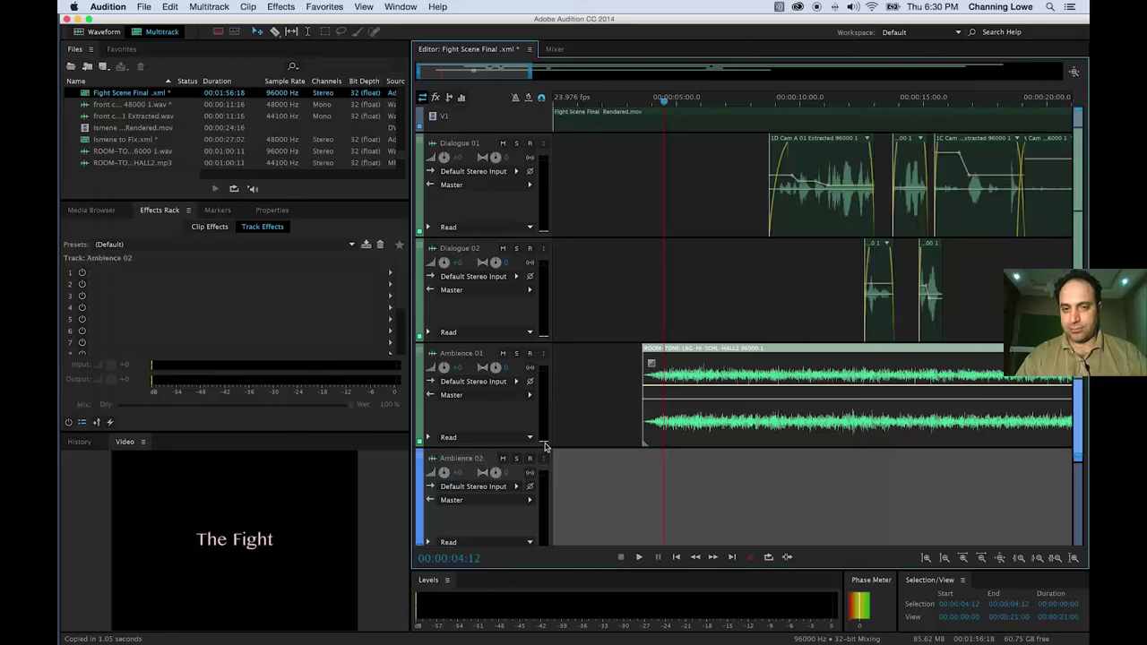
Move the room tone clip to start about 8 seconds in, just before the first dialogue clip, and give it a short fade-in.
{"action": "left_click_drag", "start_coordinate": [705, 351], "coordinate": [627, 371]}
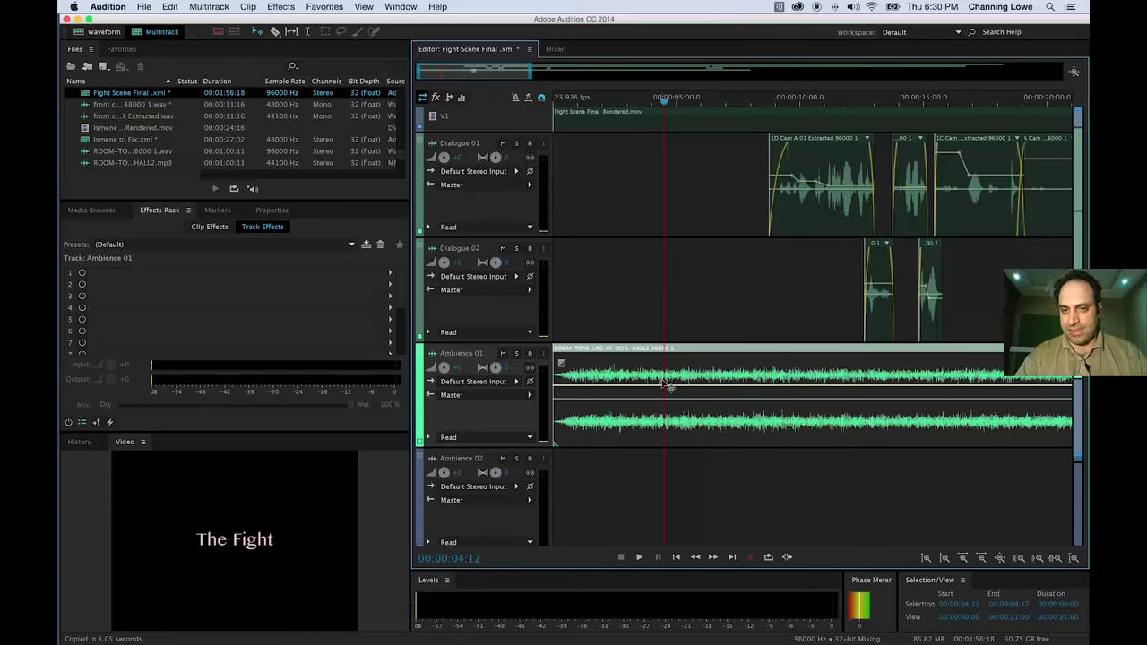
{"action": "scroll", "coordinate": [666, 383], "scroll_direction": "down", "scroll_amount": 5}
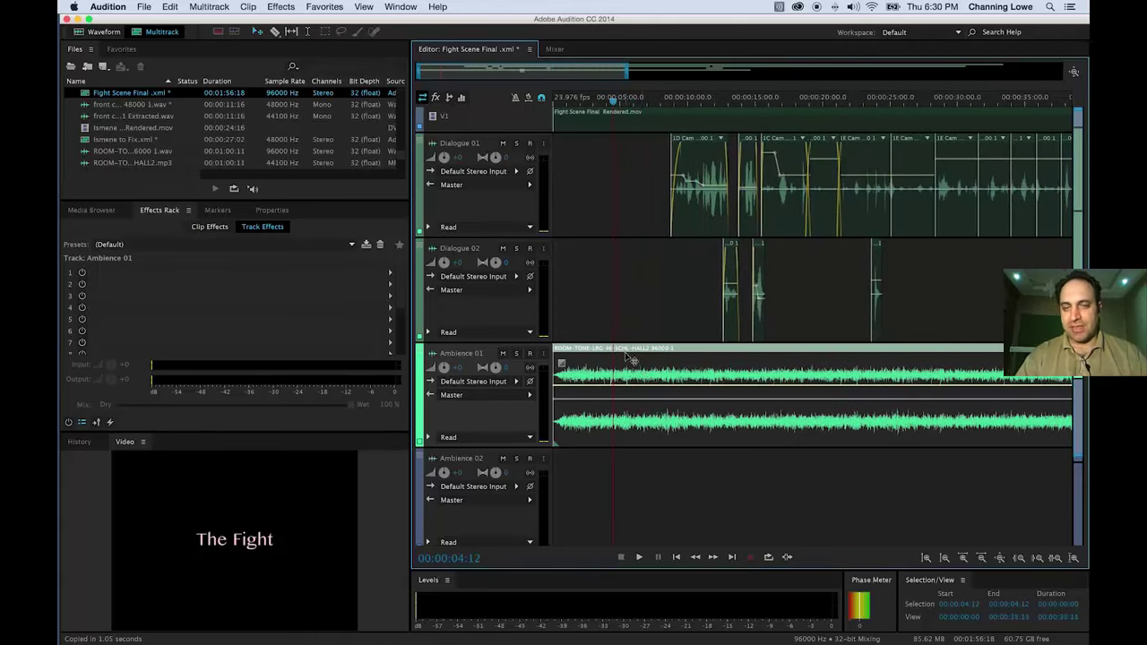
{"action": "left_click_drag", "start_coordinate": [628, 348], "coordinate": [676, 357]}
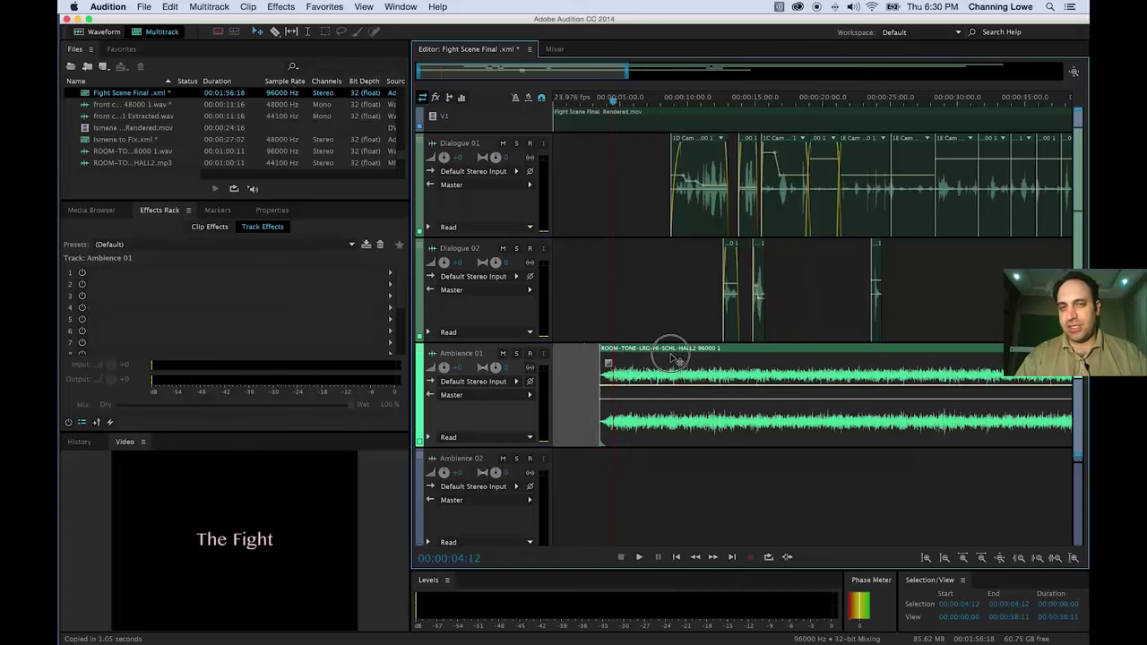
{"action": "key", "text": "space"}
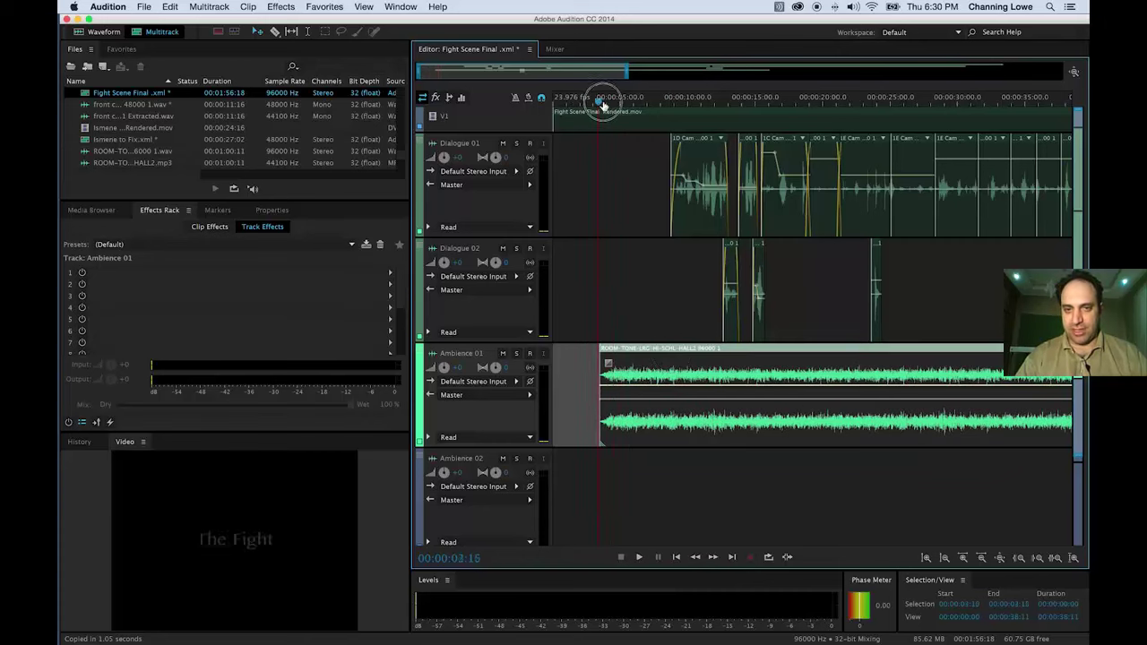
{"action": "left_click_drag", "start_coordinate": [642, 116], "coordinate": [674, 123]}
{"action": "left_click_drag", "start_coordinate": [680, 352], "coordinate": [741, 350]}
{"action": "left_click_drag", "start_coordinate": [672, 362], "coordinate": [692, 364]}
Lower the room tone clip's volume envelope on Ambience 01, playing it against the dialogue to judge the level.
{"action": "key", "text": "space"}
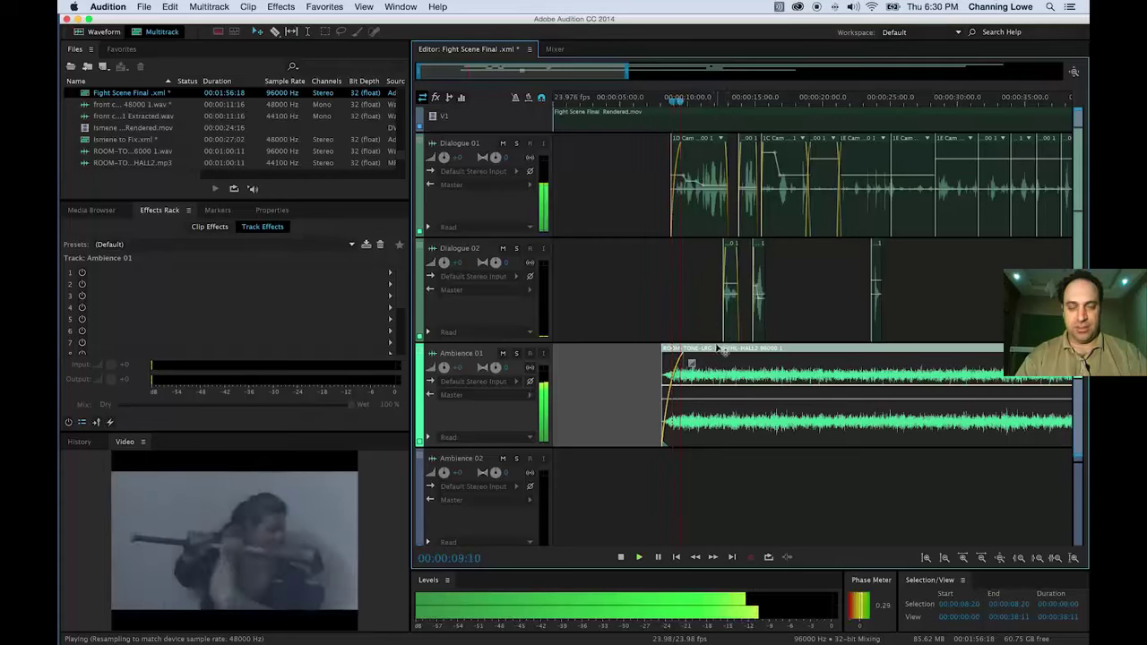
{"action": "key", "text": "space"}
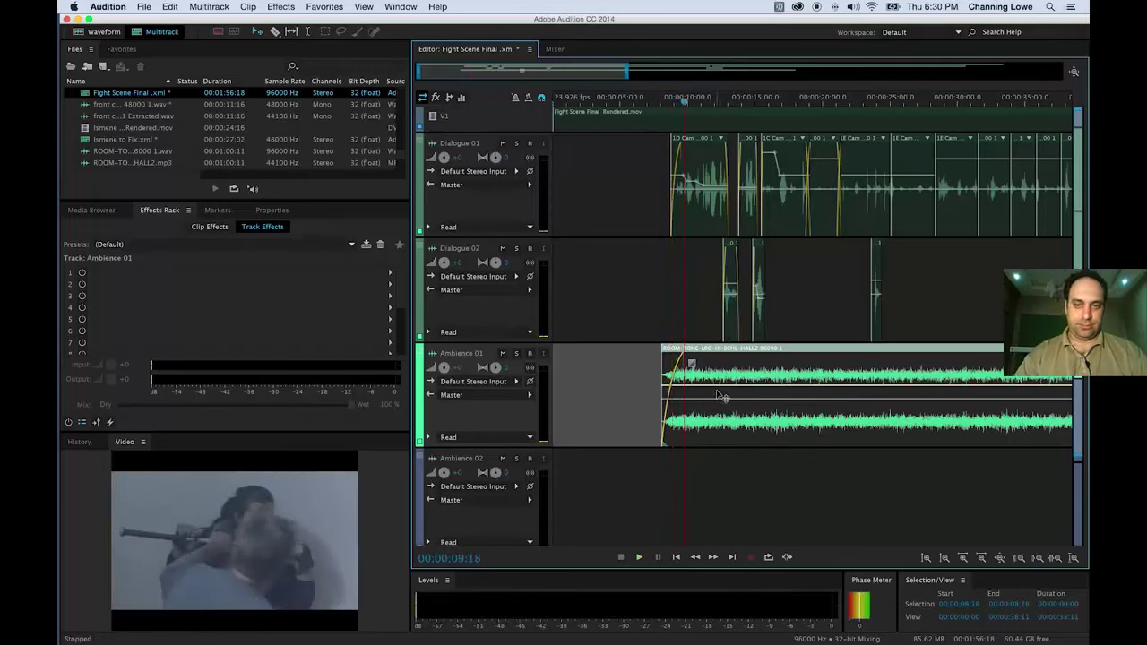
{"action": "left_click_drag", "start_coordinate": [718, 390], "coordinate": [719, 428]}
{"action": "key", "text": "space"}
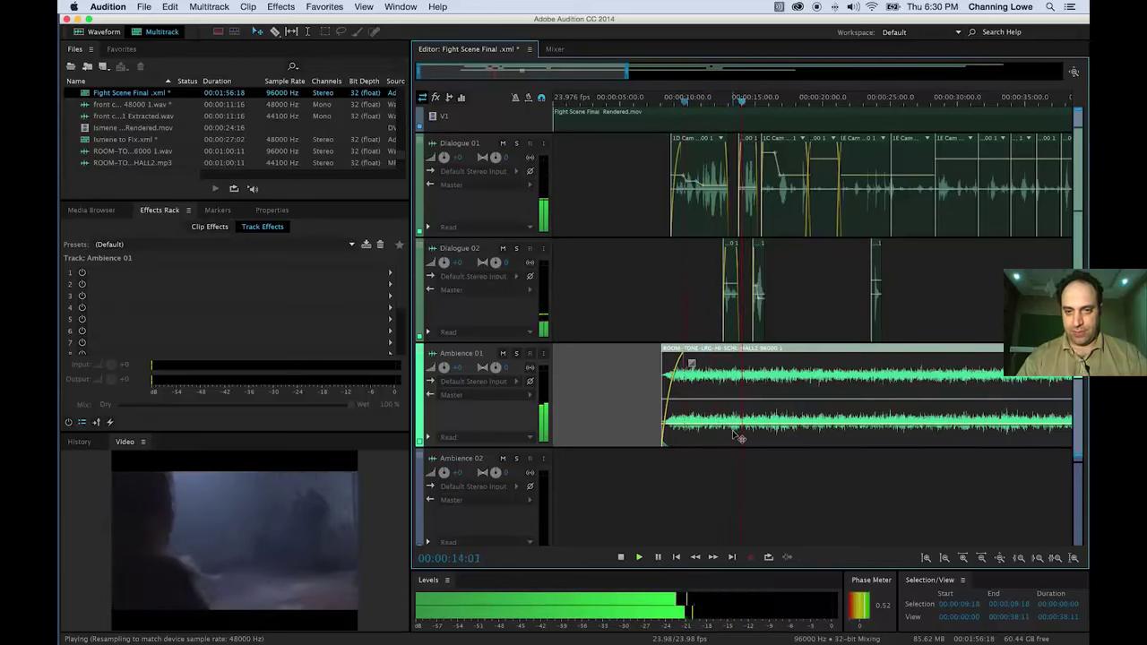
{"action": "key", "text": "space"}
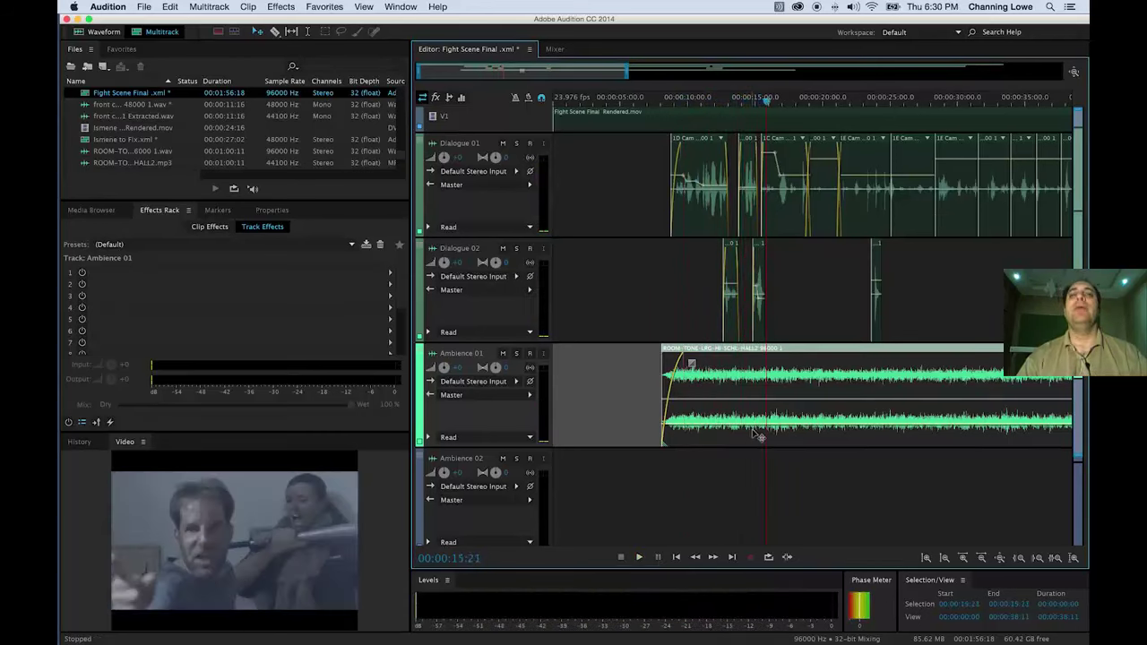
{"action": "left_click", "coordinate": [757, 430]}
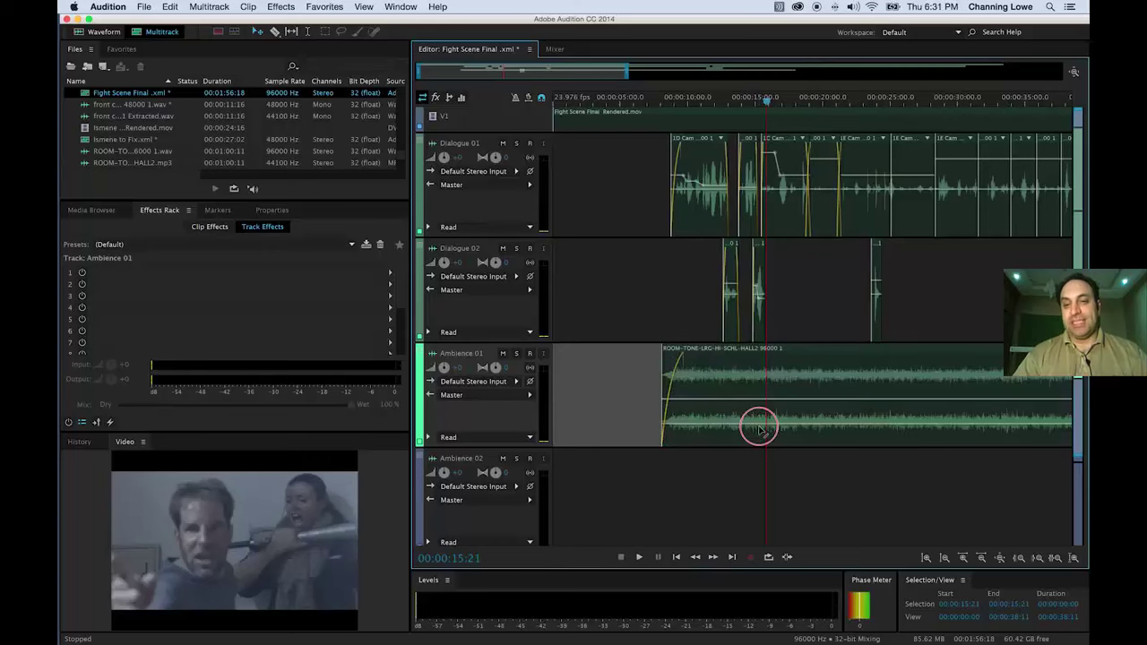
{"action": "left_click", "coordinate": [760, 429]}
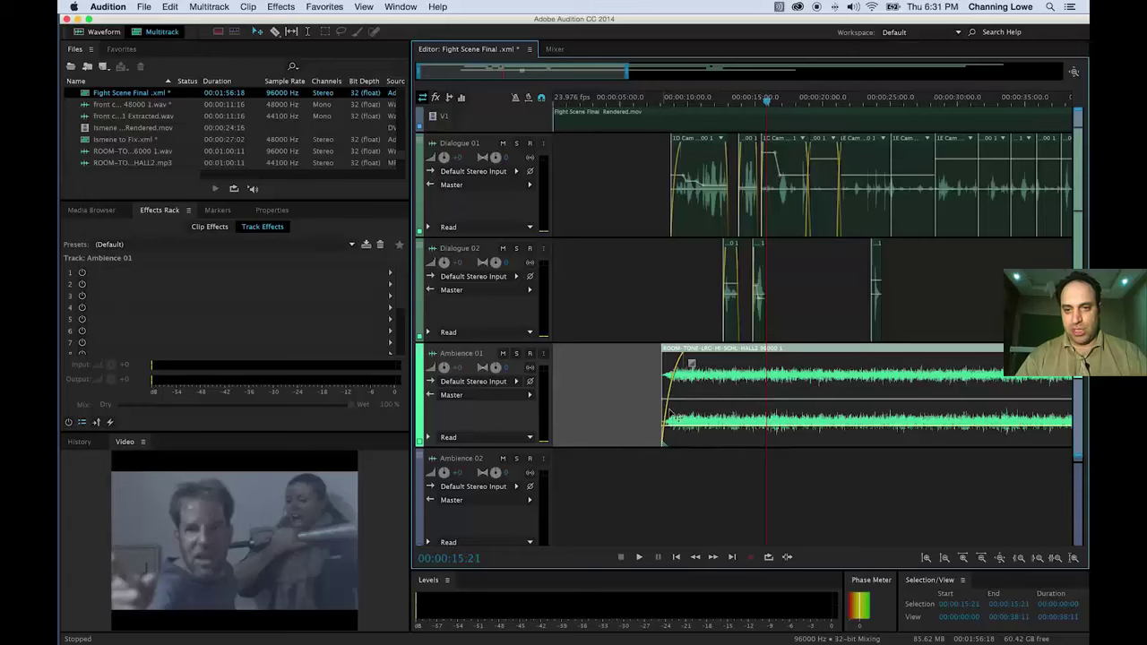
{"action": "key", "text": "super+Tab"}
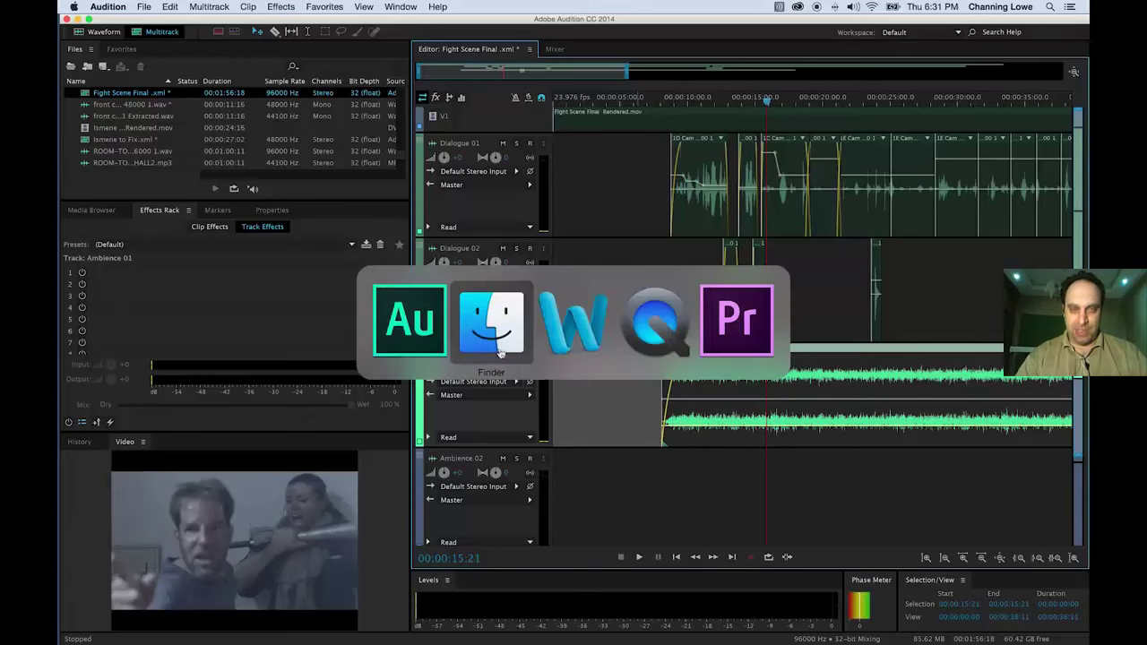
{"action": "left_click", "coordinate": [441, 333]}
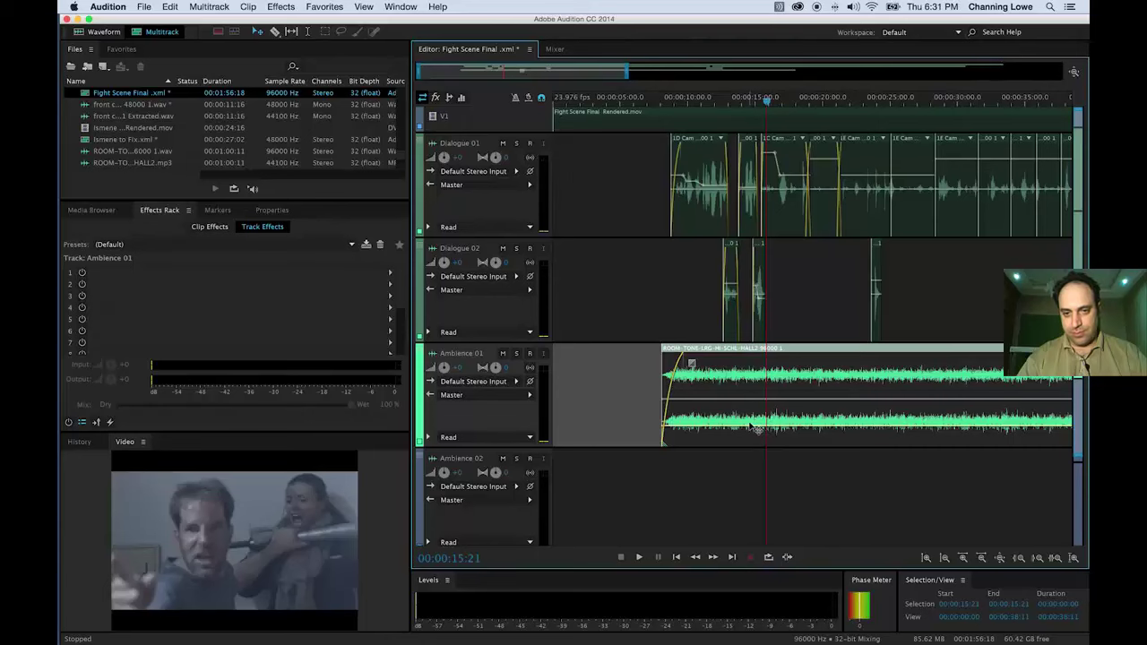
Paste a copy of the room tone clip on Ambience 01 at 00:01:07:07, overlapping the first clip's end to form a crossfade.
{"action": "scroll", "coordinate": [752, 423], "scroll_direction": "down", "scroll_amount": 3}
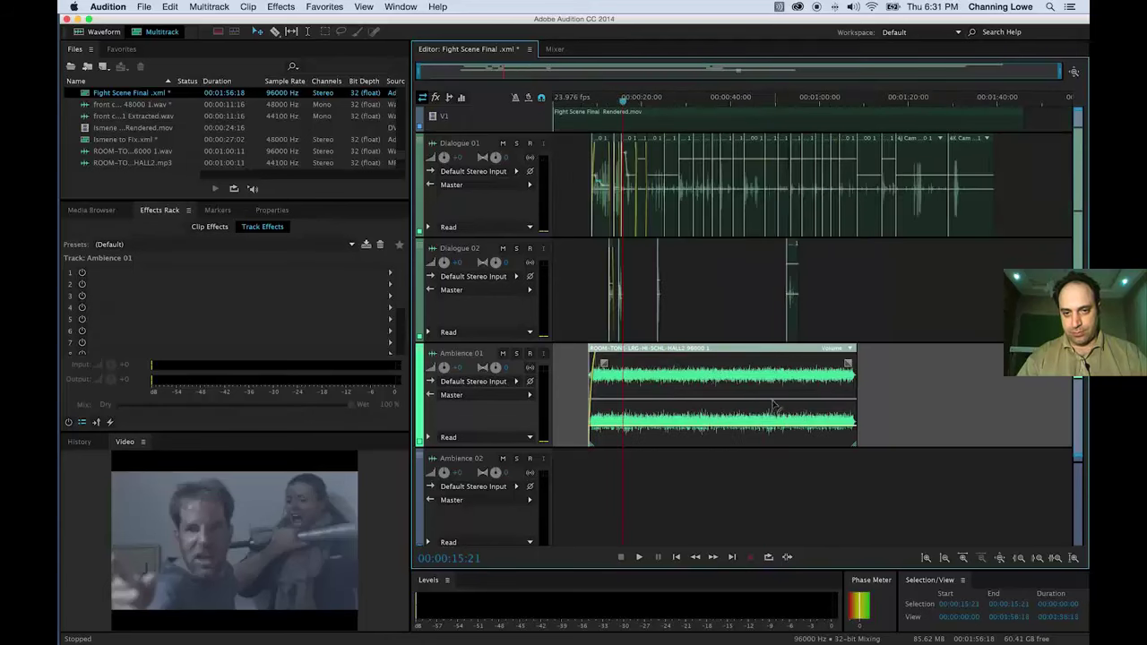
{"action": "left_click_drag", "start_coordinate": [644, 97], "coordinate": [834, 335]}
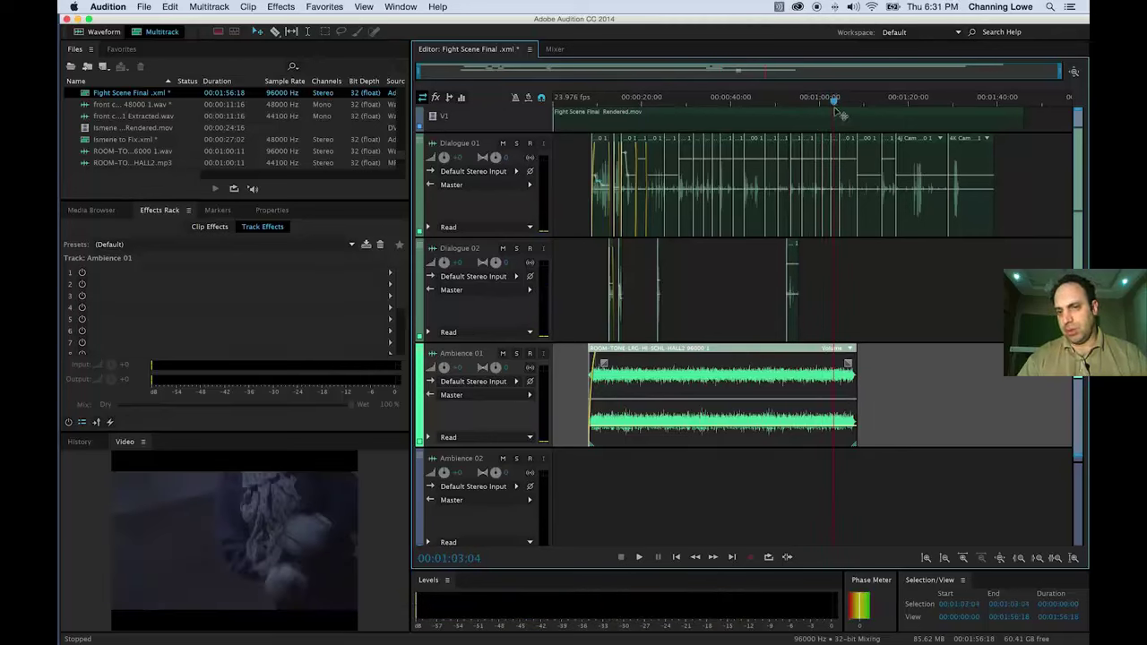
{"action": "left_click_drag", "start_coordinate": [833, 102], "coordinate": [856, 108]}
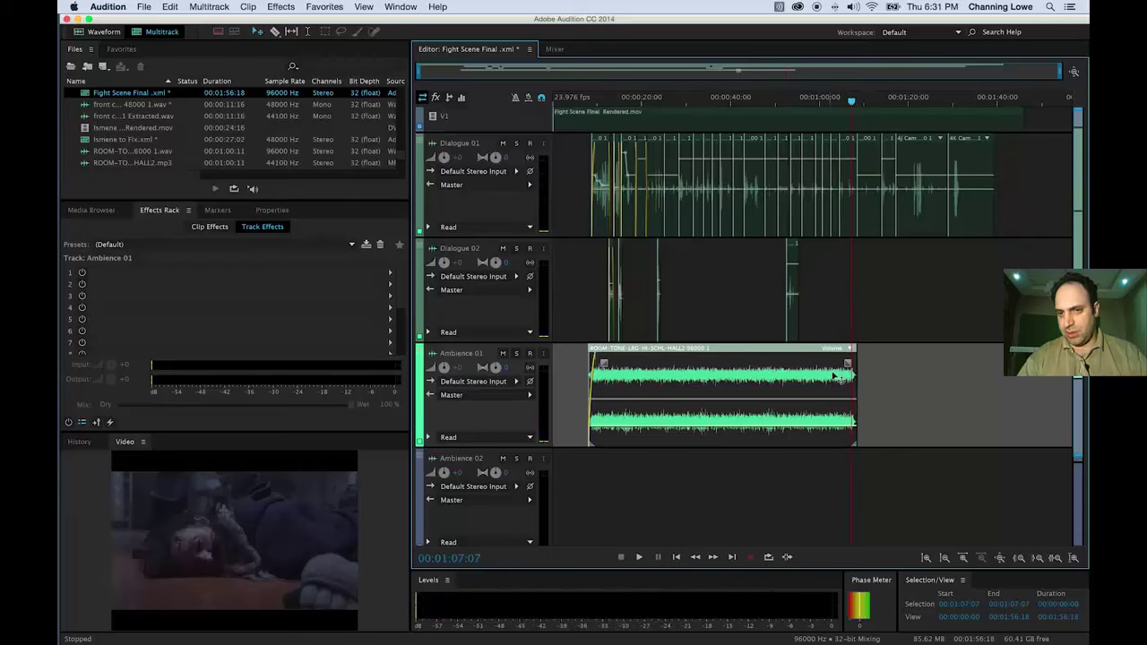
{"action": "key", "text": "super+v"}
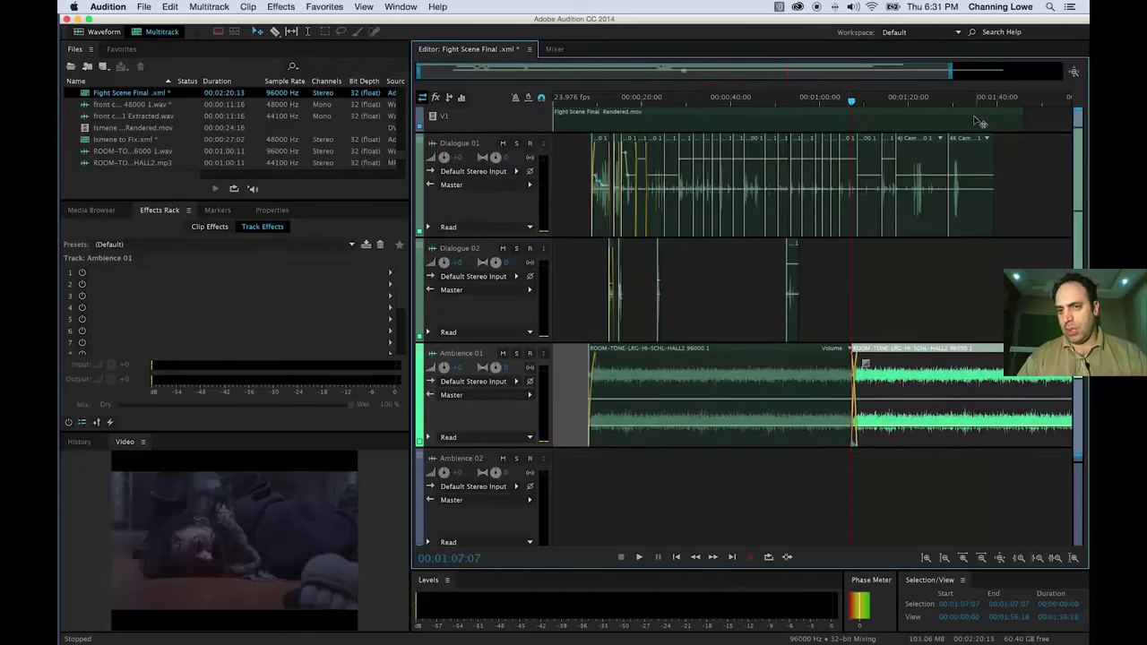
Split the second room tone clip at 00:01:37:18, near the end of the last dialogue clip, and delete the remainder.
{"action": "left_click_drag", "start_coordinate": [964, 101], "coordinate": [987, 102]}
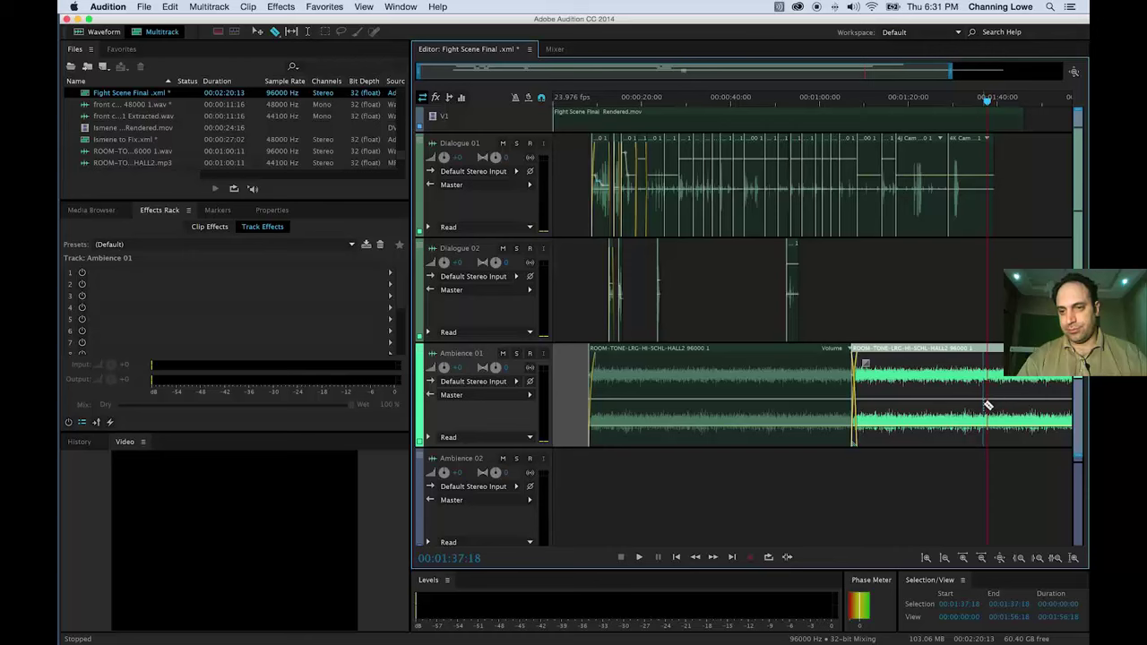
{"action": "scroll", "coordinate": [987, 406], "scroll_direction": "up", "scroll_amount": 5}
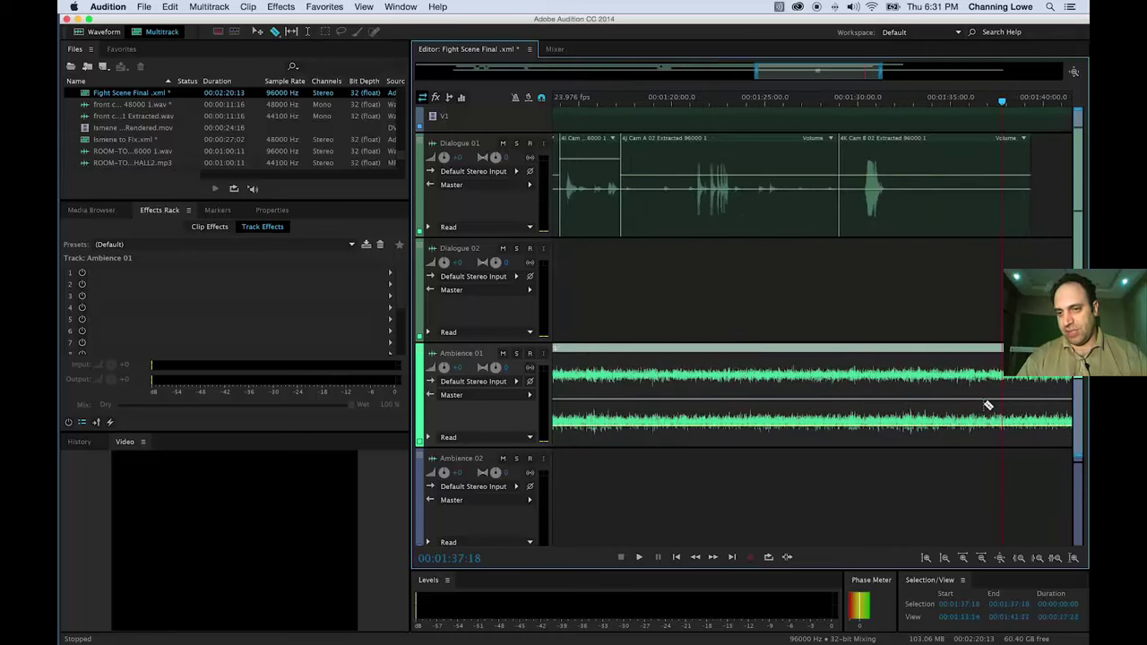
{"action": "left_click", "coordinate": [1013, 386]}
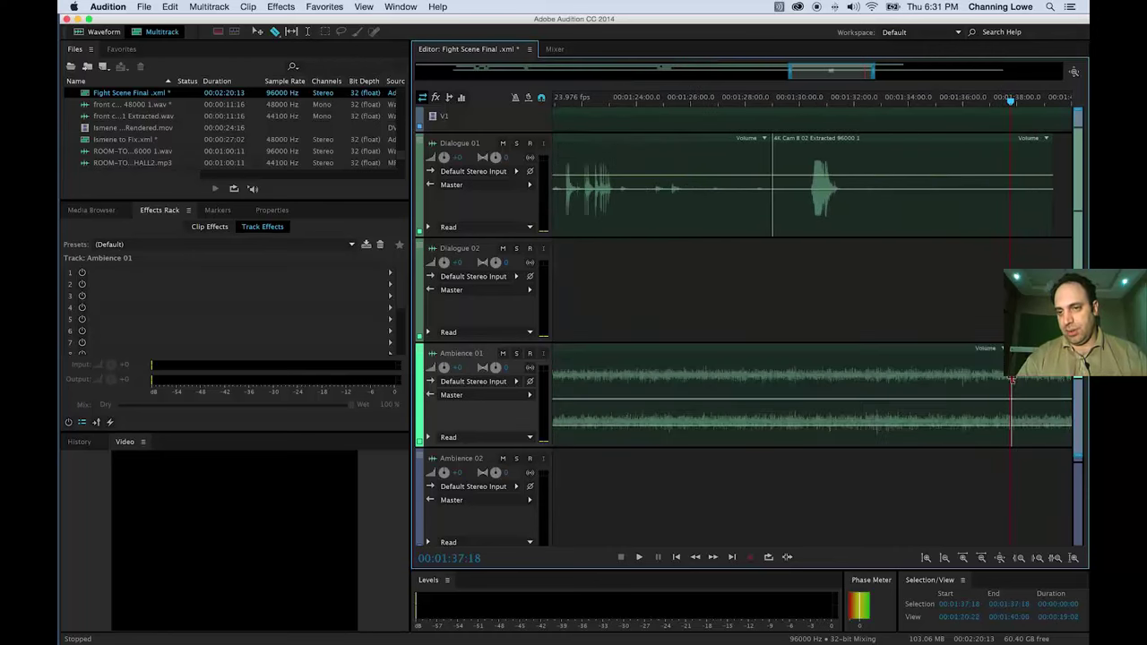
{"action": "left_click", "coordinate": [1014, 437]}
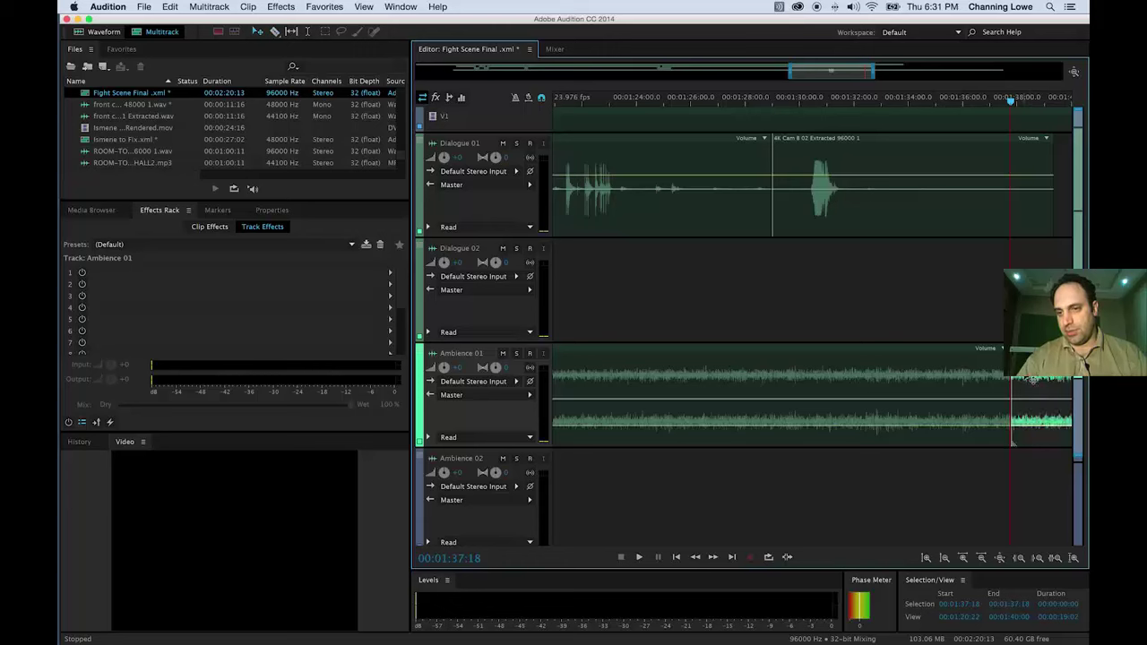
{"action": "key", "text": "Delete"}
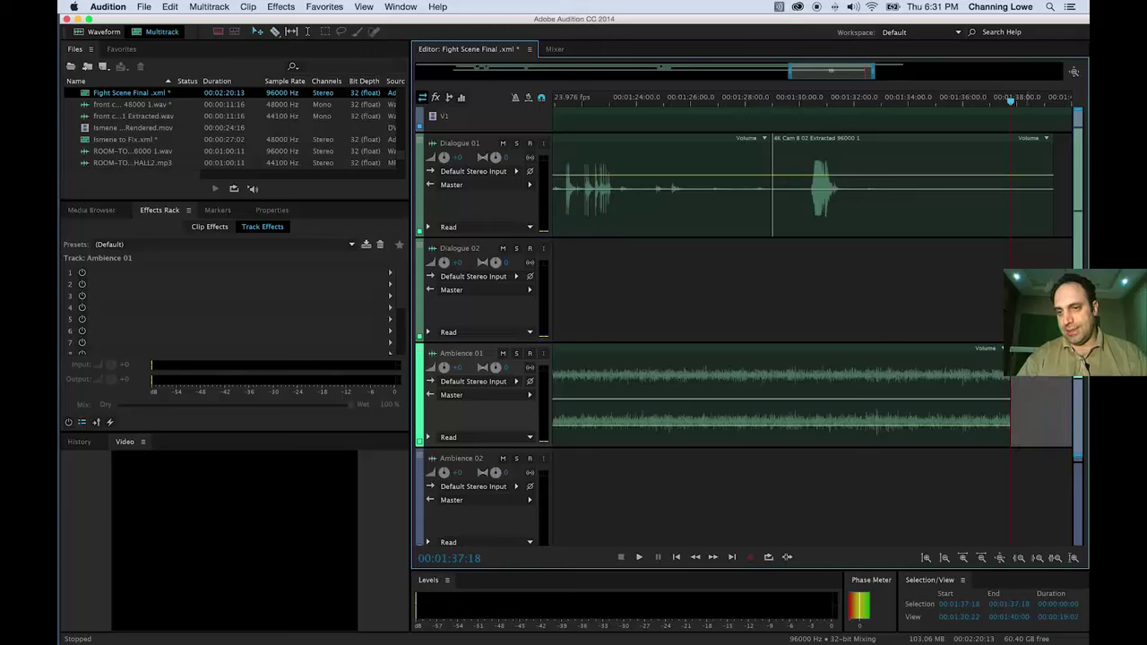
Add a short fade-out to the end of the second room tone clip and play the ending to check it.
{"action": "left_click", "coordinate": [1008, 376]}
{"action": "left_click_drag", "start_coordinate": [1001, 365], "coordinate": [975, 363]}
{"action": "left_click", "coordinate": [985, 106]}
{"action": "key", "text": "space"}
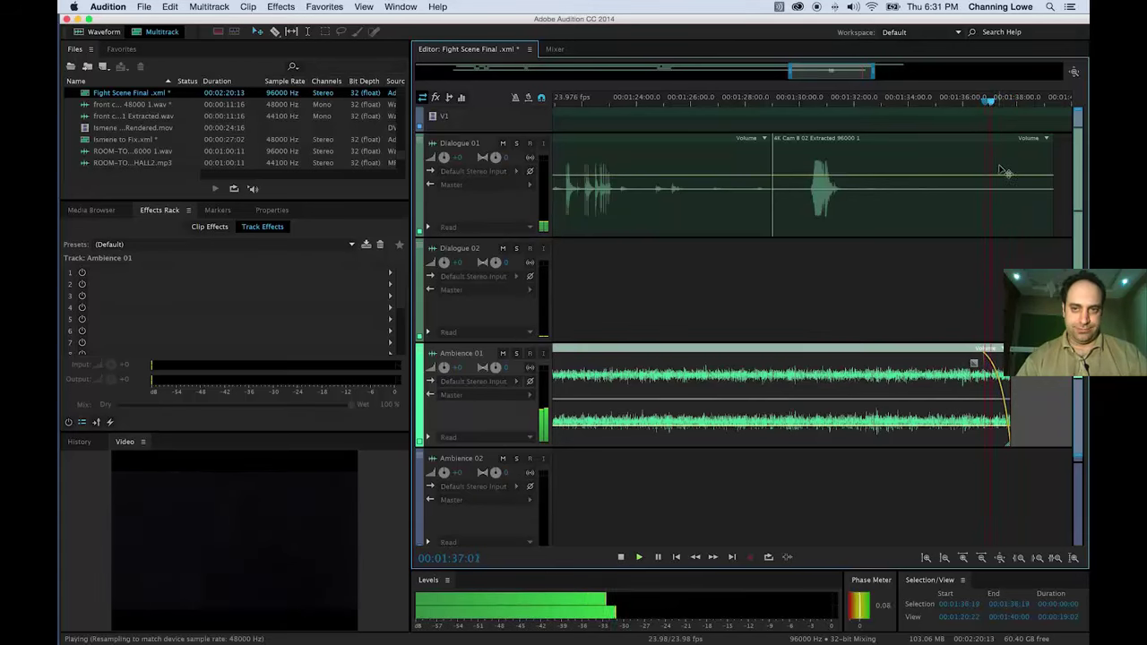
{"action": "key", "text": "space"}
Save the multitrack session as Fight Scene Final .xml.sesx in Audition Session format, including markers and other metadata.
{"action": "key", "text": "super+s"}
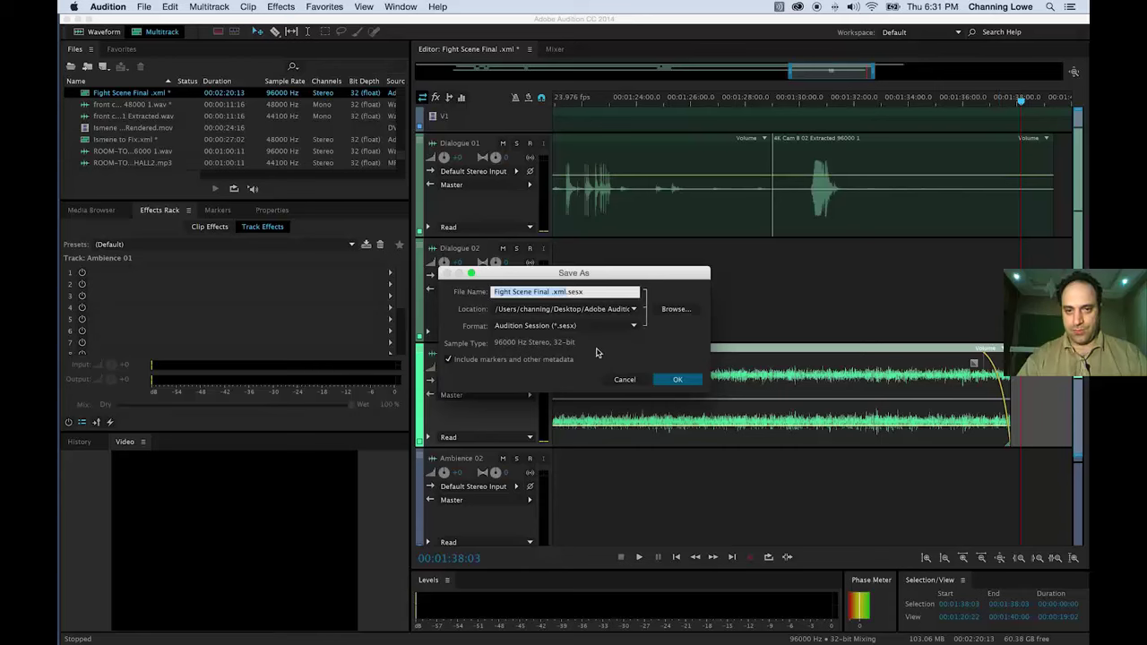
{"action": "left_click", "coordinate": [677, 382]}
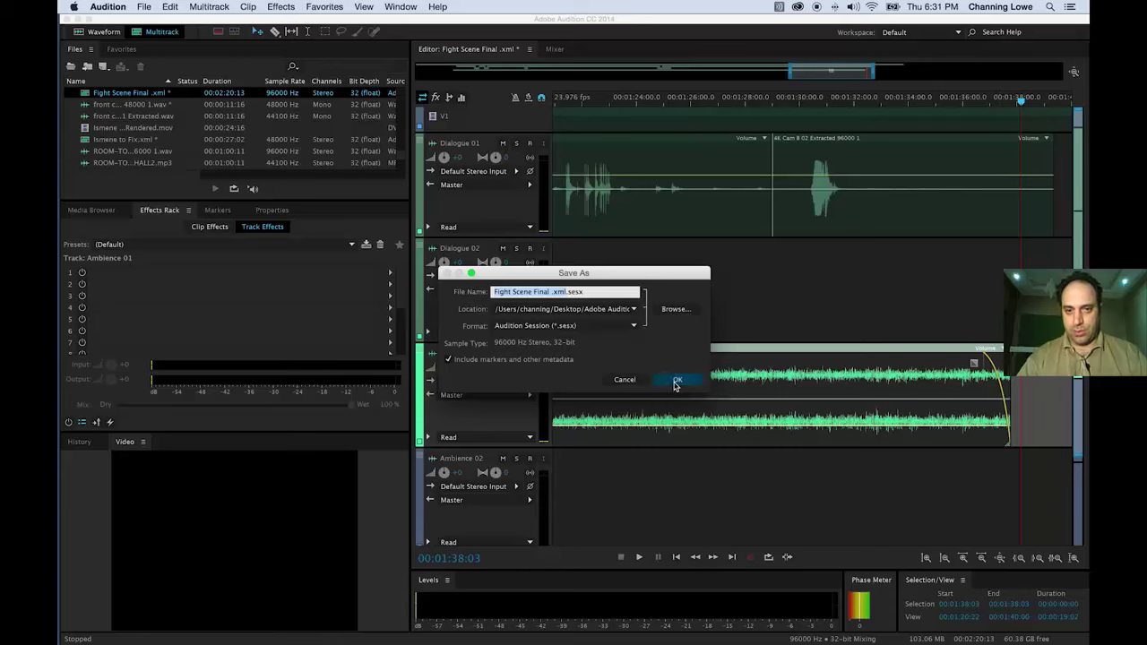
{"action": "left_click", "coordinate": [697, 354]}
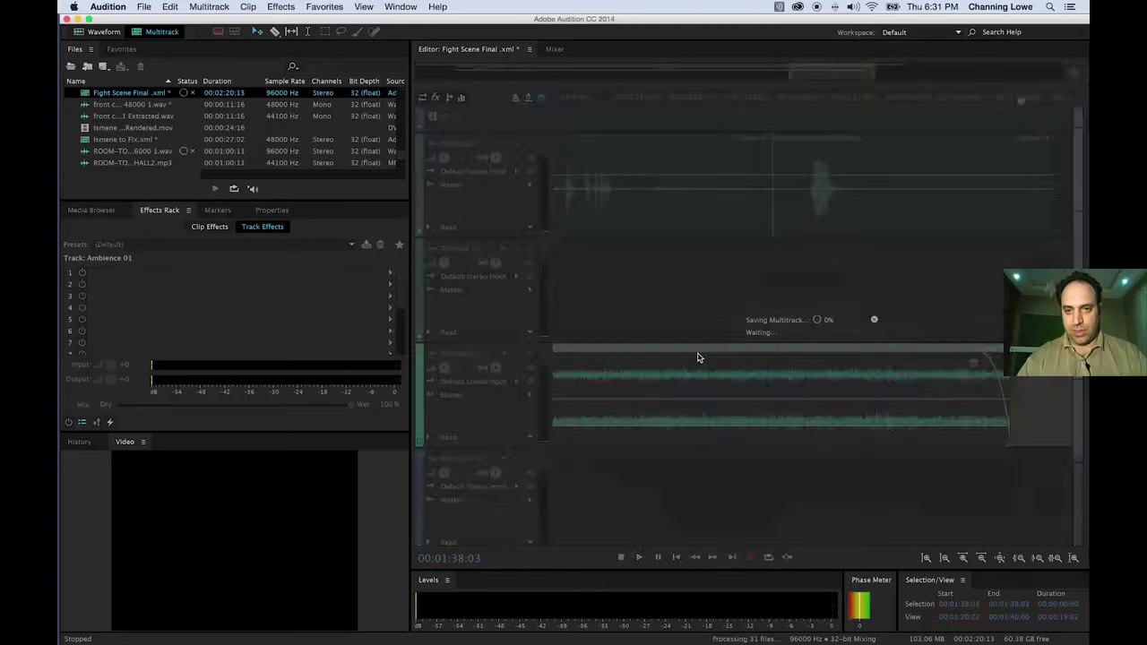
{"action": "key", "text": "backslash"}
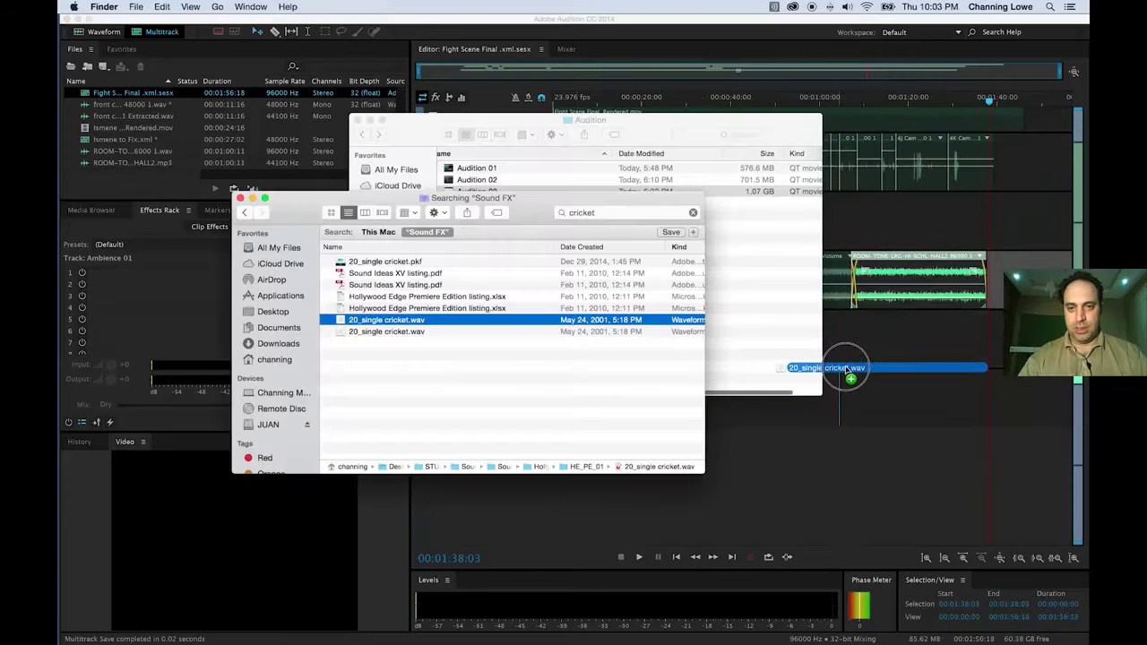
Place 20_single cricket.wav from the Sound FX folder on Ambience 02, align its start with the room tone, and trim its end.
{"action": "left_click_drag", "start_coordinate": [846, 377], "coordinate": [840, 387]}
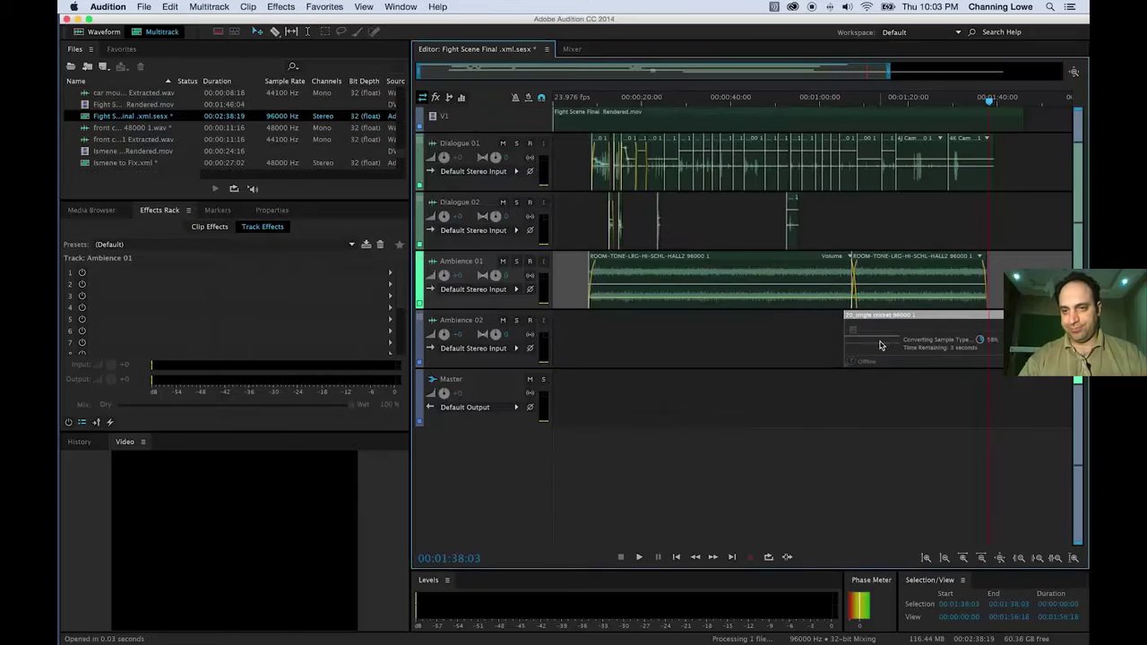
{"action": "left_click_drag", "start_coordinate": [896, 325], "coordinate": [639, 328]}
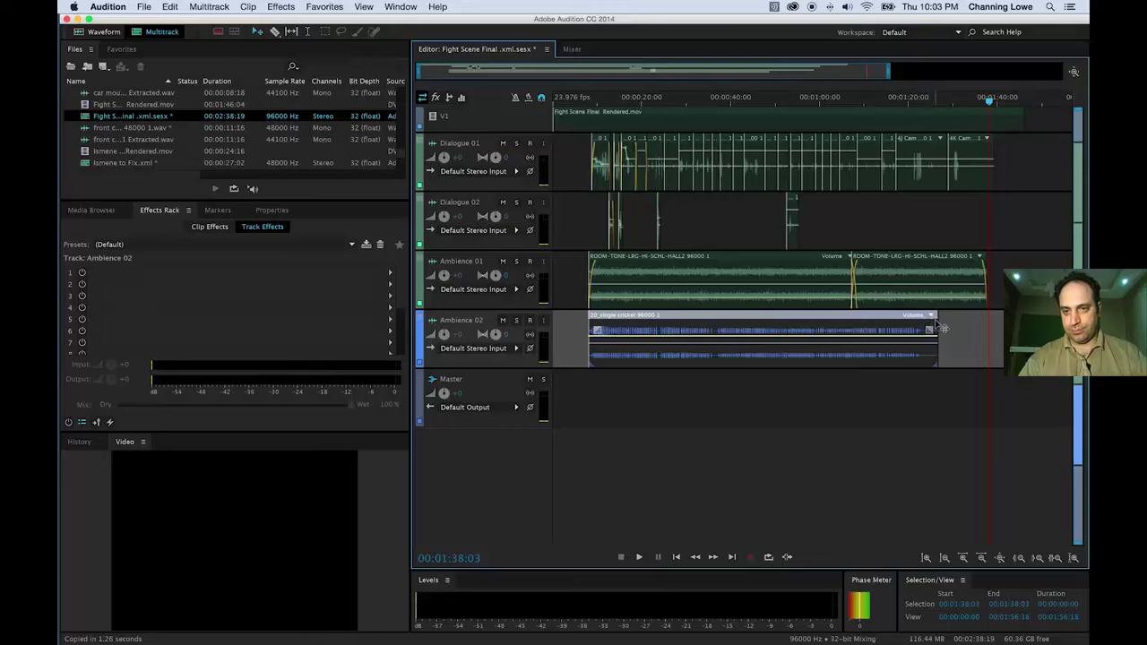
{"action": "left_click_drag", "start_coordinate": [937, 324], "coordinate": [895, 330]}
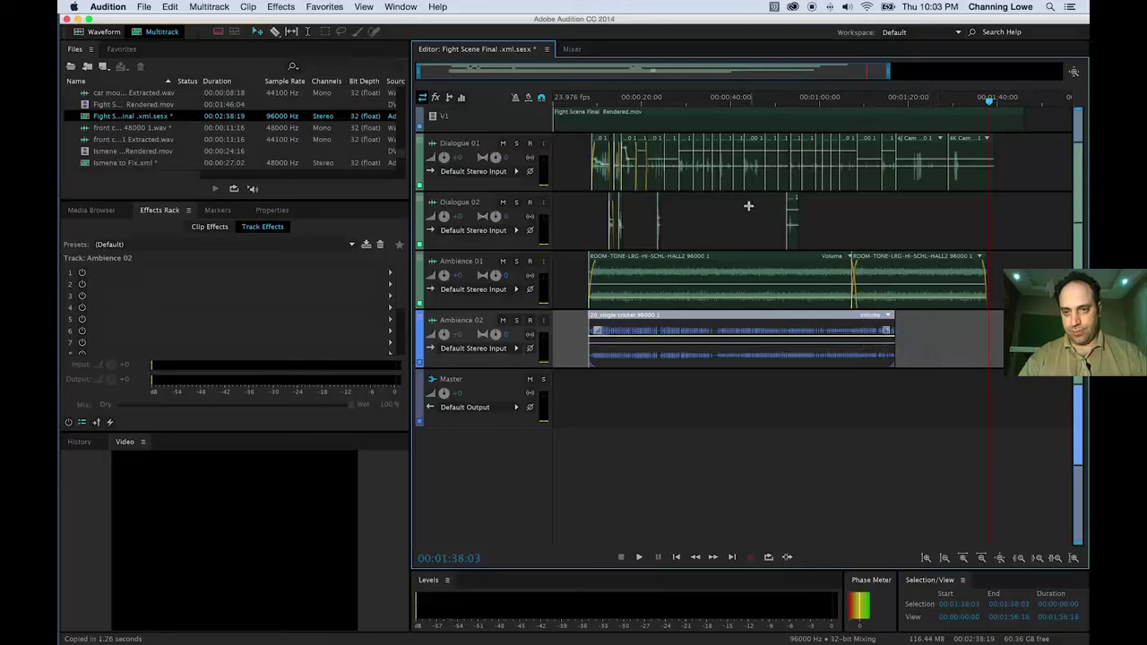
Lower the cricket clip's volume envelope on Ambience 02, playing it from about 11 seconds against the dialogue to judge the level.
{"action": "left_click", "coordinate": [609, 100]}
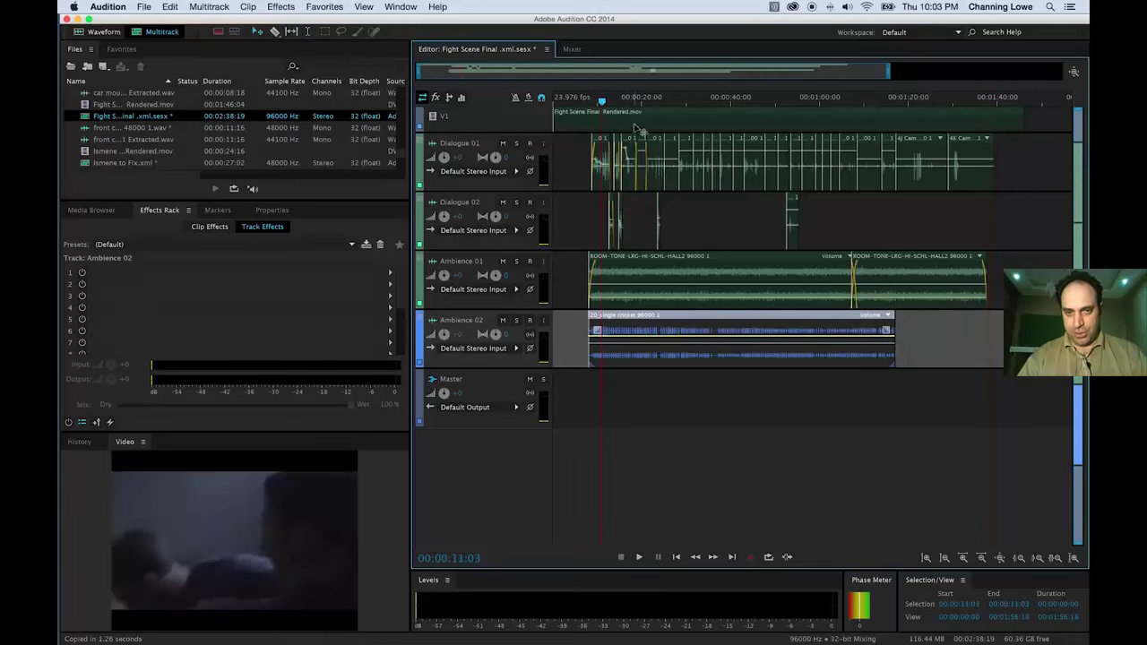
{"action": "key", "text": "space"}
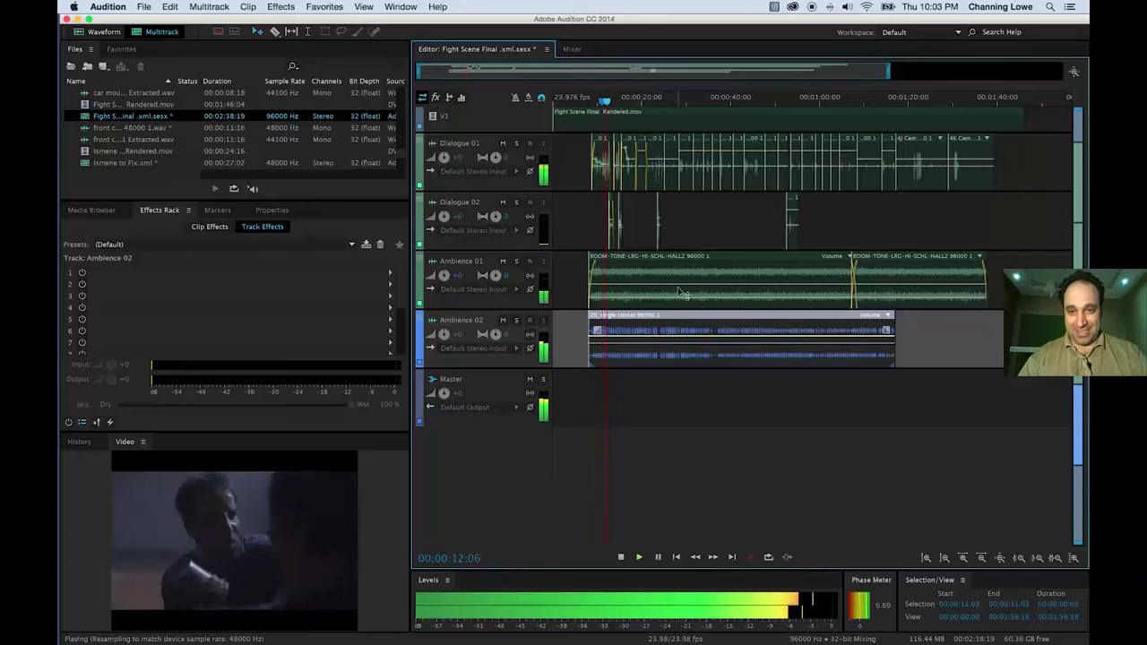
{"action": "key", "text": "space"}
{"action": "left_click_drag", "start_coordinate": [642, 340], "coordinate": [640, 361]}
{"action": "key", "text": "space"}
{"action": "key", "text": "space"}
{"action": "key", "text": "space"}
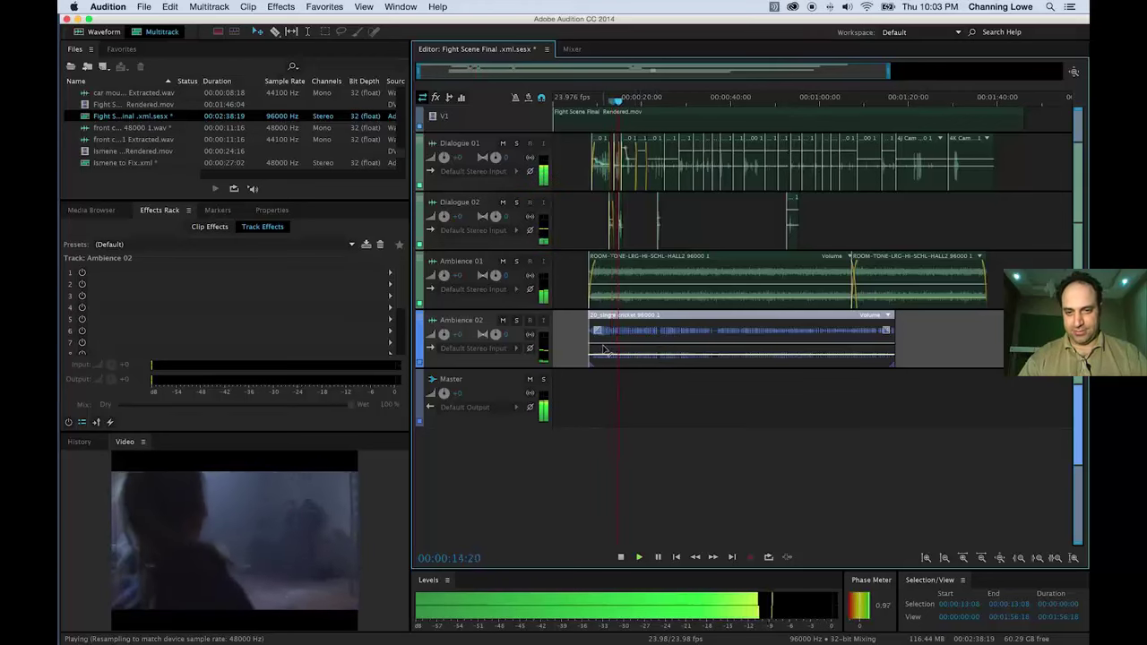
{"action": "key", "text": "space"}
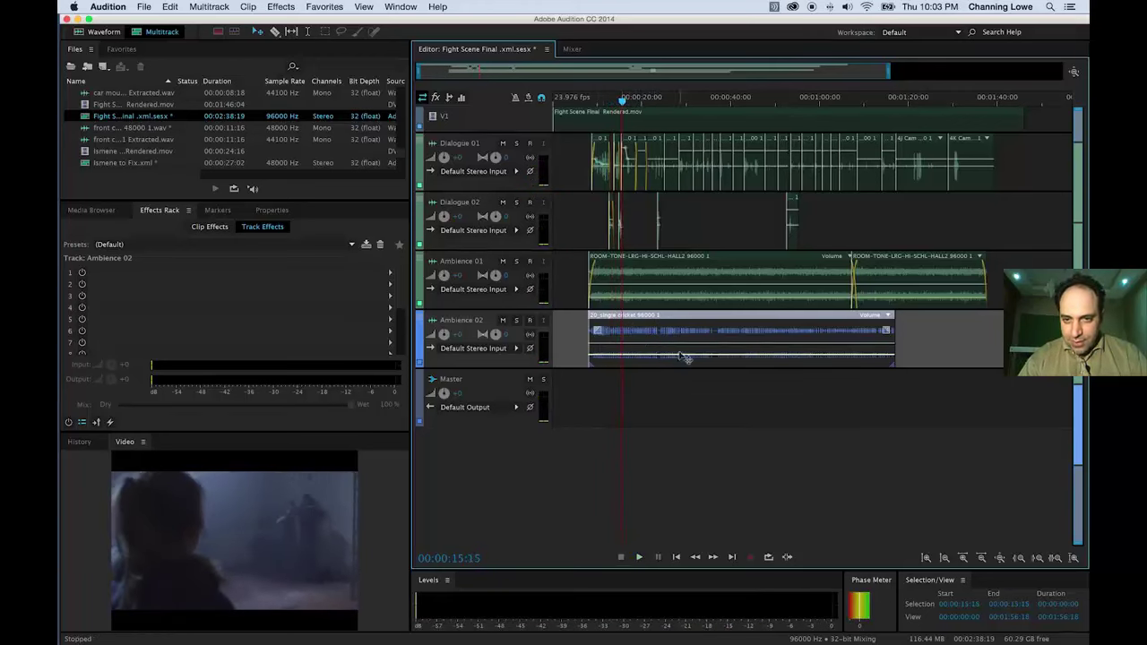
Give the cricket clip a short fade-in and trim its end back to about 1 minute 12 seconds.
{"action": "left_click_drag", "start_coordinate": [598, 330], "coordinate": [609, 330]}
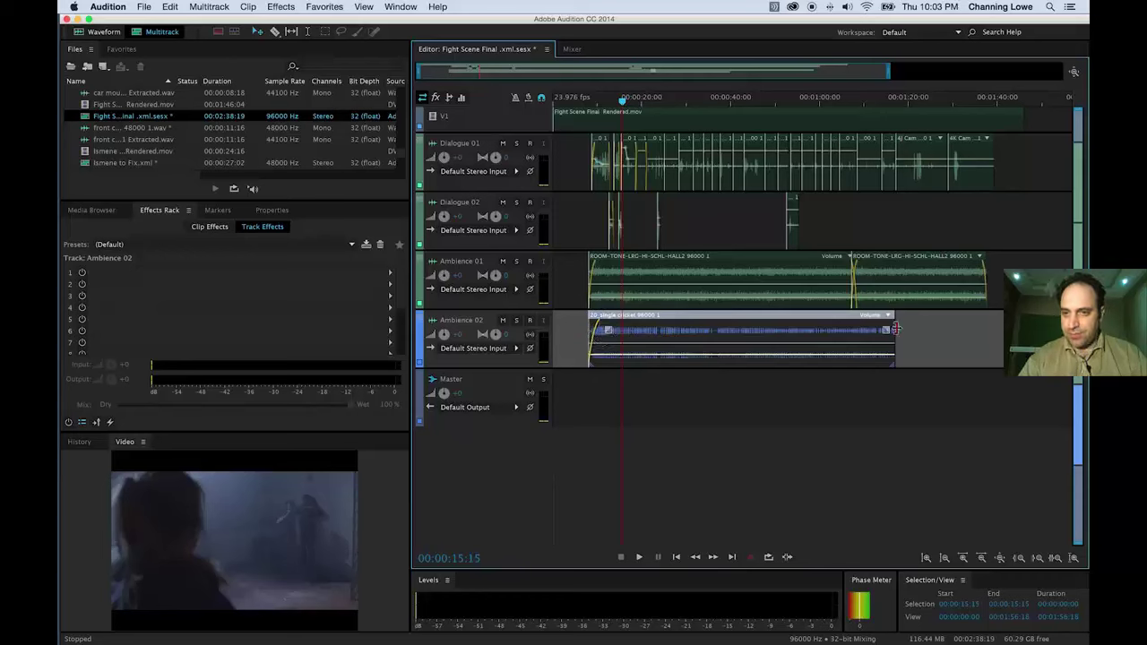
{"action": "left_click_drag", "start_coordinate": [895, 324], "coordinate": [876, 325]}
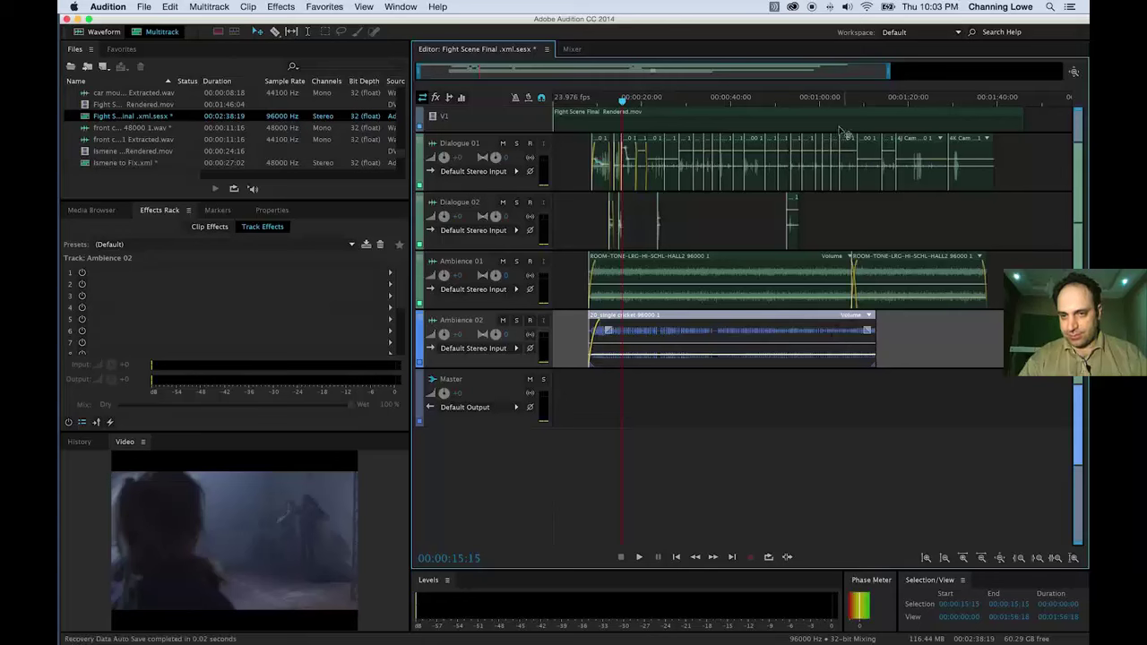
Paste a copy of the cricket clip at 00:01:11:03, overlapping the first one, and cut off everything past the room tone's end.
{"action": "left_click_drag", "start_coordinate": [829, 99], "coordinate": [868, 101]}
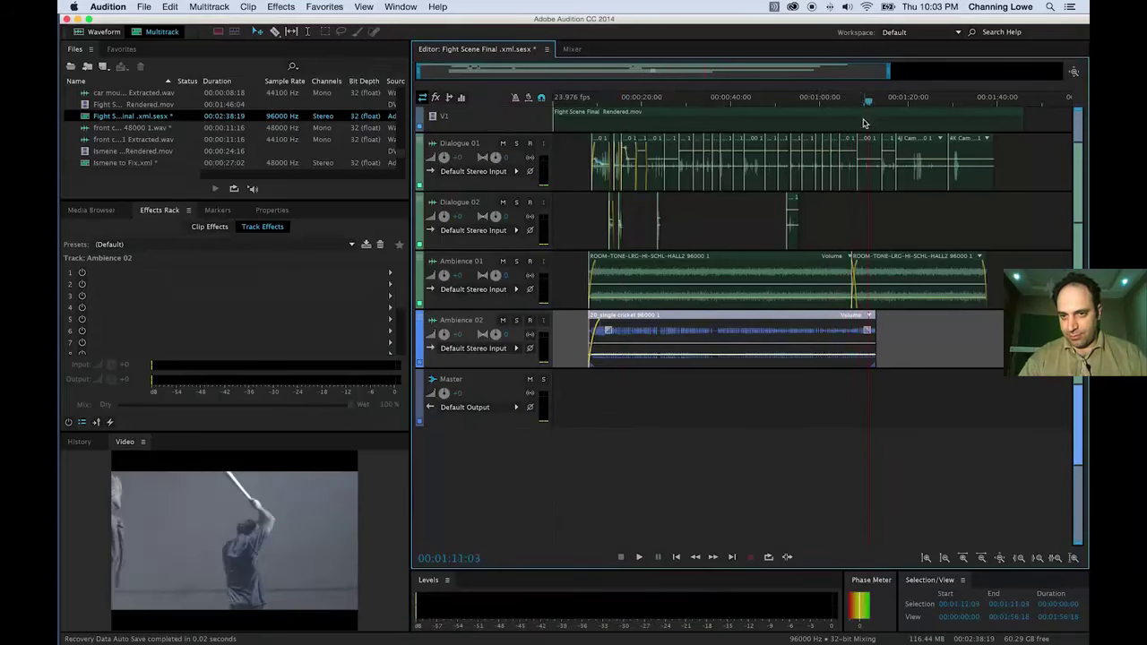
{"action": "key", "text": "super+v"}
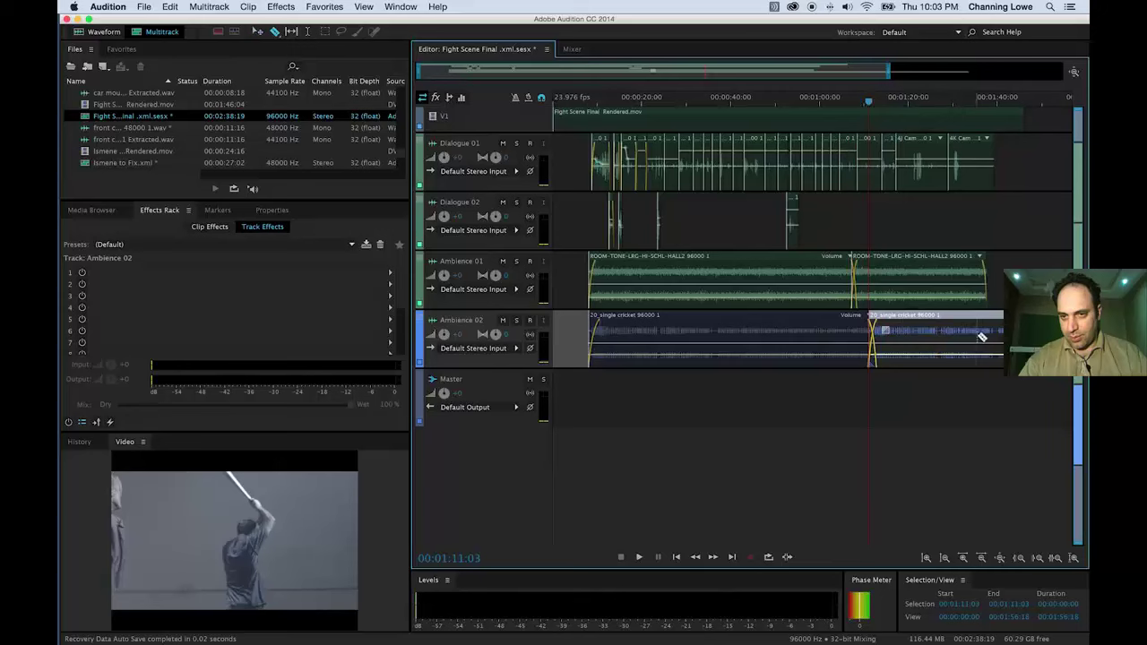
{"action": "left_click", "coordinate": [989, 335]}
{"action": "key", "text": "v"}
{"action": "left_click", "coordinate": [1006, 336]}
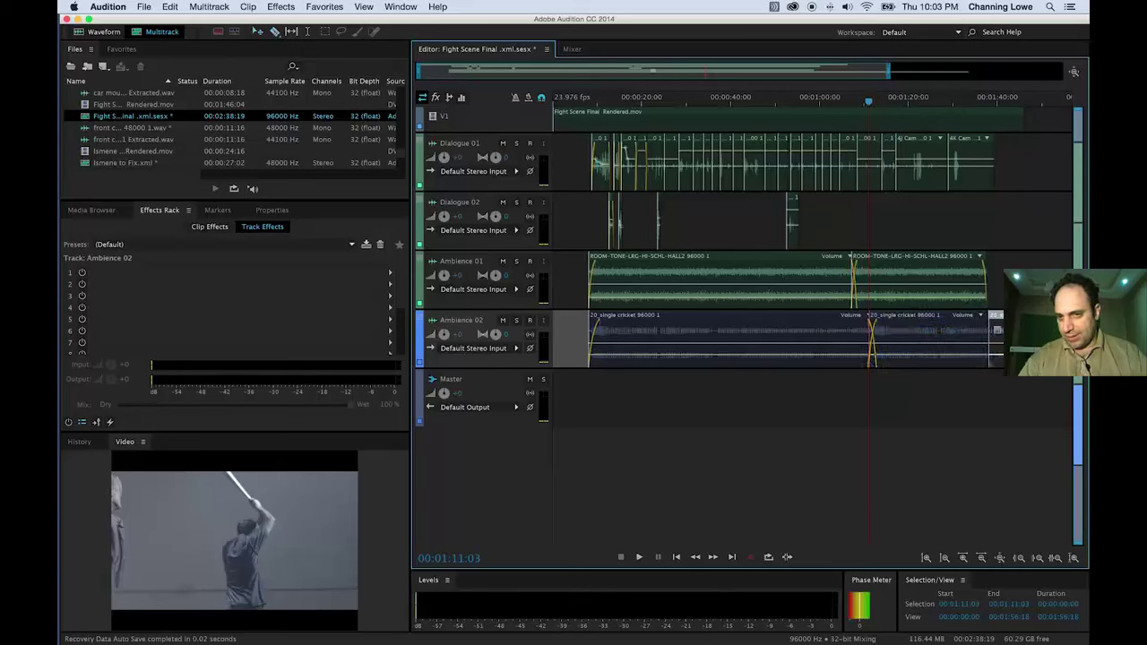
{"action": "key", "text": "Delete"}
Add a fade-out to the end of the second cricket clip and play through the crossfade between the two cricket clips.
{"action": "left_click", "coordinate": [984, 328]}
{"action": "left_click_drag", "start_coordinate": [983, 331], "coordinate": [964, 331]}
{"action": "key", "text": "space"}
{"action": "key", "text": "space"}
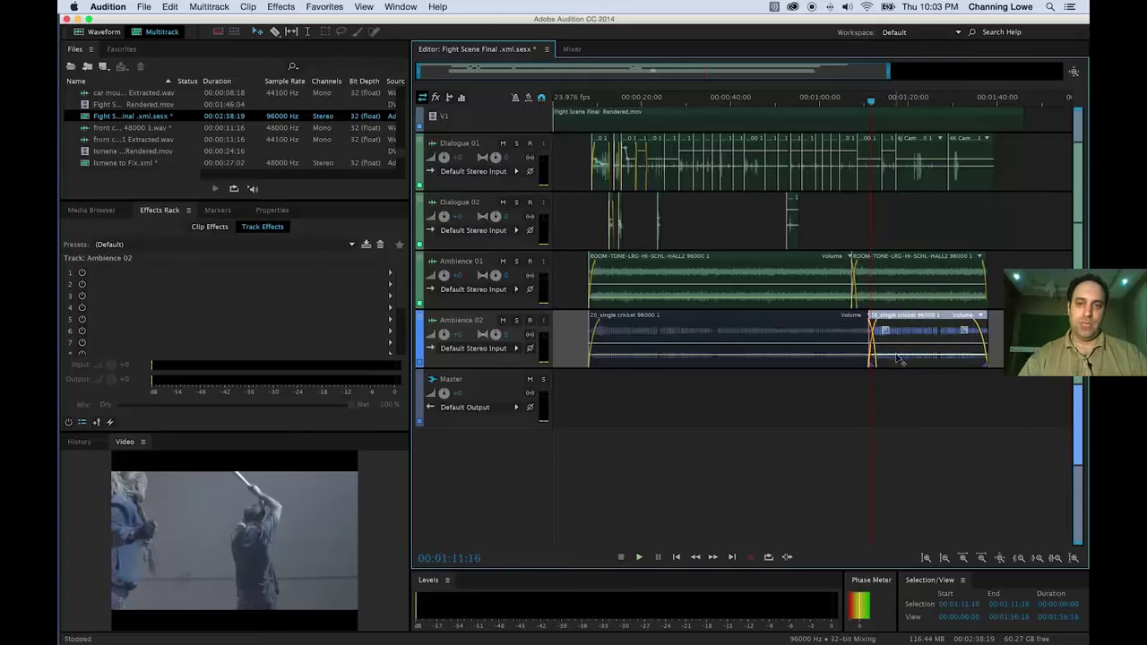
{"action": "key", "text": "space"}
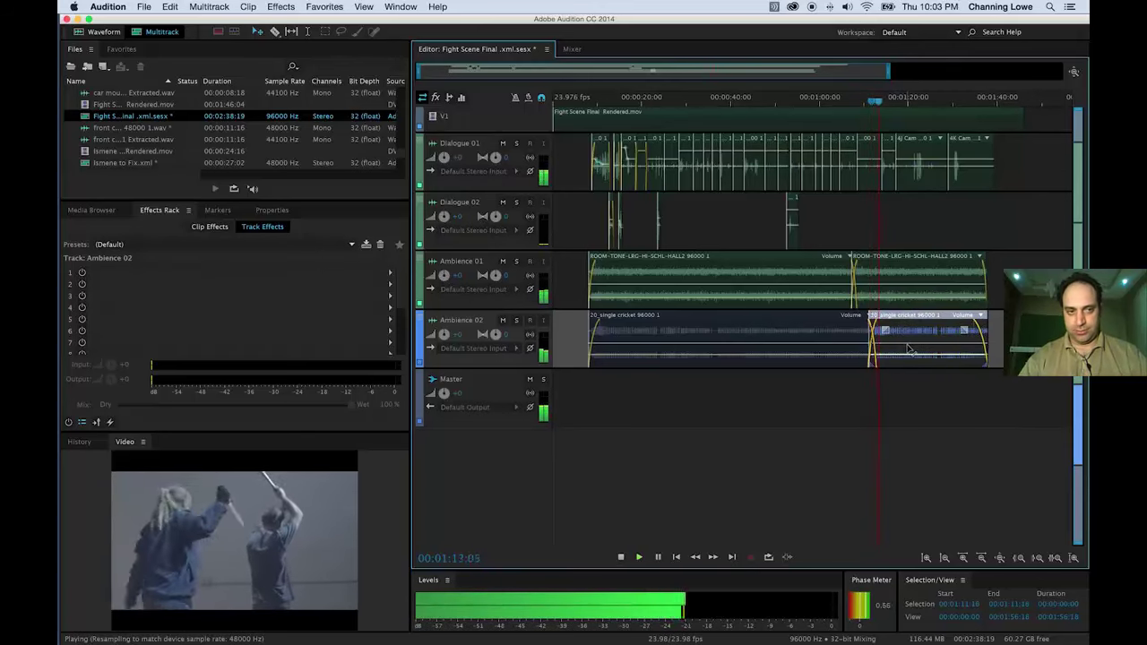
{"action": "key", "text": "space"}
Lower both cricket clips' volume envelopes further, the first to about -20.7 dB, and play the mix from about 28 seconds.
{"action": "left_click", "coordinate": [827, 360]}
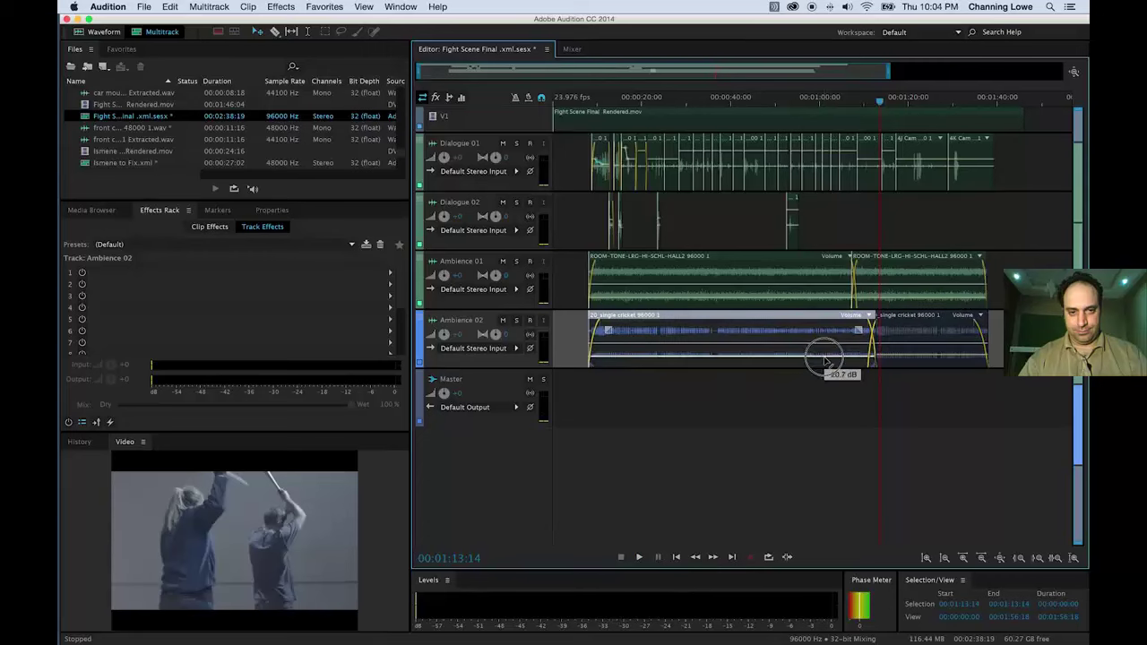
{"action": "left_click", "coordinate": [890, 359]}
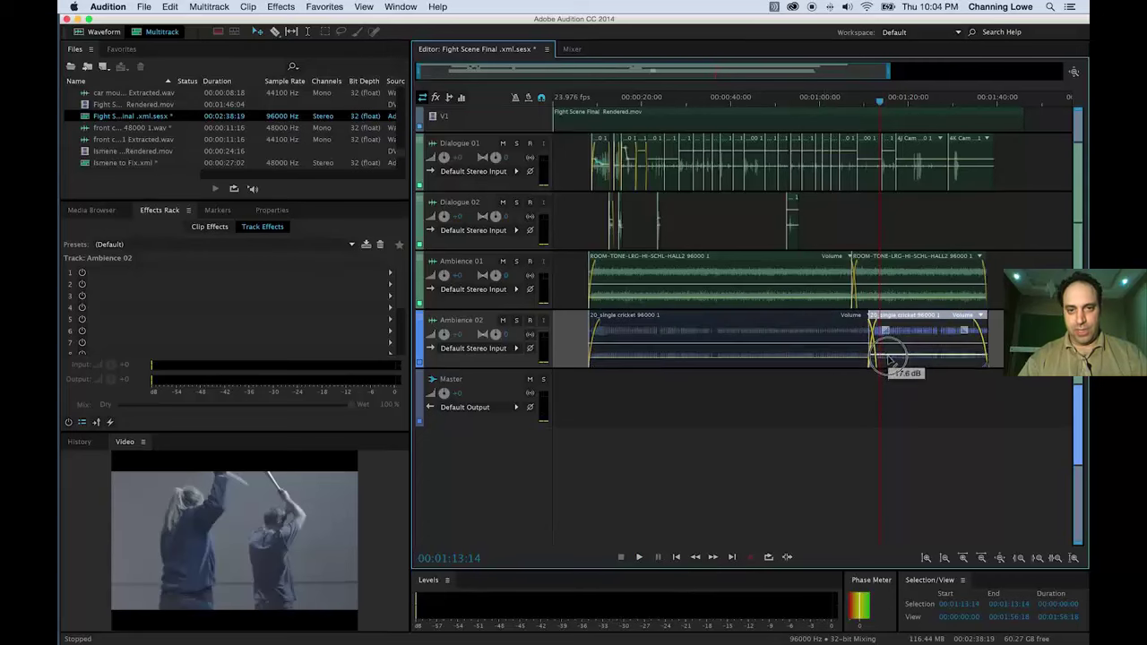
{"action": "left_click_drag", "start_coordinate": [889, 359], "coordinate": [888, 359]}
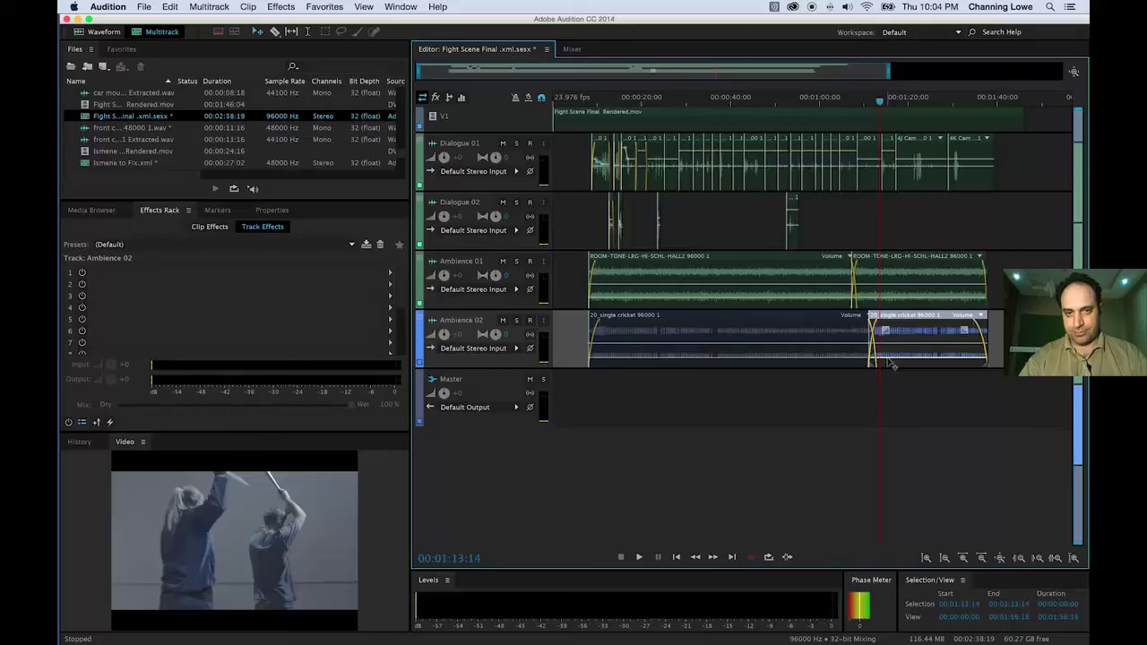
{"action": "left_click", "coordinate": [678, 98]}
{"action": "key", "text": "space"}
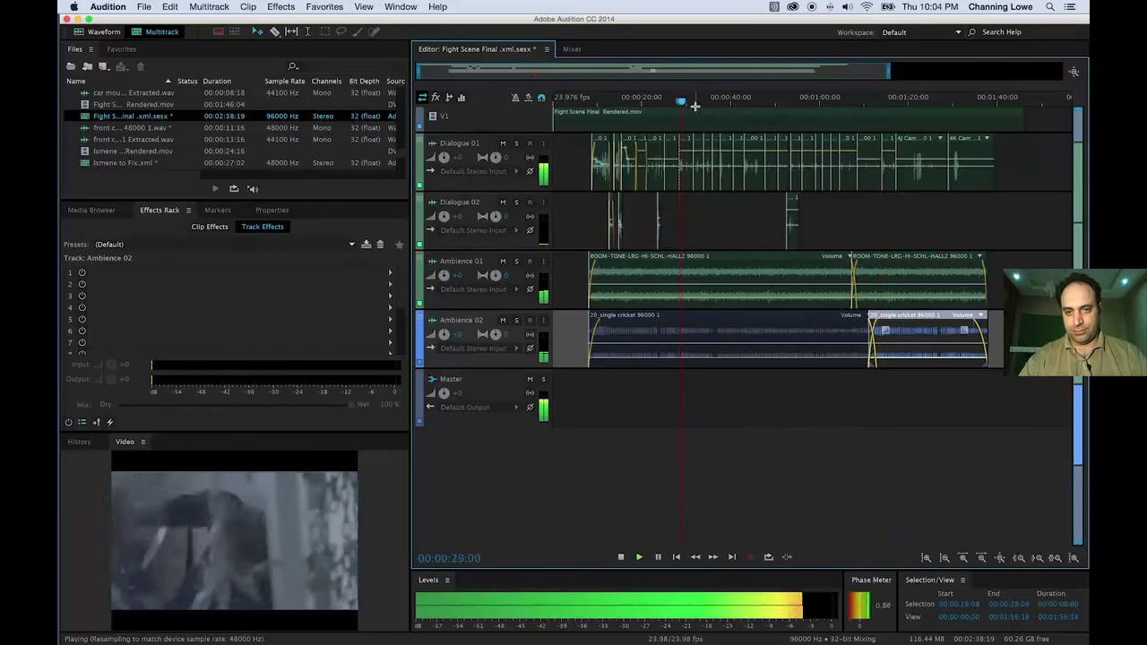
{"action": "key", "text": "space"}
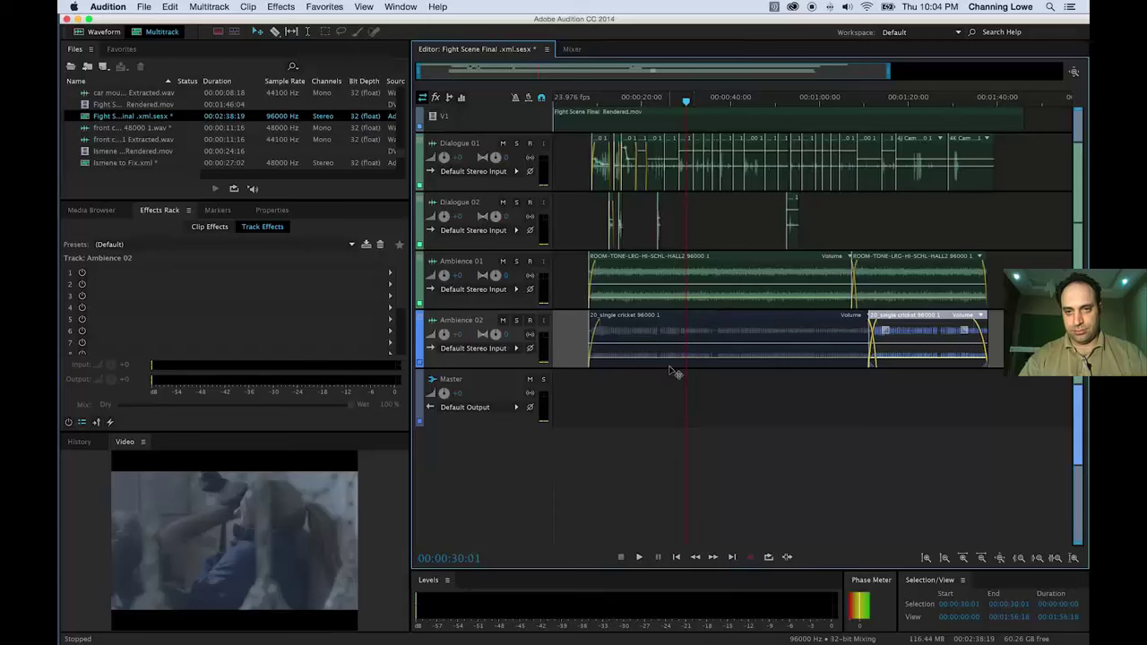
Add two new stereo audio tracks below the Ambience 02 track.
{"action": "right_click", "coordinate": [558, 344]}
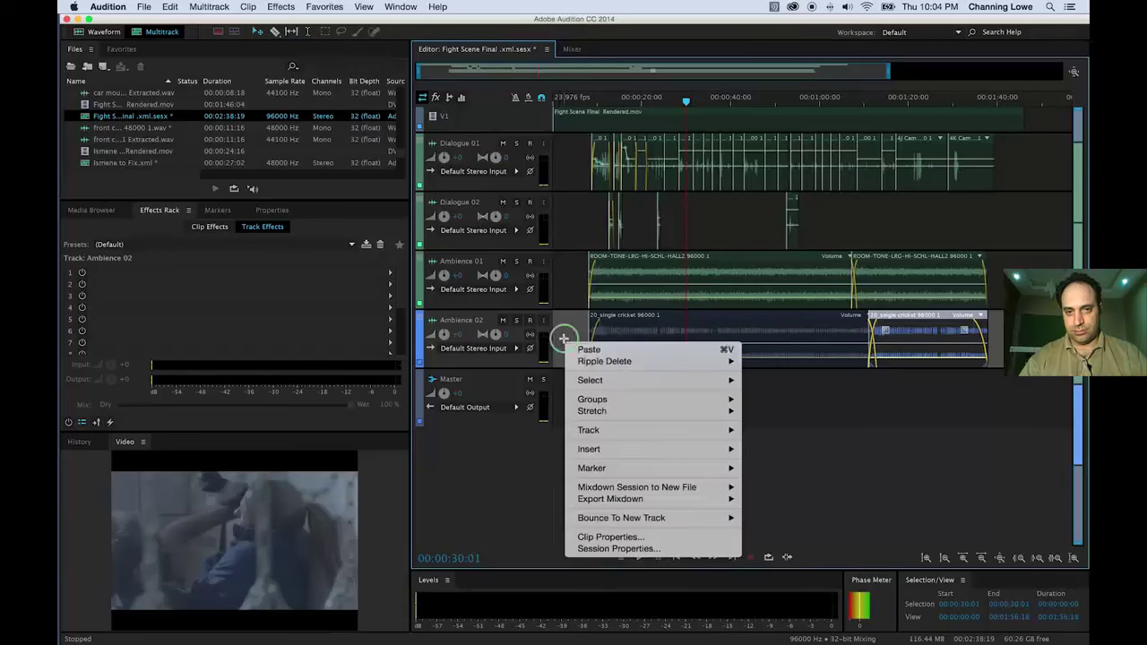
{"action": "mouse_move", "coordinate": [582, 386]}
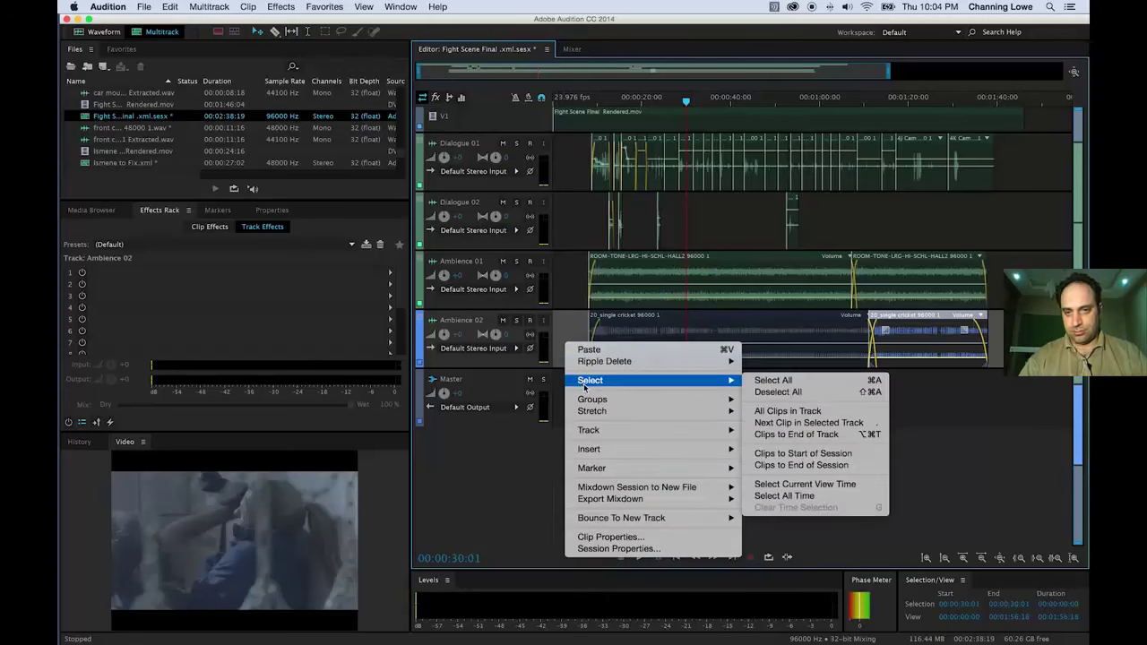
{"action": "mouse_move", "coordinate": [594, 434]}
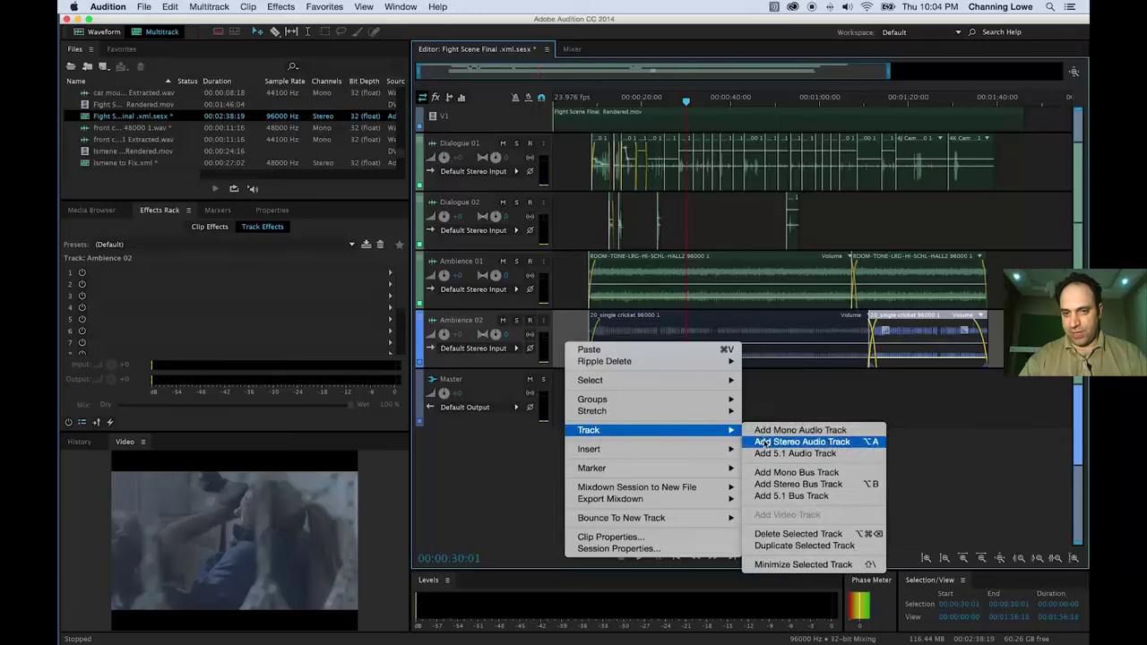
{"action": "left_click", "coordinate": [765, 443]}
{"action": "right_click", "coordinate": [615, 398]}
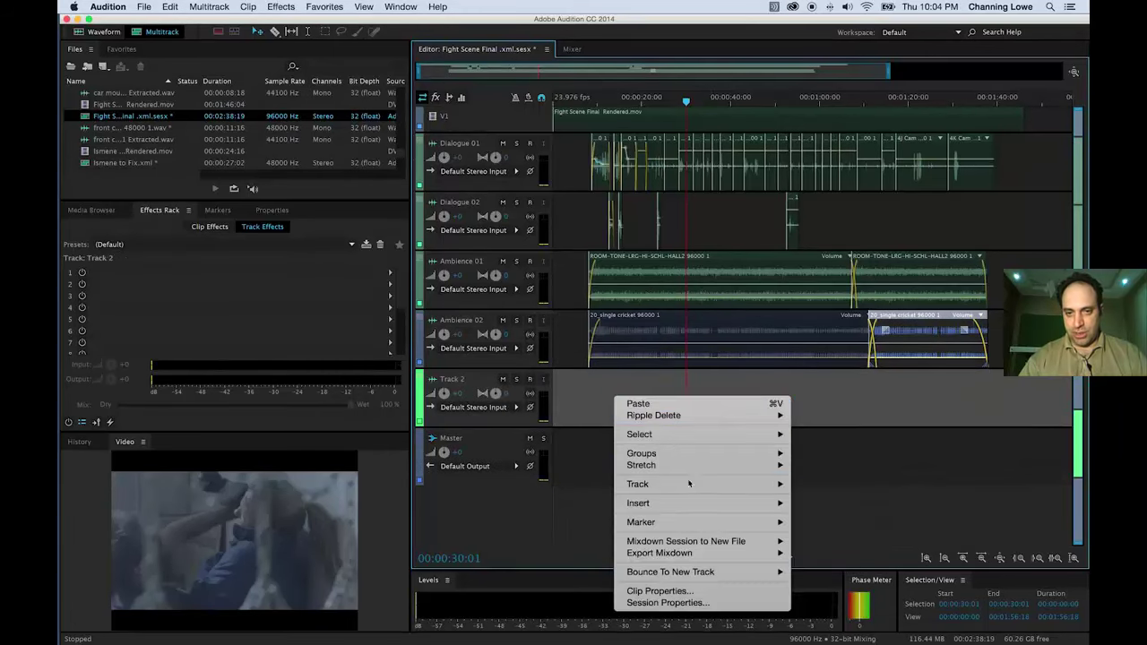
{"action": "mouse_move", "coordinate": [688, 484]}
{"action": "left_click", "coordinate": [829, 498]}
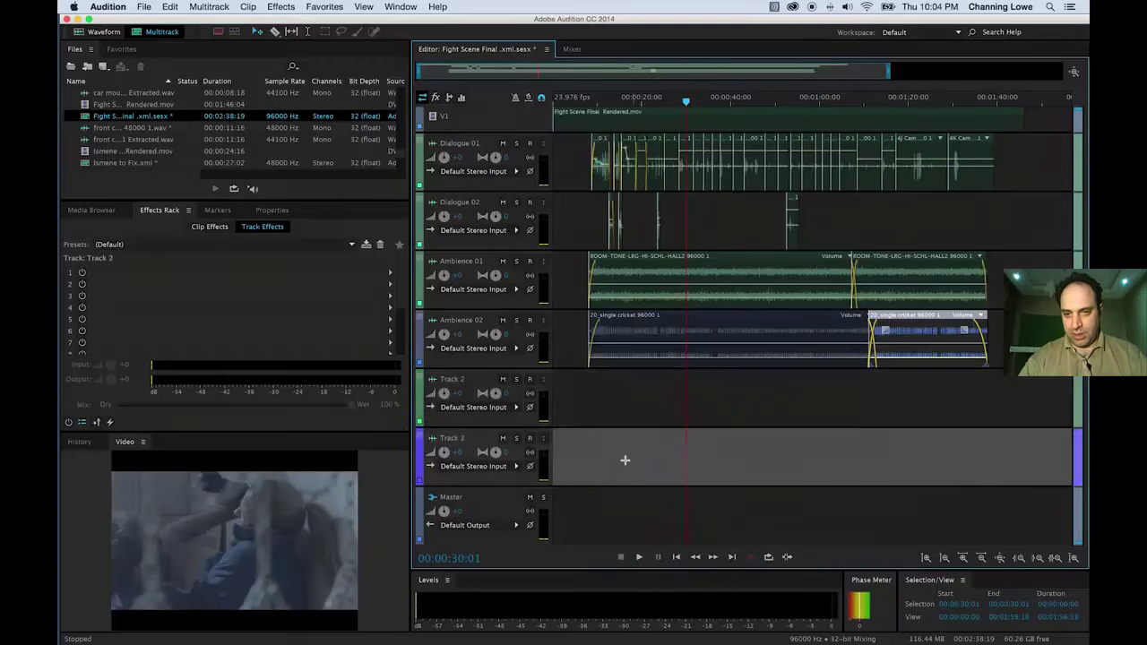
Name the two new tracks Sound FX 01 and Sound FX 02, and select the Sound FX 01 track.
{"action": "left_click", "coordinate": [454, 379]}
{"action": "type", "text": "Sound FX 01"}
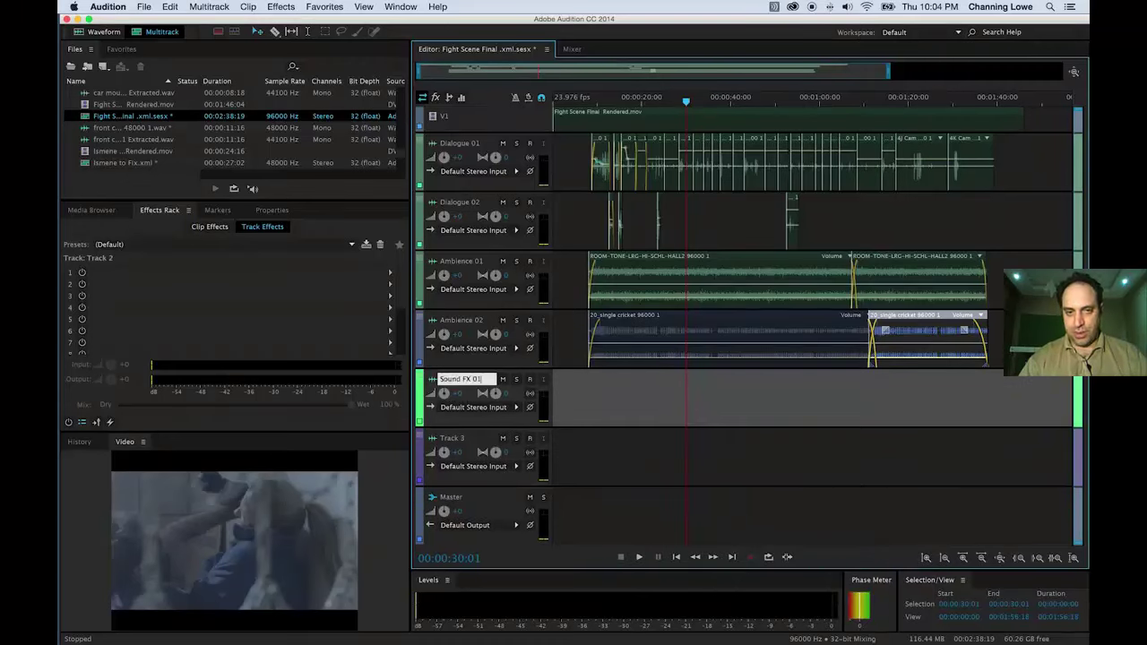
{"action": "left_click", "coordinate": [466, 380]}
{"action": "key", "text": "ctrl+c"}
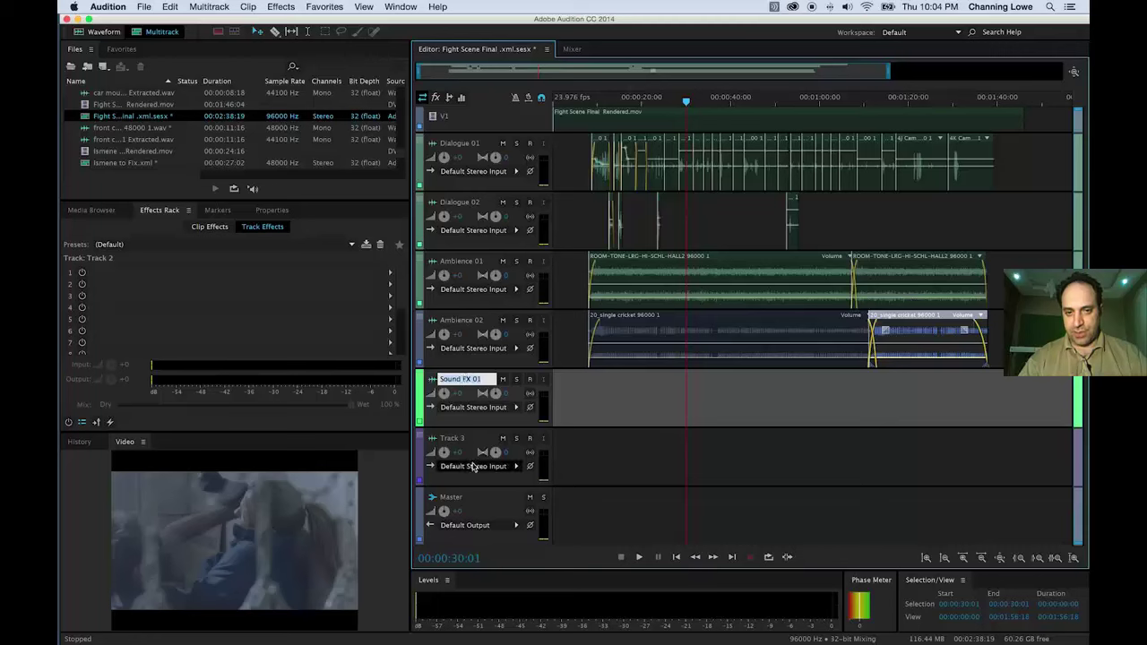
{"action": "left_click", "coordinate": [458, 441]}
{"action": "left_click", "coordinate": [475, 438]}
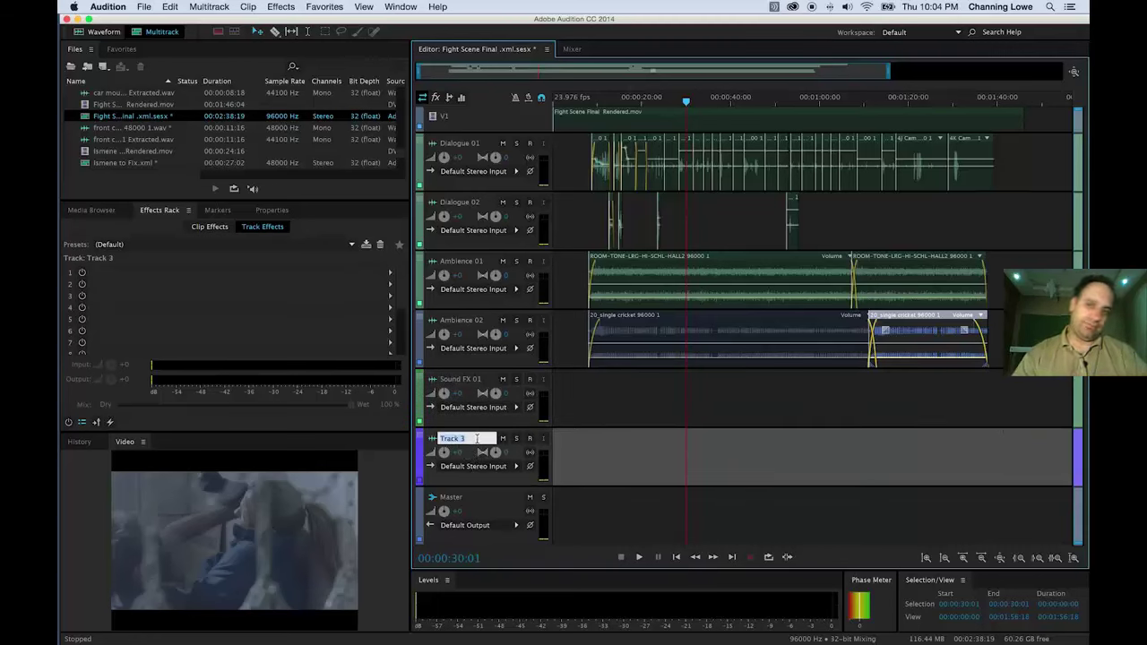
{"action": "key", "text": "ctrl+v"}
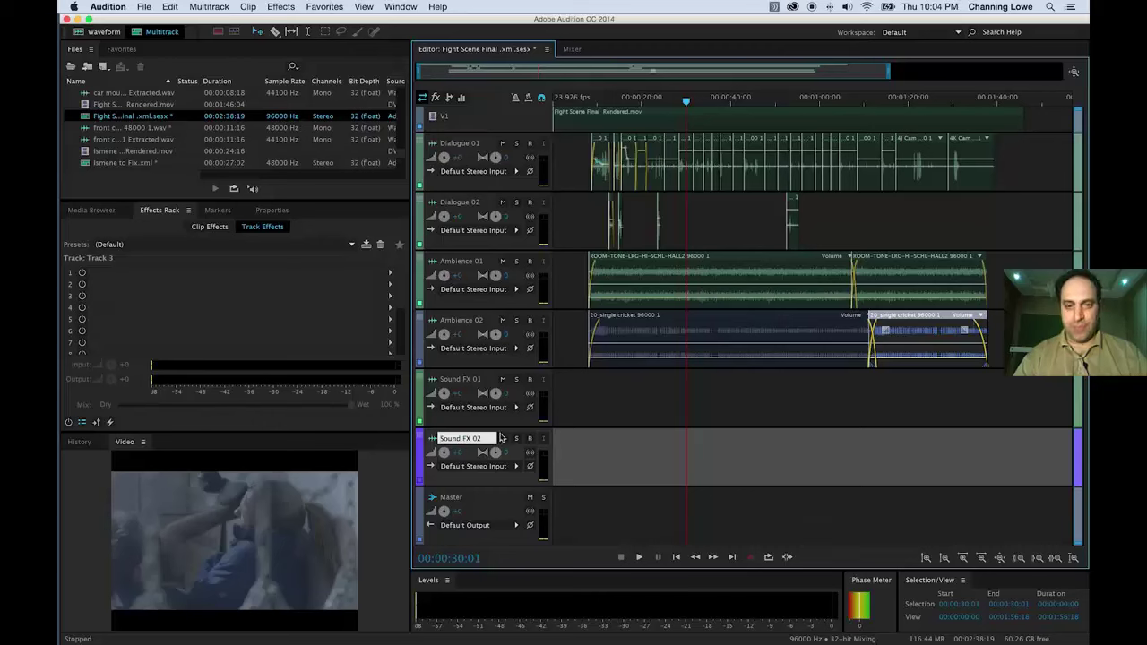
{"action": "left_click", "coordinate": [601, 398]}
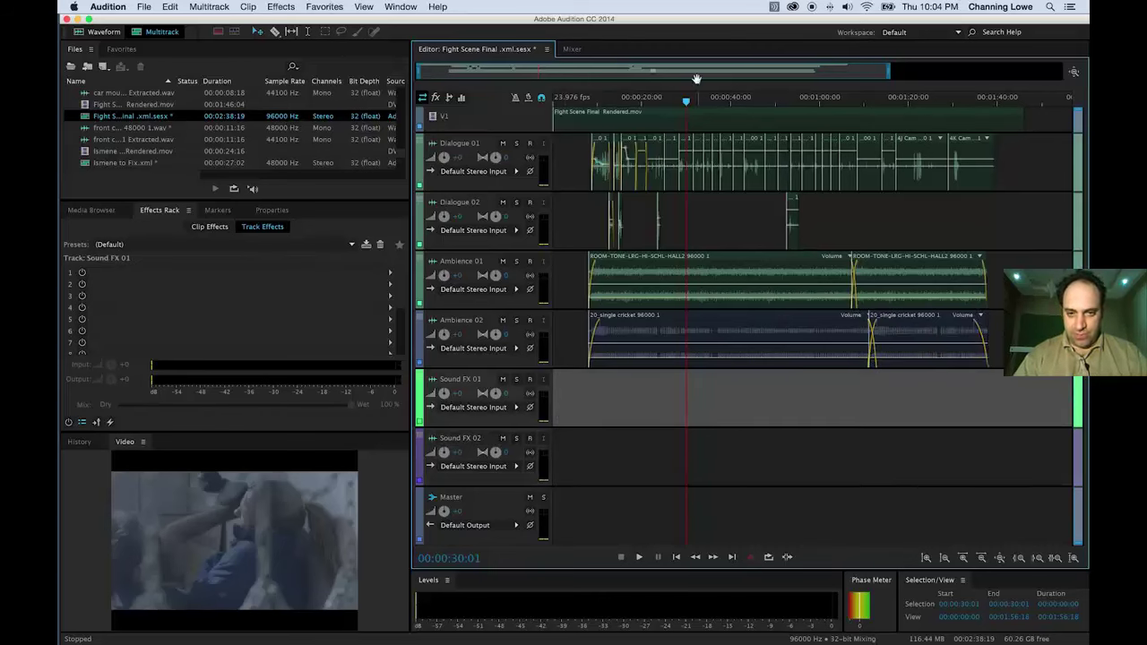
Play the opening of the mix from 00:00:08:10 to hear the ambience under the first dialogue.
{"action": "left_click_drag", "start_coordinate": [644, 99], "coordinate": [591, 100]}
{"action": "scroll", "coordinate": [610, 97], "scroll_direction": "up", "scroll_amount": 4}
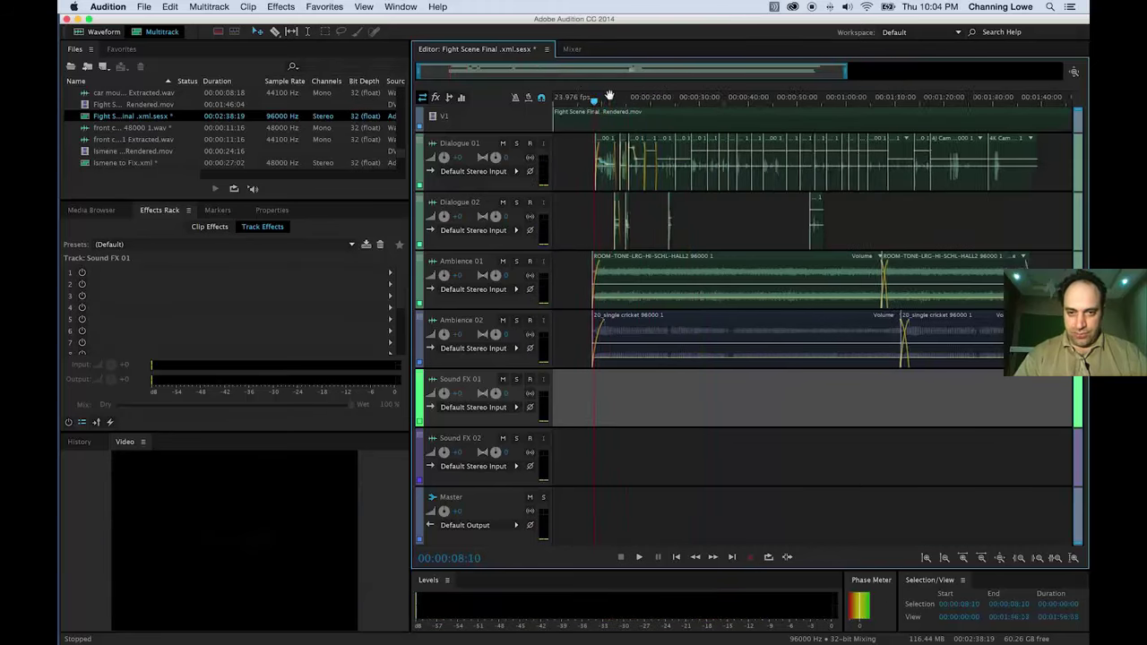
{"action": "scroll", "coordinate": [645, 99], "scroll_direction": "up", "scroll_amount": 4}
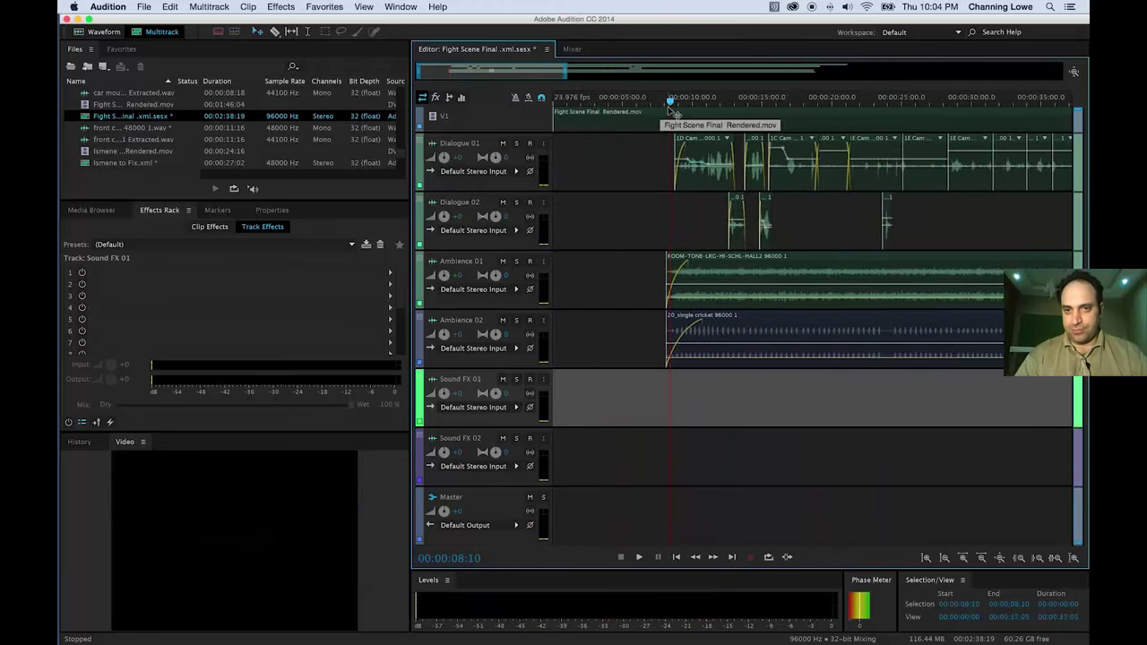
{"action": "key", "text": "space"}
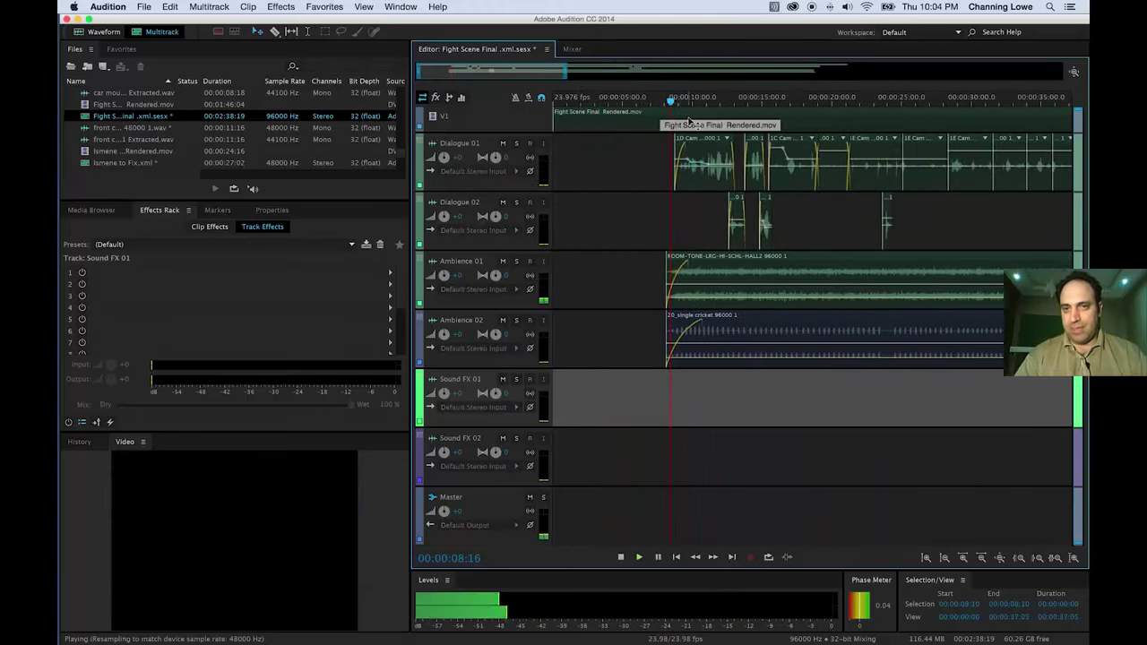
{"action": "key", "text": "space"}
Lower the first cricket clip's volume envelope to about -23.0 dB and play on from 00:00:11:20.
{"action": "left_click", "coordinate": [736, 360]}
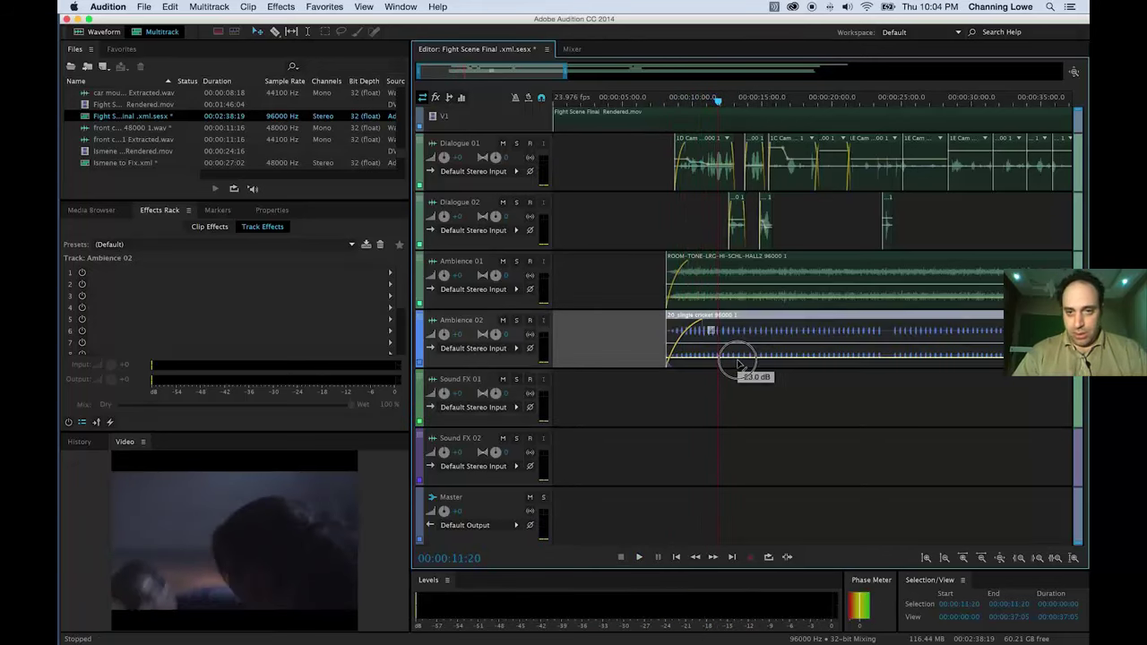
{"action": "key", "text": "space"}
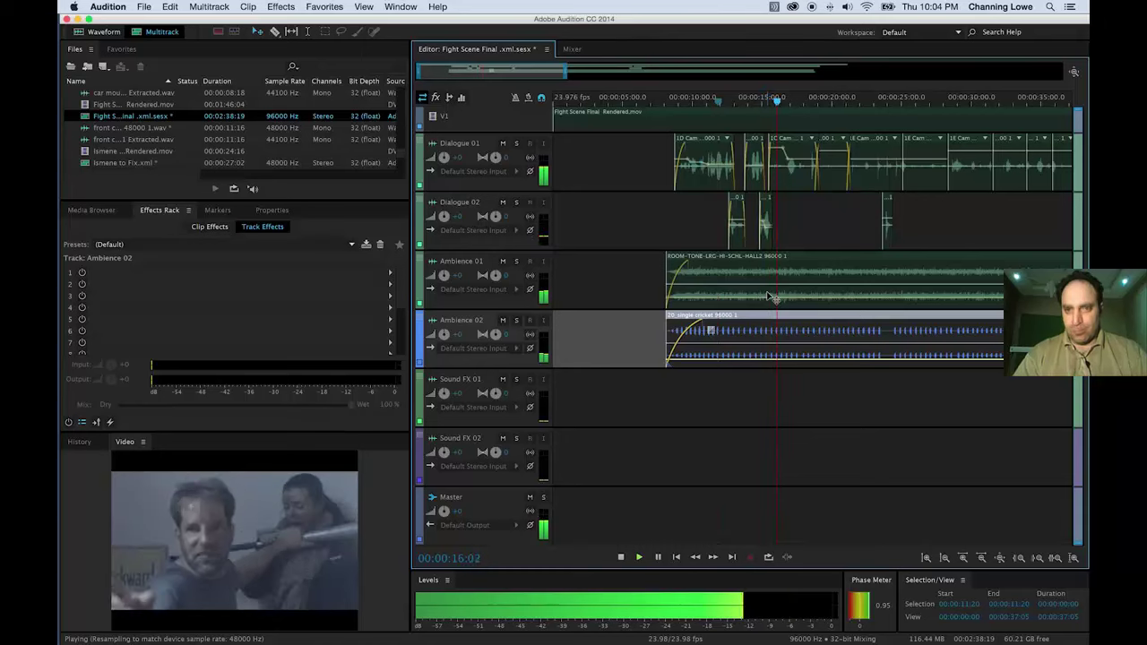
{"action": "key", "text": "space"}
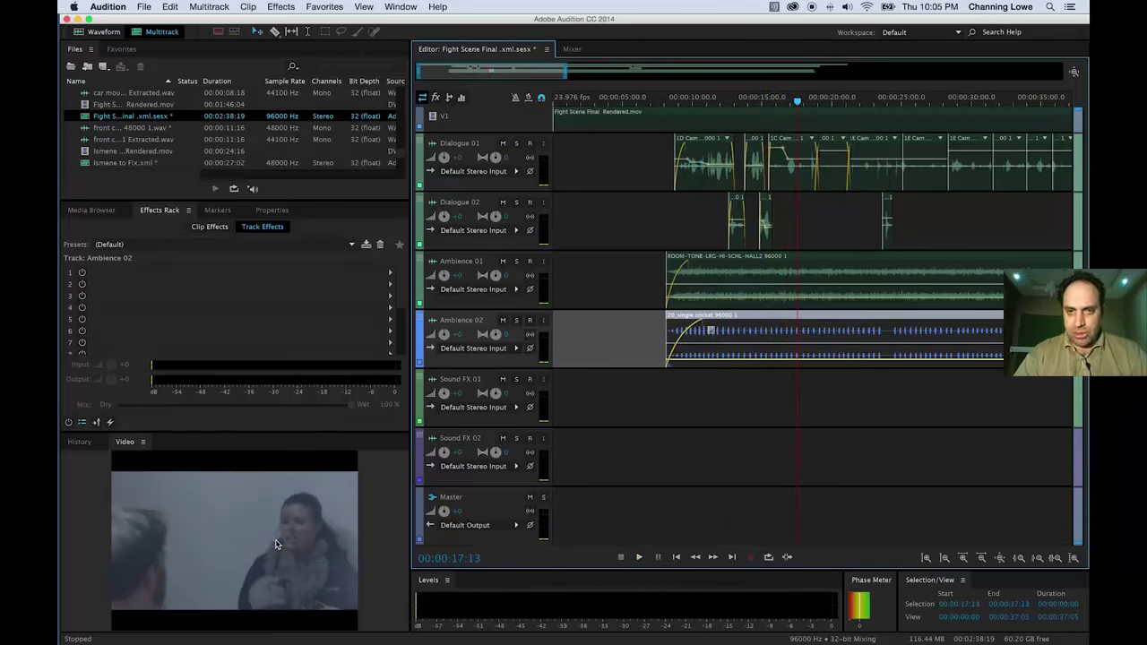
Switch to Finder and search the Sound FX folder for "crunch".
{"action": "key", "text": "super+Tab"}
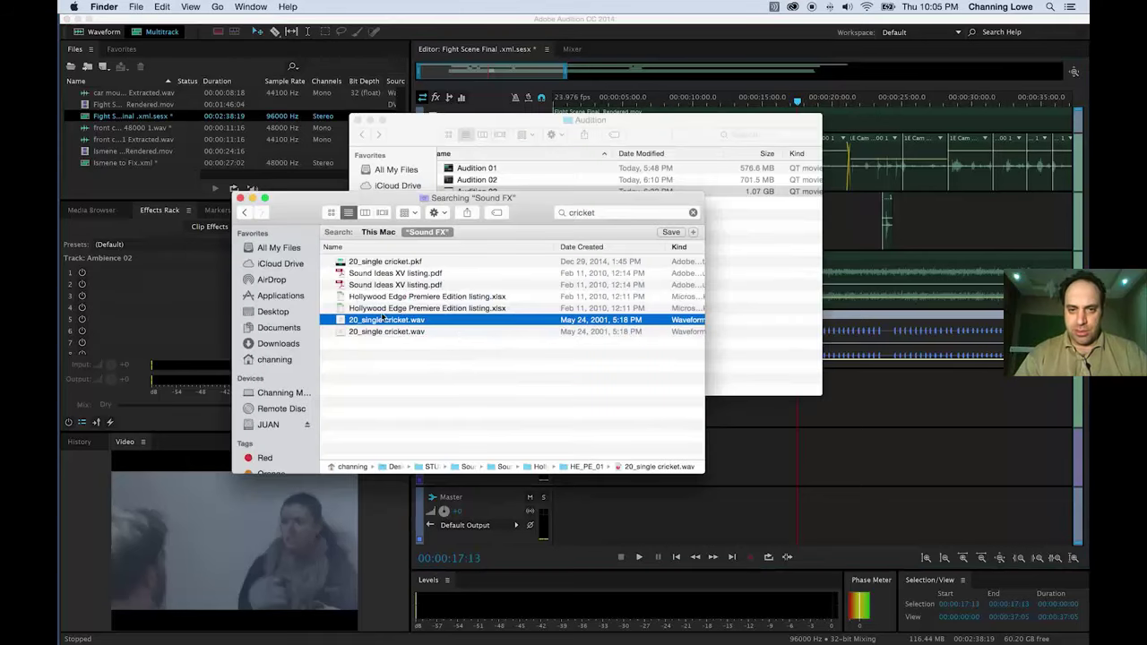
{"action": "left_click_drag", "start_coordinate": [534, 219], "coordinate": [482, 253]}
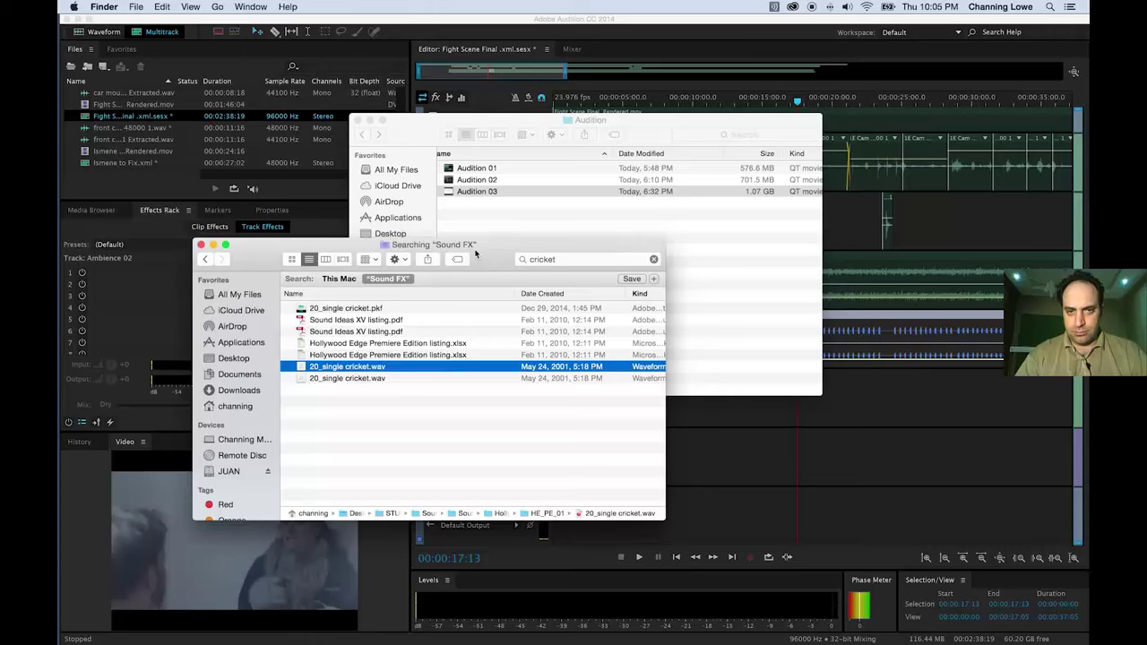
{"action": "left_click_drag", "start_coordinate": [568, 259], "coordinate": [506, 259]}
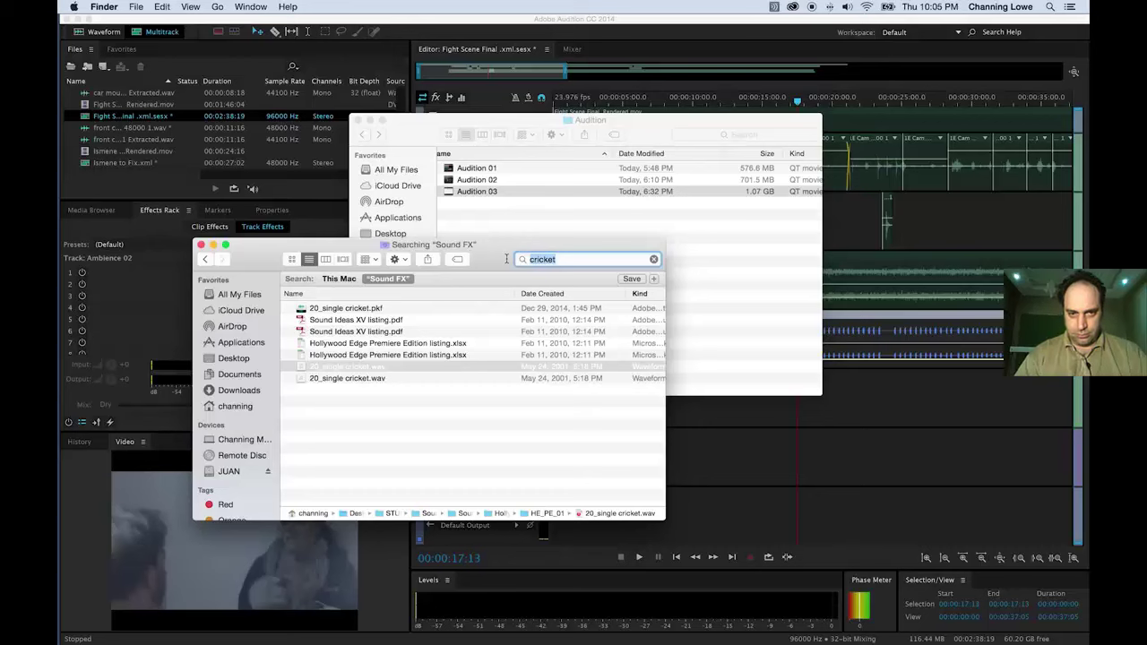
{"action": "type", "text": "cr"}
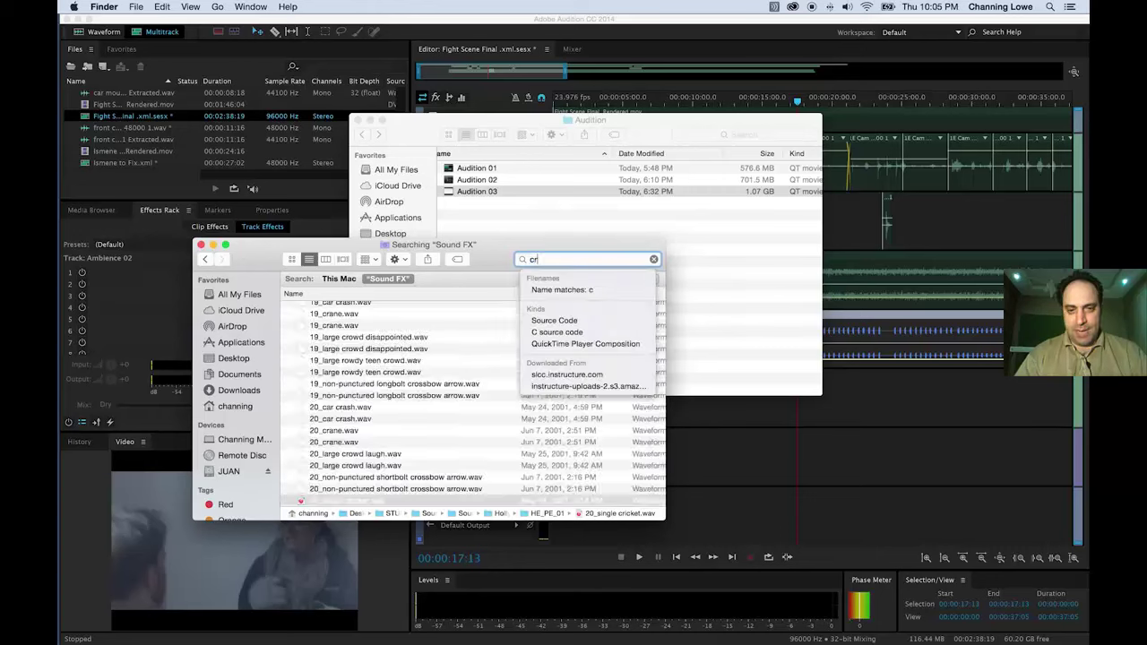
{"action": "type", "text": "ucnch"}
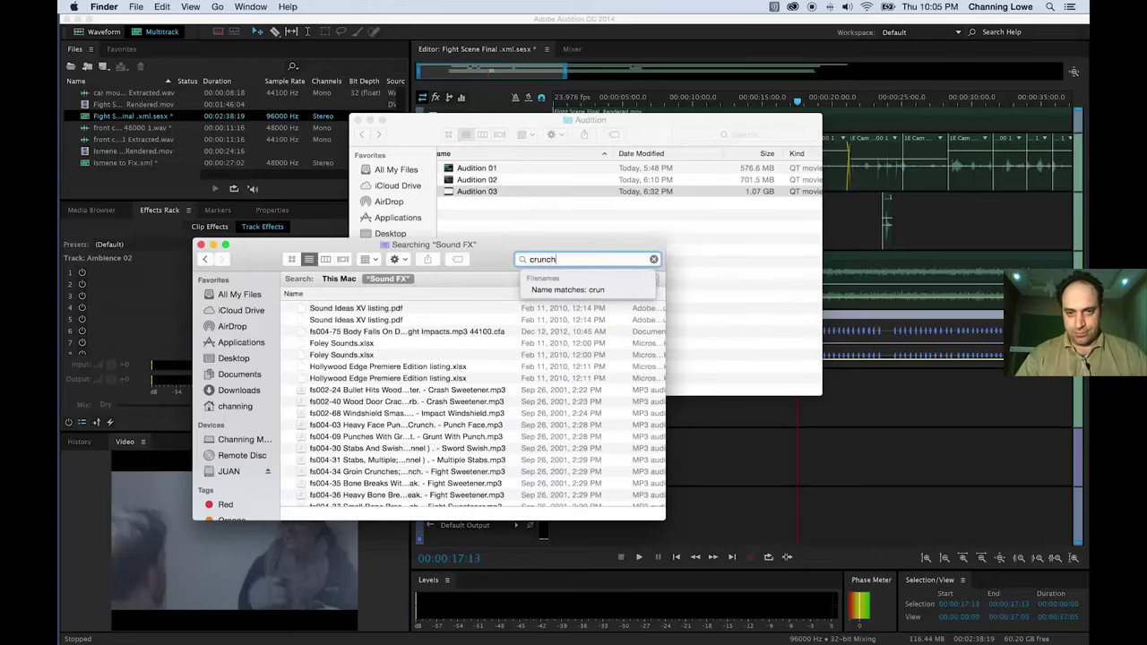
Preview the sound file "64_bites, hard, crunchy food.wav" from the search results.
{"action": "scroll", "coordinate": [434, 334], "scroll_direction": "down", "scroll_amount": 10}
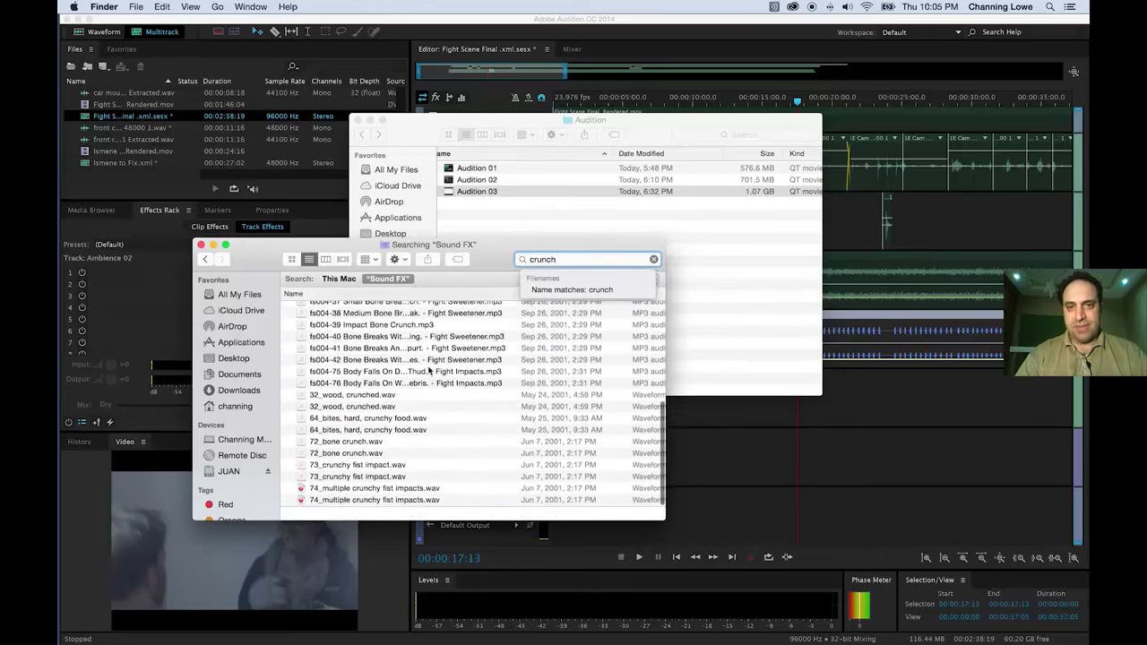
{"action": "left_click", "coordinate": [376, 424]}
{"action": "key", "text": "space"}
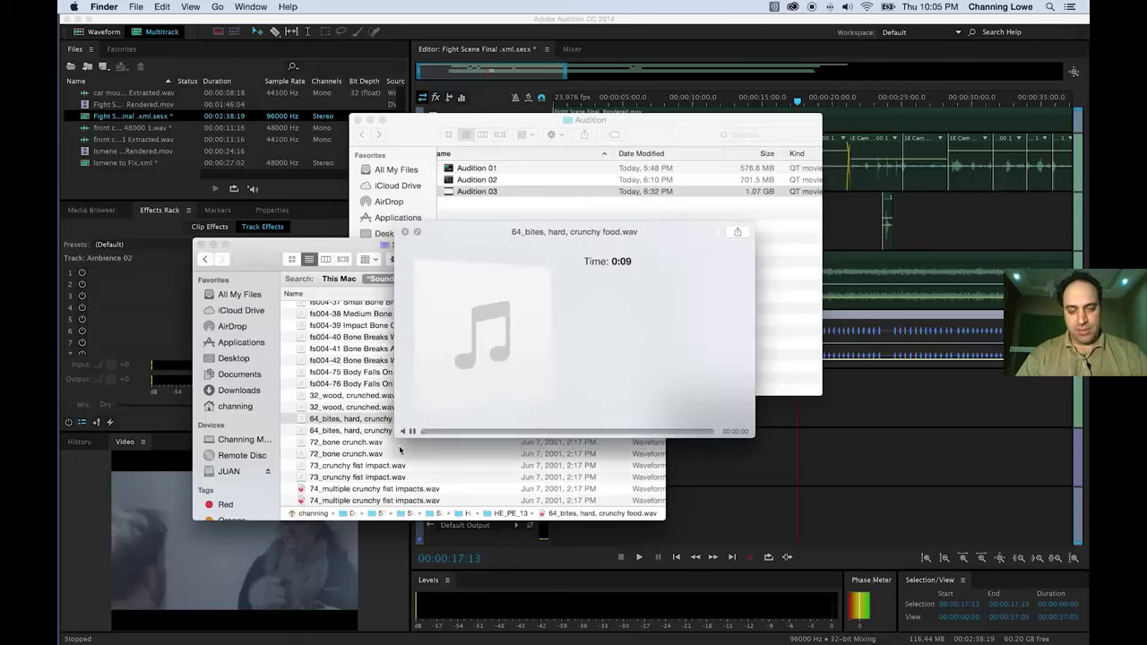
{"action": "key", "text": "space"}
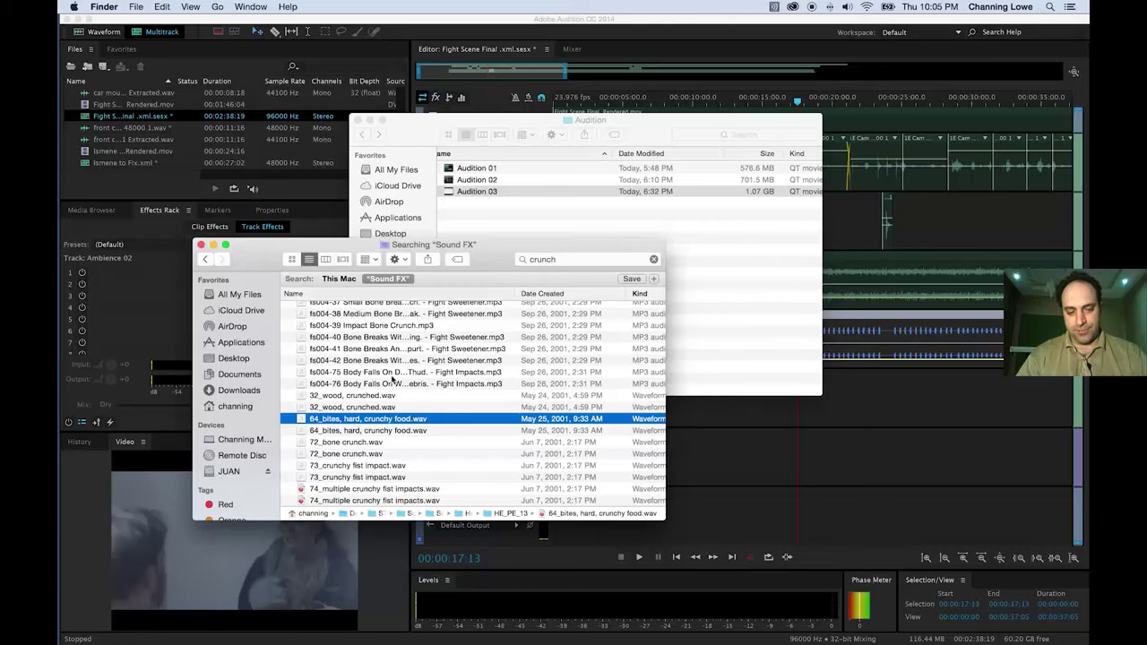
Add "64_bites, hard, crunchy food.wav" to the Sound FX 01 track at about 10 seconds.
{"action": "left_click_drag", "start_coordinate": [412, 121], "coordinate": [545, 97]}
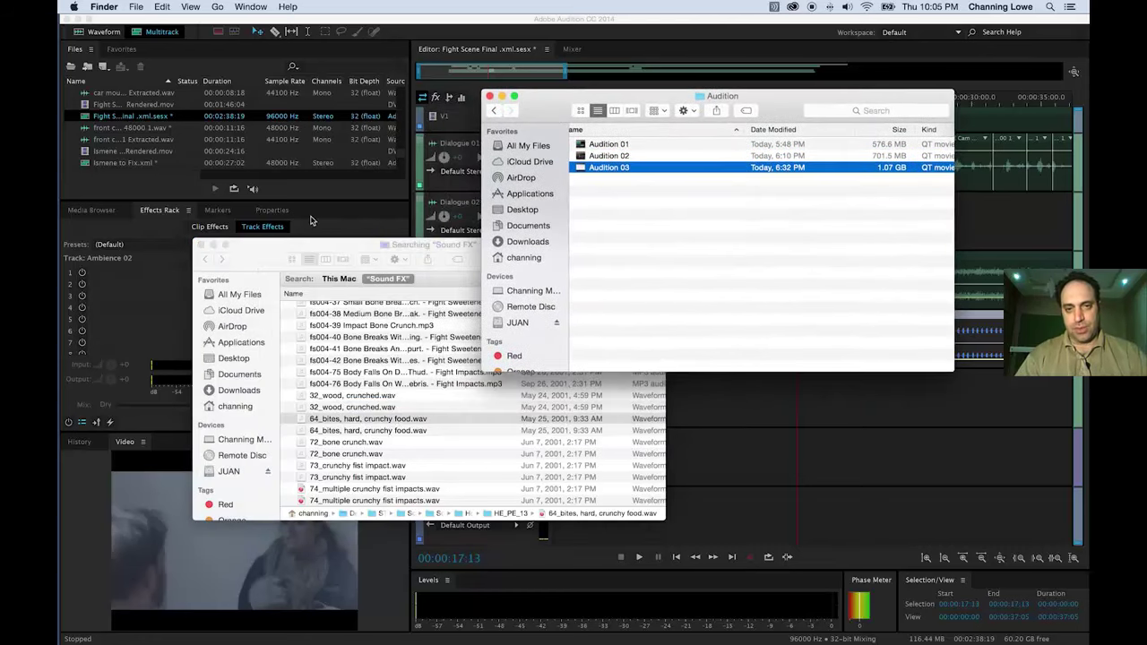
{"action": "left_click", "coordinate": [265, 249]}
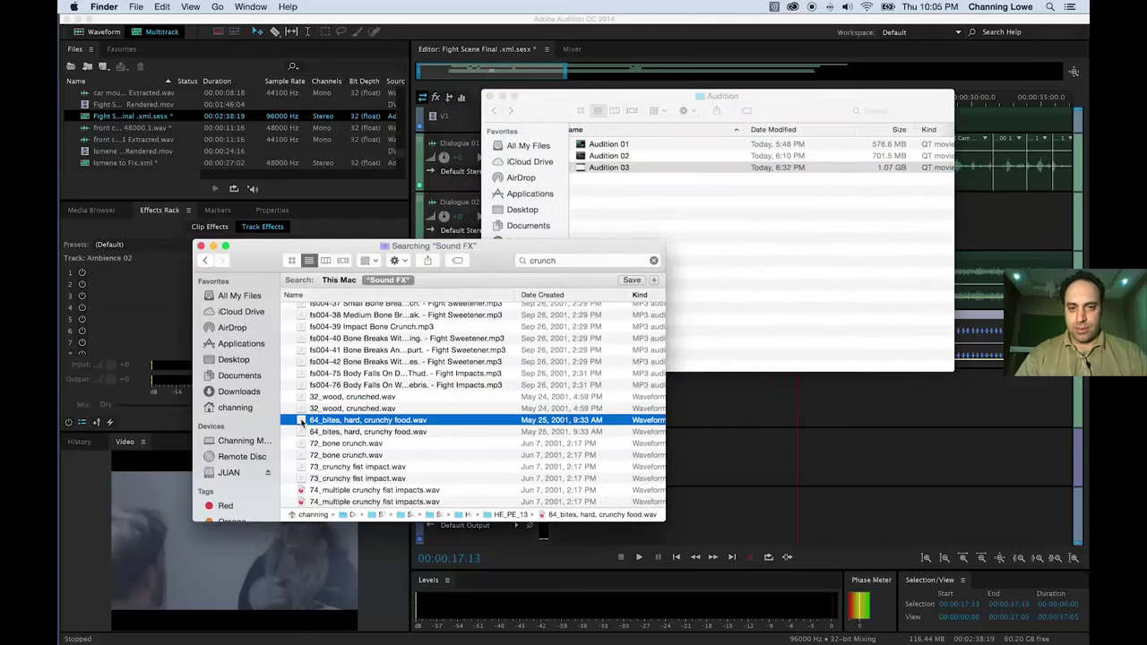
{"action": "left_click_drag", "start_coordinate": [302, 422], "coordinate": [688, 415]}
{"action": "left_click", "coordinate": [690, 443]}
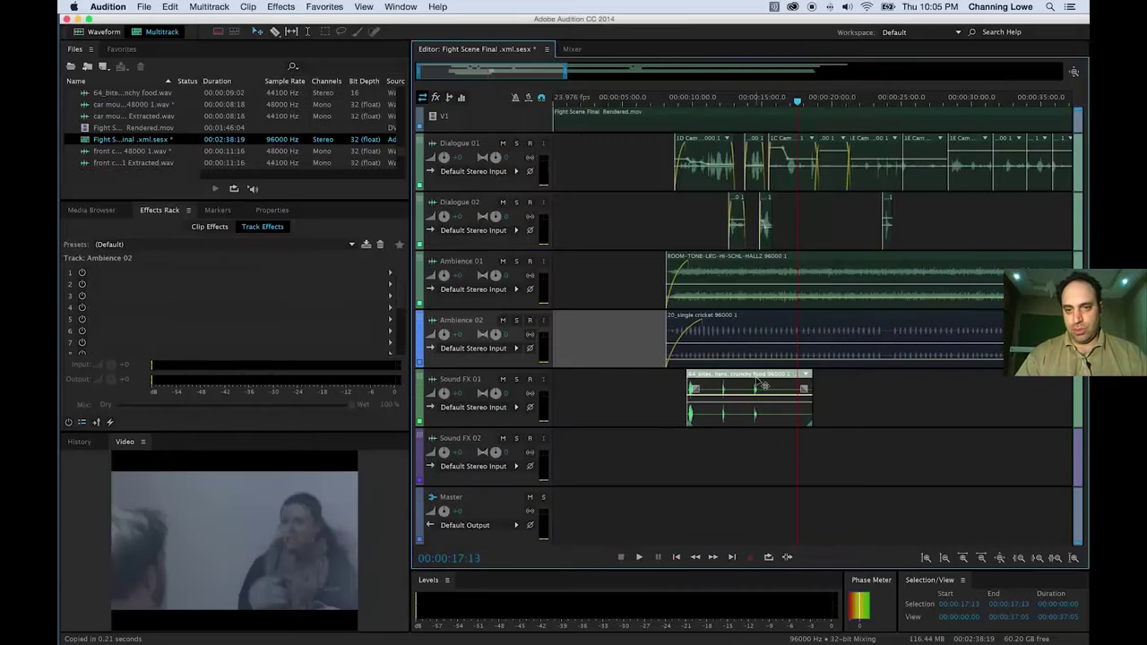
Move the crunchy food clip on Sound FX 01 to start at about 00:00:16:02, just after the video frame at 00:00:15:20.
{"action": "left_click_drag", "start_coordinate": [763, 385], "coordinate": [888, 386]}
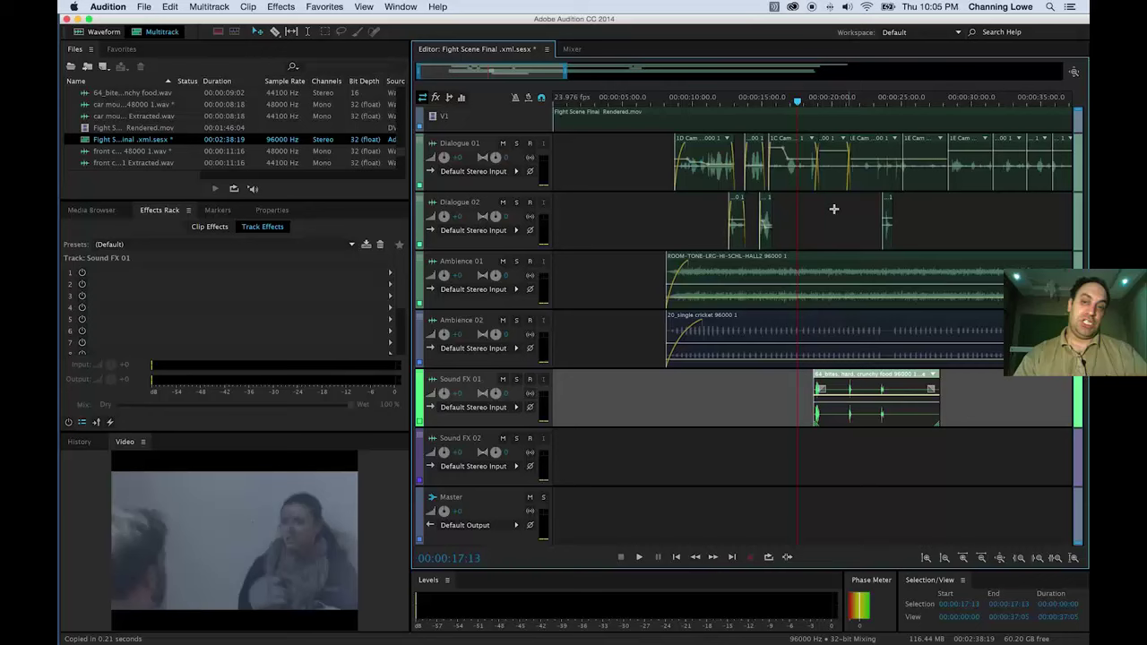
{"action": "left_click", "coordinate": [776, 111]}
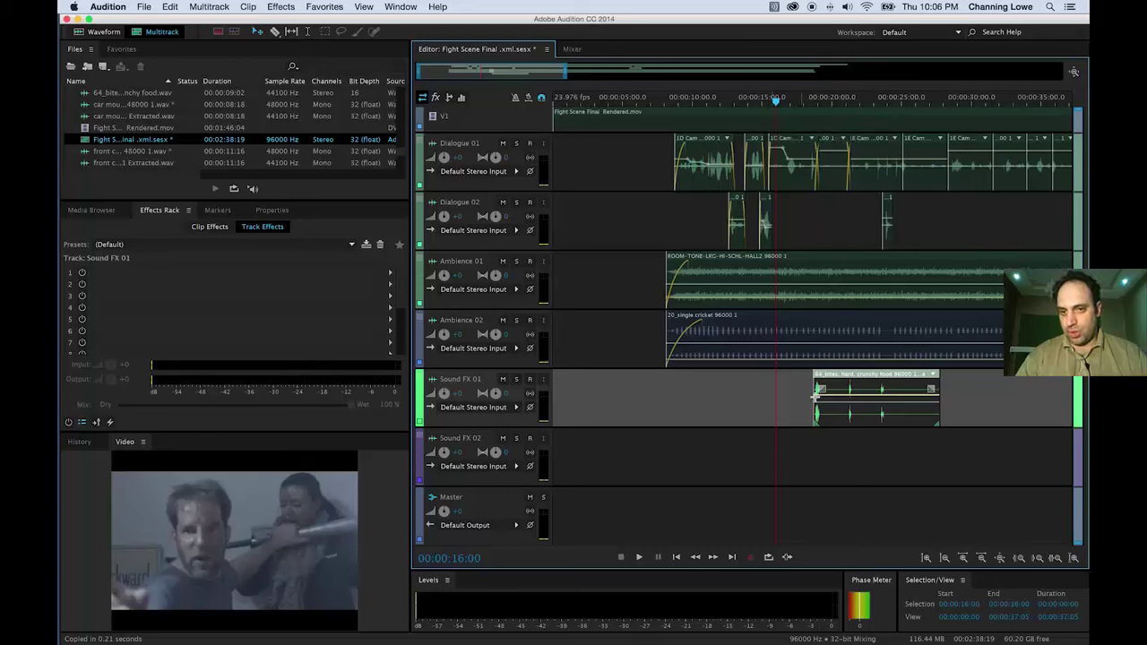
{"action": "left_click_drag", "start_coordinate": [843, 385], "coordinate": [822, 381]}
{"action": "scroll", "coordinate": [823, 381], "scroll_direction": "right", "scroll_amount": 3}
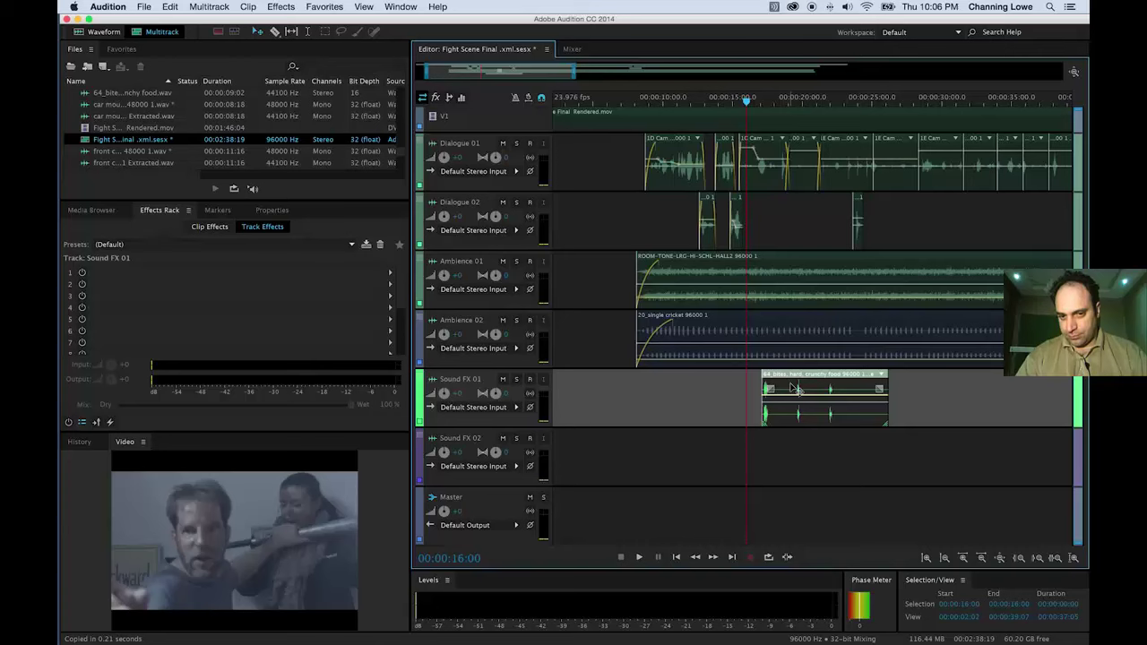
{"action": "scroll", "coordinate": [796, 389], "scroll_direction": "up", "scroll_amount": 5}
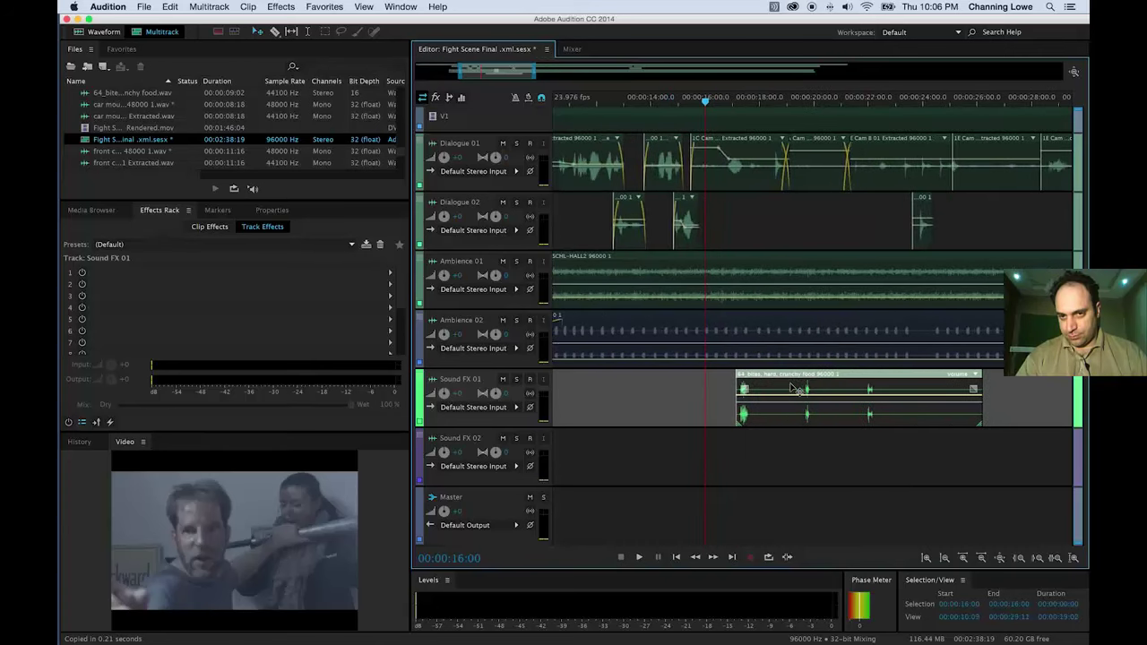
{"action": "left_click", "coordinate": [692, 103]}
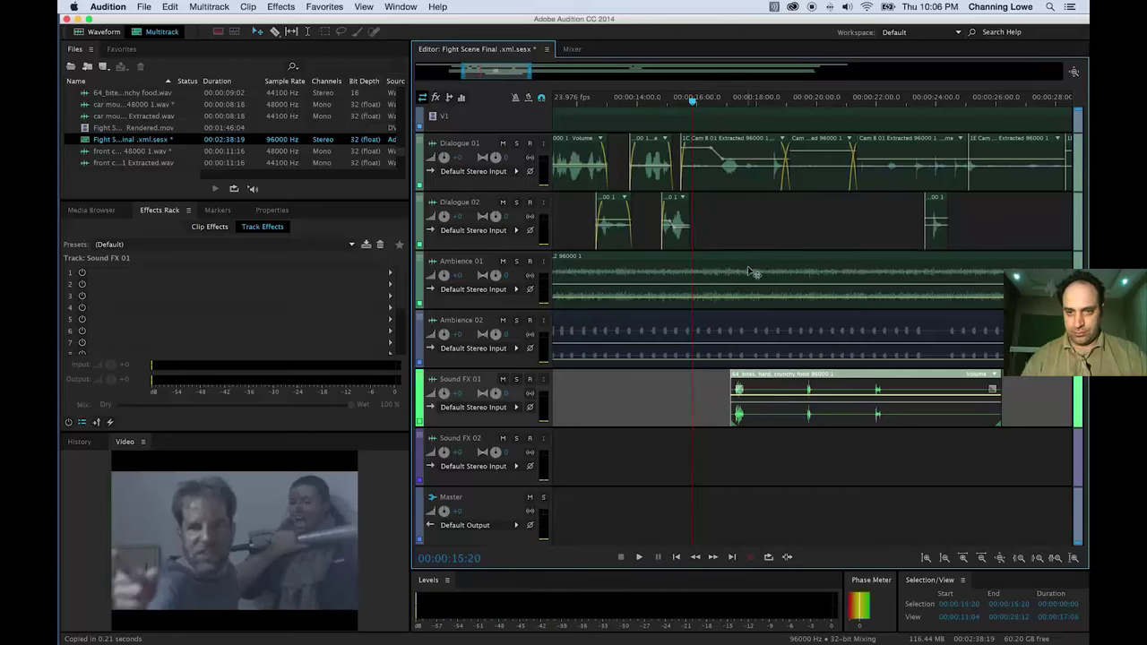
{"action": "scroll", "coordinate": [727, 368], "scroll_direction": "up", "scroll_amount": 3}
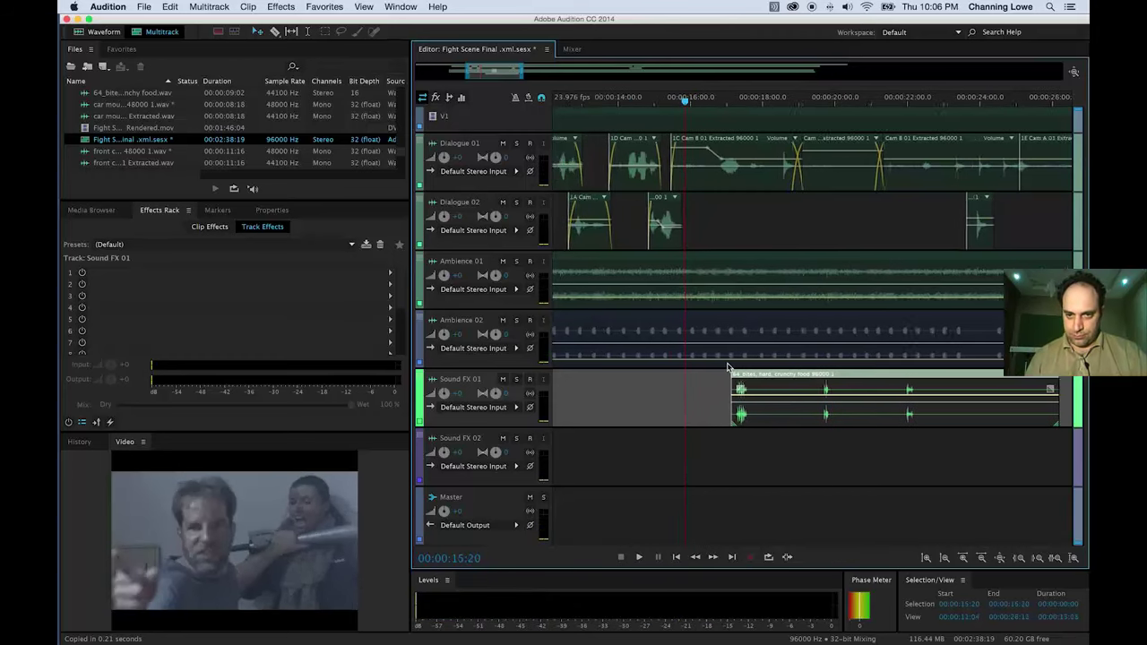
{"action": "scroll", "coordinate": [728, 367], "scroll_direction": "up", "scroll_amount": 1}
{"action": "left_click_drag", "start_coordinate": [762, 380], "coordinate": [705, 380]}
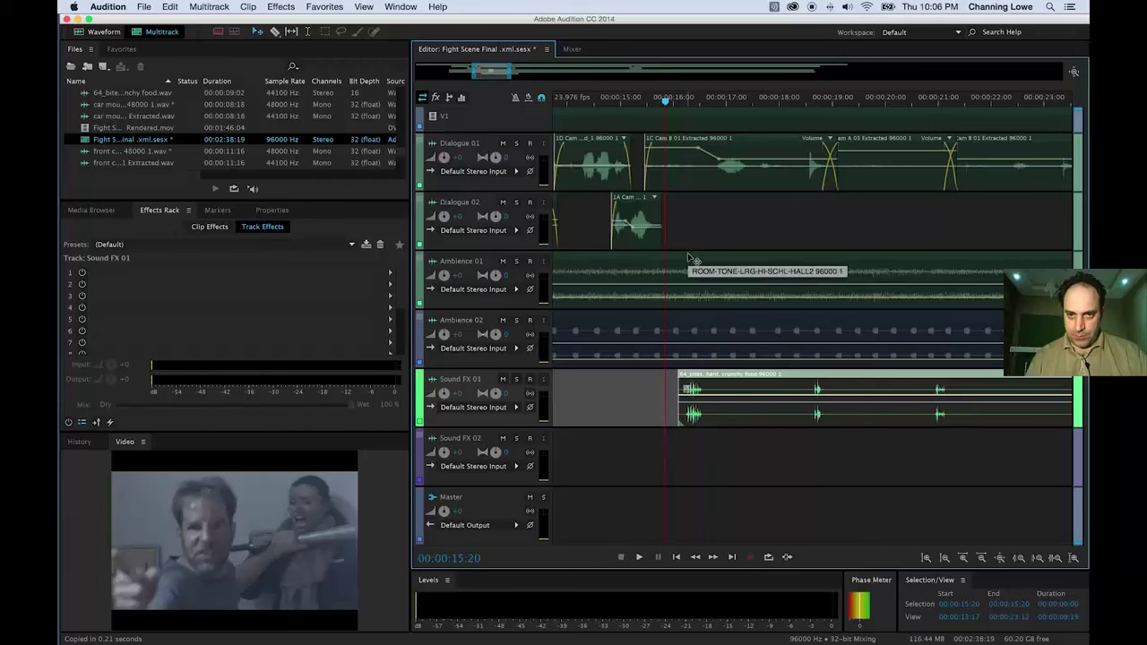
{"action": "key", "text": "equal"}
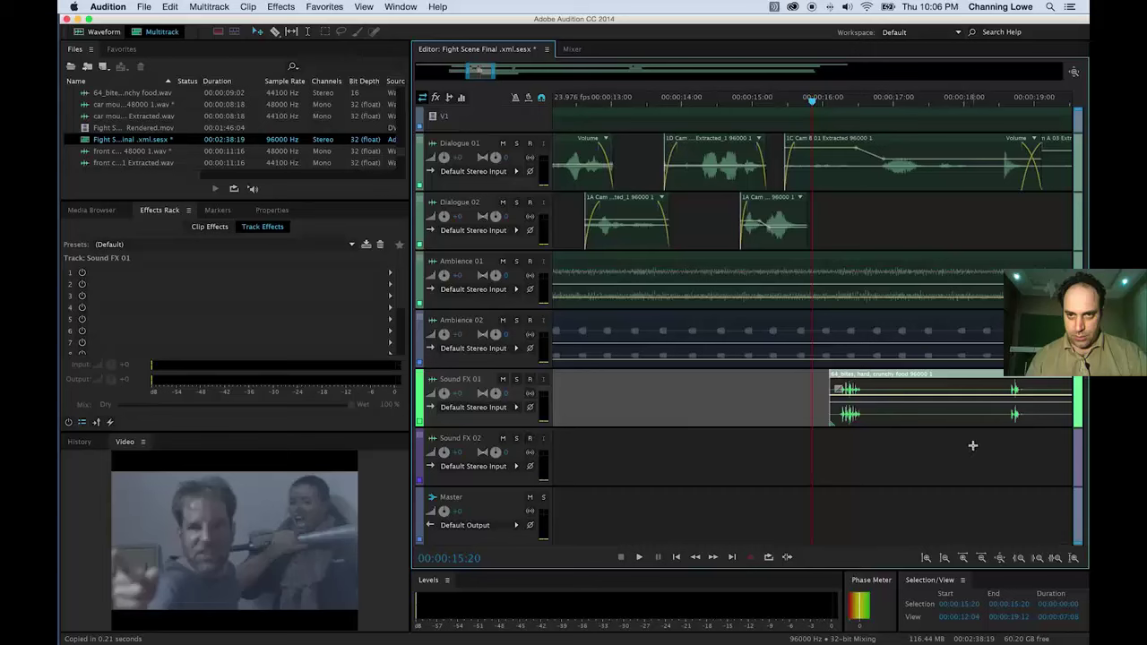
Align the first crunch of the crunchy food clip on Sound FX 01 with the video frame at 00:00:16:17.
{"action": "left_click_drag", "start_coordinate": [915, 394], "coordinate": [987, 395]}
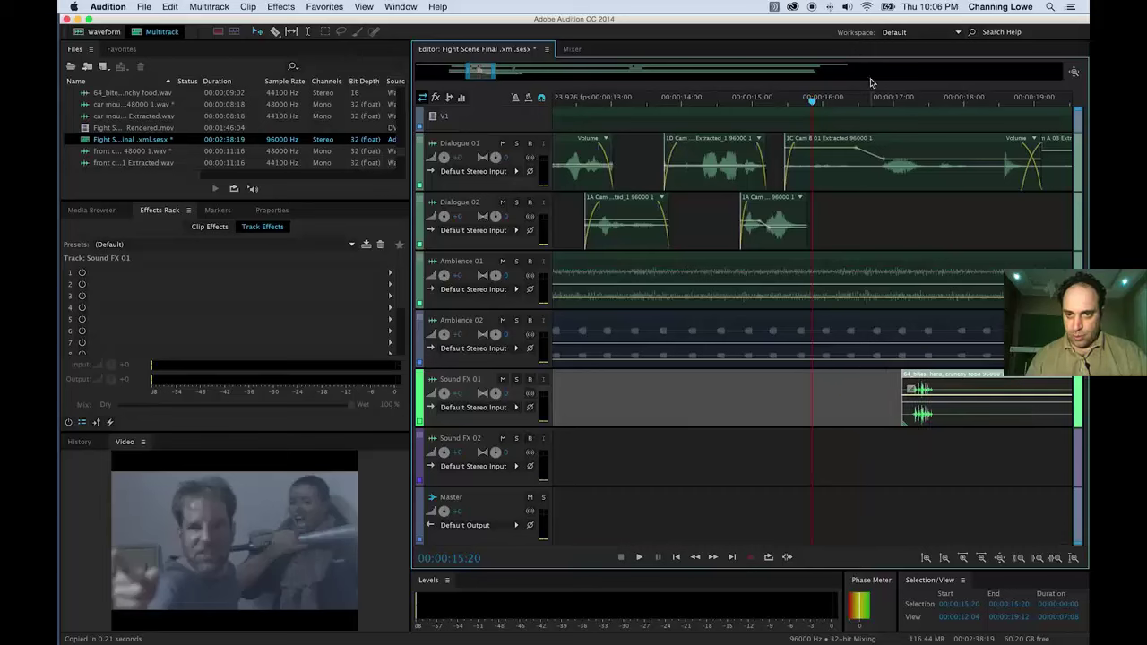
{"action": "left_click_drag", "start_coordinate": [814, 103], "coordinate": [876, 112]}
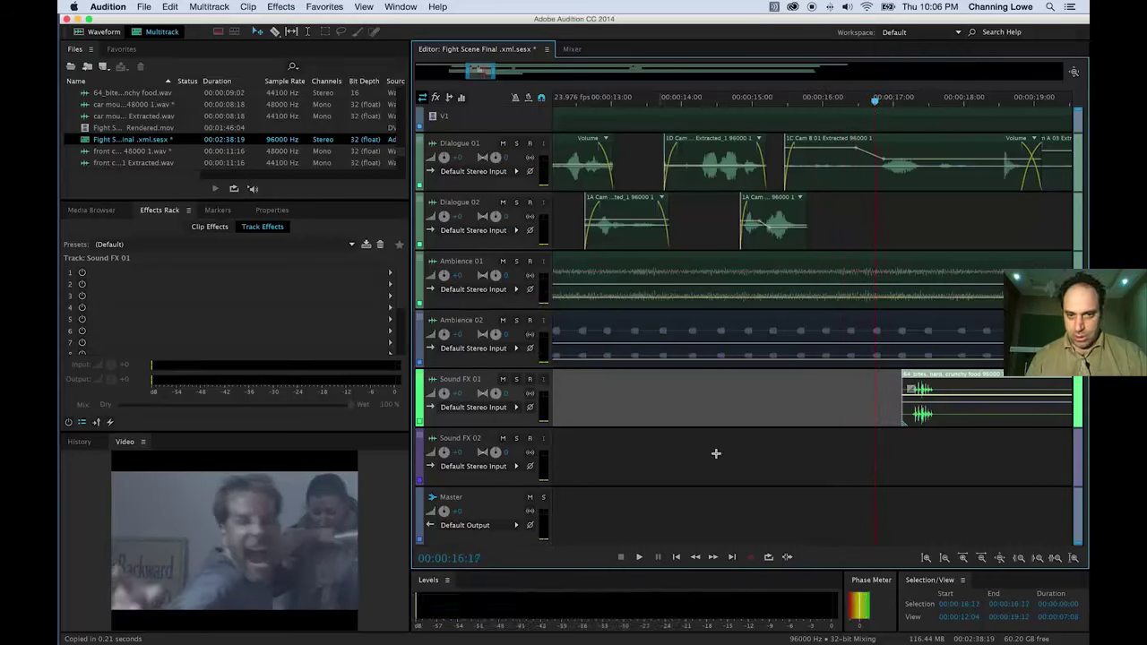
{"action": "scroll", "coordinate": [869, 371], "scroll_direction": "up", "scroll_amount": 1}
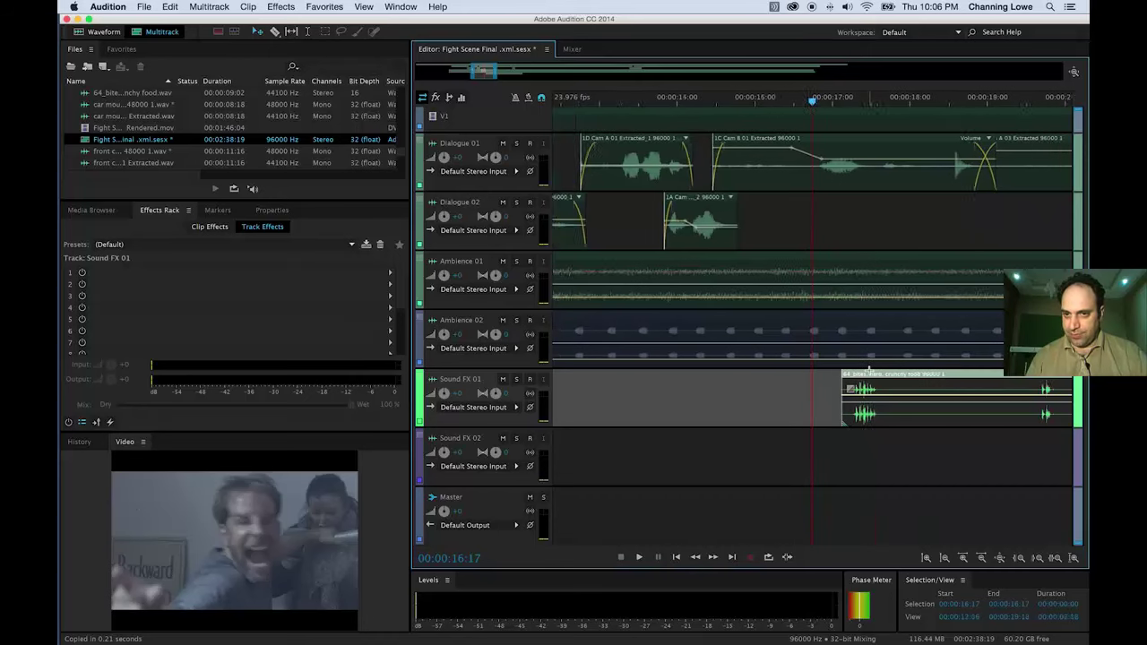
{"action": "scroll", "coordinate": [868, 370], "scroll_direction": "up", "scroll_amount": 2}
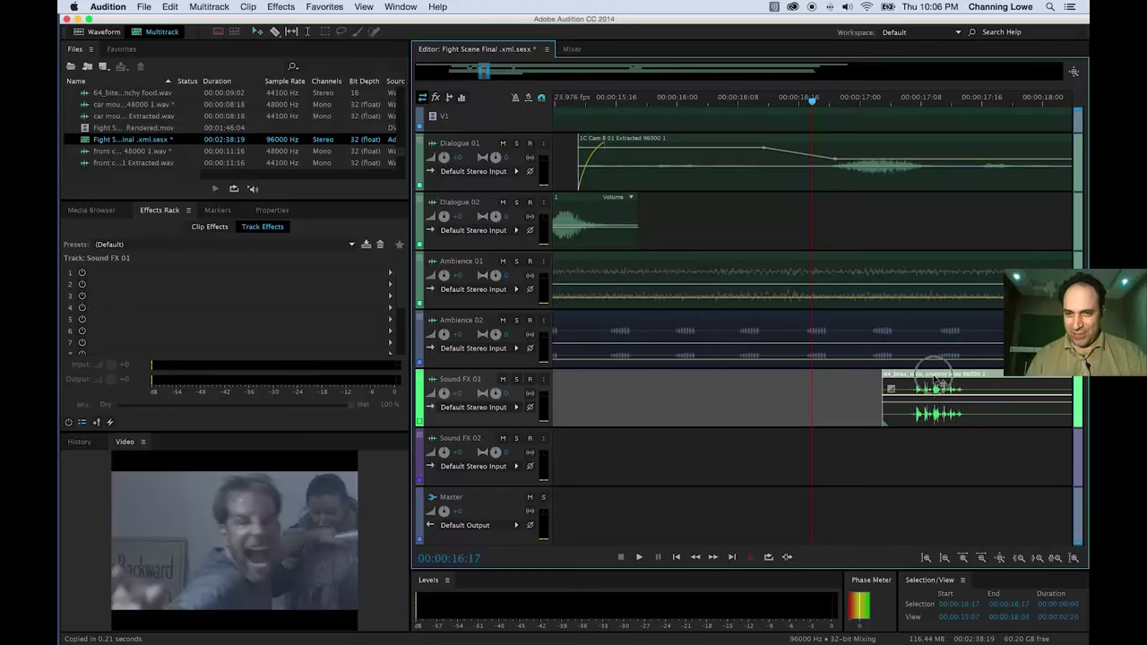
{"action": "left_click_drag", "start_coordinate": [940, 384], "coordinate": [837, 384]}
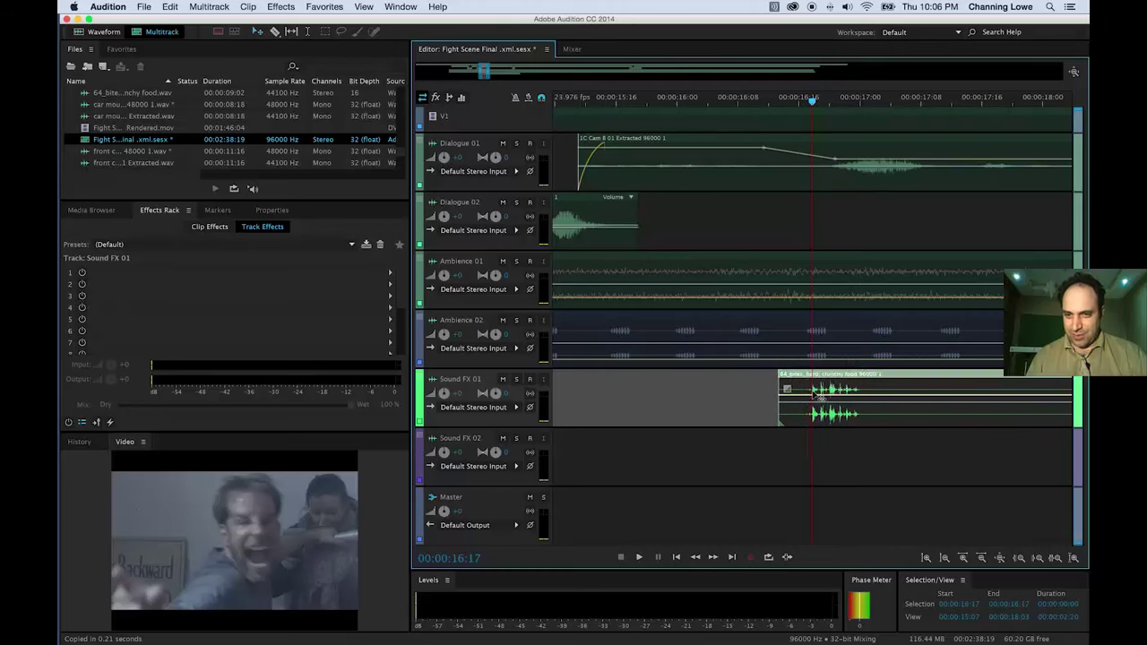
Split the crunchy food clip just after its first burst of crunches and delete the remaining part.
{"action": "left_click_drag", "start_coordinate": [782, 97], "coordinate": [753, 97]}
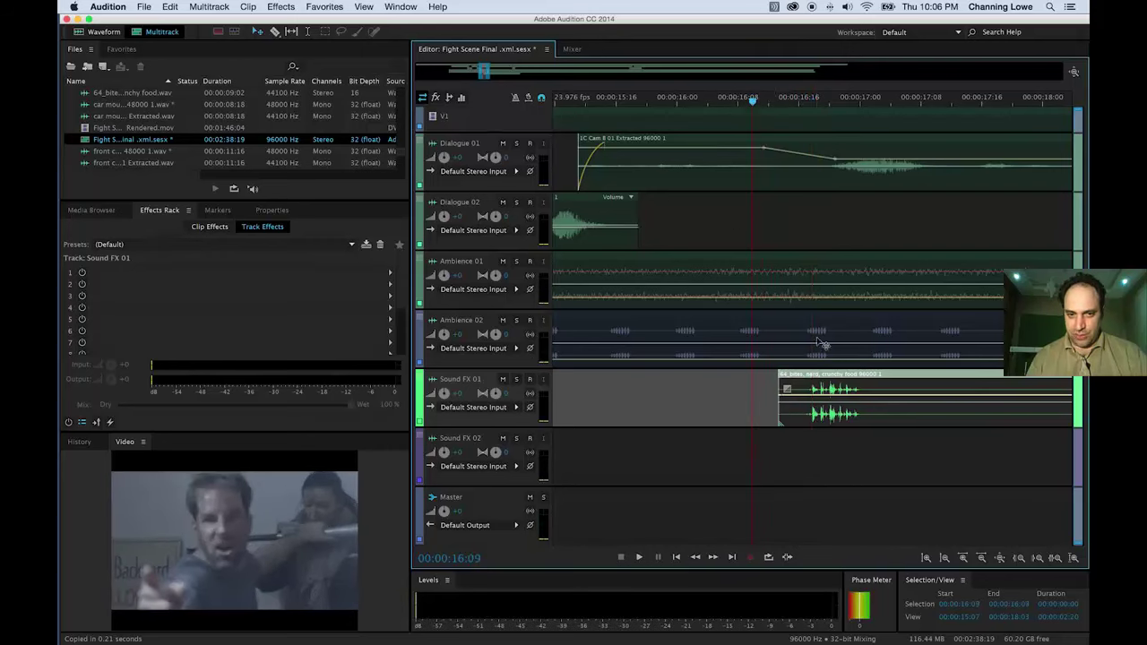
{"action": "left_click", "coordinate": [908, 389]}
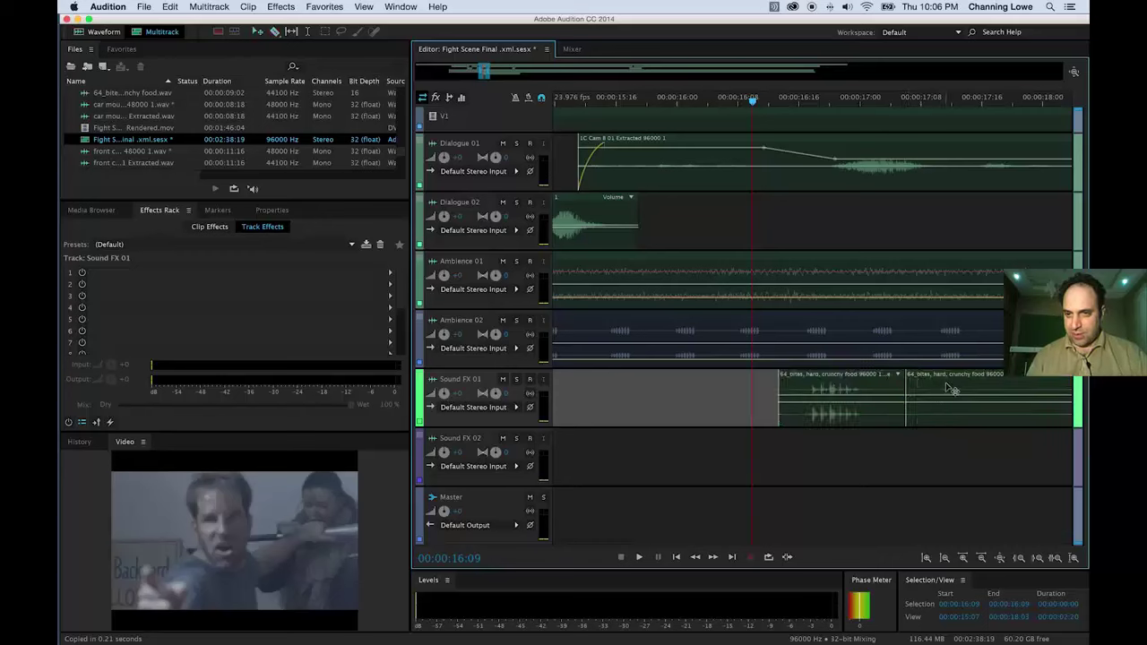
{"action": "left_click", "coordinate": [954, 387]}
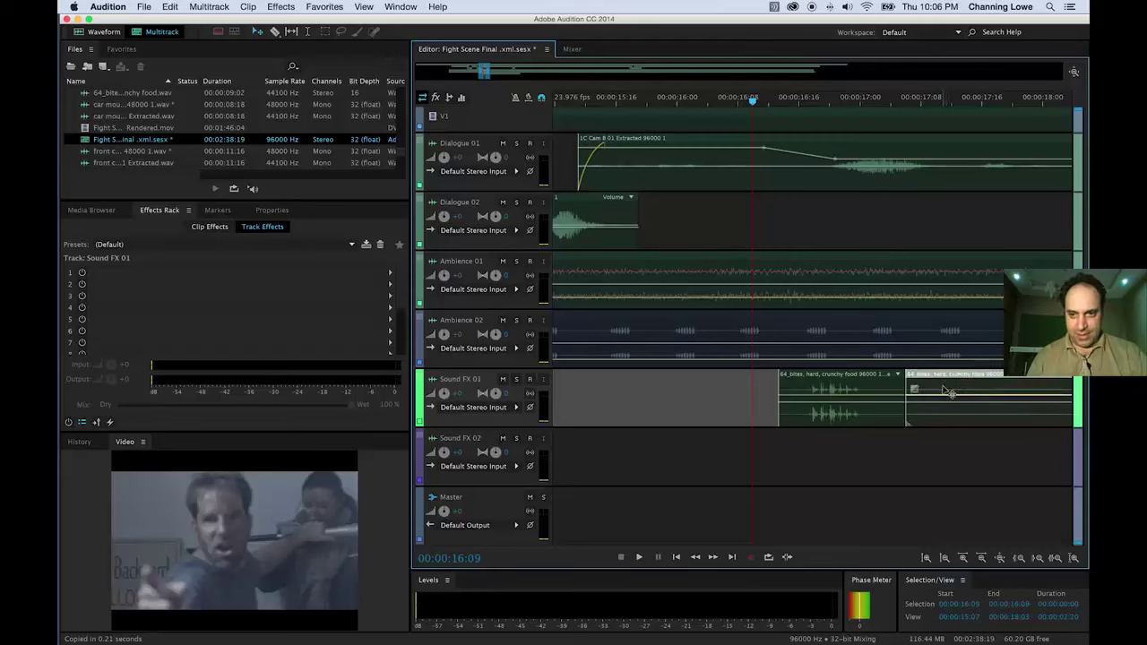
{"action": "key", "text": "Delete"}
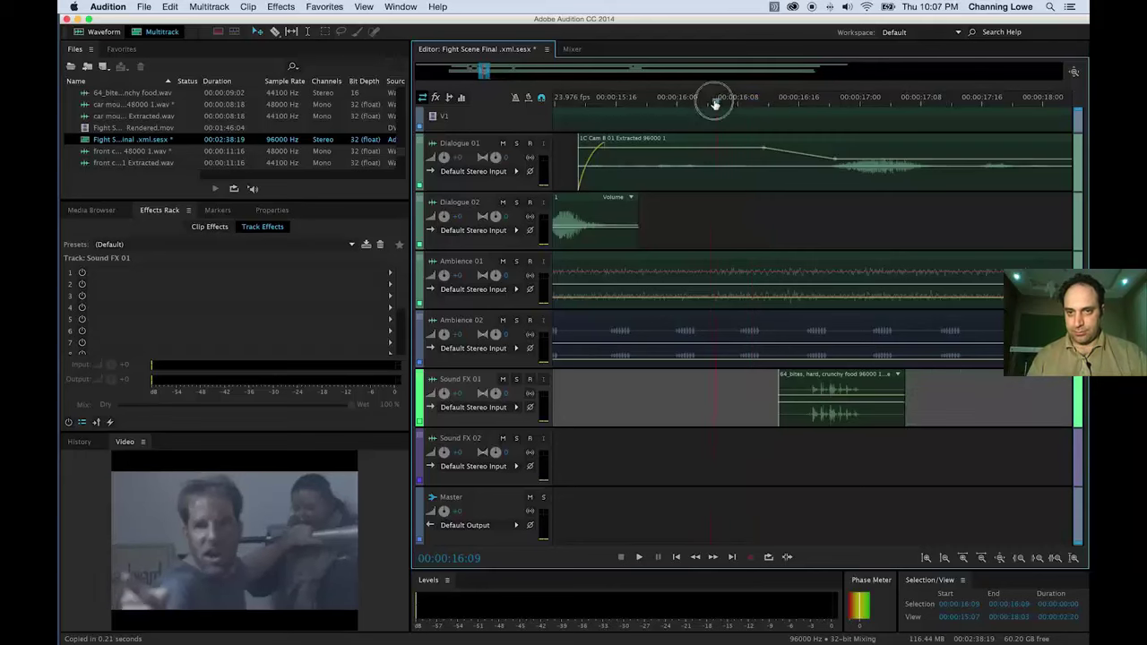
Lower the trimmed crunchy food clip's volume slightly, playing the moment from about 00:00:16:04 and again from 00:00:16:09 to judge the level.
{"action": "left_click", "coordinate": [711, 100]}
{"action": "key", "text": "space"}
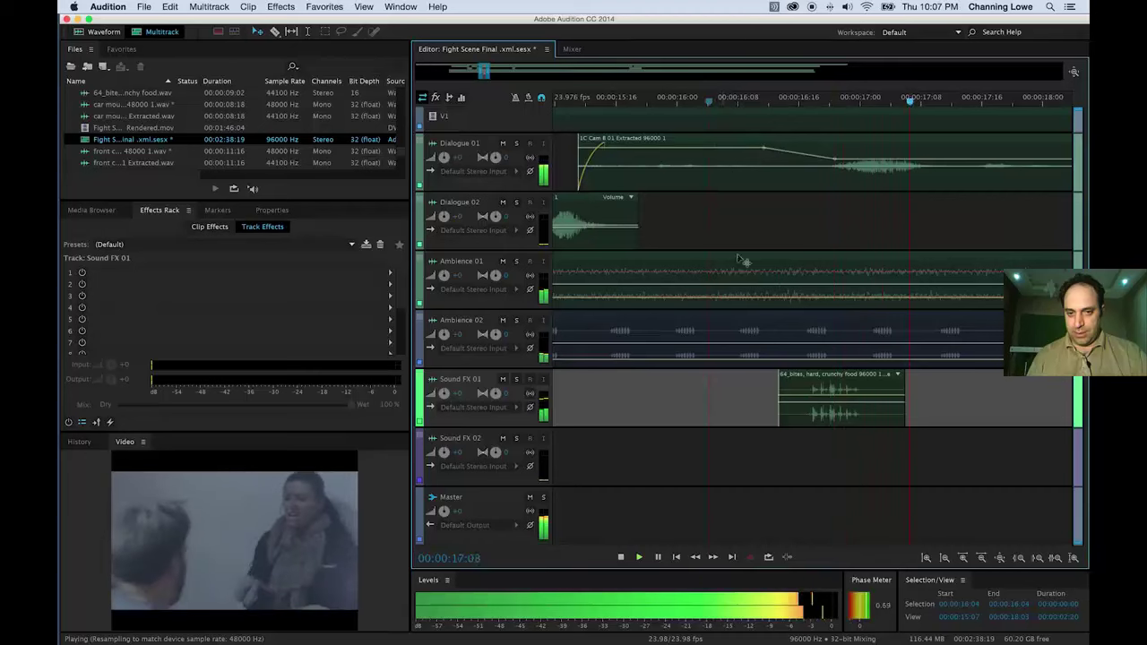
{"action": "key", "text": "space"}
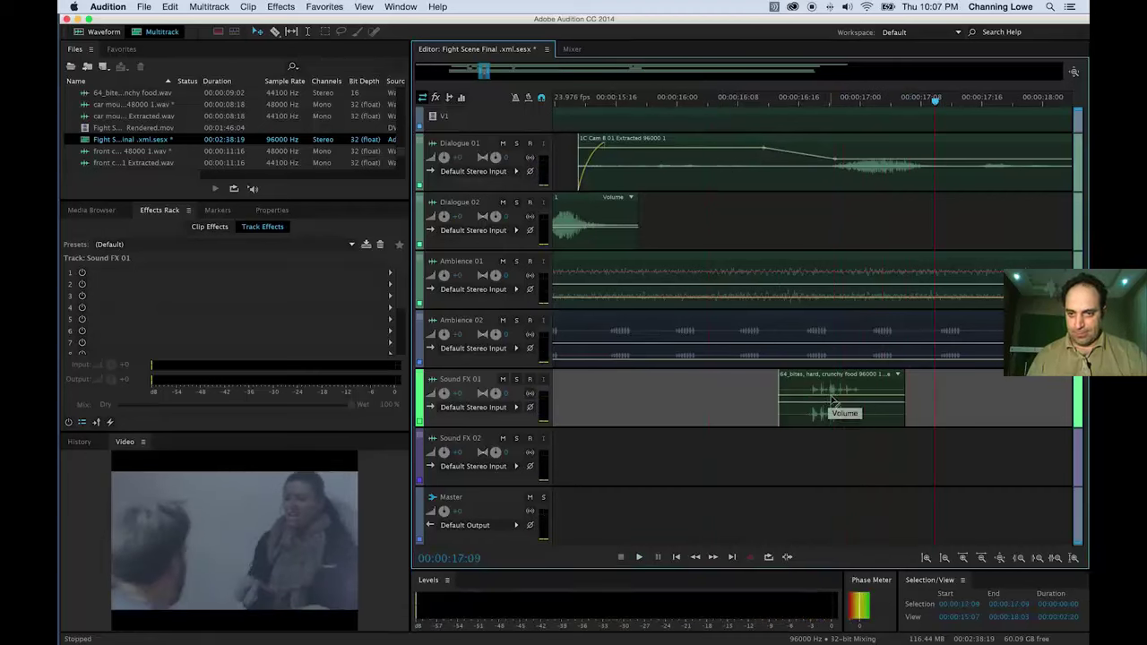
{"action": "left_click_drag", "start_coordinate": [832, 401], "coordinate": [826, 405]}
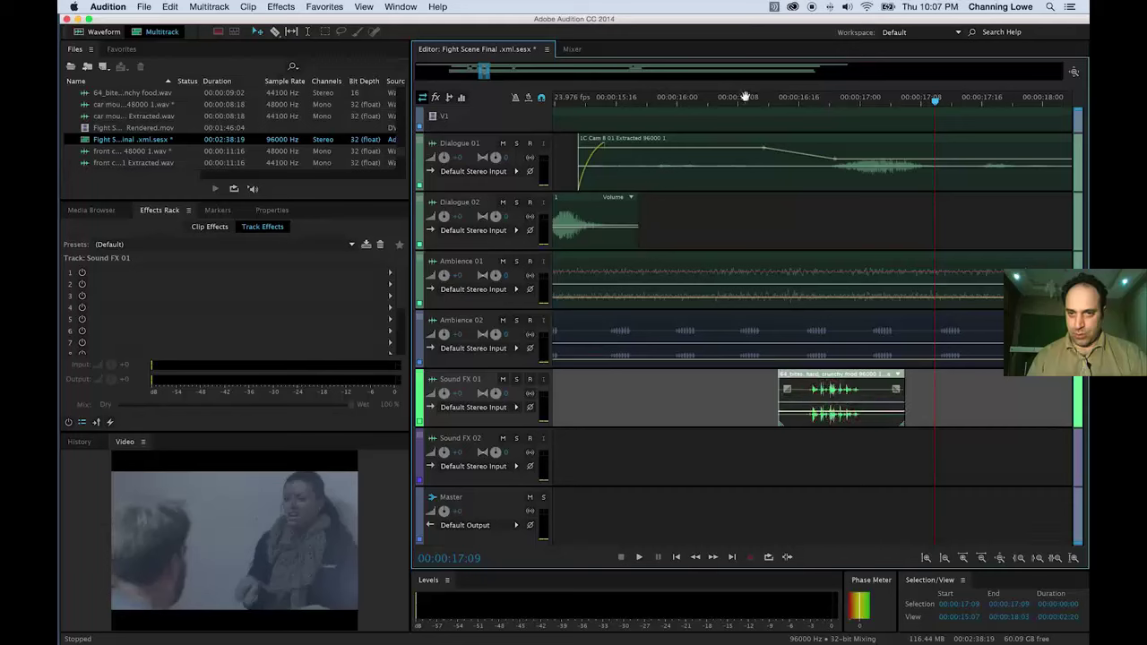
{"action": "key", "text": "space"}
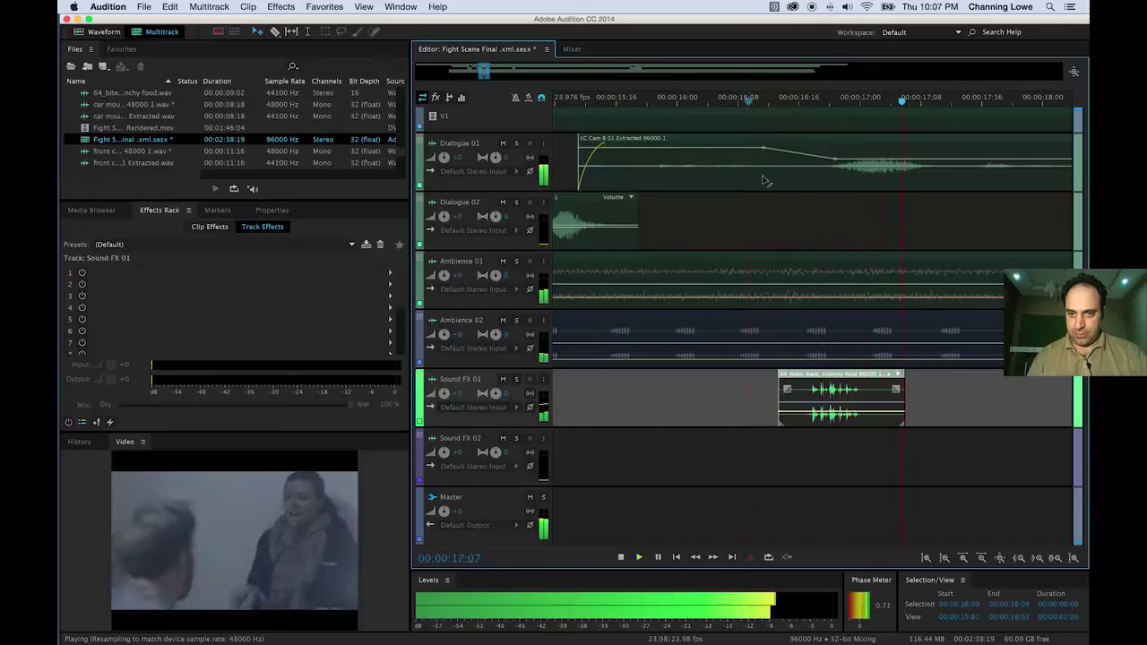
{"action": "key", "text": "space"}
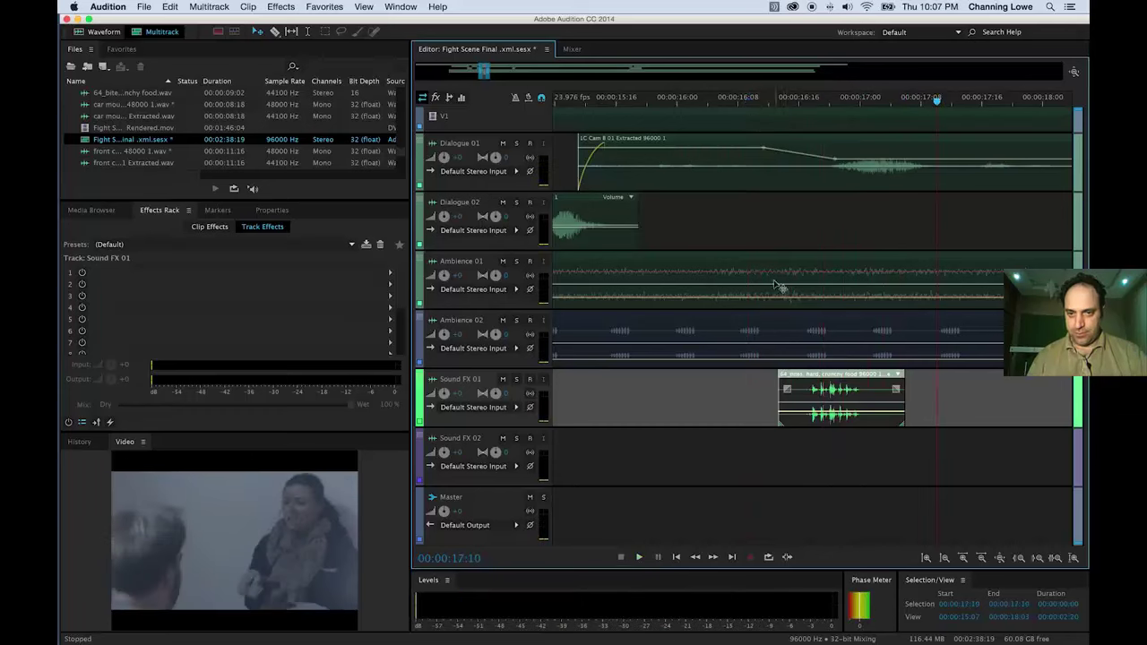
Play the scene onward from 00:00:17:10 and place the playhead on the bat swing at 00:00:18:10.
{"action": "scroll", "coordinate": [769, 283], "scroll_direction": "down", "scroll_amount": 3}
{"action": "key", "text": "space"}
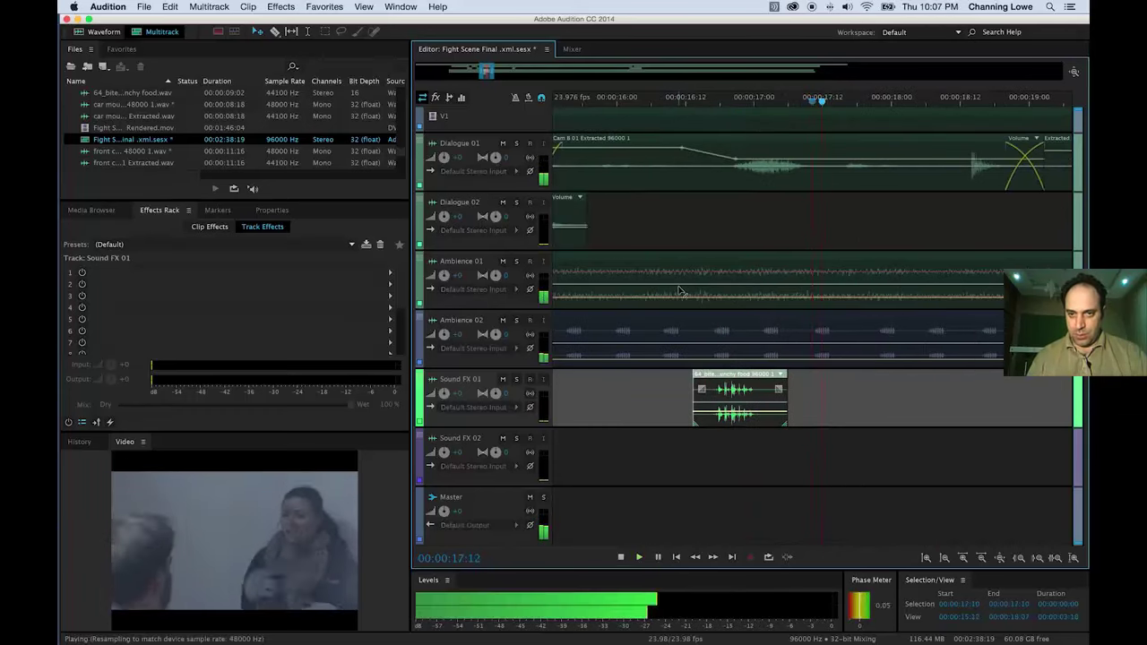
{"action": "key", "text": "space"}
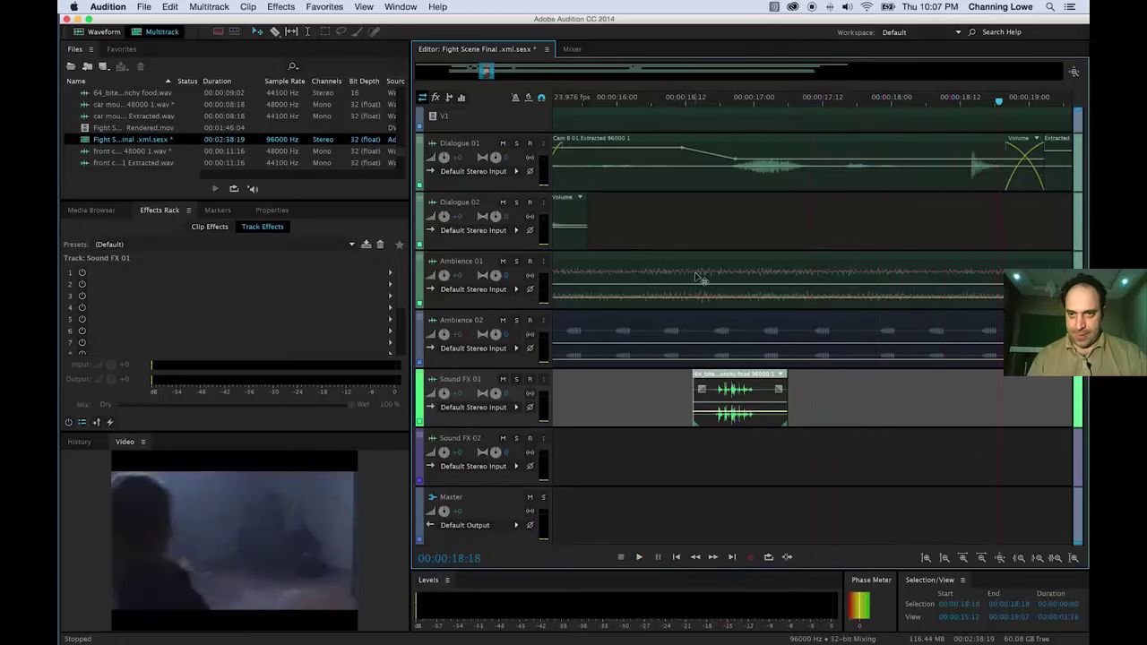
{"action": "left_click_drag", "start_coordinate": [908, 105], "coordinate": [955, 128]}
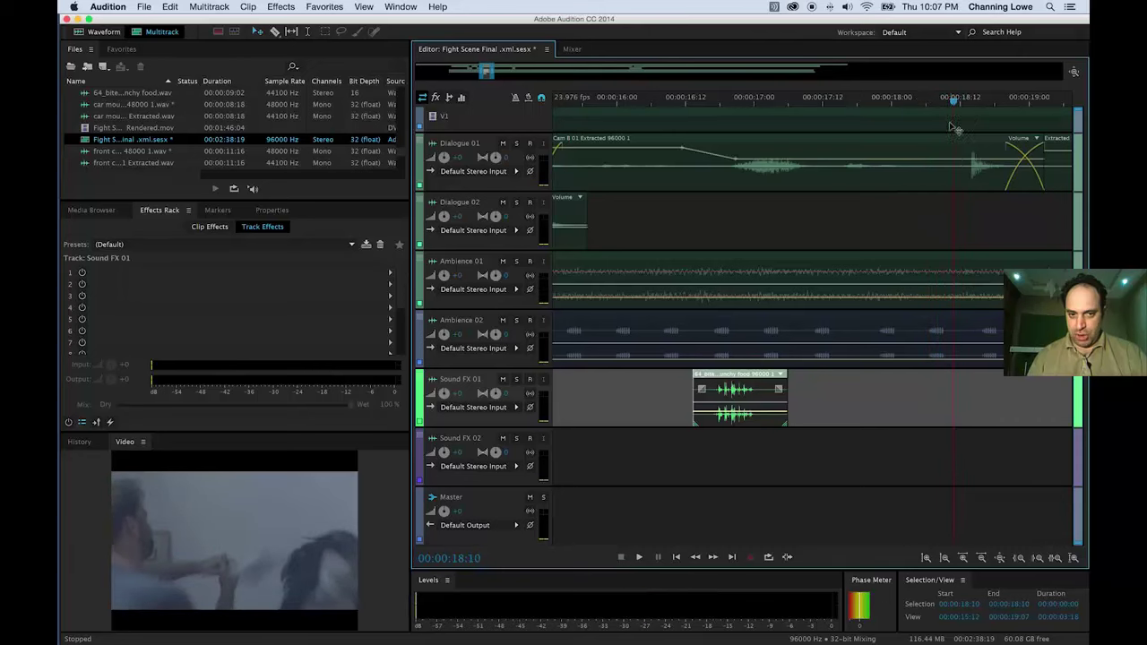
Switch to Finder and search the Sound FX folder for "whoosh".
{"action": "key", "text": "super+Tab"}
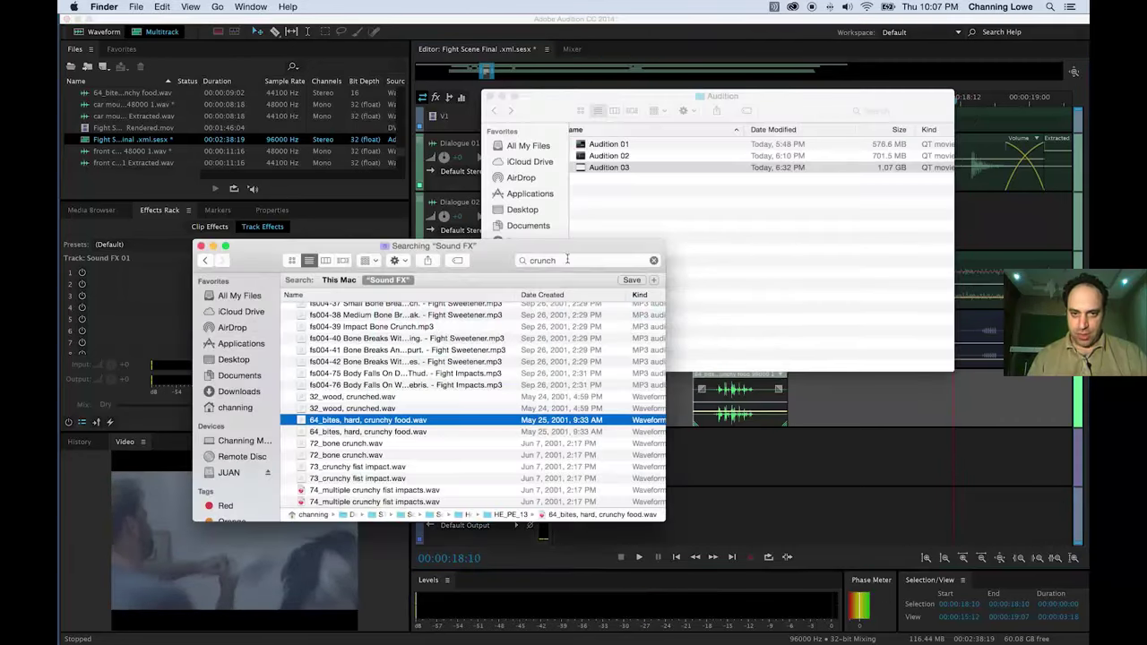
{"action": "left_click", "coordinate": [540, 263]}
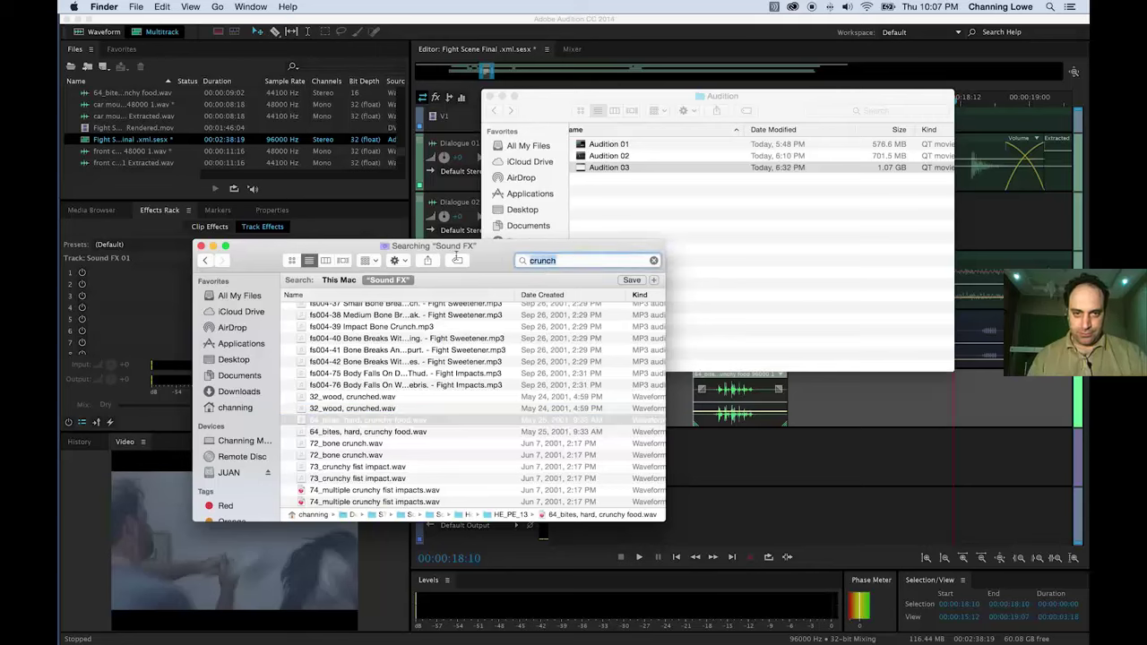
{"action": "type", "text": "whoos"}
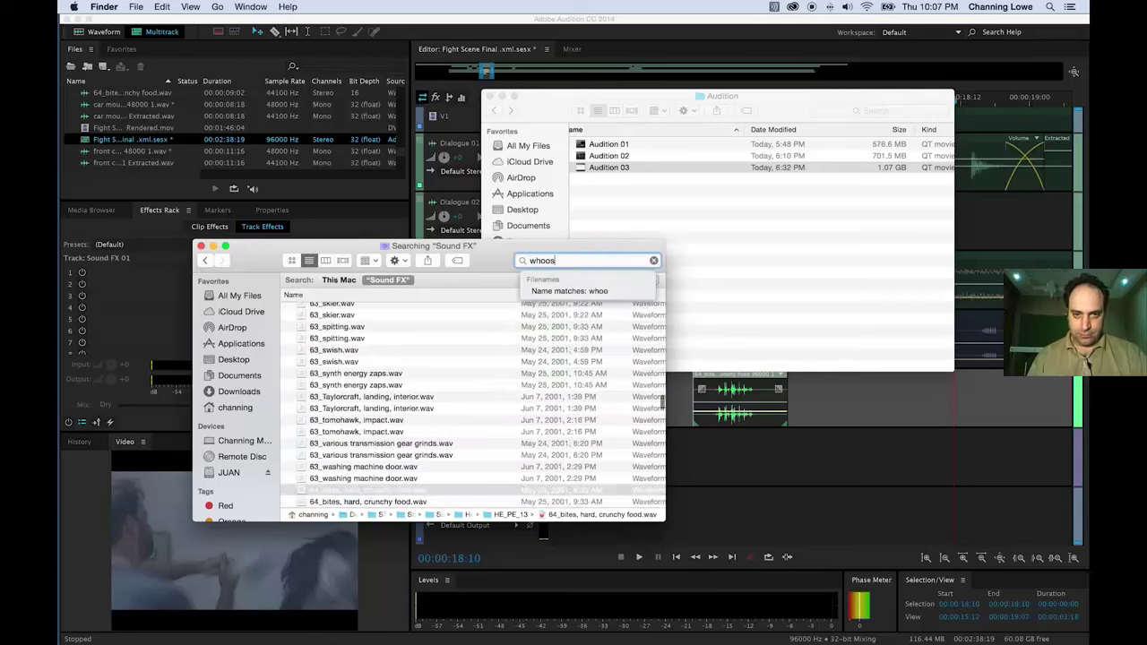
{"action": "type", "text": "h"}
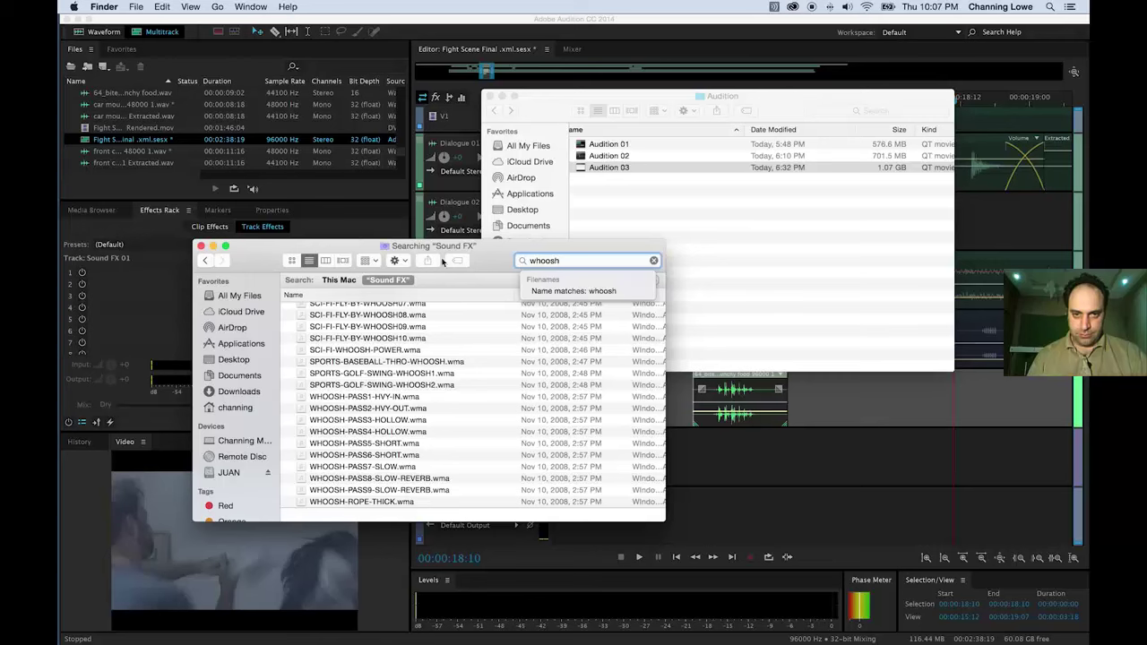
Preview "SPORTS-GOLF-SWING-WHOOSH1.wma" and "21_air whoosh.wav" from the search results.
{"action": "left_click", "coordinate": [351, 374]}
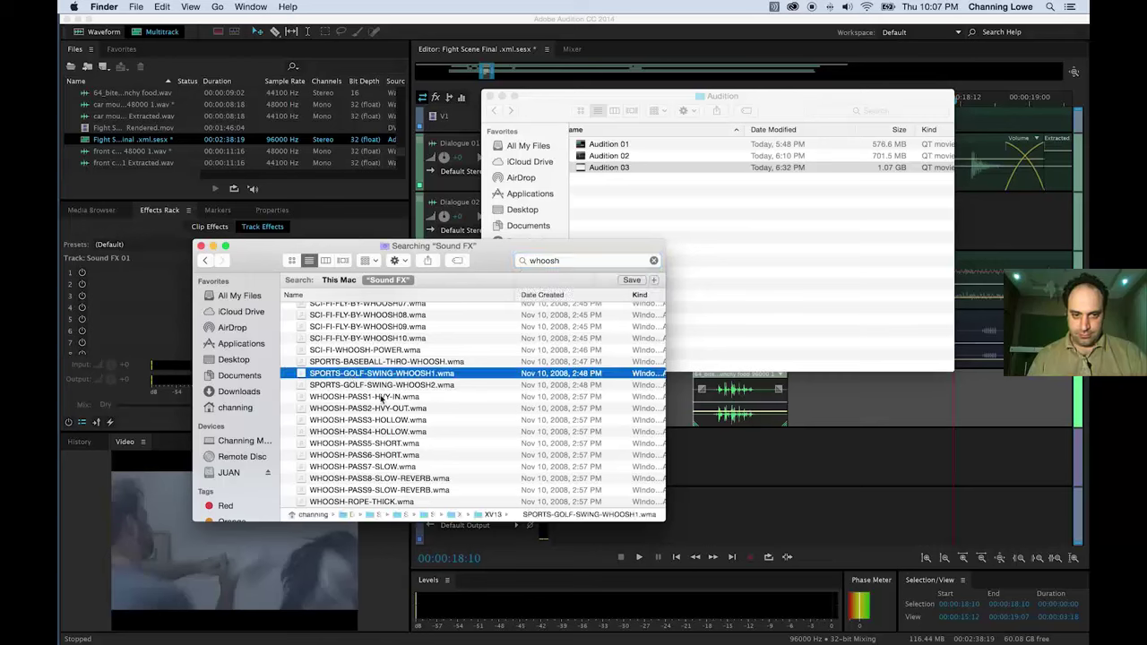
{"action": "key", "text": "space"}
{"action": "key", "text": "space"}
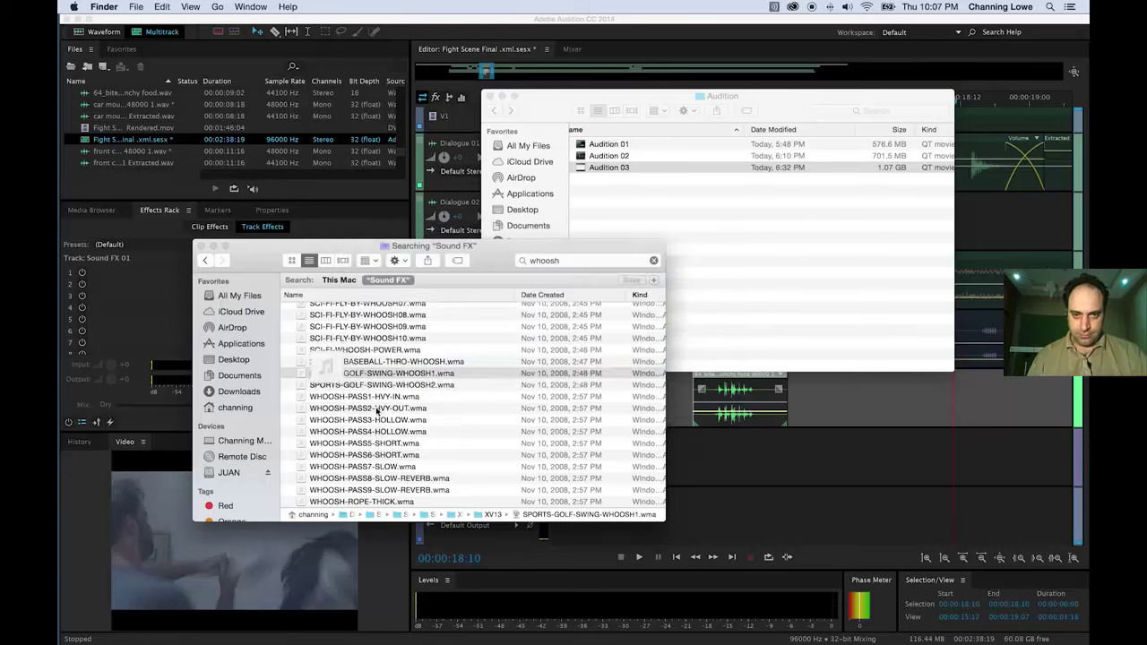
{"action": "scroll", "coordinate": [377, 412], "scroll_direction": "up", "scroll_amount": 5}
{"action": "scroll", "coordinate": [377, 422], "scroll_direction": "up", "scroll_amount": 8}
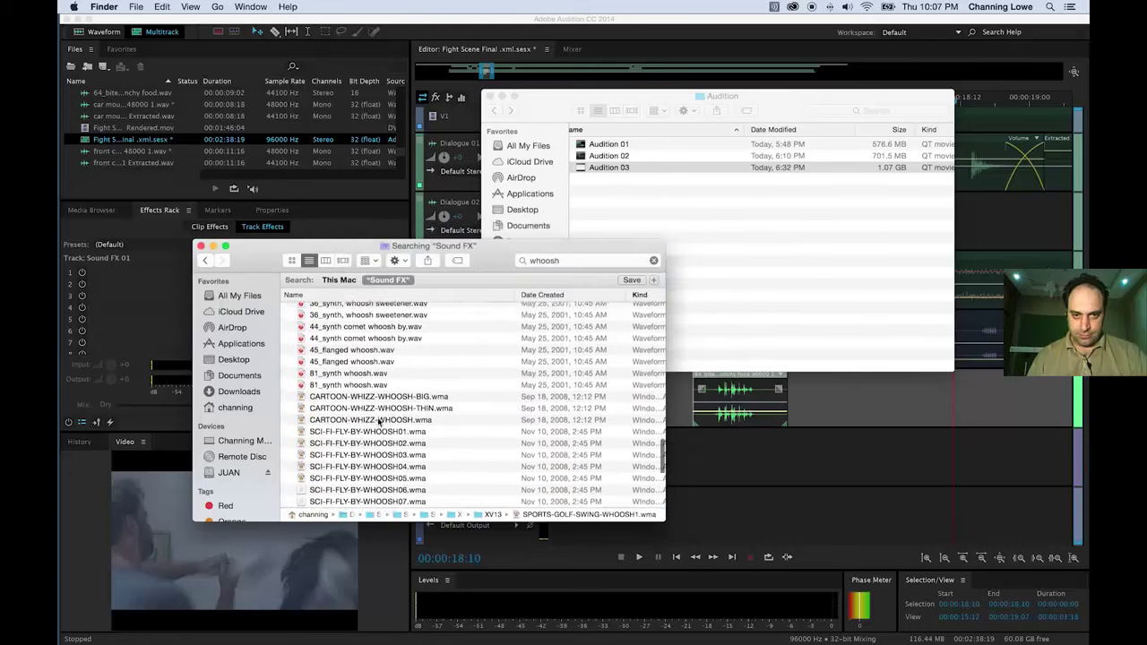
{"action": "scroll", "coordinate": [367, 421], "scroll_direction": "up", "scroll_amount": 1}
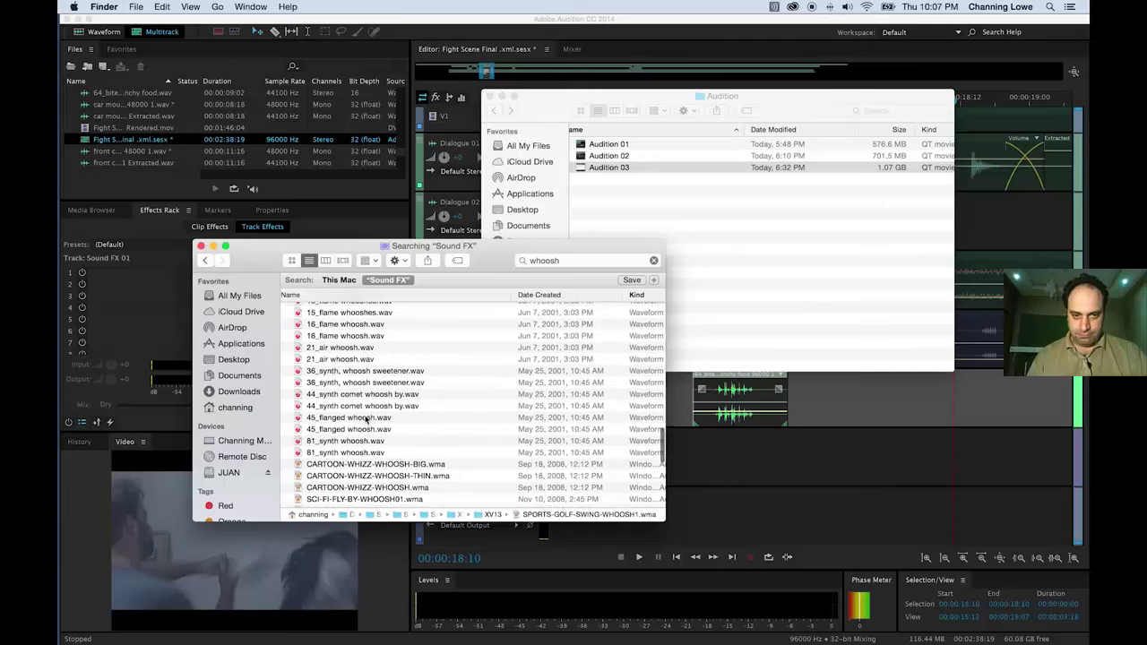
{"action": "left_click", "coordinate": [354, 360]}
{"action": "key", "text": "space"}
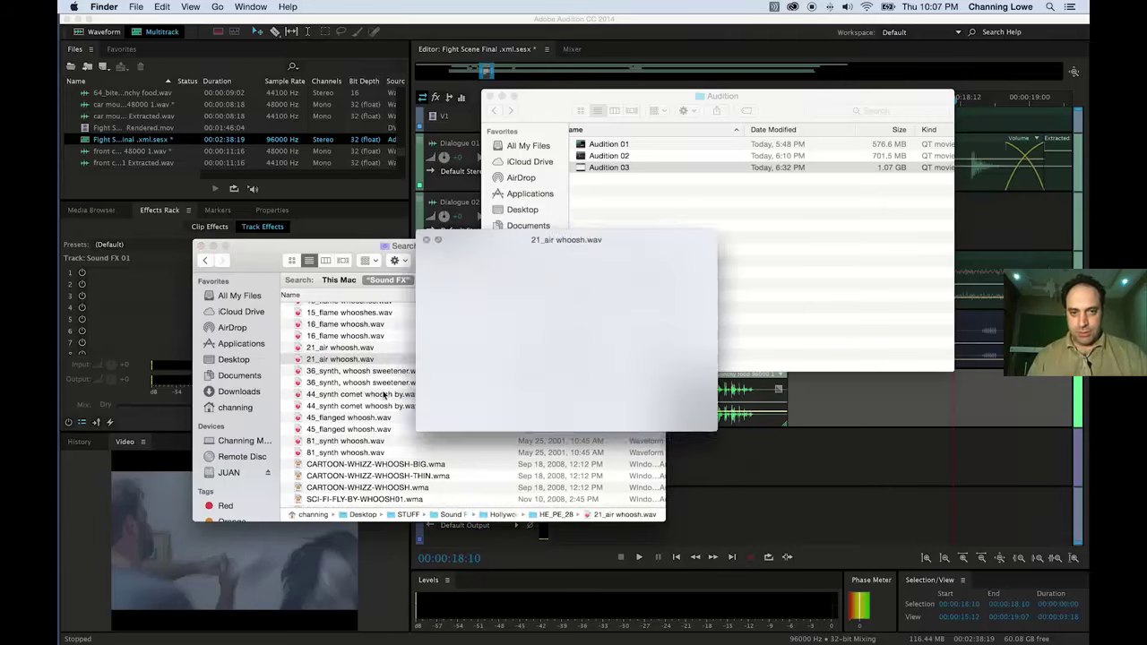
{"action": "key", "text": "space"}
Preview "SPORTS-GOLF-SWING-WHOOSH1.mp3" and add it to the Sound FX 01 track at about 00:00:17:17, returning to Audition.
{"action": "scroll", "coordinate": [367, 403], "scroll_direction": "up", "scroll_amount": 5}
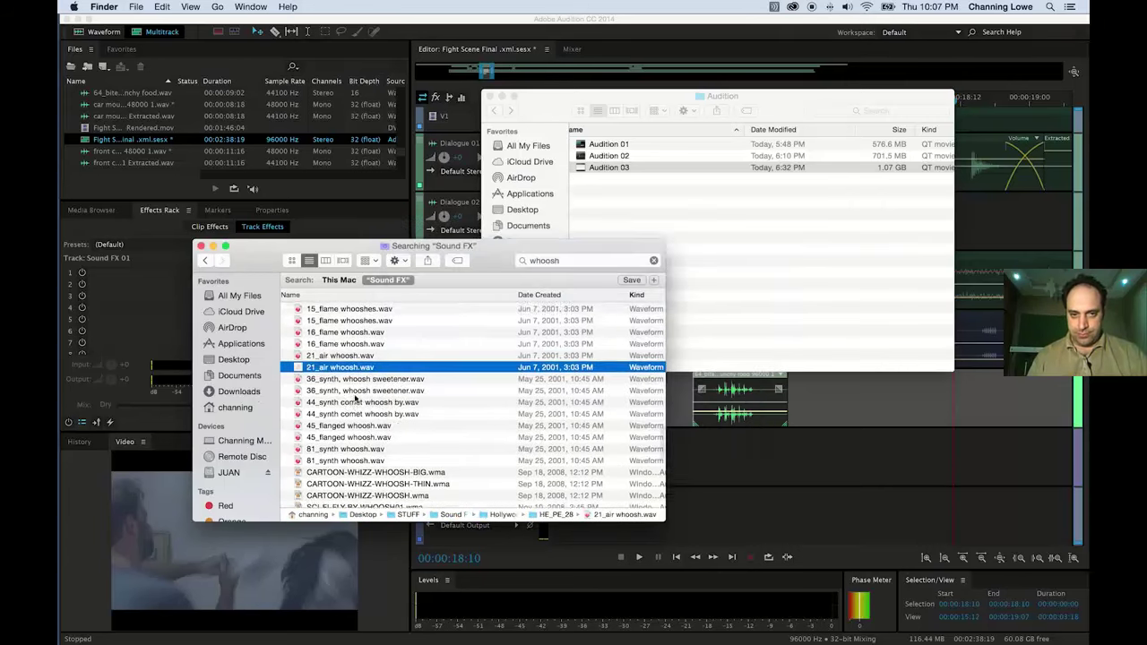
{"action": "scroll", "coordinate": [356, 399], "scroll_direction": "up", "scroll_amount": 6}
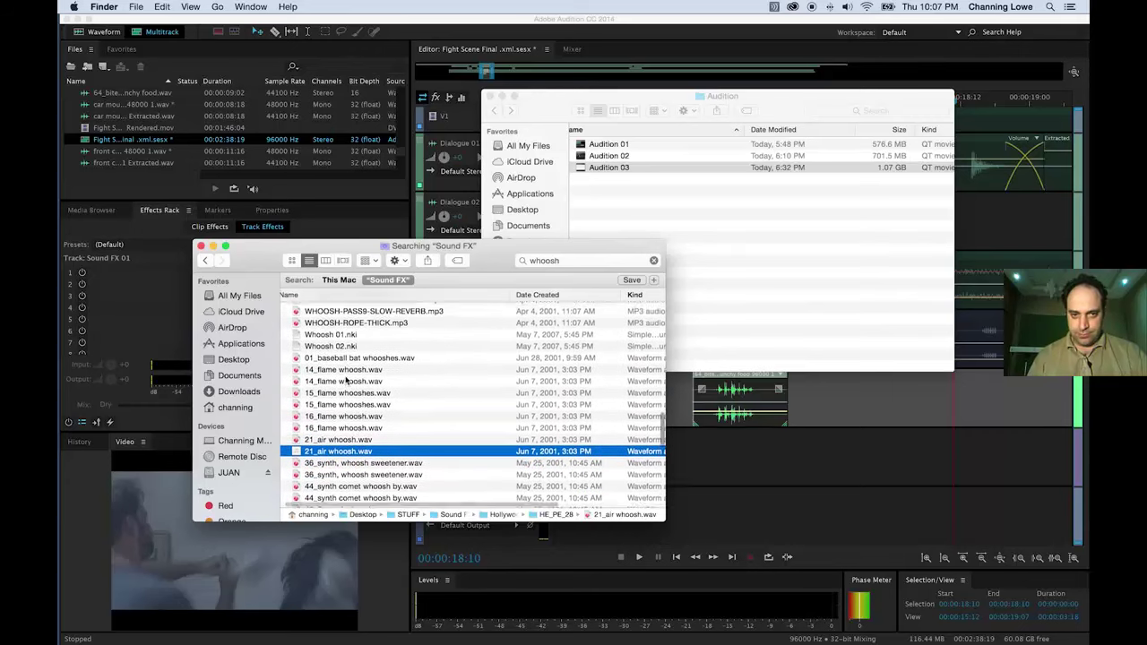
{"action": "scroll", "coordinate": [346, 380], "scroll_direction": "up", "scroll_amount": 4}
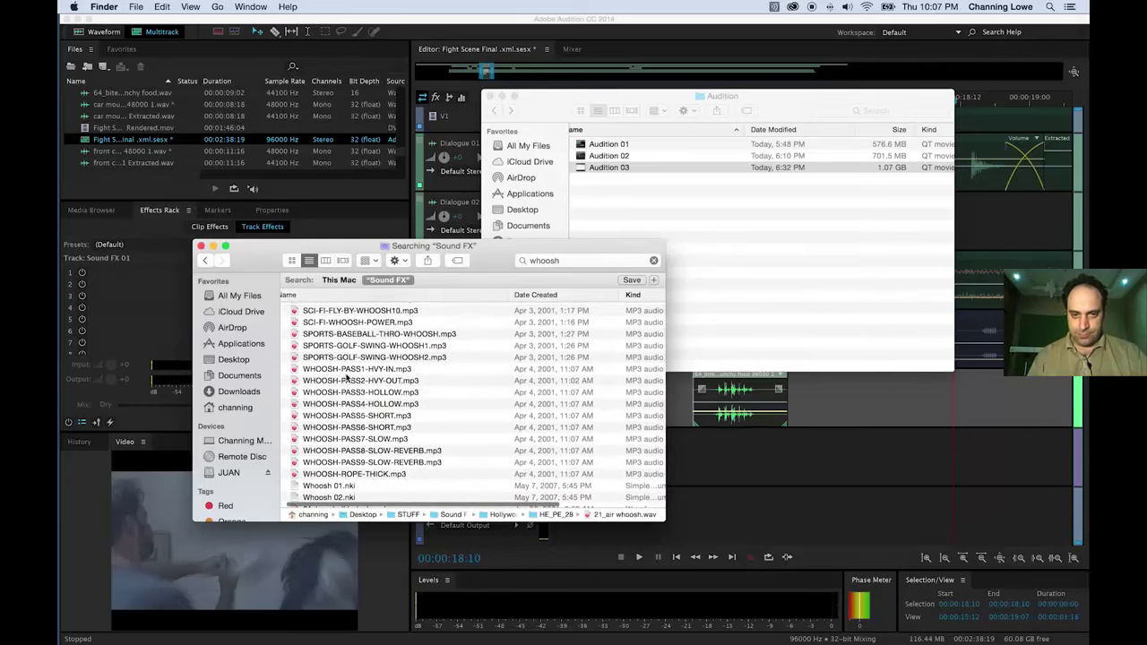
{"action": "left_click", "coordinate": [352, 347]}
{"action": "key", "text": "space"}
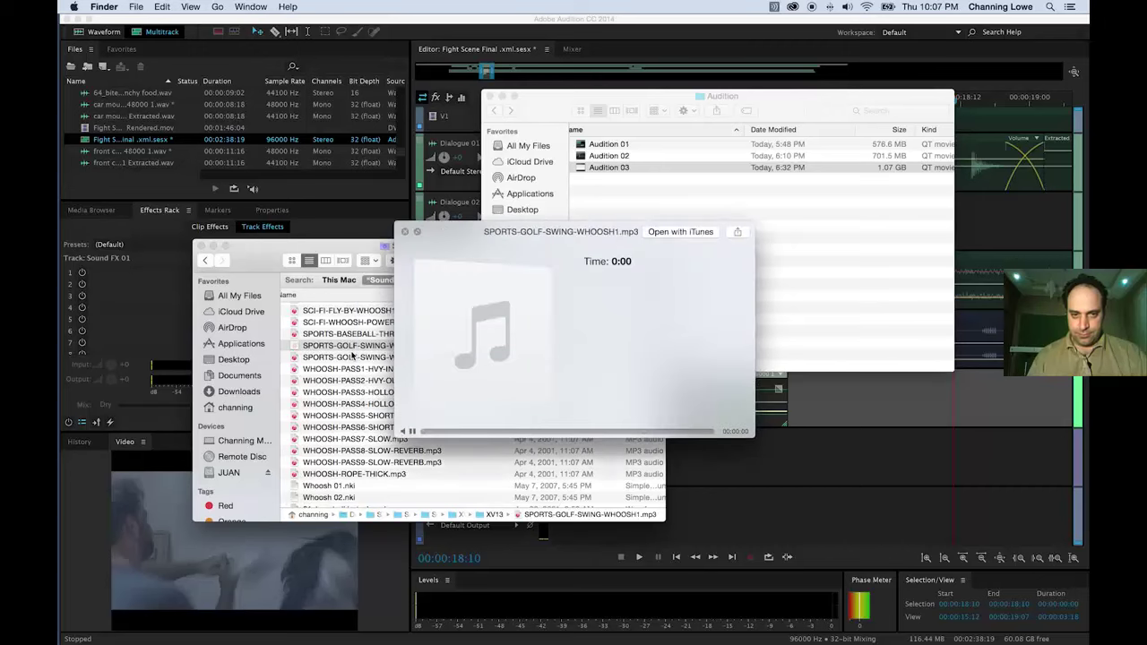
{"action": "key", "text": "space"}
{"action": "left_click_drag", "start_coordinate": [325, 349], "coordinate": [862, 416]}
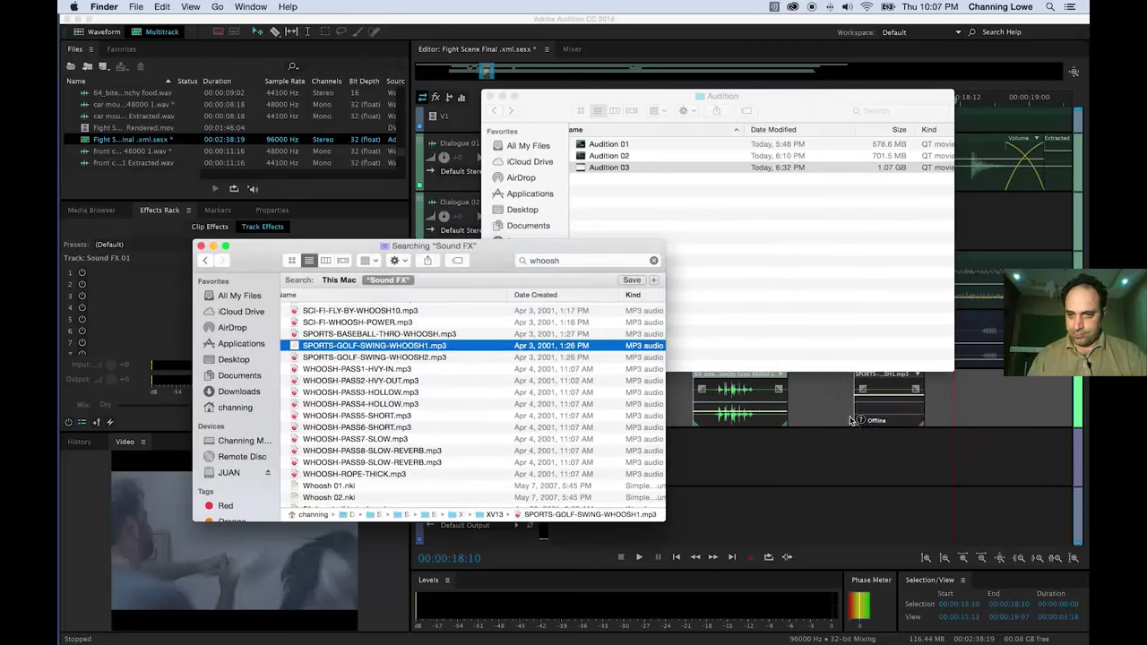
{"action": "left_click", "coordinate": [843, 397]}
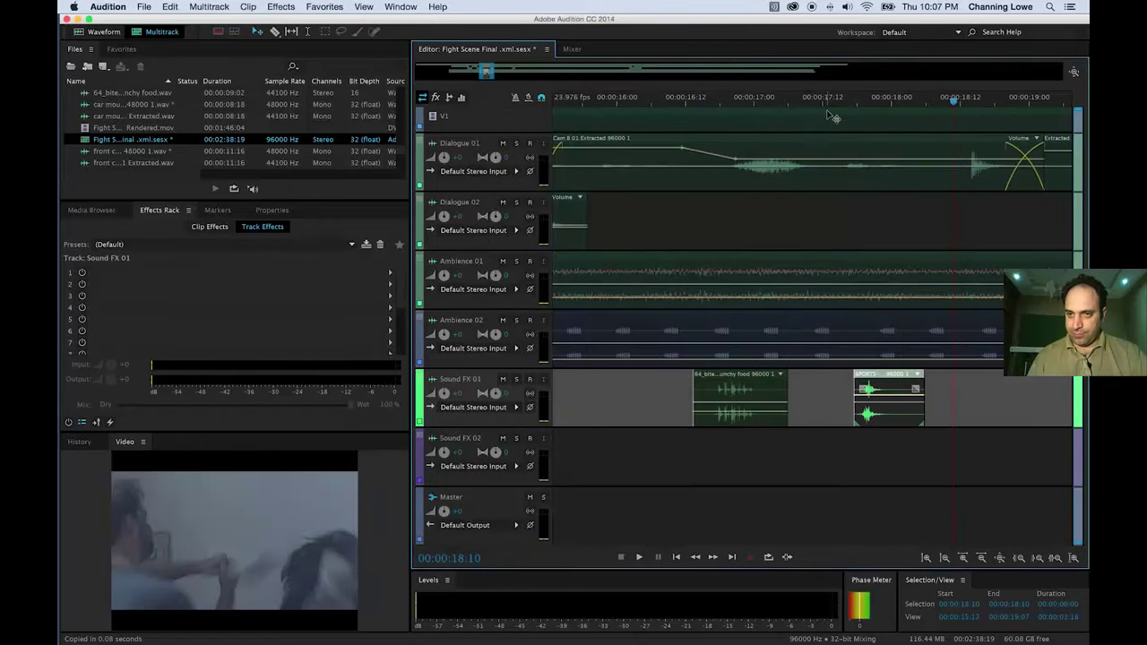
Move the golf swing whoosh clip to start at about 00:00:18:09 to match the bat swing, and check its sync with the video.
{"action": "left_click_drag", "start_coordinate": [829, 99], "coordinate": [954, 125]}
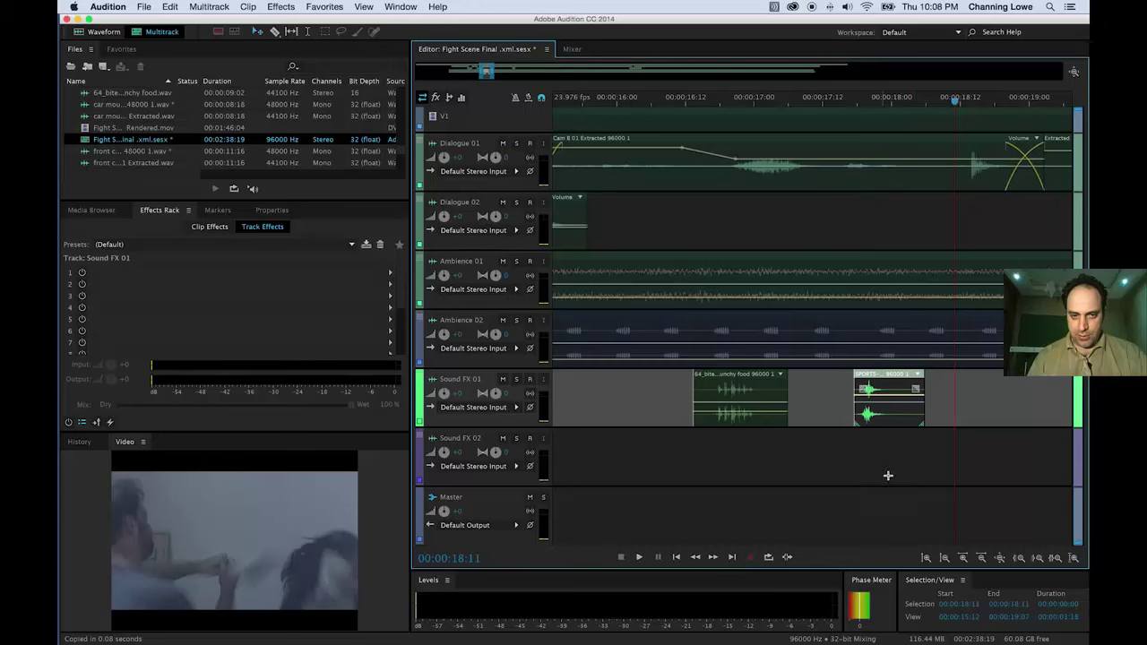
{"action": "left_click_drag", "start_coordinate": [889, 397], "coordinate": [979, 396]}
{"action": "scroll", "coordinate": [962, 391], "scroll_direction": "up", "scroll_amount": 5}
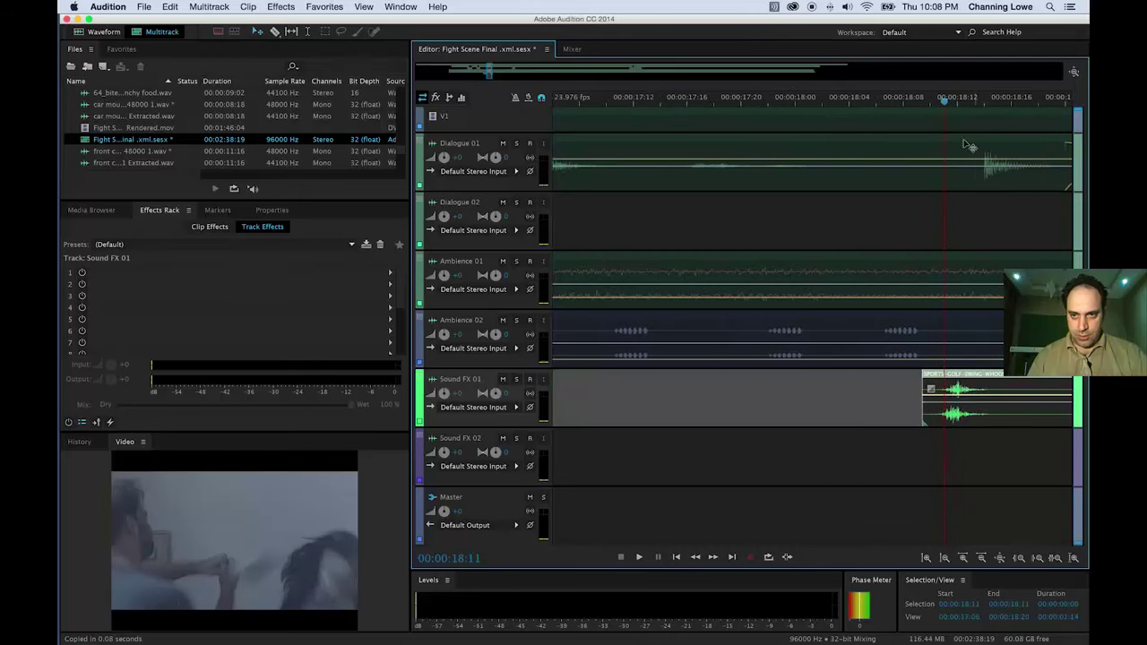
{"action": "scroll", "coordinate": [944, 149], "scroll_direction": "up", "scroll_amount": 2}
{"action": "key", "text": "space"}
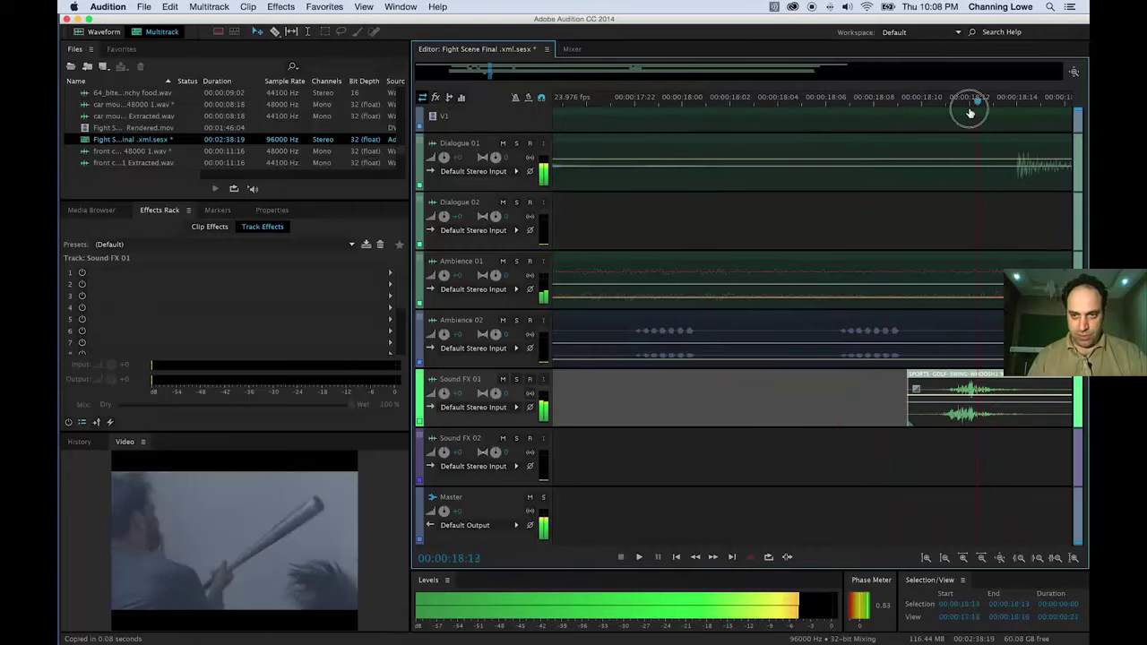
Nudge the golf swing whoosh on Sound FX 01 slightly earlier, closer to the bat swing at 00:00:18:11, and play it back from 00:00:18:07.
{"action": "key", "text": "space"}
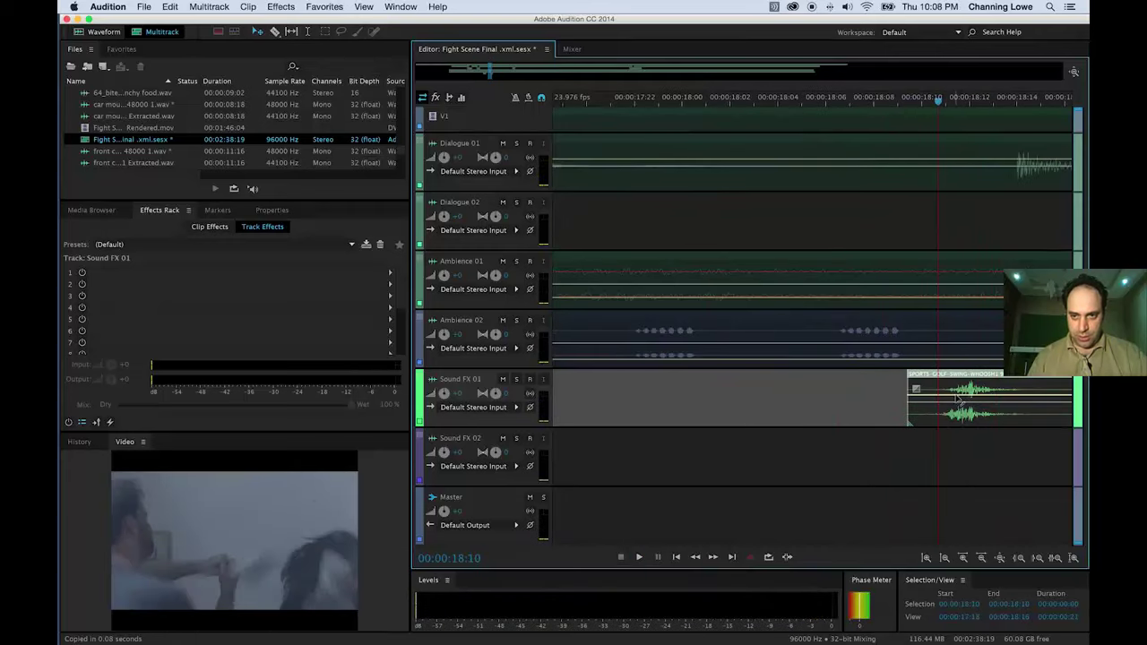
{"action": "left_click_drag", "start_coordinate": [939, 100], "coordinate": [950, 105]}
{"action": "left_click_drag", "start_coordinate": [960, 385], "coordinate": [956, 385]}
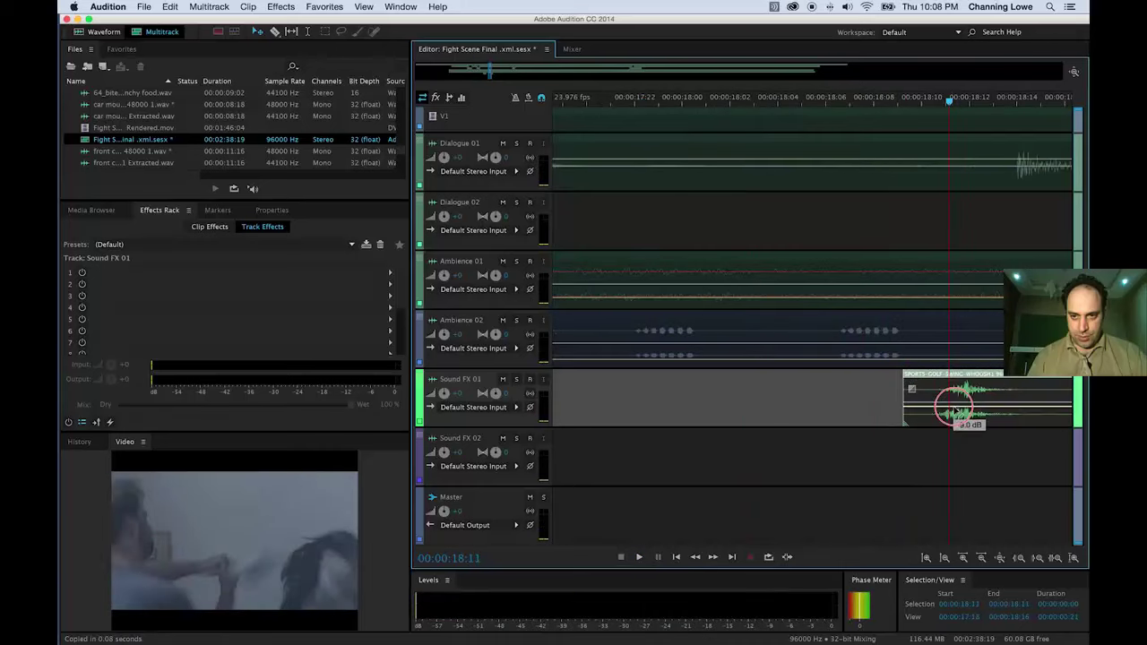
{"action": "left_click", "coordinate": [850, 104]}
{"action": "key", "text": "space"}
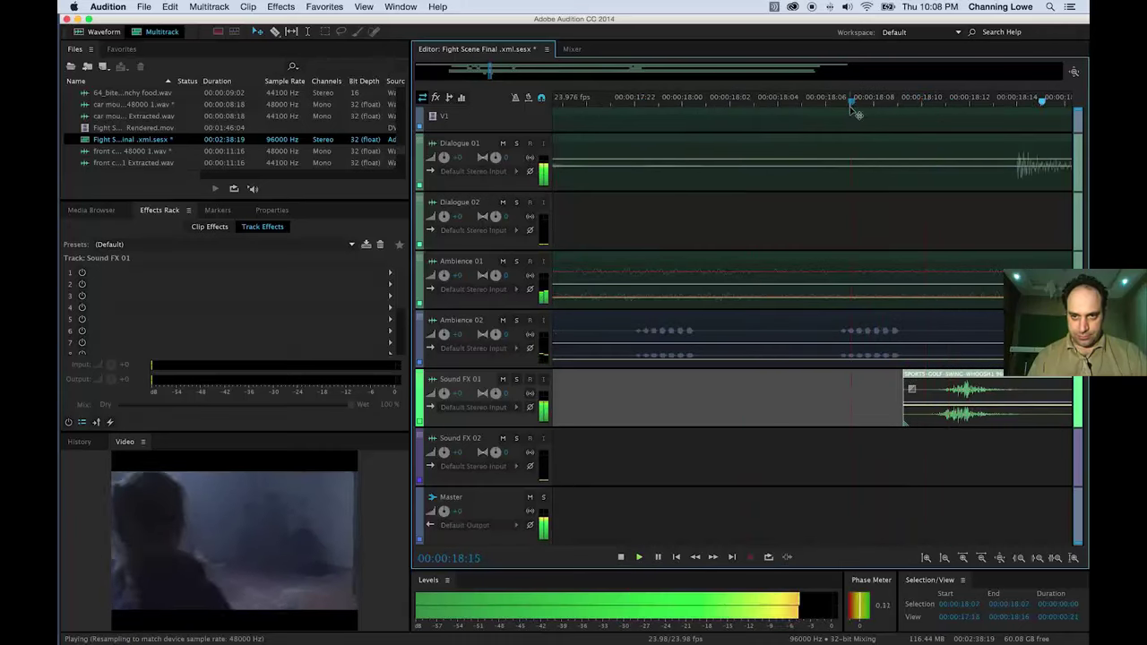
{"action": "key", "text": "space"}
Review the repositioned whoosh in context by playing the scene from 00:00:18:03.
{"action": "key", "text": "minus"}
{"action": "key", "text": "minus"}
{"action": "key", "text": "minus"}
{"action": "key", "text": "minus"}
{"action": "key", "text": "minus"}
{"action": "key", "text": "minus"}
{"action": "key", "text": "minus"}
{"action": "key", "text": "minus"}
{"action": "key", "text": "minus"}
{"action": "key", "text": "minus"}
{"action": "key", "text": "minus"}
{"action": "key", "text": "minus"}
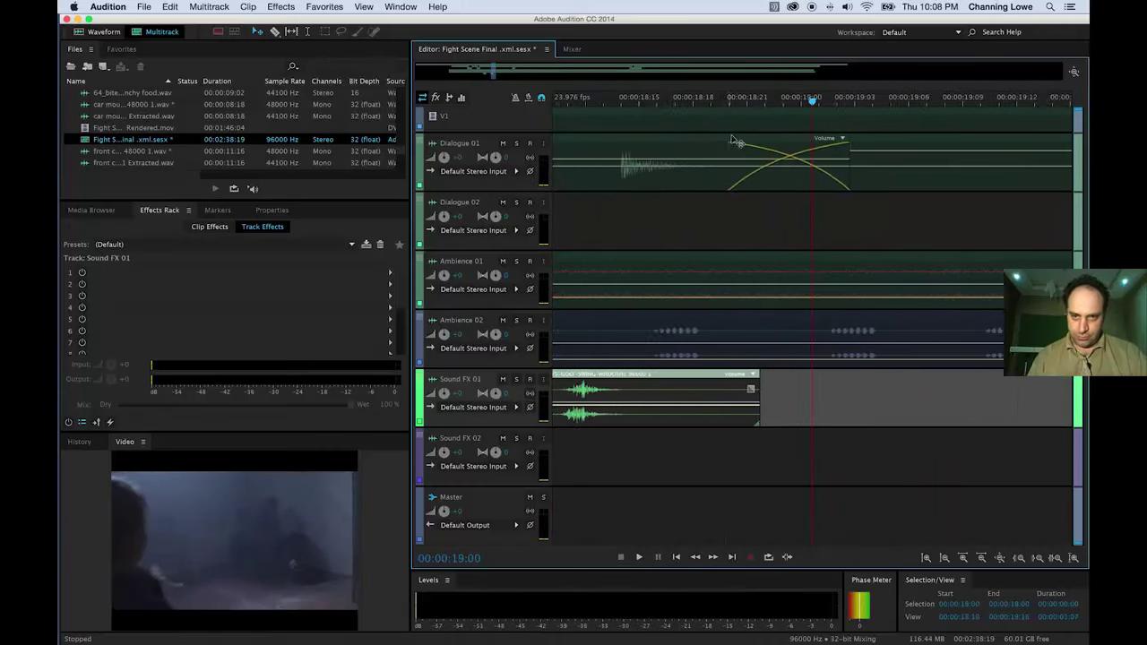
{"action": "left_click", "coordinate": [636, 104]}
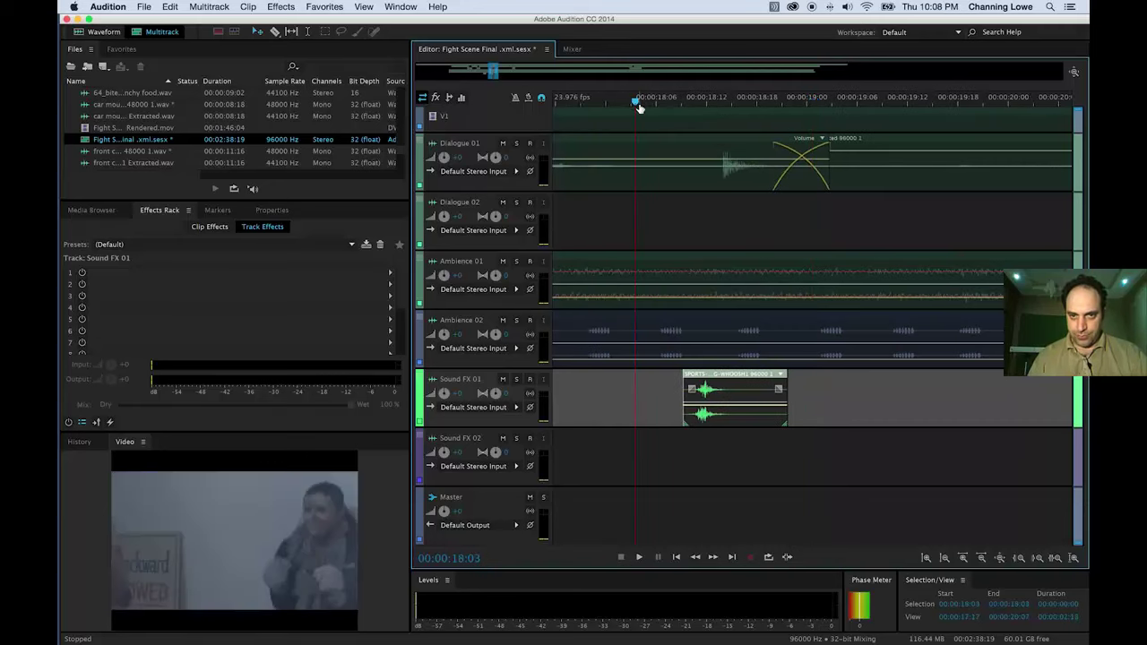
{"action": "key", "text": "space"}
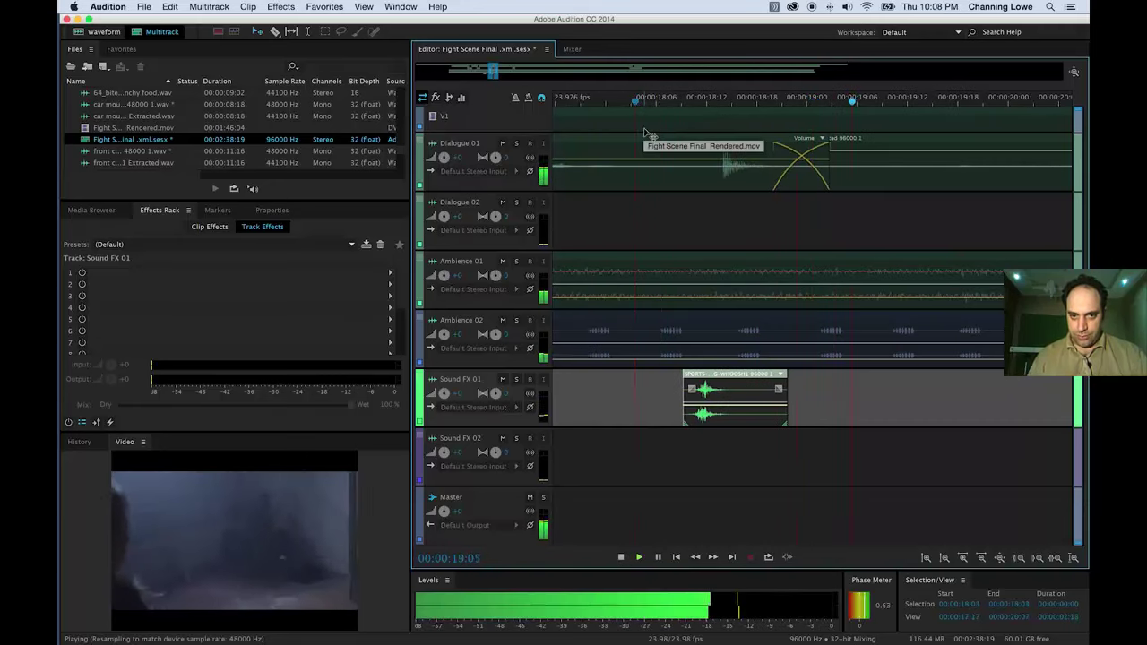
{"action": "key", "text": "space"}
Play the scene on from about 00:00:19:09 to 00:00:22:01 to locate the next bat swing.
{"action": "key", "text": "space"}
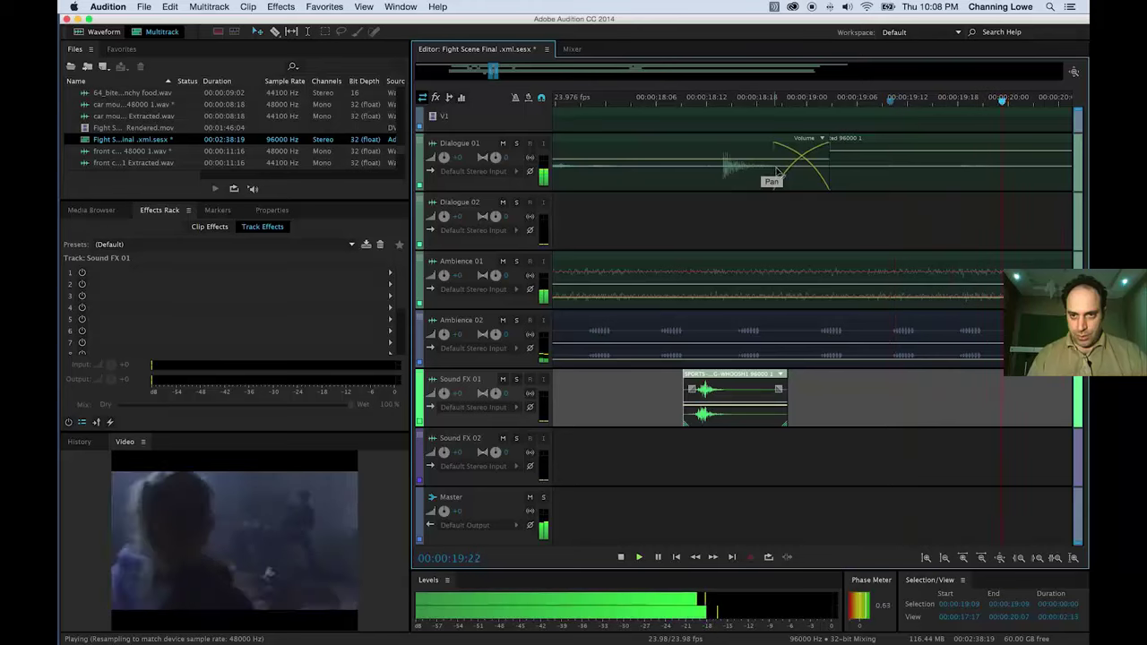
{"action": "key", "text": "space"}
{"action": "key", "text": "minus"}
{"action": "key", "text": "minus"}
{"action": "key", "text": "minus"}
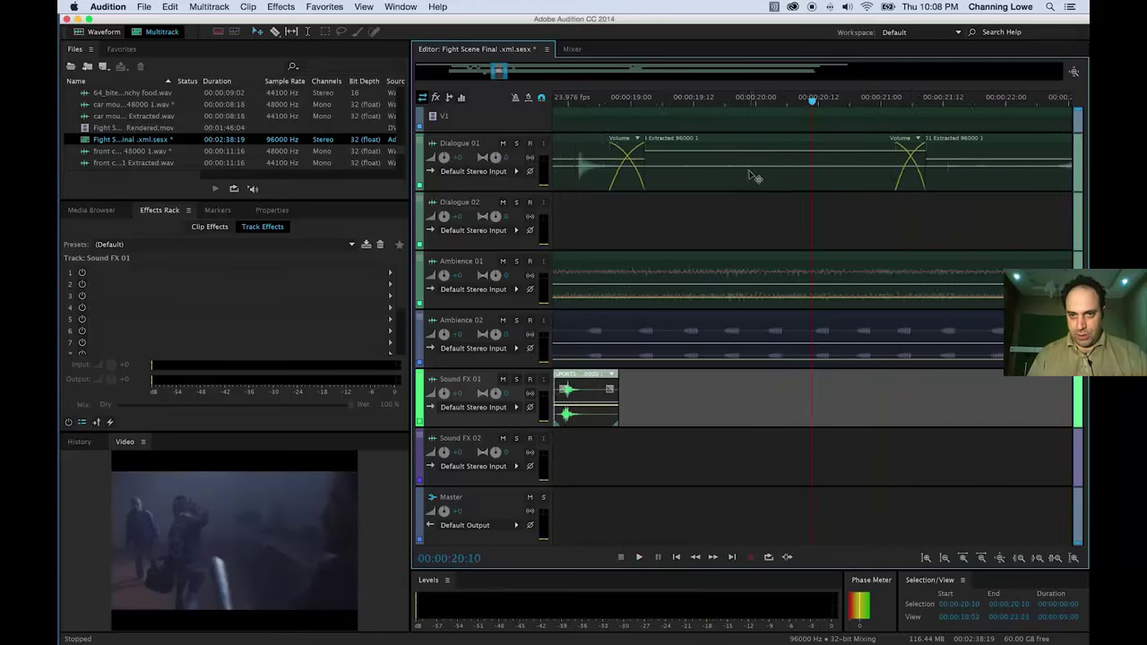
{"action": "key", "text": "minus"}
{"action": "key", "text": "minus"}
{"action": "key", "text": "space"}
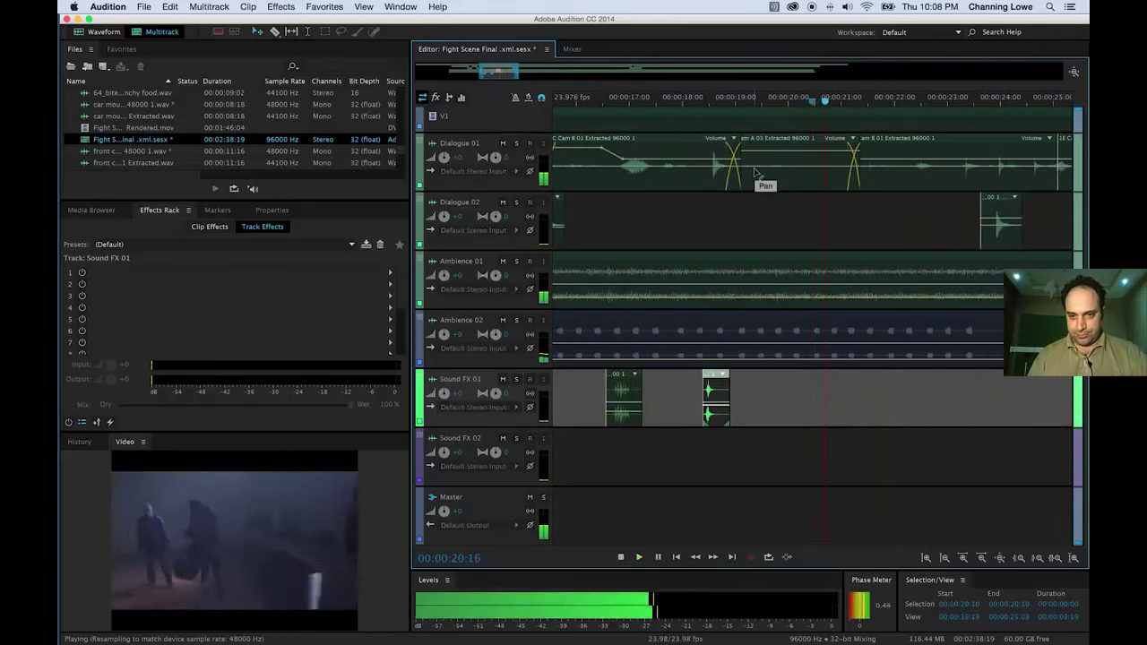
{"action": "key", "text": "space"}
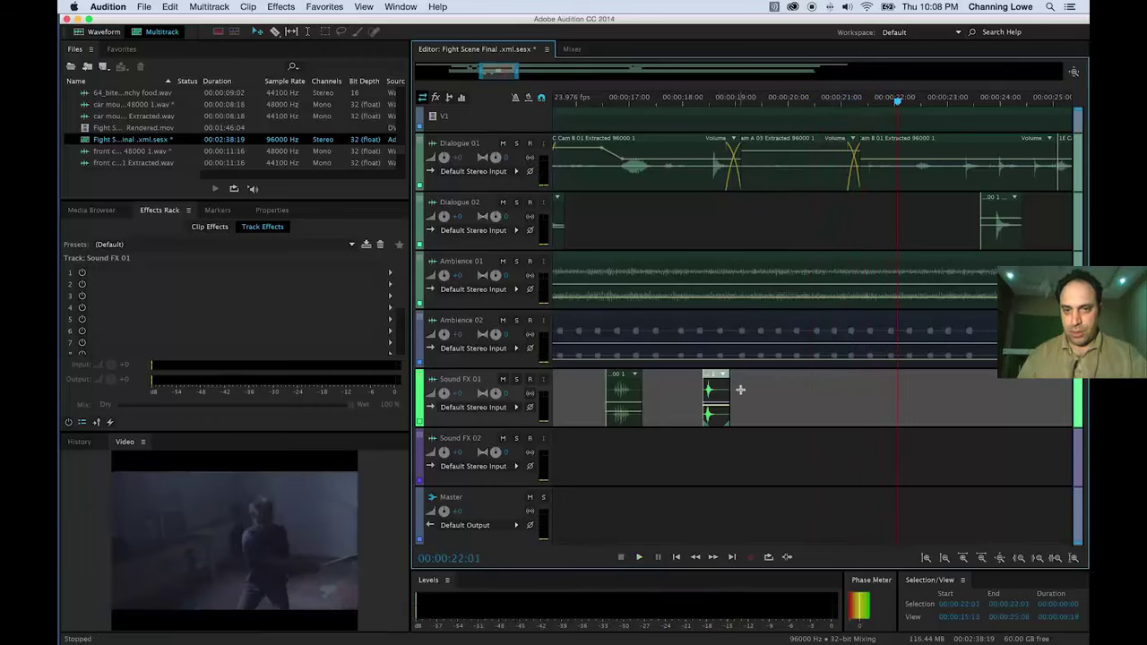
Copy the golf swing whoosh clip and paste it on Sound FX 01 at 00:00:21:20, where the next bat swing begins.
{"action": "left_click", "coordinate": [711, 414]}
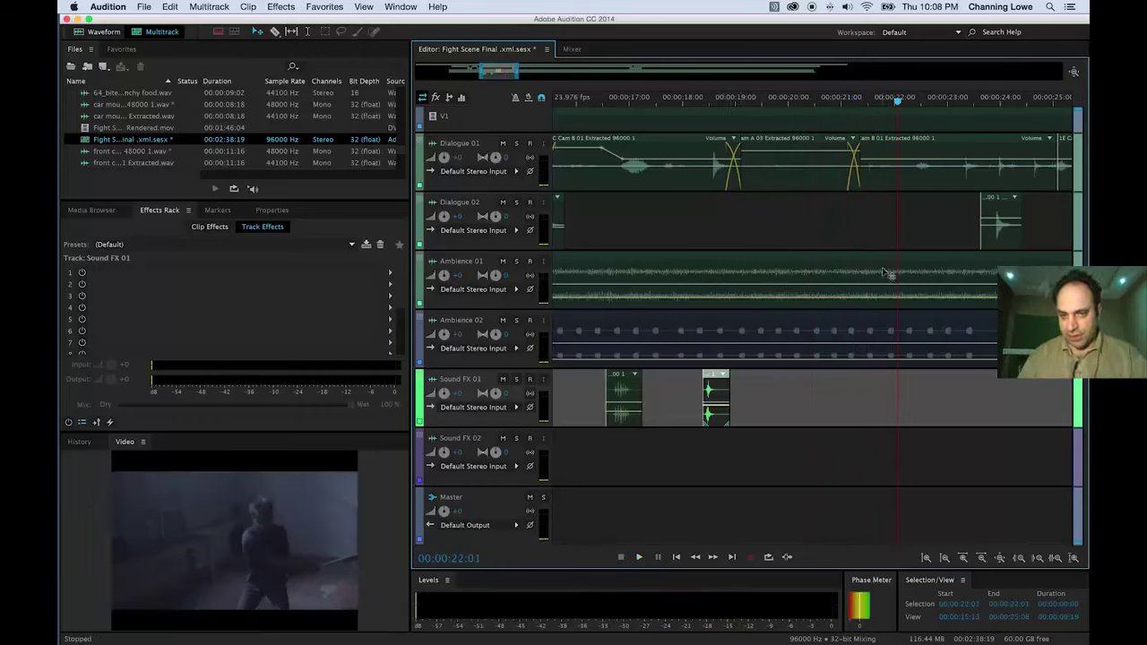
{"action": "left_click_drag", "start_coordinate": [896, 102], "coordinate": [888, 103]}
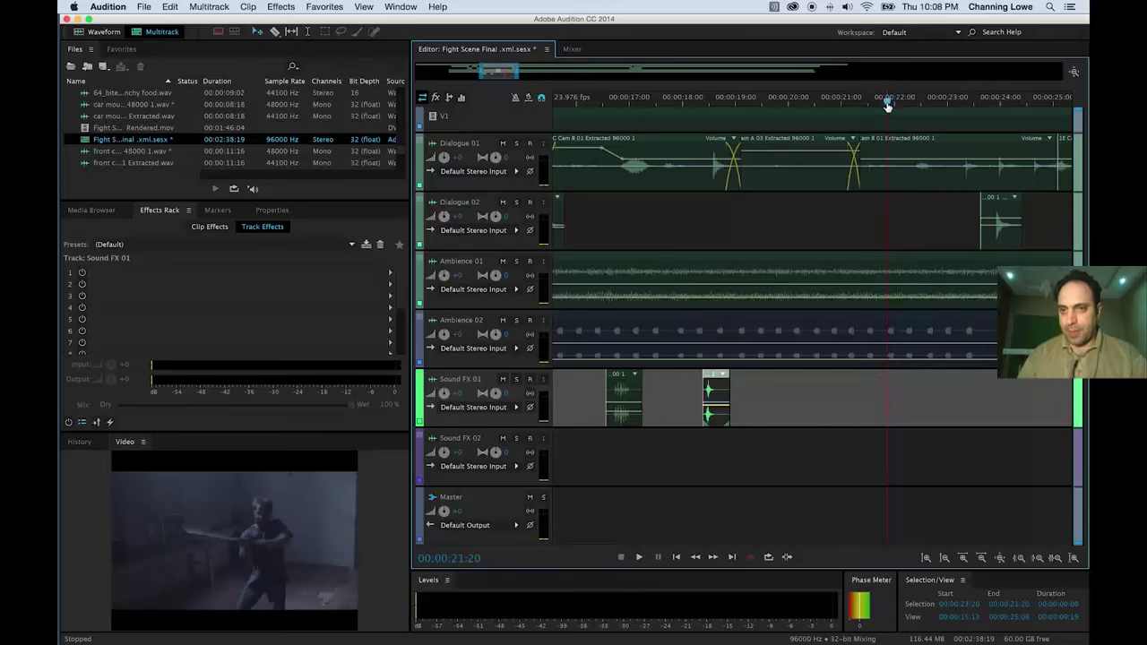
{"action": "key", "text": "equal"}
{"action": "key", "text": "equal"}
{"action": "key", "text": "equal"}
{"action": "key", "text": "equal"}
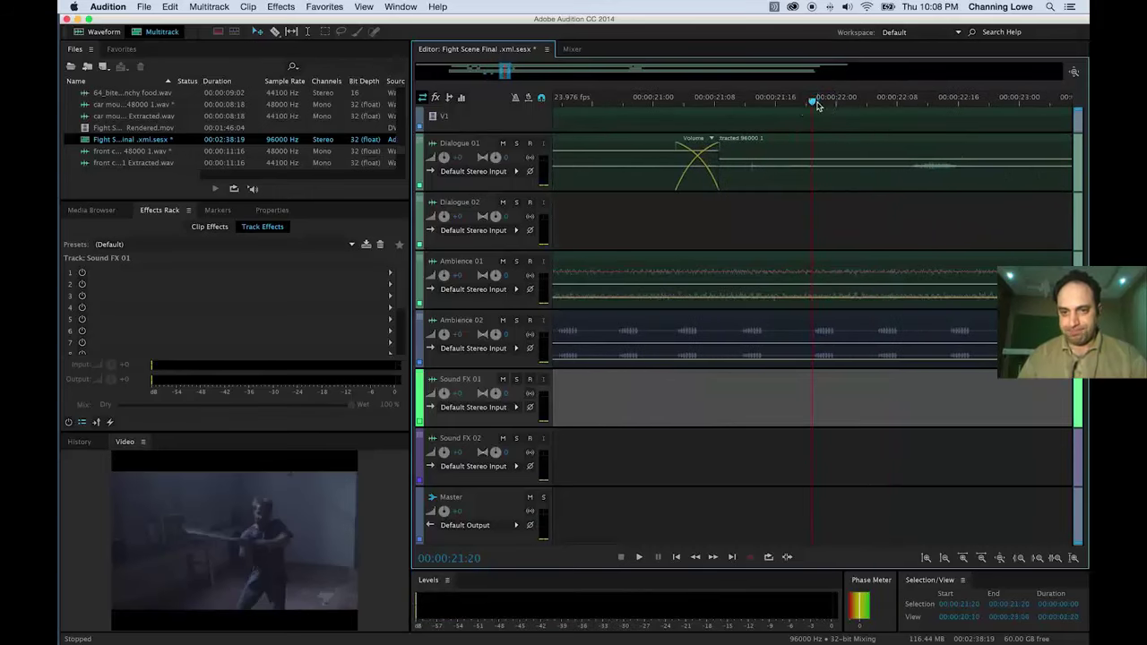
{"action": "left_click_drag", "start_coordinate": [816, 104], "coordinate": [807, 103]}
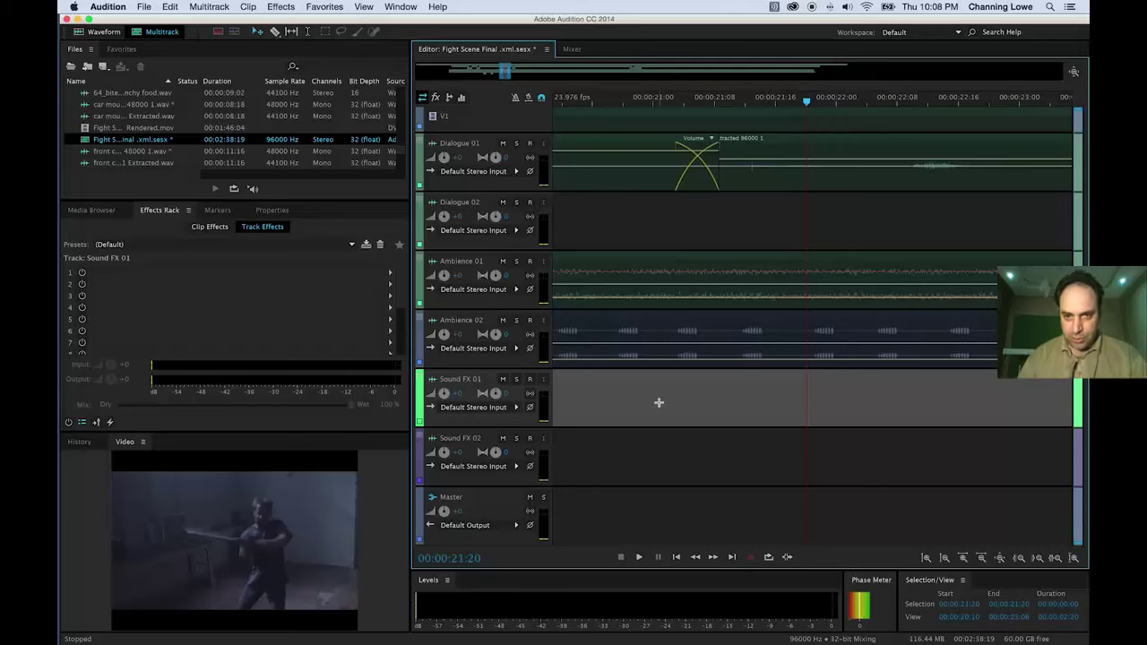
{"action": "left_click_drag", "start_coordinate": [665, 400], "coordinate": [808, 394]}
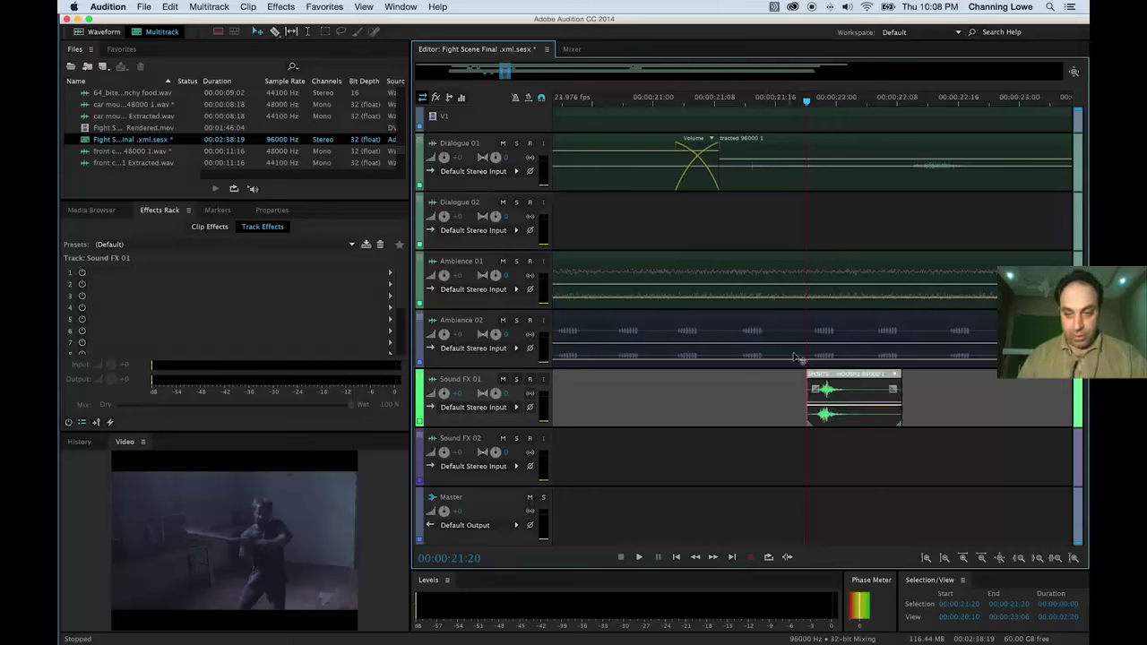
Move the pasted whoosh to start at about 00:00:21:19 so its peak meets the swing at 00:00:21:21, and play it back.
{"action": "key", "text": "equal"}
{"action": "key", "text": "equal"}
{"action": "key", "text": "equal"}
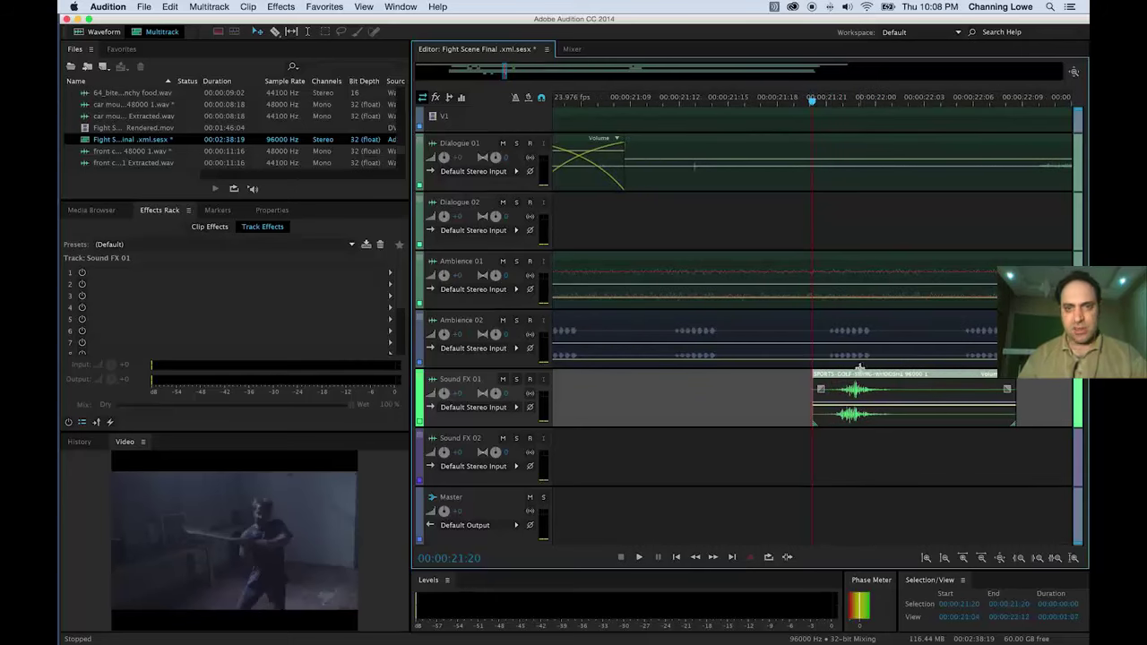
{"action": "left_click_drag", "start_coordinate": [810, 101], "coordinate": [837, 109]}
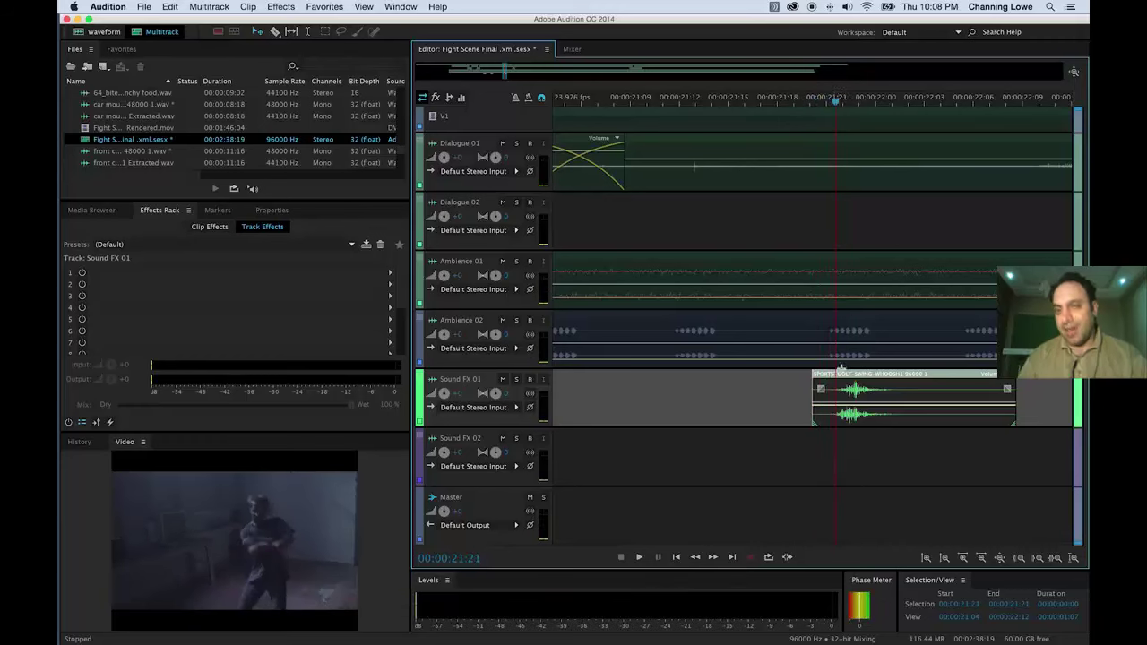
{"action": "left_click_drag", "start_coordinate": [854, 385], "coordinate": [839, 390]}
{"action": "key", "text": "space"}
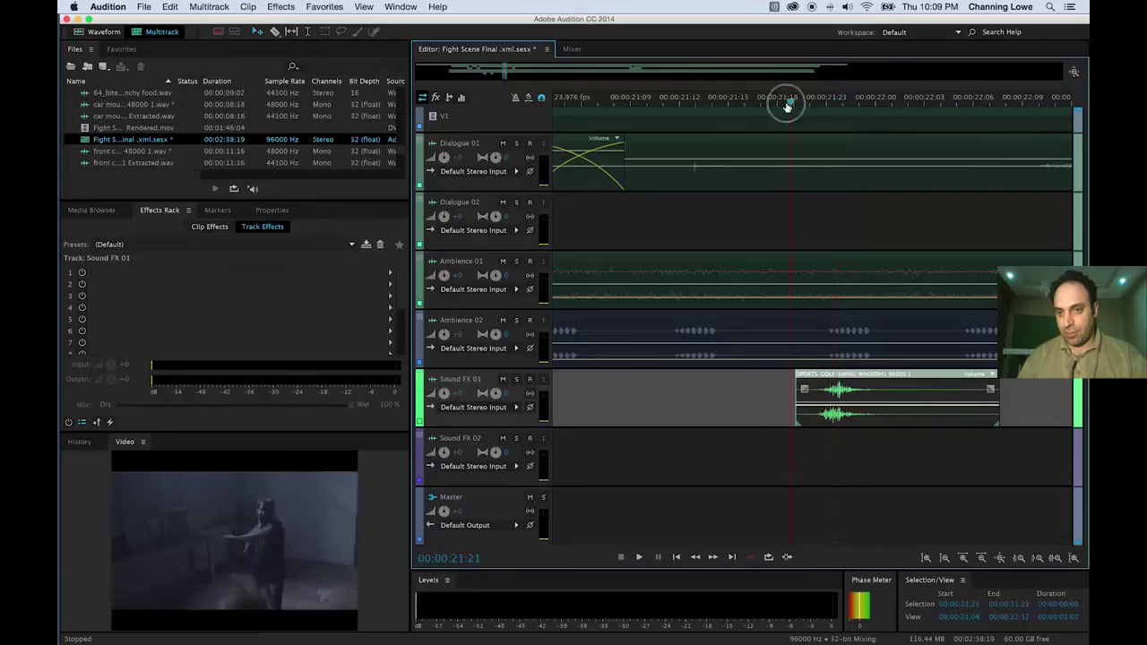
{"action": "key", "text": "space"}
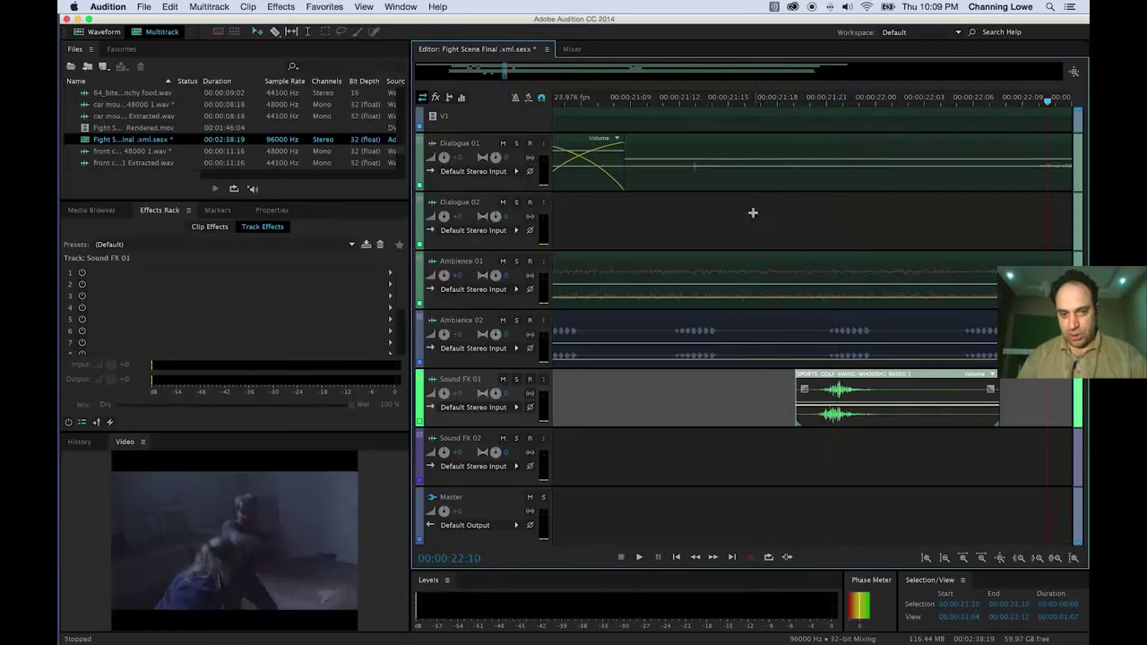
Play on to find the following bat swing and paste another whoosh on Sound FX 01 at 00:00:22:13.
{"action": "key", "text": "minus"}
{"action": "key", "text": "minus"}
{"action": "key", "text": "minus"}
{"action": "key", "text": "minus"}
{"action": "key", "text": "minus"}
{"action": "key", "text": "minus"}
{"action": "key", "text": "minus"}
{"action": "key", "text": "space"}
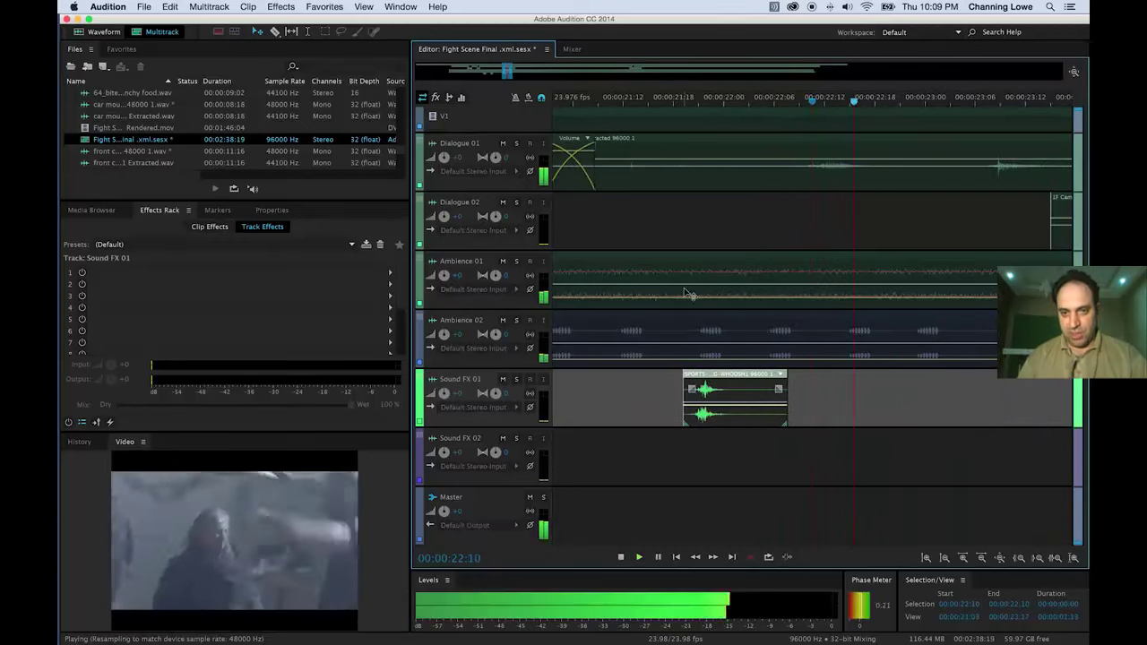
{"action": "key", "text": "space"}
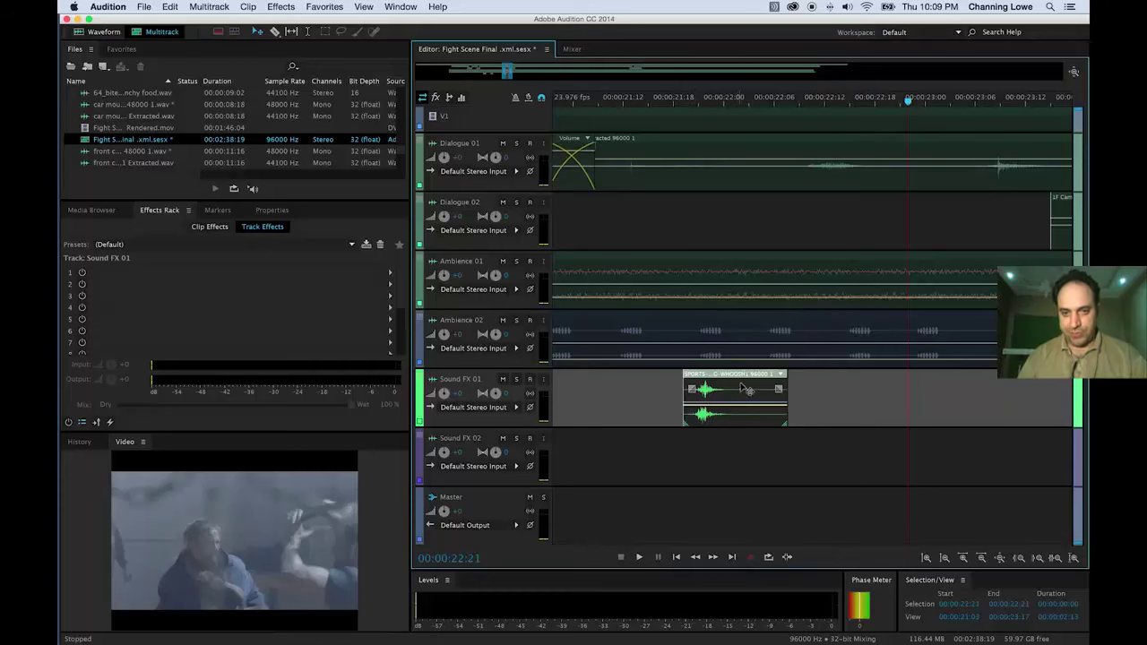
{"action": "left_click_drag", "start_coordinate": [902, 101], "coordinate": [816, 107]}
{"action": "key", "text": "super+v"}
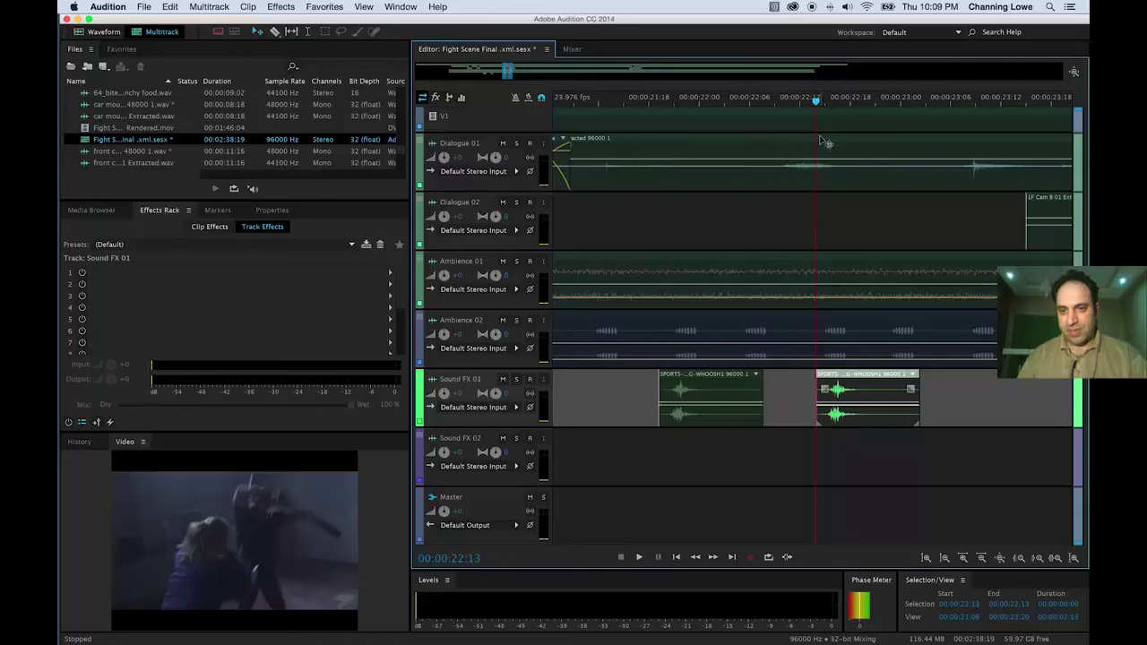
Move this whoosh to start at about 00:00:22:10 so its peak meets the swing, and play through to 00:00:23:12.
{"action": "left_click_drag", "start_coordinate": [847, 394], "coordinate": [821, 394]}
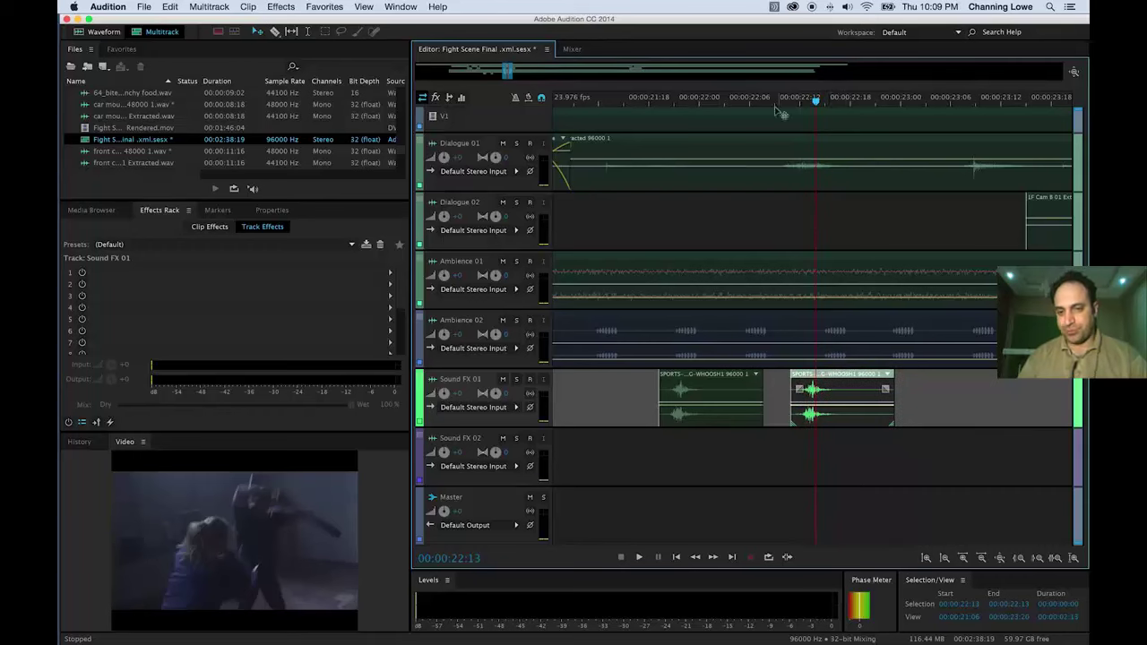
{"action": "key", "text": "space"}
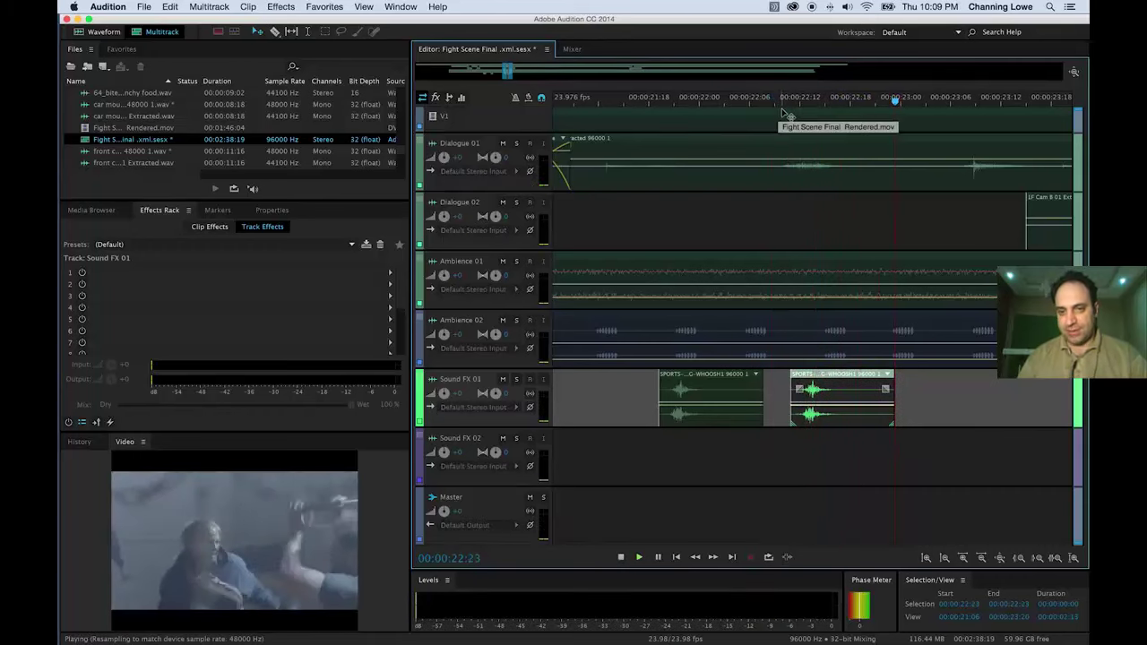
{"action": "key", "text": "space"}
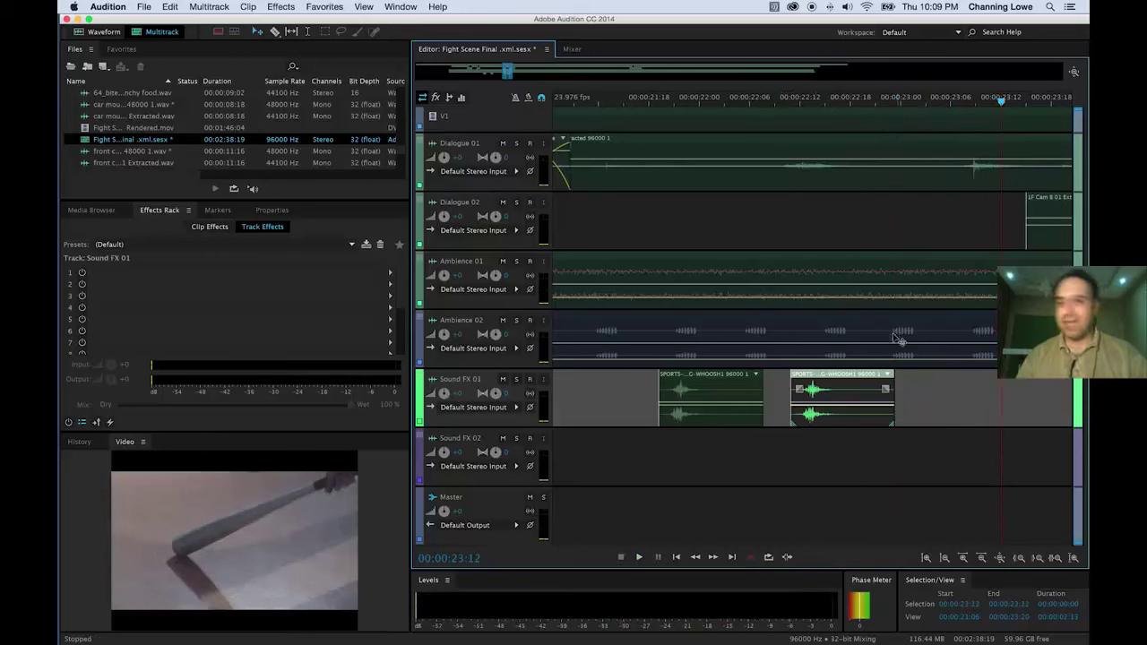
Paste another whoosh on Sound FX 01, move it to start at about 00:00:23:02, and check it from 00:00:22:23.
{"action": "key", "text": "ctrl+v"}
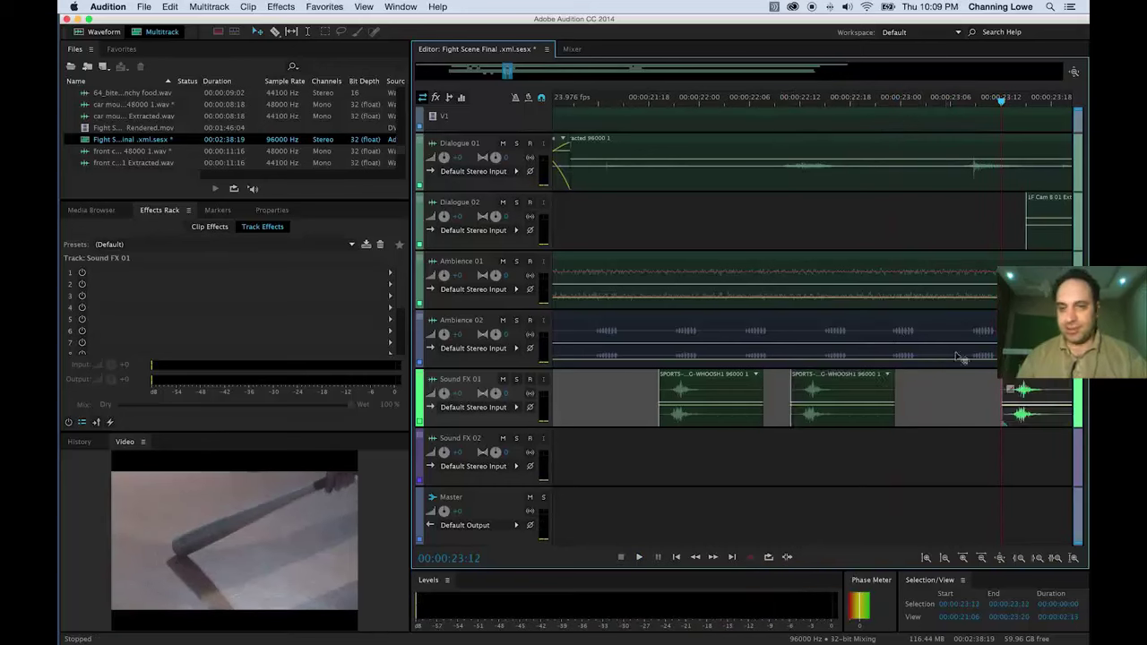
{"action": "left_click_drag", "start_coordinate": [1022, 385], "coordinate": [941, 386]}
{"action": "left_click", "coordinate": [894, 101]}
{"action": "key", "text": "space"}
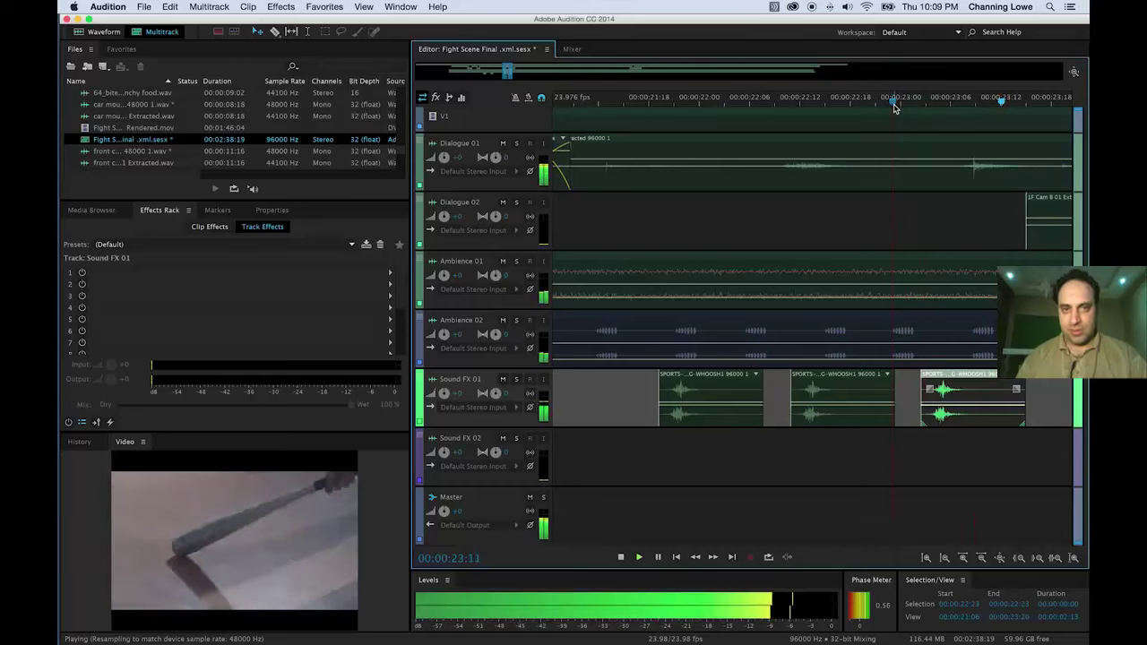
{"action": "key", "text": "space"}
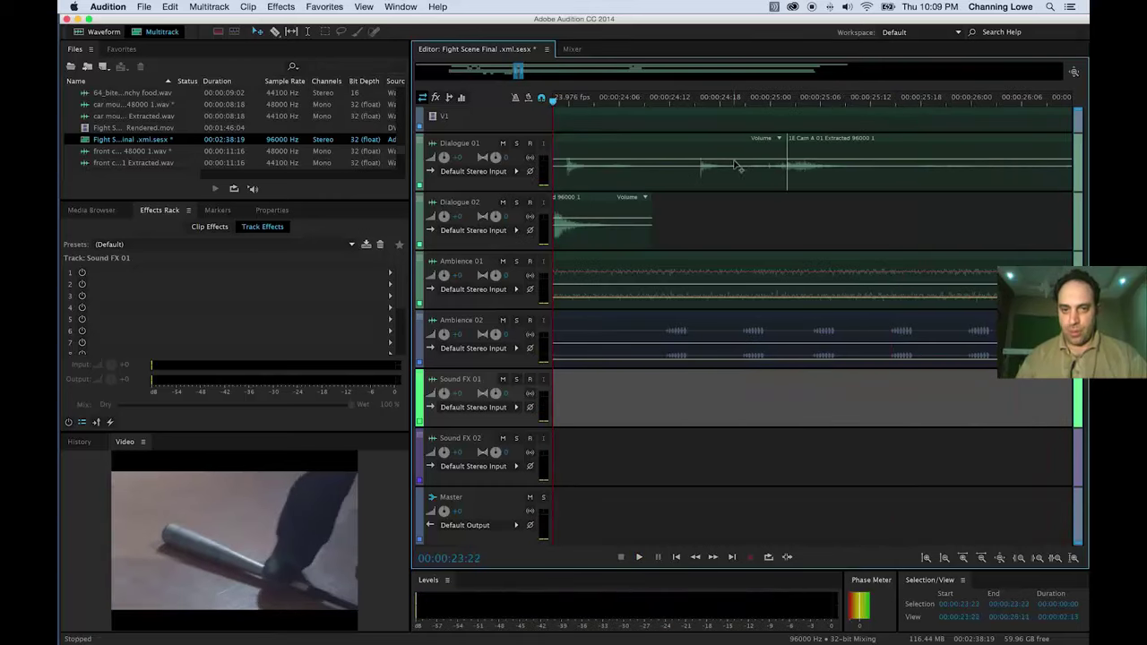
Play the scene on to 00:00:25:11 to find the next action needing a sound effect.
{"action": "key", "text": "space"}
{"action": "key", "text": "space"}
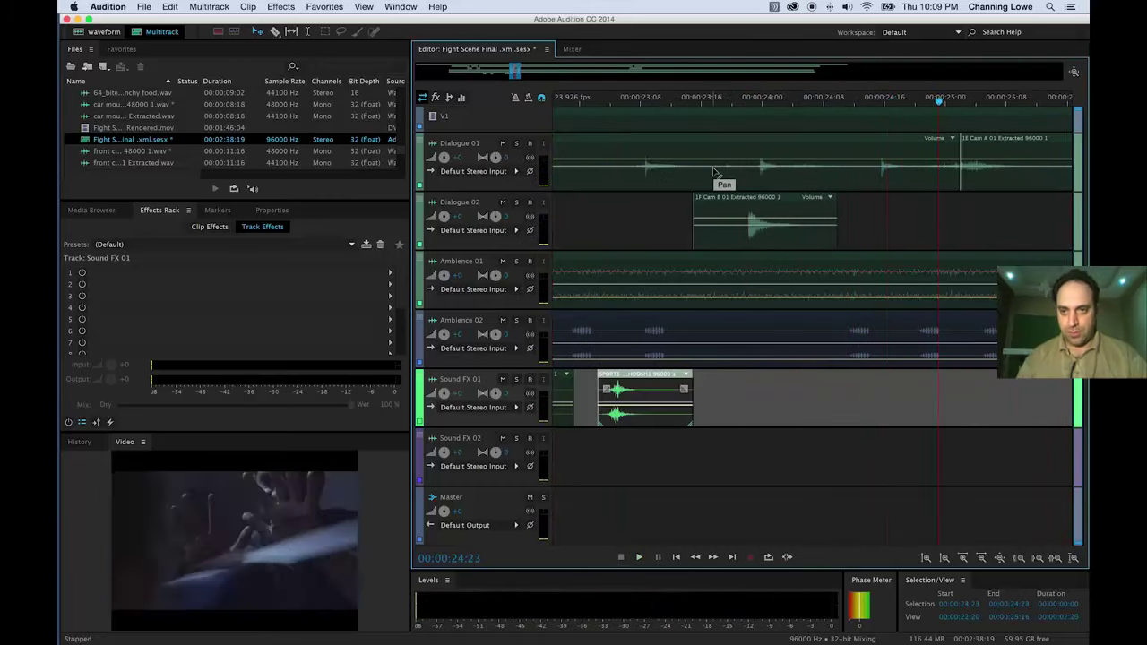
{"action": "key", "text": "space"}
{"action": "key", "text": "space"}
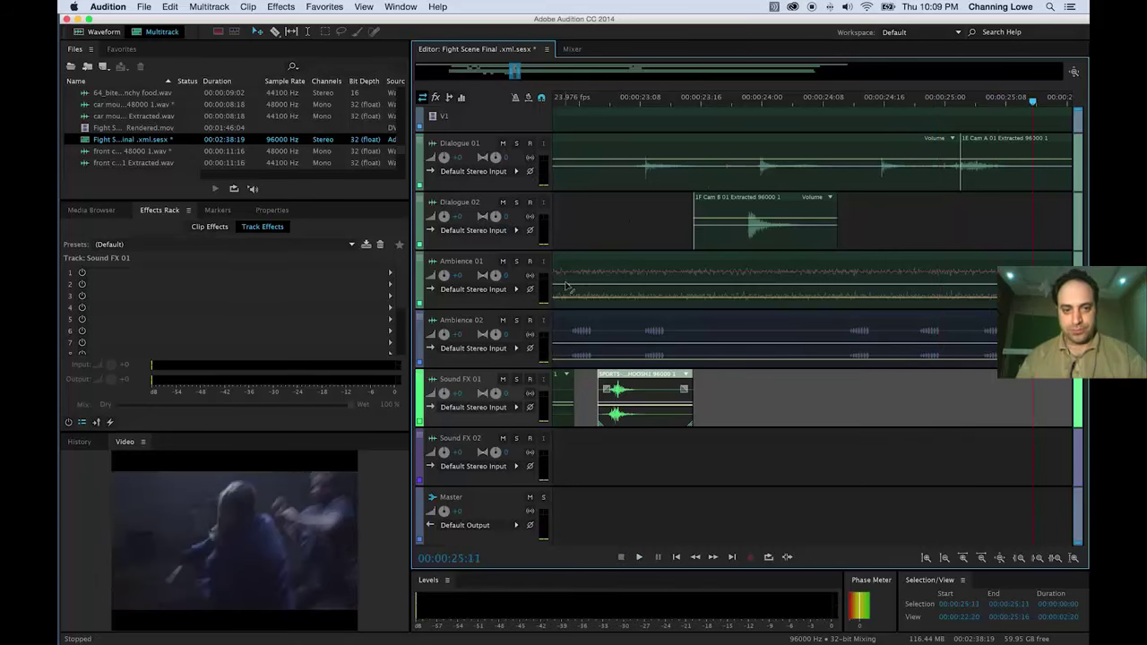
Switch to Finder and search the Sound FX folder for "slice", then for "cut".
{"action": "key", "text": "super+Tab"}
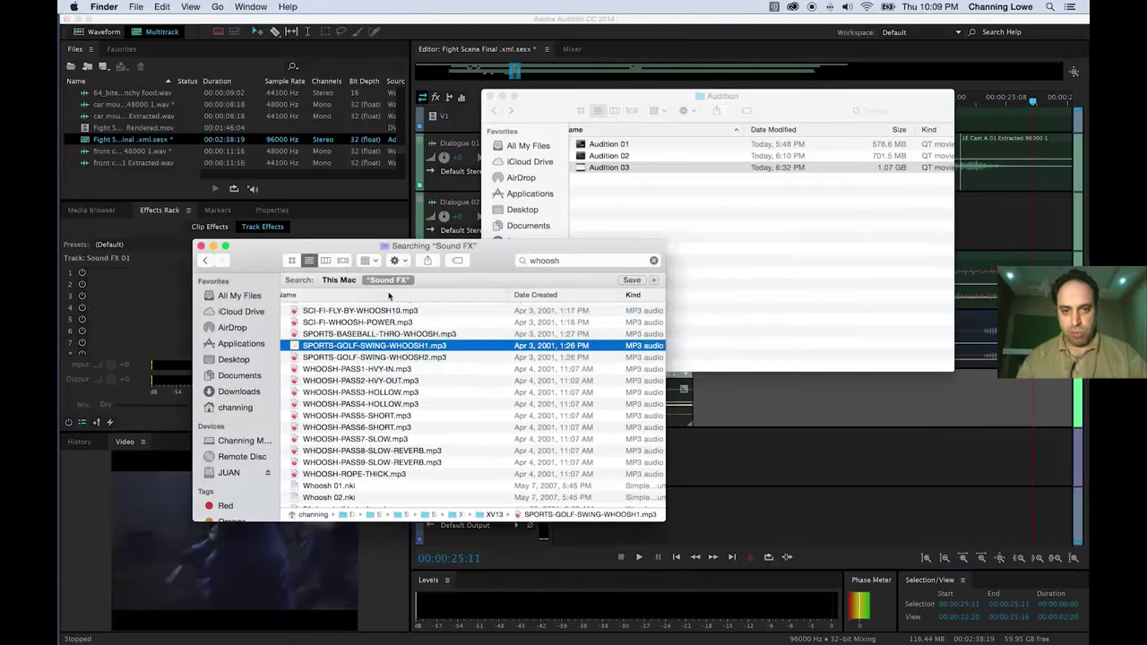
{"action": "double_click", "coordinate": [547, 261]}
{"action": "type", "text": "s"}
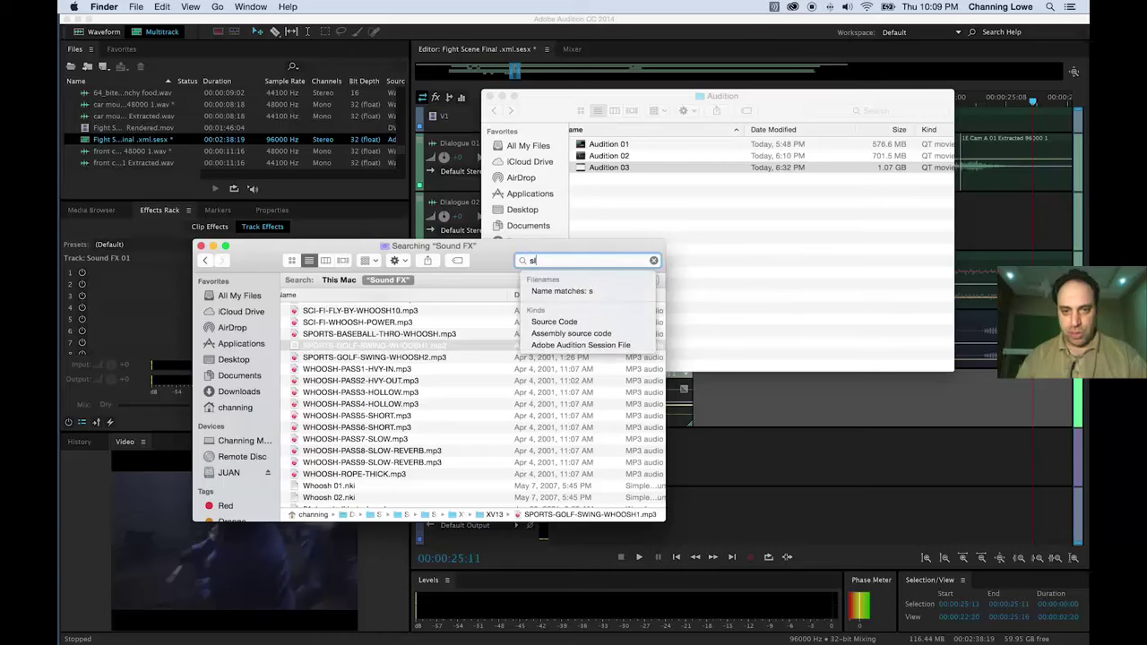
{"action": "type", "text": "lice"}
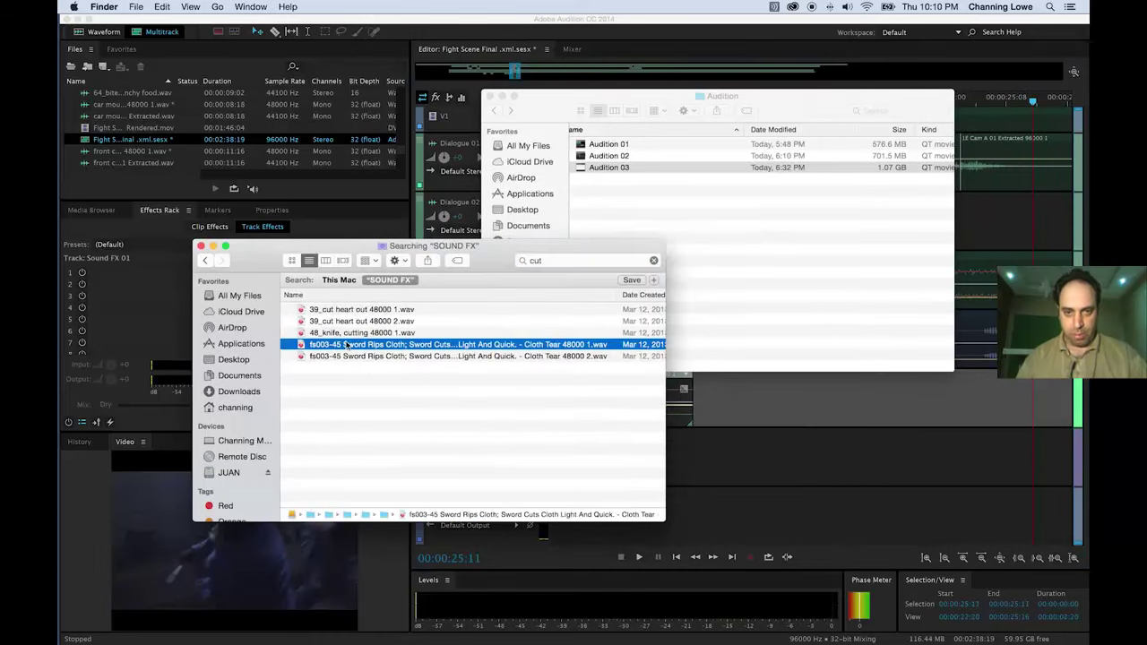
Add the first "fs003-45 Sword Rips Cloth" file to Sound FX 01 at about 00:00:24:15 in Audition, and scrub the video to 00:00:25:00.
{"action": "left_click_drag", "start_coordinate": [352, 348], "coordinate": [892, 395]}
{"action": "left_click", "coordinate": [990, 230]}
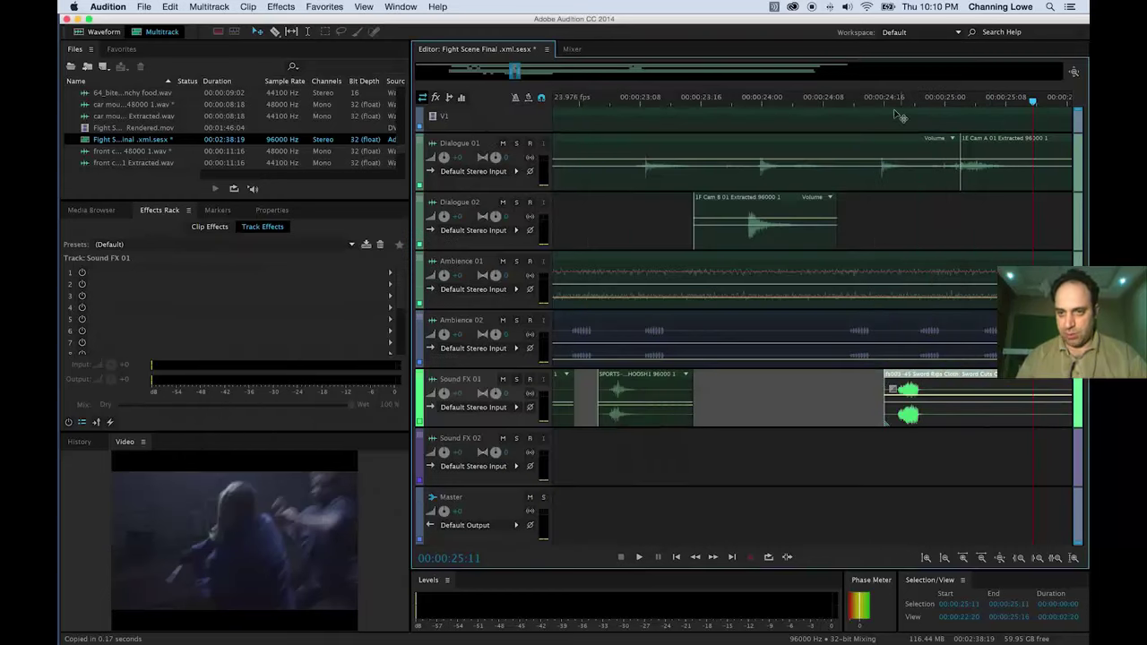
{"action": "left_click_drag", "start_coordinate": [863, 104], "coordinate": [952, 133]}
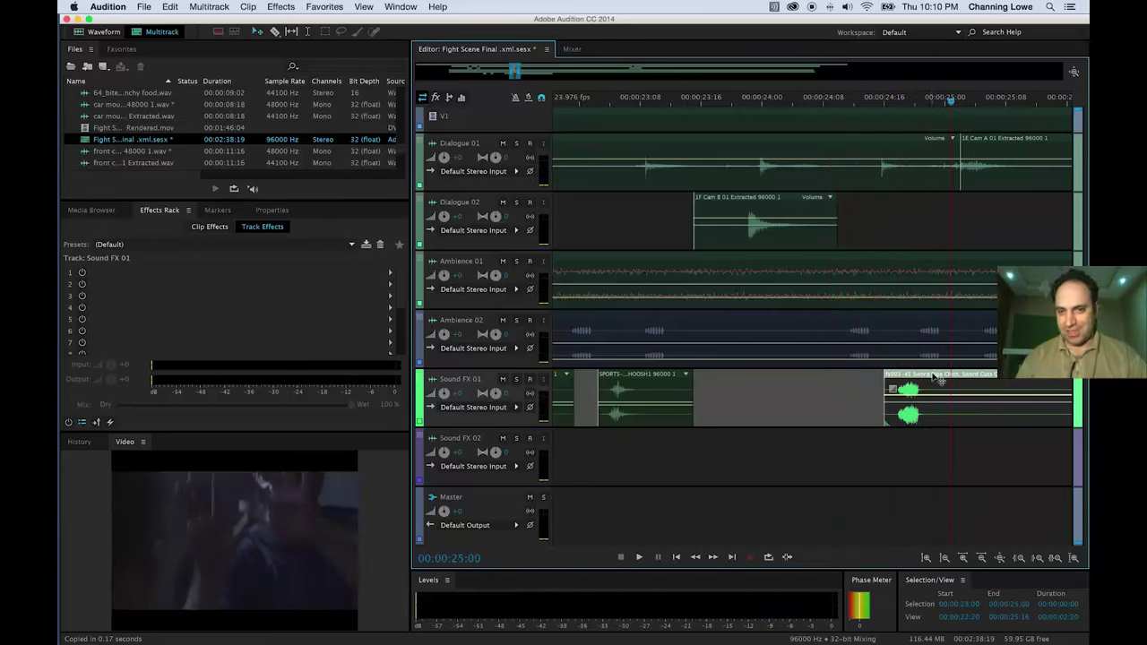
Move the cloth-rip clip on Sound FX 01 to start at about 00:00:24:21 and play it against the picture.
{"action": "left_click_drag", "start_coordinate": [937, 377], "coordinate": [980, 384]}
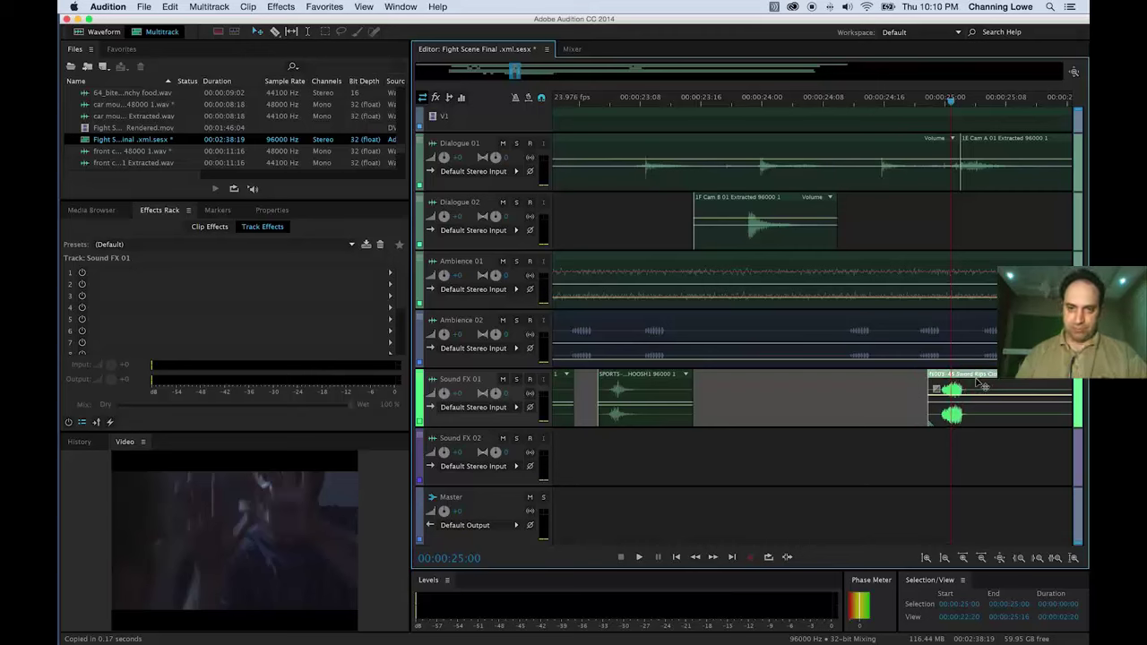
{"action": "key", "text": "space"}
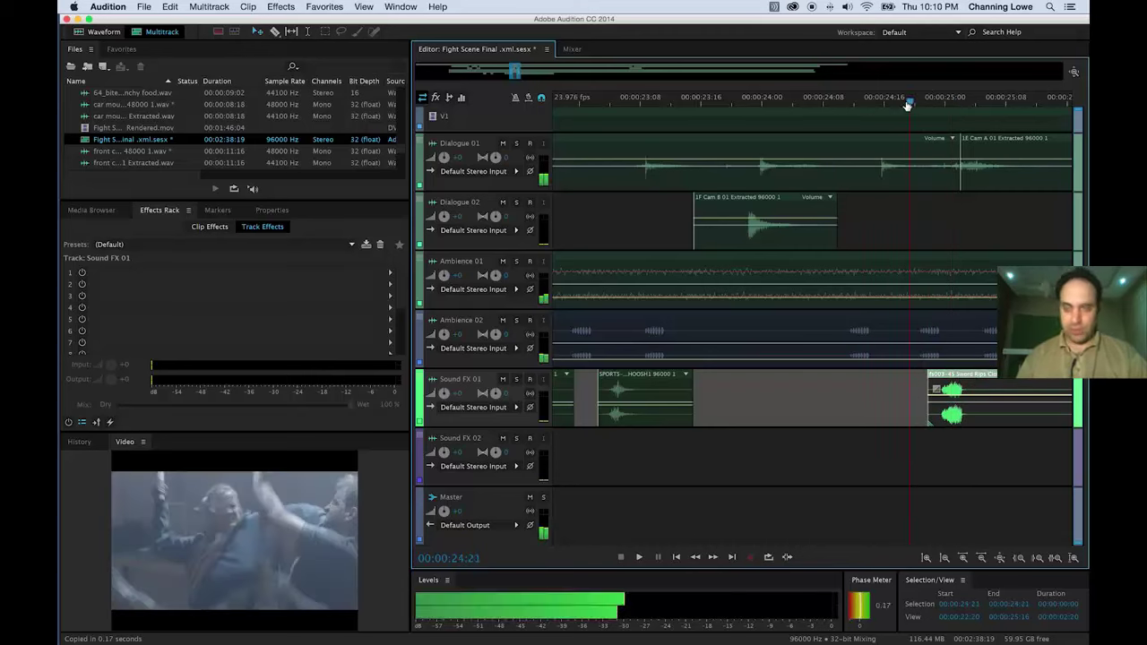
{"action": "key", "text": "space"}
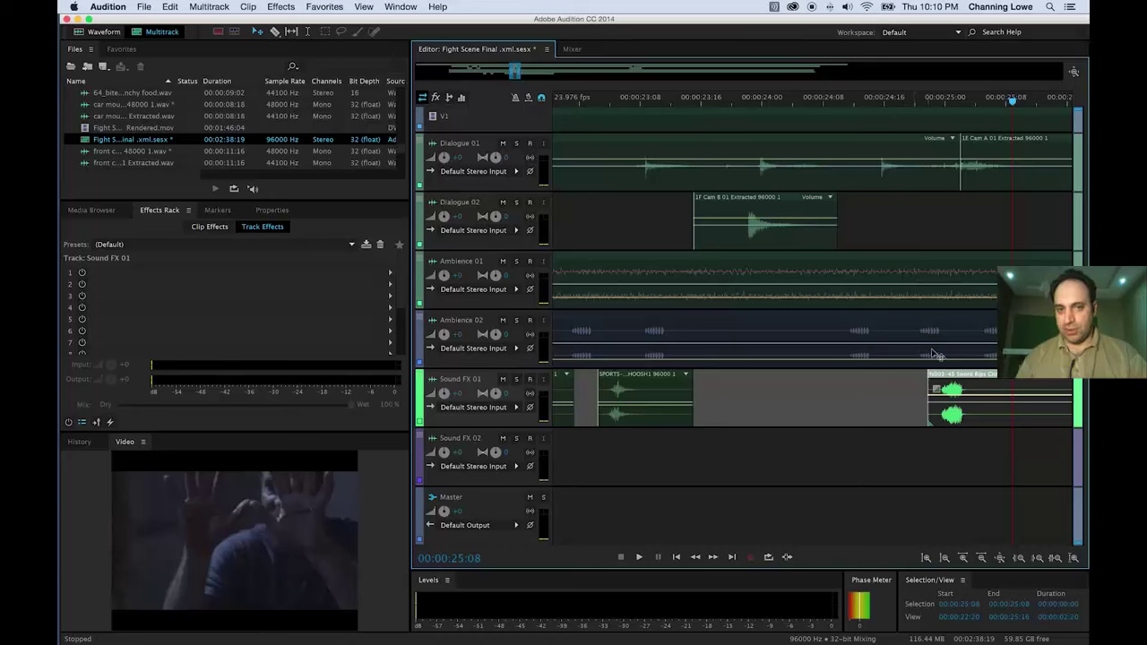
Split the cloth-rip clip at about 00:00:25:07, just after its first rip, and delete the remainder.
{"action": "key", "text": "r"}
{"action": "left_click", "coordinate": [1004, 398]}
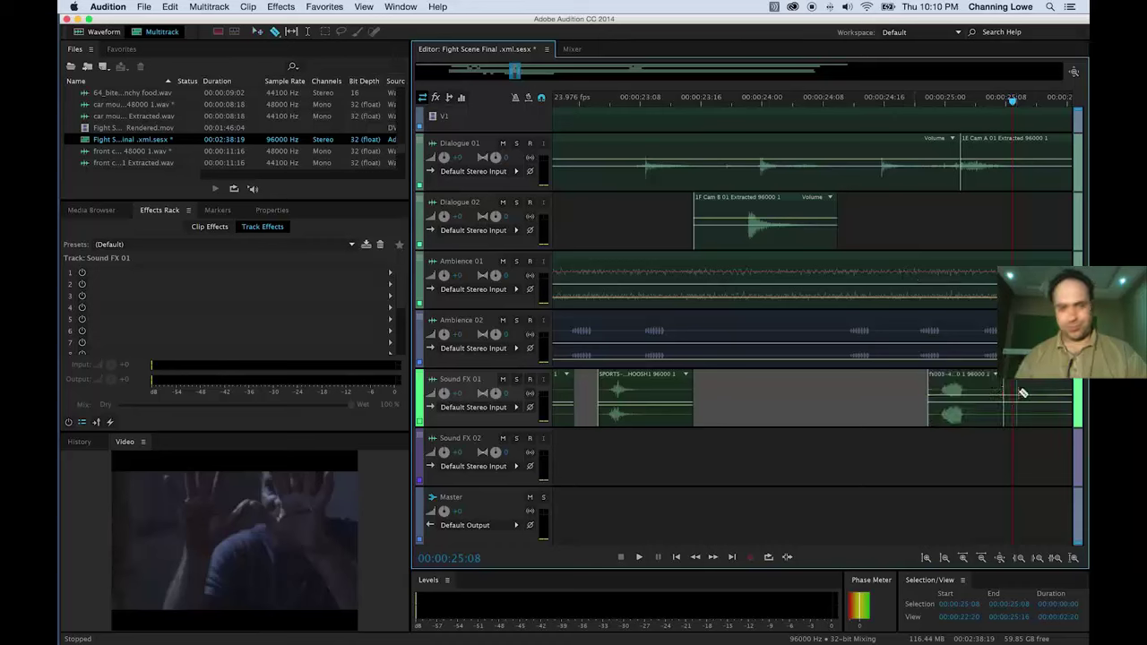
{"action": "key", "text": "v"}
{"action": "left_click", "coordinate": [1012, 392]}
{"action": "key", "text": "Delete"}
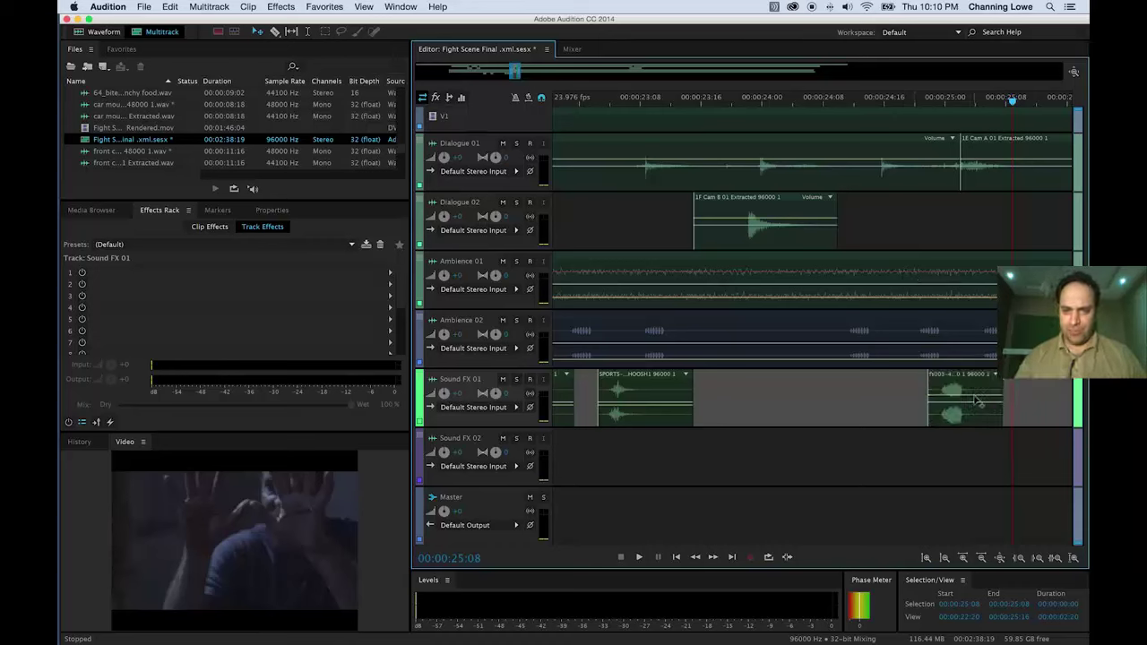
{"action": "left_click", "coordinate": [978, 403]}
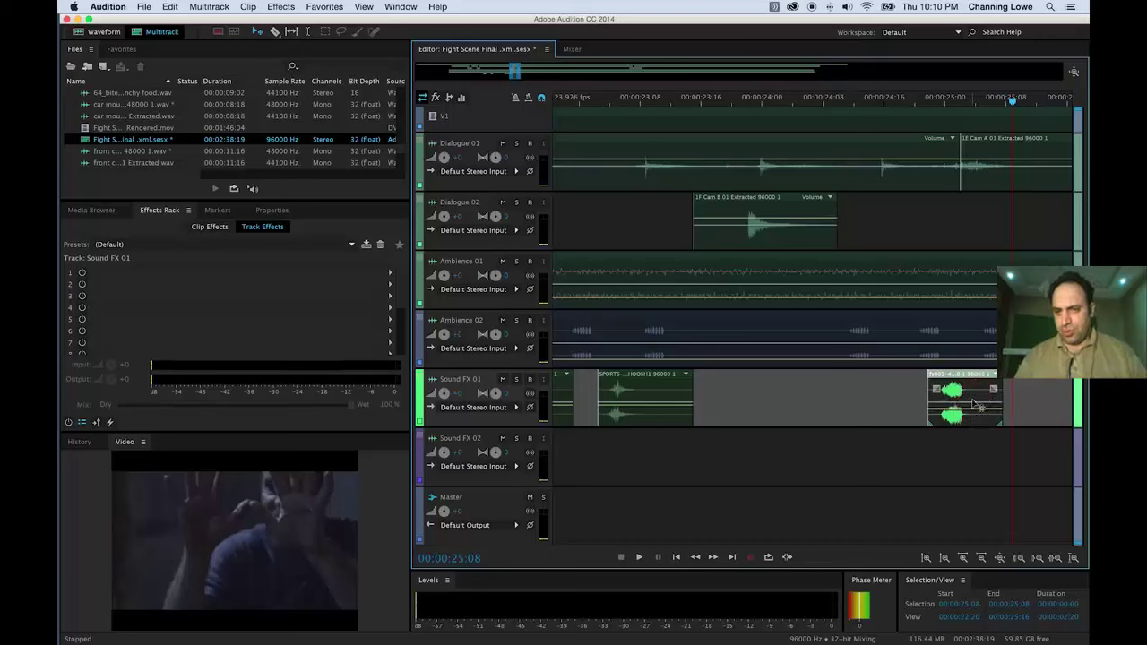
Play the scene from 00:00:44:11 to 00:00:45:06 to find the kick that needs a sound effect.
{"action": "key", "text": "minus"}
{"action": "key", "text": "minus"}
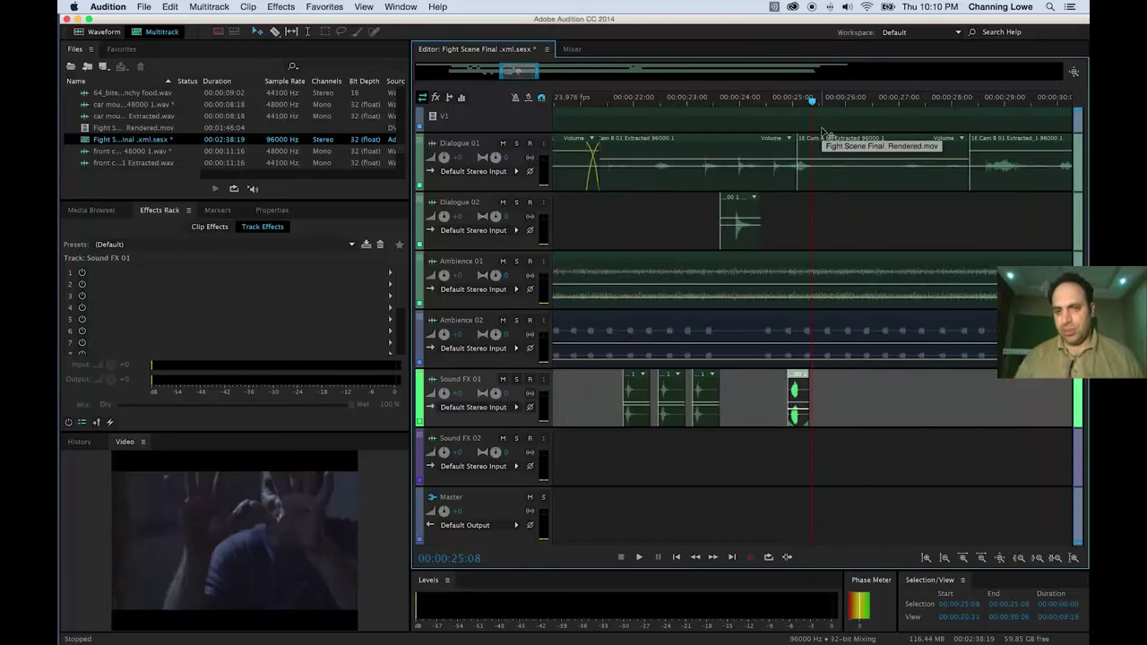
{"action": "scroll", "coordinate": [825, 133], "scroll_direction": "down", "scroll_amount": 1}
{"action": "key", "text": "space"}
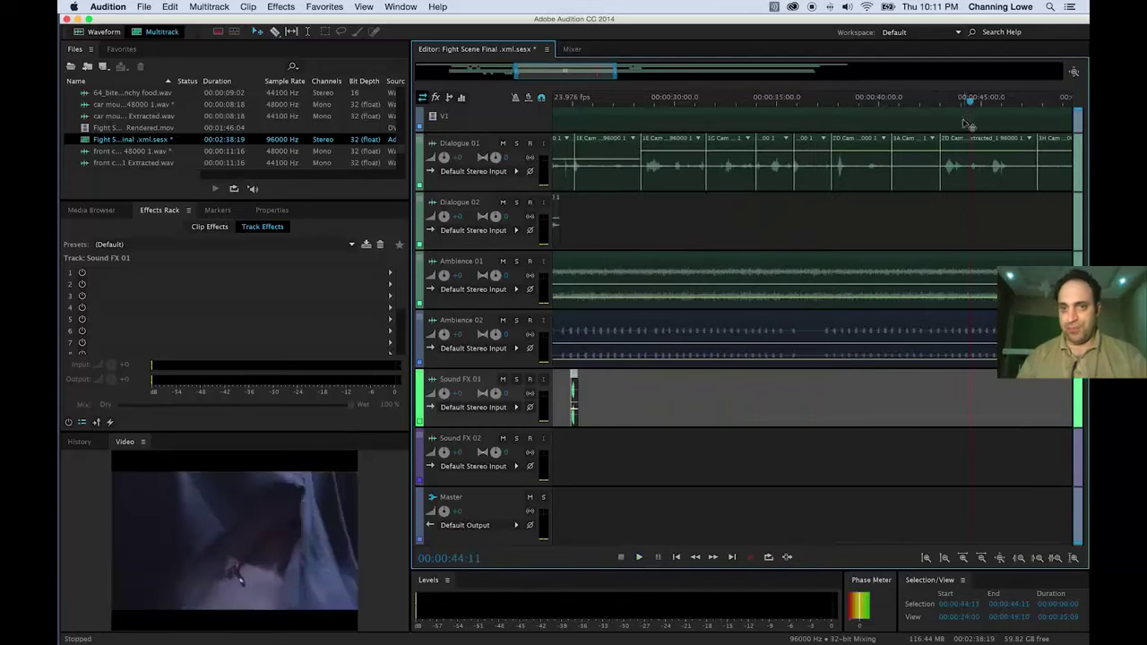
{"action": "key", "text": "space"}
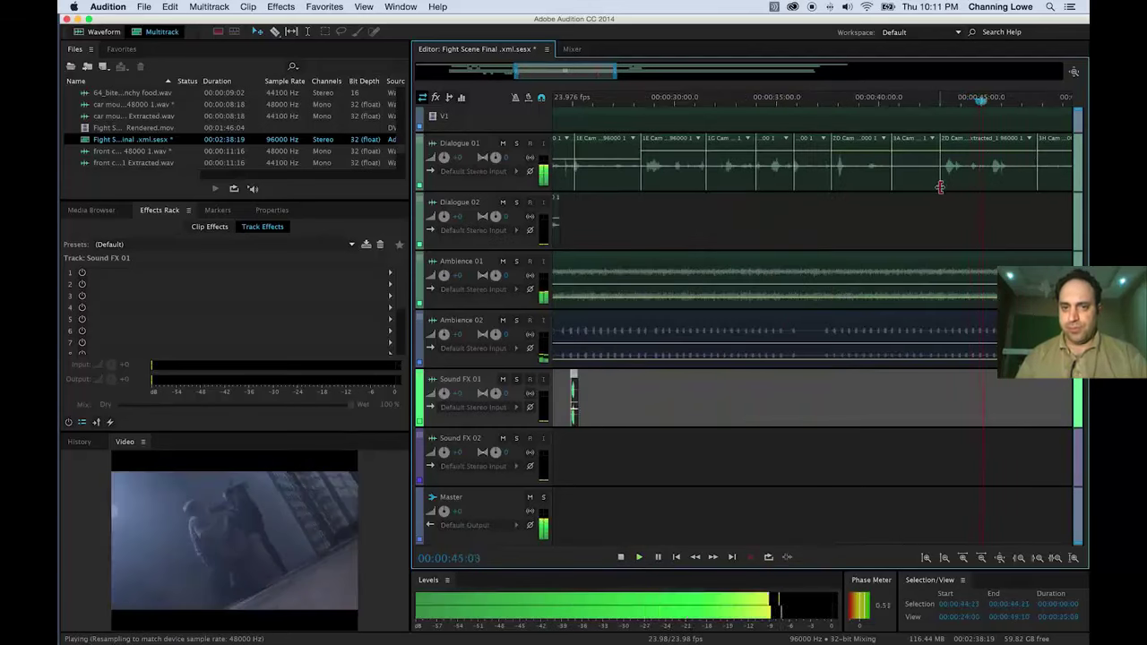
{"action": "key", "text": "space"}
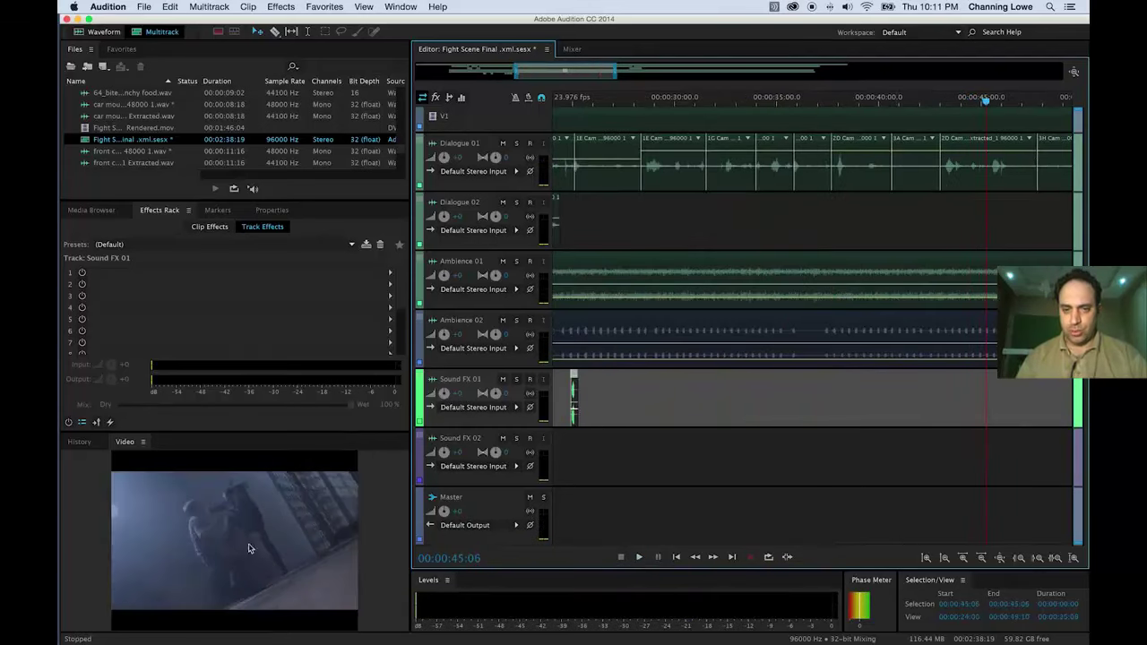
Switch to Finder, search the Sound FX folder for "kick", and preview the first "fs004-11 Kicks With Whooshes" file.
{"action": "key", "text": "super+Tab"}
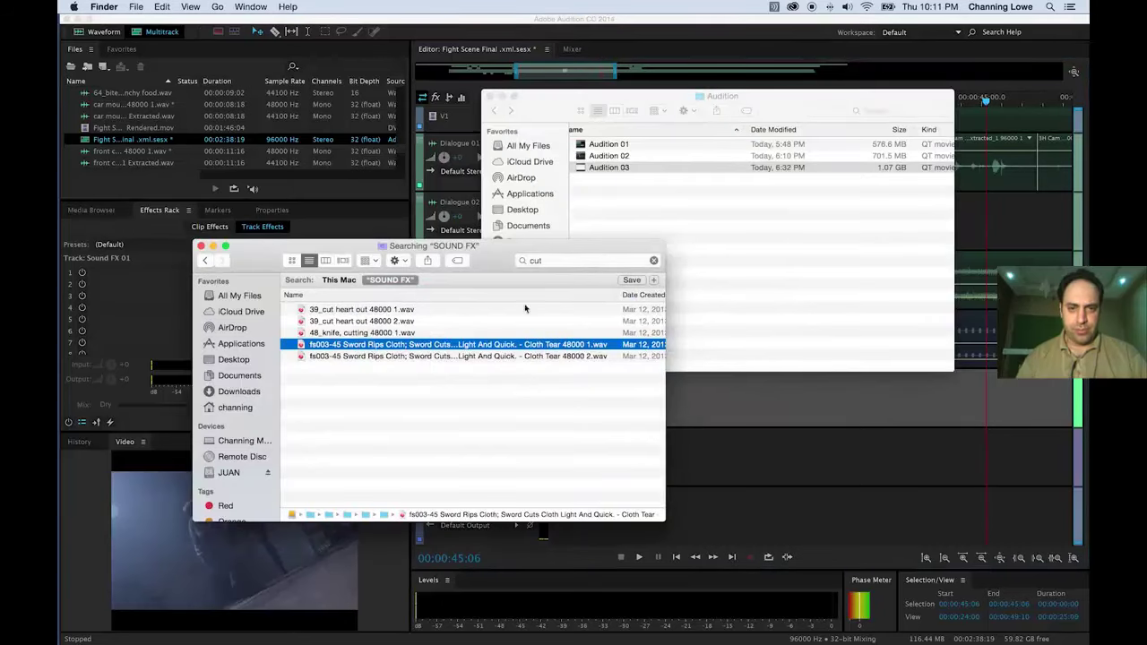
{"action": "left_click", "coordinate": [550, 260]}
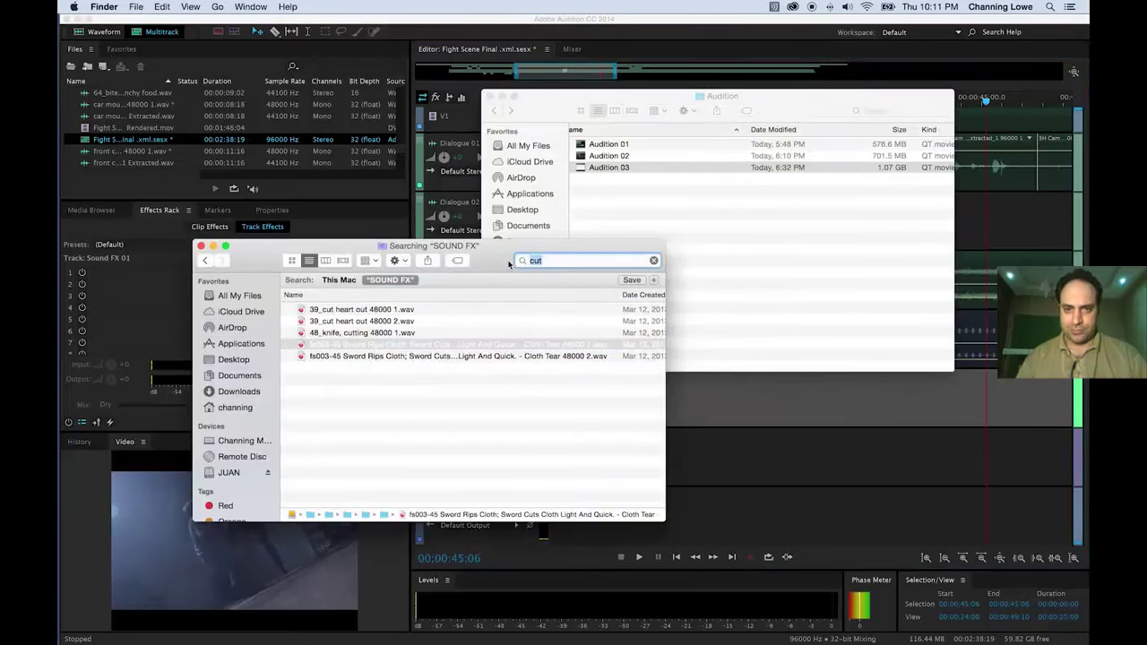
{"action": "type", "text": "kick"}
{"action": "left_click", "coordinate": [405, 379]}
{"action": "key", "text": "space"}
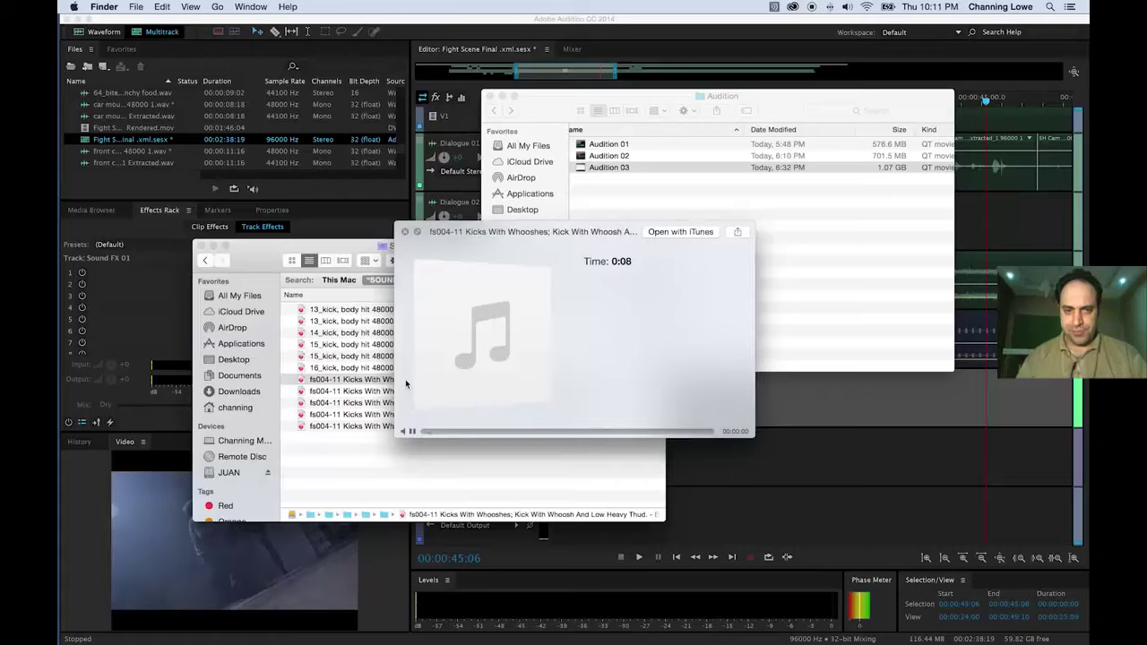
{"action": "key", "text": "space"}
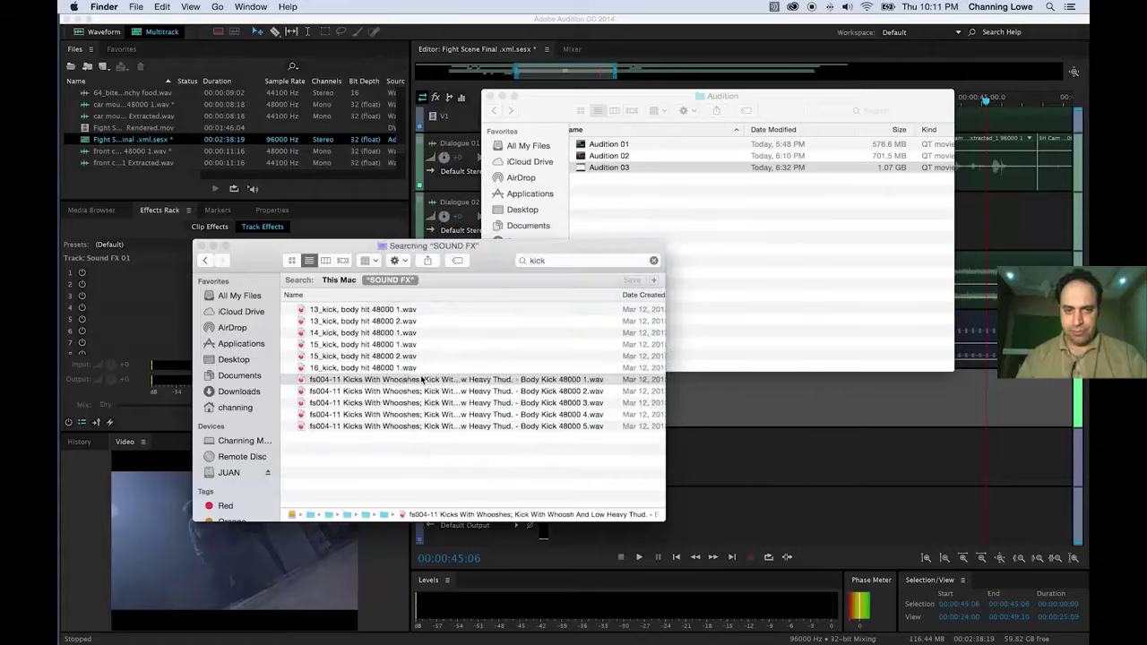
Add that kick file to Sound FX 01 in Audition at about 00:00:44:03, and locate the kick's impact frame at 00:00:45:09 in the enlarged video.
{"action": "left_click_drag", "start_coordinate": [421, 379], "coordinate": [967, 403]}
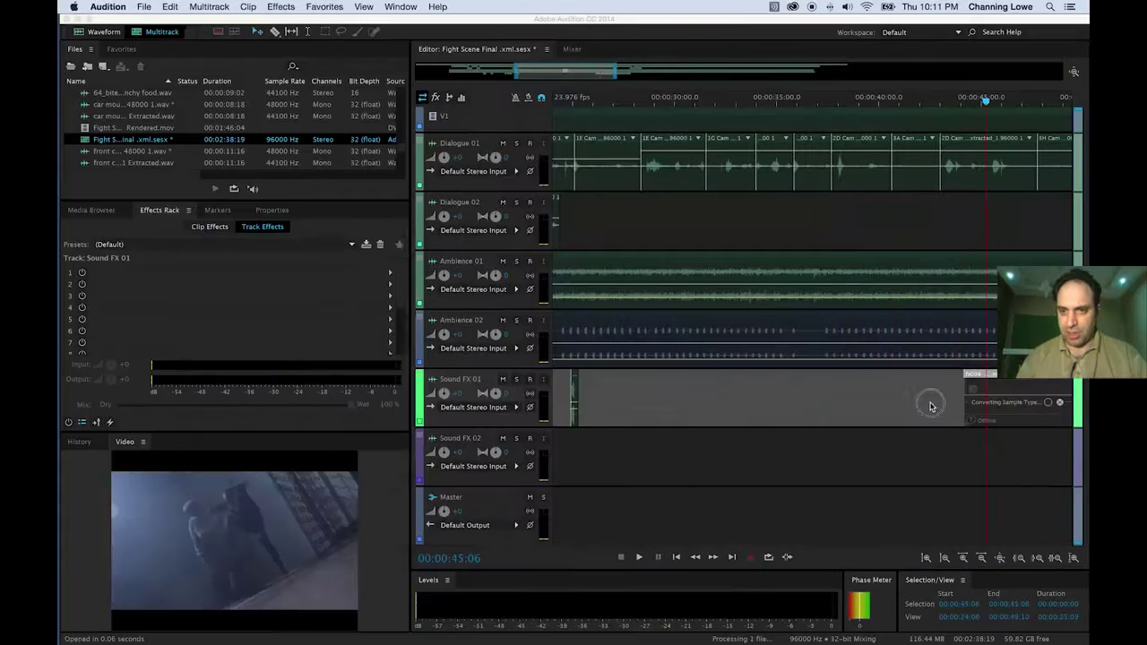
{"action": "left_click", "coordinate": [969, 101]}
{"action": "left_click_drag", "start_coordinate": [969, 100], "coordinate": [988, 101]}
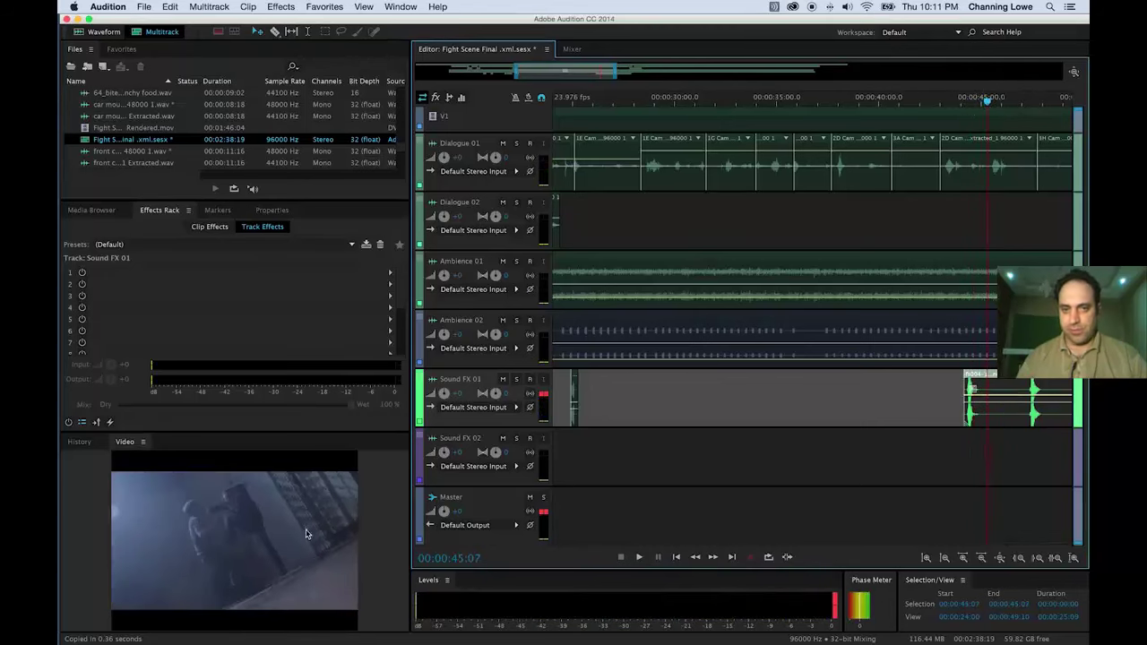
{"action": "key", "text": "grave"}
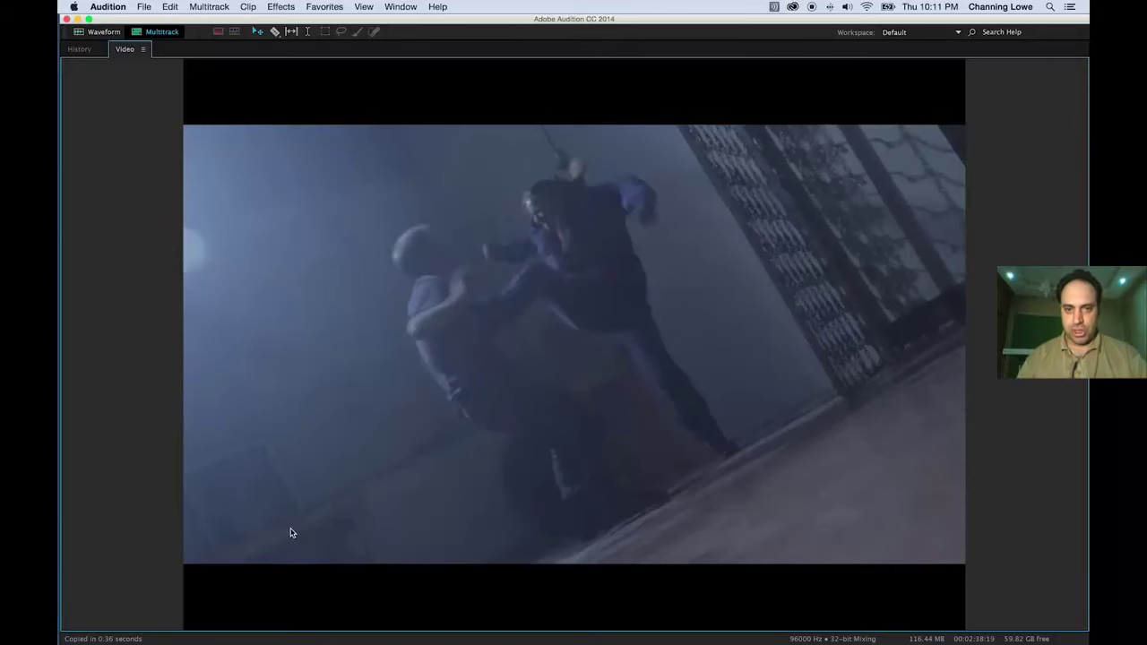
{"action": "key", "text": "grave"}
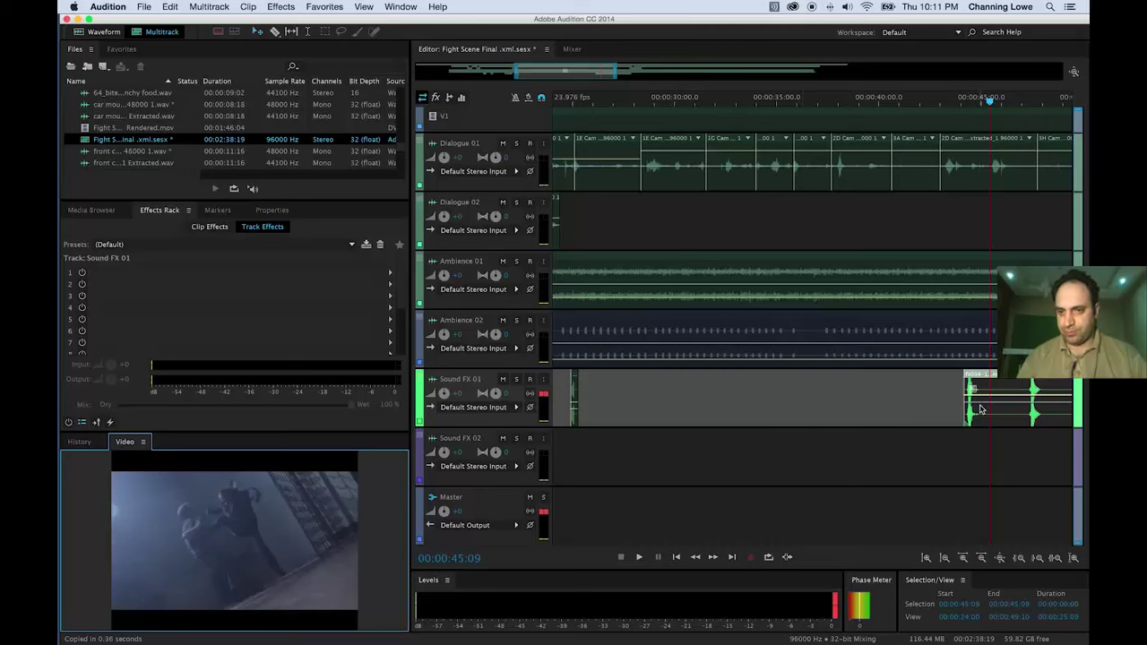
Align the clip's first kick with the impact at 00:00:45:09, and cut away everything after about 00:00:46:11.
{"action": "scroll", "coordinate": [980, 410], "scroll_direction": "up", "scroll_amount": 5}
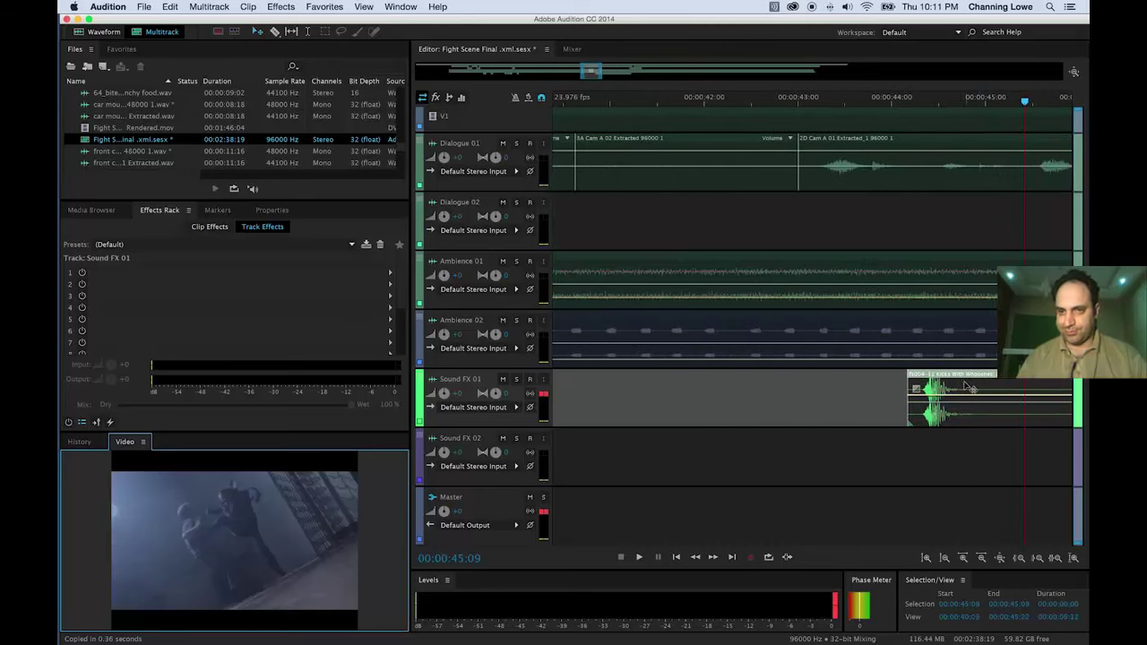
{"action": "left_click_drag", "start_coordinate": [970, 387], "coordinate": [1056, 386]}
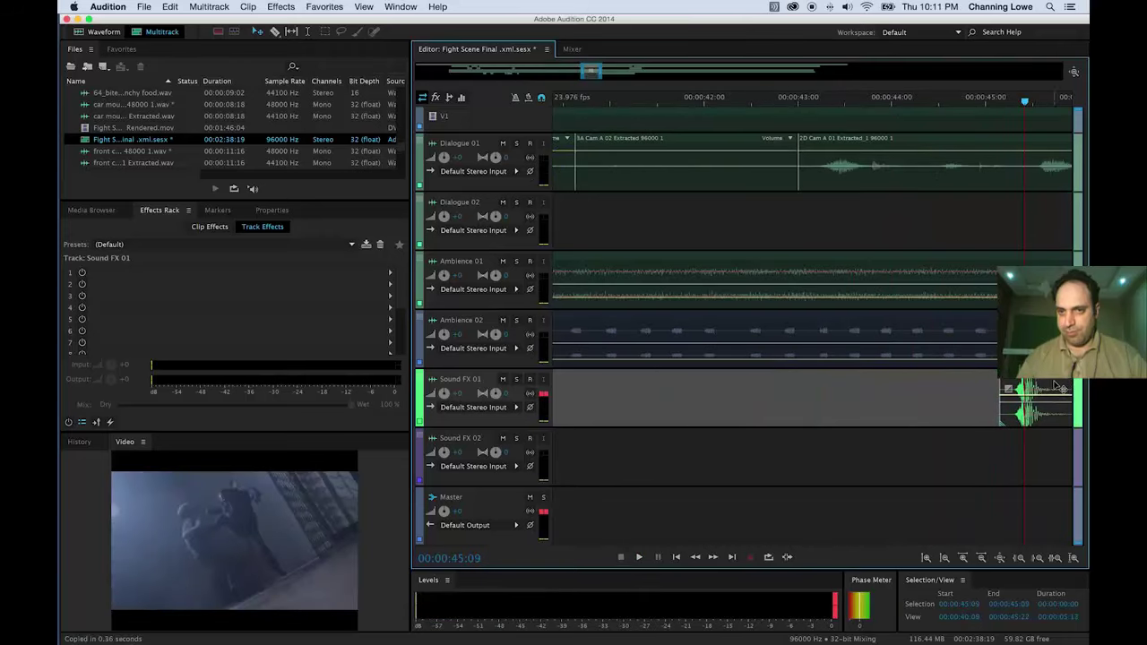
{"action": "scroll", "coordinate": [1037, 388], "scroll_direction": "down", "scroll_amount": 4}
{"action": "key", "text": "r"}
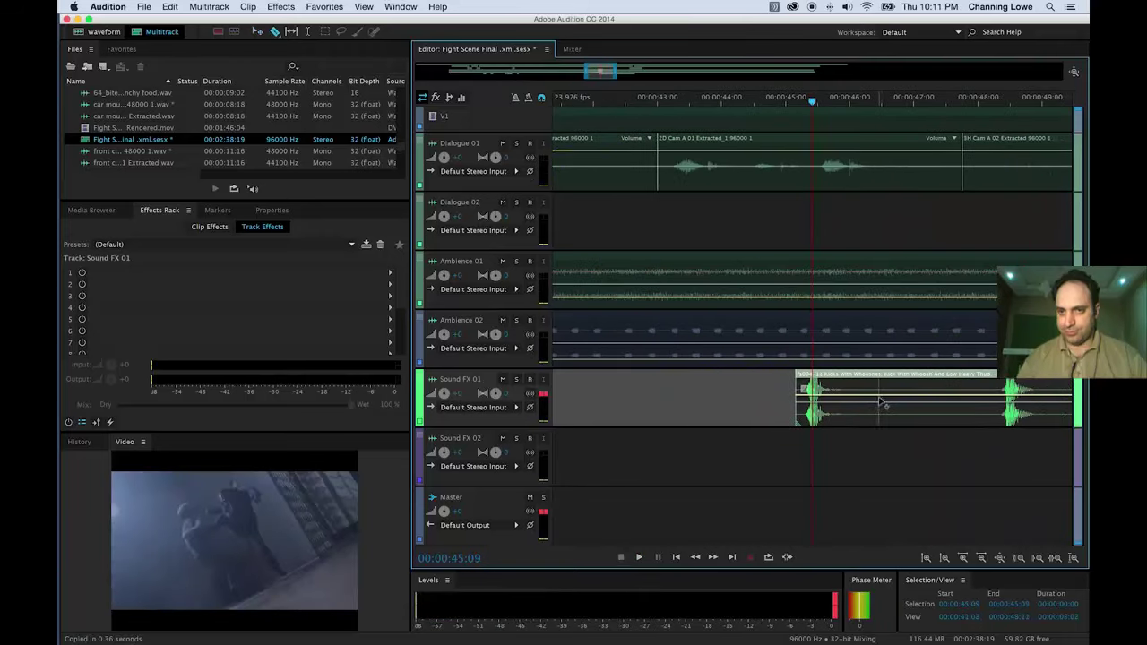
{"action": "left_click", "coordinate": [881, 392]}
{"action": "key", "text": "v"}
{"action": "left_click", "coordinate": [915, 396]}
{"action": "key", "text": "Delete"}
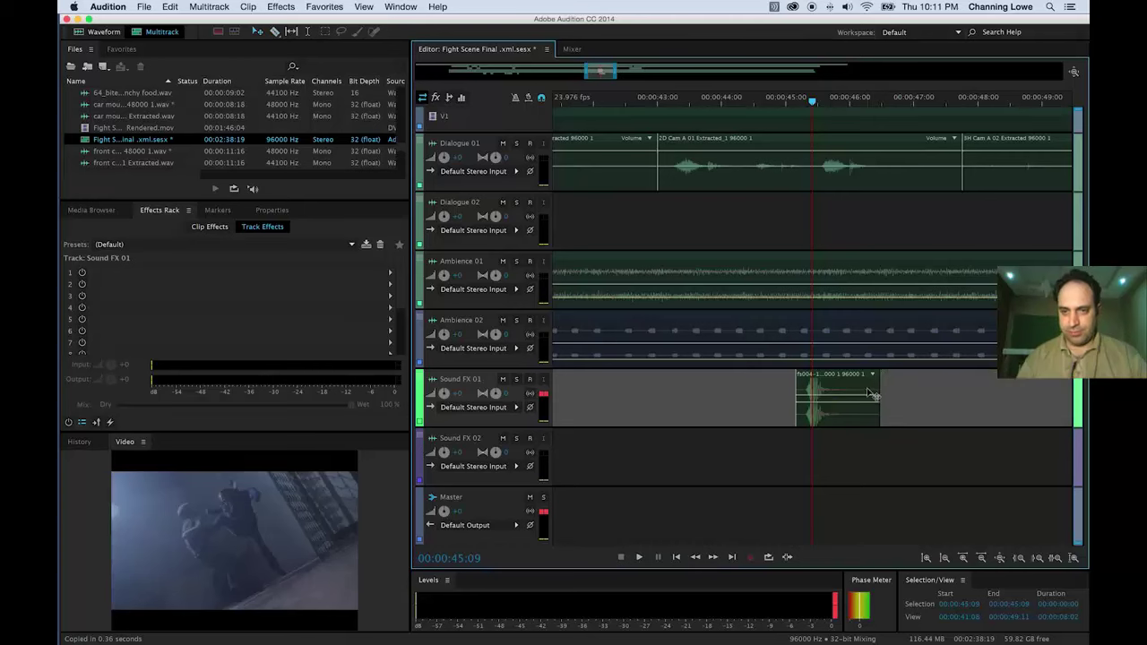
Play the kick moment from about 00:00:44:10 to 00:00:46:00 in the enlarged video to check its sync.
{"action": "left_click_drag", "start_coordinate": [822, 103], "coordinate": [681, 104]}
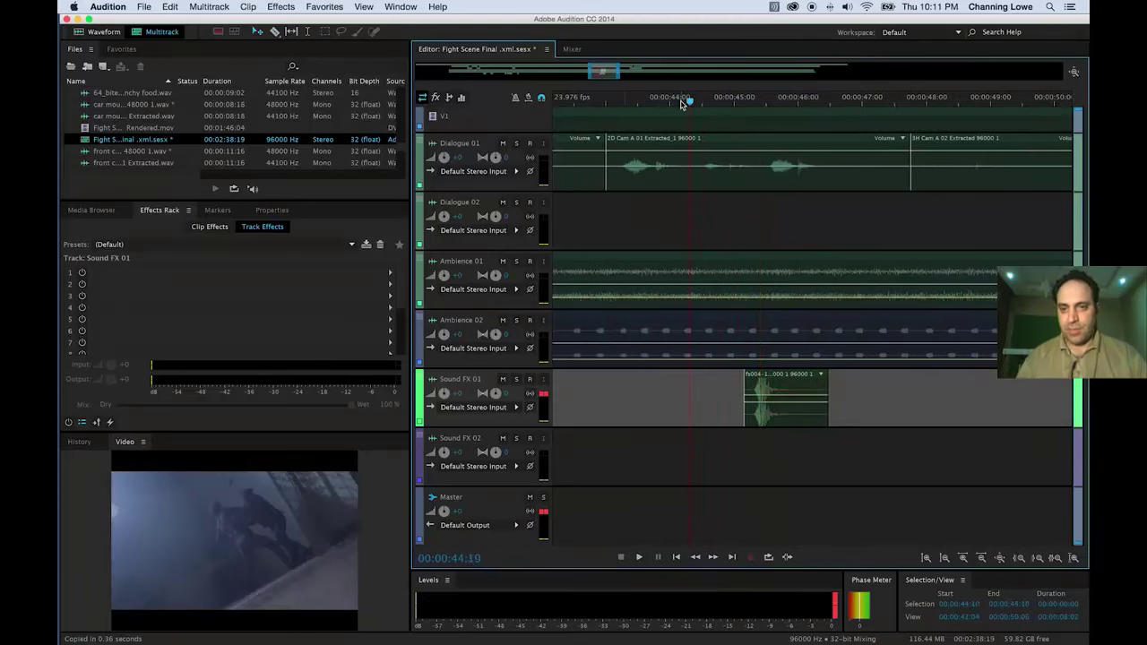
{"action": "key", "text": "space"}
{"action": "key", "text": "grave"}
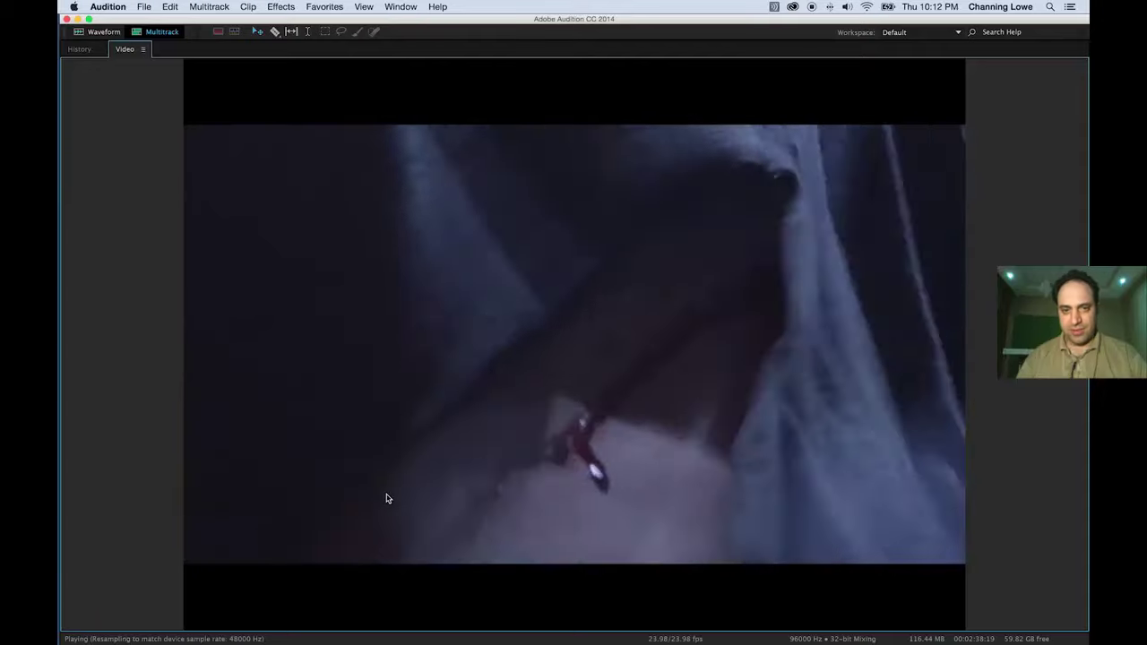
{"action": "key", "text": "space"}
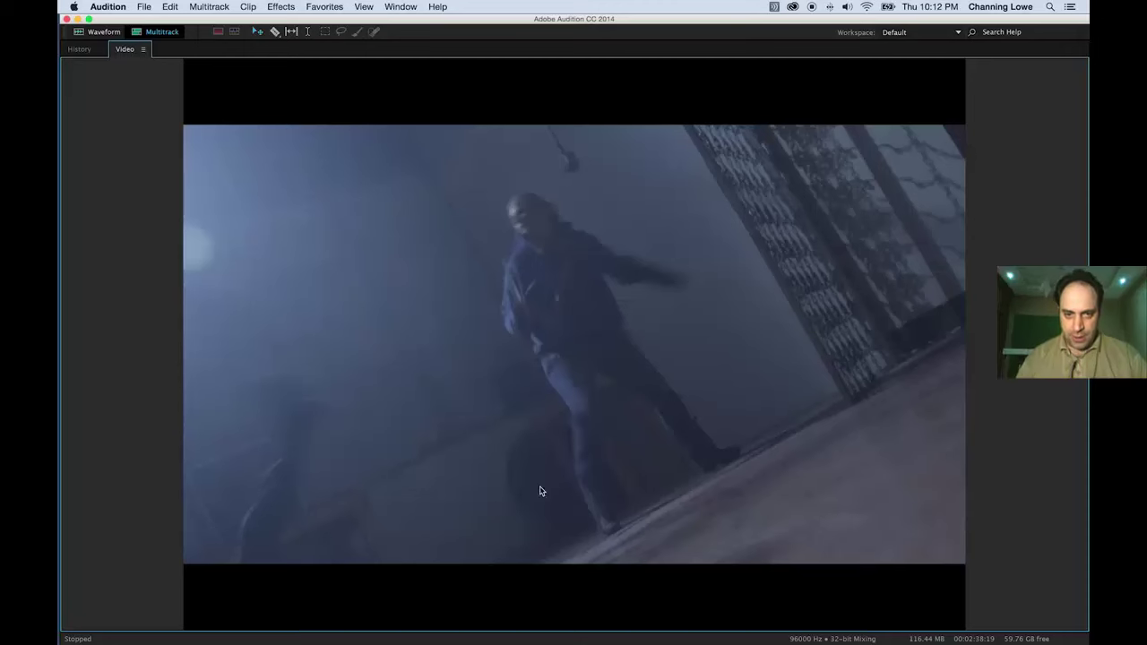
{"action": "key", "text": "grave"}
{"action": "scroll", "coordinate": [736, 394], "scroll_direction": "right", "scroll_amount": 2}
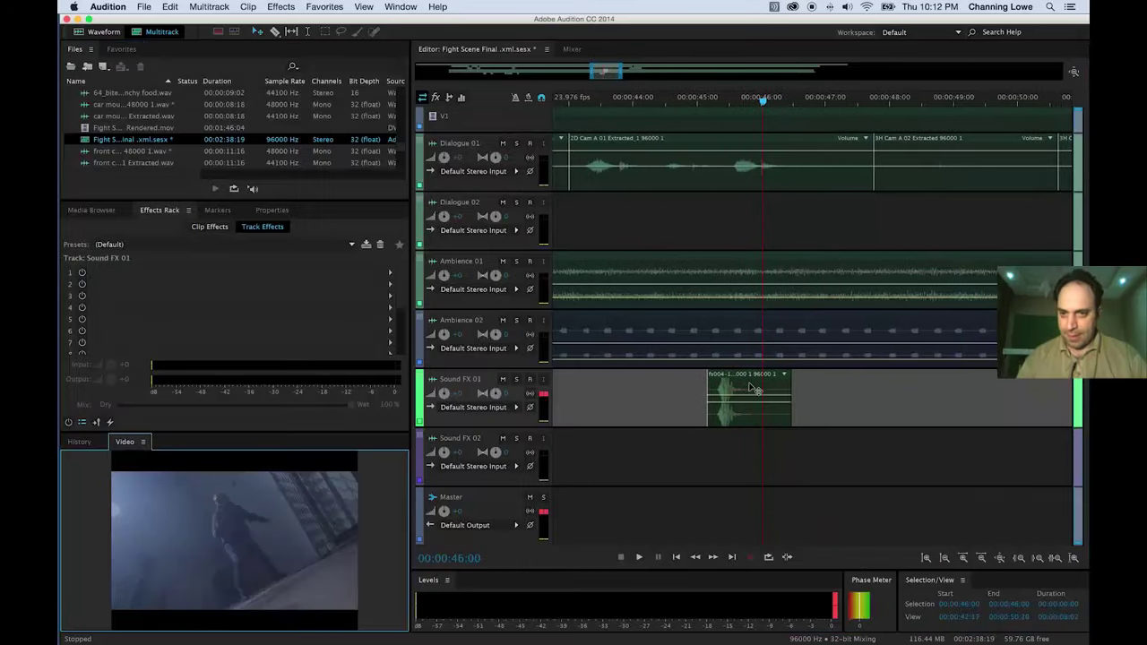
{"action": "key", "text": "backslash"}
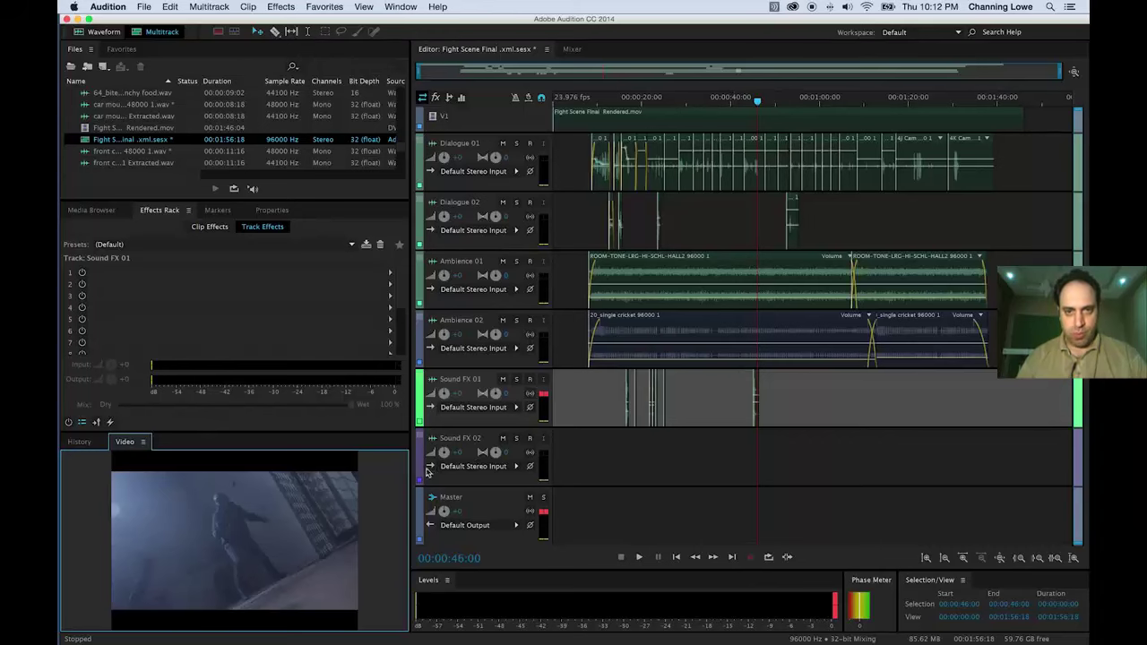
{"action": "key", "text": "grave"}
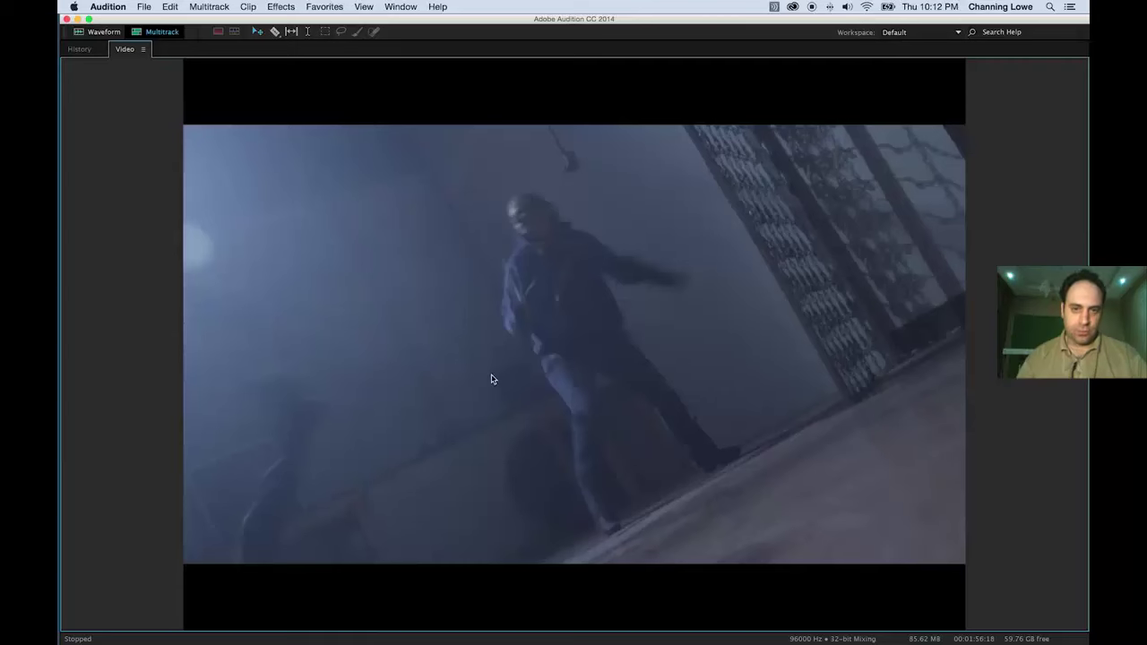
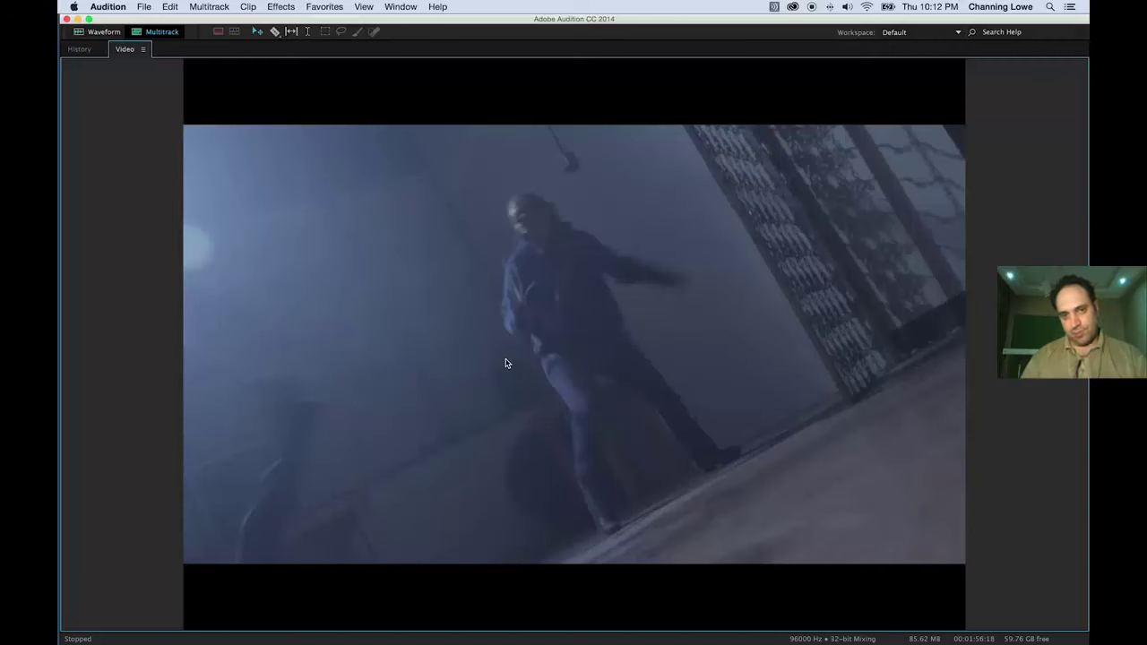
{"action": "key", "text": "grave"}
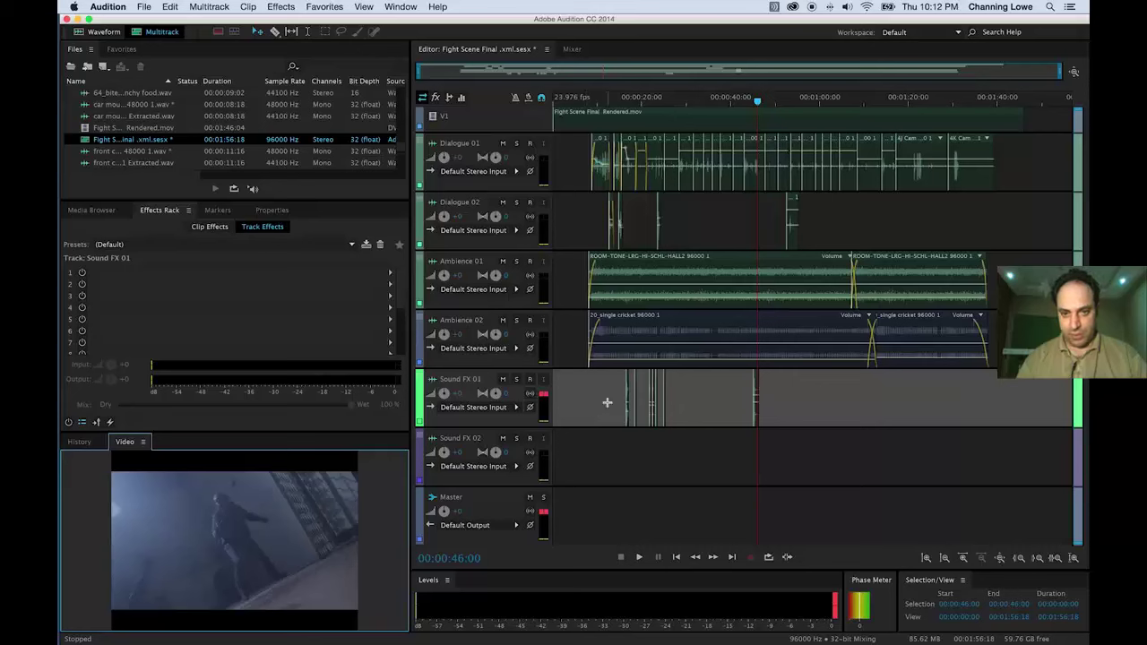
{"action": "left_click", "coordinate": [570, 355]}
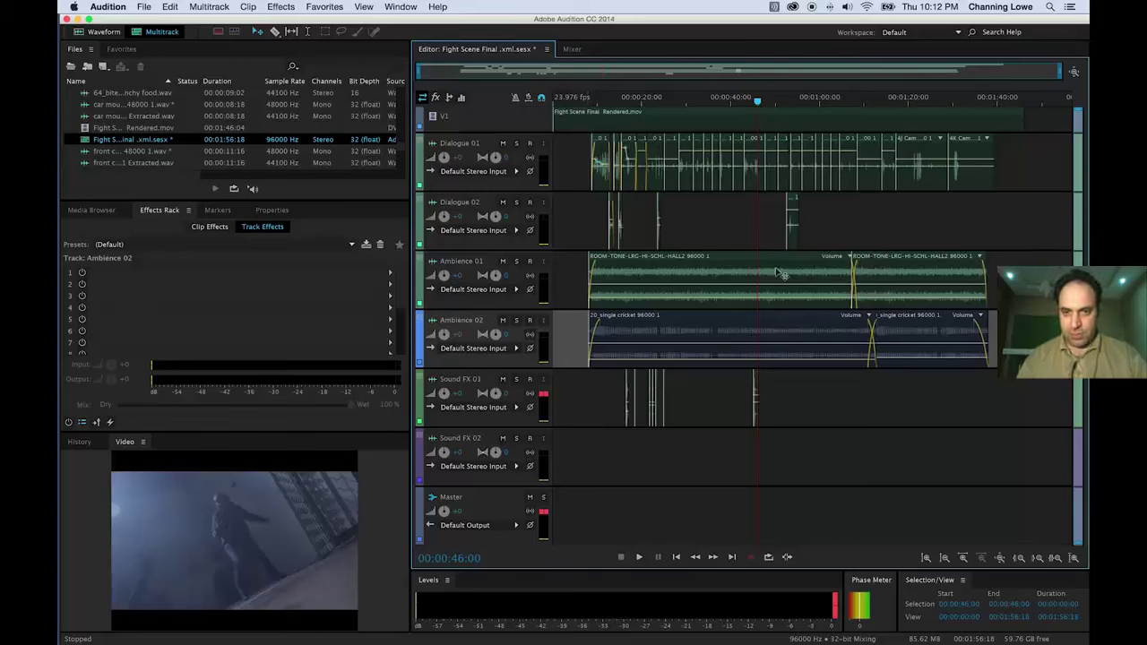
Locate the kick moment at 00:00:45:07 on the timeline and leave the playhead there, enlarged around the Sound FX 01 kick clip.
{"action": "left_click_drag", "start_coordinate": [737, 104], "coordinate": [661, 103]}
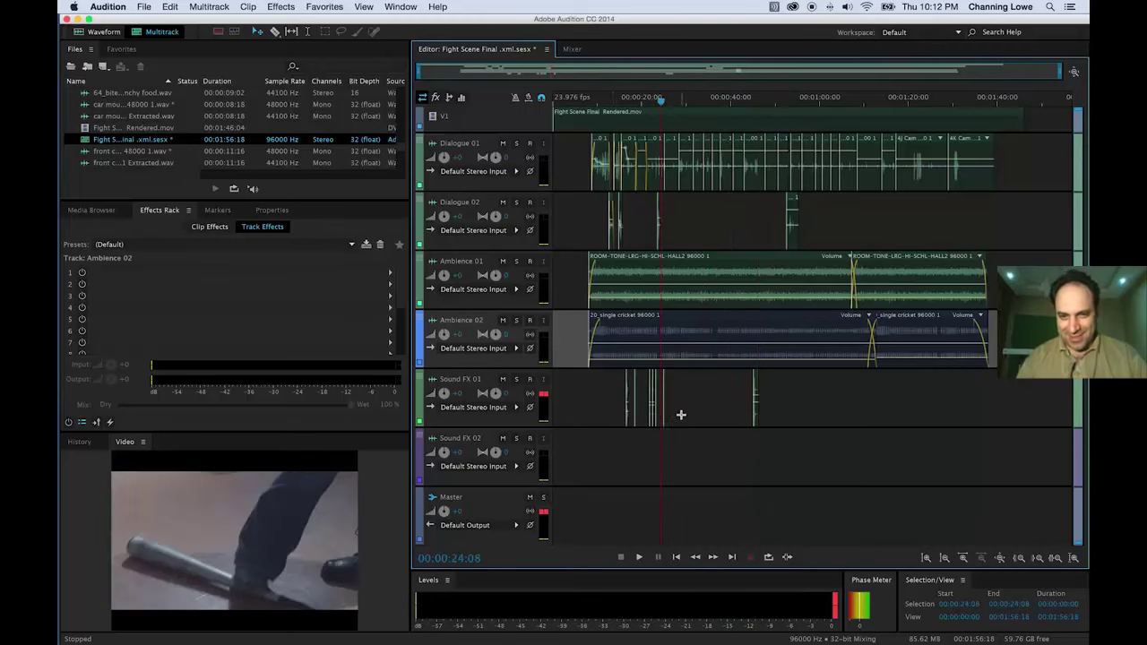
{"action": "key", "text": "equal"}
{"action": "key", "text": "equal"}
{"action": "key", "text": "equal"}
{"action": "left_click_drag", "start_coordinate": [910, 103], "coordinate": [980, 115]}
{"action": "key", "text": "equal"}
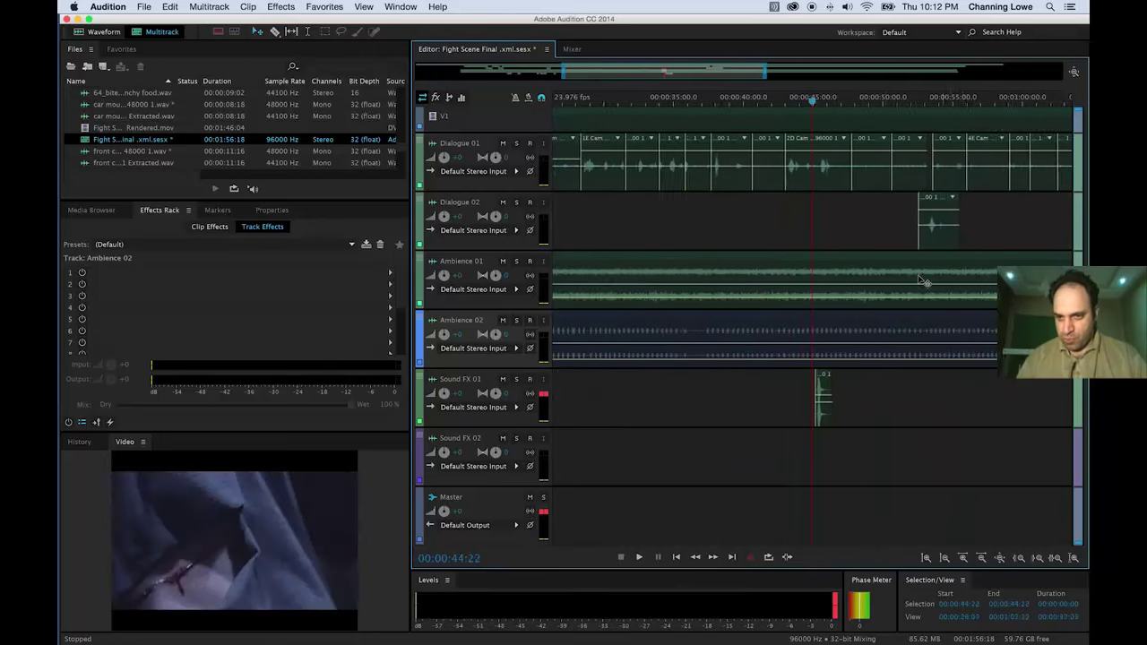
{"action": "key", "text": "equal"}
{"action": "key", "text": "equal"}
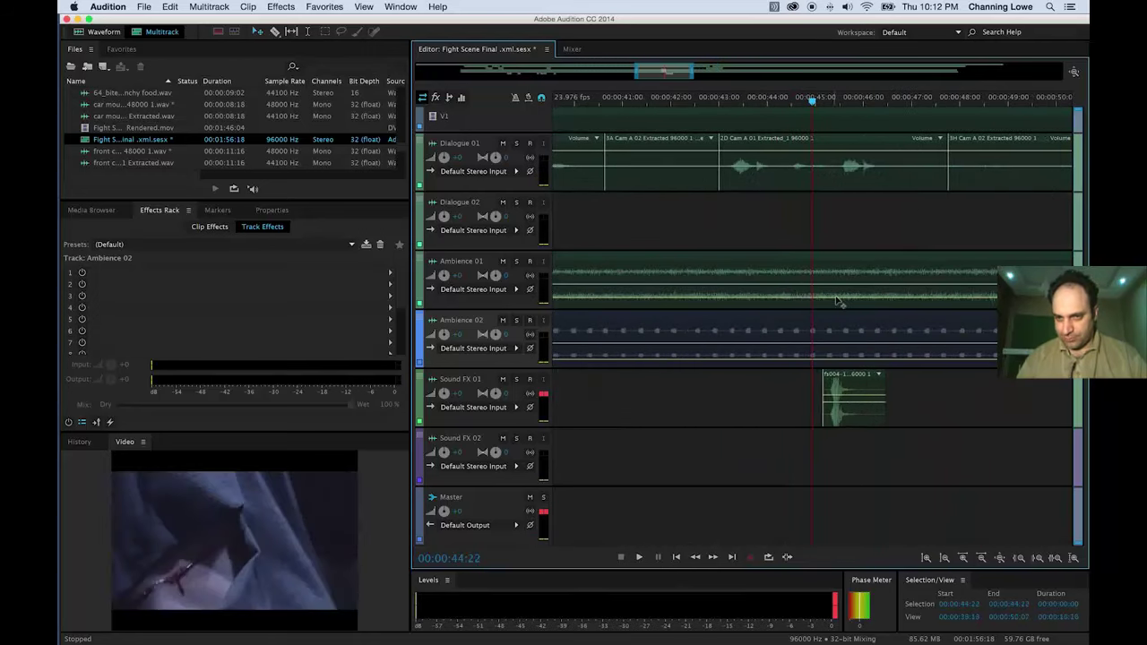
{"action": "key", "text": "equal"}
{"action": "left_click_drag", "start_coordinate": [812, 101], "coordinate": [834, 102]}
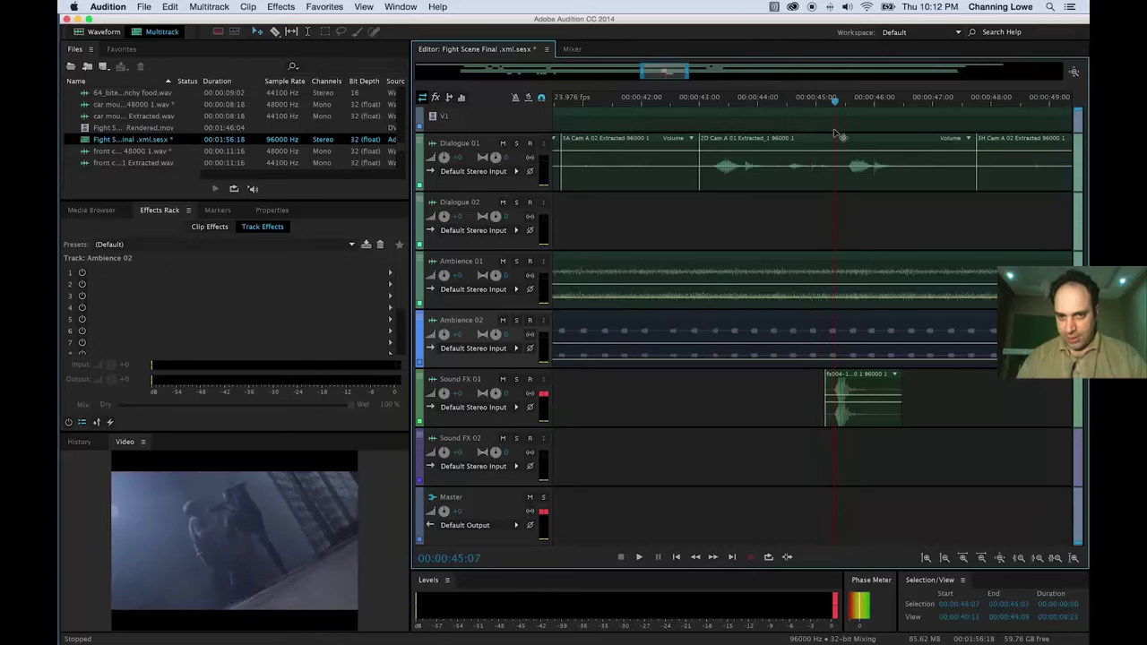
Switch to Finder, search the Sound FX folder for "bone", and add "72_bone crunch 48000 1.wav" to Sound FX 02 in Audition near the kick.
{"action": "key", "text": "super+Tab"}
{"action": "left_click", "coordinate": [520, 341]}
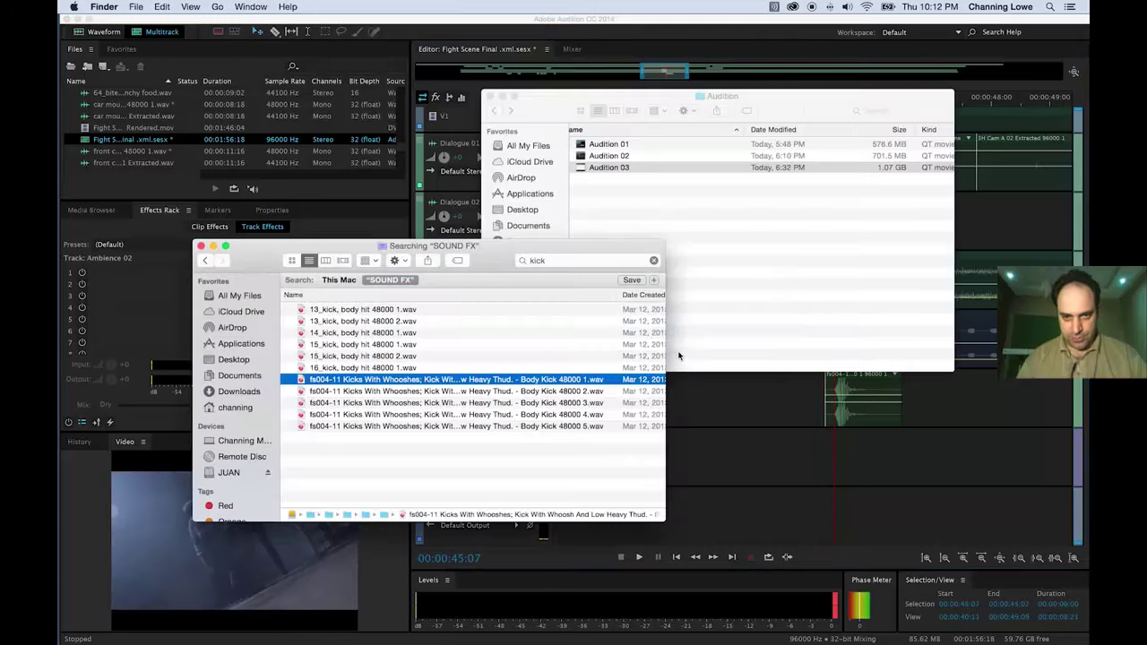
{"action": "left_click", "coordinate": [550, 261]}
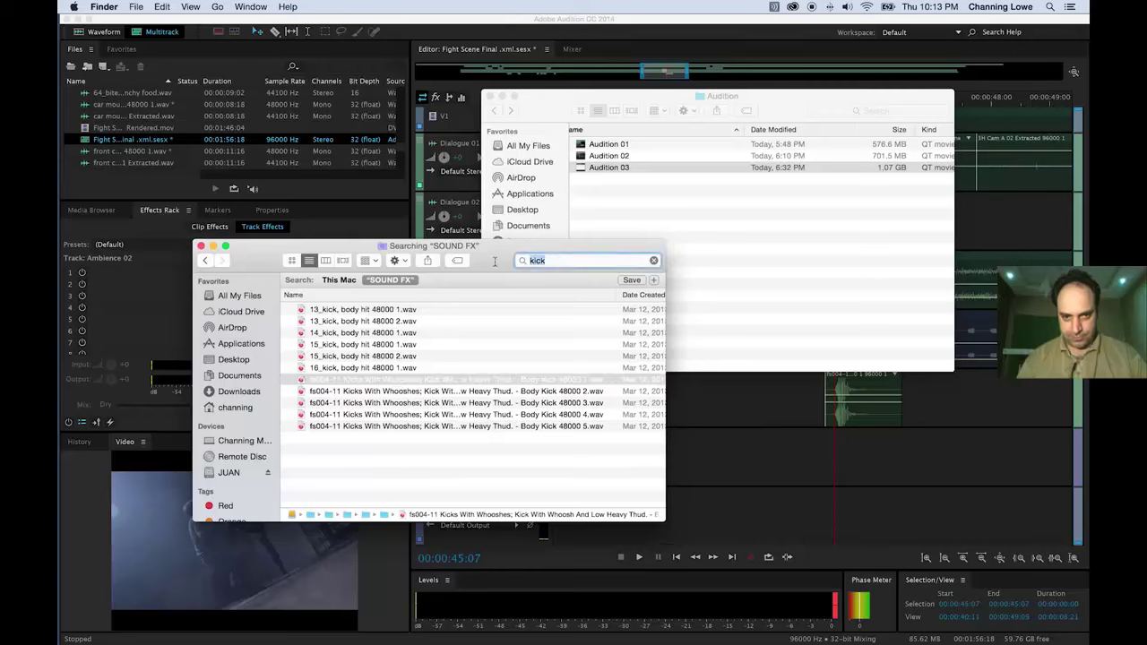
{"action": "type", "text": "bone"}
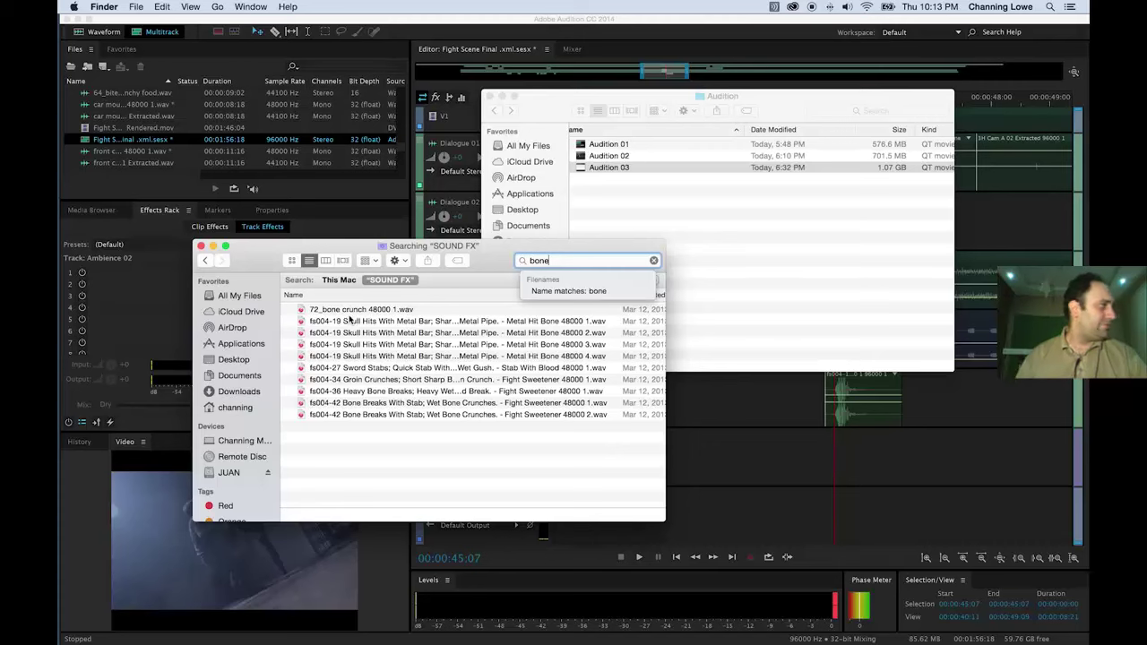
{"action": "left_click_drag", "start_coordinate": [349, 309], "coordinate": [782, 438]}
{"action": "left_click_drag", "start_coordinate": [870, 448], "coordinate": [858, 437]}
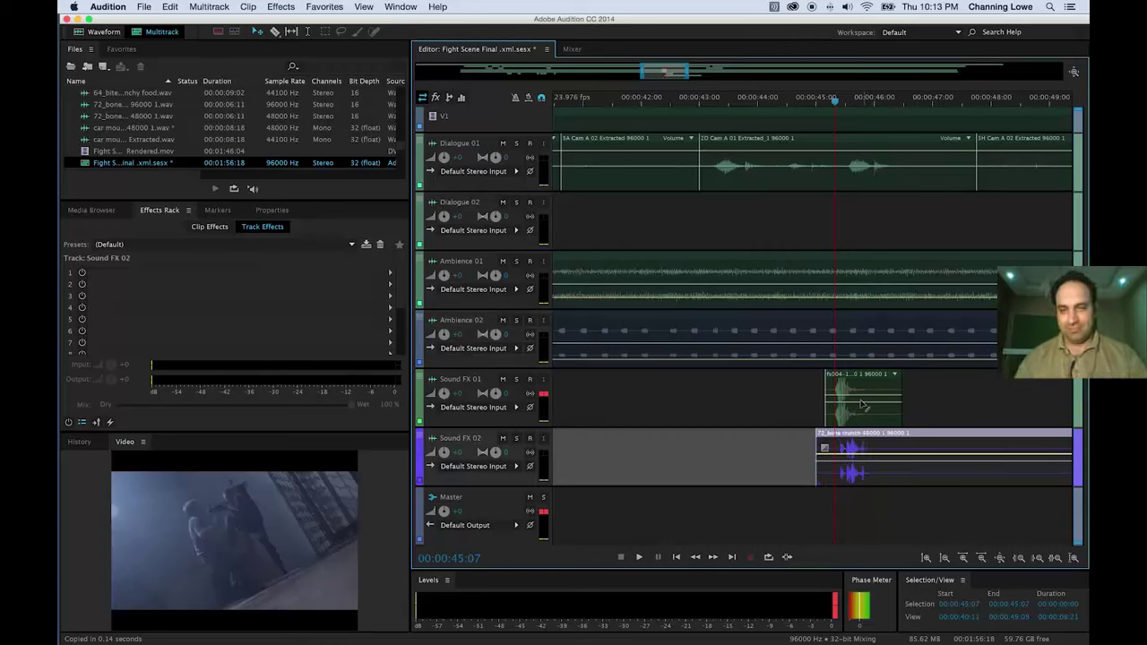
Align the bone crunch with the kick on Sound FX 01, and slightly adjust the volume of both clips.
{"action": "scroll", "coordinate": [851, 410], "scroll_direction": "up", "scroll_amount": 5}
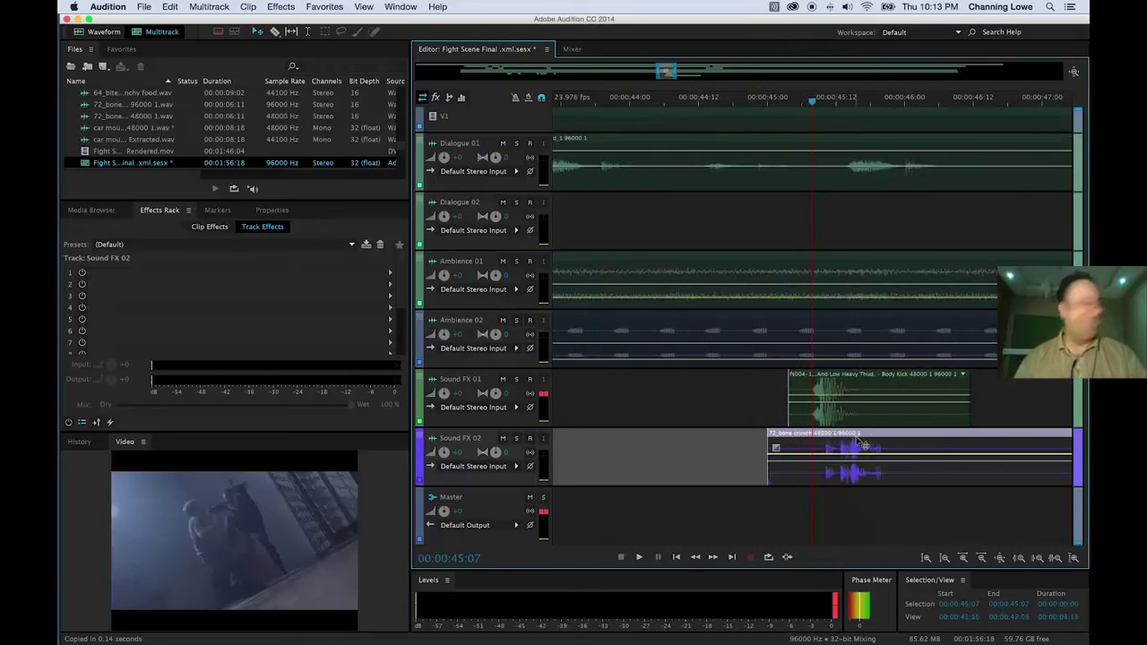
{"action": "left_click", "coordinate": [853, 443]}
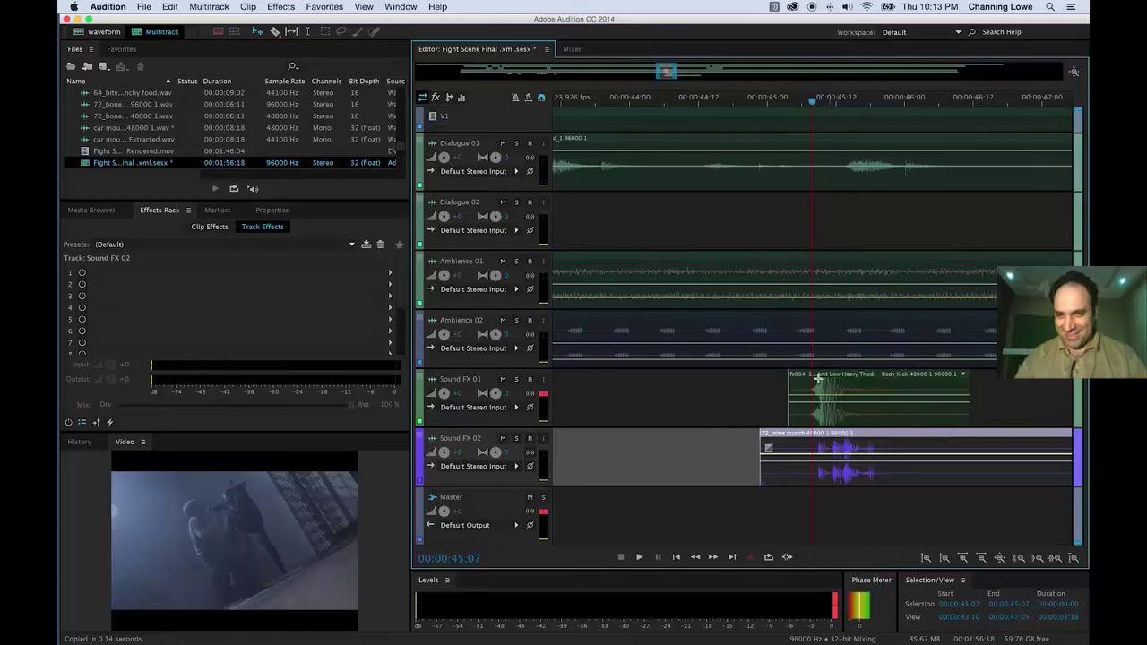
{"action": "left_click", "coordinate": [829, 401]}
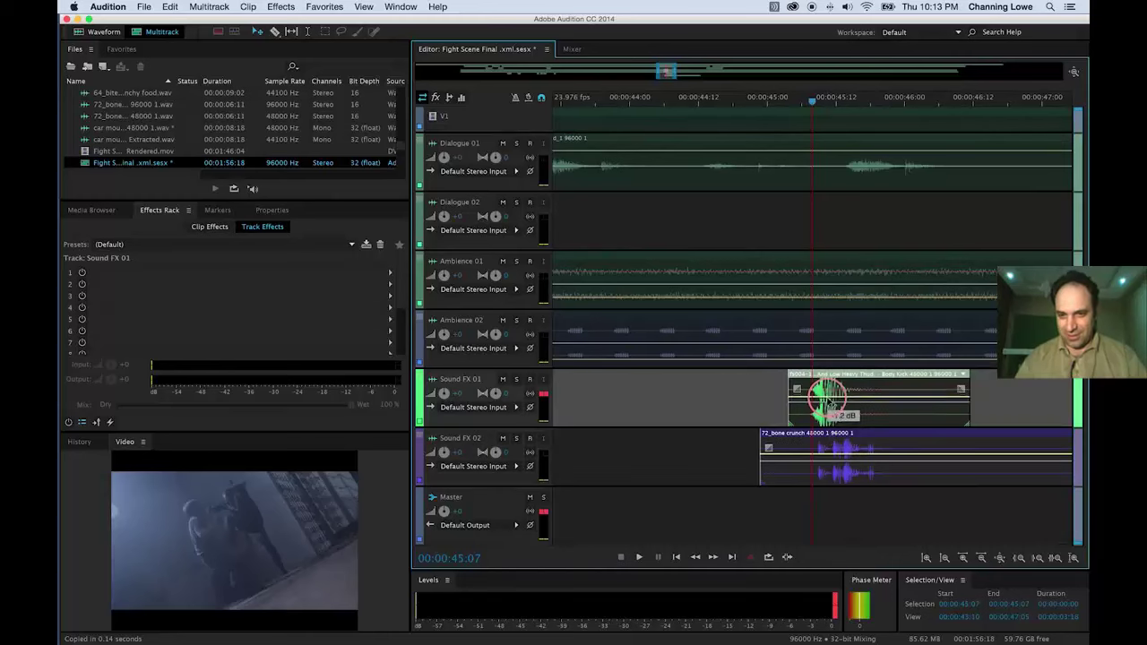
{"action": "left_click", "coordinate": [831, 460]}
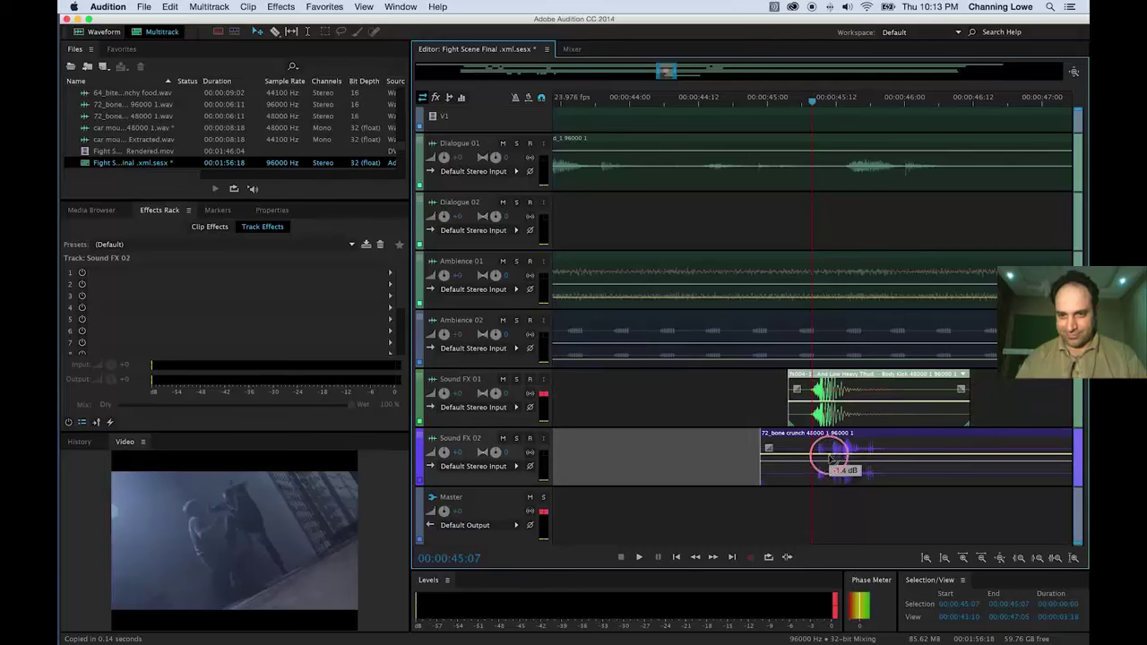
Play the layered kick and bone crunch from about 00:00:44:23 to 00:00:45:22 to check their timing.
{"action": "left_click", "coordinate": [764, 100]}
{"action": "key", "text": "space"}
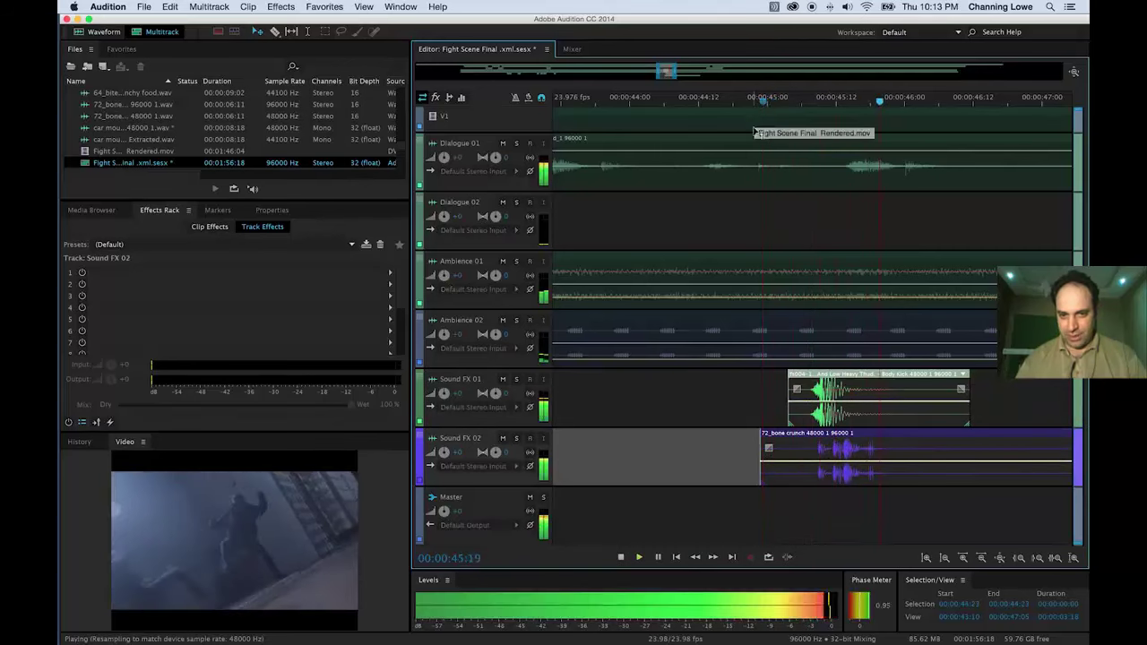
{"action": "key", "text": "space"}
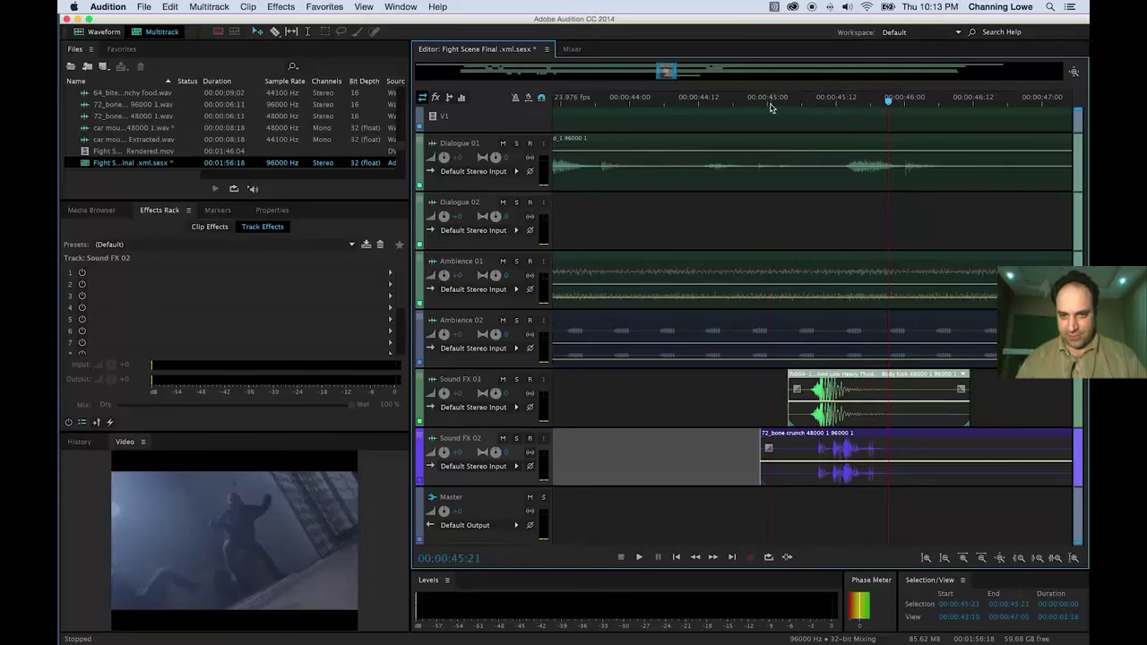
{"action": "key", "text": "space"}
{"action": "key", "text": "space"}
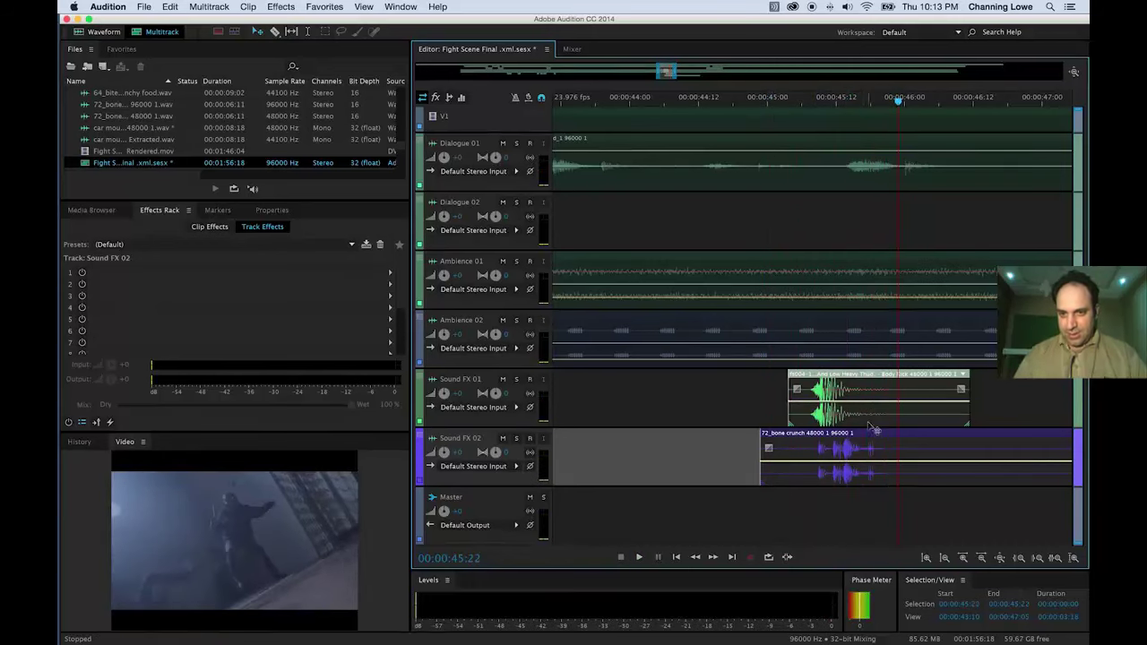
Trim the start of the bone crunch clip and shift its sound slightly earlier, so the clip starts at about 00:00:45:08.
{"action": "left_click_drag", "start_coordinate": [860, 434], "coordinate": [848, 434]}
{"action": "key", "text": "super+z"}
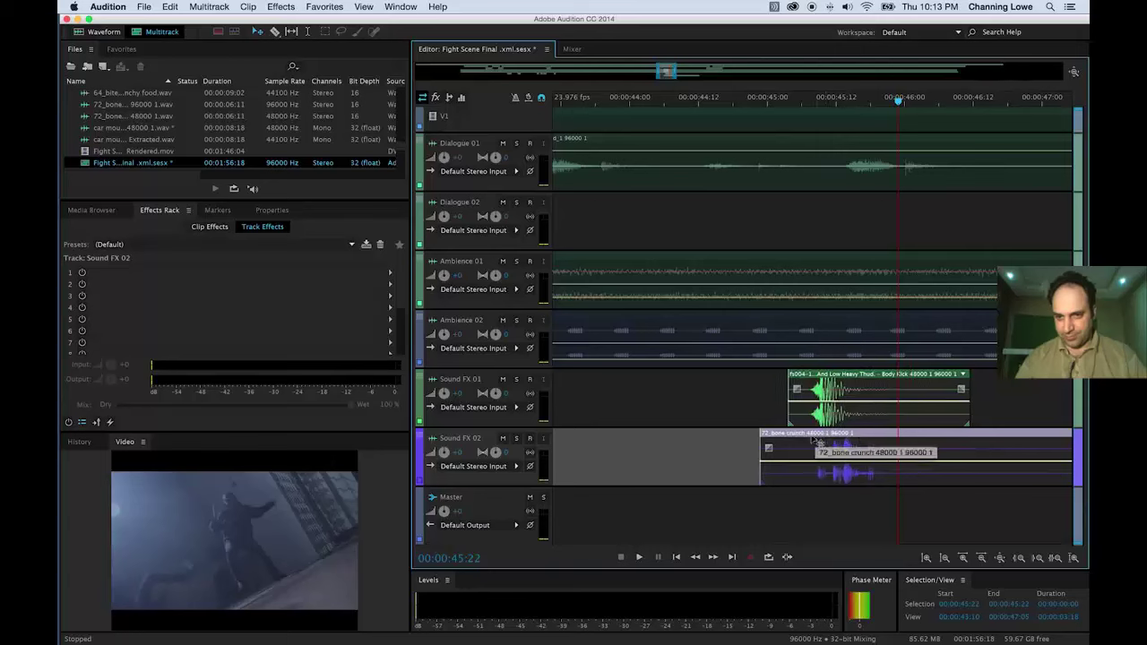
{"action": "left_click", "coordinate": [741, 436]}
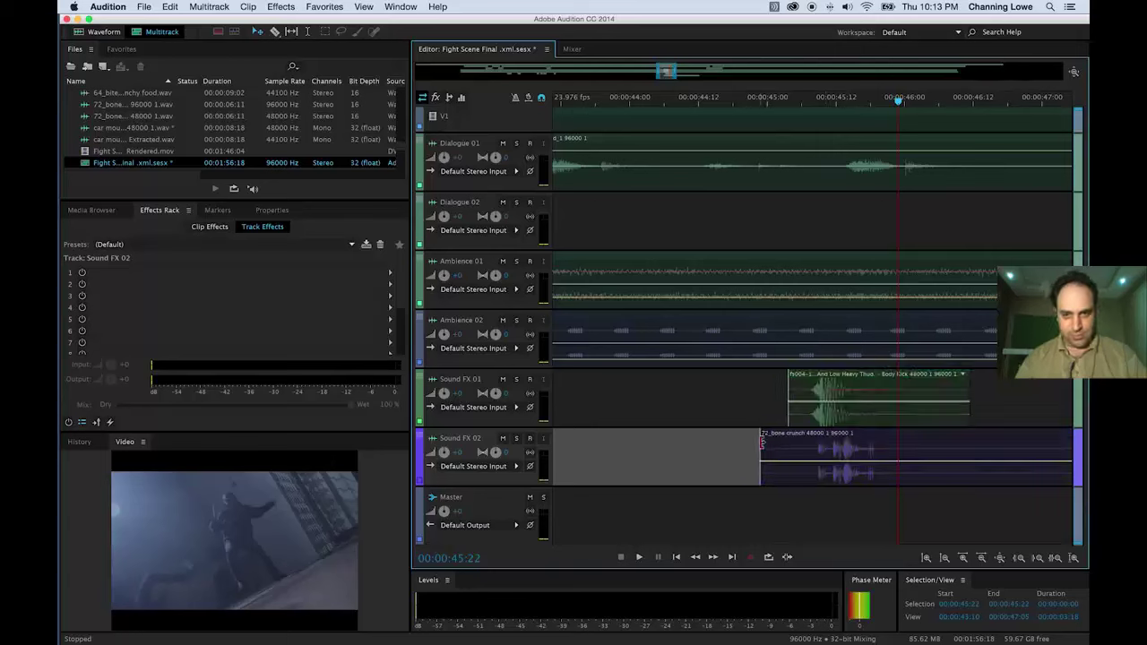
{"action": "left_click_drag", "start_coordinate": [762, 443], "coordinate": [848, 435]}
Play the kick moment with the trimmed bone crunch from about 00:00:44:23 to 00:00:46:03 to check its sync.
{"action": "left_click", "coordinate": [766, 103]}
{"action": "key", "text": "space"}
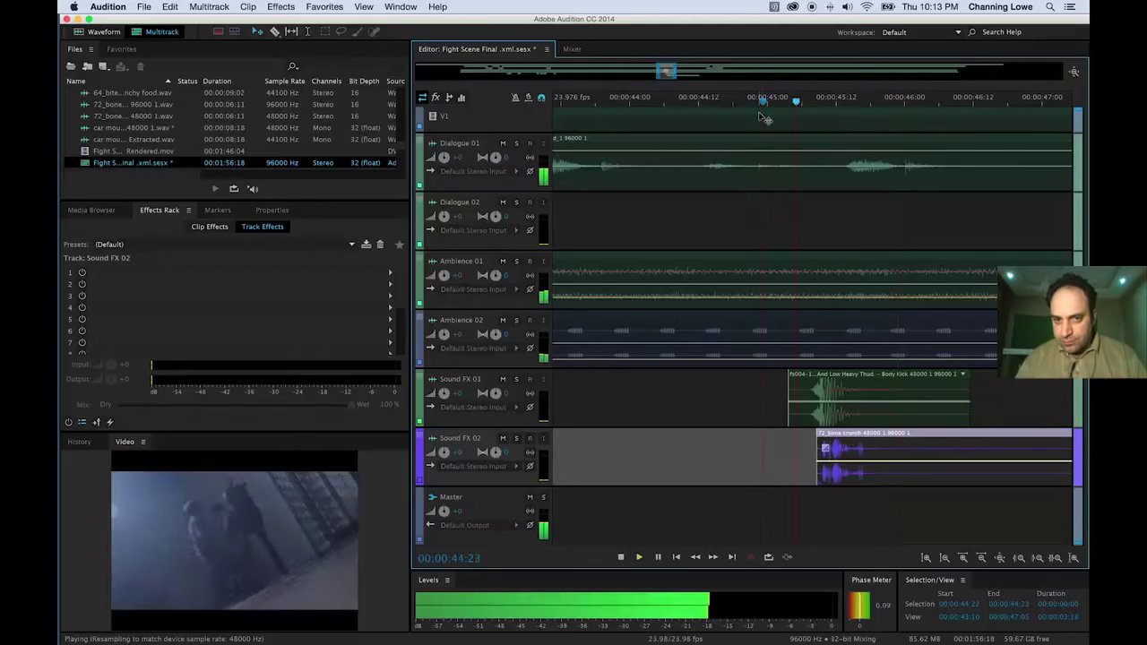
{"action": "key", "text": "space"}
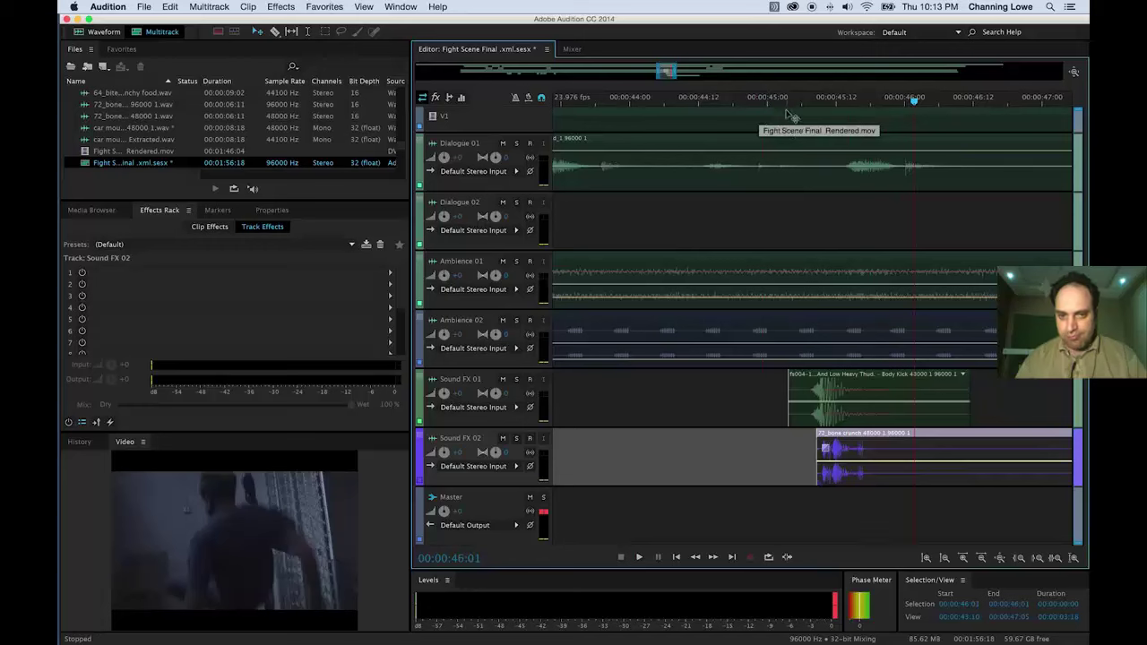
{"action": "left_click", "coordinate": [763, 98]}
{"action": "key", "text": "space"}
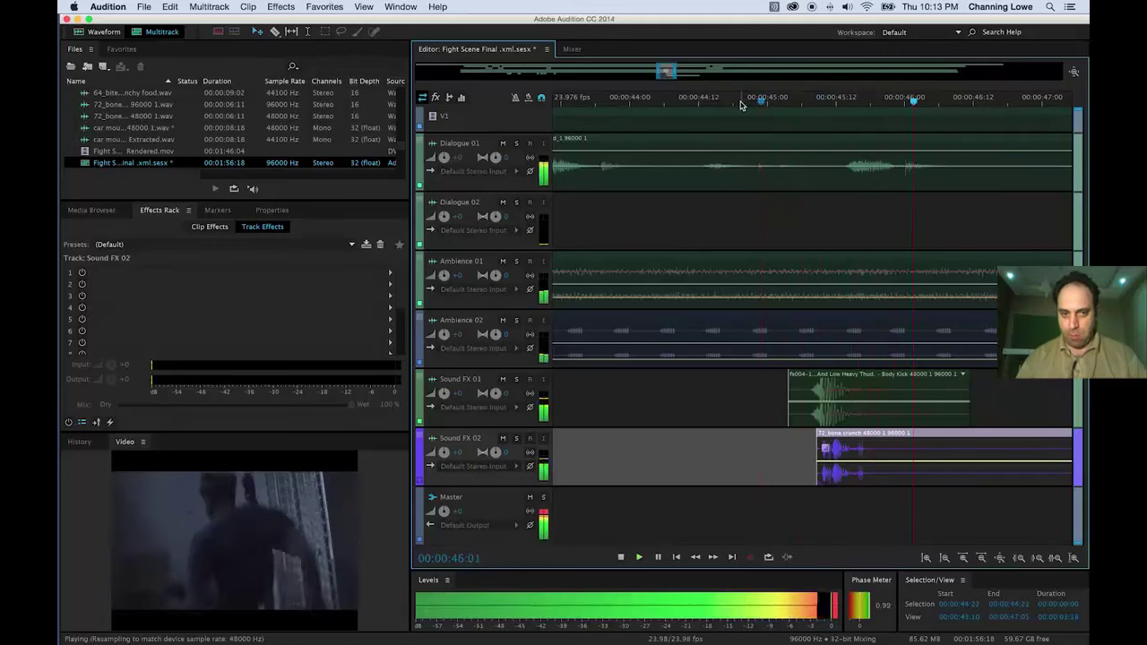
{"action": "key", "text": "space"}
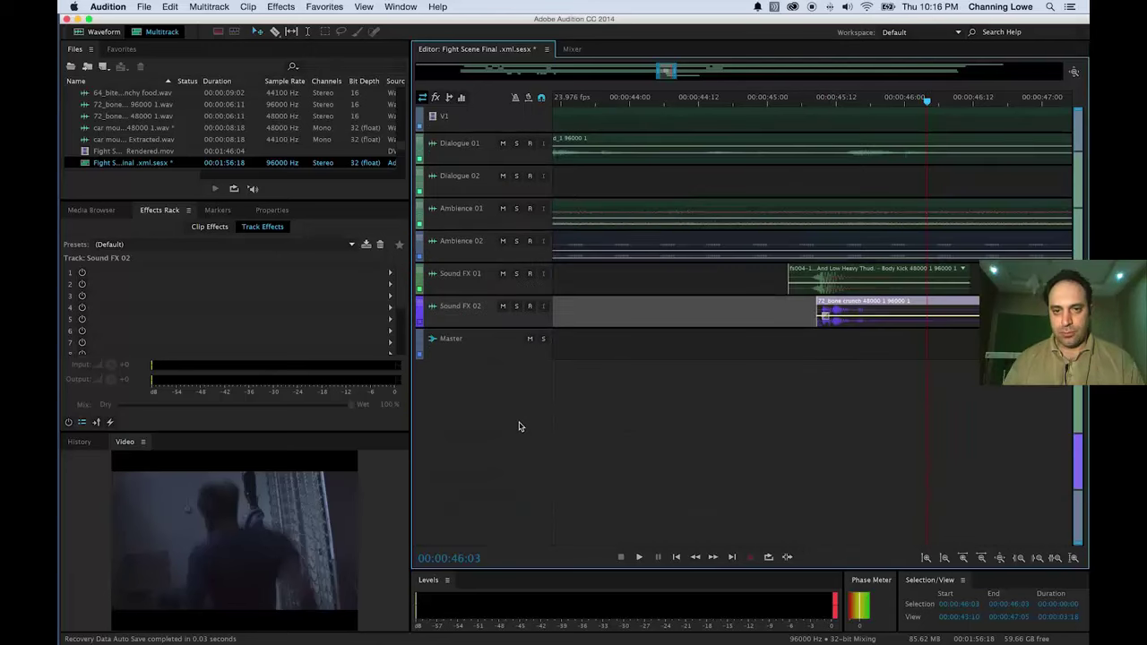
Add two stereo audio tracks below Sound FX 02 and name them Music 01 and Music 02.
{"action": "scroll", "coordinate": [520, 427], "scroll_direction": "up", "scroll_amount": 5}
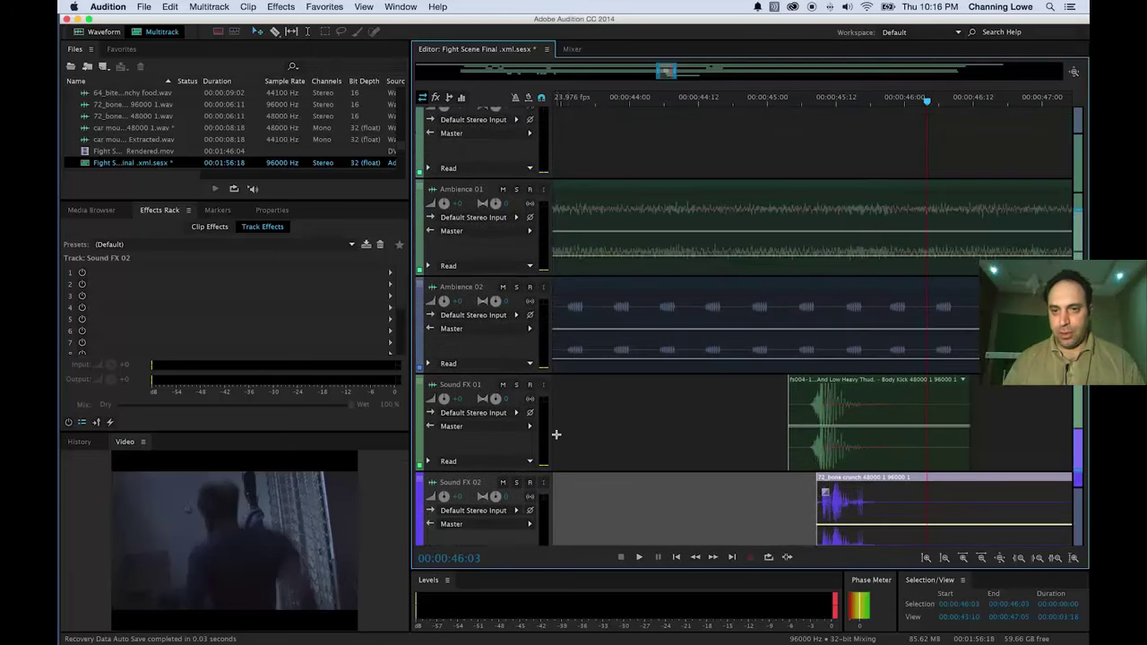
{"action": "right_click", "coordinate": [591, 510]}
{"action": "mouse_move", "coordinate": [706, 516]}
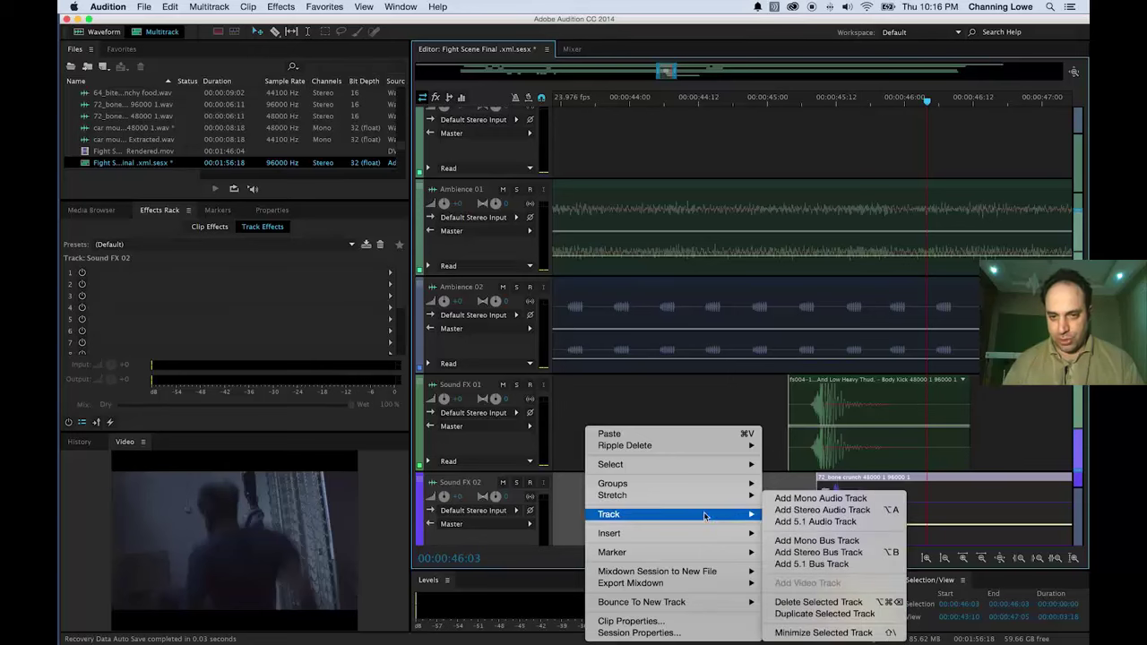
{"action": "left_click", "coordinate": [820, 510]}
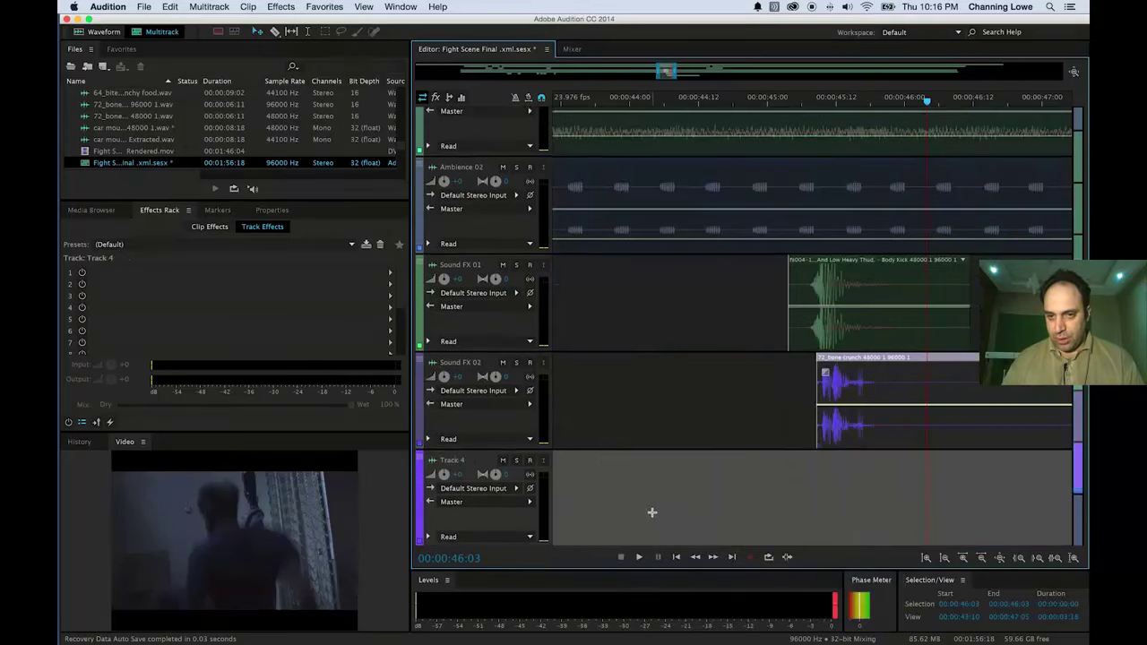
{"action": "scroll", "coordinate": [652, 512], "scroll_direction": "down", "scroll_amount": 2}
{"action": "right_click", "coordinate": [613, 419]}
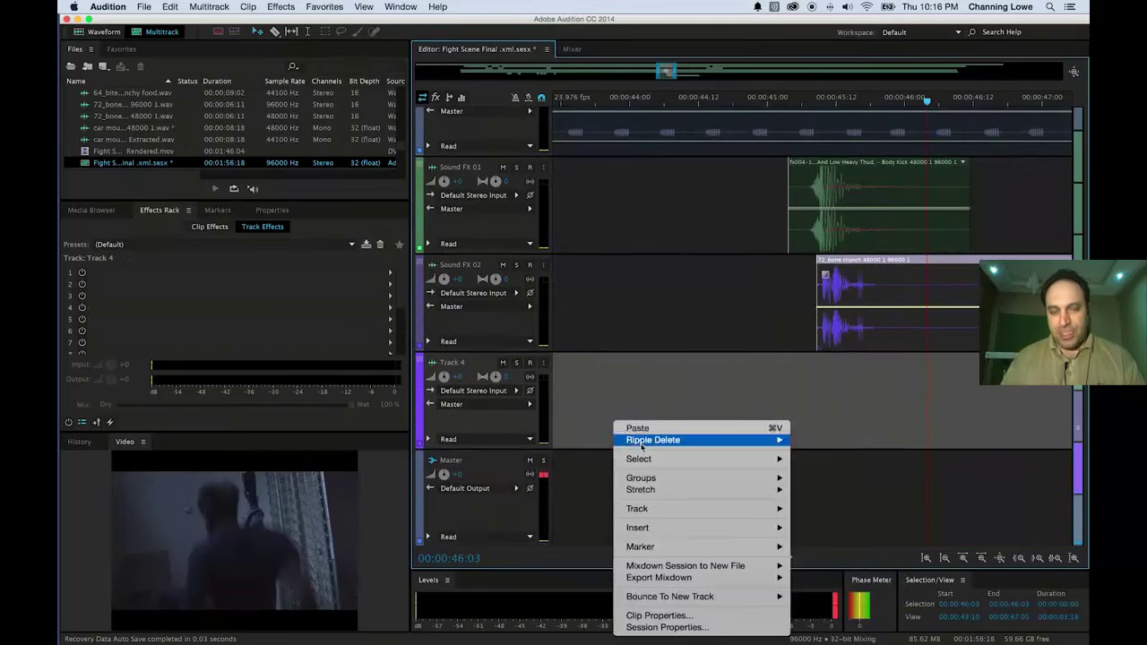
{"action": "mouse_move", "coordinate": [676, 510]}
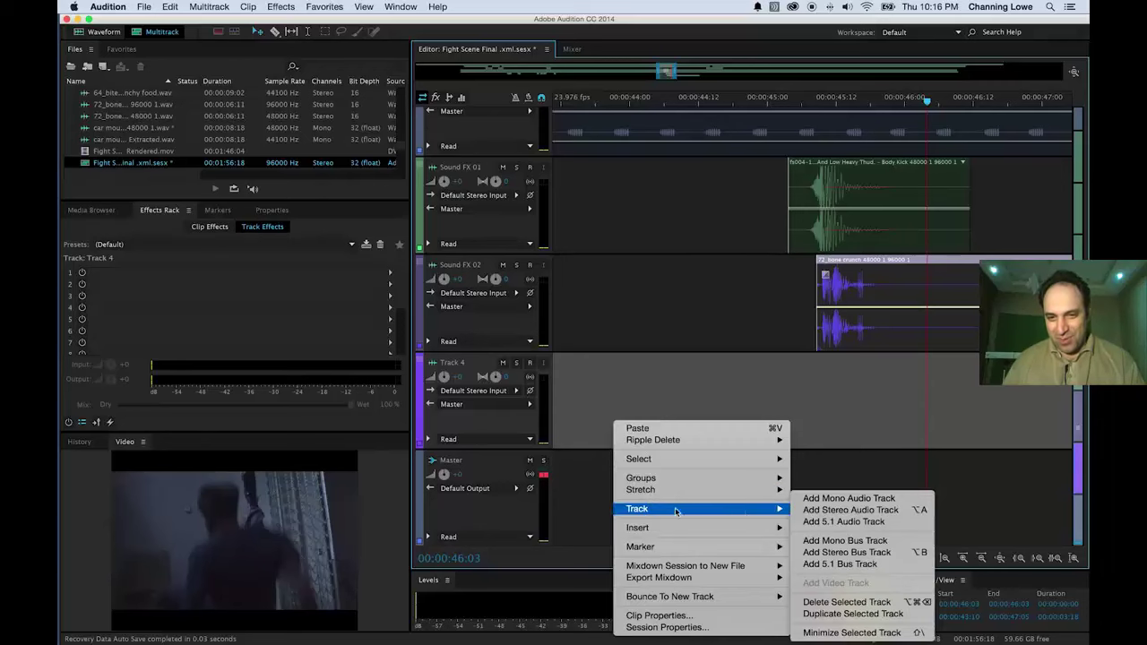
{"action": "left_click", "coordinate": [820, 510]}
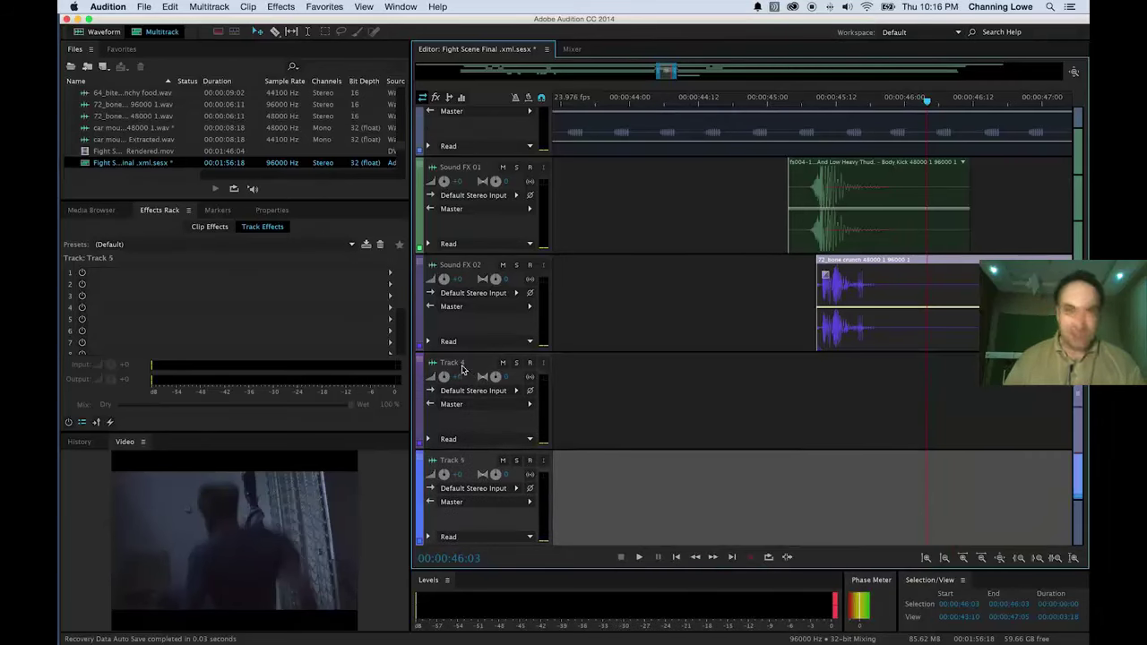
{"action": "double_click", "coordinate": [466, 364]}
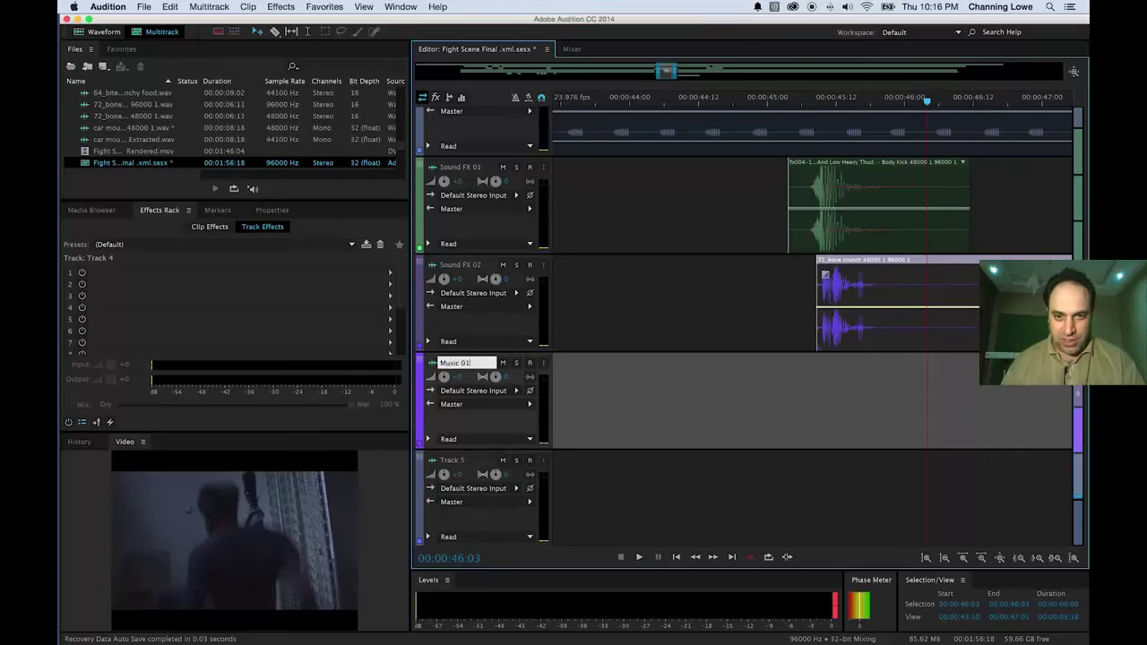
{"action": "double_click", "coordinate": [470, 461]}
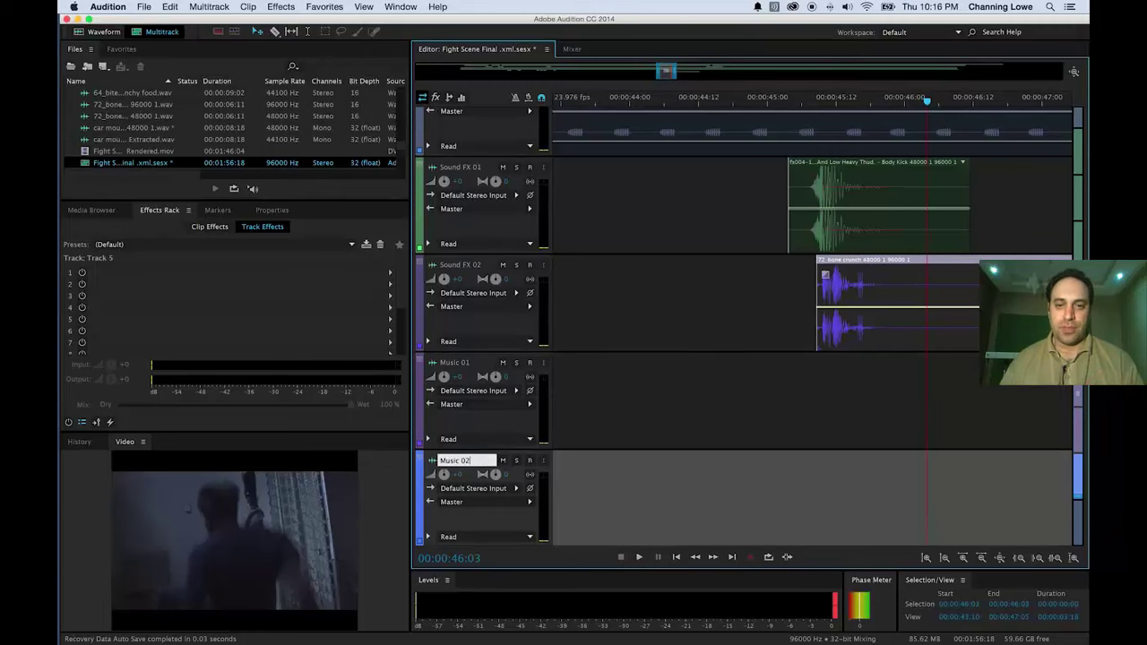
Switch to Finder and add "Bye bye Blondie.aif" to Audition, placing it on Music 01 at about 00:00:43:18.
{"action": "key", "text": "super+Tab"}
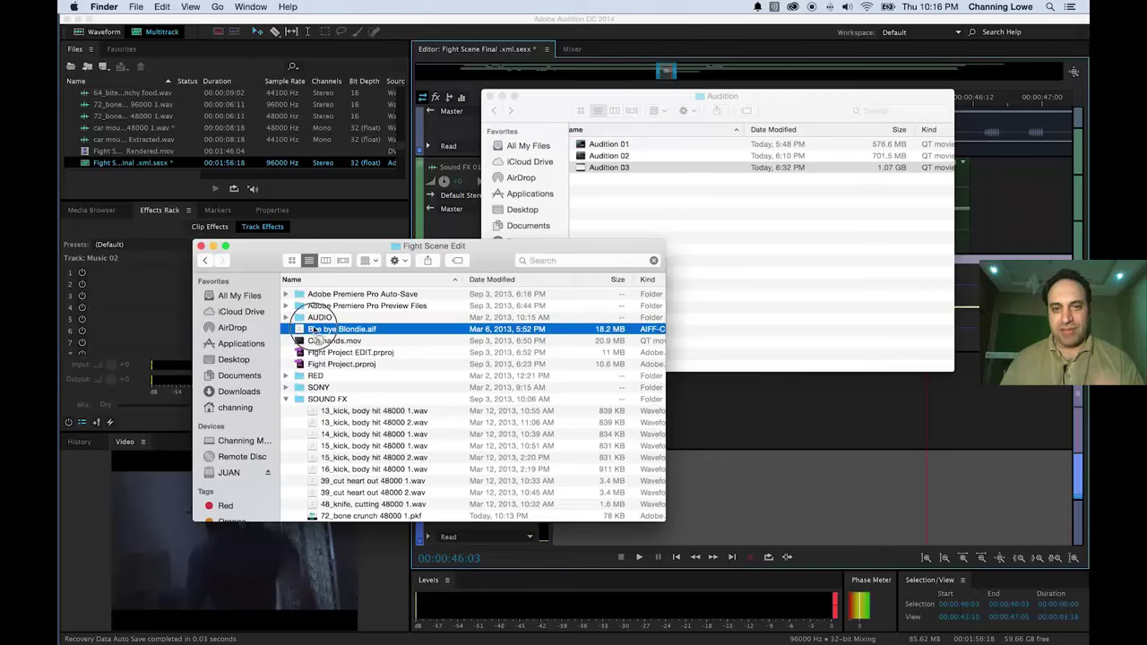
{"action": "left_click_drag", "start_coordinate": [316, 332], "coordinate": [698, 428]}
{"action": "scroll", "coordinate": [775, 372], "scroll_direction": "up", "scroll_amount": 1}
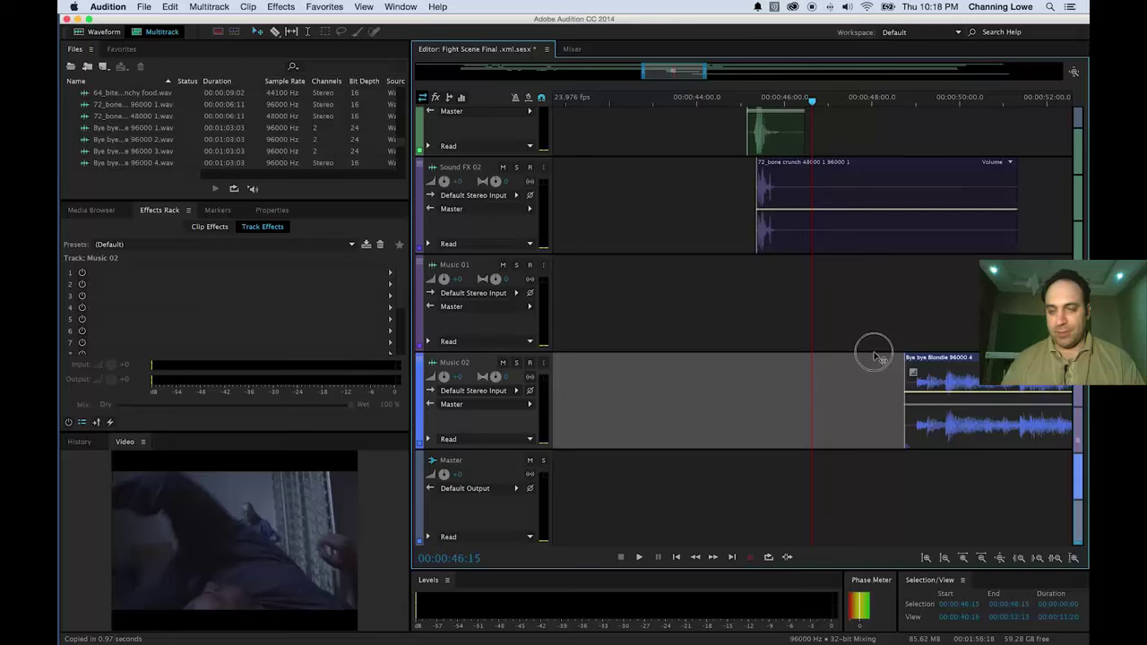
{"action": "left_click_drag", "start_coordinate": [873, 350], "coordinate": [709, 296]}
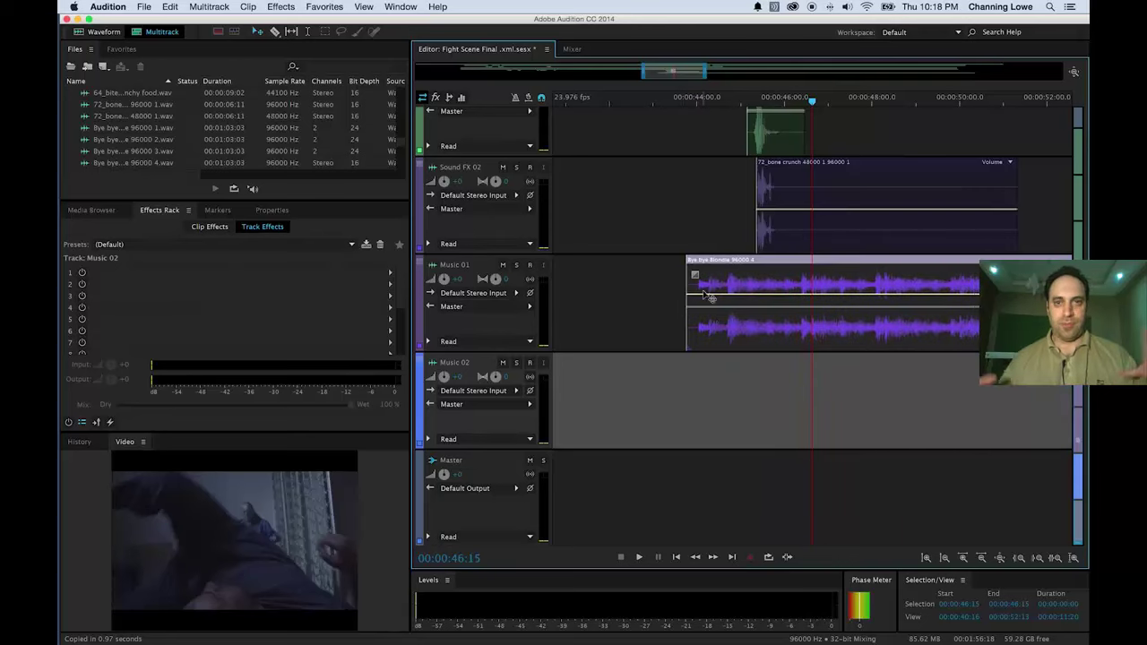
Reduce the track heights until all tracks fit in the editor, and move the playhead to 00:00:40:00 ahead of the music.
{"action": "scroll", "coordinate": [685, 215], "scroll_direction": "up", "scroll_amount": 5}
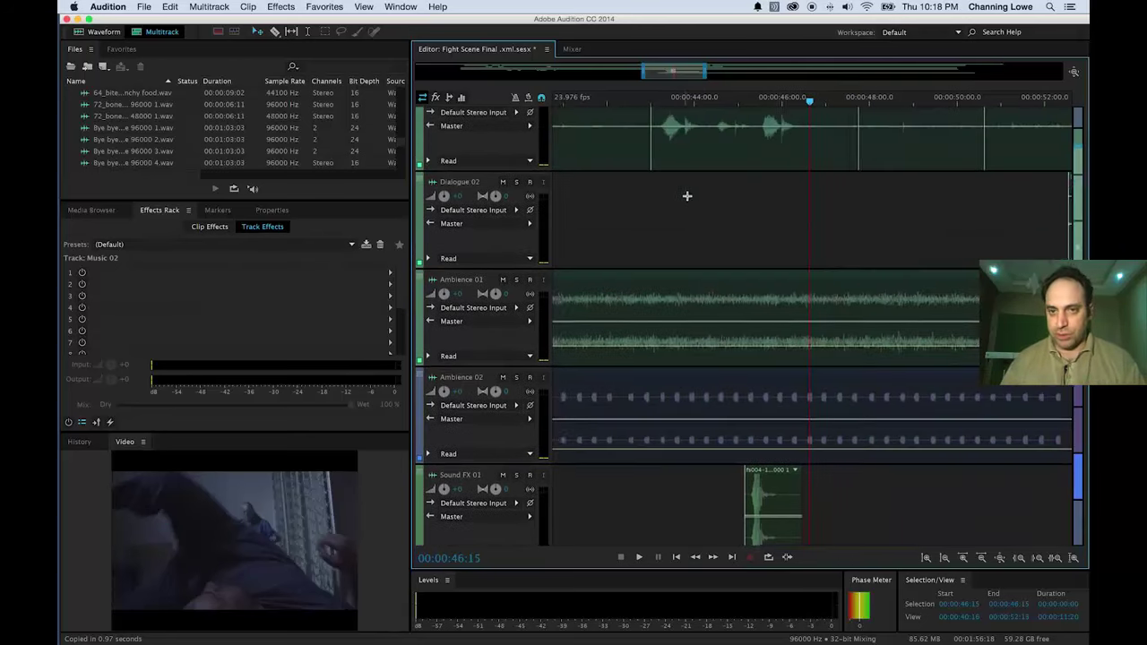
{"action": "left_click_drag", "start_coordinate": [691, 99], "coordinate": [721, 104]}
{"action": "scroll", "coordinate": [727, 327], "scroll_direction": "down", "scroll_amount": 3}
{"action": "scroll", "coordinate": [727, 327], "scroll_direction": "down", "scroll_amount": 3}
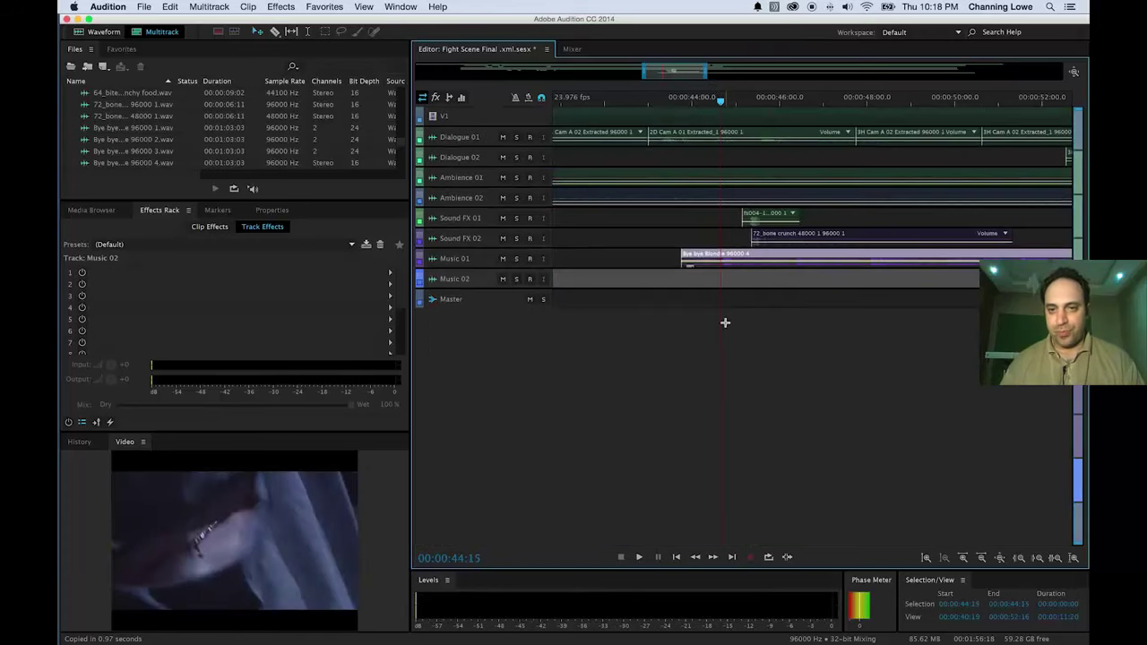
{"action": "scroll", "coordinate": [726, 322], "scroll_direction": "up", "scroll_amount": 3}
{"action": "left_click_drag", "start_coordinate": [649, 100], "coordinate": [709, 142]}
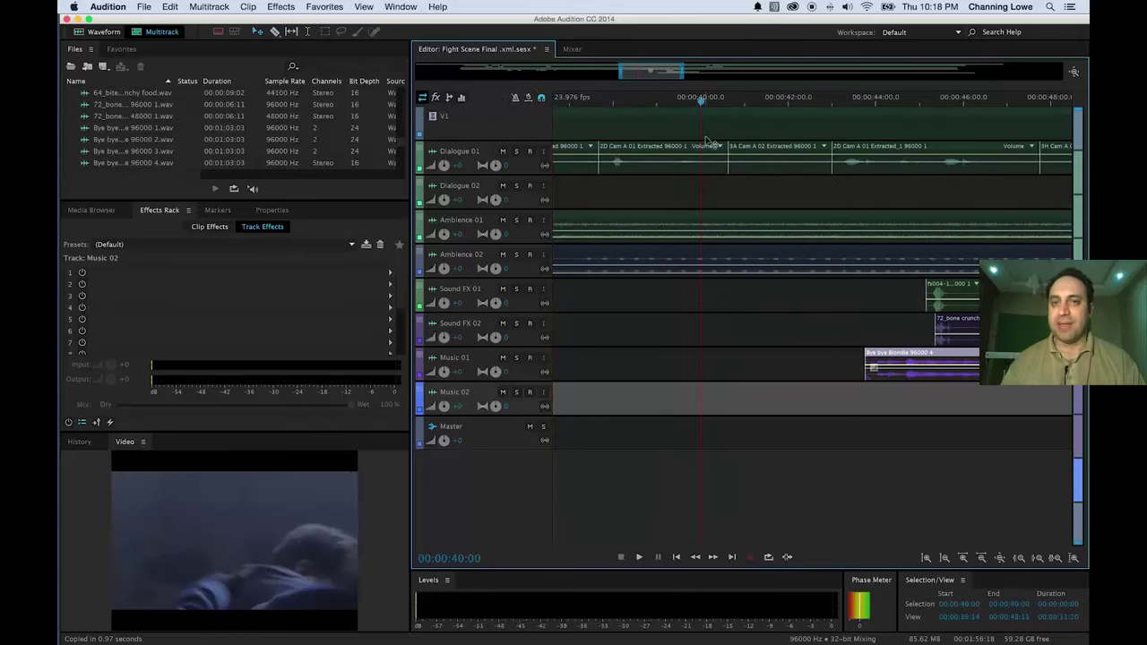
Try the Bye bye Blondie clip on Music 01 starting at about 00:00:13, play it, and move it to about 00:00:20:18.
{"action": "key", "text": "backslash"}
{"action": "left_click_drag", "start_coordinate": [804, 363], "coordinate": [667, 365]}
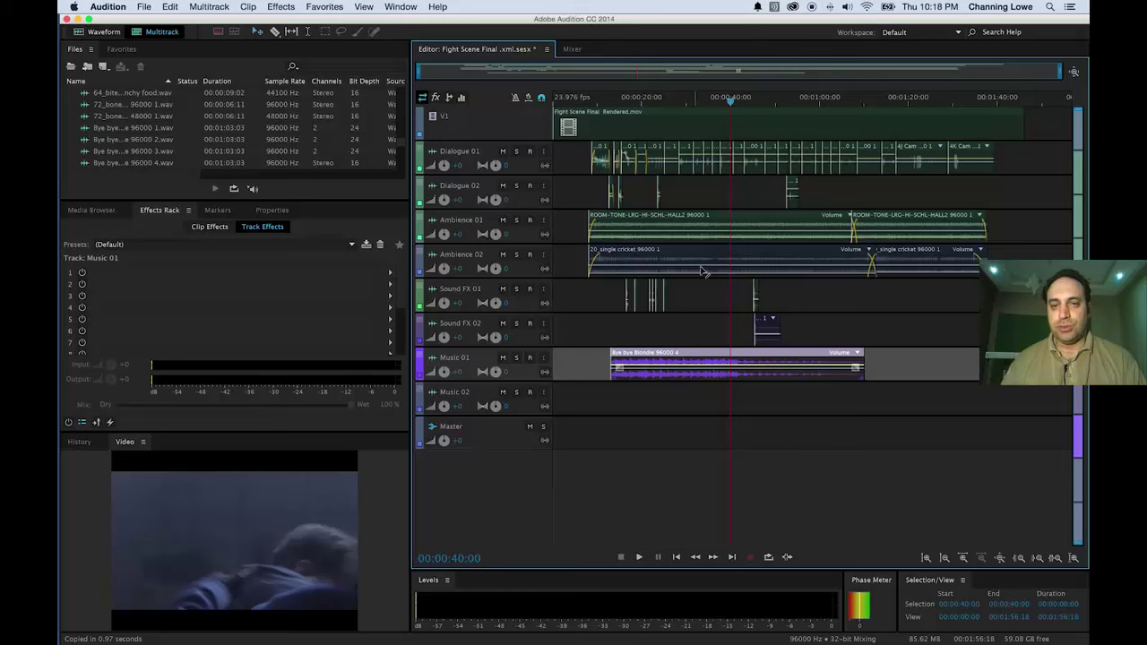
{"action": "left_click", "coordinate": [600, 99]}
{"action": "key", "text": "space"}
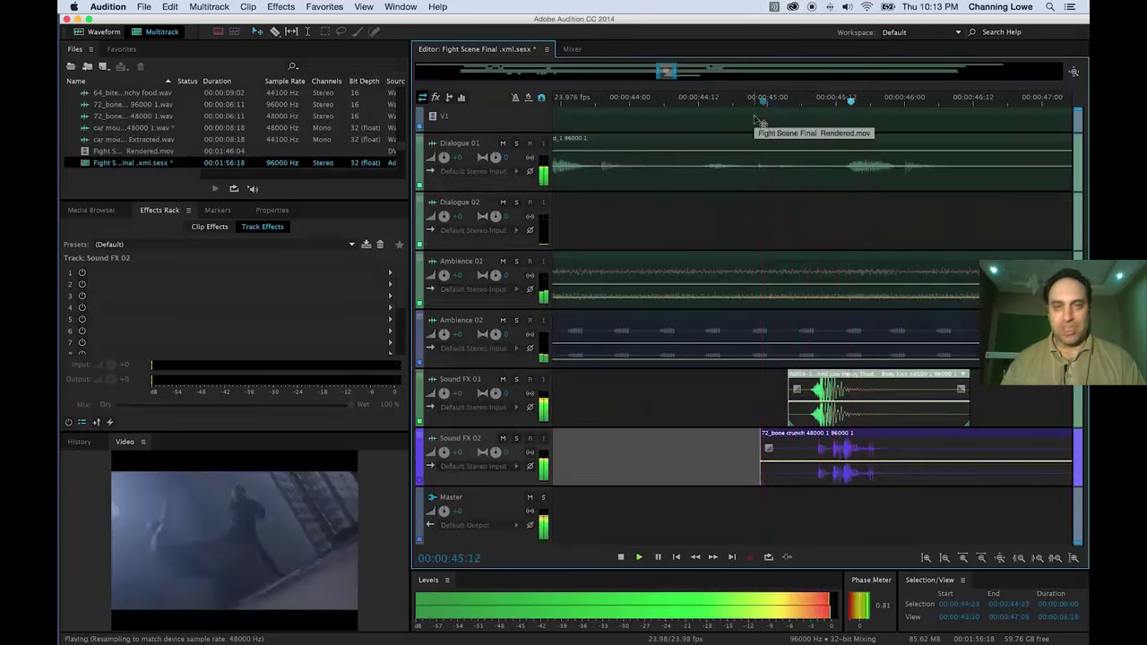
{"action": "key", "text": "space"}
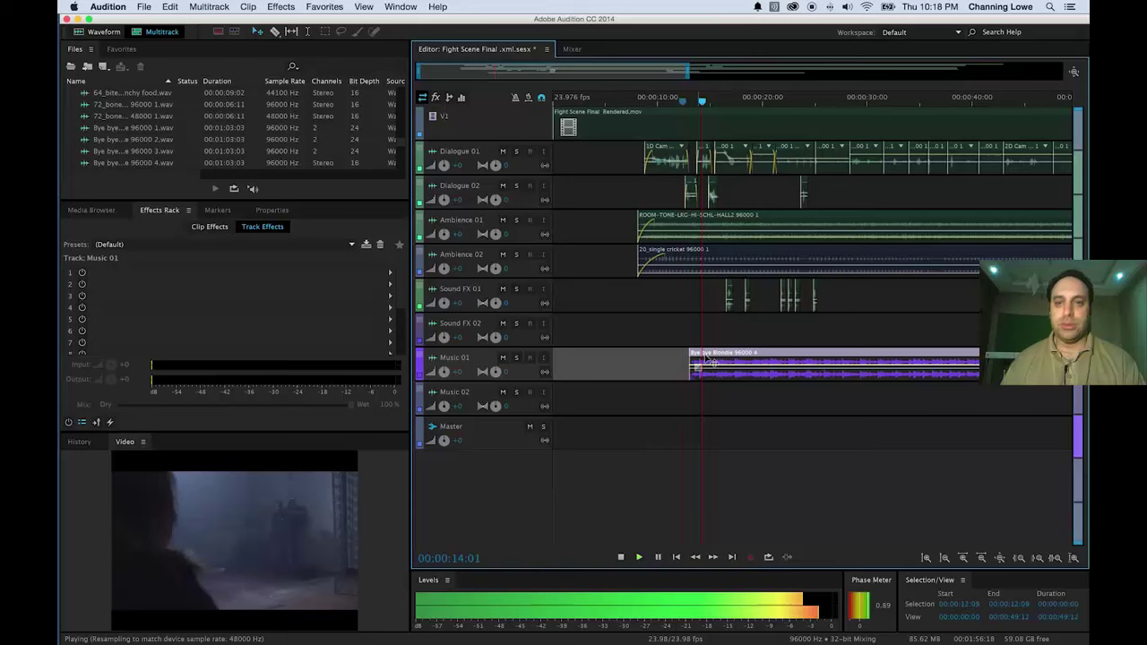
{"action": "key", "text": "space"}
{"action": "left_click_drag", "start_coordinate": [730, 361], "coordinate": [807, 360]}
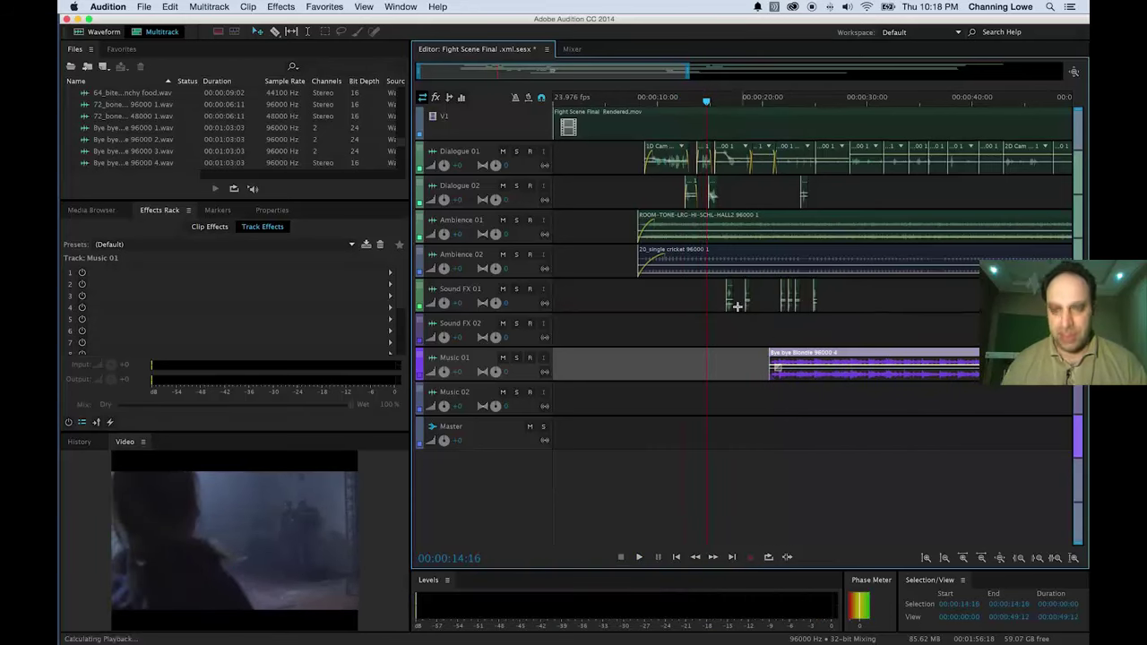
{"action": "key", "text": "space"}
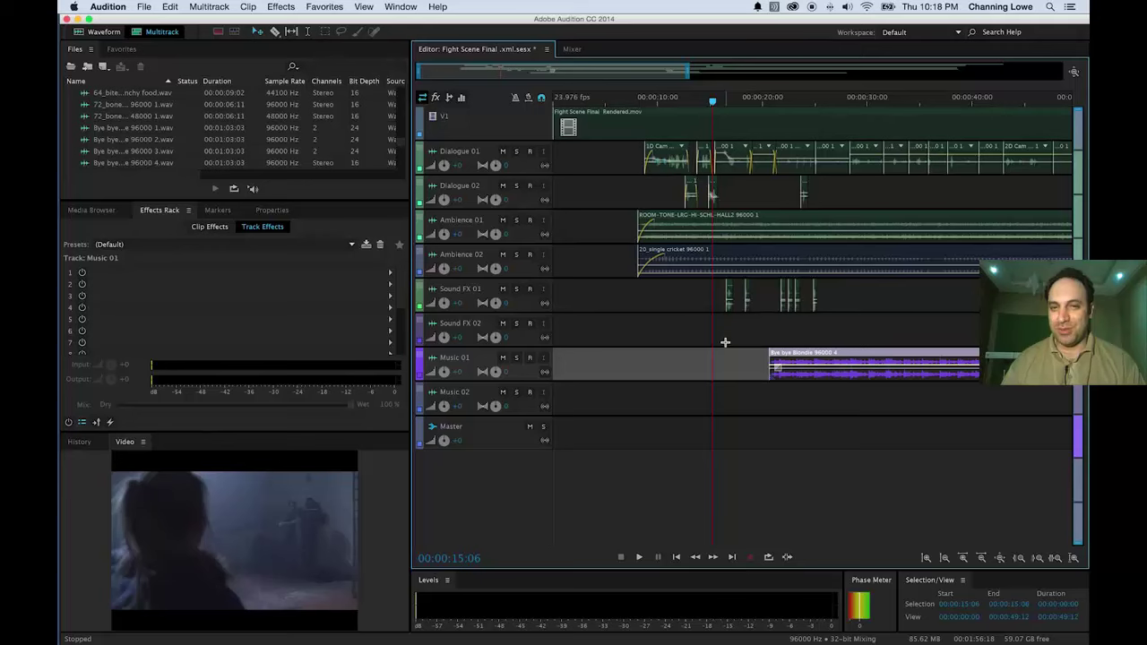
Enlarge the track heights and move the music clip to start at about 00:00:18:10, playing its opening against the scene.
{"action": "key", "text": "alt+="}
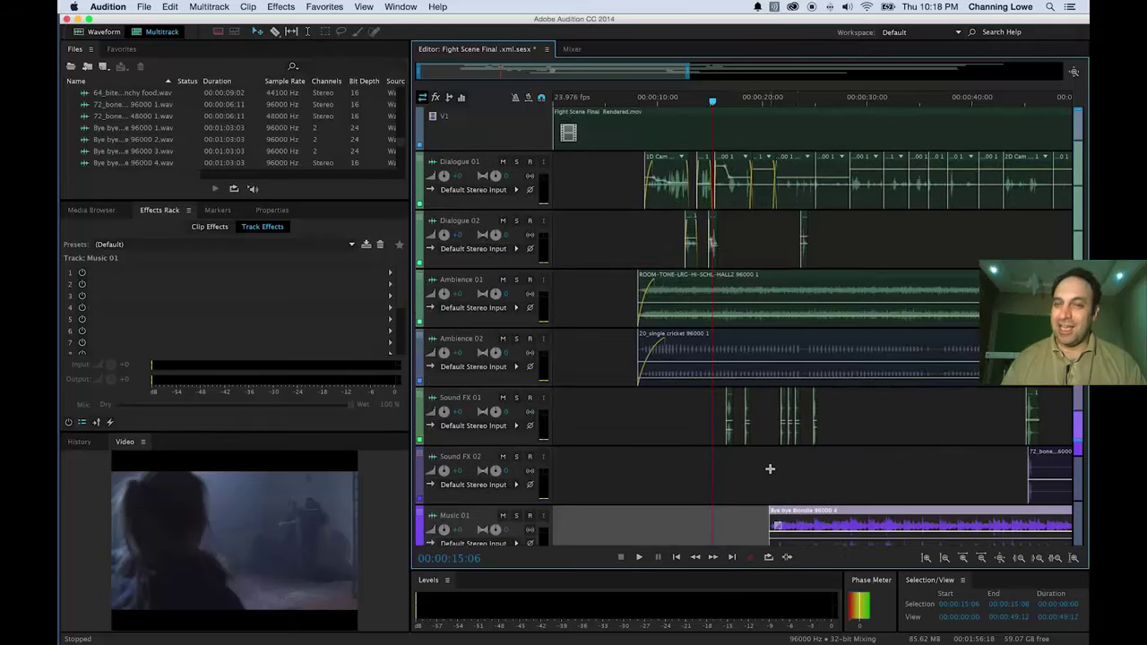
{"action": "scroll", "coordinate": [770, 469], "scroll_direction": "down", "scroll_amount": 3}
{"action": "key", "text": "space"}
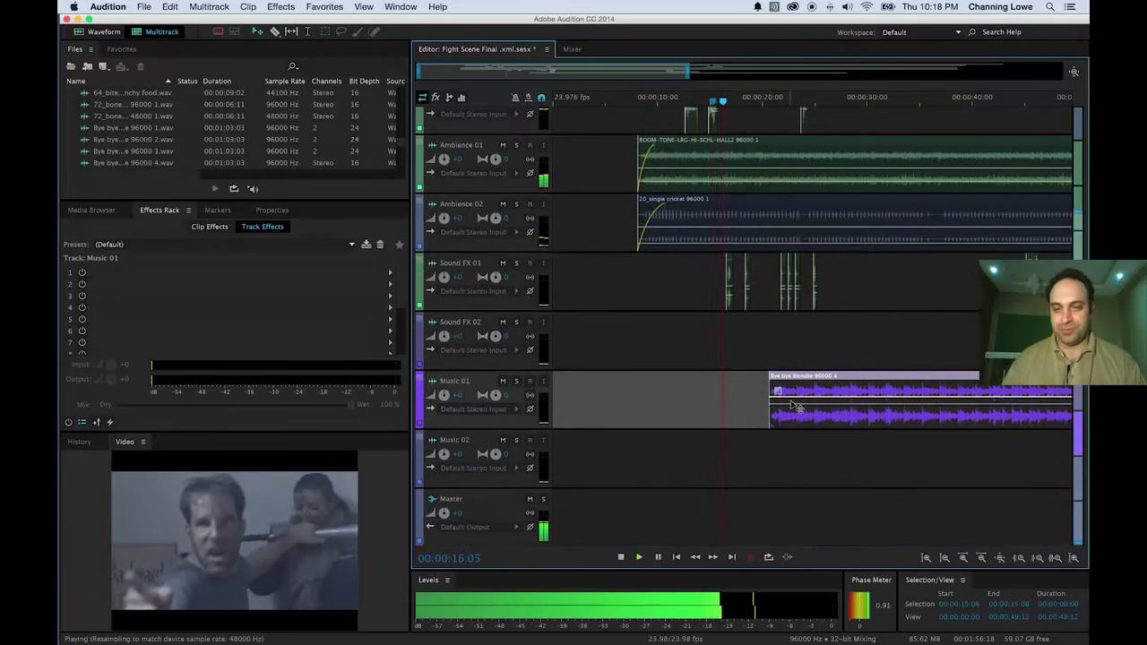
{"action": "key", "text": "space"}
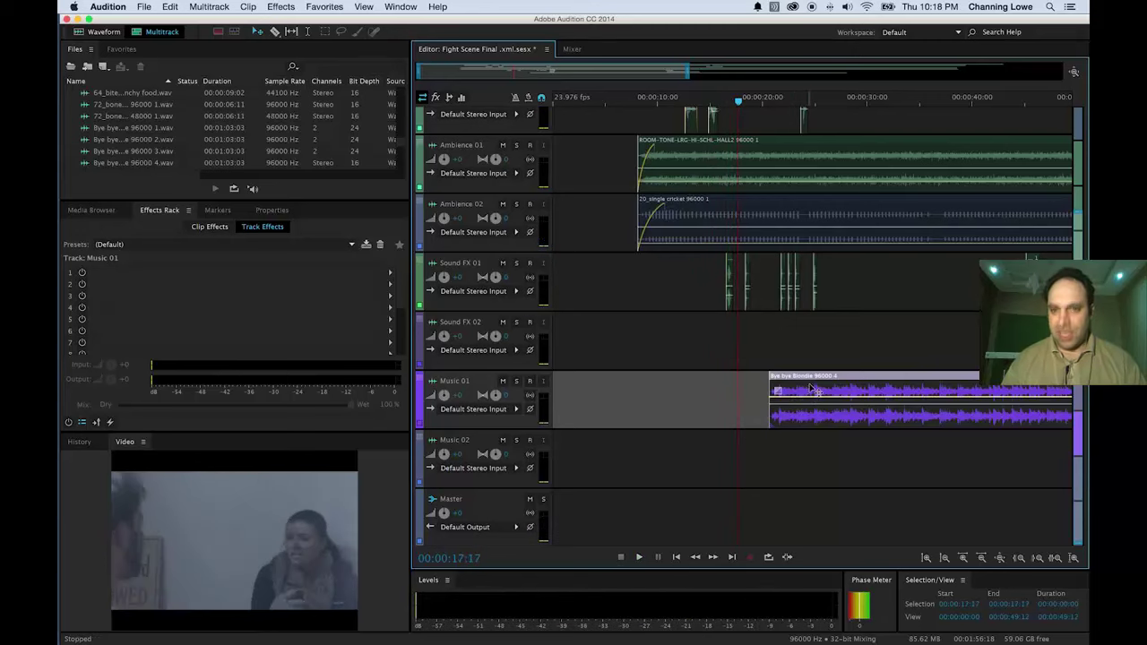
{"action": "left_click_drag", "start_coordinate": [811, 387], "coordinate": [787, 382]}
{"action": "key", "text": "space"}
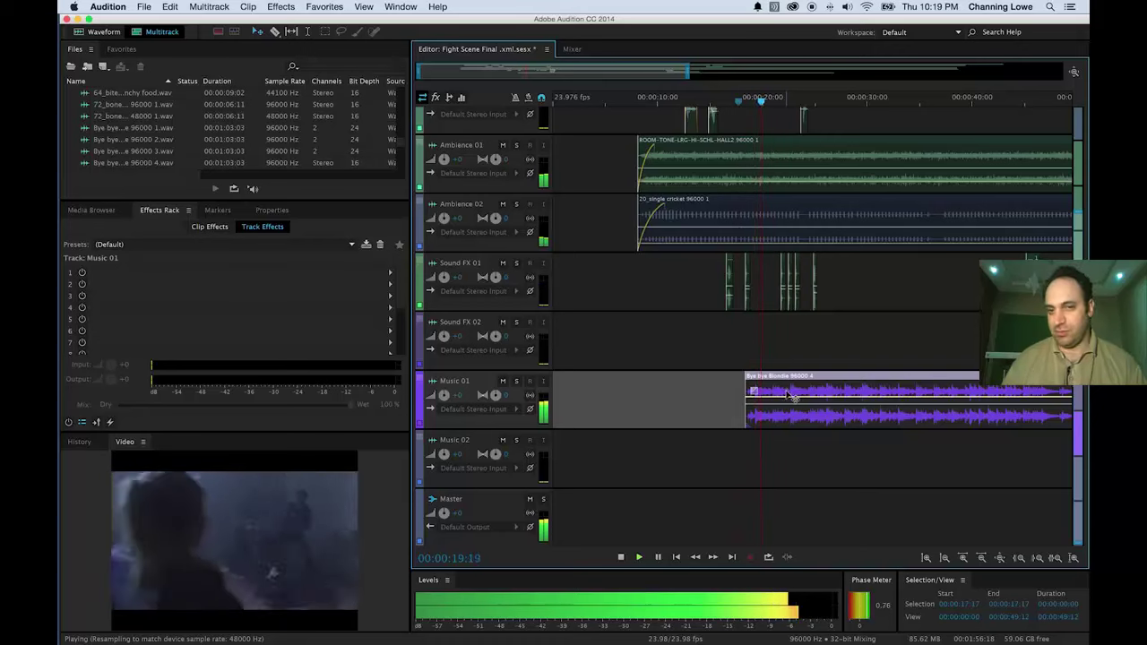
{"action": "key", "text": "space"}
Lower the music clip's volume to about -11.7 dB, playing from 00:00:20:14 to 00:00:26:00 while adjusting it.
{"action": "left_click_drag", "start_coordinate": [788, 401], "coordinate": [787, 412]}
{"action": "key", "text": "space"}
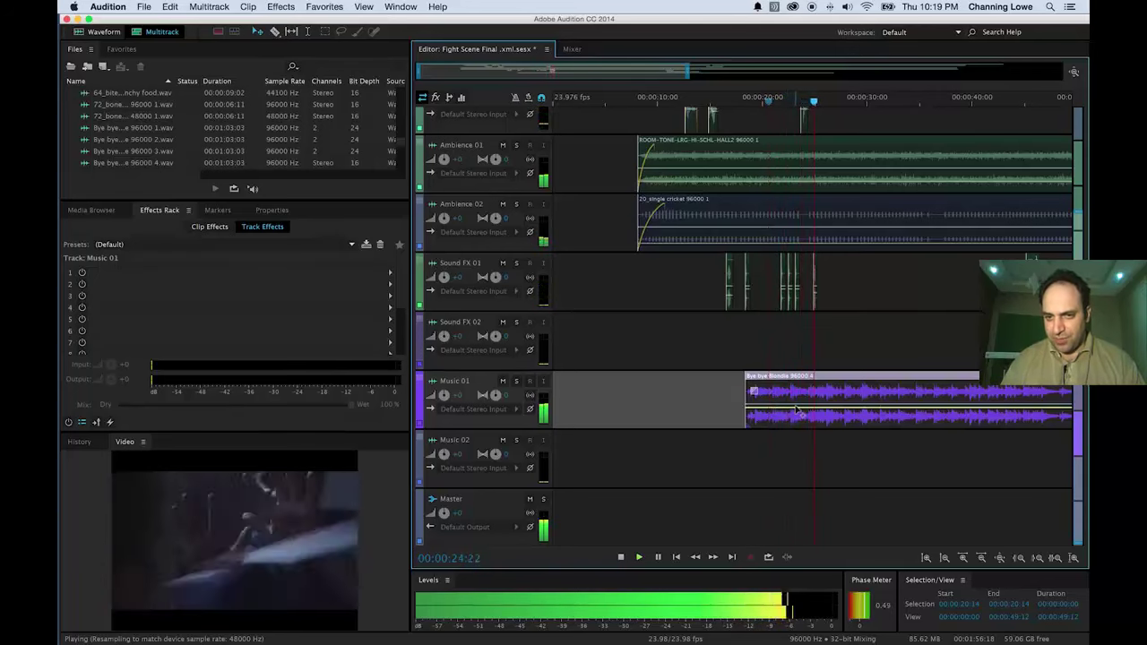
{"action": "key", "text": "space"}
{"action": "left_click", "coordinate": [804, 414]}
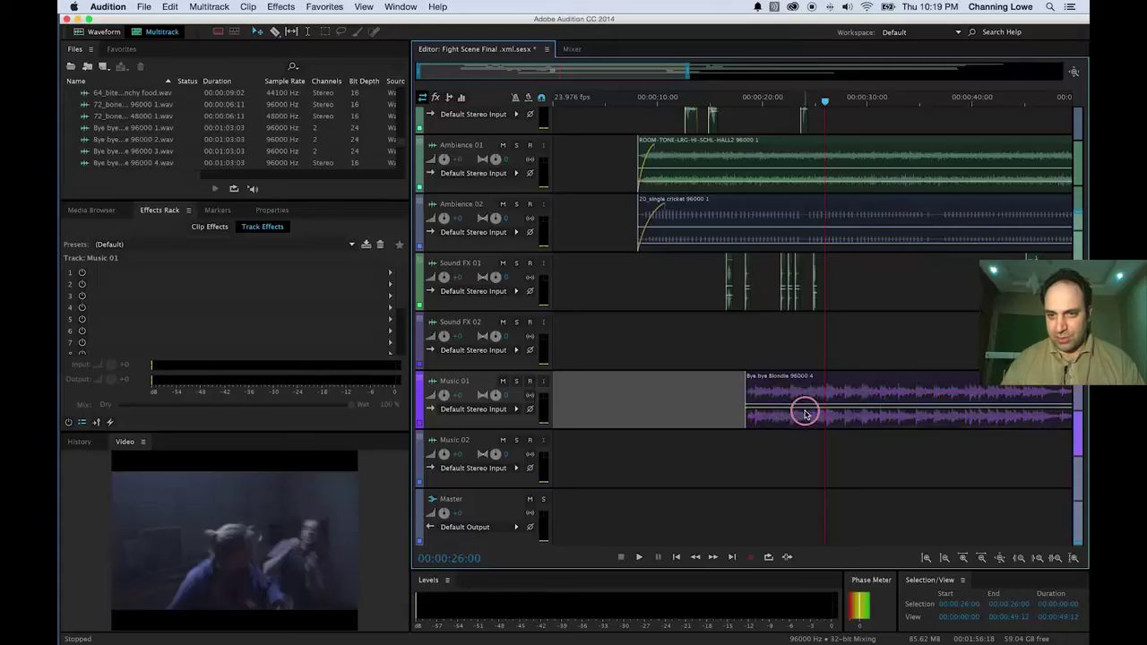
{"action": "left_click", "coordinate": [807, 414]}
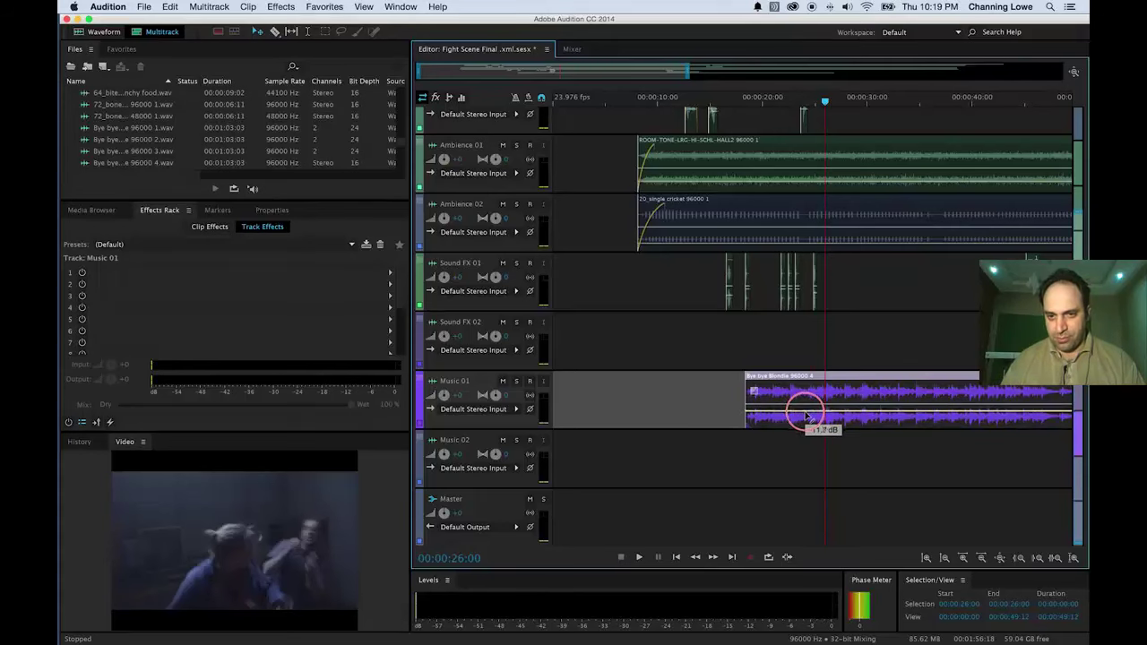
Solo Music 01 and play from 00:00:26:00 to 00:00:28:11 to check the music's level on its own.
{"action": "left_click", "coordinate": [517, 381]}
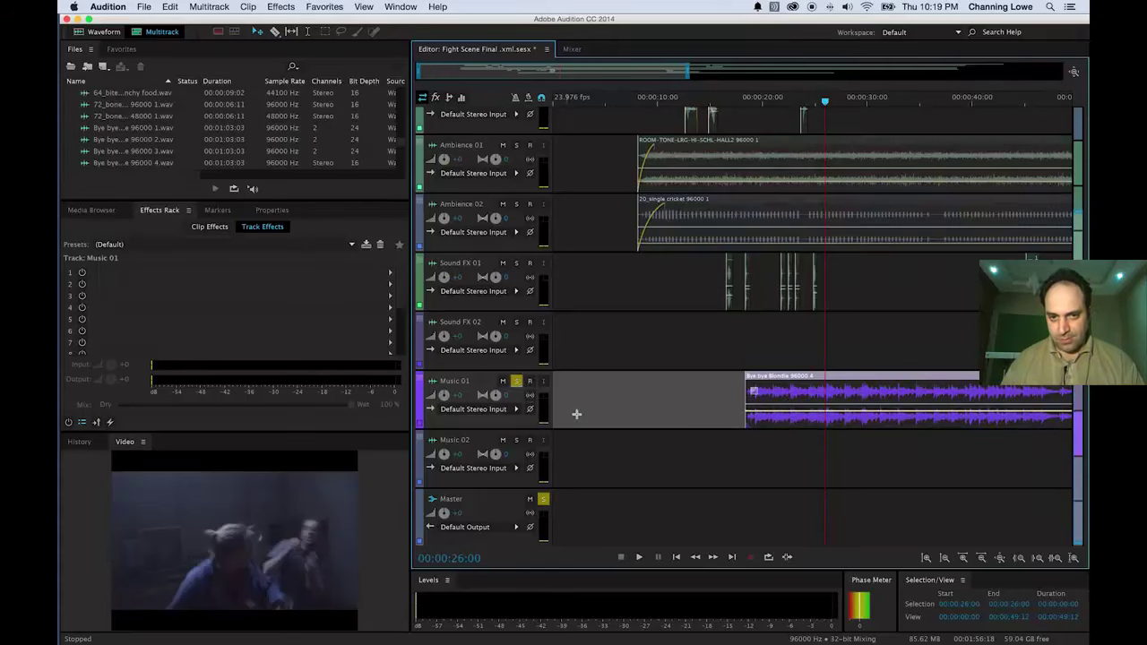
{"action": "key", "text": "space"}
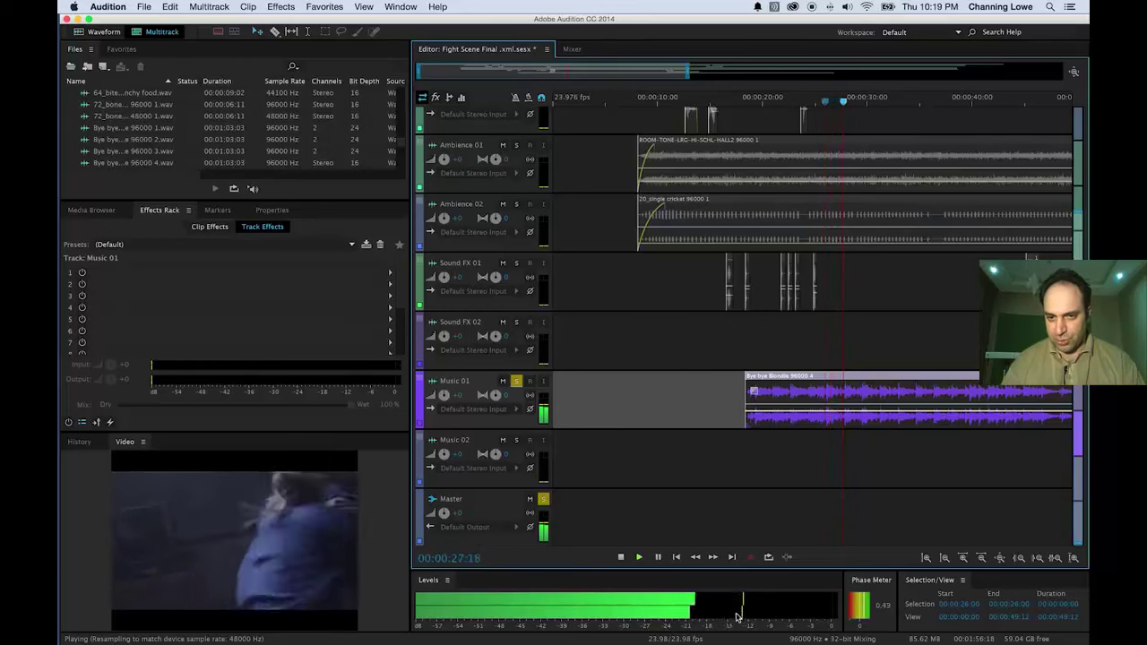
{"action": "key", "text": "space"}
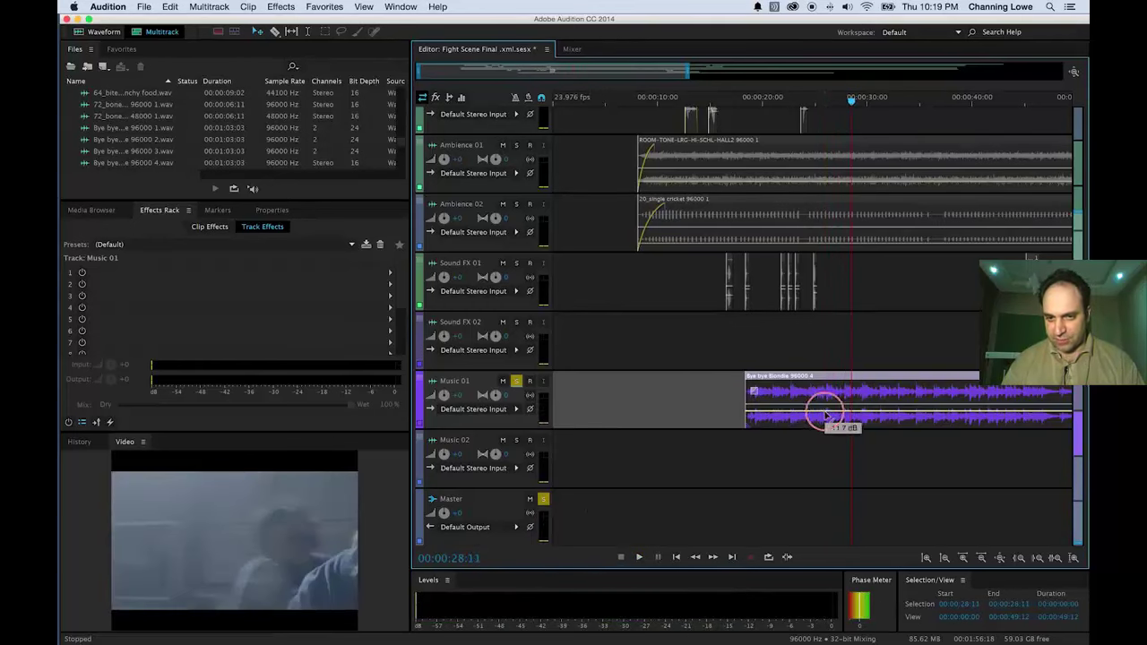
Lower the music clip's volume slightly further, unsolo Music 01, and play the full mix from 00:00:28:11 to 00:00:32:09.
{"action": "left_click_drag", "start_coordinate": [825, 413], "coordinate": [826, 415]}
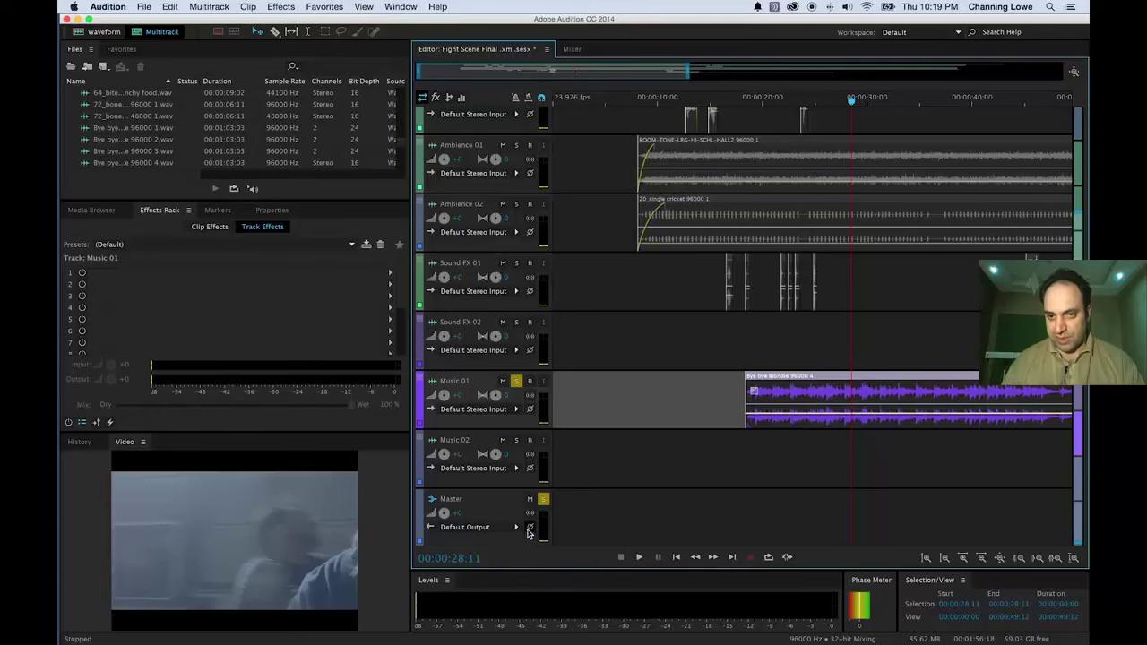
{"action": "left_click", "coordinate": [516, 386]}
{"action": "key", "text": "space"}
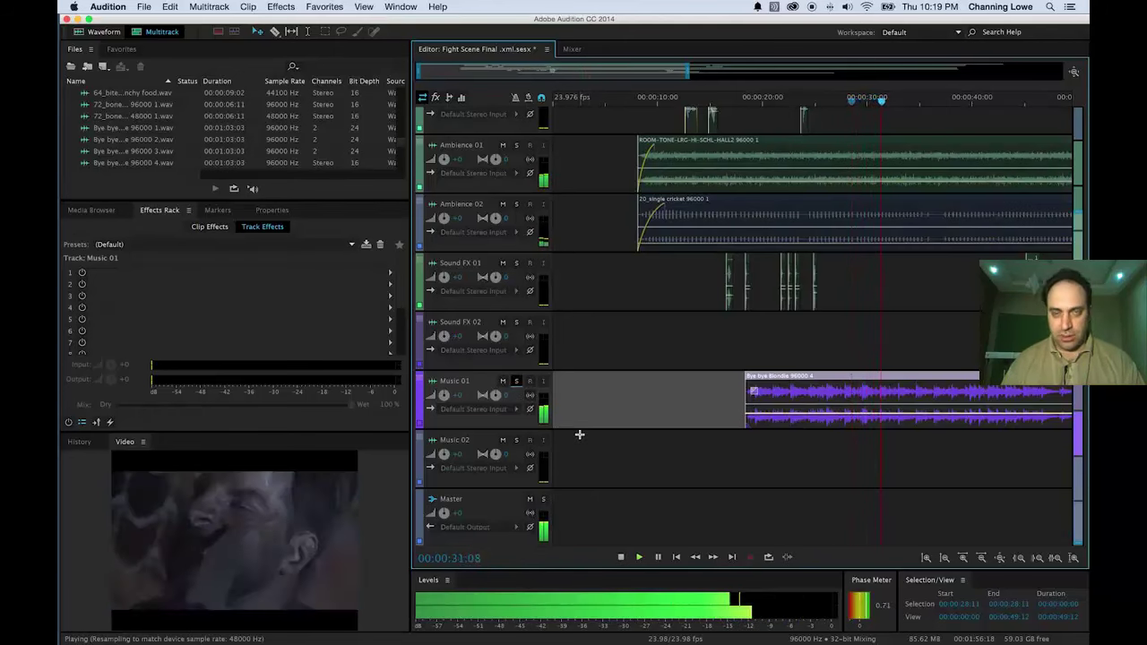
{"action": "key", "text": "space"}
Trim the end of the music clip on Music 01 back to about 00:00:55:18.
{"action": "scroll", "coordinate": [779, 392], "scroll_direction": "right", "scroll_amount": 3}
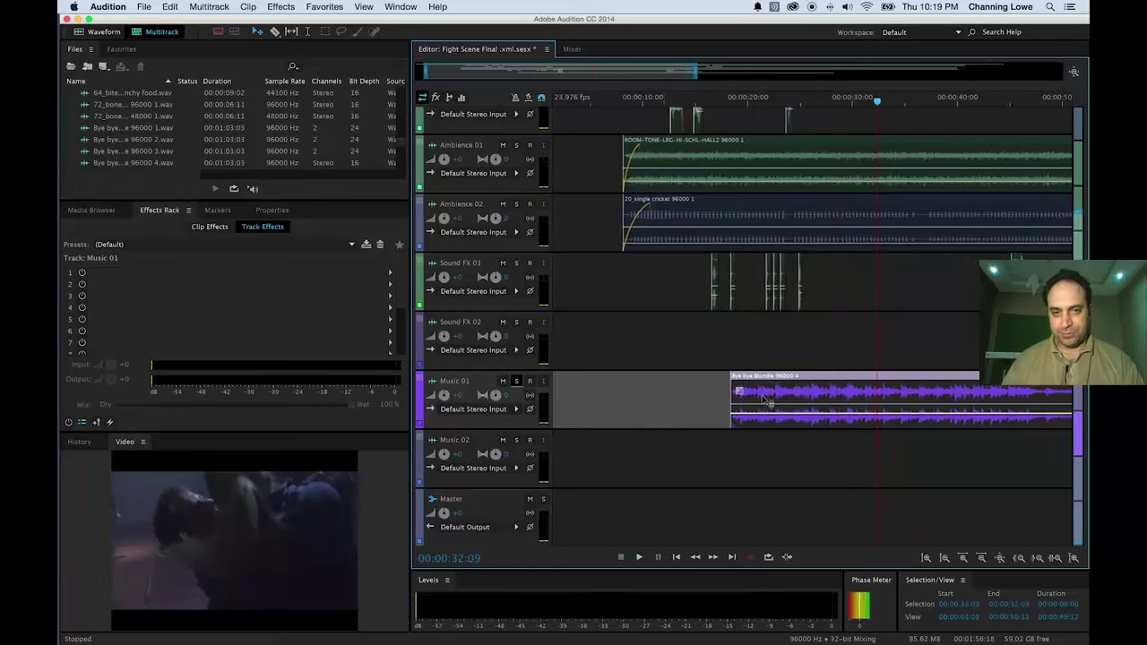
{"action": "scroll", "coordinate": [779, 392], "scroll_direction": "down", "scroll_amount": 3}
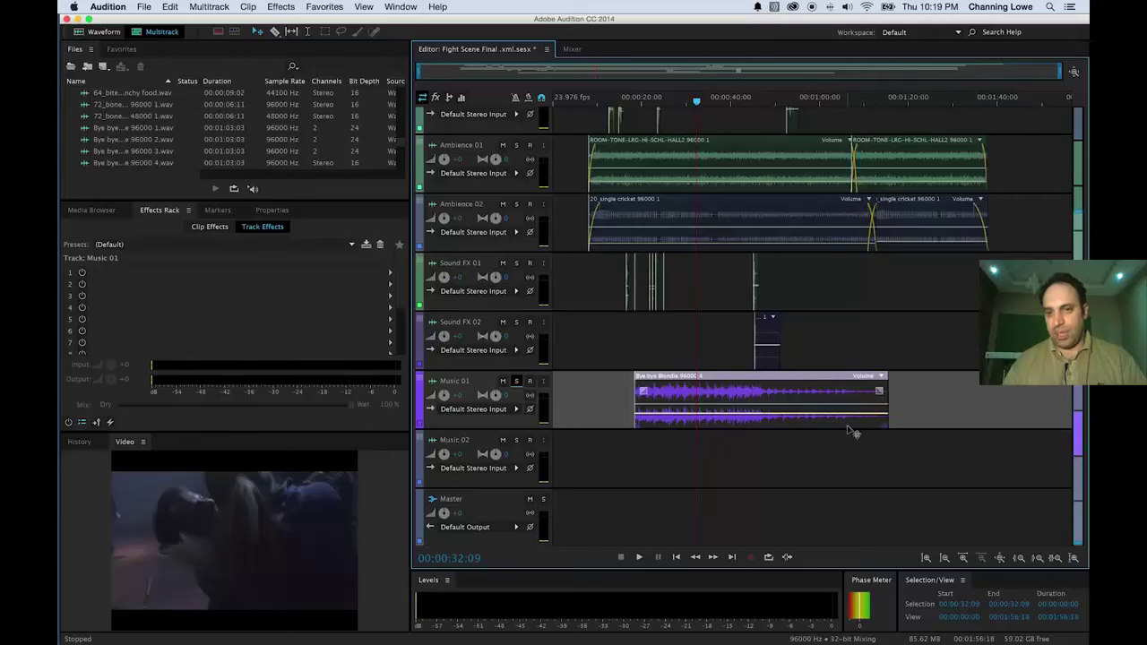
{"action": "left_click_drag", "start_coordinate": [886, 388], "coordinate": [800, 389]}
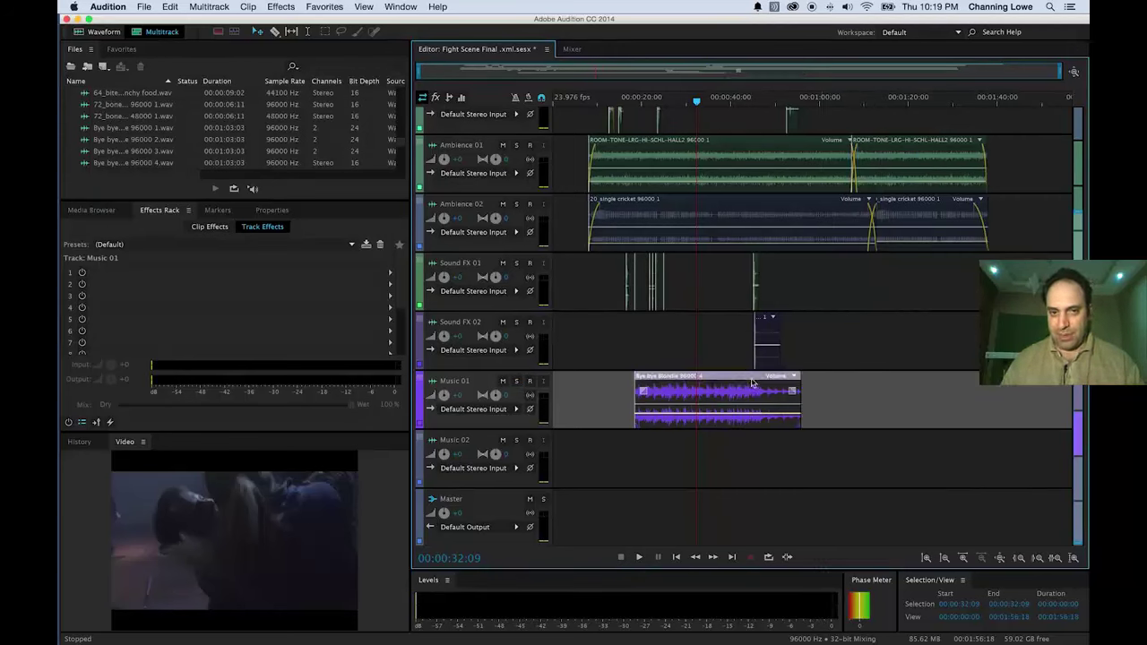
Paste a copy of the music clip at 00:00:55:18 on Music 01, trim its start, and crossfade it with the first clip from about 00:00:53.
{"action": "left_click", "coordinate": [793, 113]}
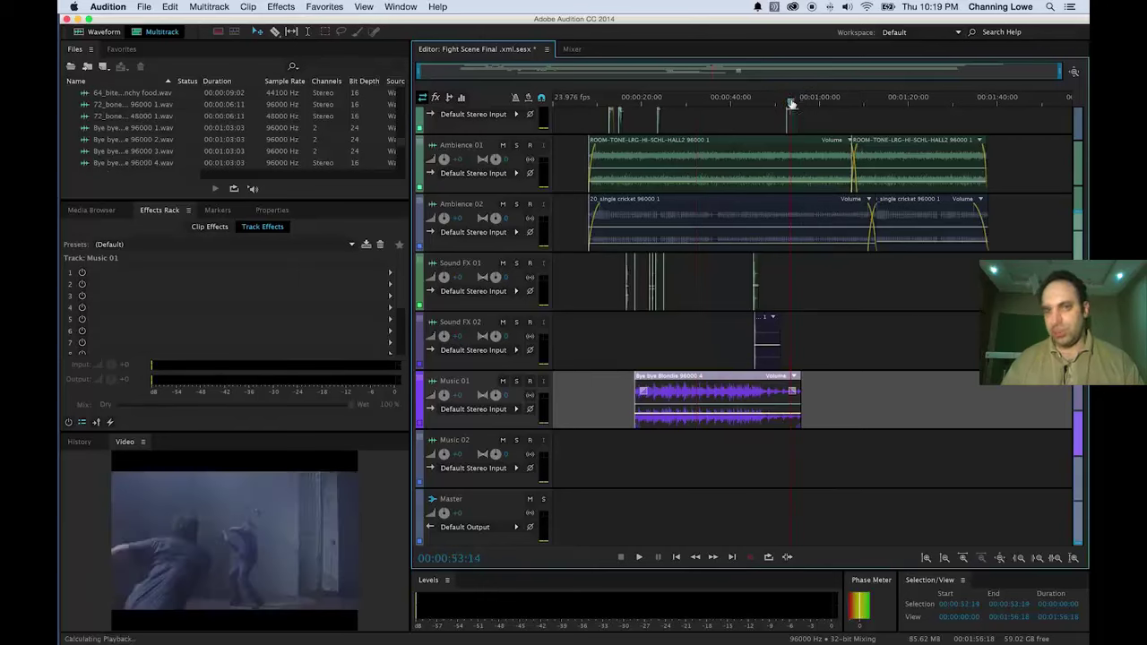
{"action": "key", "text": "space"}
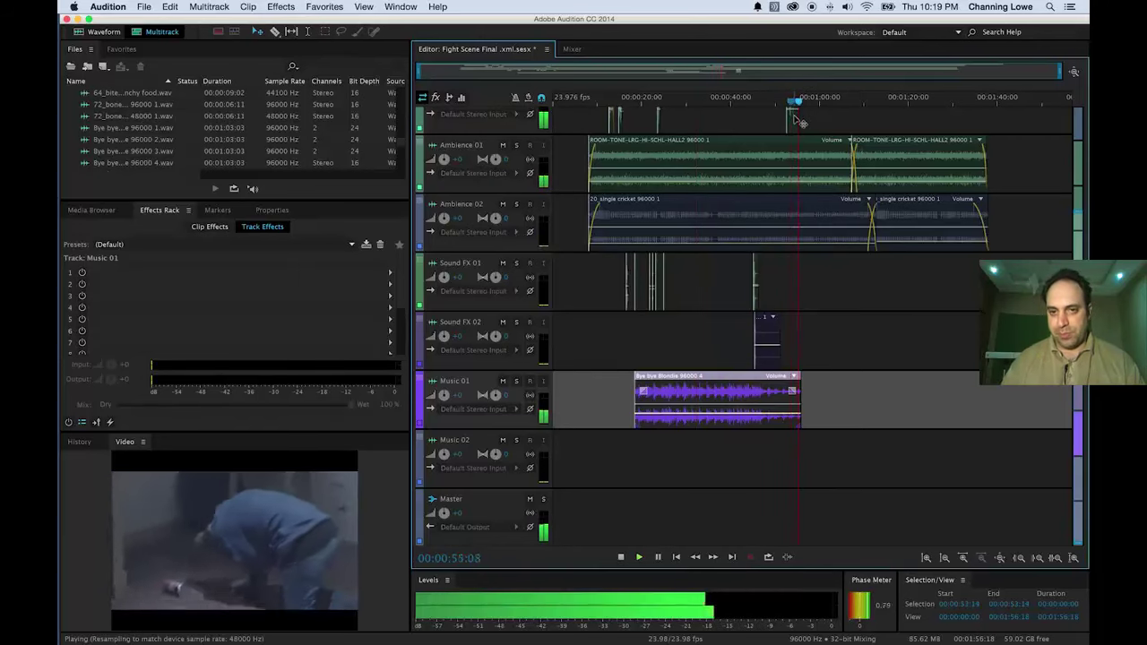
{"action": "key", "text": "space"}
{"action": "key", "text": "super+v"}
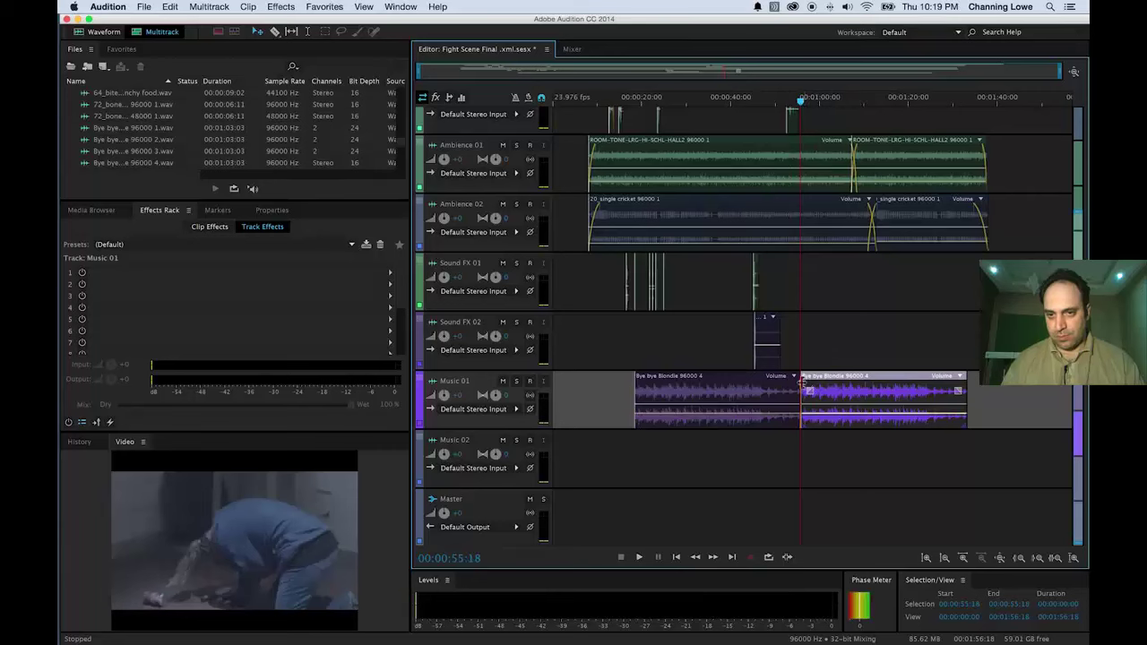
{"action": "mouse_move", "coordinate": [808, 390]}
{"action": "left_mouse_down"}
{"action": "mouse_move", "coordinate": [848, 391]}
{"action": "mouse_move", "coordinate": [813, 384]}
{"action": "left_mouse_up"}
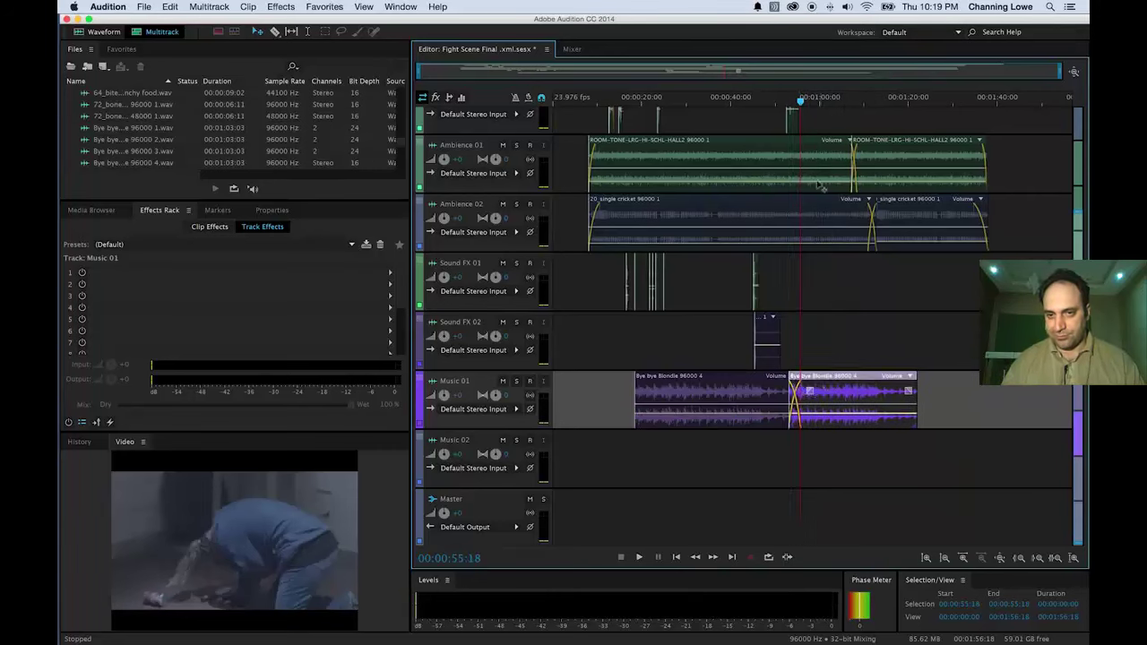
Play the scene around the music crossfade, and move the playhead to 00:01:13:06 within the second clip.
{"action": "left_click", "coordinate": [781, 112]}
{"action": "key", "text": "space"}
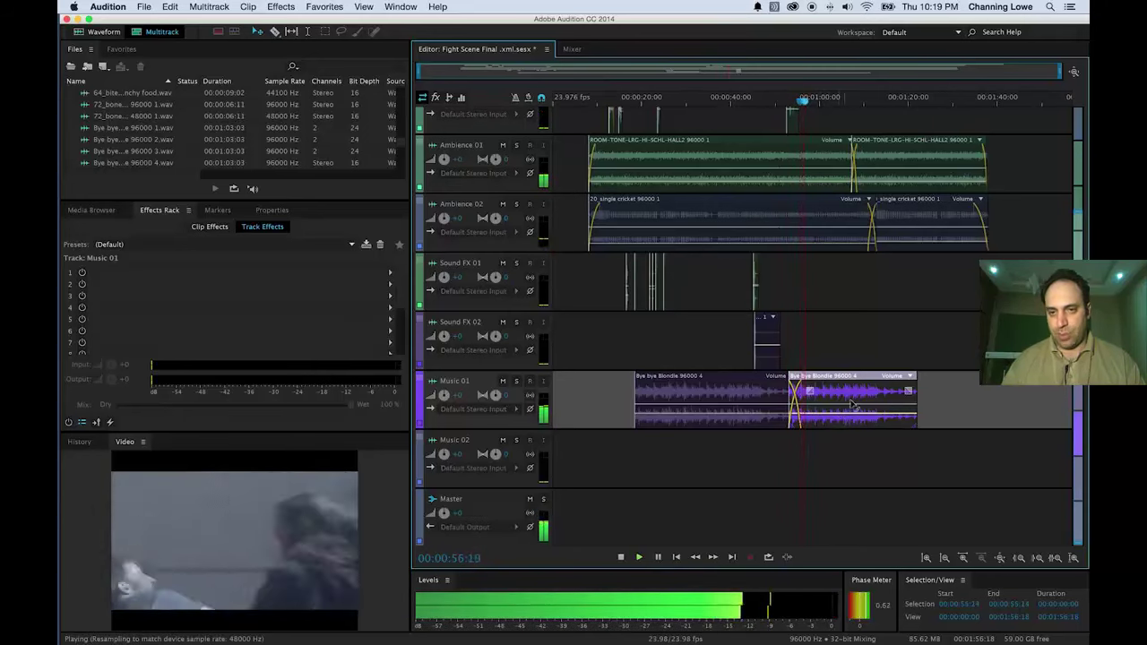
{"action": "left_click_drag", "start_coordinate": [819, 102], "coordinate": [878, 120]}
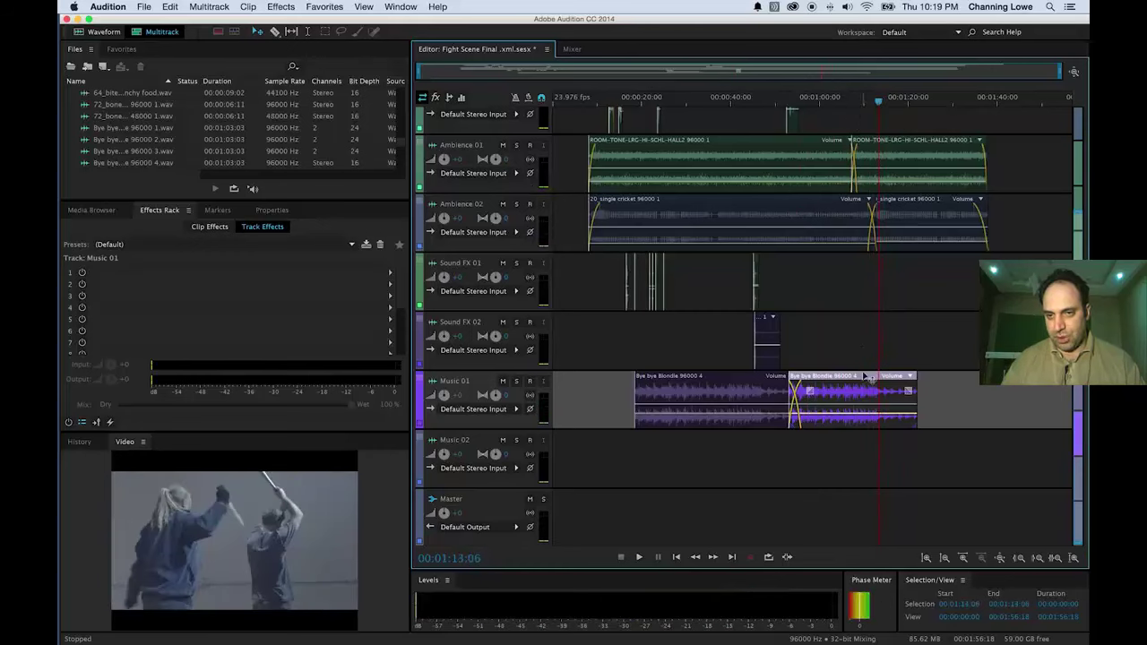
Shift the second music clip about 2.5 seconds later, extend its start back to about 00:00:52:15 as a crossfade, and play from 00:01:13:06.
{"action": "left_click_drag", "start_coordinate": [867, 376], "coordinate": [878, 377]}
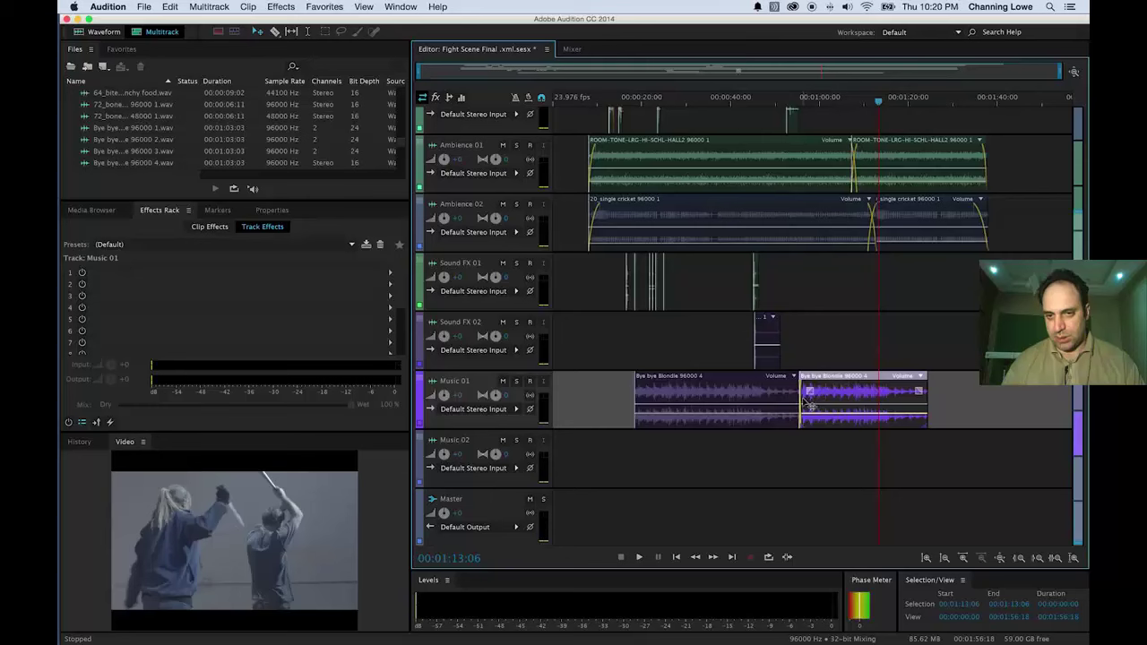
{"action": "left_click_drag", "start_coordinate": [801, 398], "coordinate": [787, 395]}
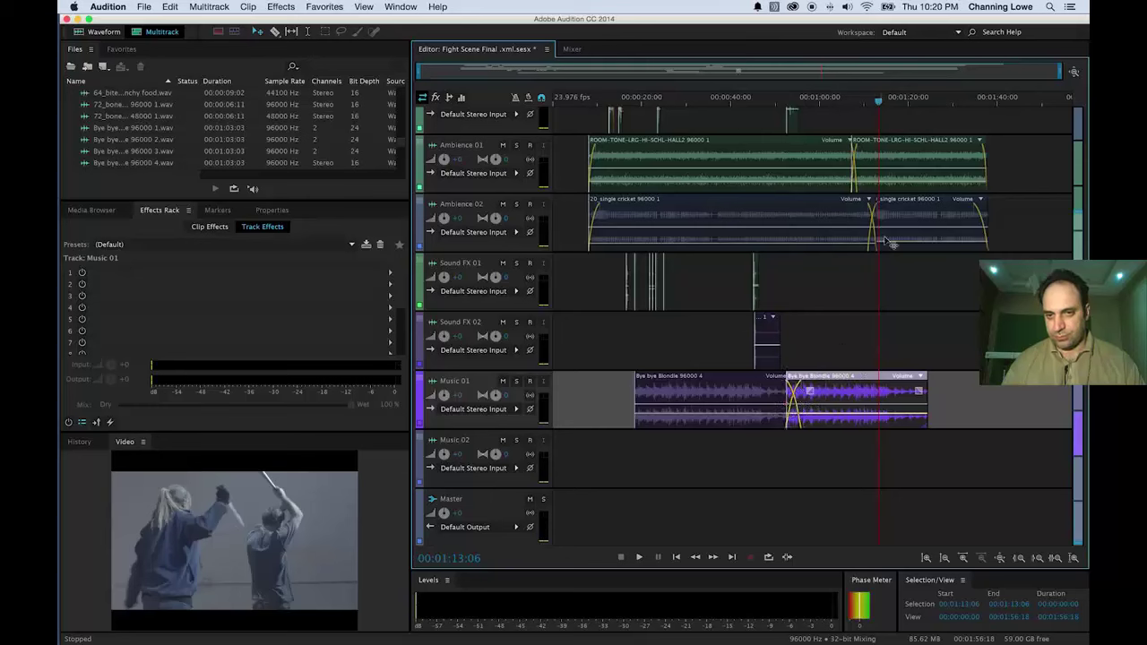
{"action": "key", "text": "space"}
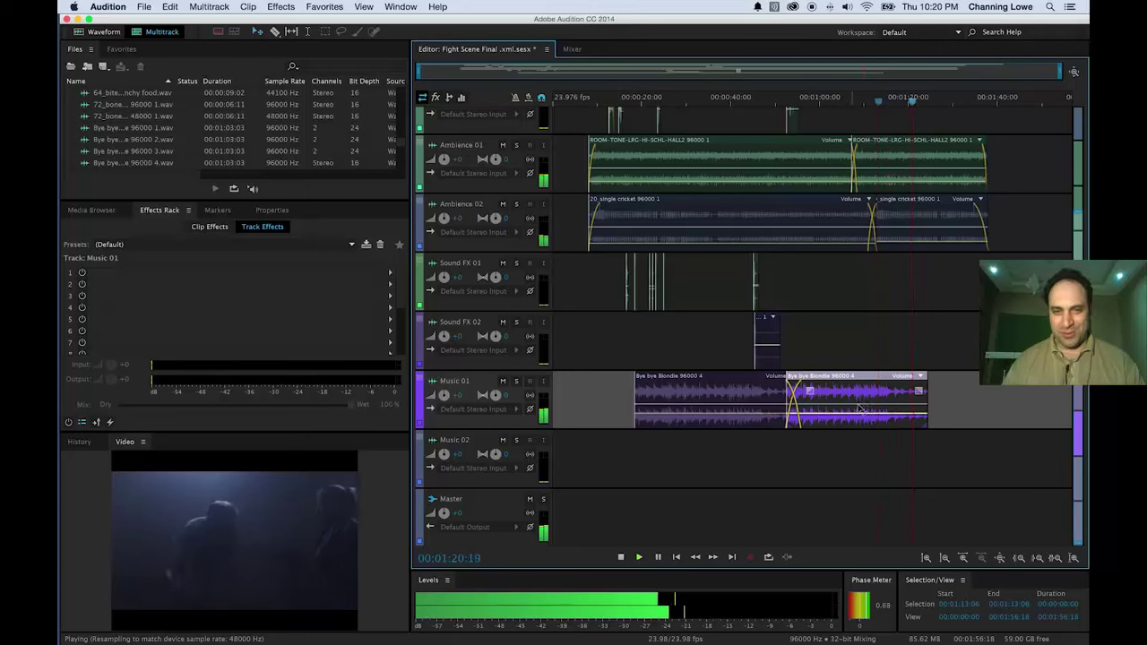
{"action": "key", "text": "space"}
Save the session and return the playhead to 00:00:00:00.
{"action": "key", "text": "super+s"}
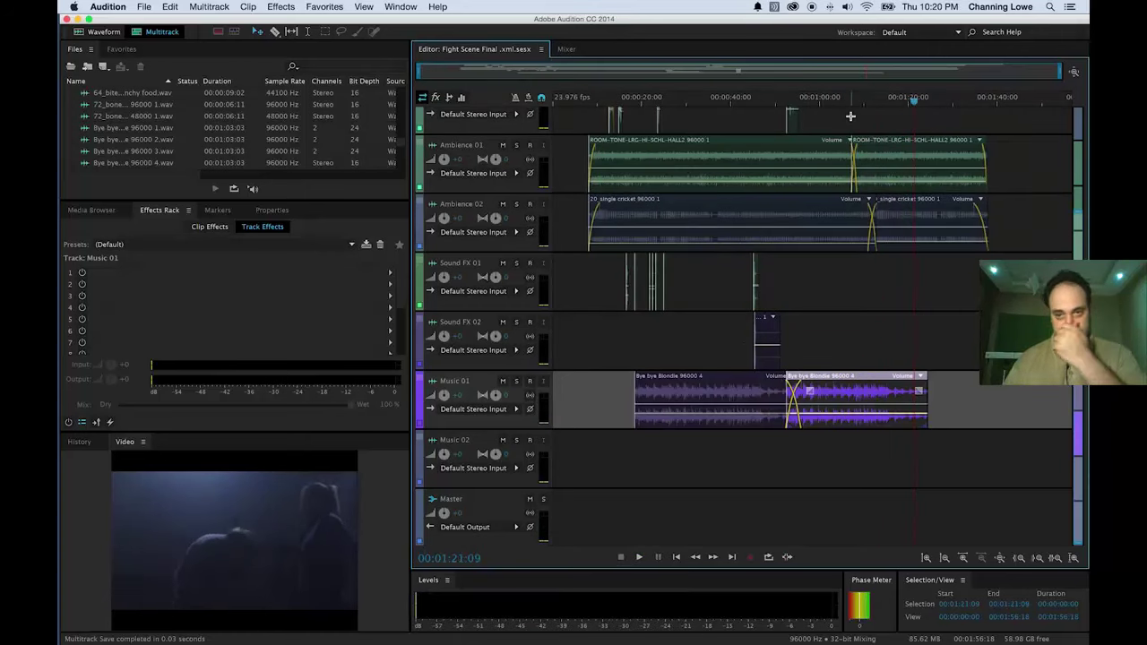
{"action": "left_click_drag", "start_coordinate": [699, 93], "coordinate": [559, 132]}
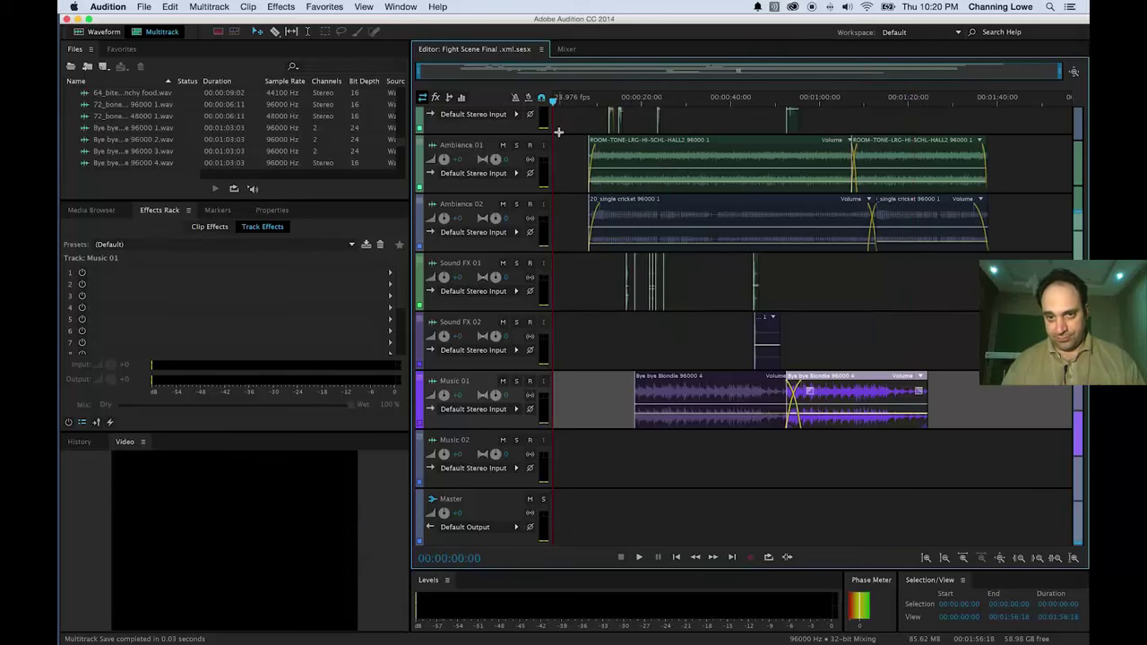
{"action": "scroll", "coordinate": [597, 195], "scroll_direction": "up", "scroll_amount": 3}
{"action": "left_click", "coordinate": [143, 6]}
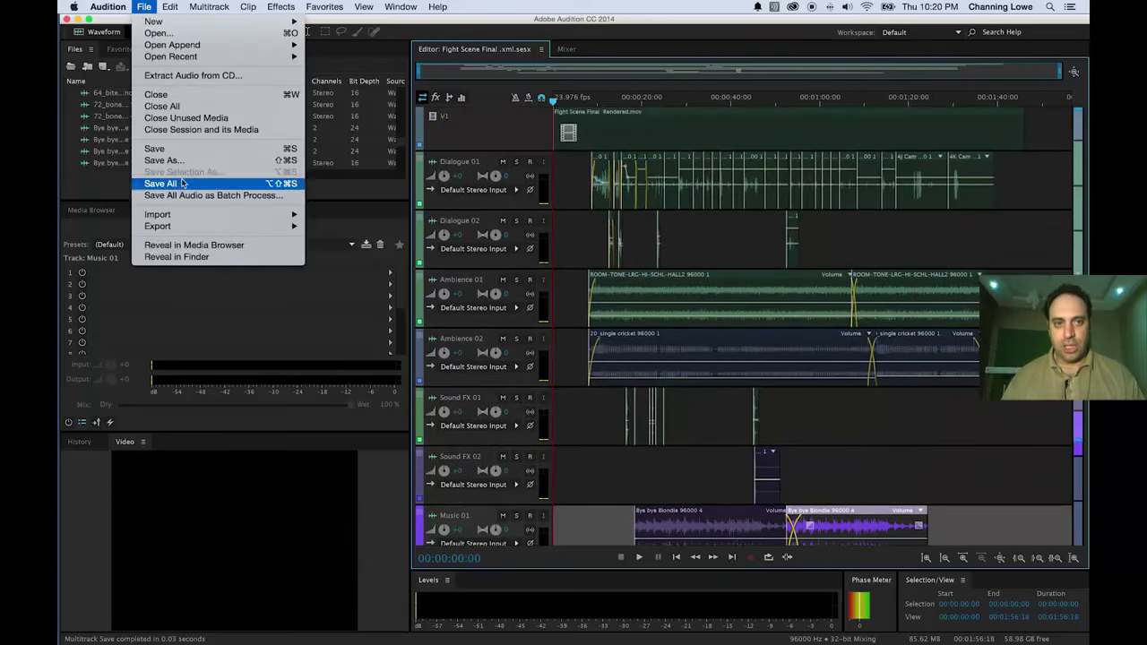
{"action": "mouse_move", "coordinate": [158, 226]}
{"action": "mouse_move", "coordinate": [397, 271]}
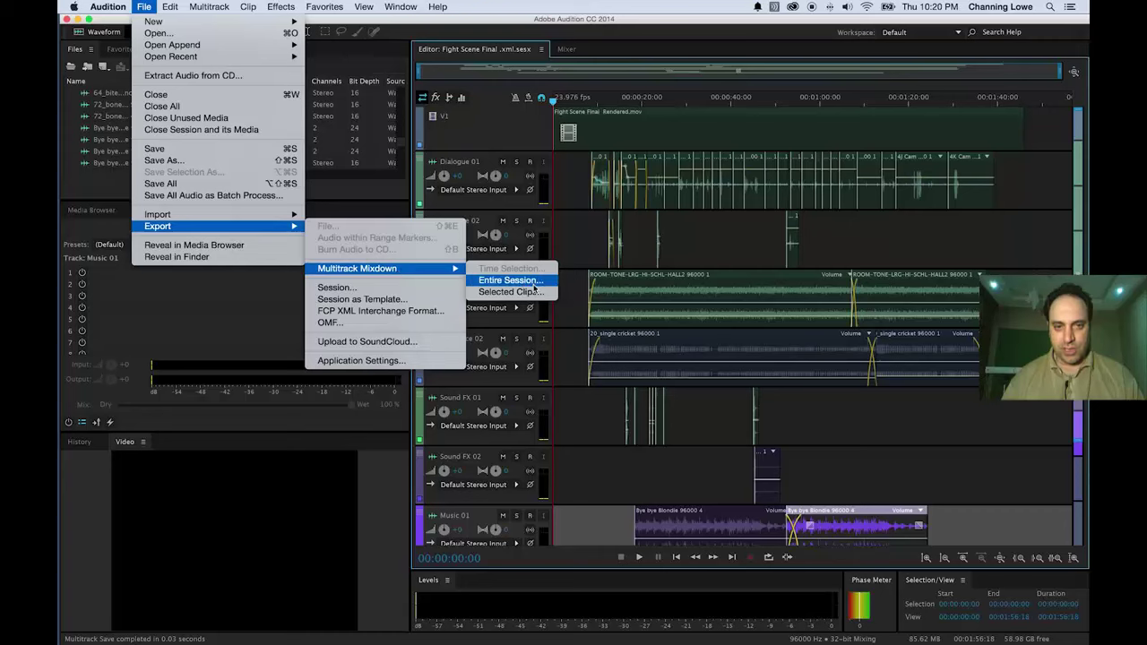
{"action": "left_click", "coordinate": [562, 231]}
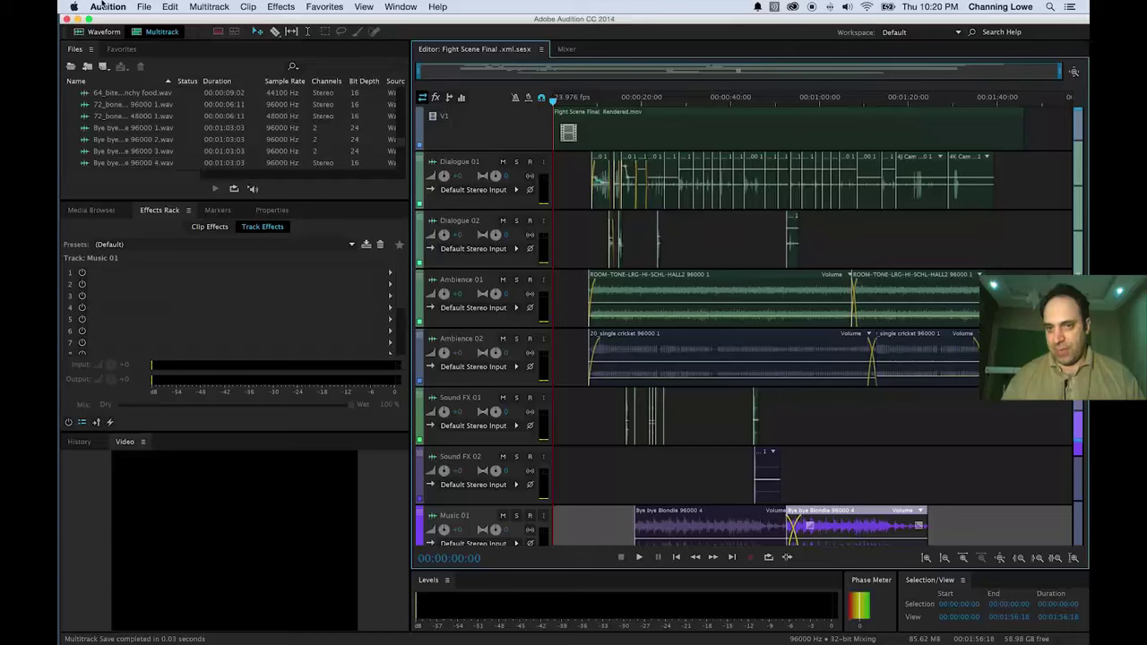
Set up a multitrack mixdown export of the entire session with the Desktop as its save location.
{"action": "left_click", "coordinate": [143, 6]}
{"action": "mouse_move", "coordinate": [175, 227]}
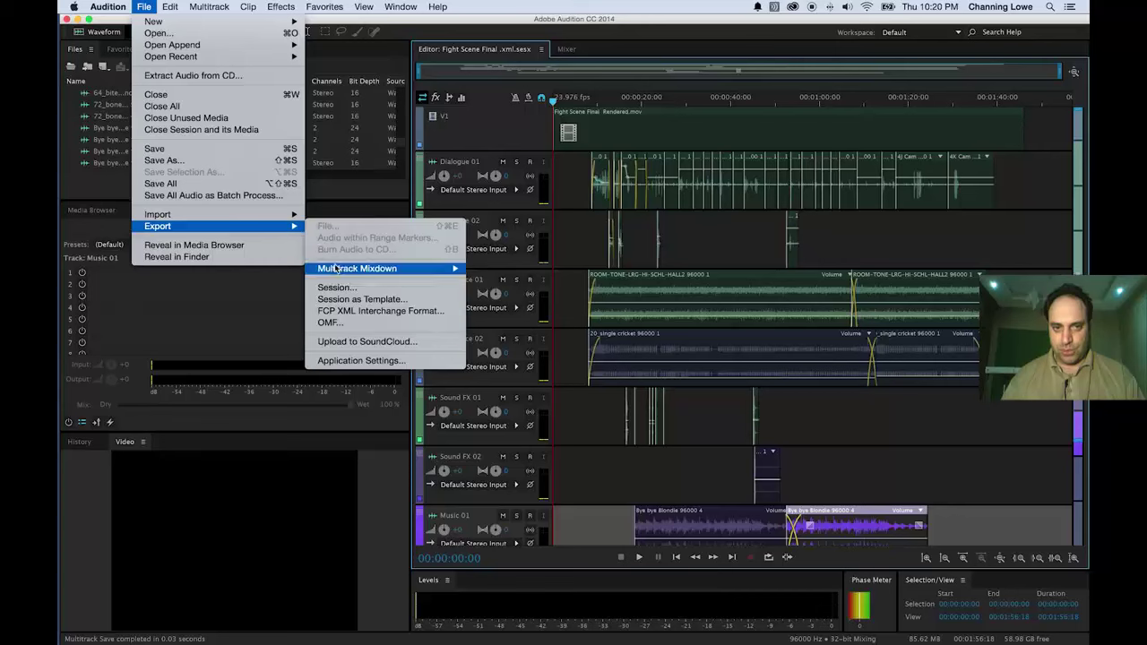
{"action": "mouse_move", "coordinate": [343, 270]}
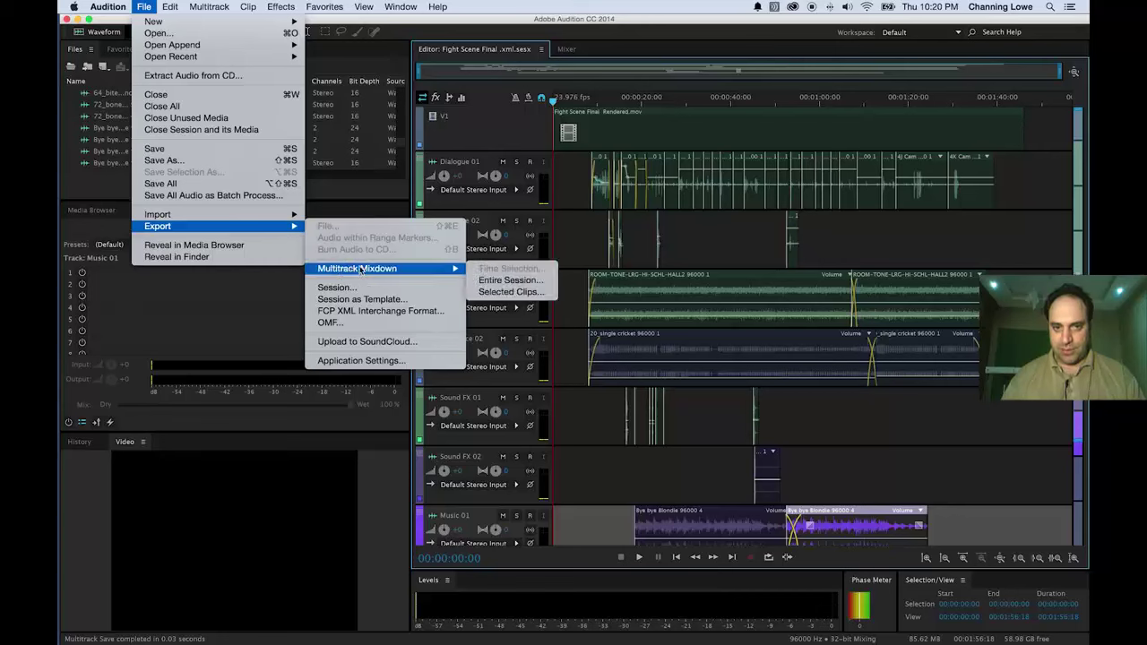
{"action": "left_click", "coordinate": [510, 280]}
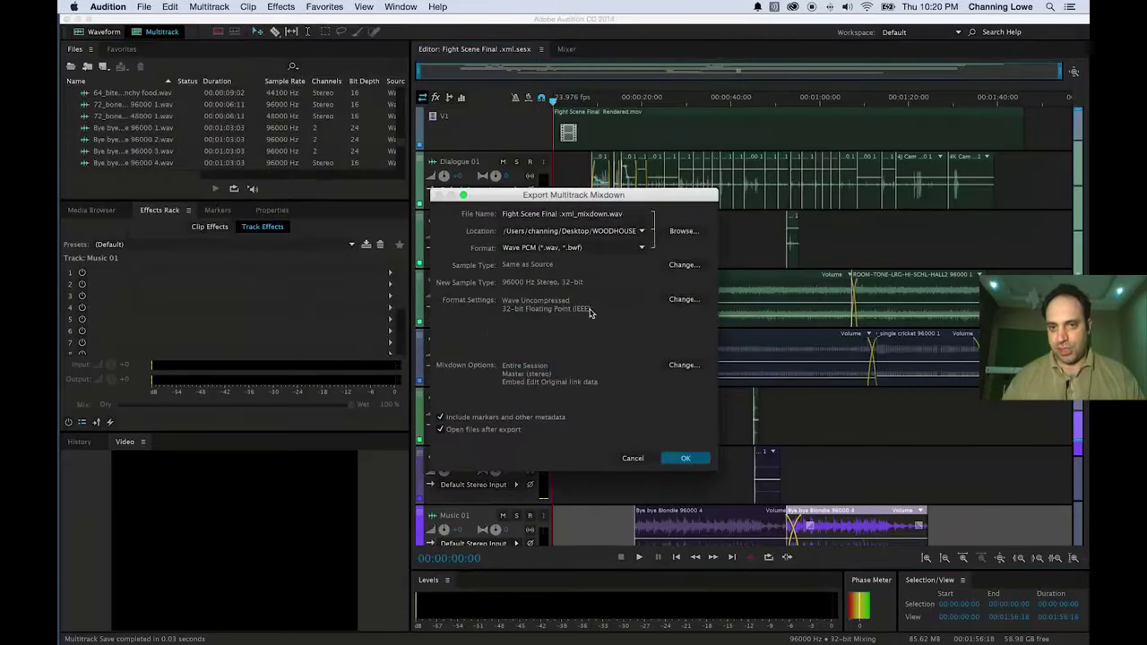
{"action": "left_click", "coordinate": [681, 231]}
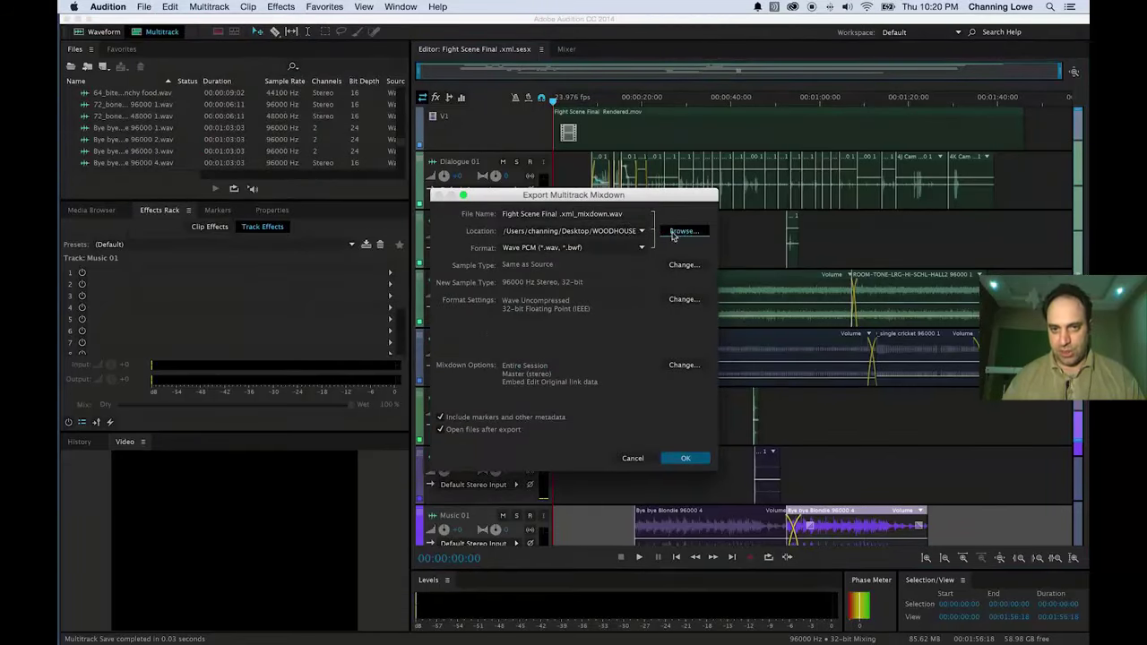
{"action": "left_click", "coordinate": [733, 264]}
{"action": "left_click", "coordinate": [466, 380]}
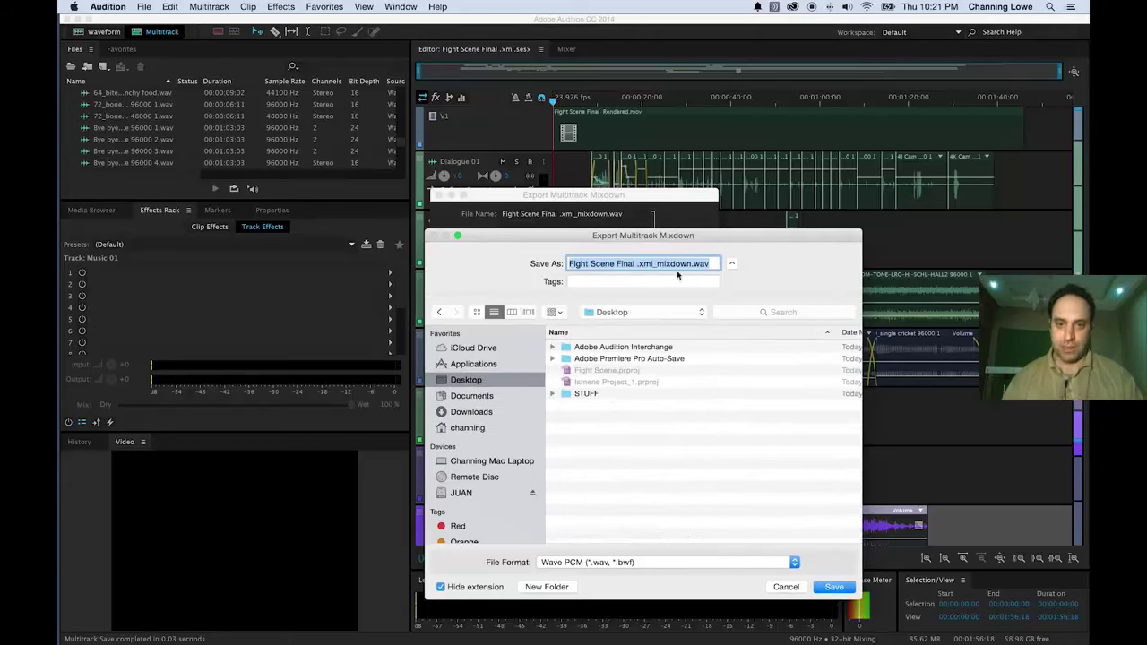
Name the mixdown file Fight Scene Final mixdown.wav and export it as Wave PCM to the Desktop.
{"action": "left_click", "coordinate": [603, 265]}
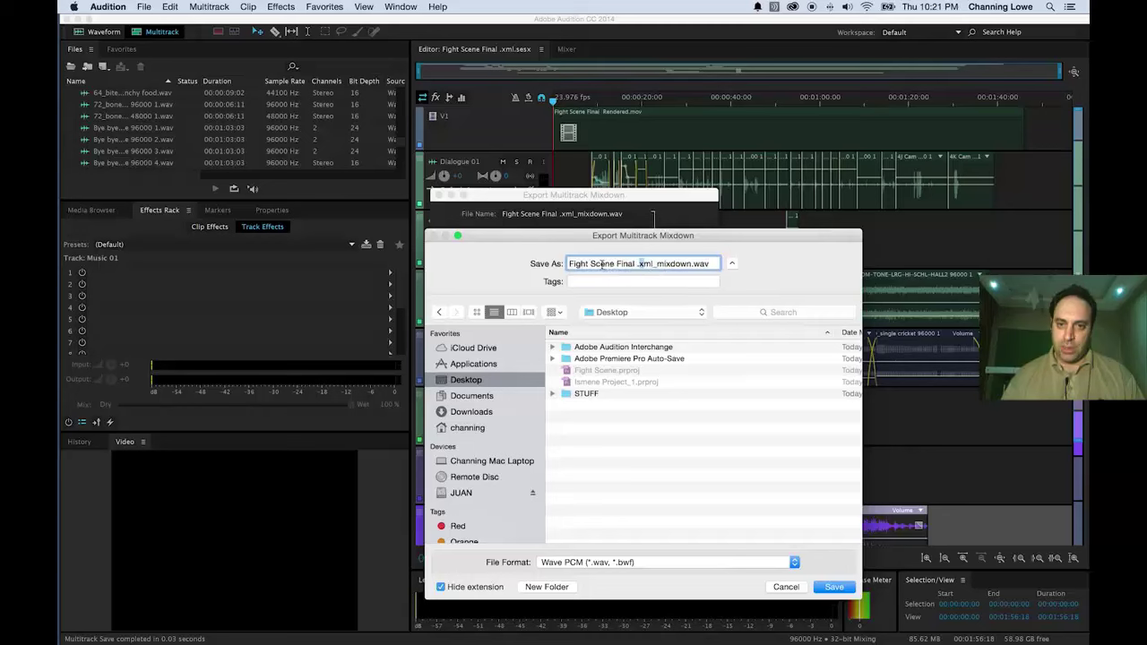
{"action": "left_click_drag", "start_coordinate": [636, 264], "coordinate": [660, 265]}
{"action": "left_click", "coordinate": [658, 265]}
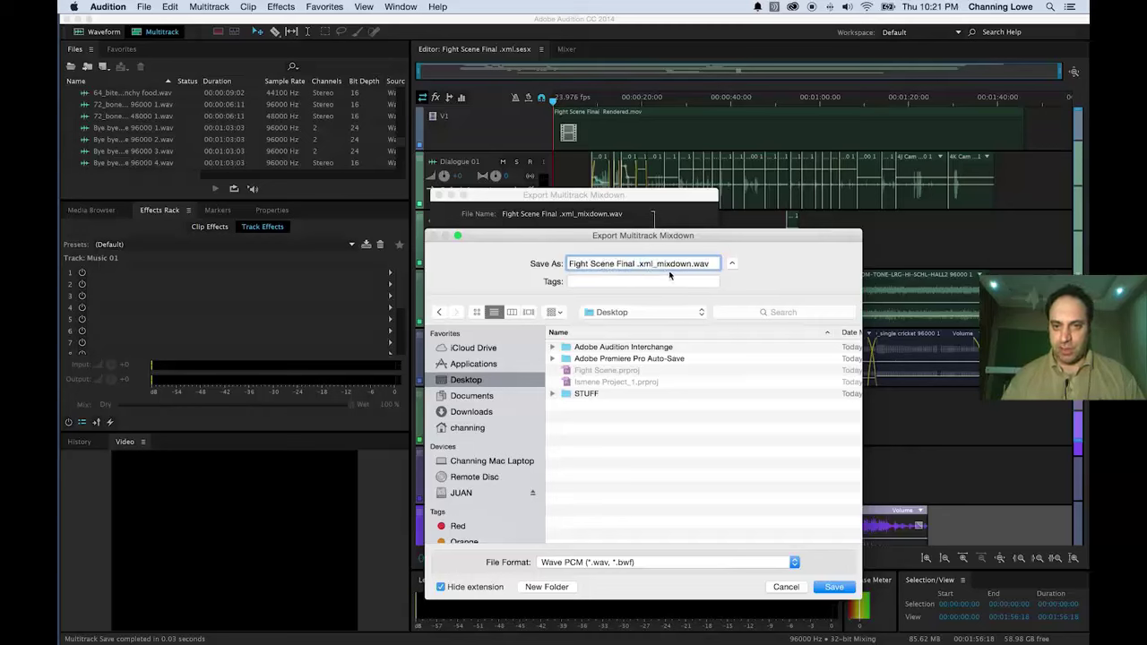
{"action": "key", "text": "BackSpace"}
{"action": "key", "text": "BackSpace"}
{"action": "key", "text": "BackSpace"}
{"action": "key", "text": "BackSpace"}
{"action": "key", "text": "BackSpace"}
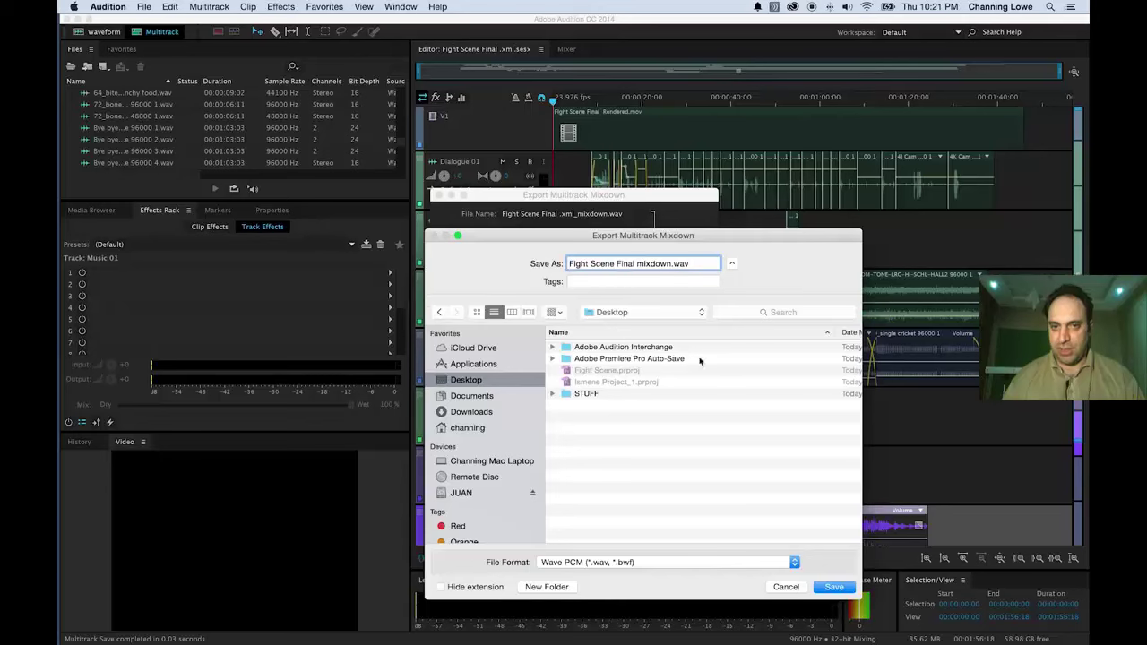
{"action": "left_click", "coordinate": [833, 588]}
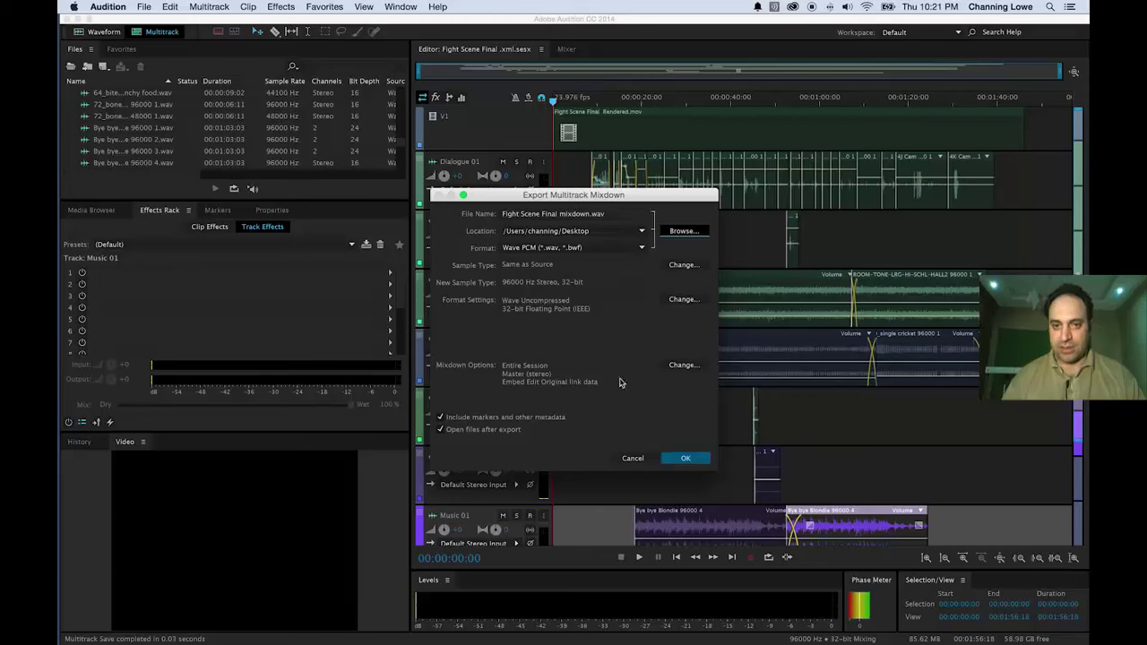
{"action": "left_click", "coordinate": [684, 459]}
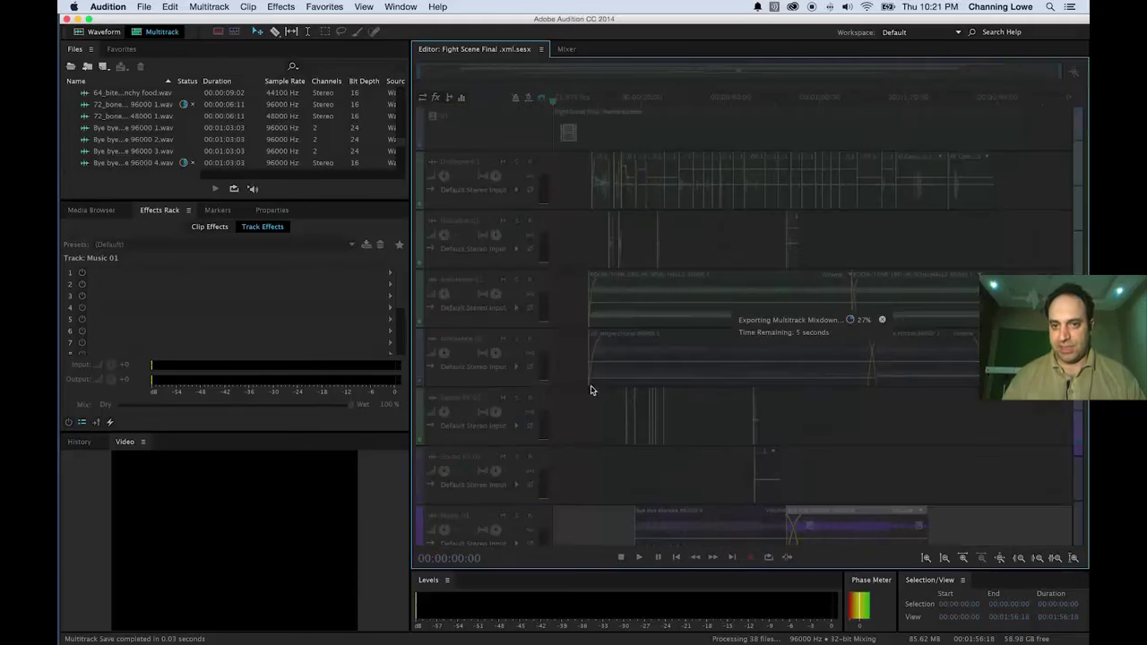
Switch to Premiere Pro, duplicate the Fight Scene Final sequence, and rename the copy Fight Scene Final SOUND.
{"action": "key", "text": "super+shift+Tab"}
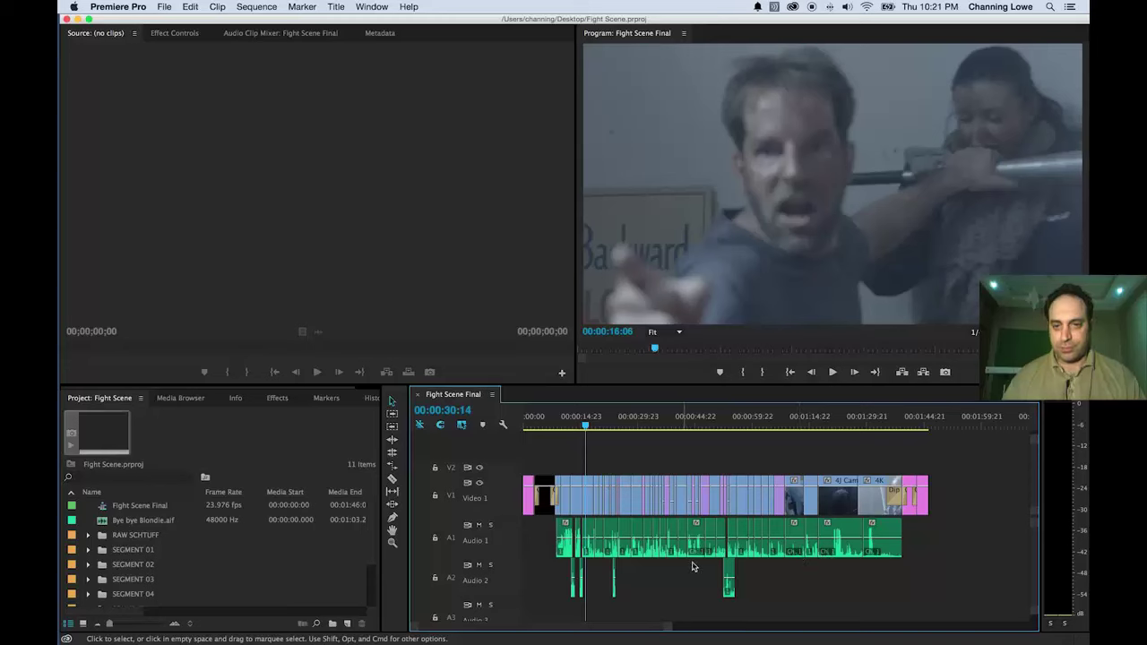
{"action": "left_click", "coordinate": [152, 509]}
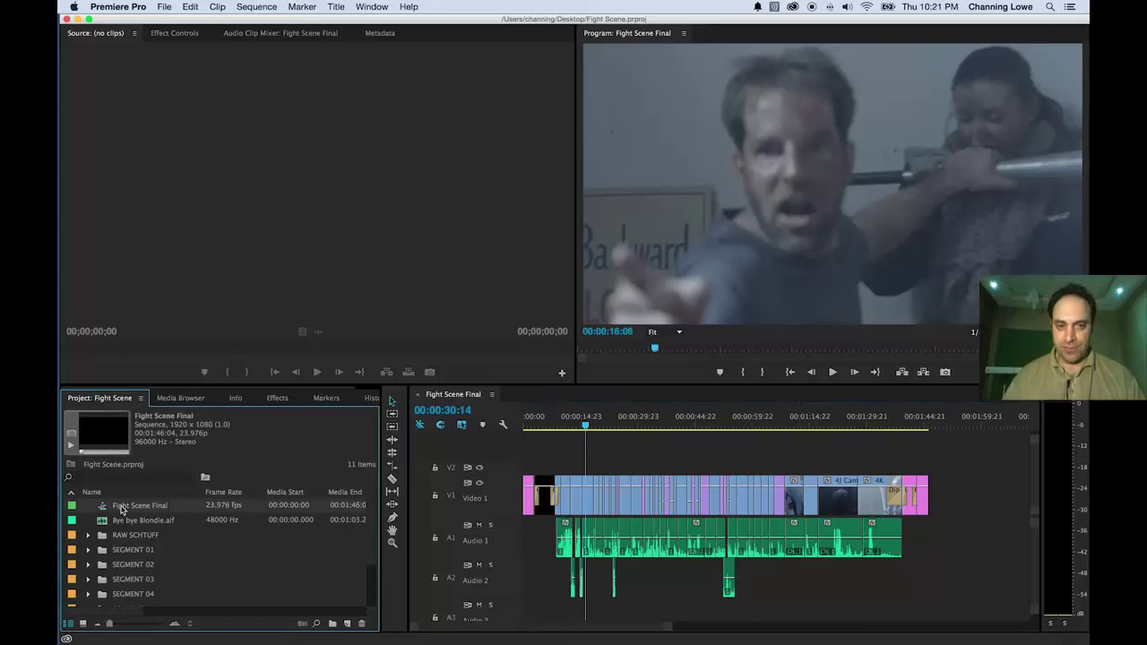
{"action": "right_click", "coordinate": [114, 510]}
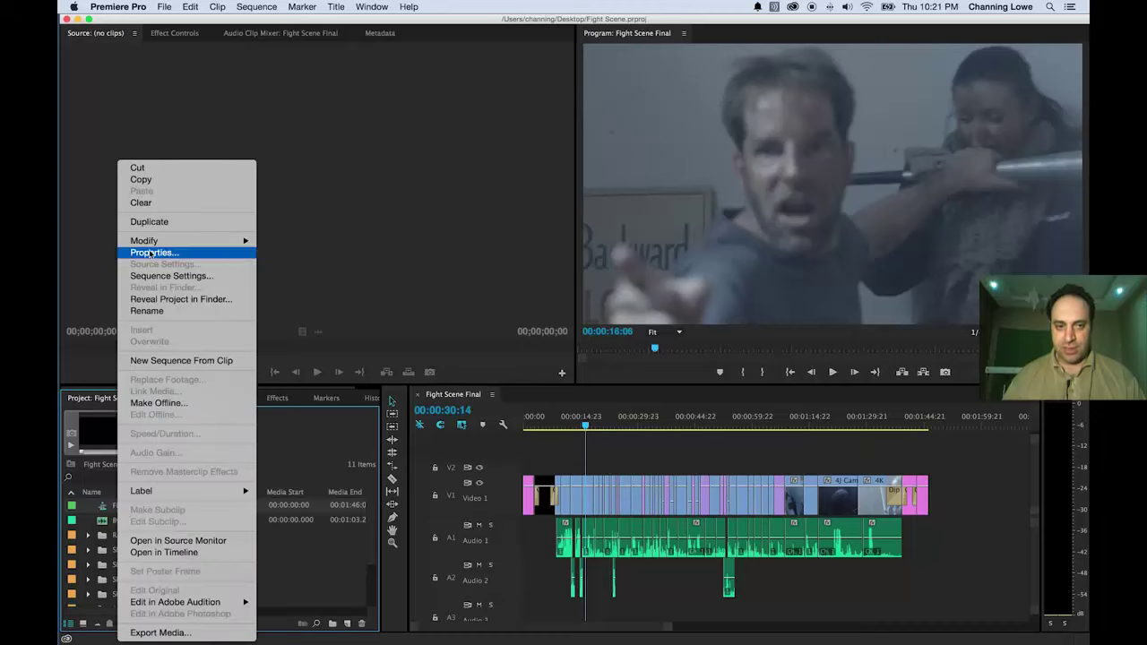
{"action": "left_click", "coordinate": [161, 223]}
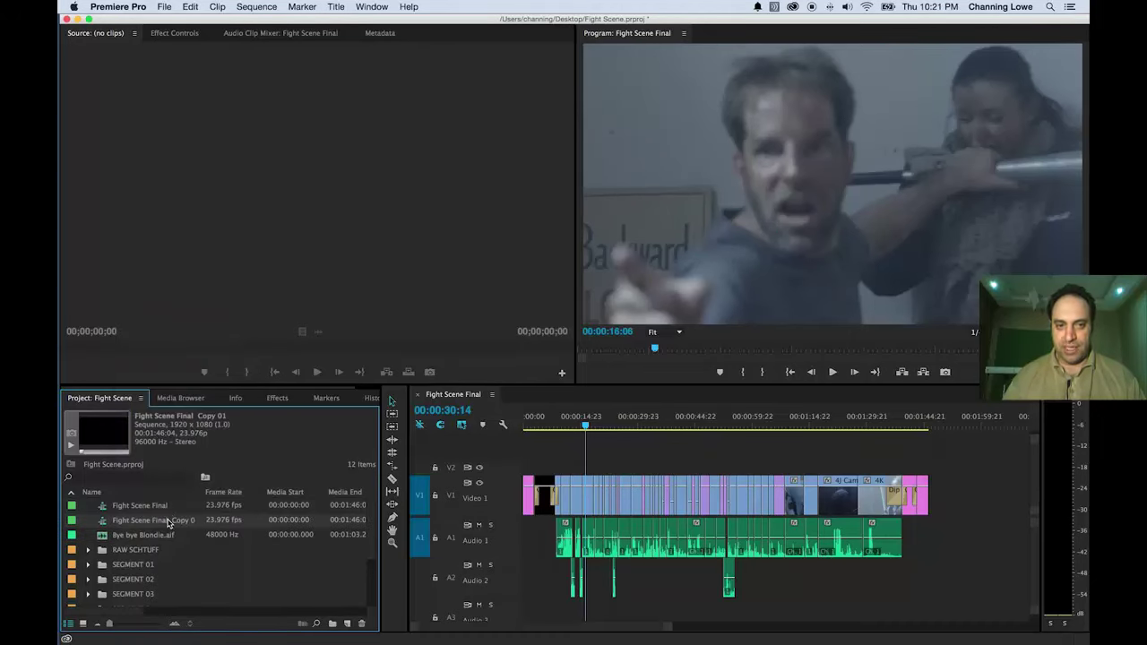
{"action": "left_click", "coordinate": [169, 523]}
{"action": "left_click_drag", "start_coordinate": [168, 522], "coordinate": [224, 529]}
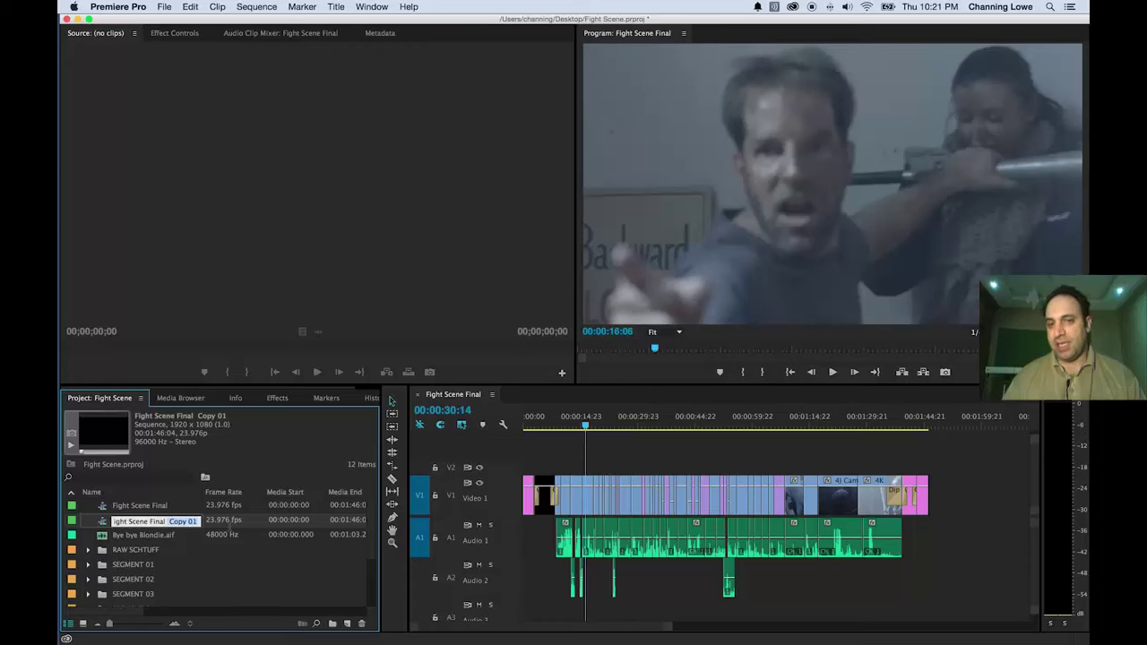
{"action": "type", "text": "SOUND"}
{"action": "key", "text": "Tab"}
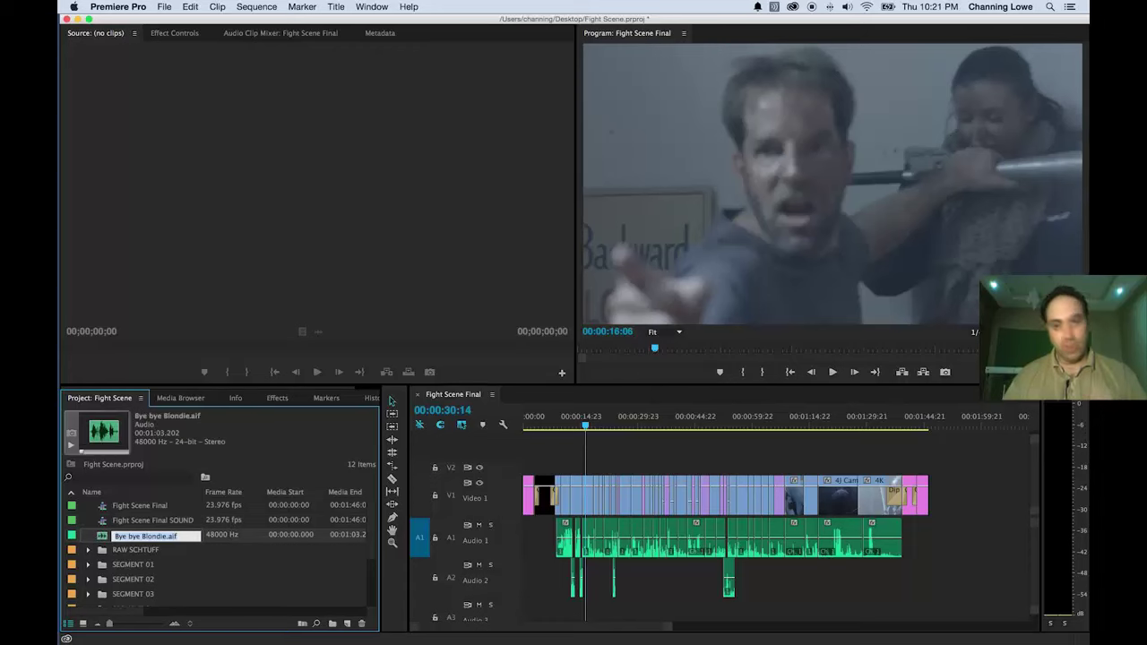
{"action": "left_click", "coordinate": [133, 521]}
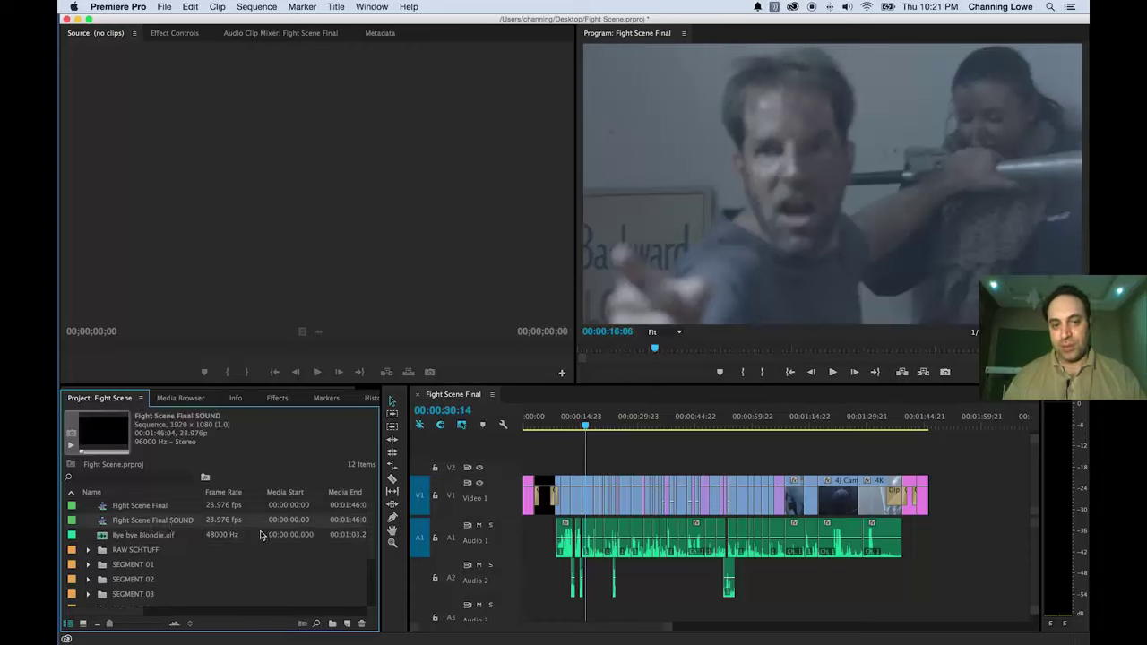
Open the Fight Scene Final SOUND sequence and show it in the timeline.
{"action": "left_click", "coordinate": [556, 455]}
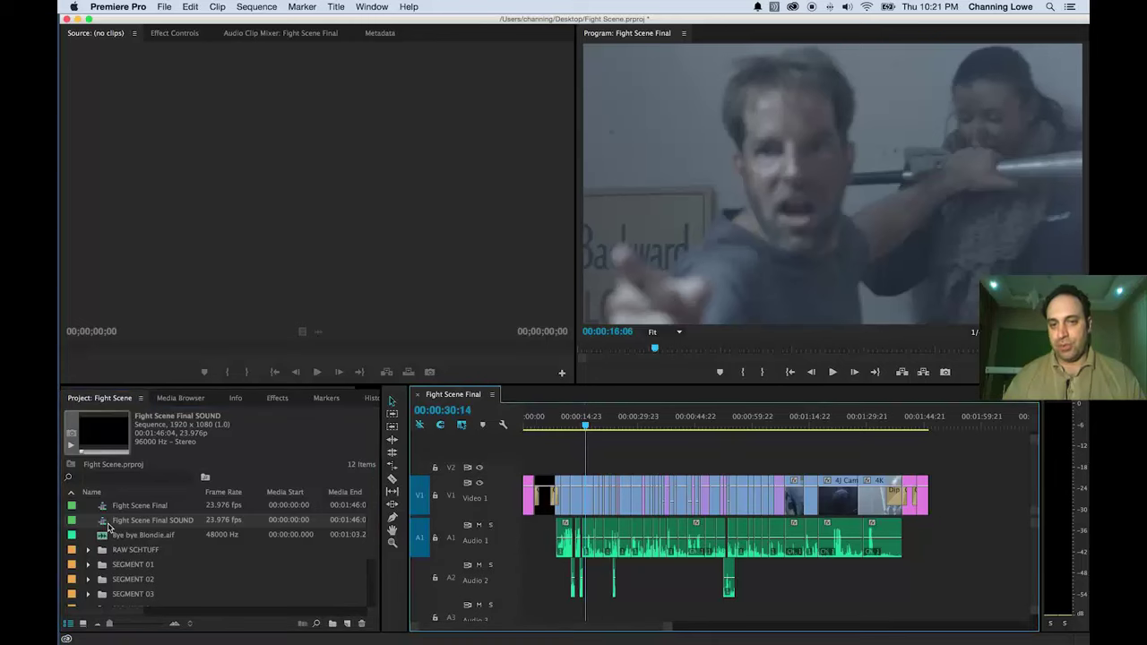
{"action": "double_click", "coordinate": [108, 523]}
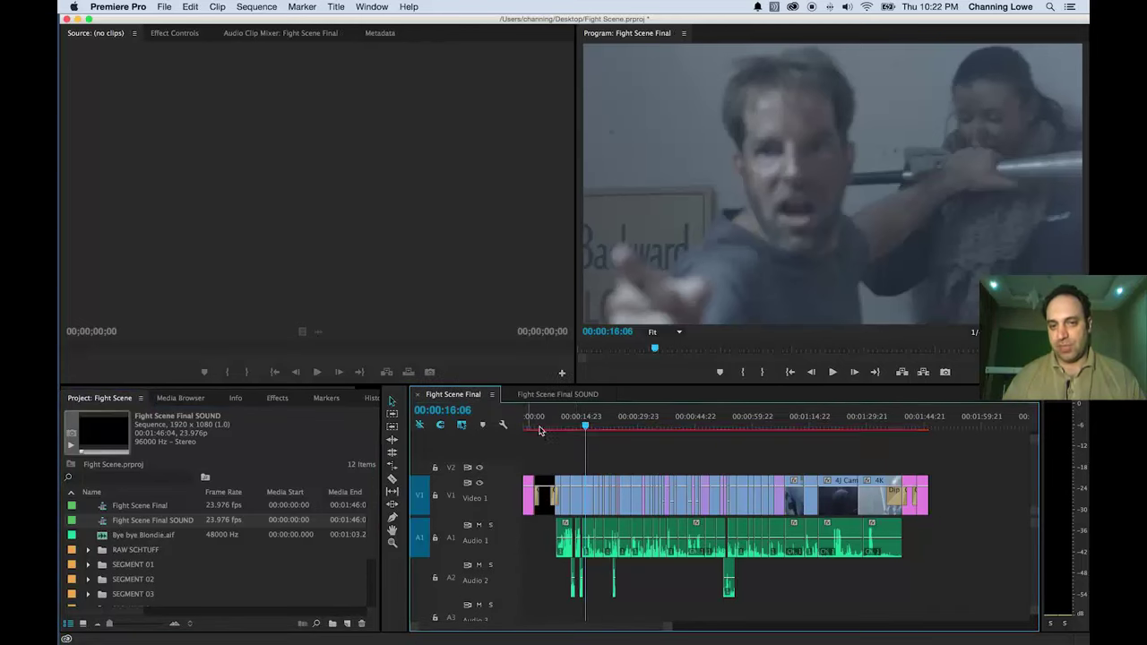
{"action": "left_click", "coordinate": [542, 395]}
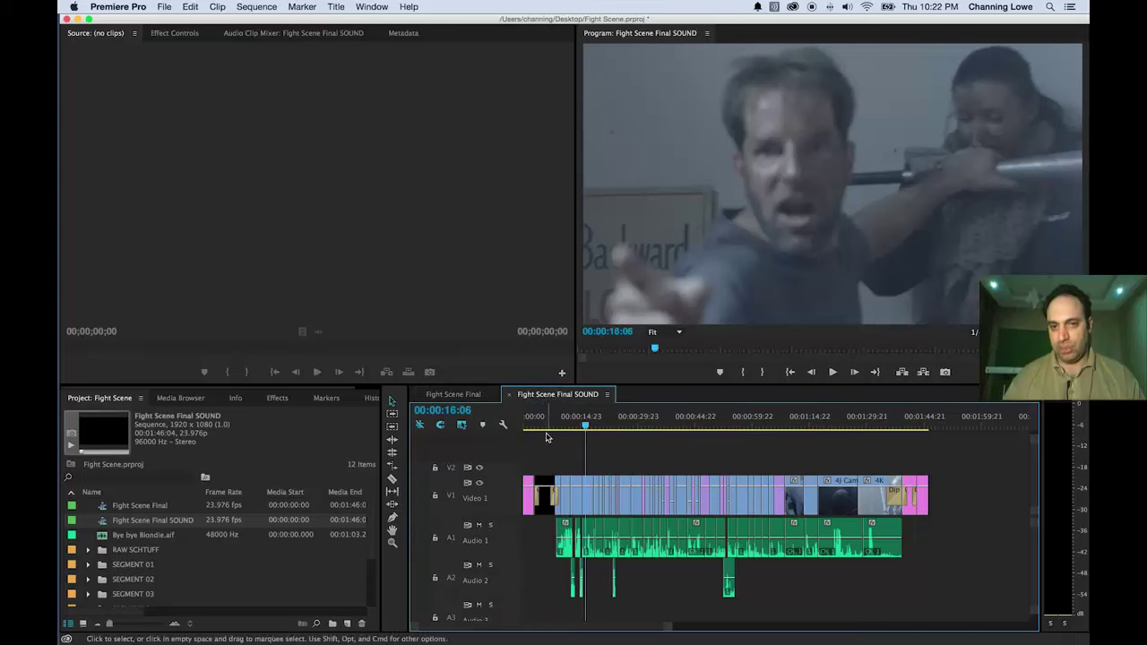
Try deleting the audio clips on Audio 1 and Audio 2 with Video 1 unlocked, and undo the deletion.
{"action": "left_click_drag", "start_coordinate": [545, 589], "coordinate": [982, 547]}
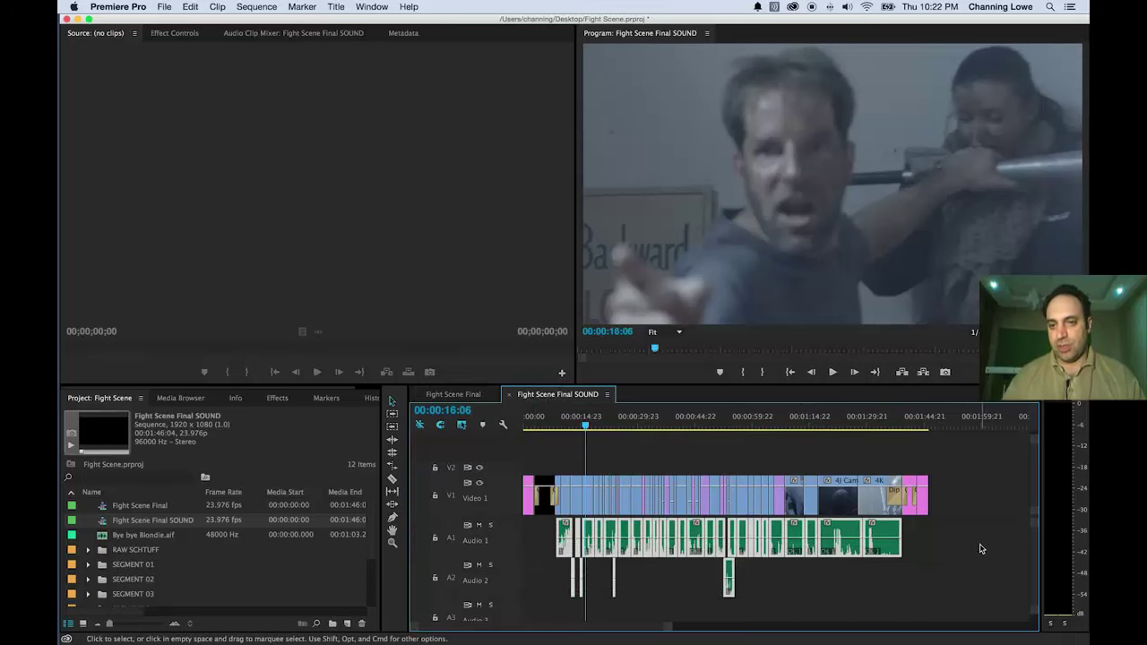
{"action": "key", "text": "Delete"}
{"action": "key", "text": "super+z"}
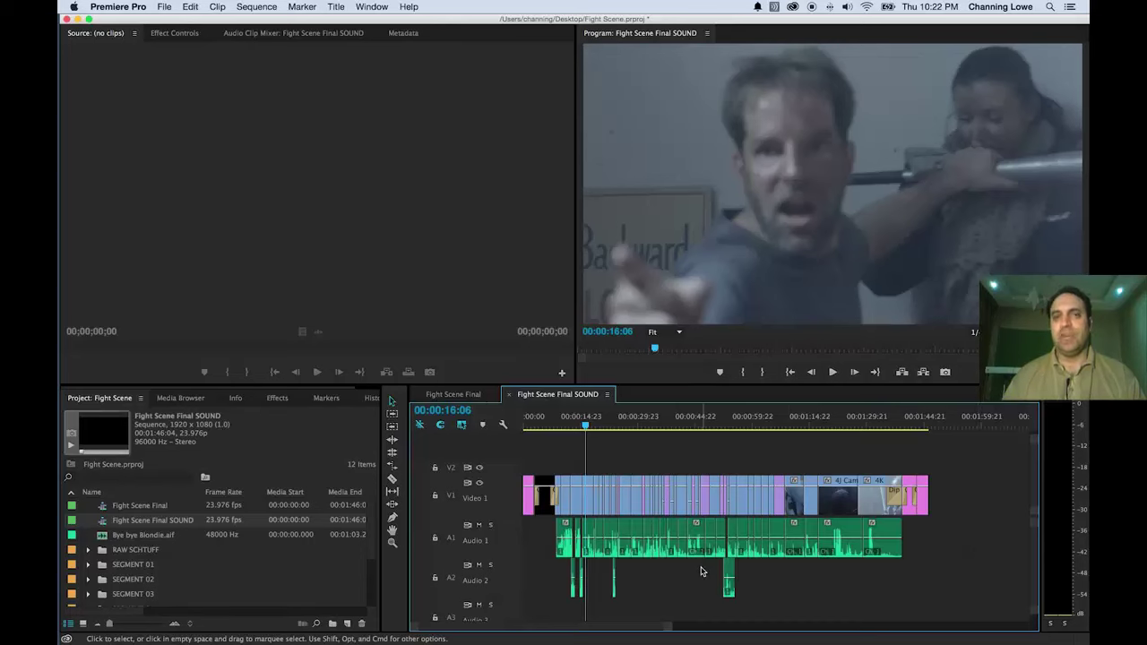
Lock the Video 1 track, delete all audio clips from the sequence, and unlock Video 1.
{"action": "left_click", "coordinate": [435, 495]}
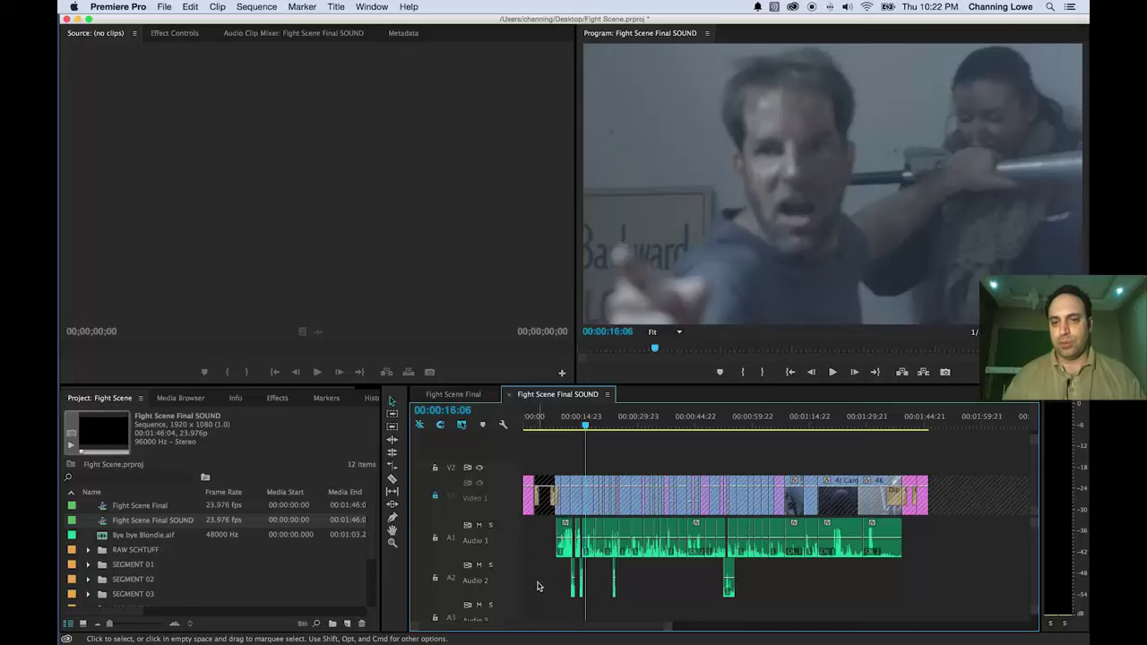
{"action": "key", "text": "super+a"}
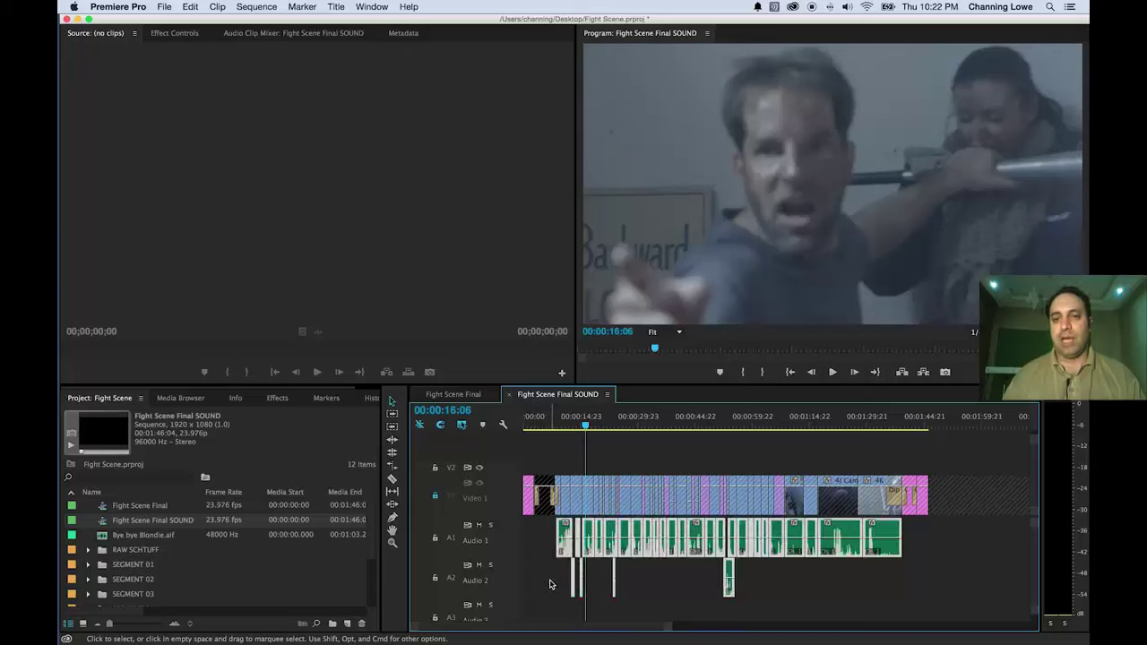
{"action": "key", "text": "BackSpace"}
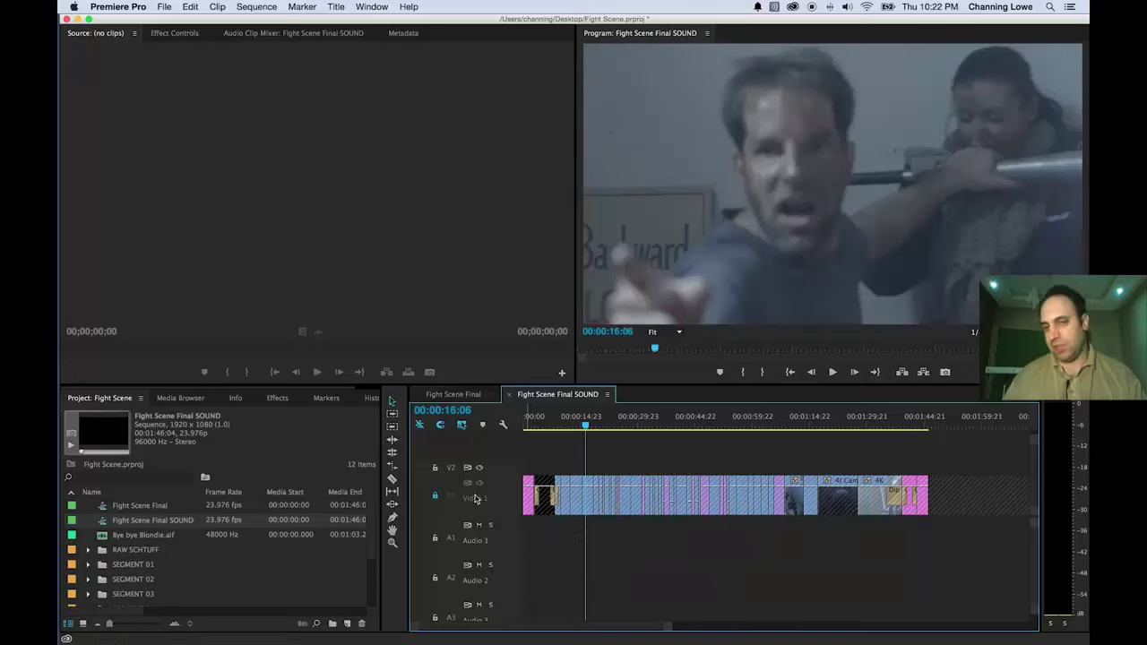
{"action": "left_click", "coordinate": [437, 499]}
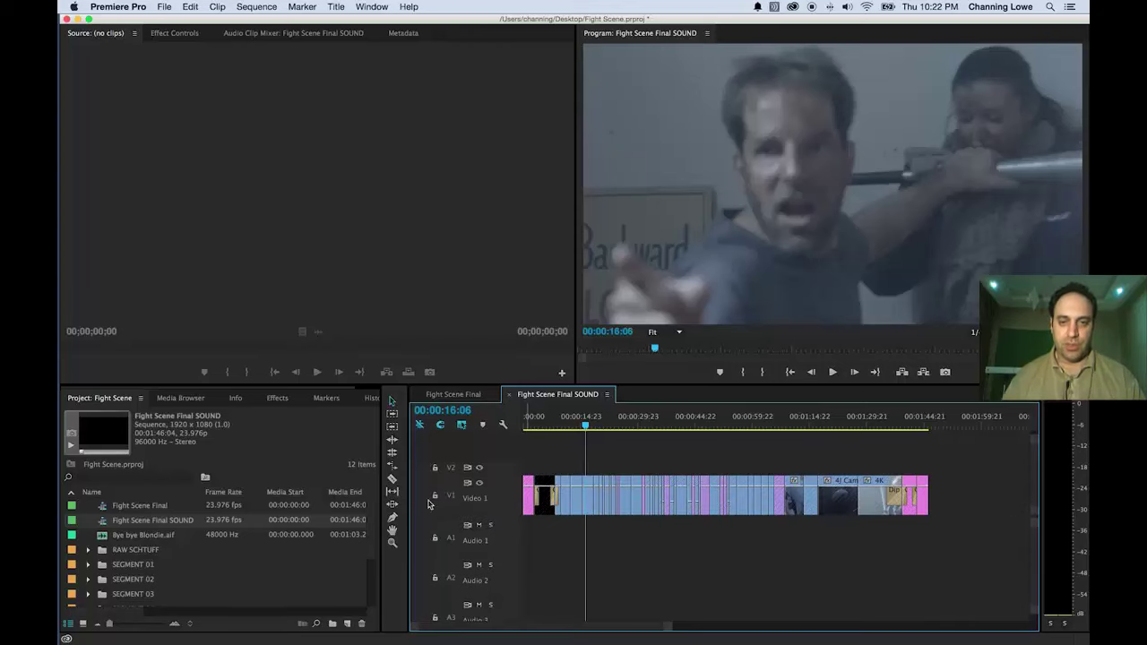
Import Fight Scene Final mixdown.wav from the Desktop and place it at the start of the Audio 1 track.
{"action": "left_click", "coordinate": [180, 547]}
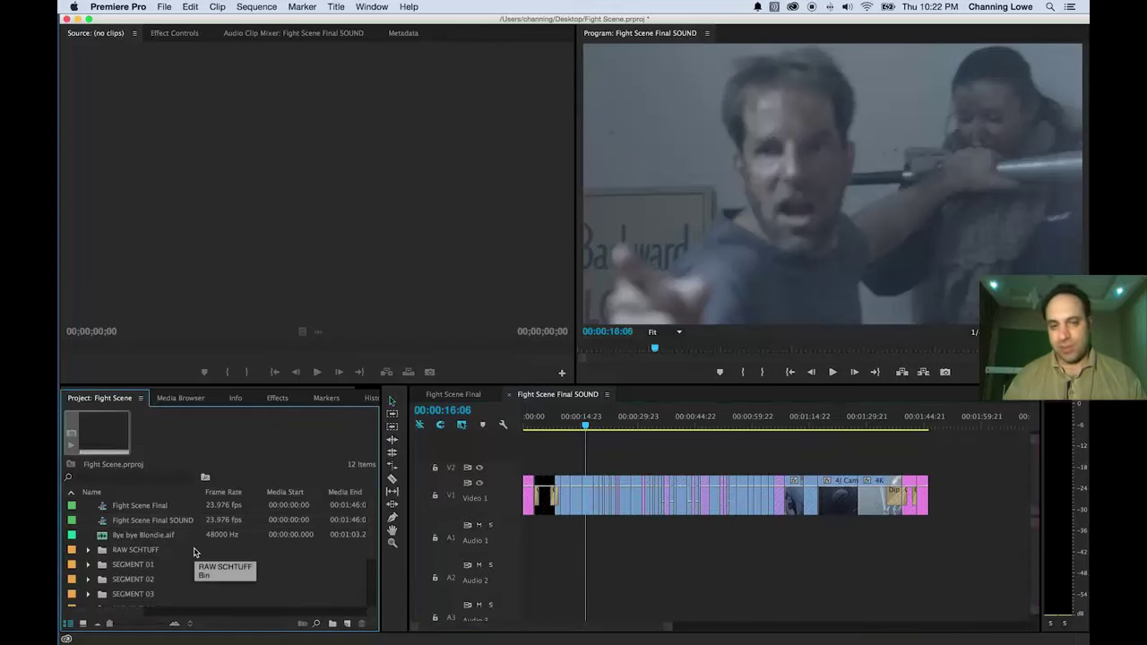
{"action": "key", "text": "super+i"}
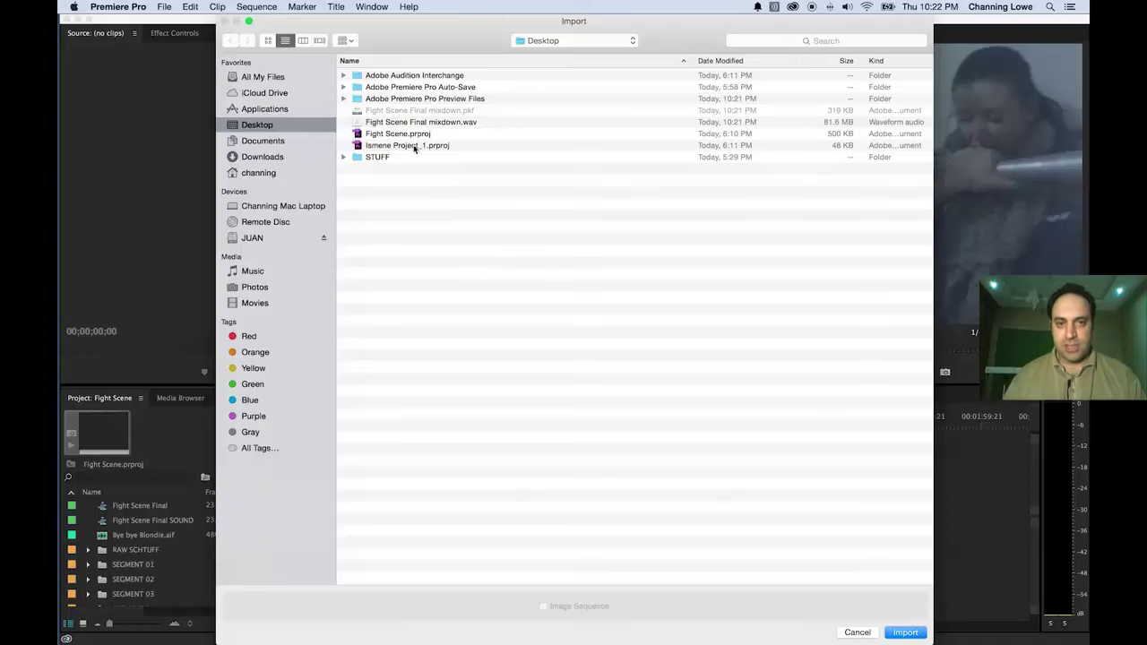
{"action": "double_click", "coordinate": [390, 122]}
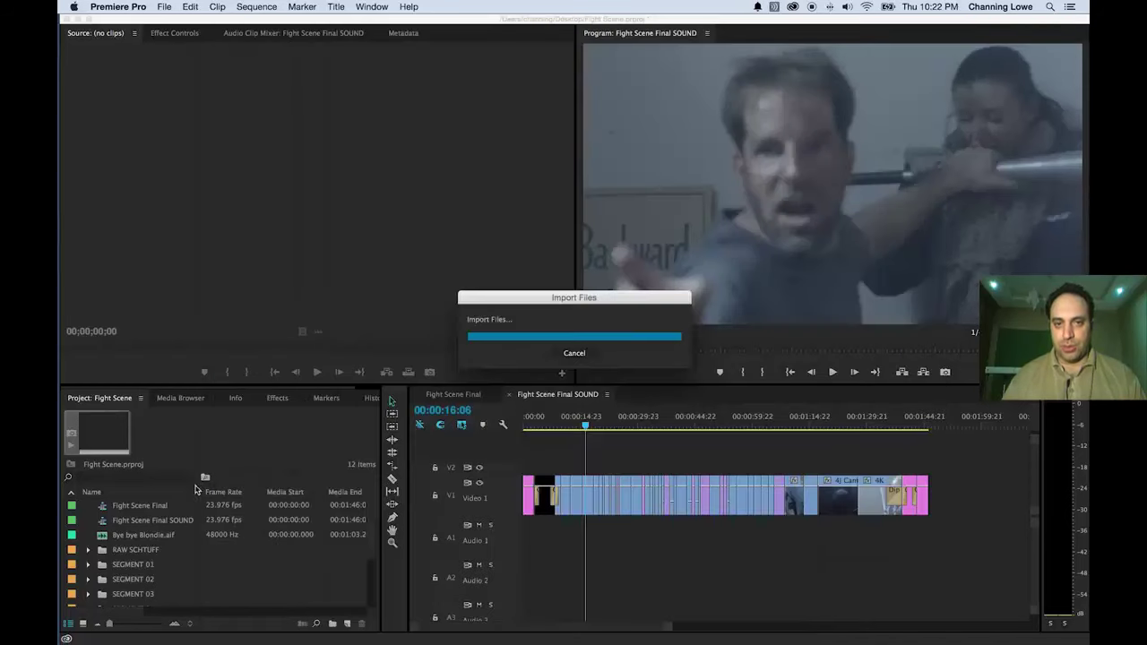
{"action": "left_click_drag", "start_coordinate": [116, 549], "coordinate": [520, 543]}
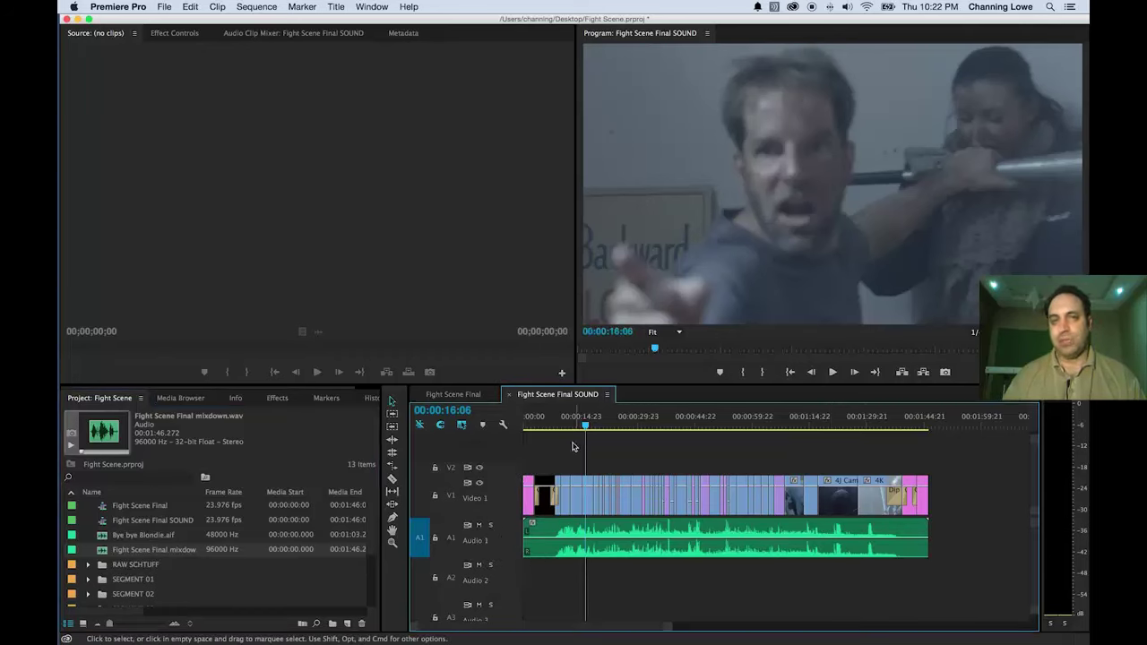
Play the sequence with the mixdown up to 00:00:26:00, and again from about 00:00:45 to 00:00:46:21 to check the sync.
{"action": "left_click_drag", "start_coordinate": [578, 427], "coordinate": [574, 426]}
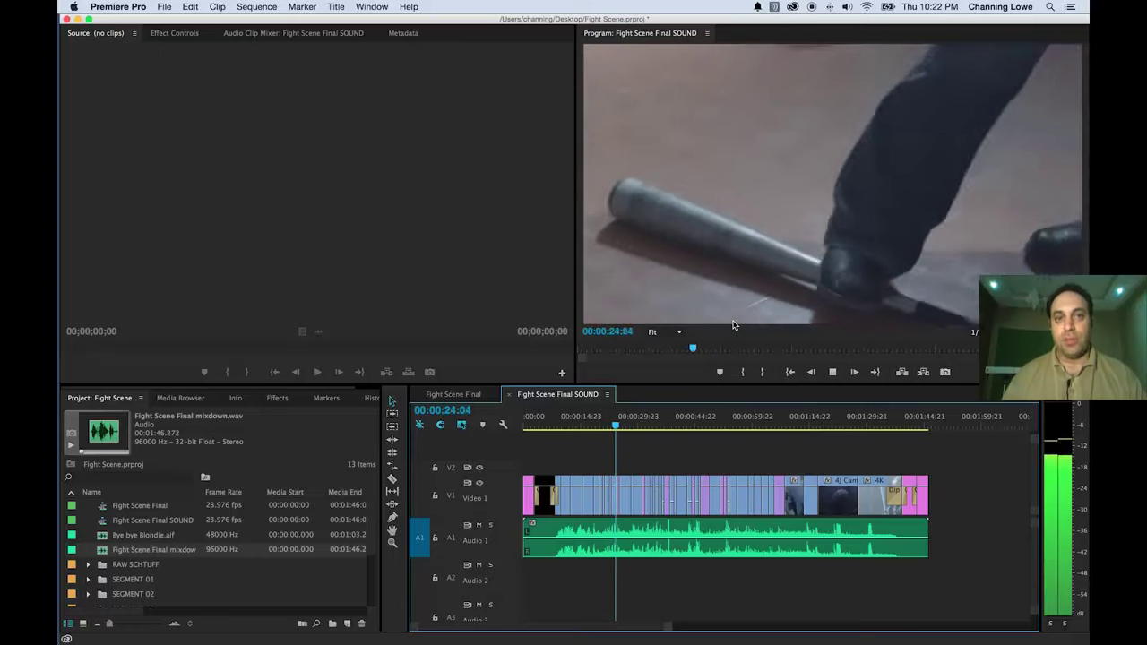
{"action": "key", "text": "space"}
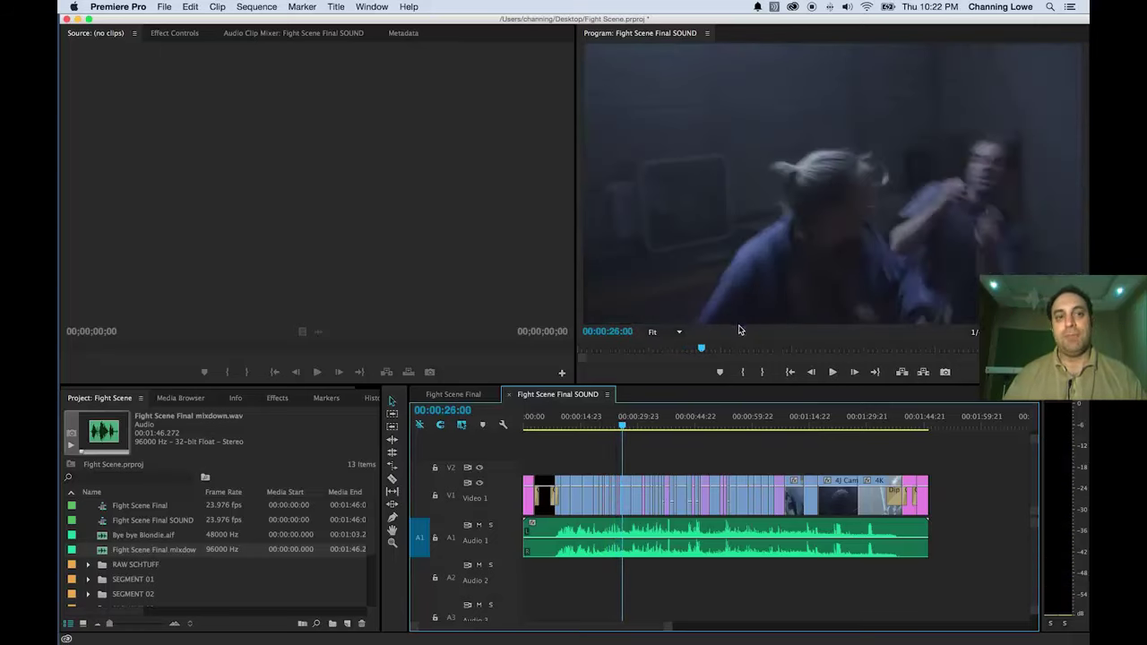
{"action": "left_click_drag", "start_coordinate": [632, 425], "coordinate": [698, 427]}
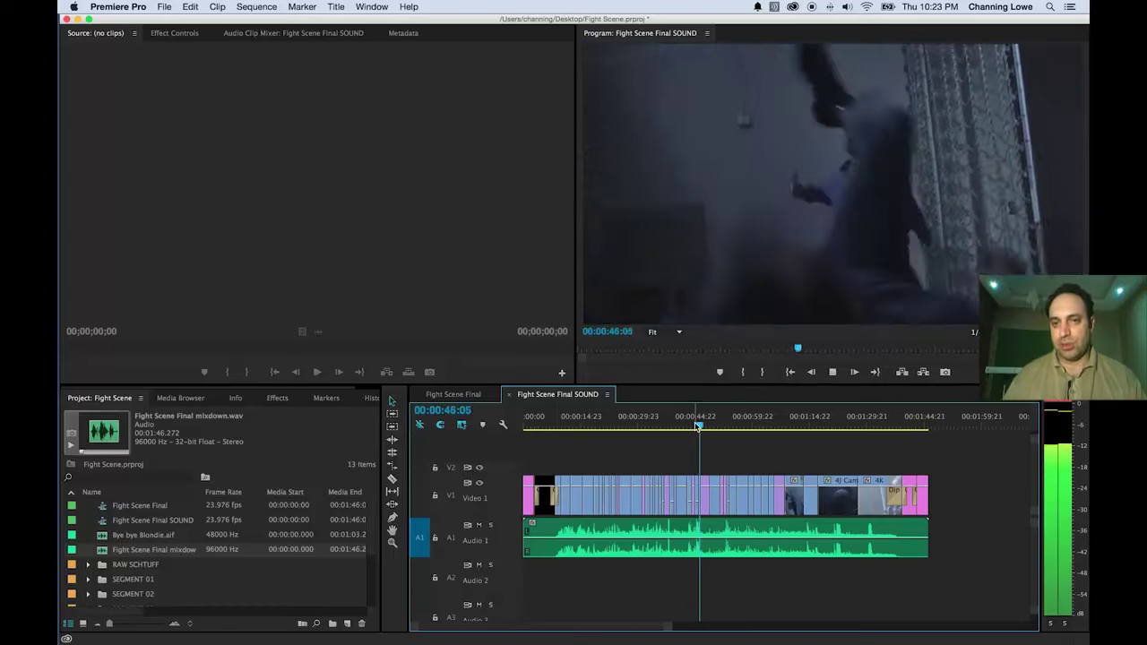
{"action": "key", "text": "space"}
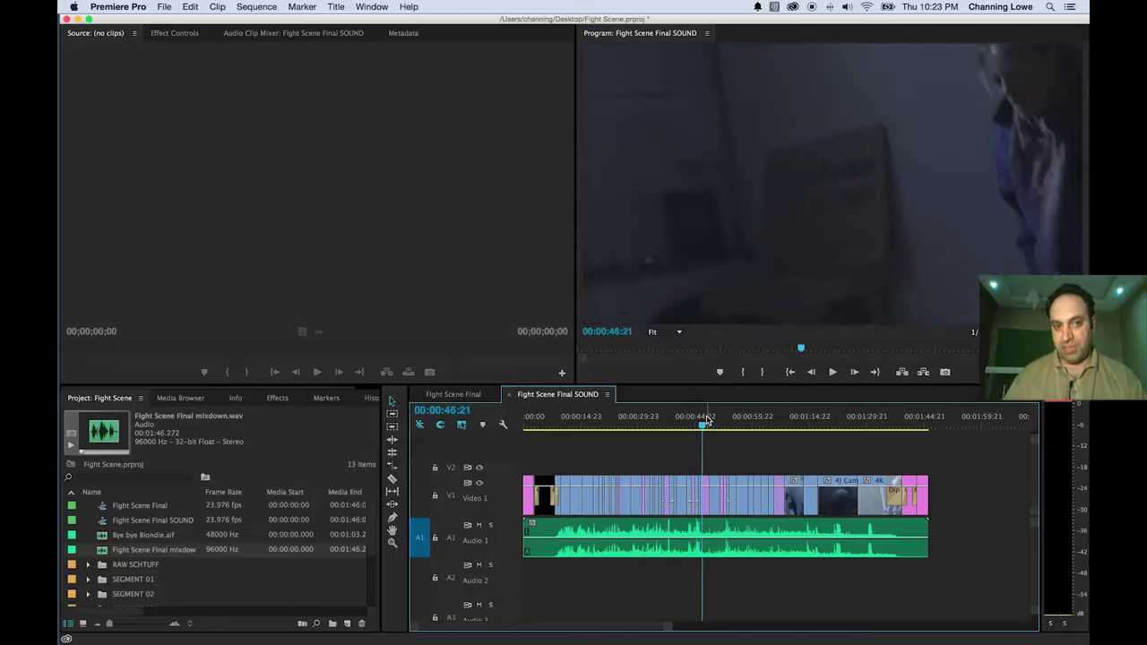